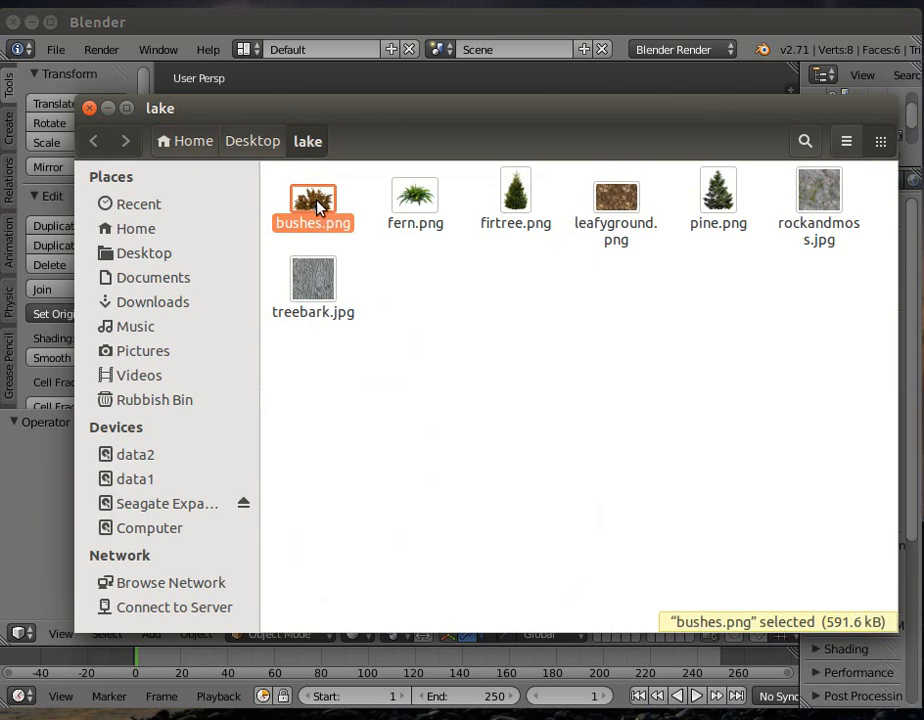
Step: Open bushes.png in GIMP to inspect the area around the foliage, and close the image and GIMP
mouse_move(513, 245)
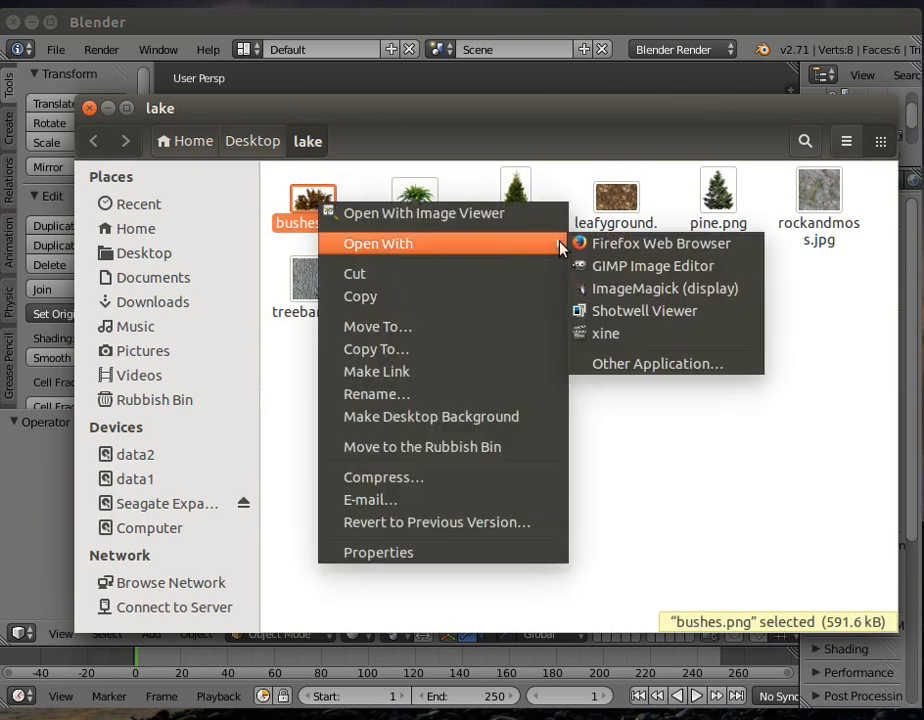
click(602, 266)
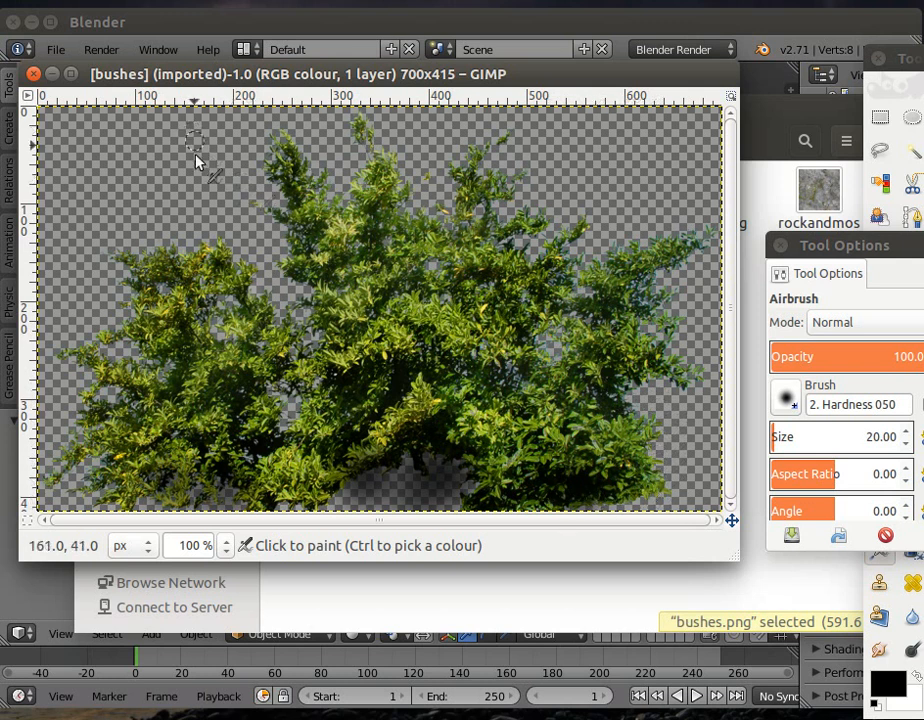
click(34, 75)
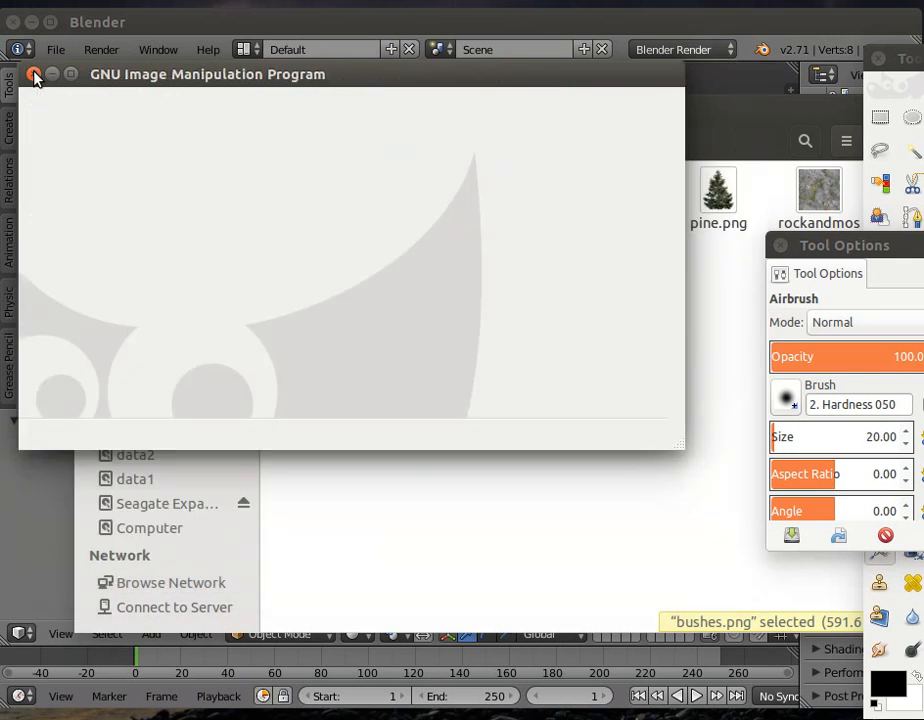
click(34, 76)
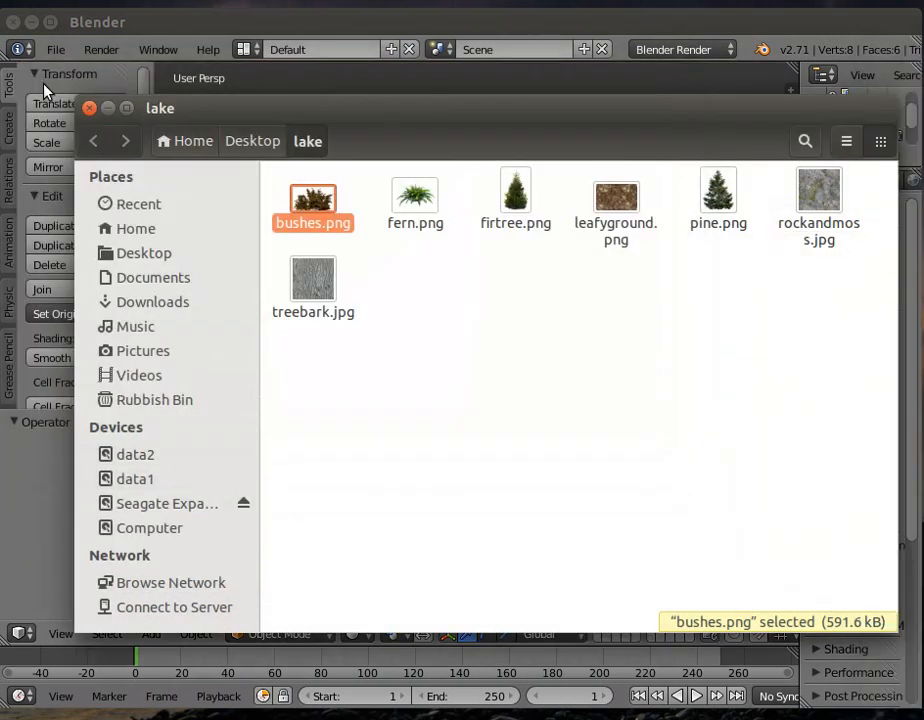
Step: View leafyground.png at full extent, and close both the image and the lake folder window
double_click(617, 203)
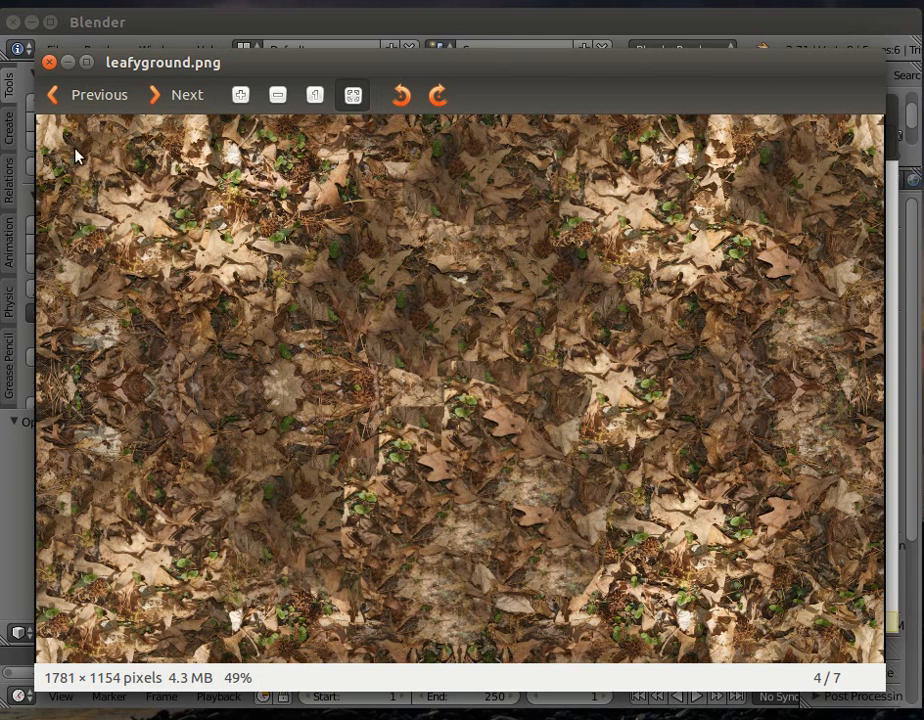
click(49, 63)
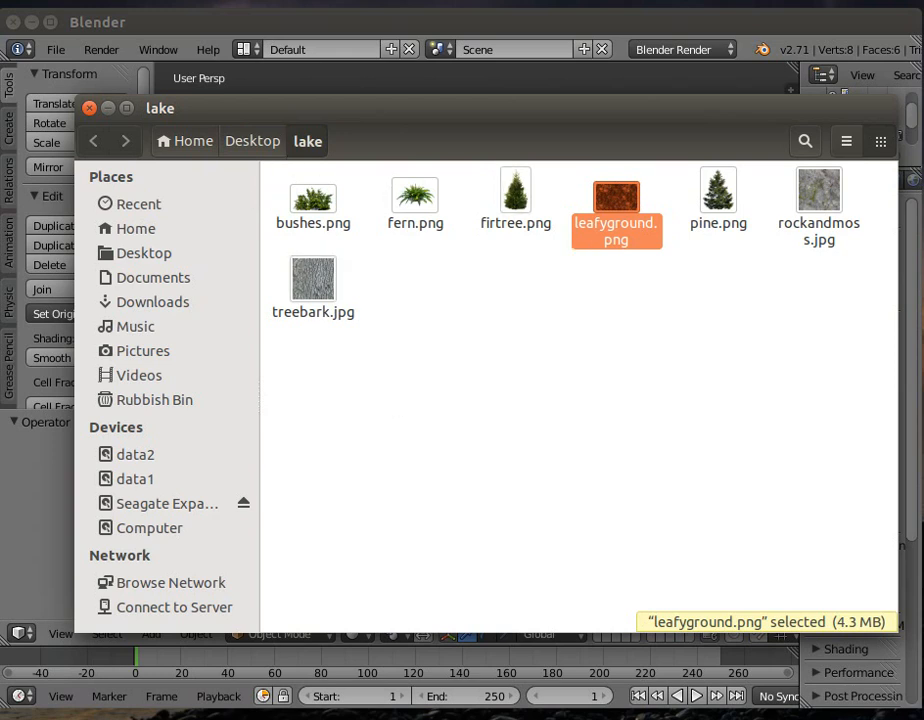
click(89, 112)
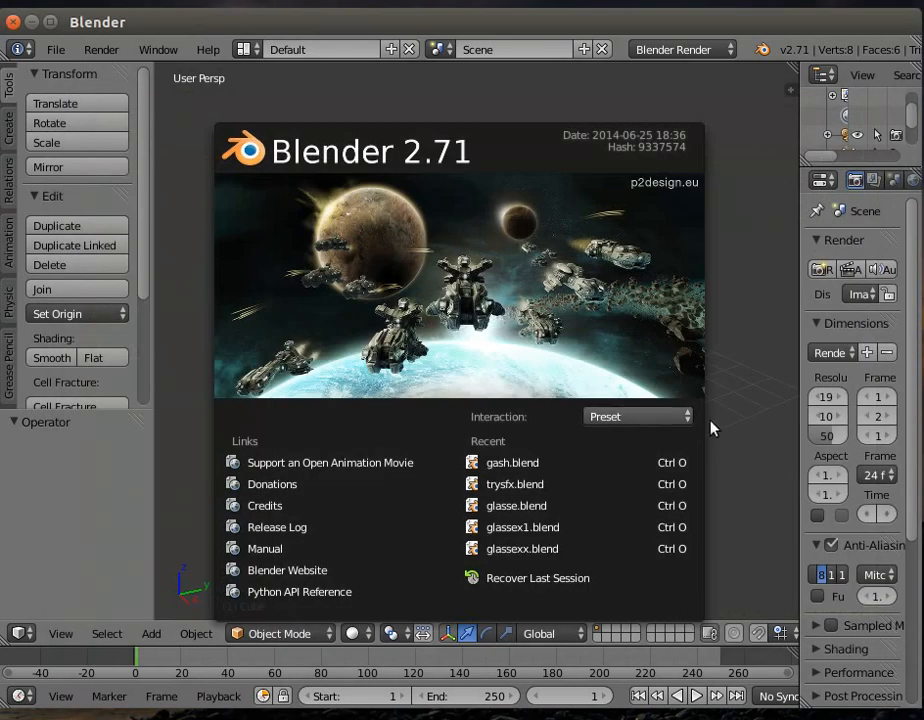
Step: Dismiss the splash screen and delete the default cube from the scene
click(722, 355)
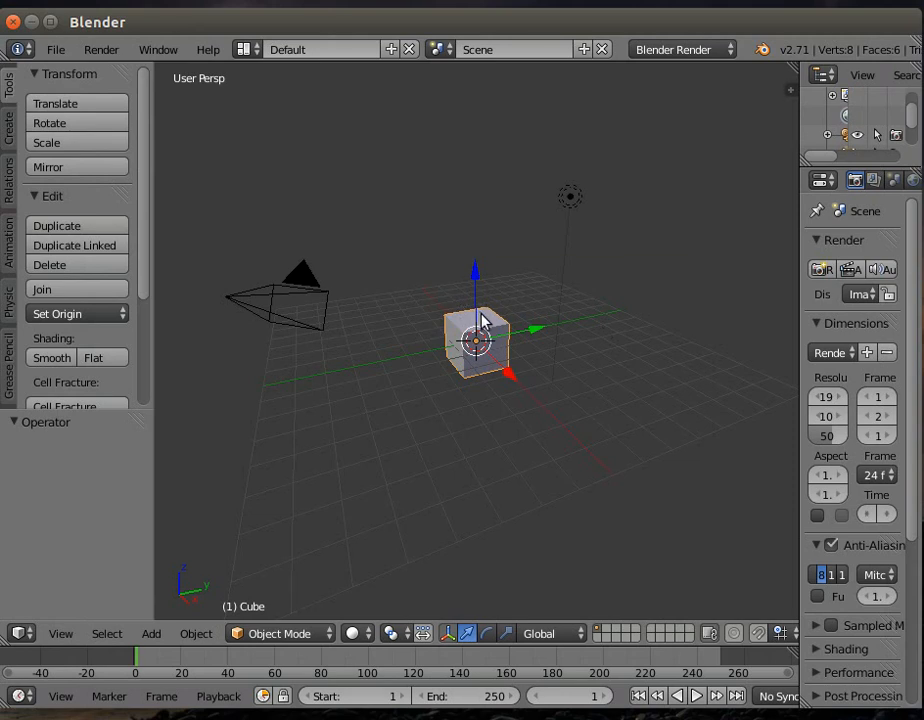
key(x)
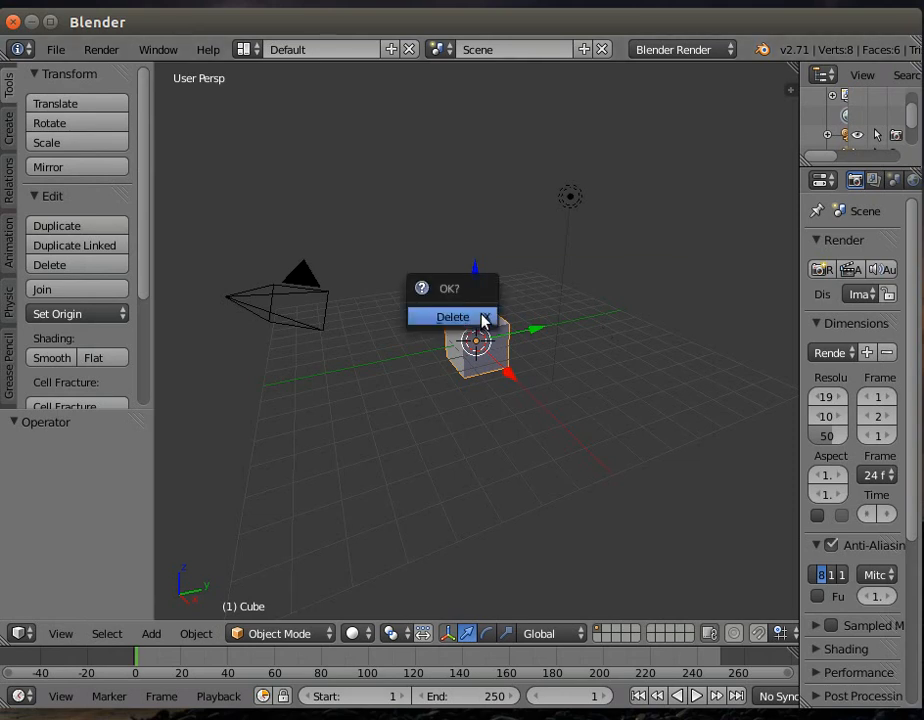
click(483, 318)
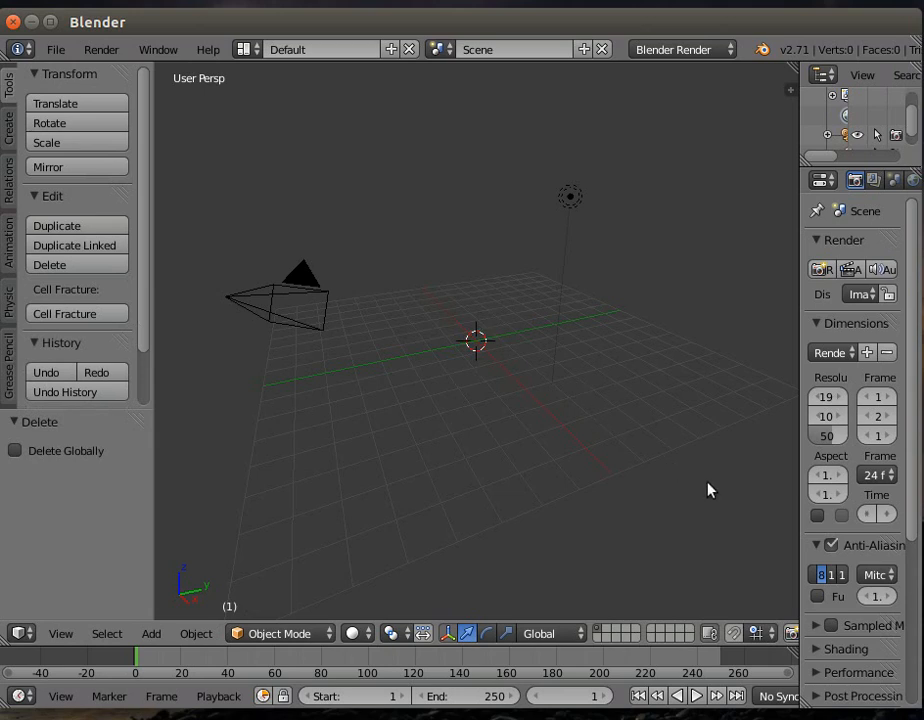
Step: Start the Screencast Keys display in the 3D view and hide its settings again
key(n)
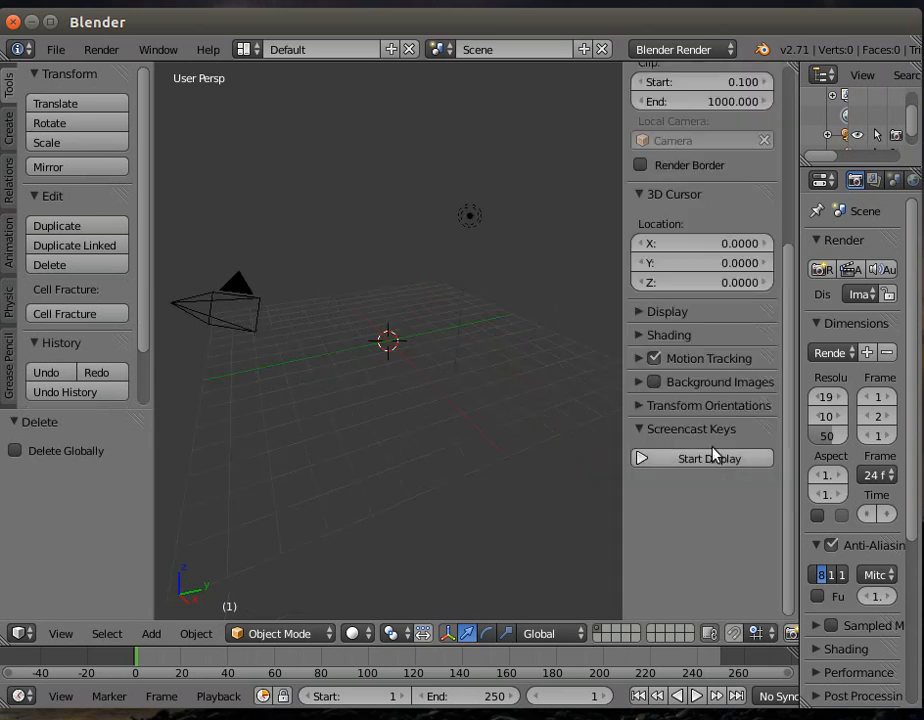
click(712, 456)
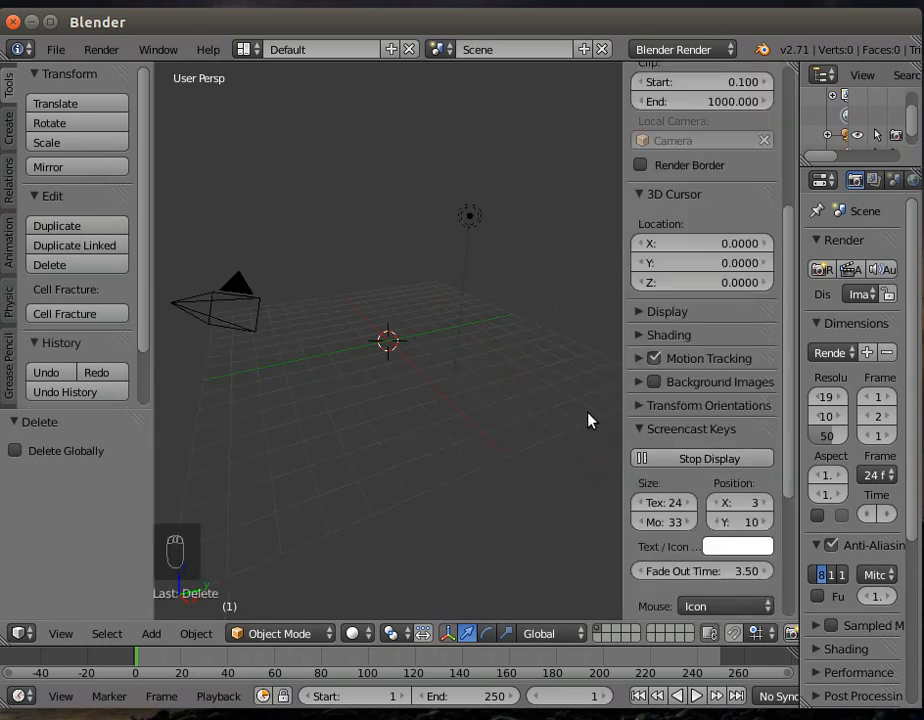
key(n)
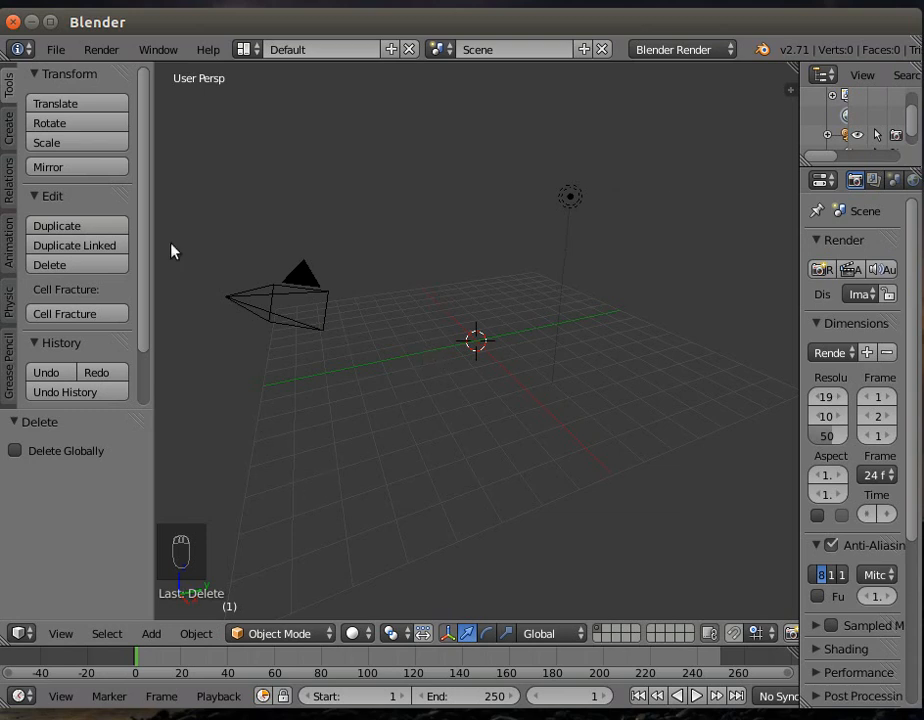
Step: Add a mesh plane at the origin and scale it up uniformly by about 7.97
mouse_move(144, 165)
mouse_down()
mouse_move(152, 274)
mouse_move(143, 148)
mouse_up()
click(146, 640)
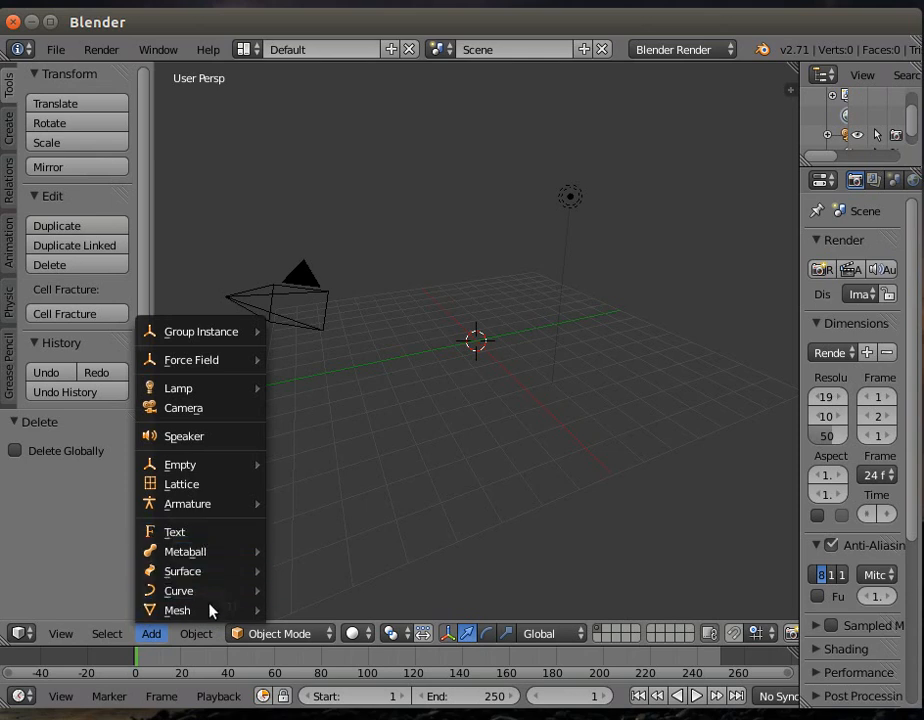
mouse_move(209, 612)
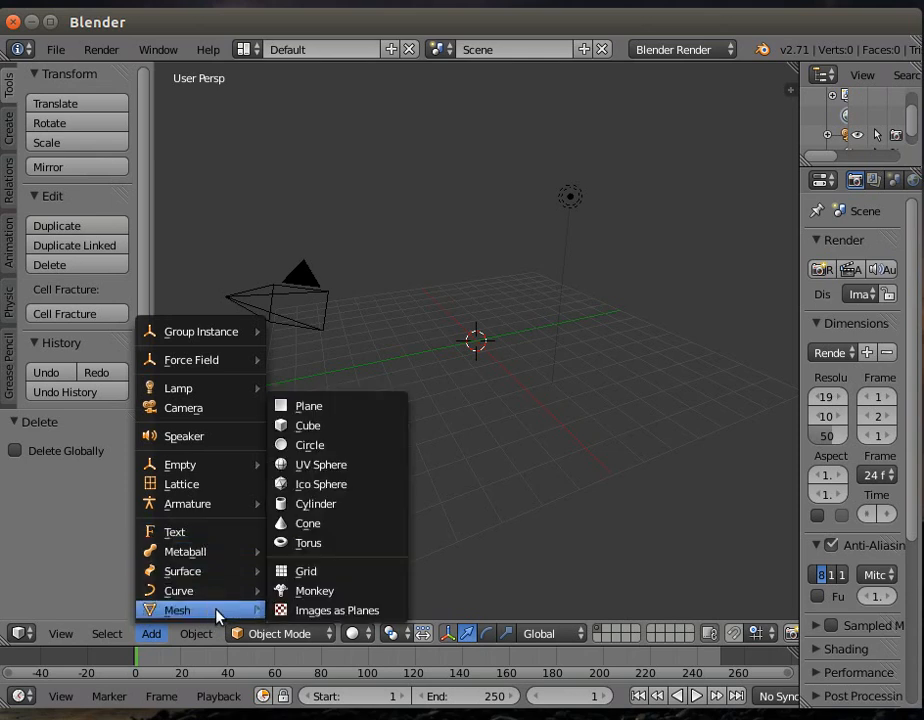
click(331, 403)
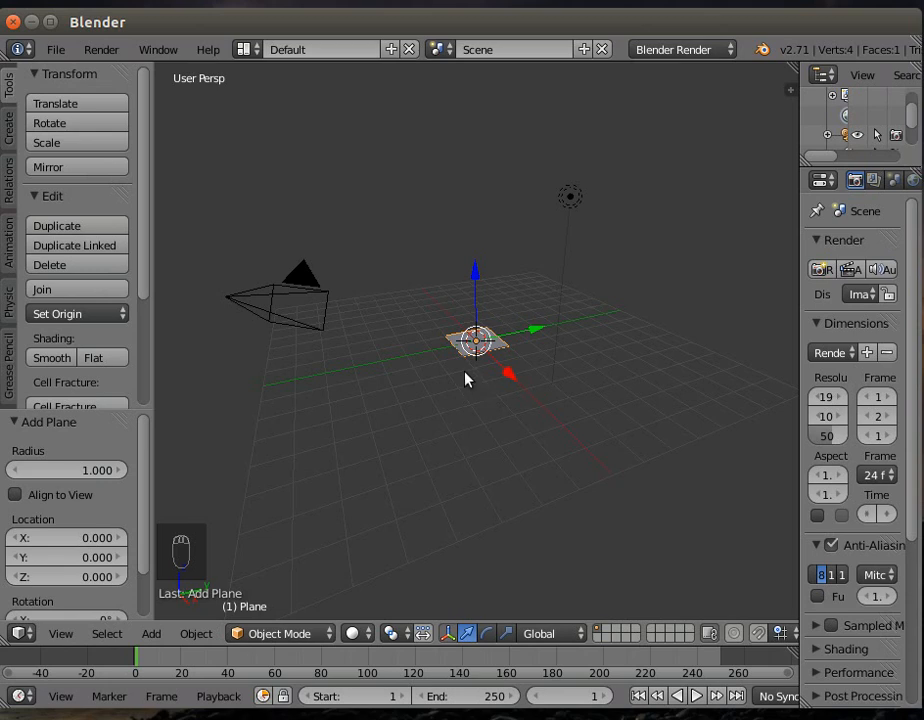
key(s)
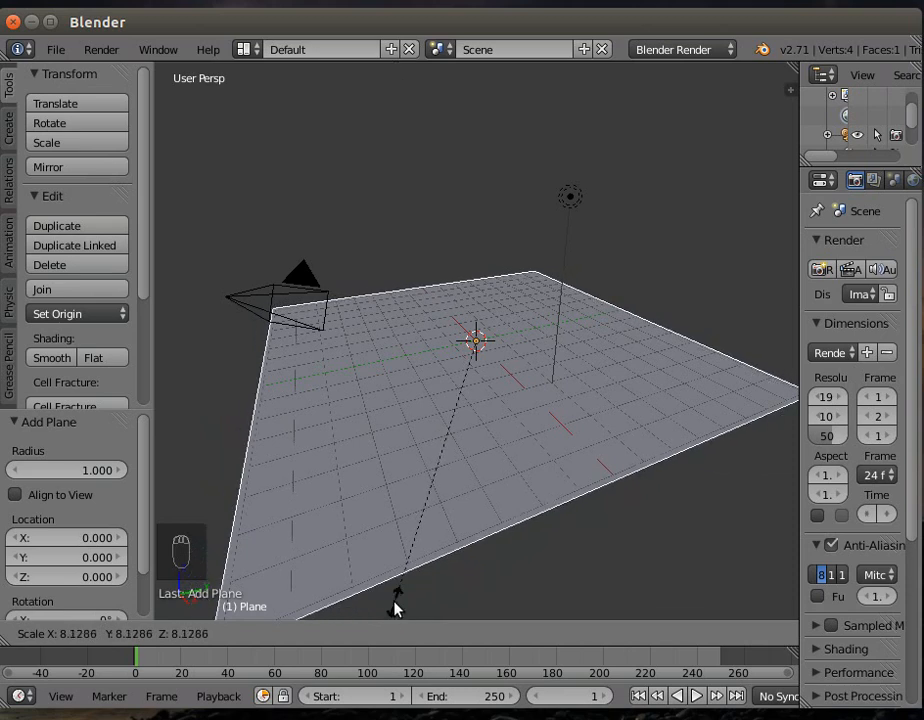
click(397, 603)
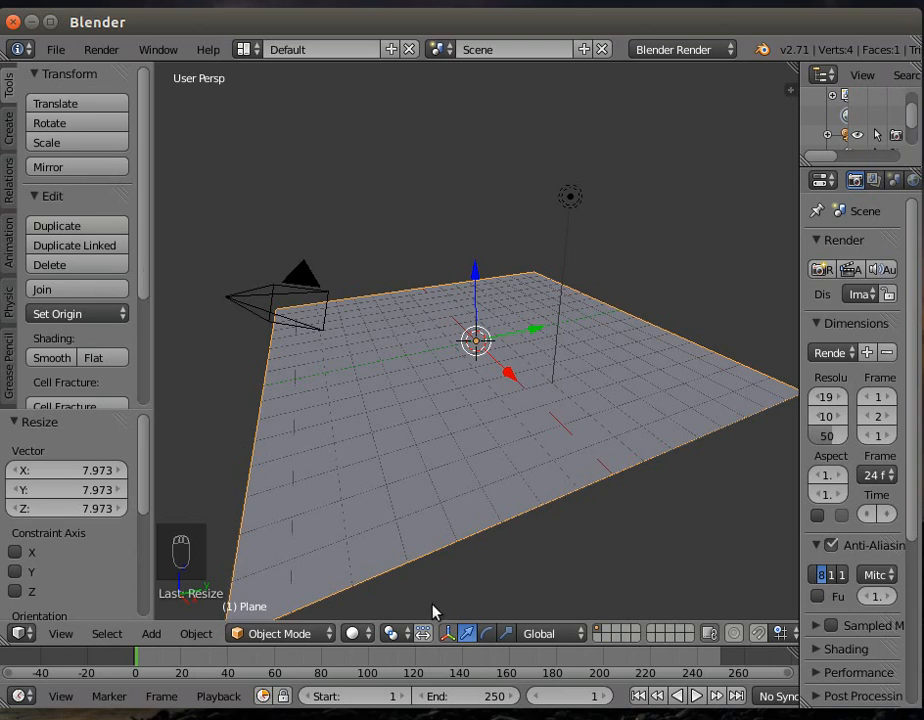
Step: Enter Edit Mode and subdivide the whole plane three times with one cut each into an 8 by 8 grid
click(314, 636)
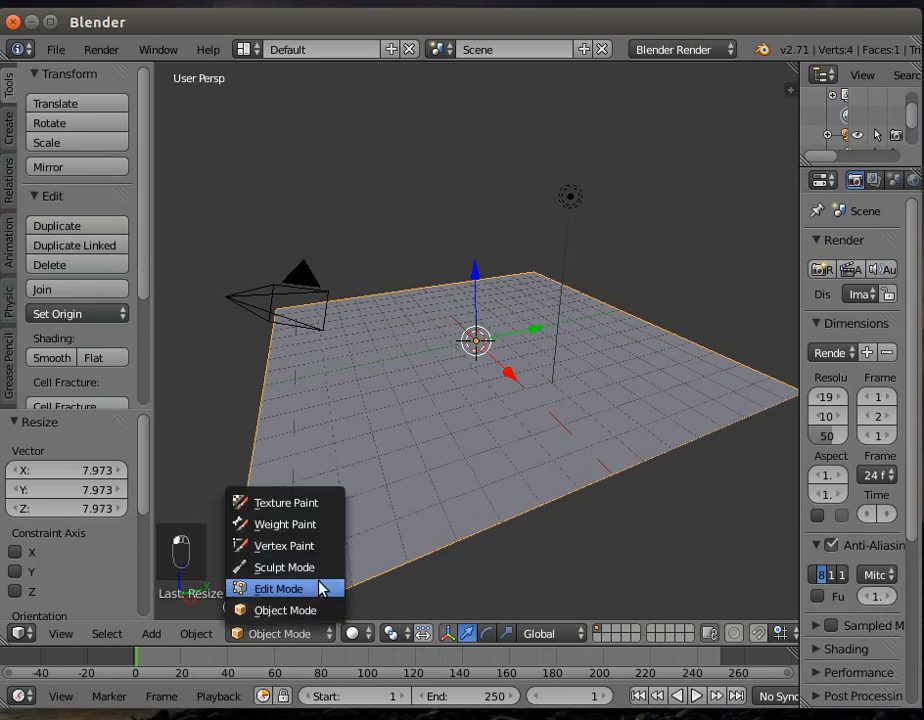
click(321, 589)
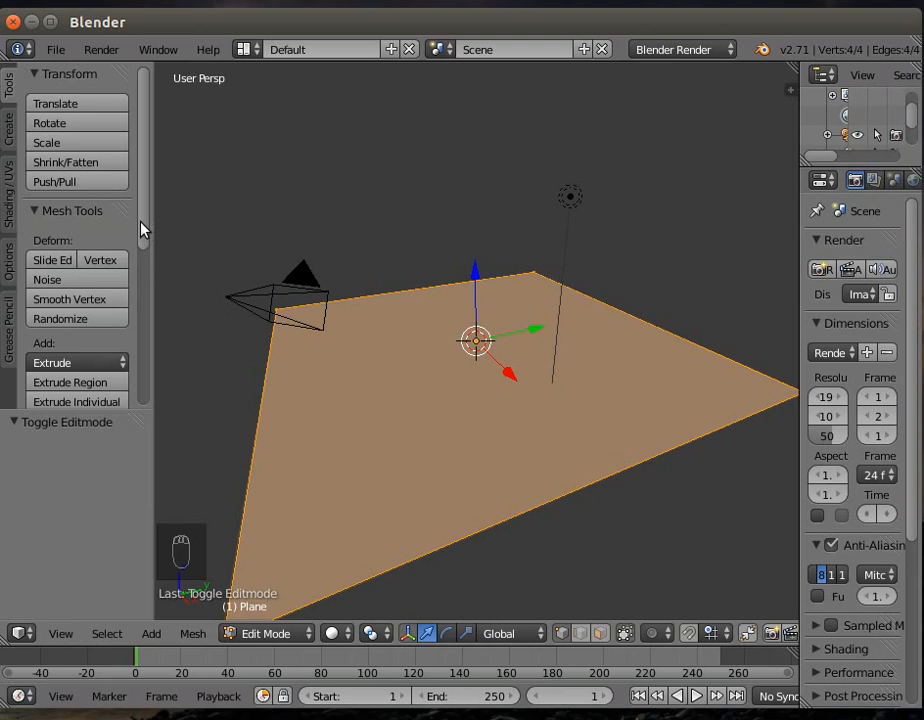
scroll(140, 240, down, 6)
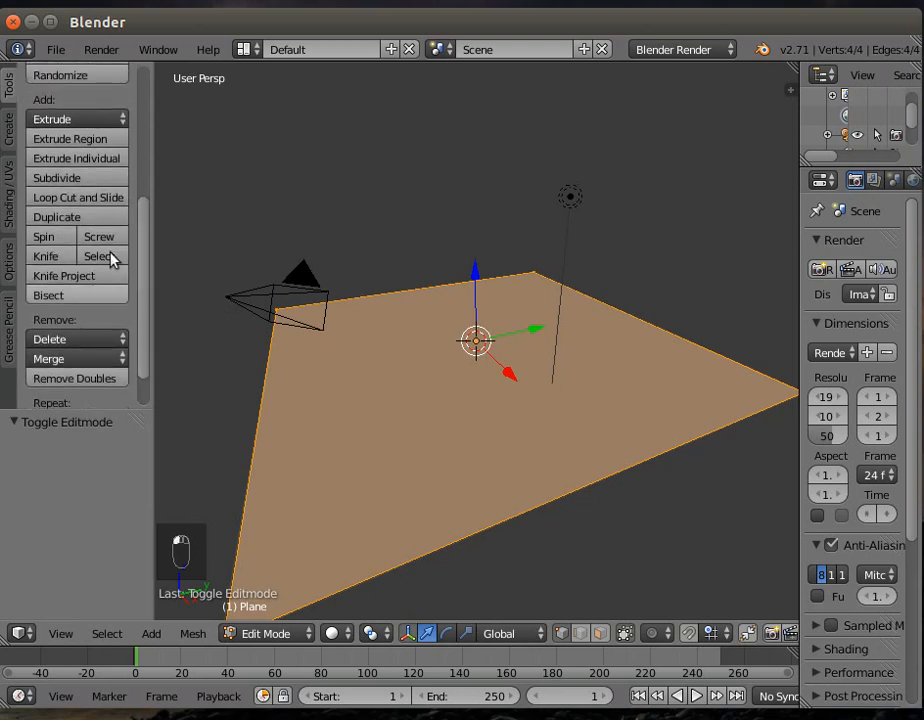
click(78, 178)
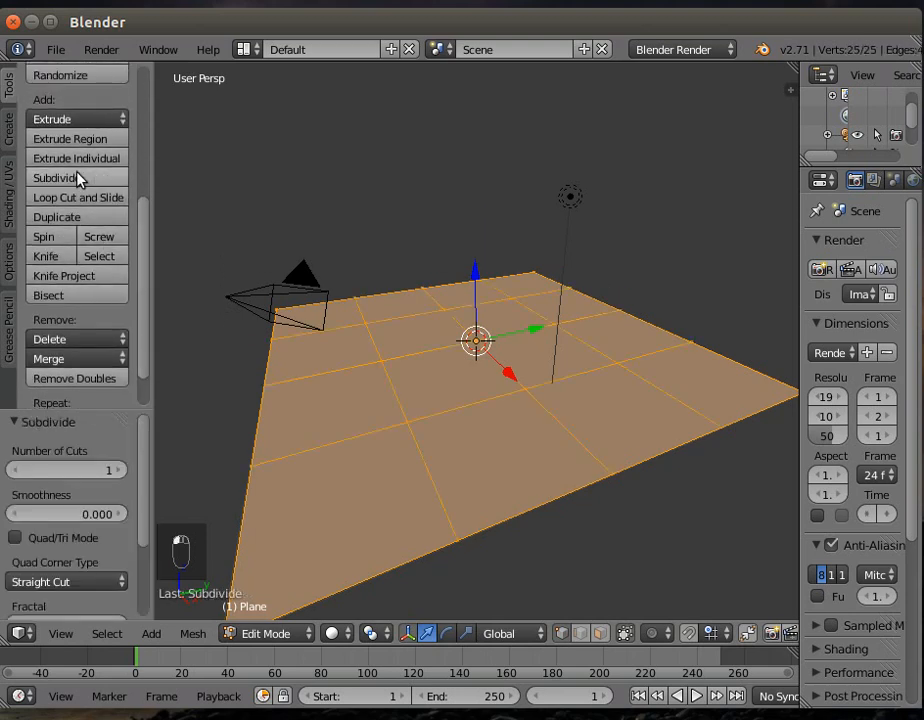
click(78, 178)
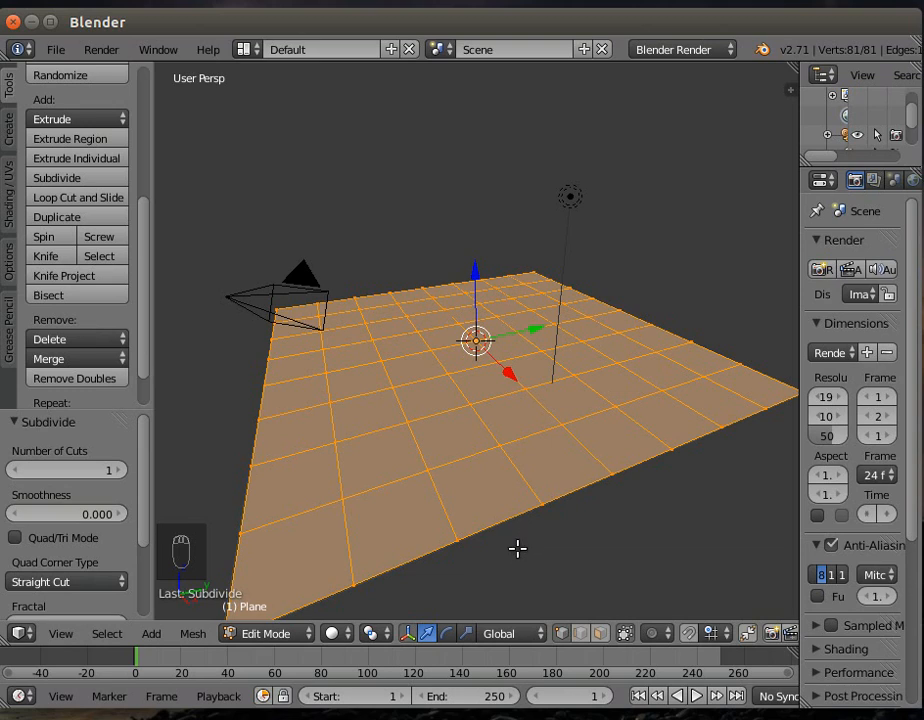
Step: Select a block of adjacent vertices one by one just in front of the plane's centre
right_click(407, 422)
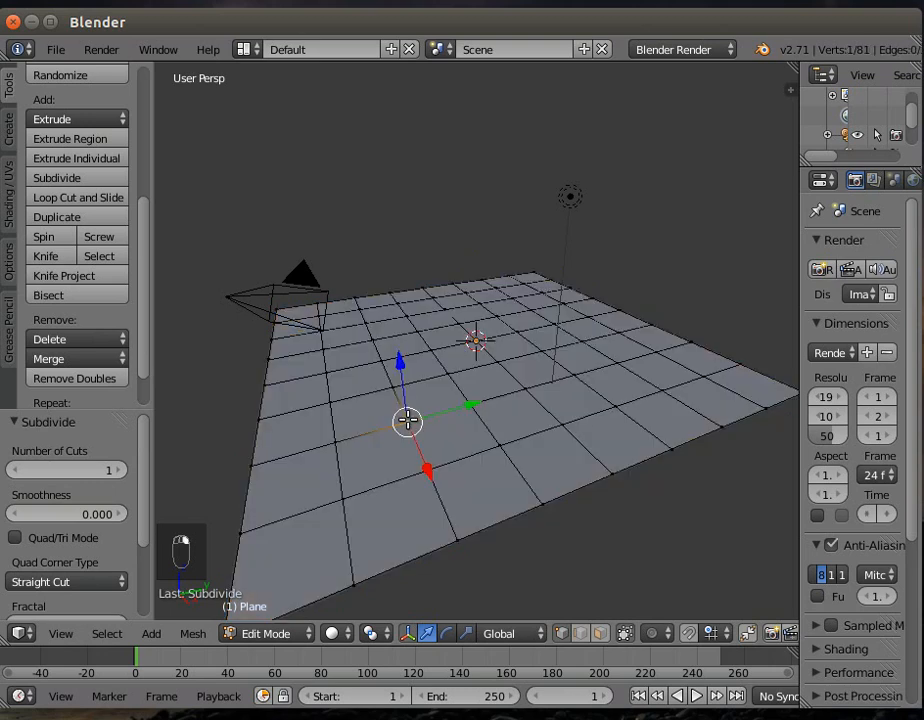
shift+right_click(471, 402)
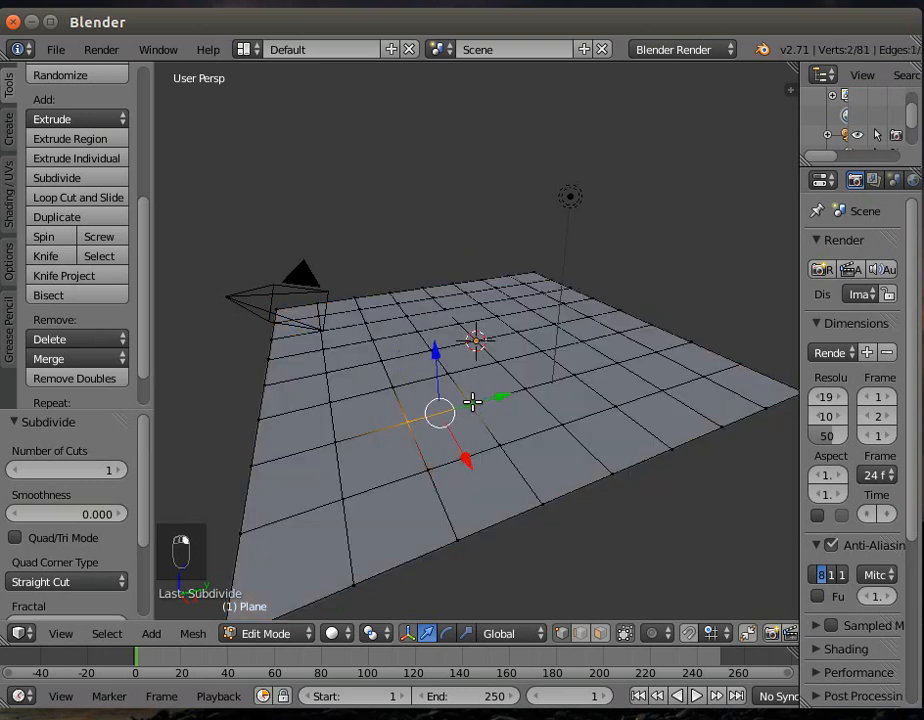
shift+right_click(530, 385)
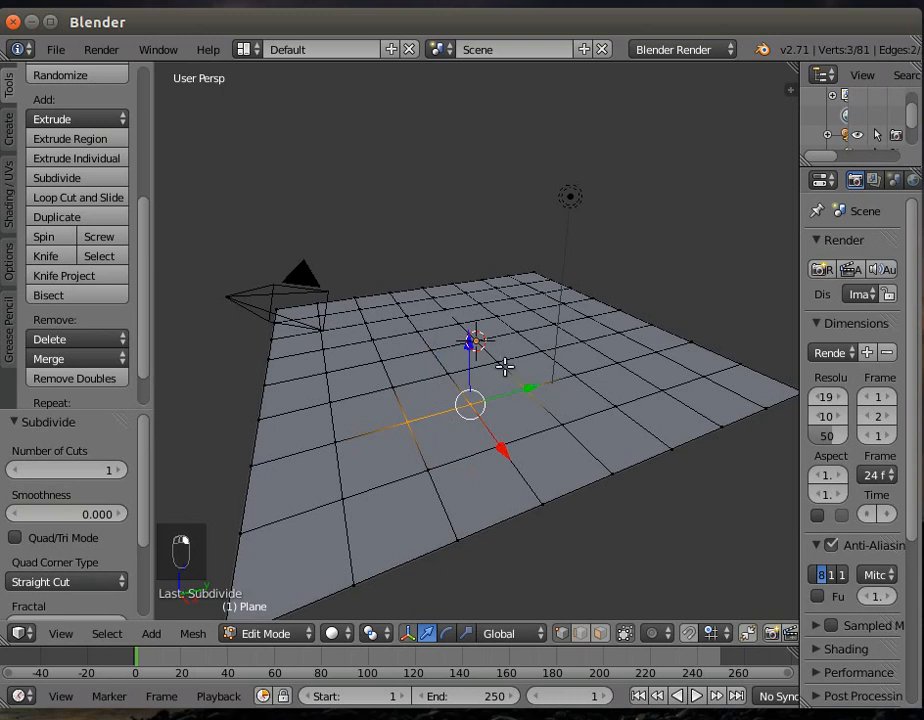
shift+right_click(391, 386)
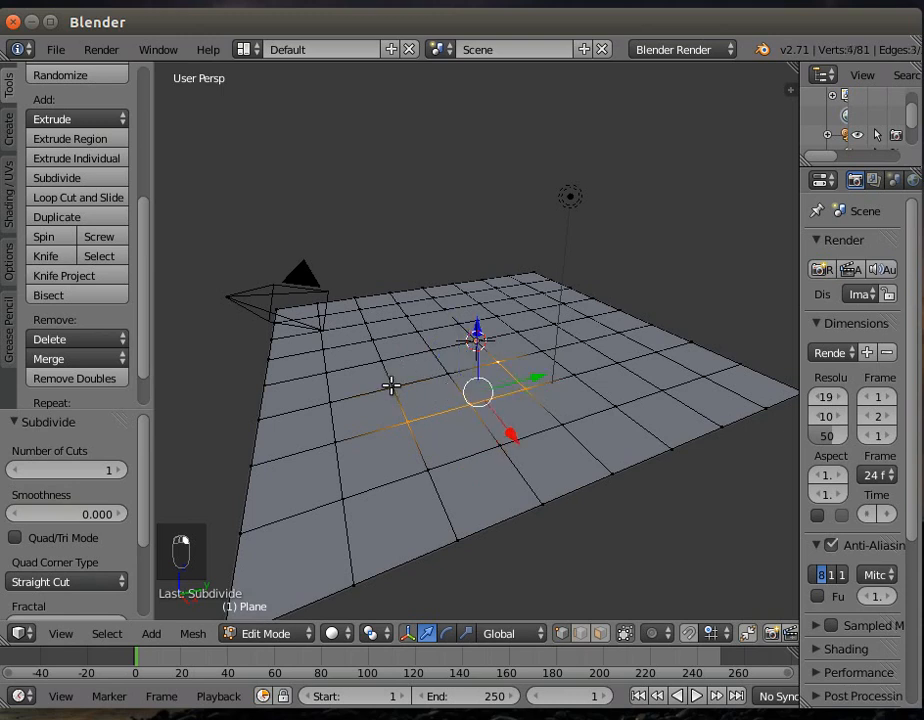
shift+right_click(449, 373)
shift+right_click(393, 386)
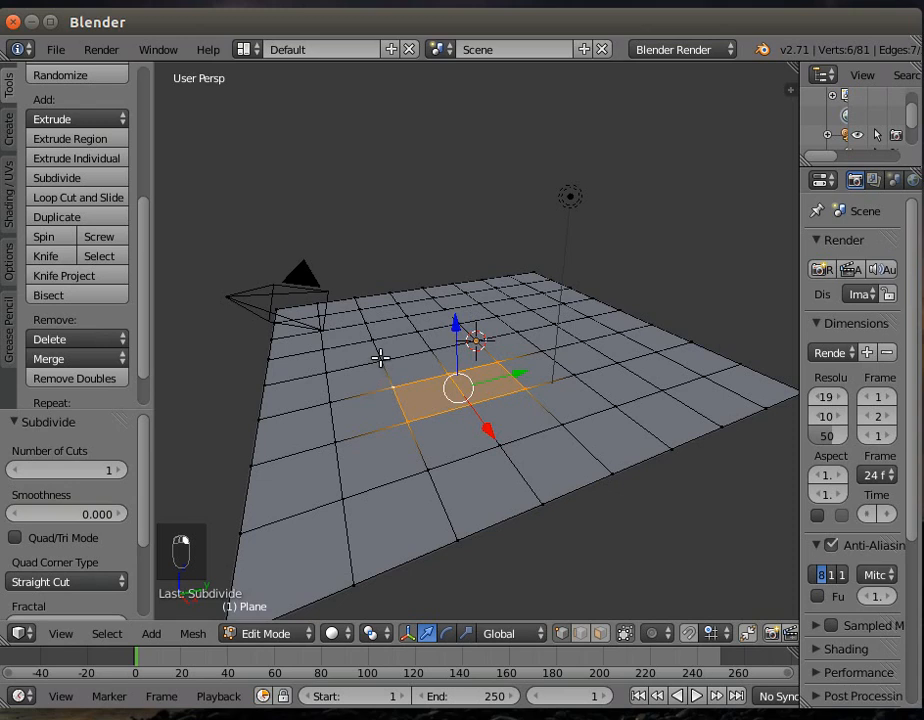
shift+right_click(381, 357)
shift+right_click(478, 345)
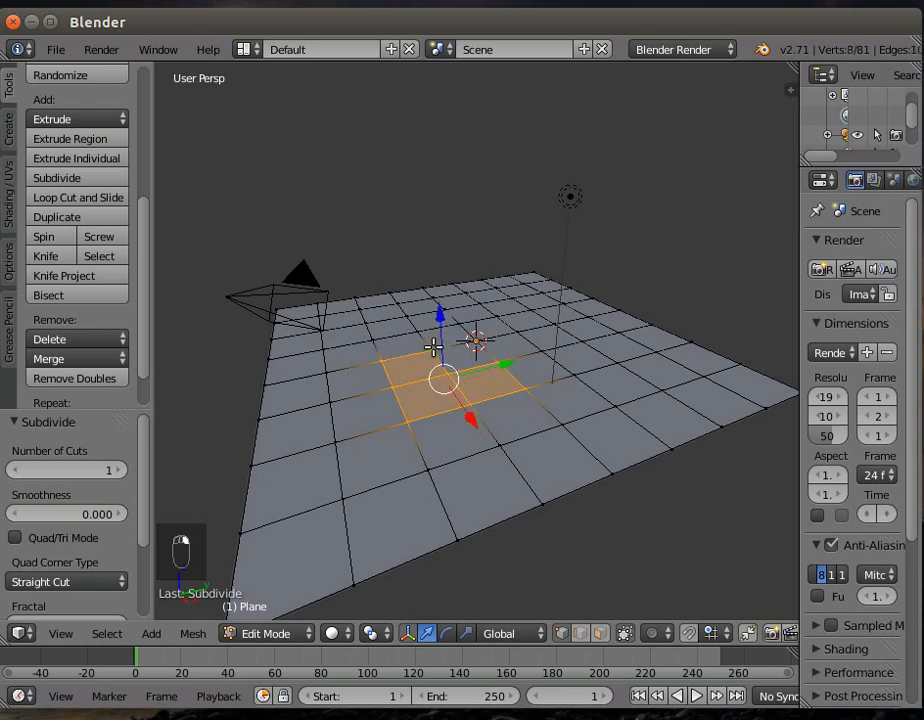
Step: Extend the vertex selection with Circle Select into an irregular central patch and lower it about 1.33 units along Z
key(c)
drag(428, 326, 378, 342)
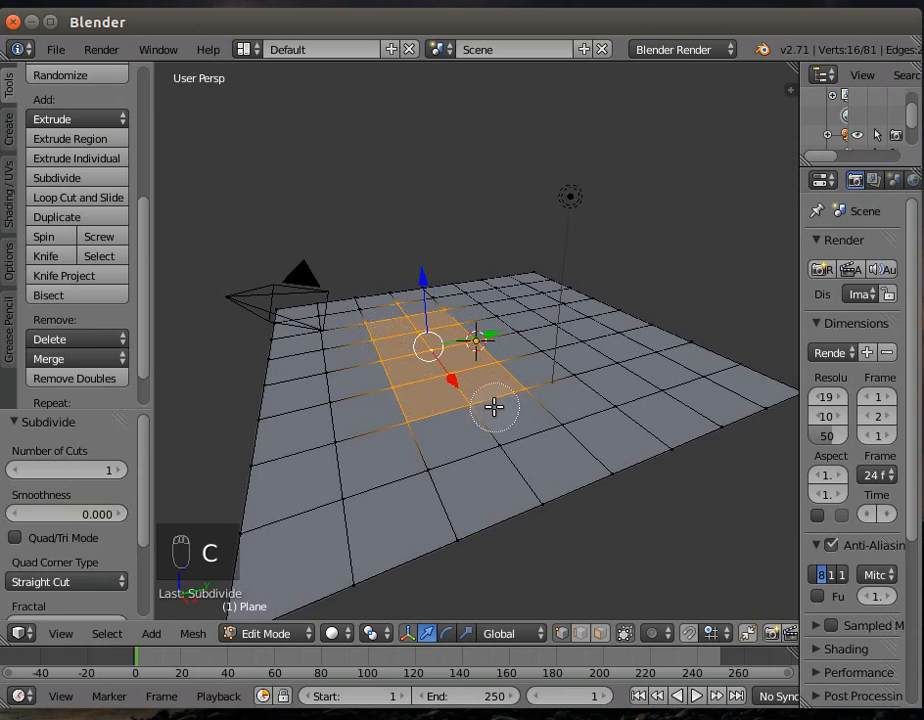
mouse_move(549, 384)
mouse_down()
mouse_move(553, 360)
mouse_move(505, 351)
mouse_move(526, 336)
mouse_move(480, 338)
mouse_move(631, 373)
mouse_move(529, 404)
mouse_move(549, 423)
mouse_move(497, 429)
mouse_move(499, 375)
mouse_up()
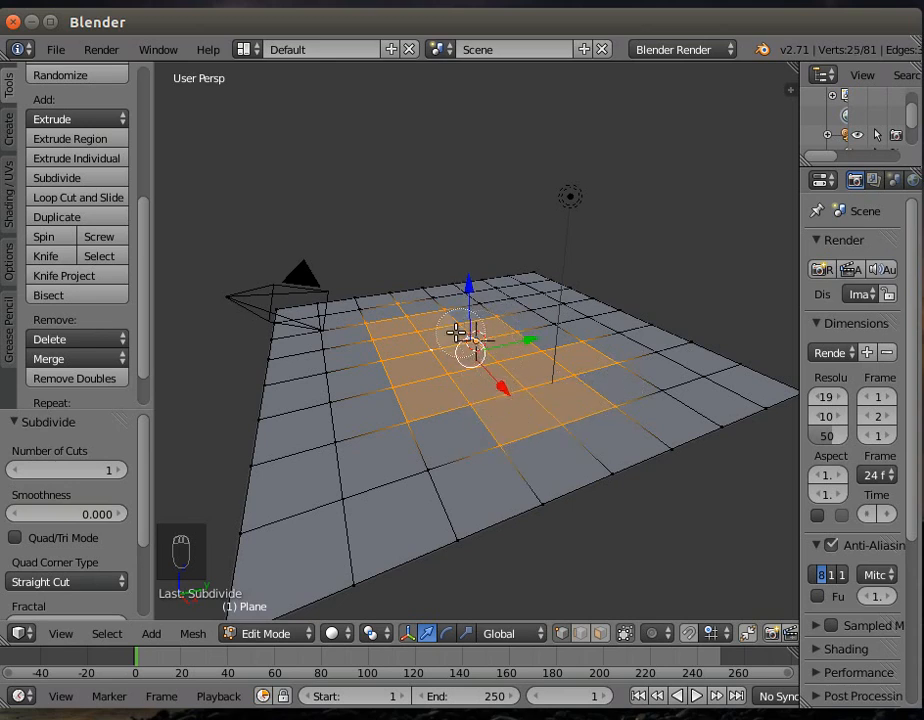
drag(439, 337, 338, 429)
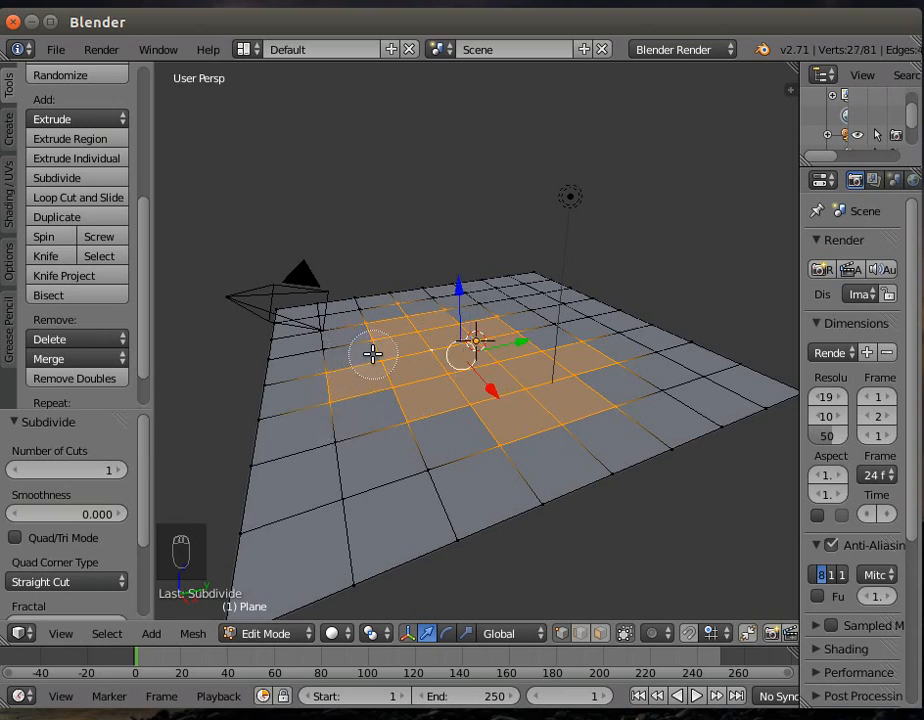
right_click(513, 373)
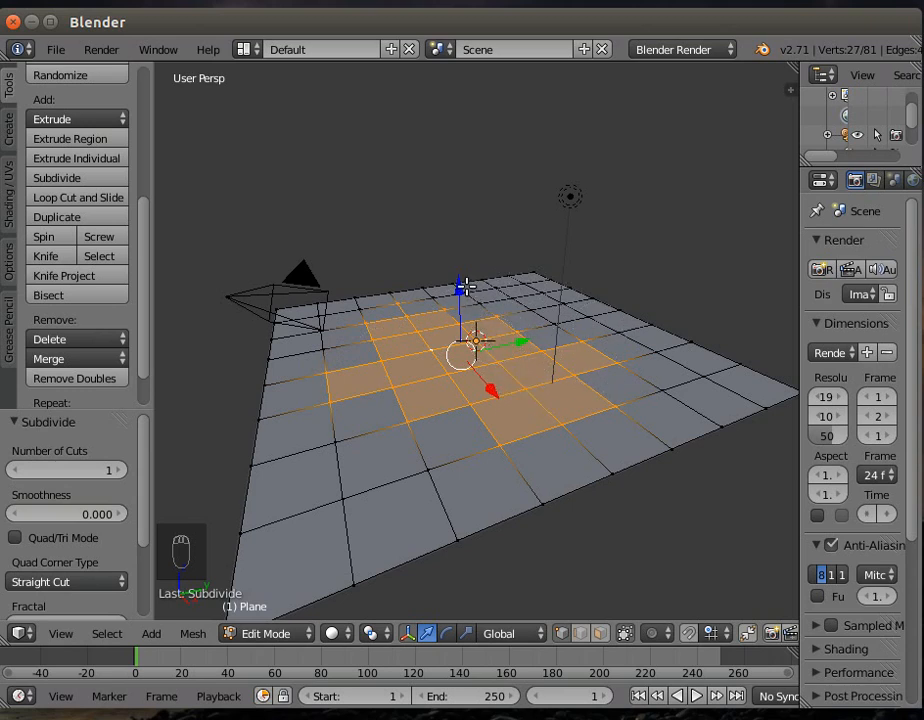
drag(466, 287, 459, 318)
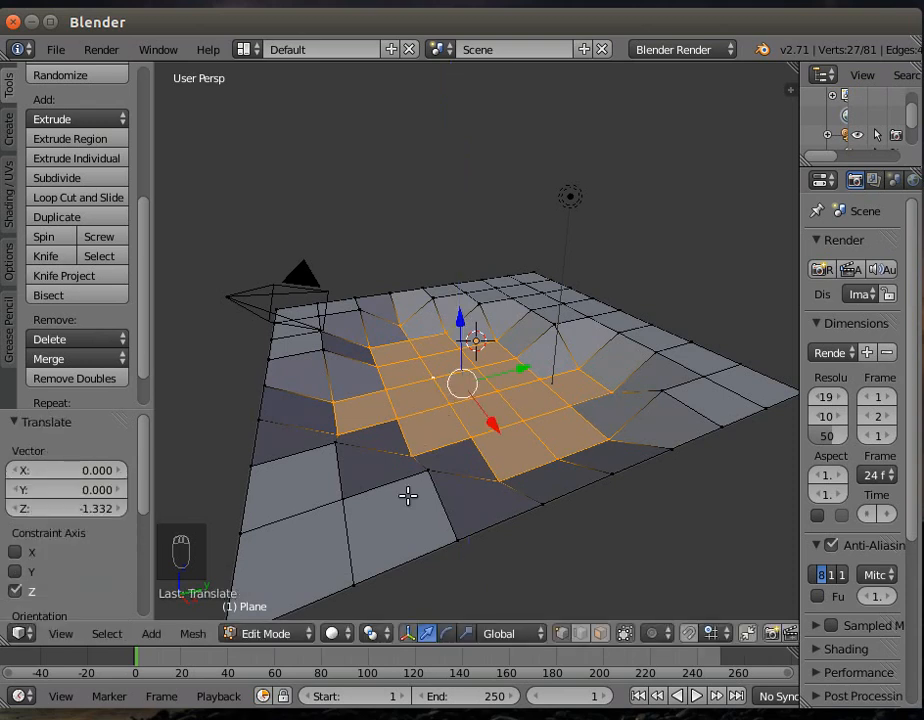
middle_drag(408, 493, 458, 495)
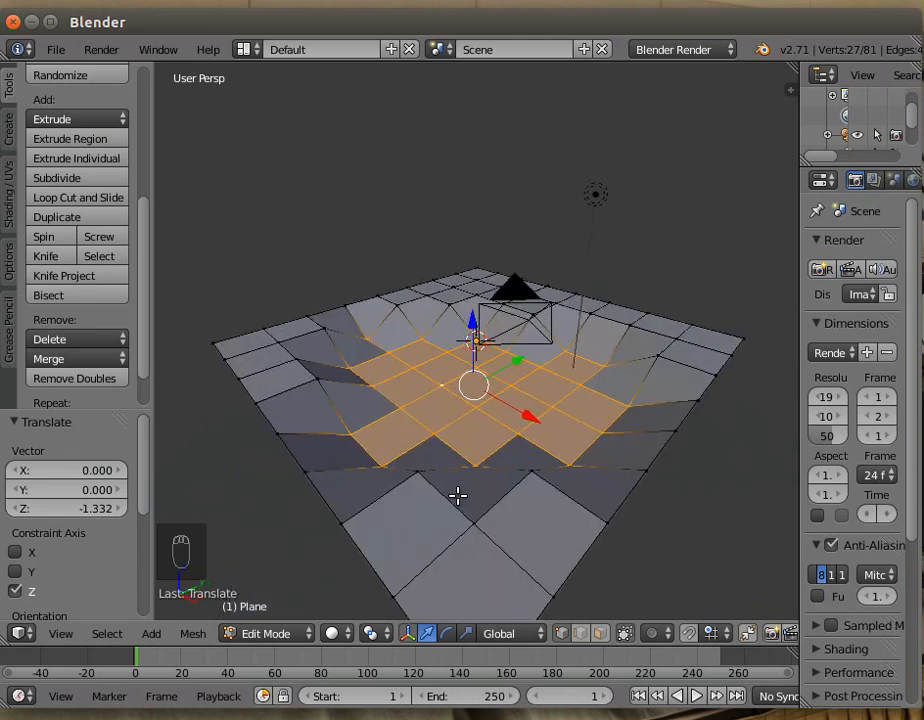
Step: Return to Object Mode, select the camera and move it along X and about 2.55 units along negative Y
right_click(532, 313)
right_click(505, 287)
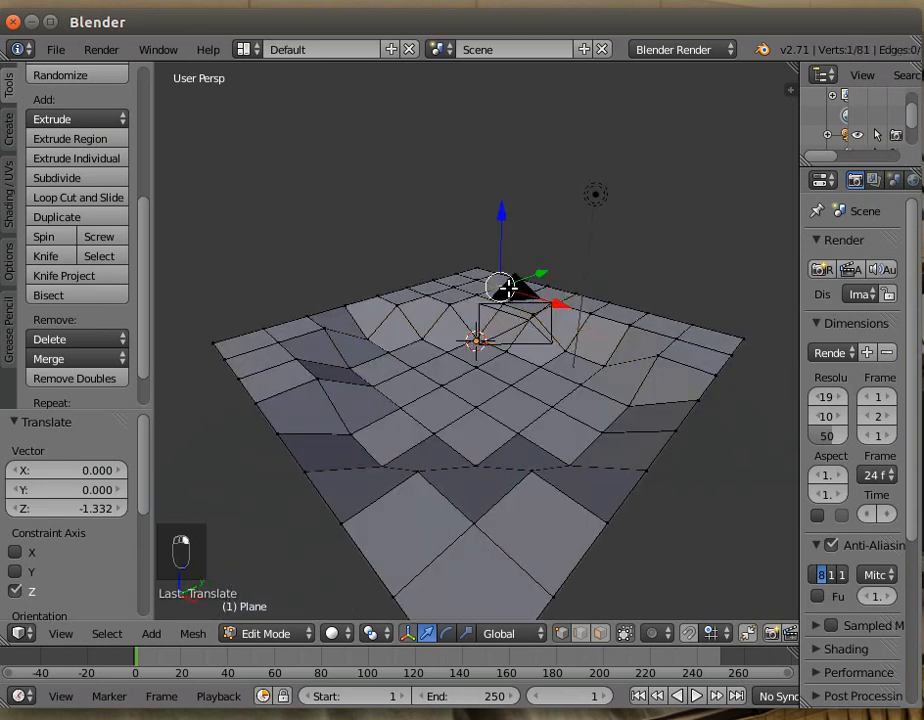
click(288, 635)
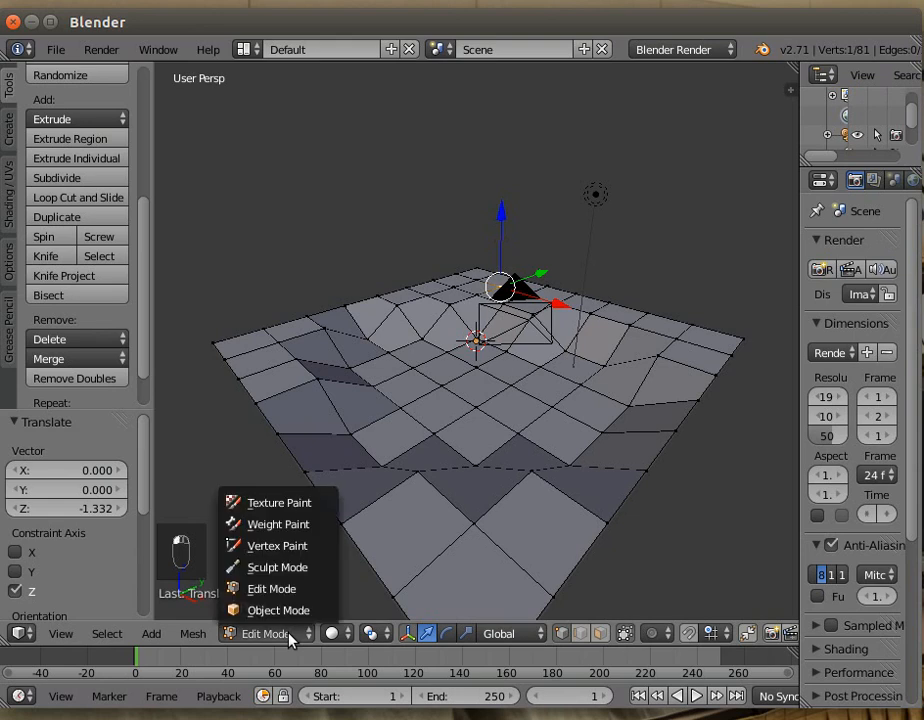
click(257, 638)
click(270, 610)
right_click(530, 302)
right_click(530, 300)
right_click(530, 302)
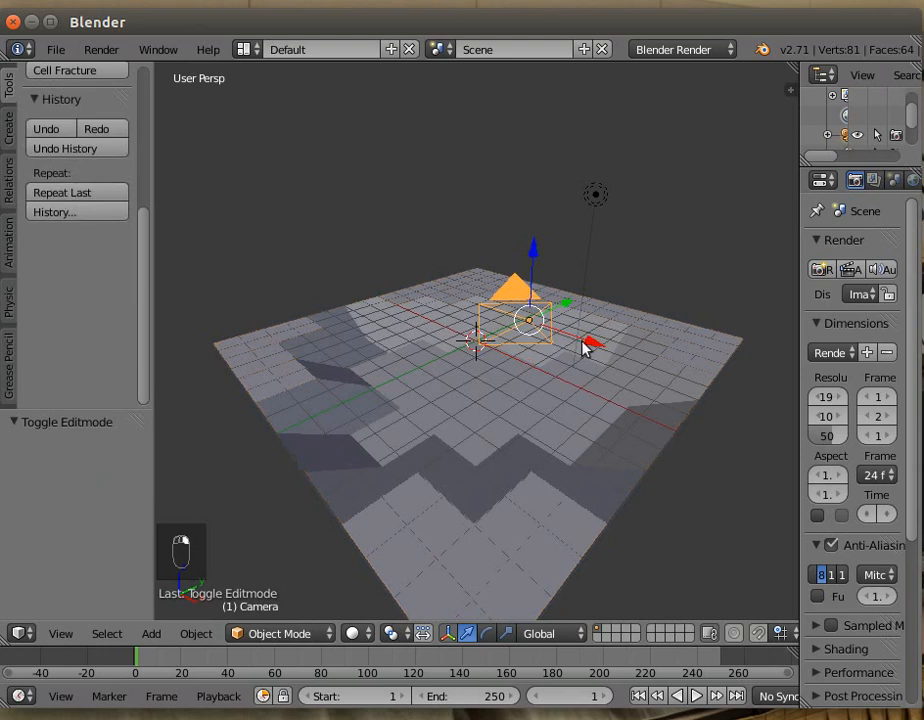
drag(596, 346, 509, 357)
drag(500, 290, 336, 510)
Step: Align the active camera to a low, straight-on view of the plane and raise it about 0.54 units along Z
middle_drag(336, 521, 446, 506)
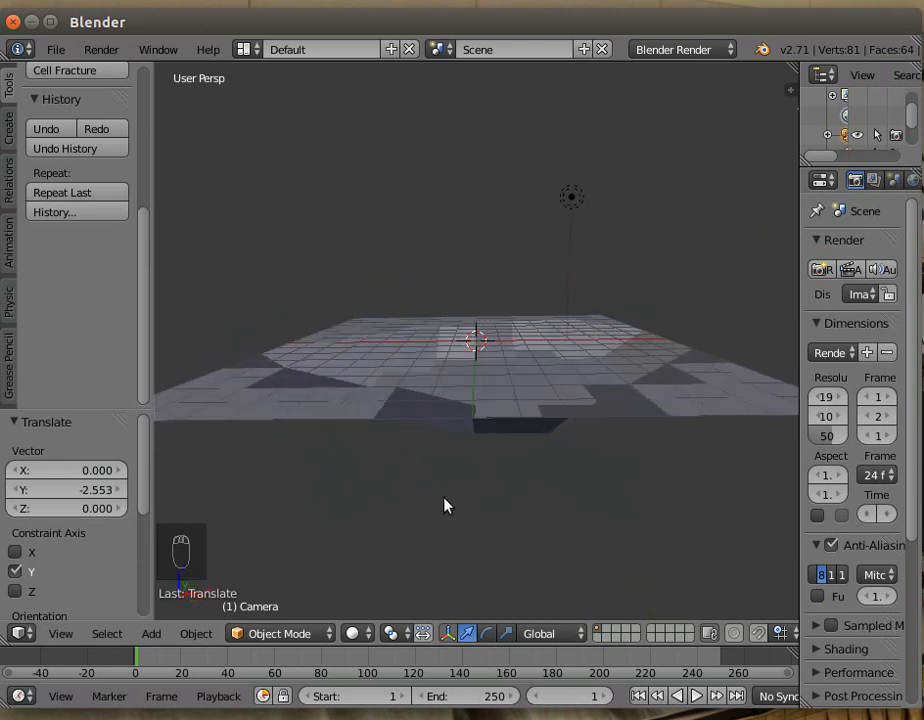
click(66, 633)
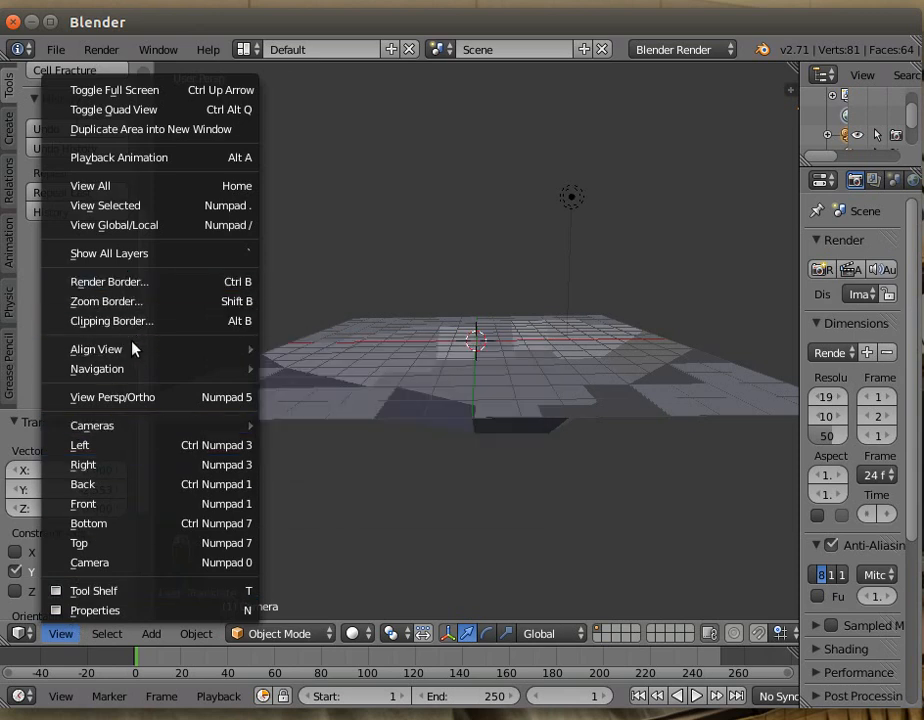
mouse_move(200, 347)
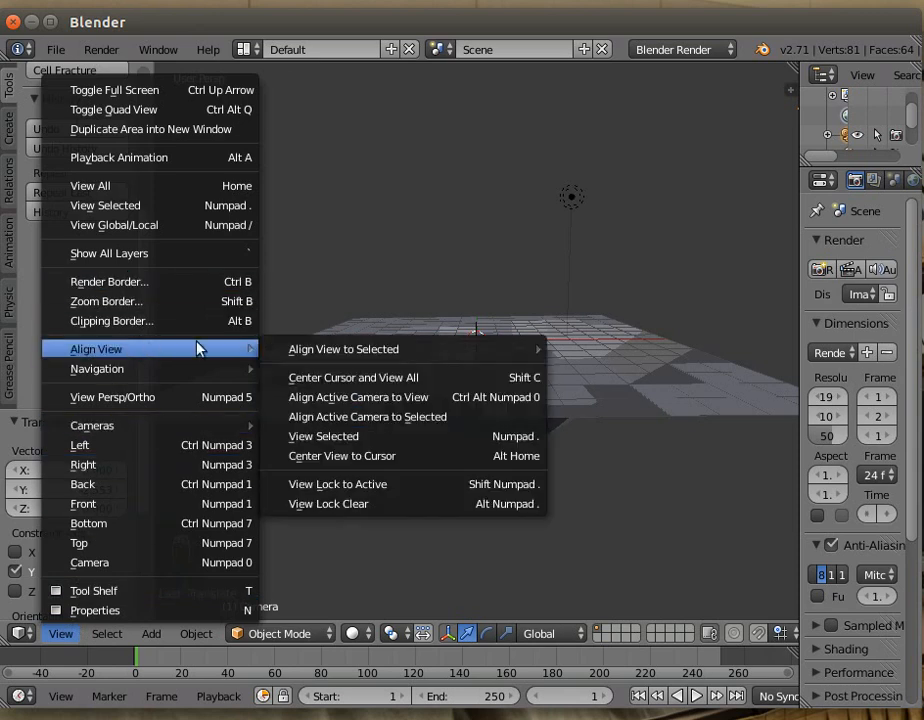
click(355, 397)
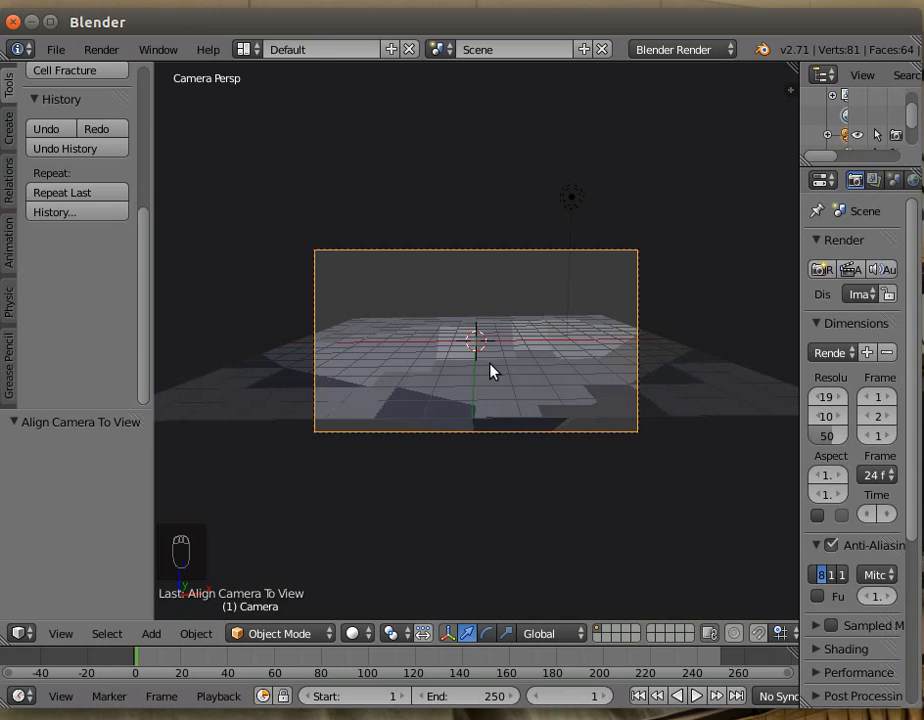
key(g)
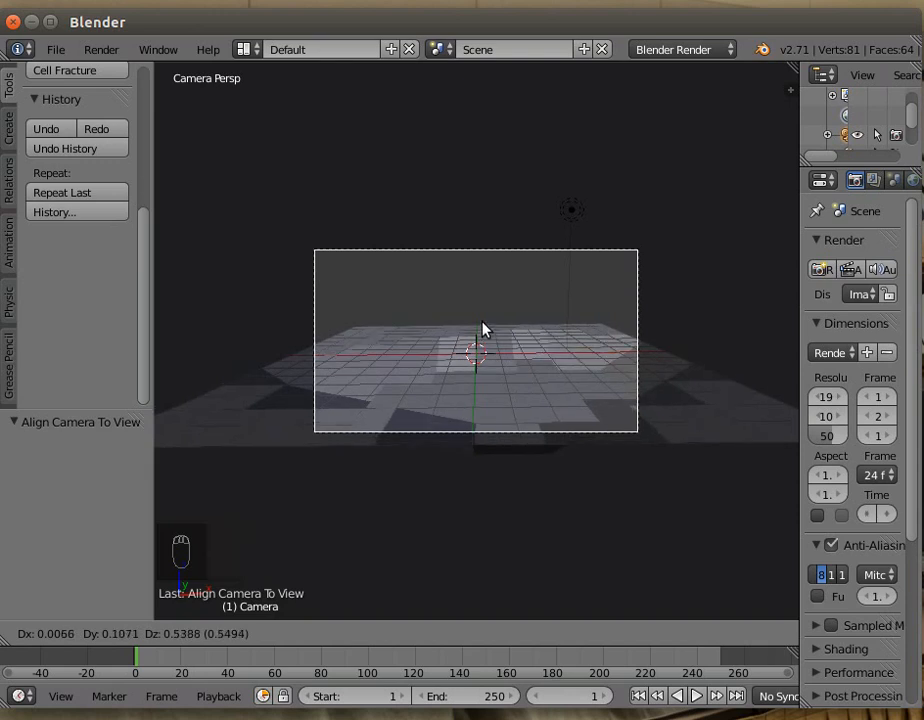
click(482, 330)
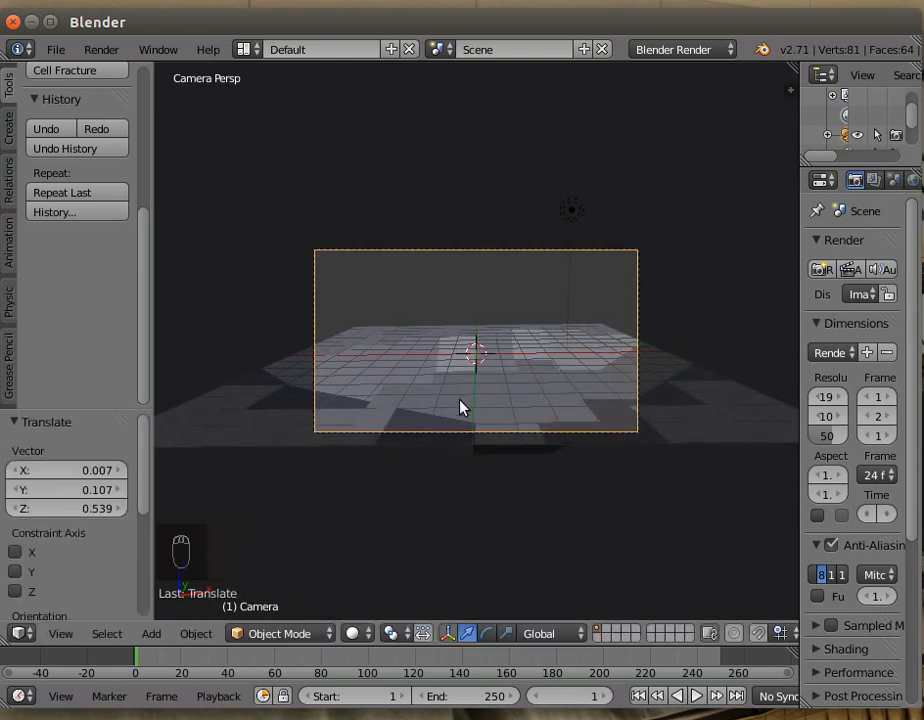
Step: Enlarge the ground plane along Y and by a factor of about 1.57 along X, and check it through the camera
mouse_move(459, 407)
middle_down()
mouse_move(587, 442)
mouse_move(460, 394)
middle_up()
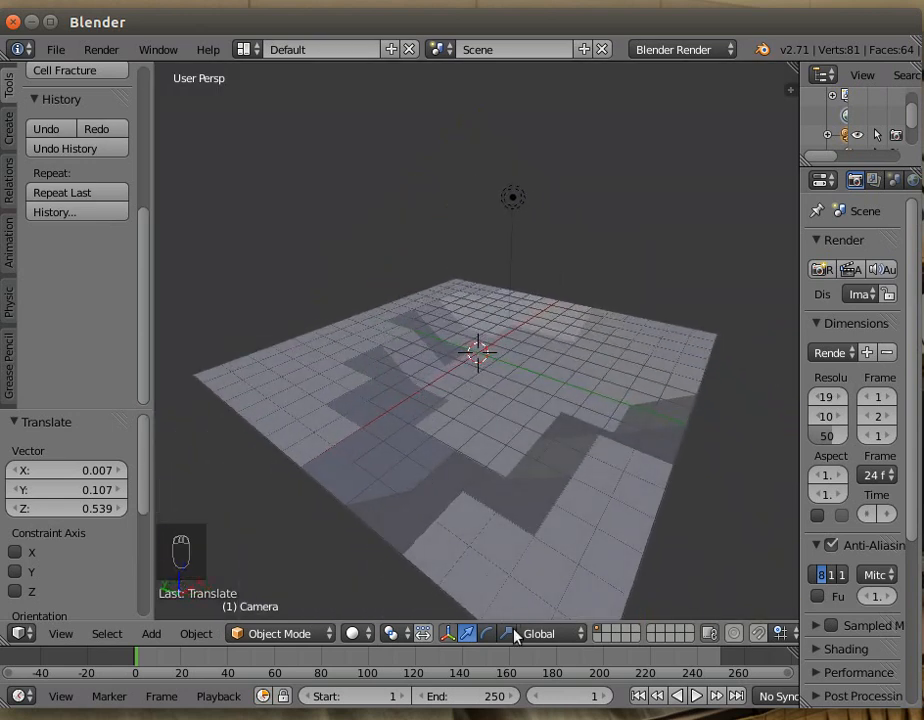
right_click(457, 527)
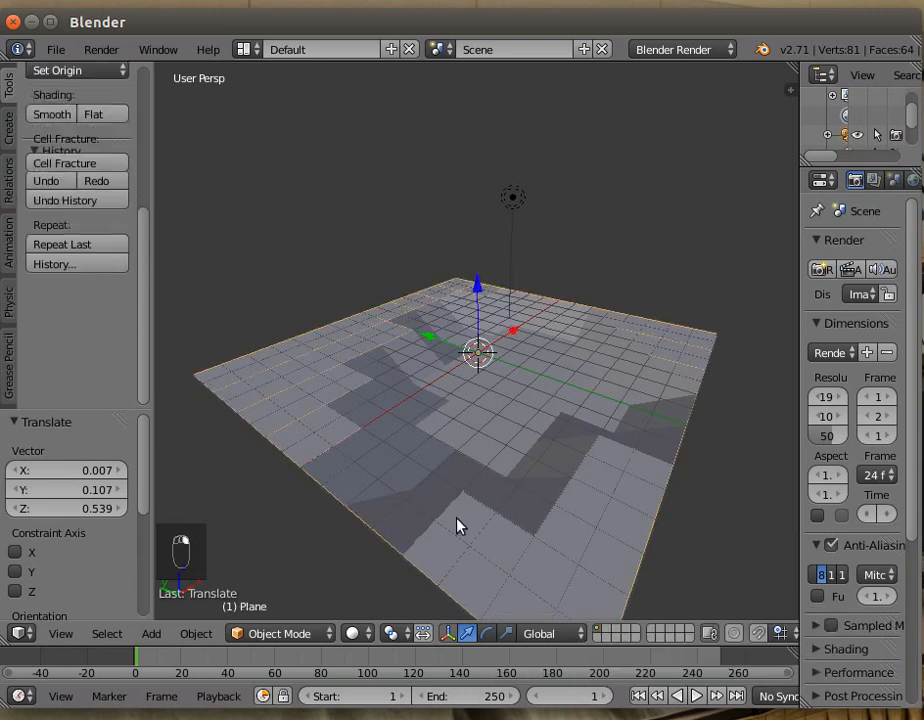
click(505, 633)
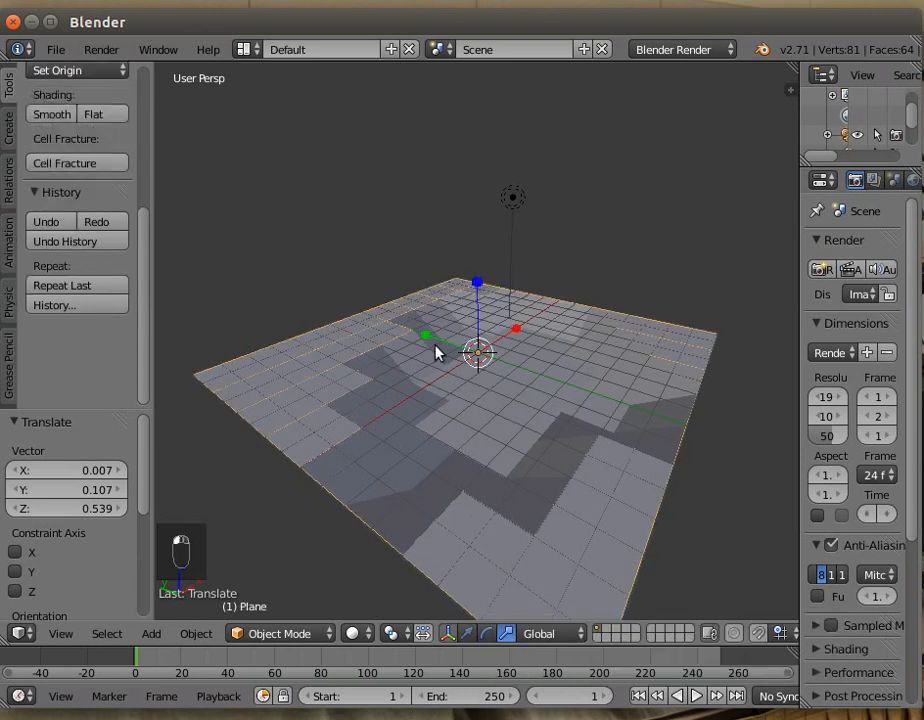
drag(427, 342, 419, 324)
drag(519, 326, 540, 301)
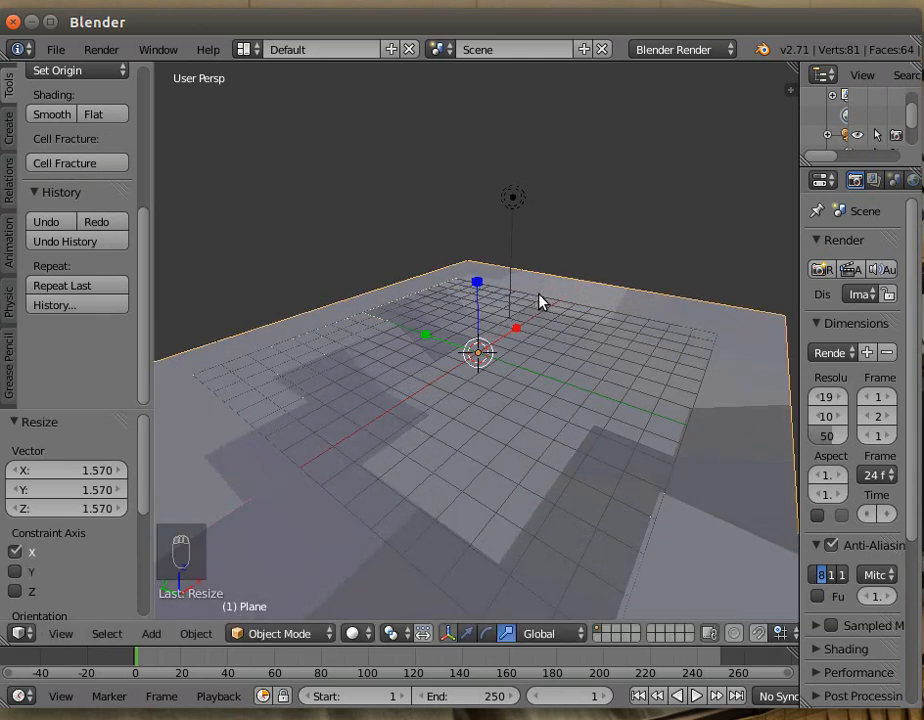
click(58, 634)
click(60, 563)
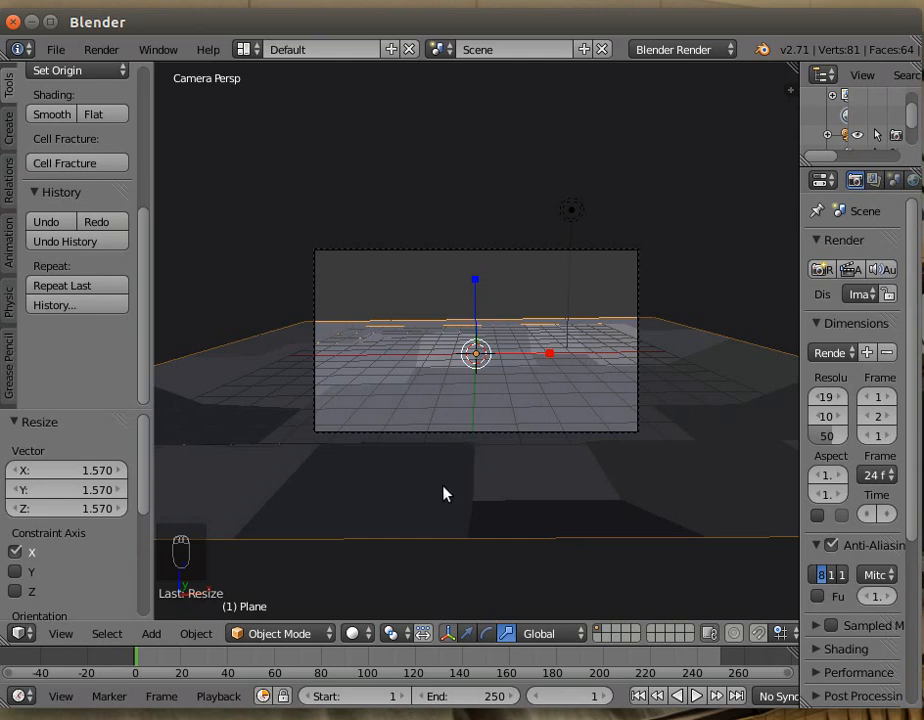
Step: Pull the camera back about 4.61 units along negative Y, beyond the plane's front edge
middle_drag(476, 495, 476, 522)
scroll(478, 522, down, 3)
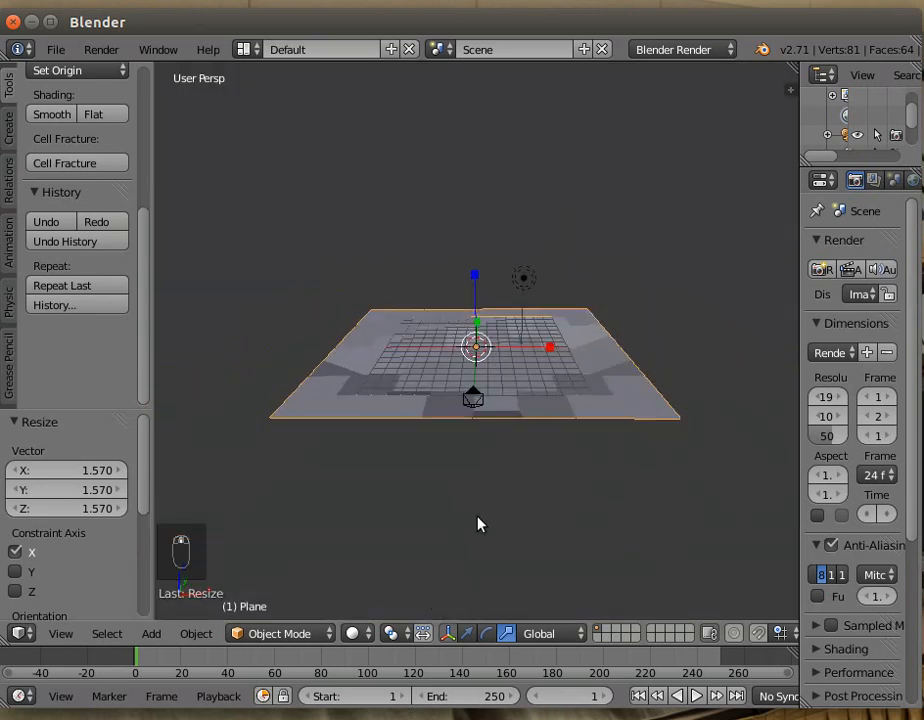
right_click(476, 388)
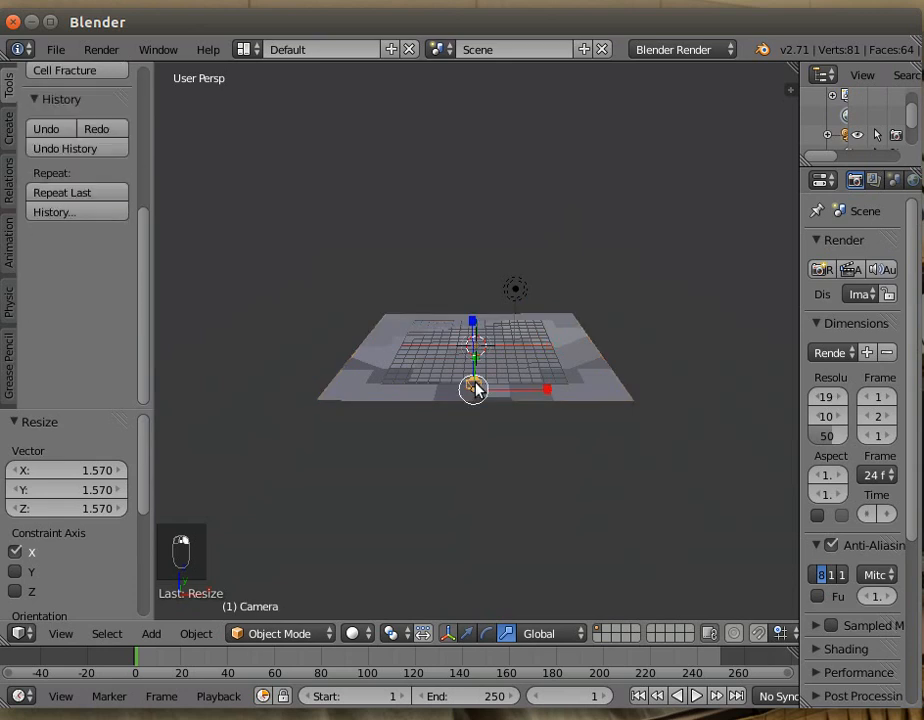
click(467, 635)
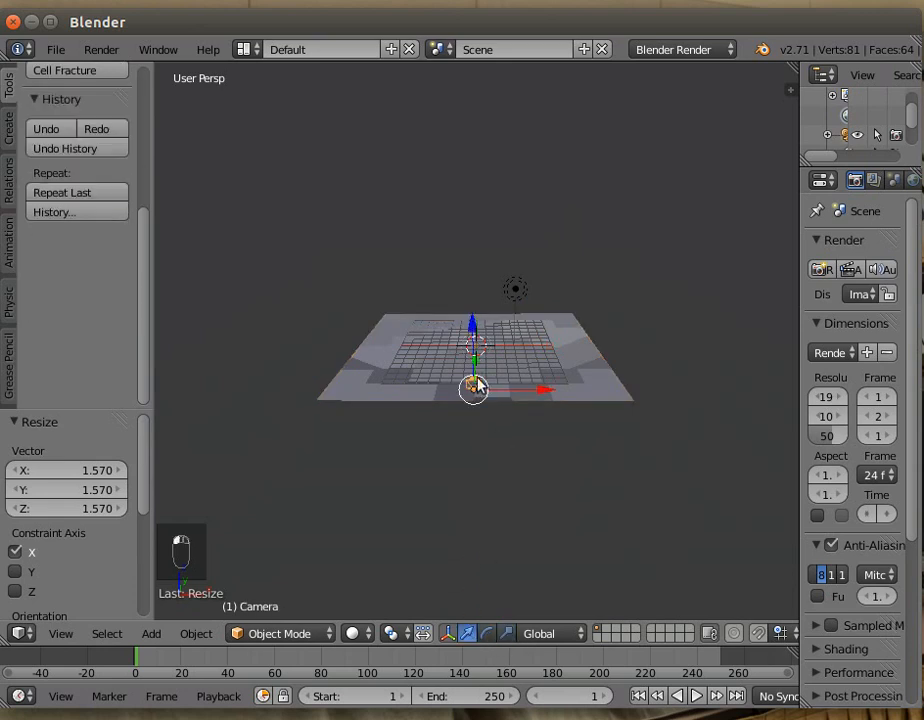
drag(474, 360, 474, 412)
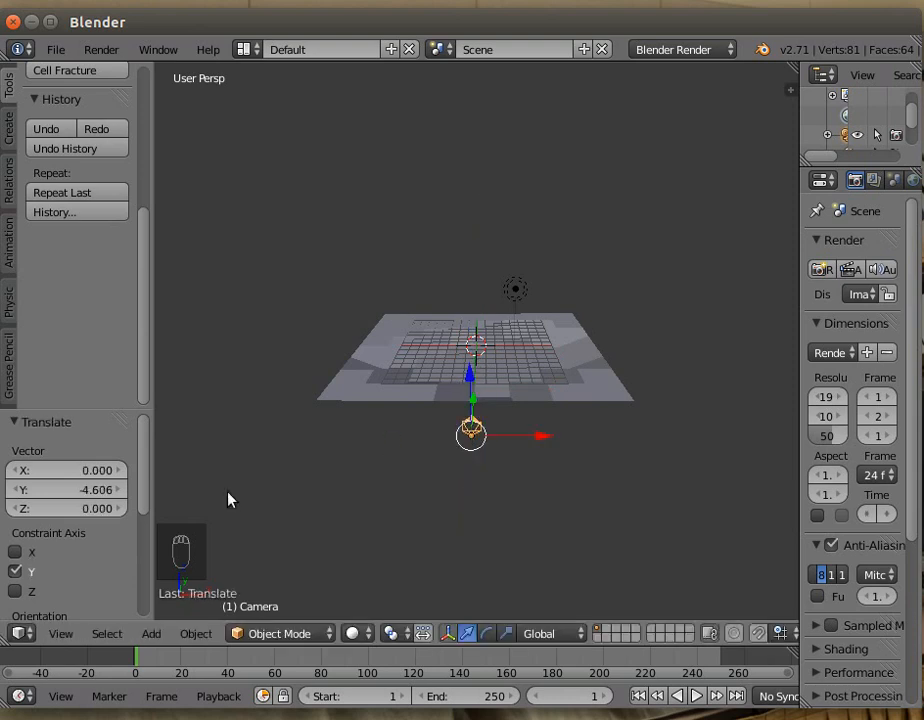
Step: Look through the camera and raise it about 0.91 units so the plane's front edge falls below the frame
click(60, 634)
click(103, 561)
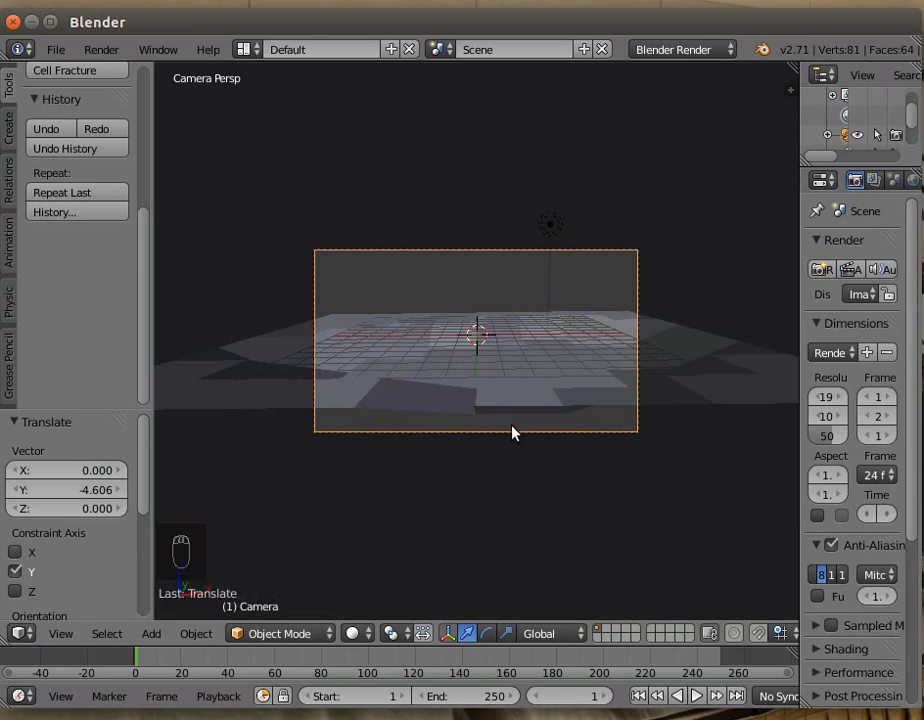
key(g)
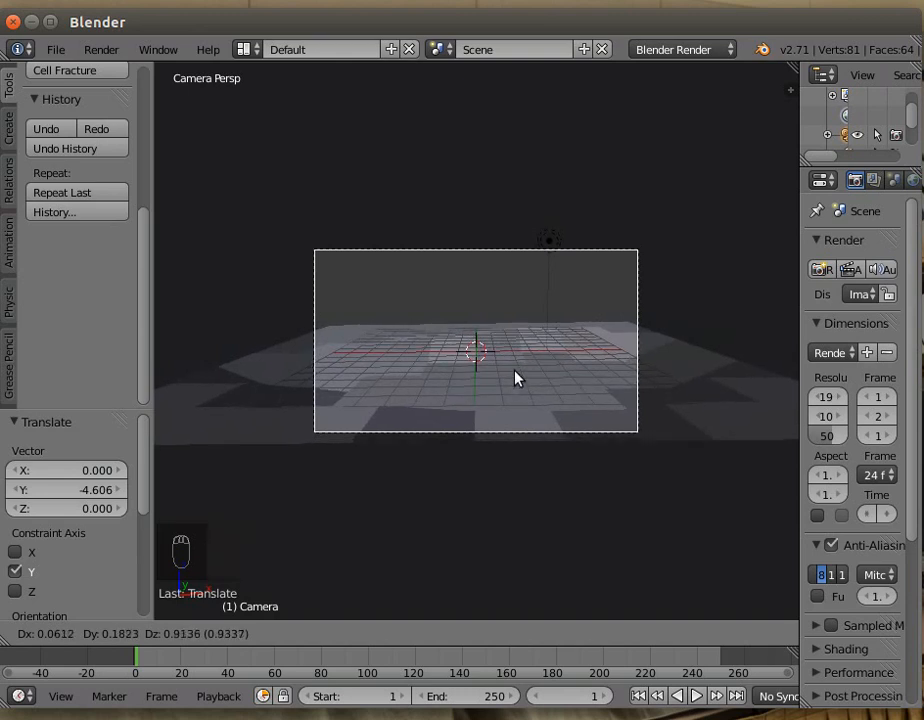
click(516, 379)
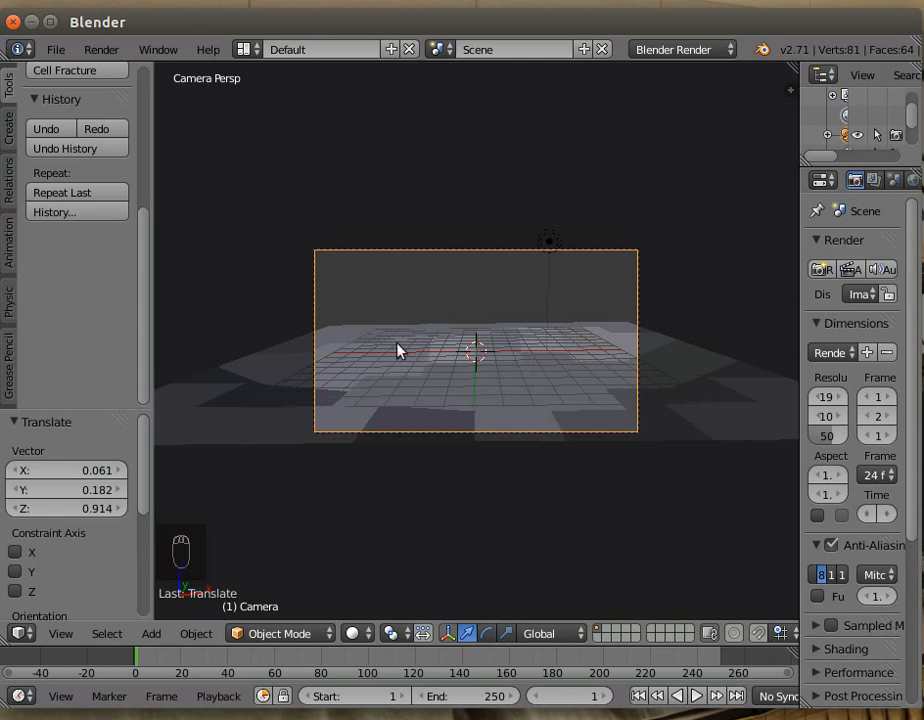
right_click(260, 421)
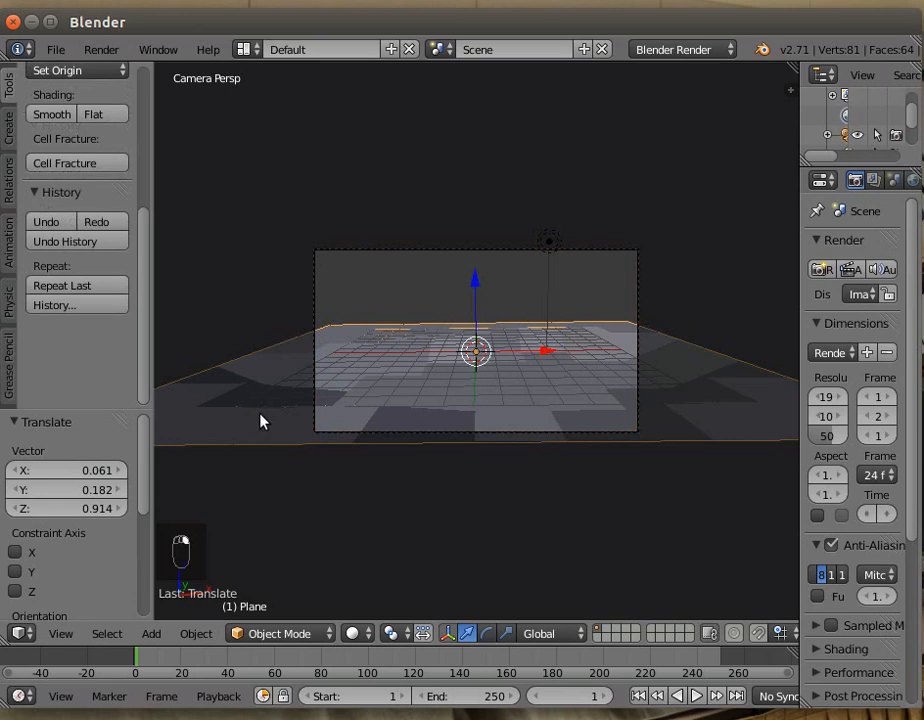
click(289, 633)
click(288, 569)
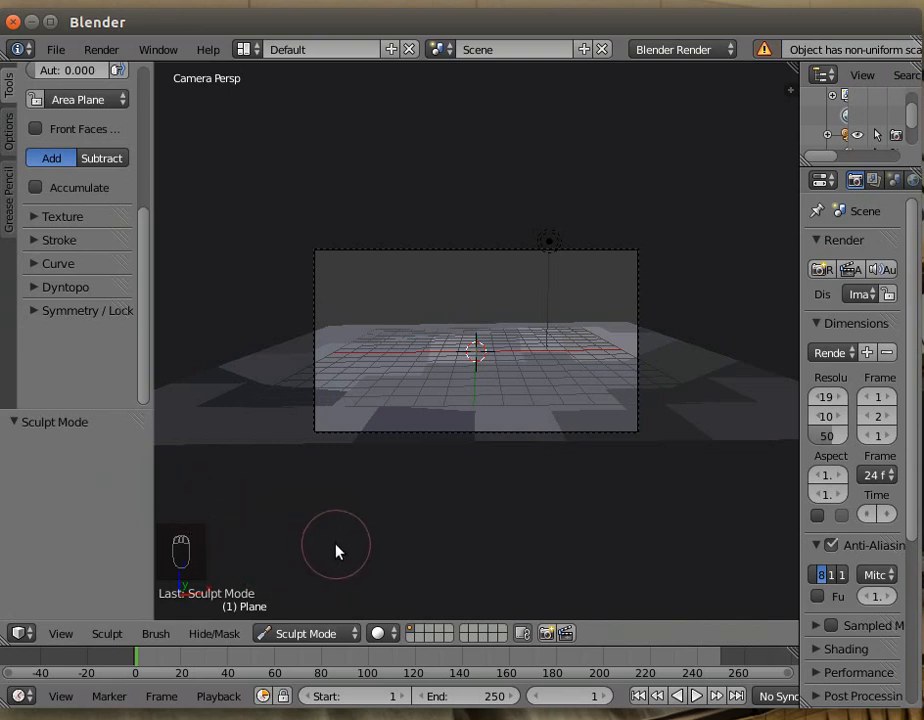
middle_drag(367, 521, 449, 568)
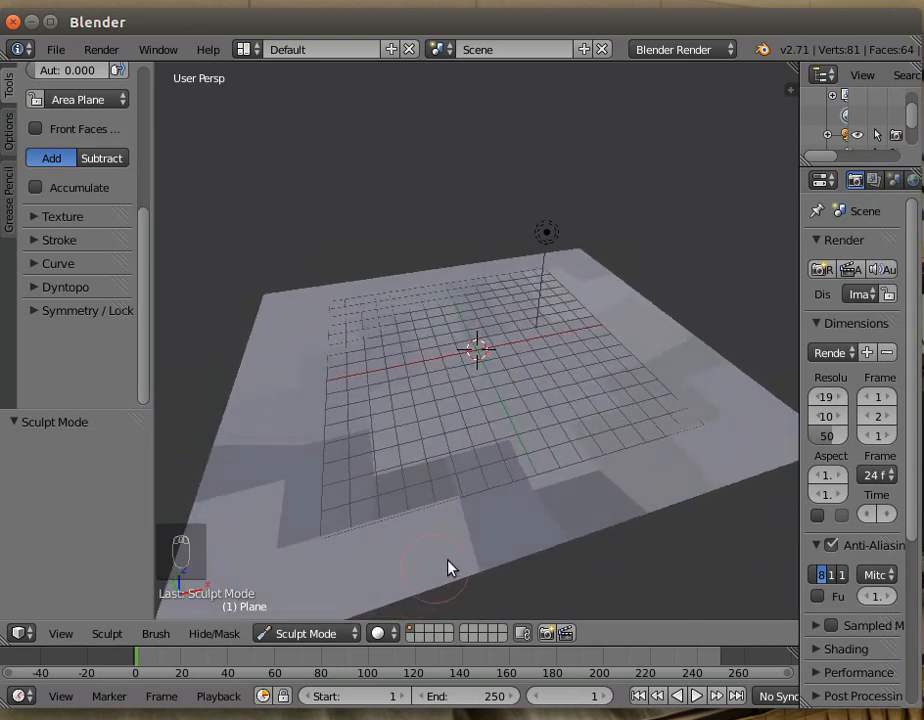
scroll(450, 566, down, 1)
scroll(465, 573, down, 1)
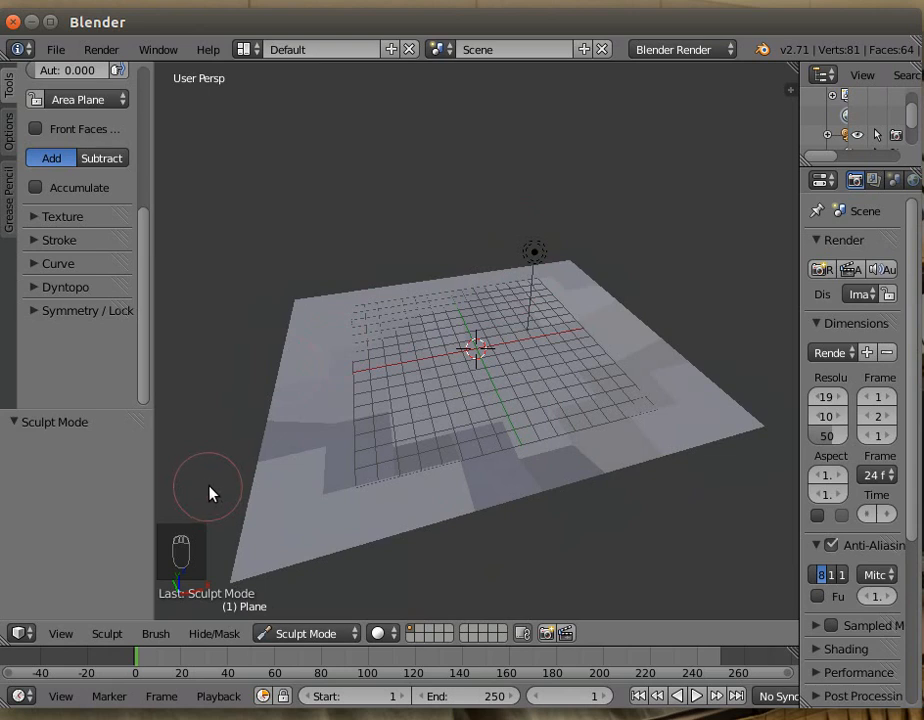
click(330, 637)
click(330, 610)
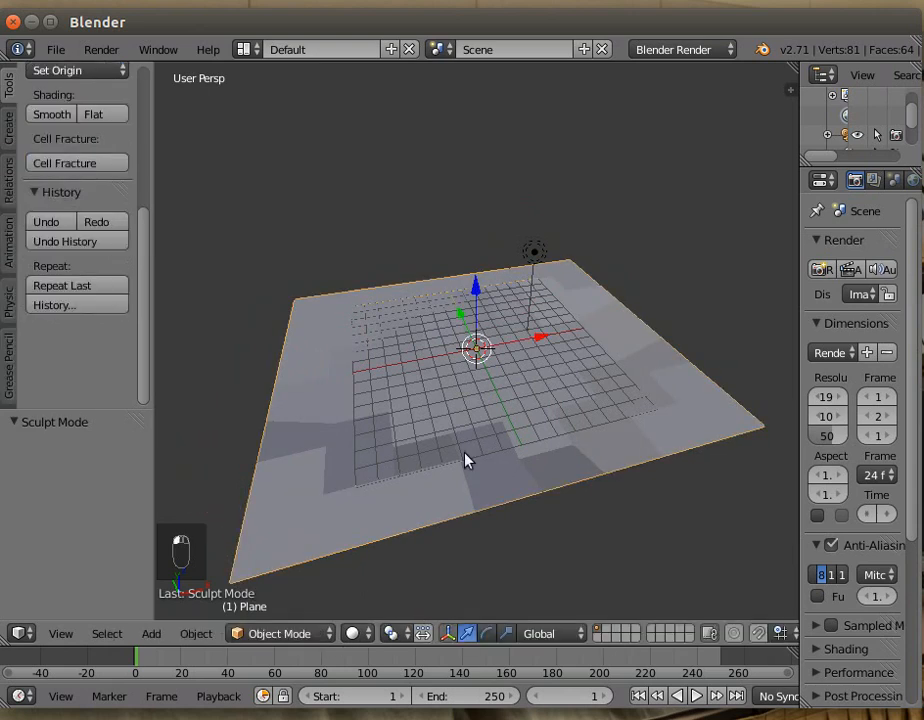
Step: Change the lamp to a Sun and move it about 10.98 units along X and 3.74 units up along Z
right_click(533, 254)
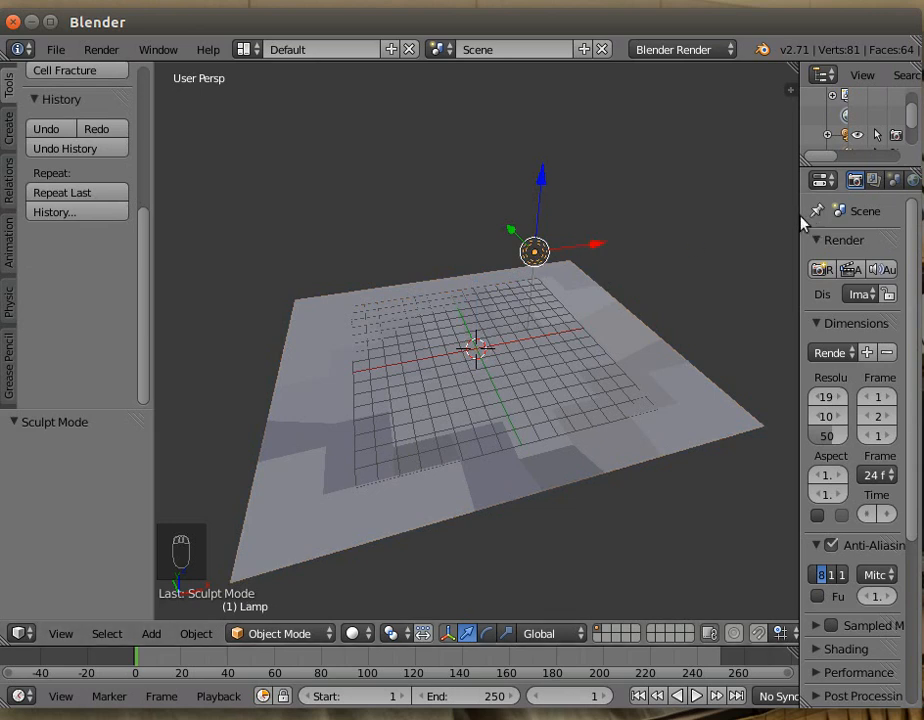
drag(800, 217, 707, 233)
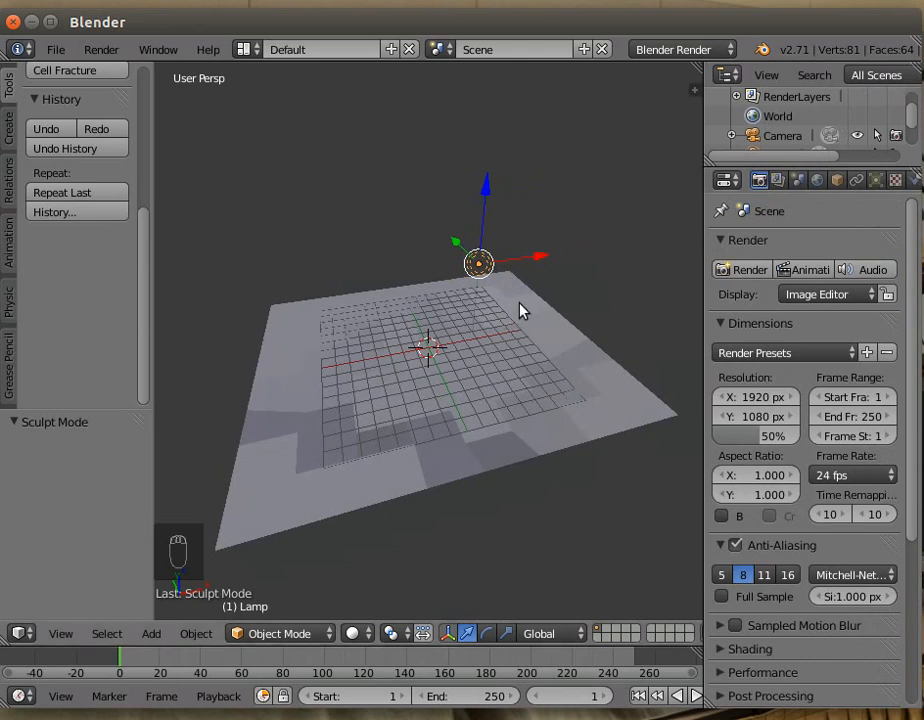
click(877, 182)
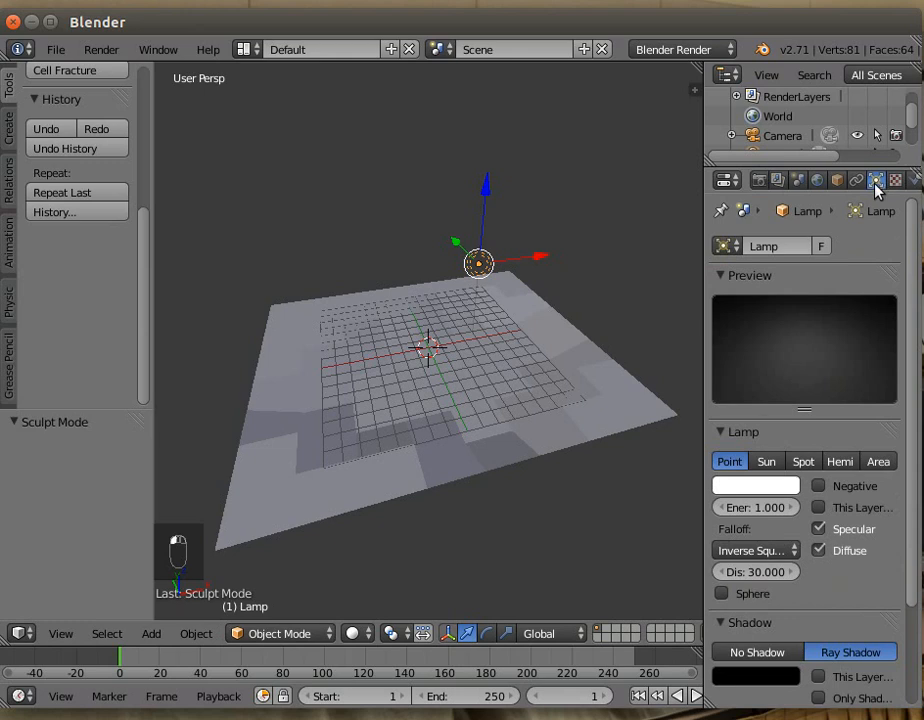
click(766, 462)
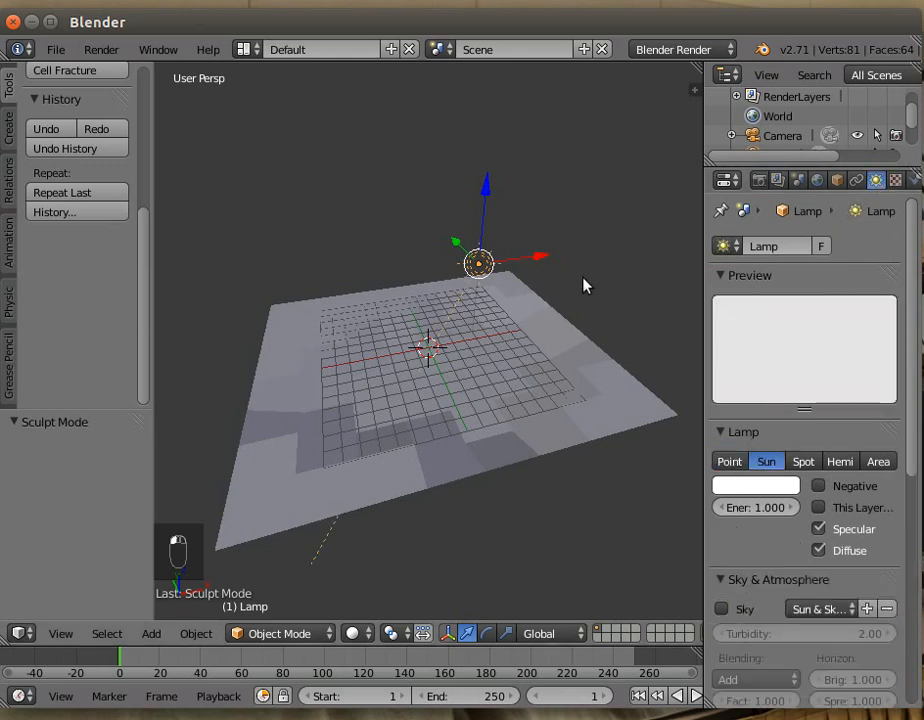
drag(541, 258, 674, 231)
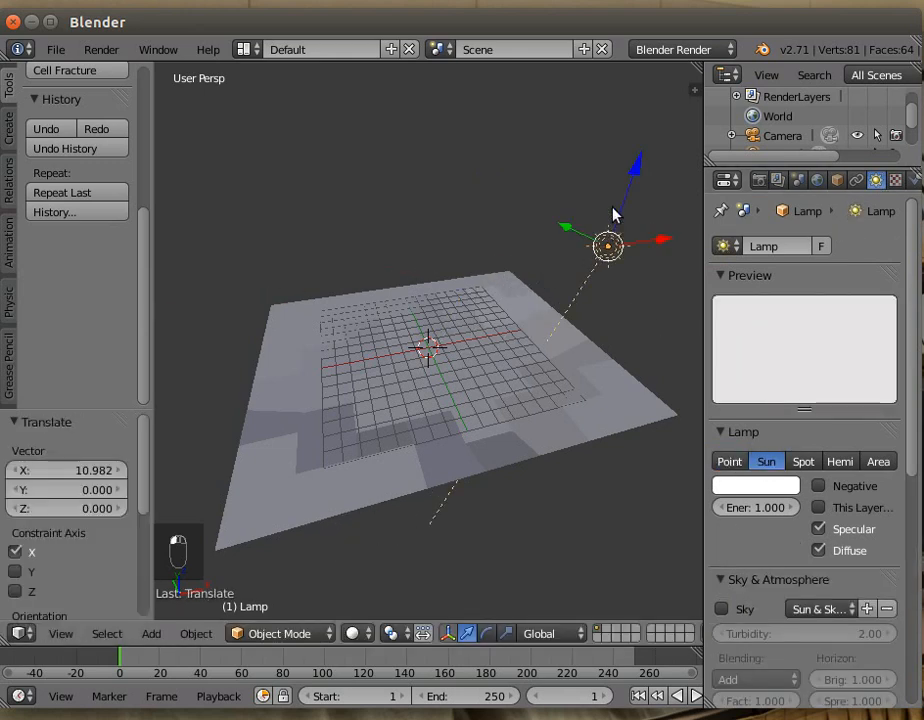
drag(645, 175, 647, 124)
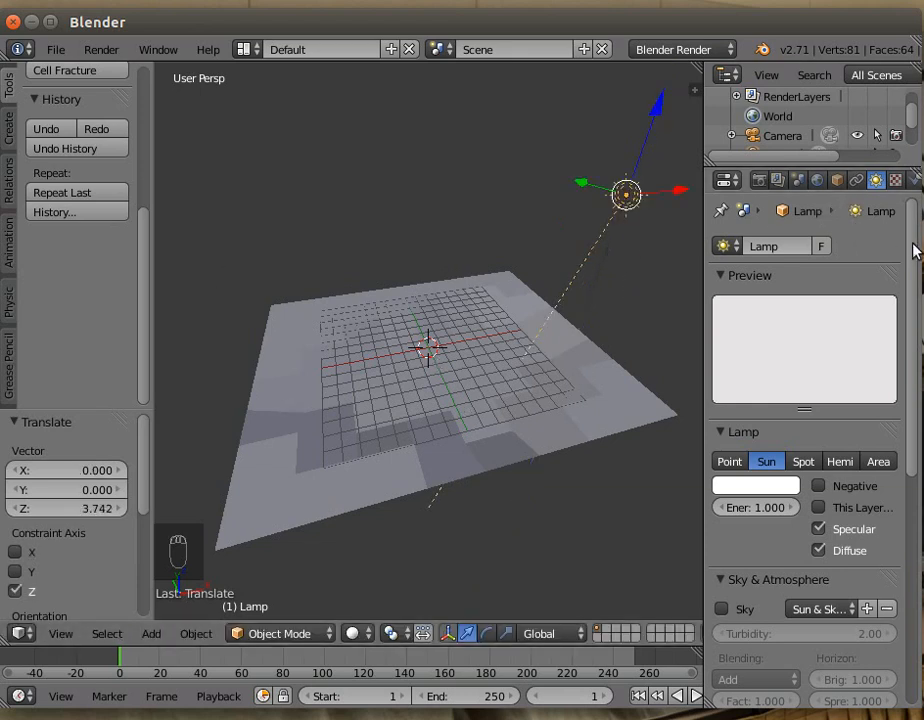
Step: Give the ground plane a new material with a dark orange-brown diffuse colour
click(817, 181)
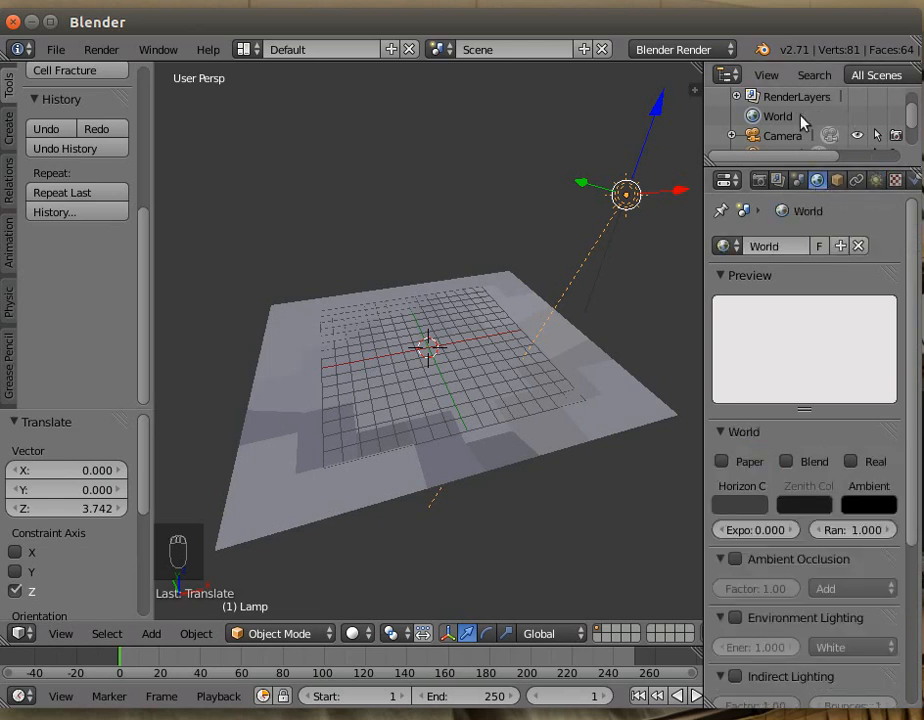
right_click(602, 406)
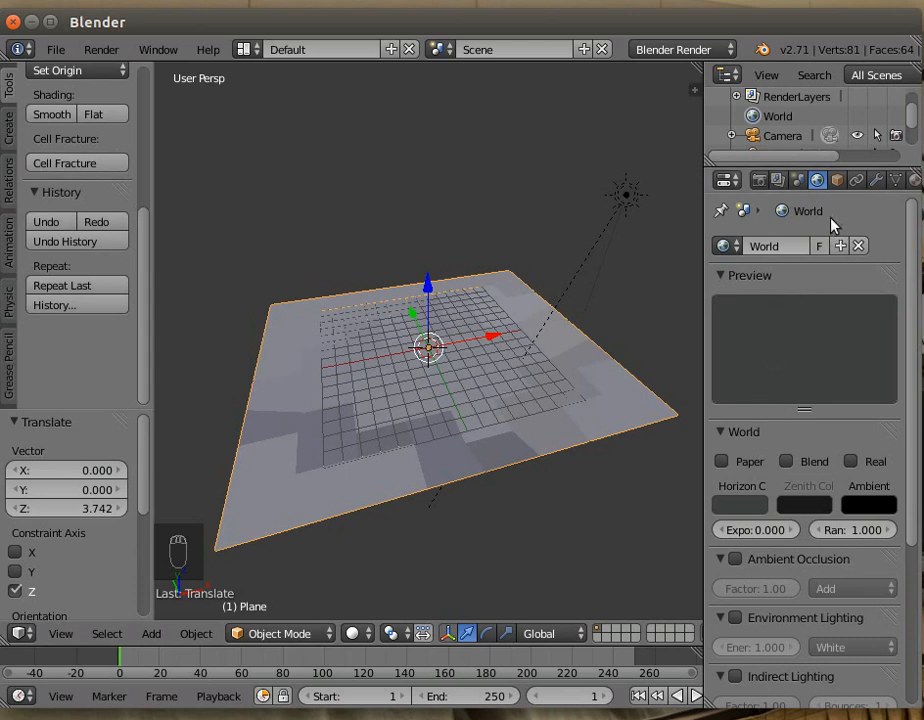
click(915, 181)
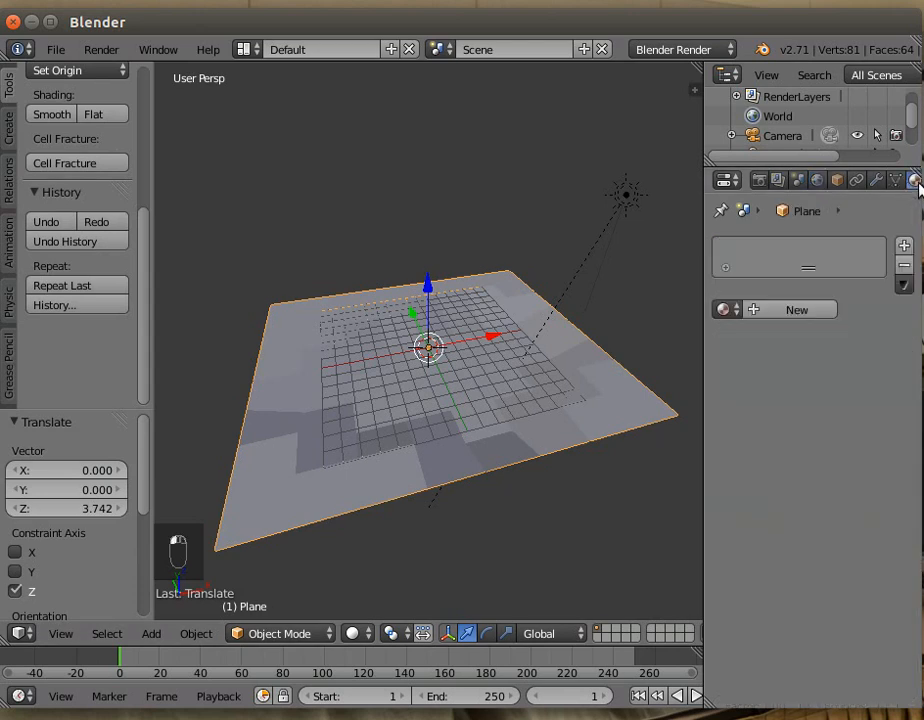
click(755, 310)
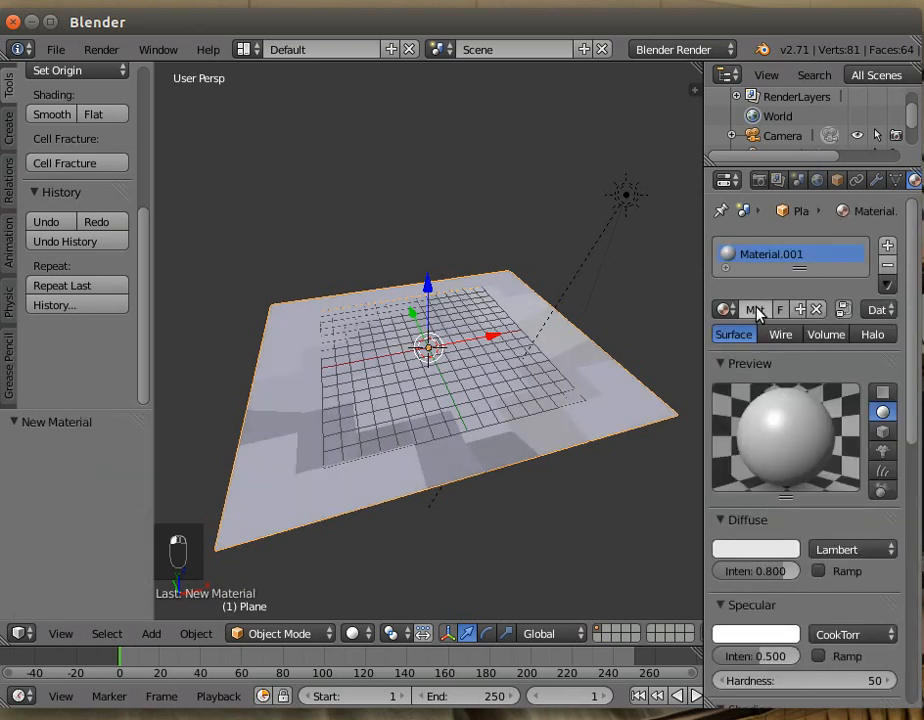
click(754, 549)
click(664, 409)
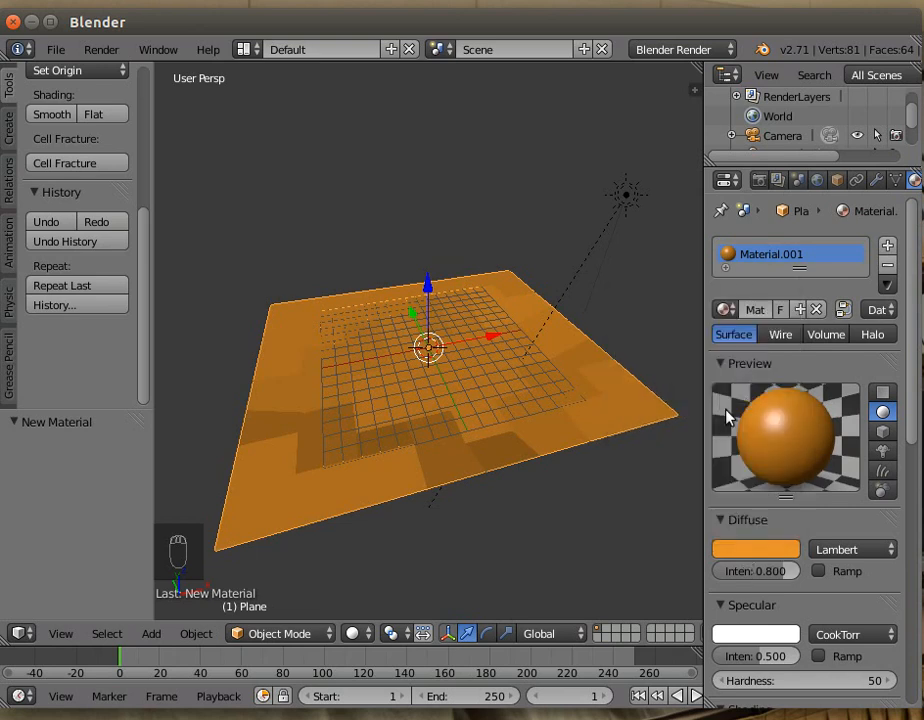
click(759, 548)
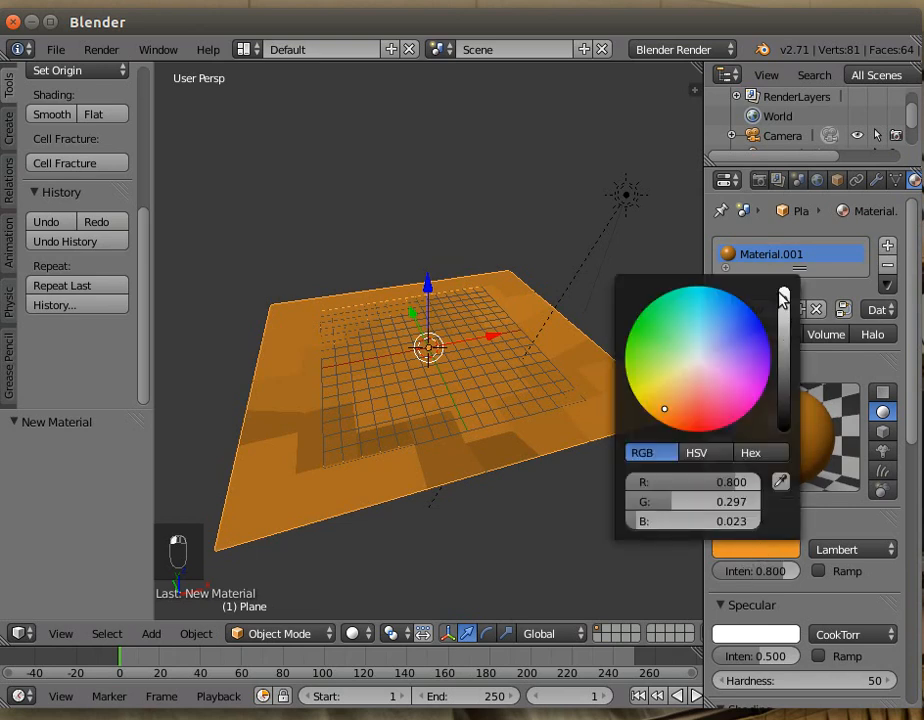
drag(783, 298, 783, 351)
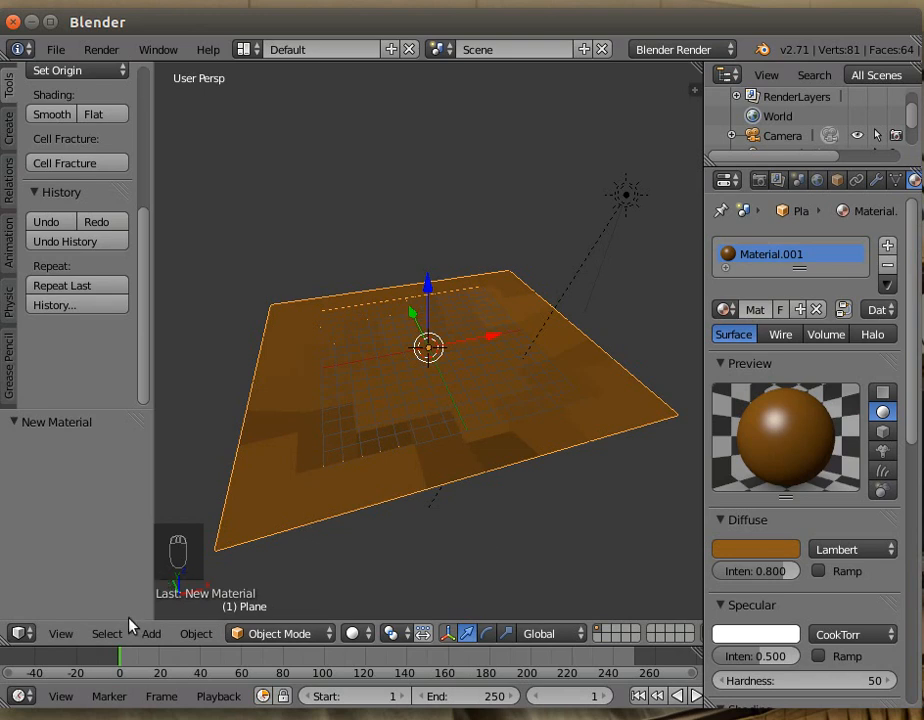
Step: Set the sun lamp's energy to 4.2
middle_drag(230, 605, 470, 237)
right_click(543, 212)
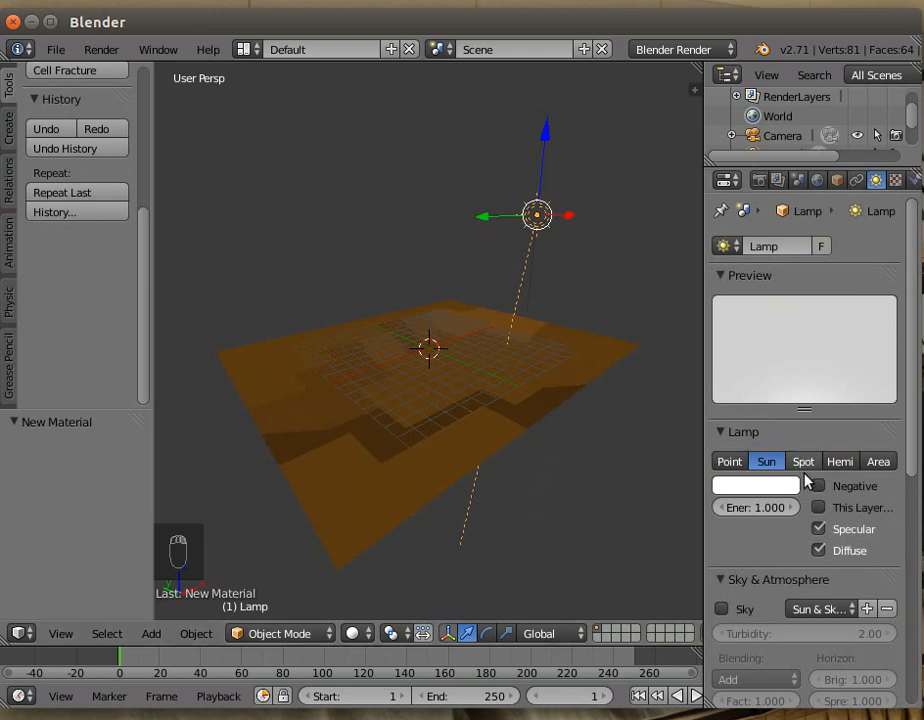
drag(763, 505, 860, 505)
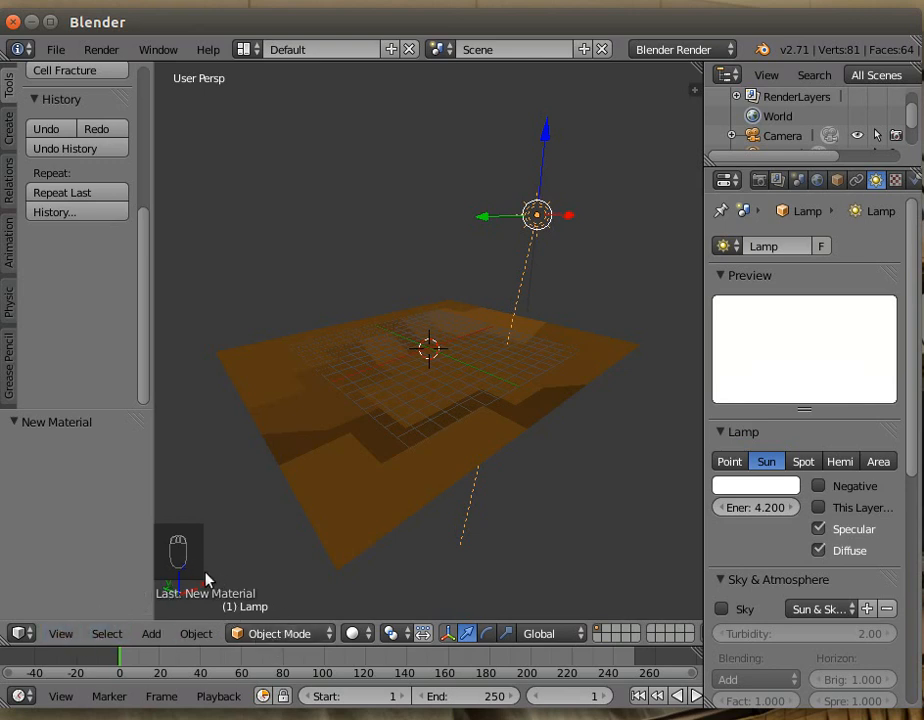
Step: Put the ground plane into Sculpt Mode and choose the Clay Strips brush
right_click(335, 422)
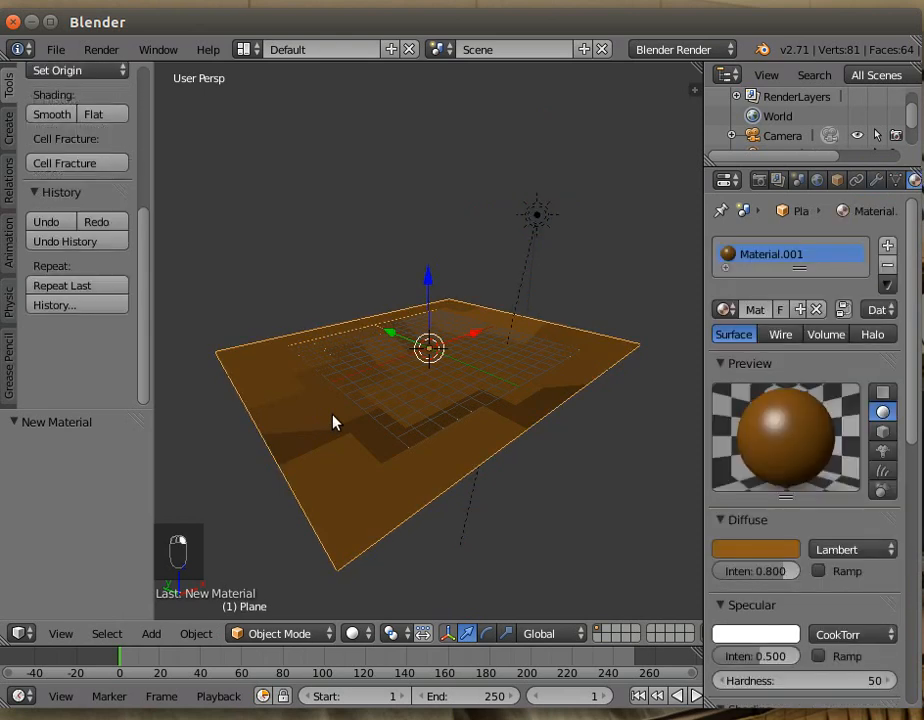
click(291, 633)
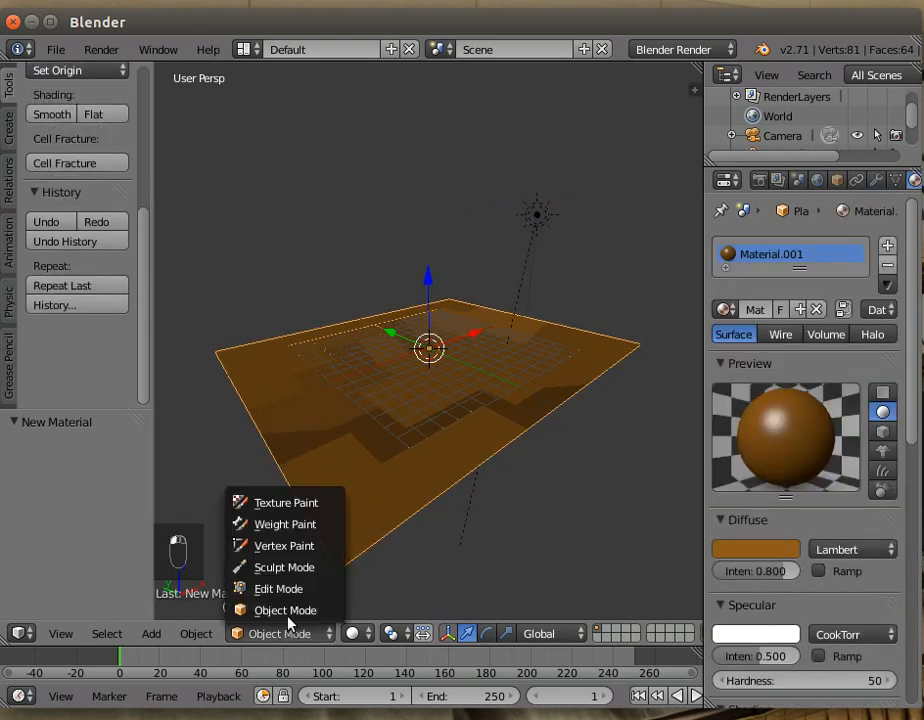
click(289, 568)
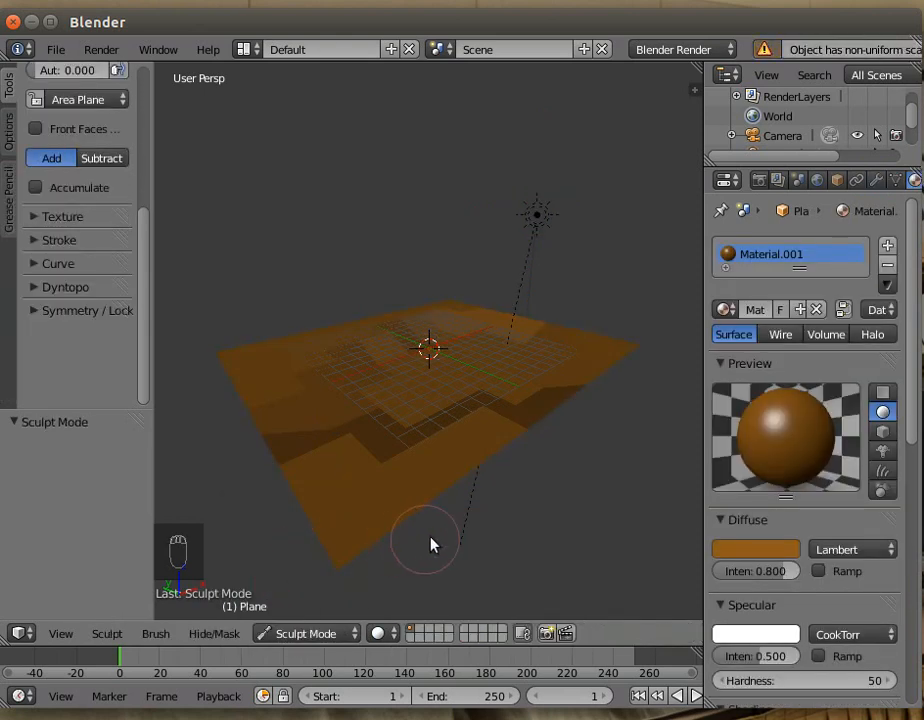
mouse_move(432, 545)
middle_down()
mouse_move(429, 565)
mouse_move(334, 598)
mouse_move(377, 103)
mouse_move(456, 78)
mouse_move(493, 80)
mouse_move(355, 83)
mouse_move(420, 130)
mouse_move(419, 122)
mouse_move(419, 136)
mouse_move(405, 127)
middle_up()
drag(140, 218, 145, 50)
click(94, 141)
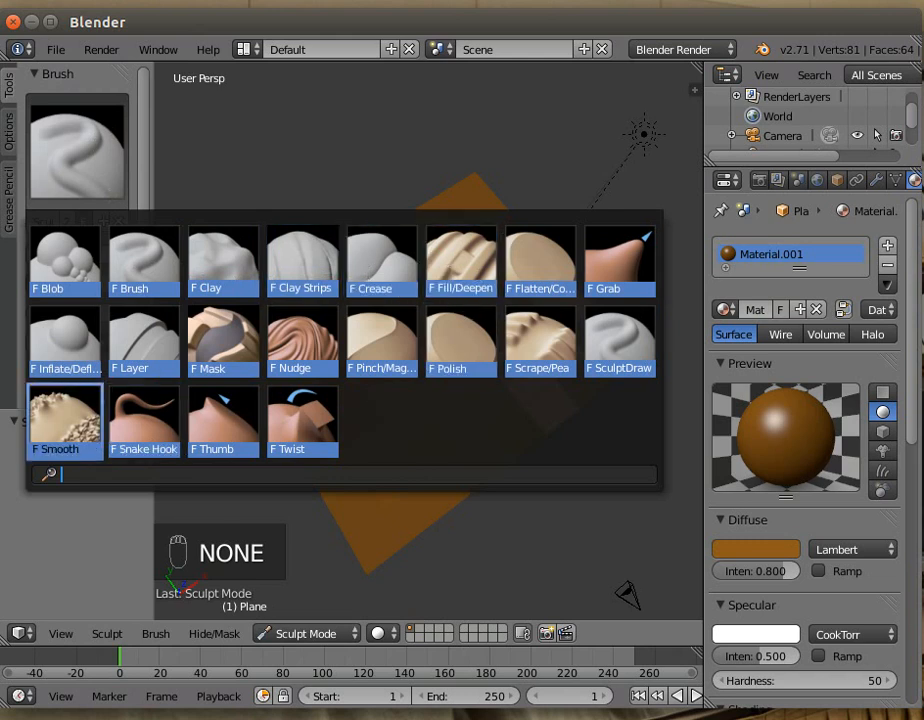
click(302, 250)
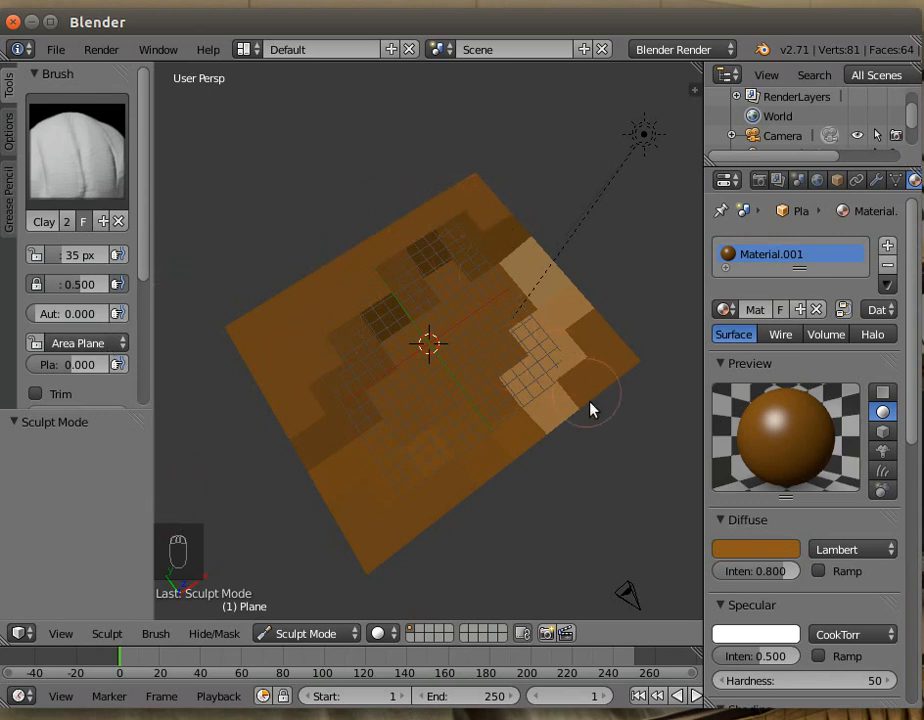
Step: Set the dynamic topology detail size to 20 px and enable Dyntopo for the plane
mouse_move(140, 262)
mouse_down()
mouse_move(140, 346)
mouse_move(163, 415)
mouse_up()
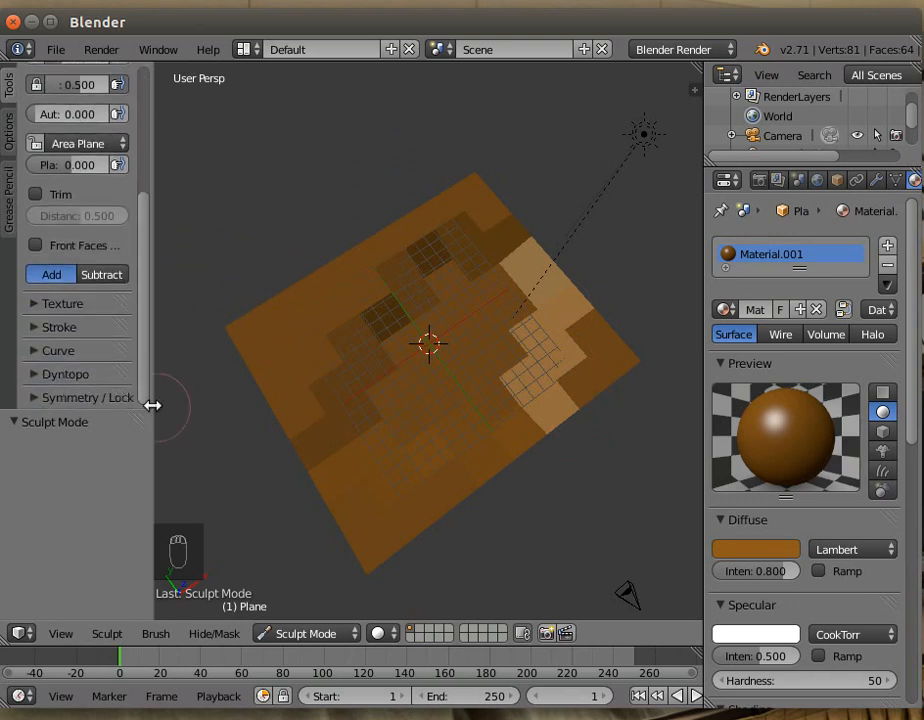
click(48, 383)
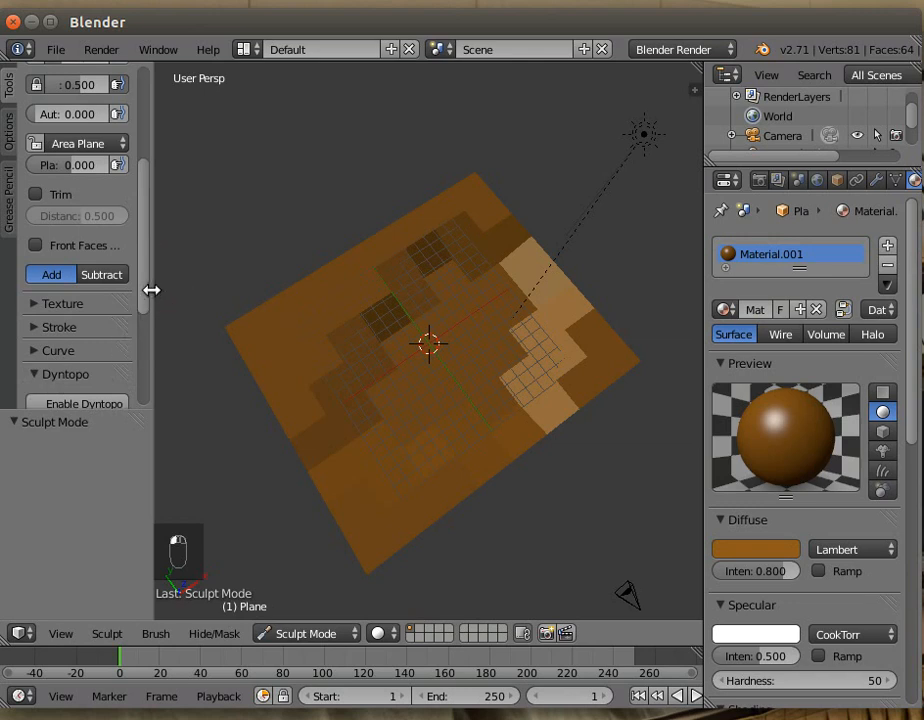
drag(145, 307, 146, 373)
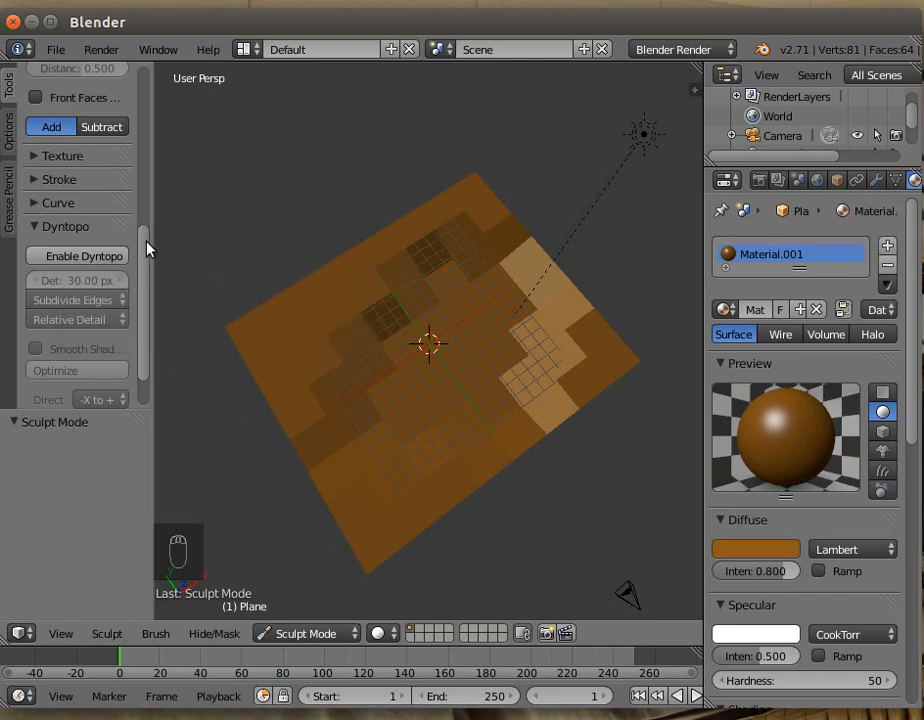
drag(142, 232, 142, 58)
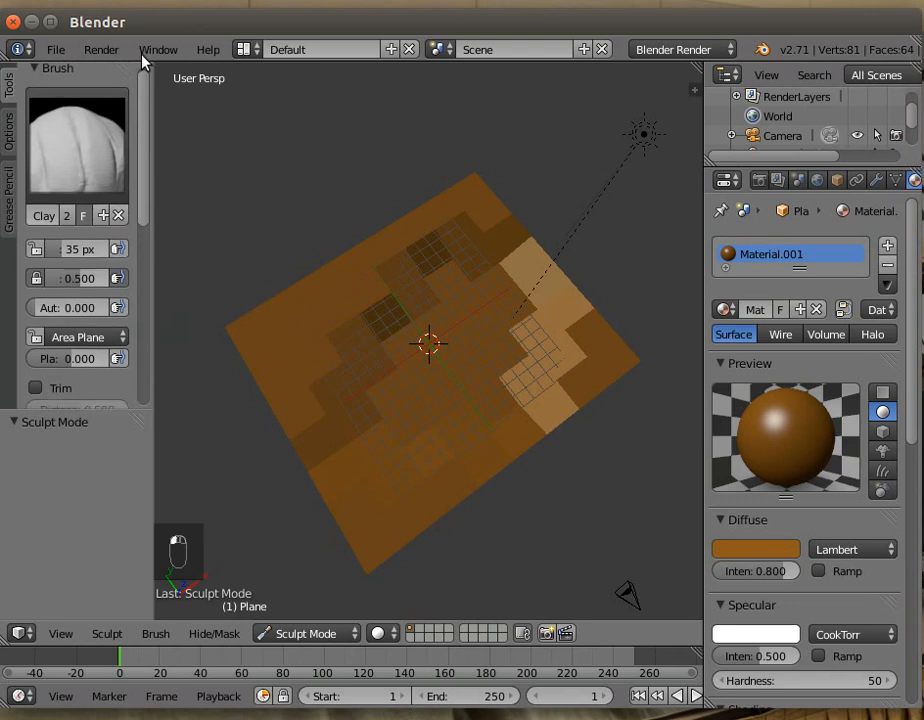
mouse_move(58, 249)
mouse_down()
mouse_move(36, 249)
mouse_move(50, 249)
mouse_up()
drag(144, 206, 144, 377)
click(76, 252)
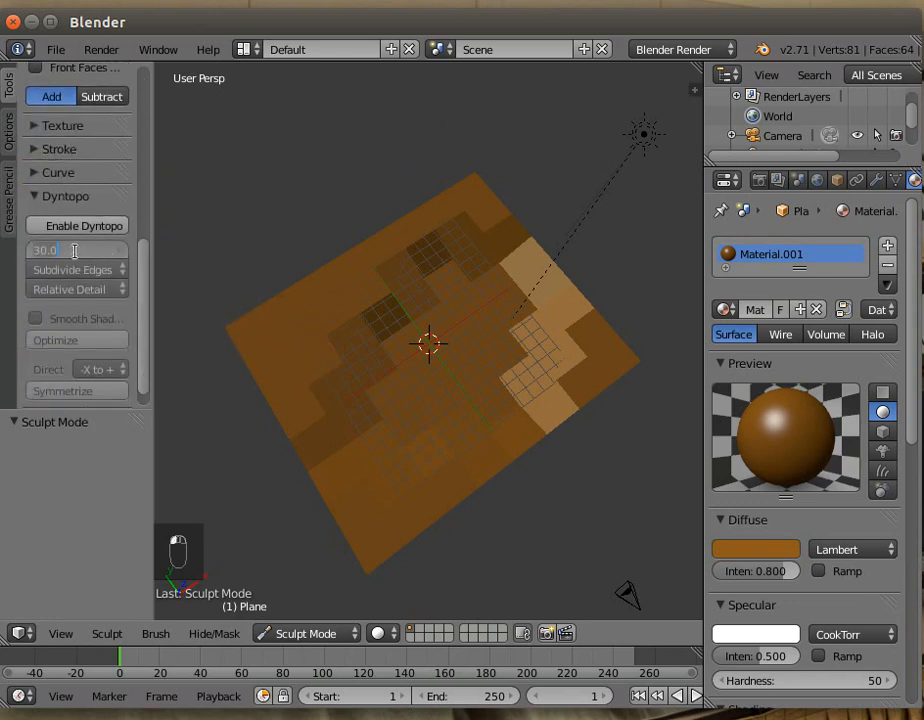
text(20)
key(Return)
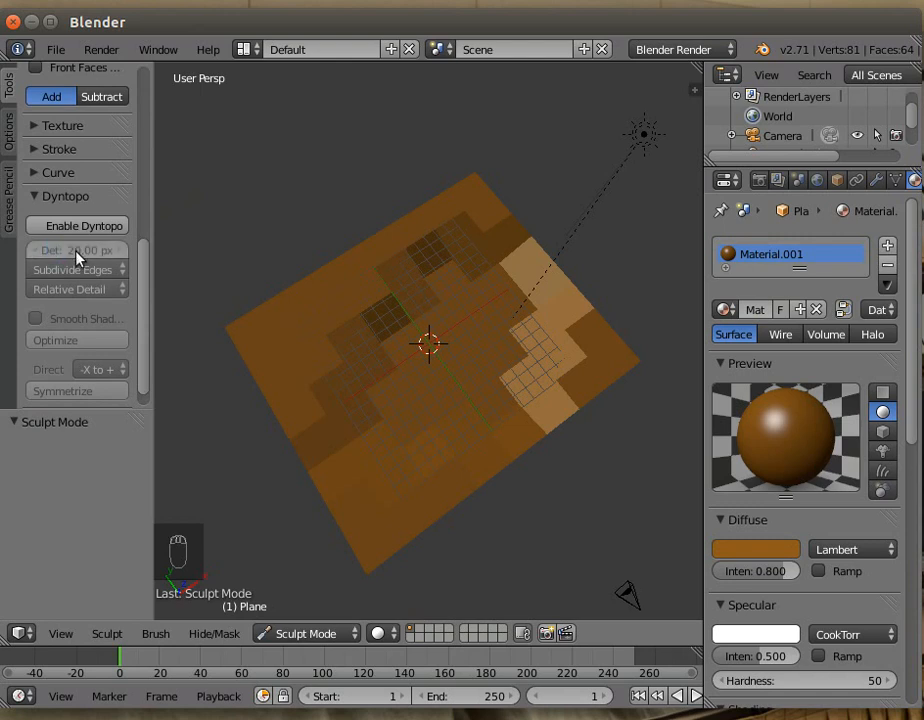
click(86, 224)
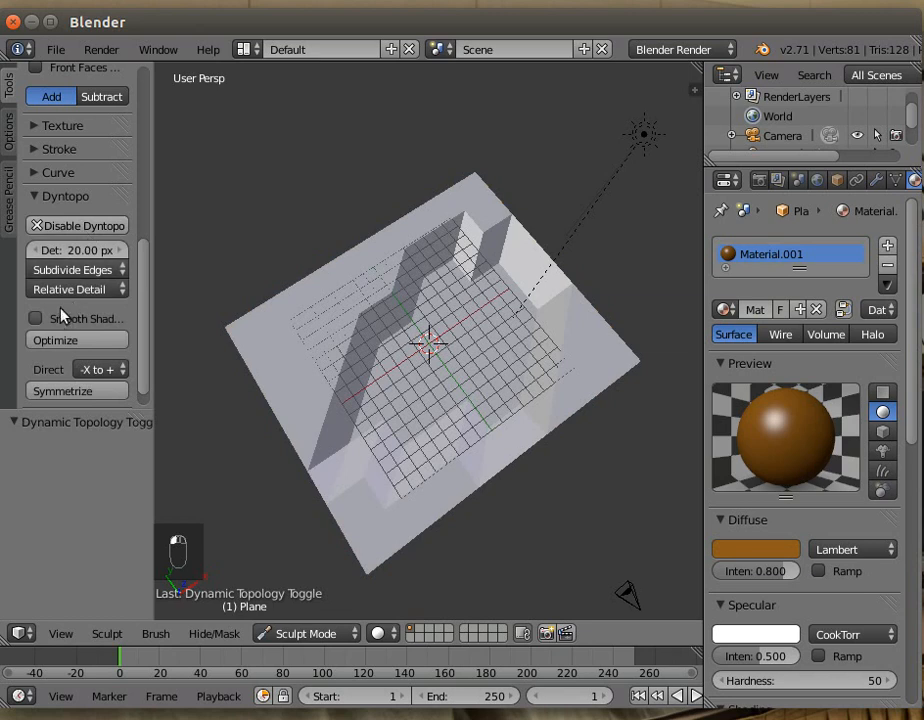
click(119, 270)
click(102, 295)
click(102, 294)
Step: Sculpt uneven raised banks around the lake bed with Clay Strips strokes along the plane's outer border
mouse_move(432, 214)
mouse_down()
mouse_move(497, 203)
mouse_move(516, 227)
mouse_move(449, 228)
mouse_move(256, 311)
mouse_up()
mouse_move(273, 390)
mouse_down()
mouse_move(287, 357)
mouse_move(295, 402)
mouse_move(332, 429)
mouse_move(298, 394)
mouse_up()
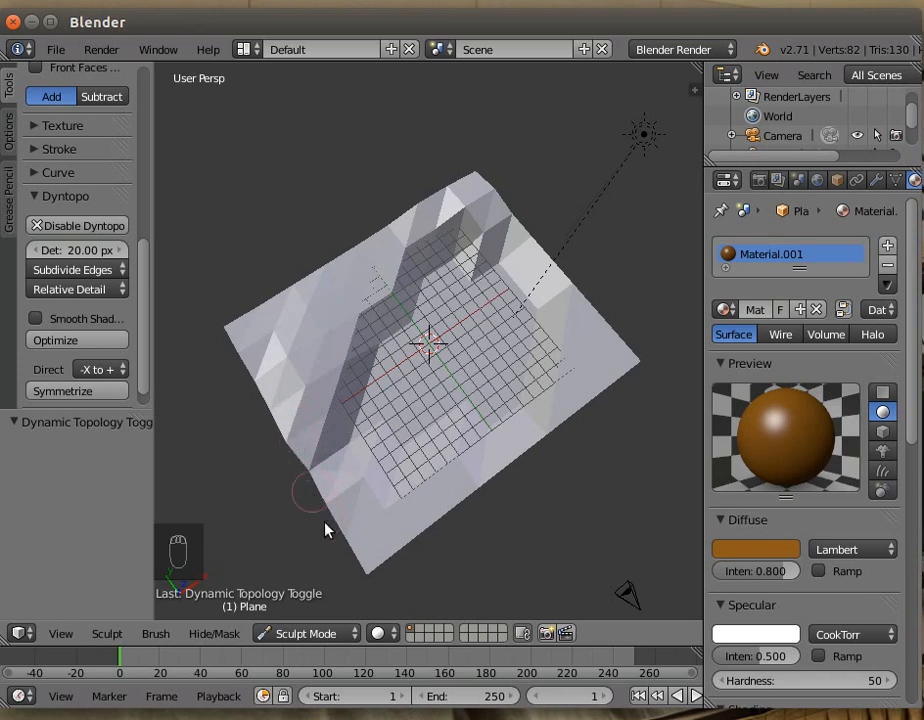
drag(309, 270, 444, 226)
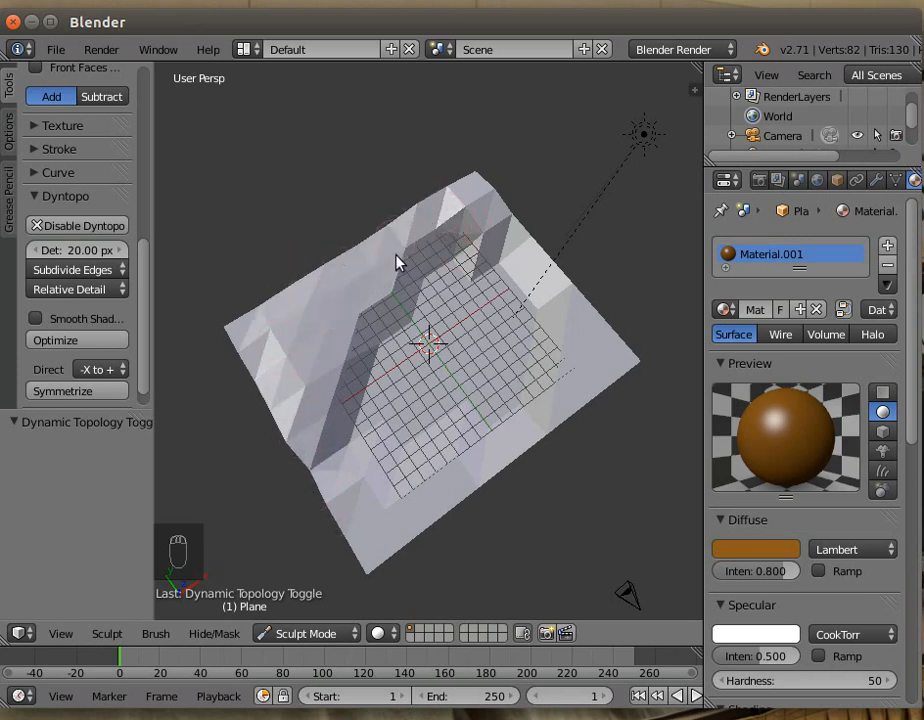
drag(493, 196, 557, 297)
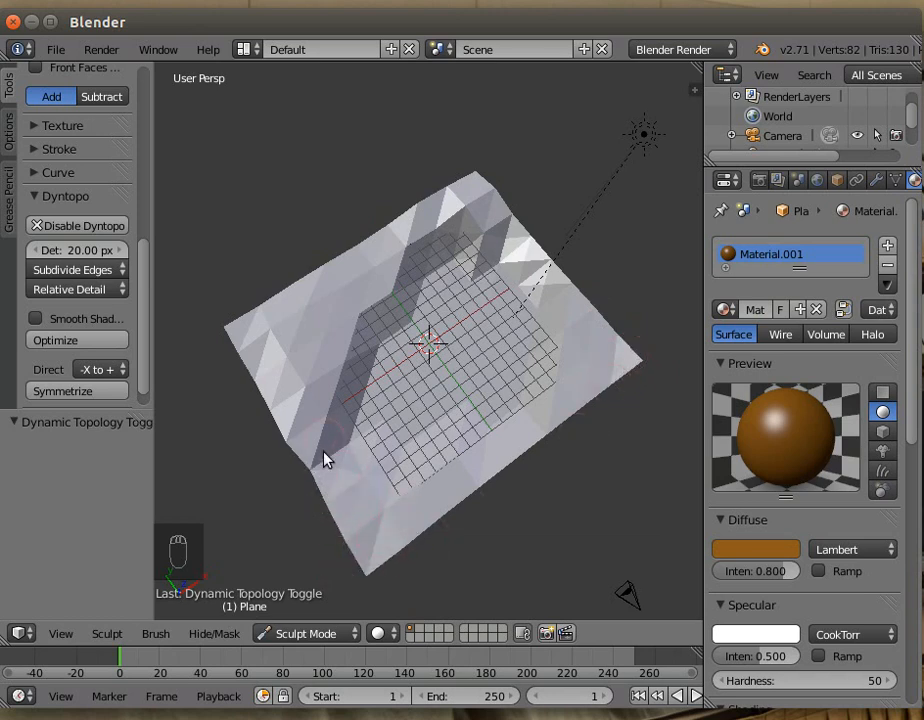
drag(297, 314, 243, 357)
mouse_move(415, 213)
mouse_down()
mouse_move(456, 181)
mouse_move(546, 297)
mouse_up()
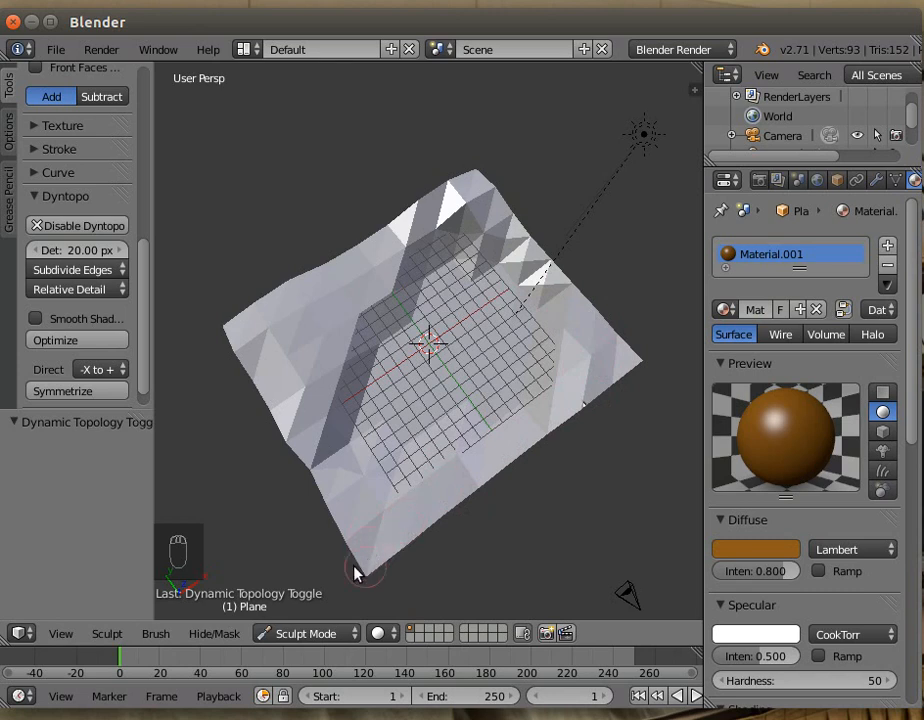
Step: Reduce the Dyntopo detail size to 10.80 px and sculpt finer, rougher relief over the banks around the lake bed
middle_drag(330, 547, 363, 487)
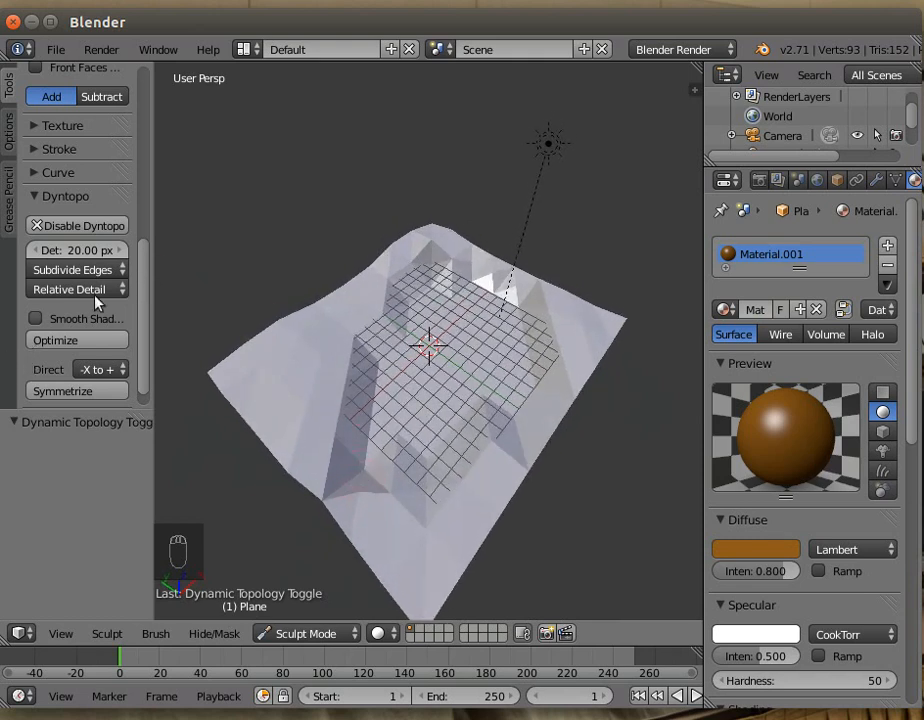
click(87, 250)
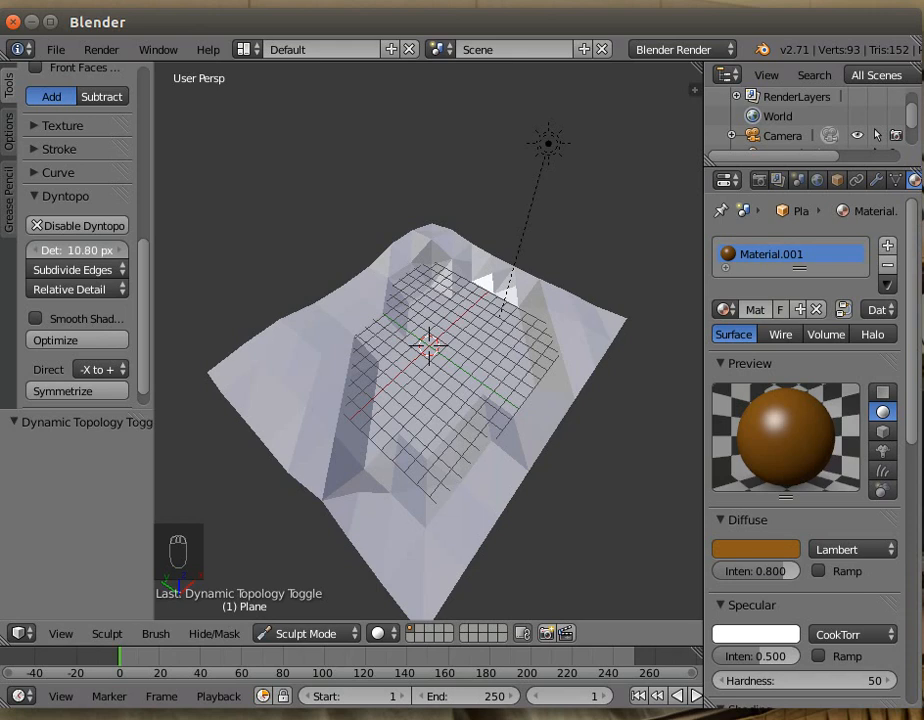
drag(87, 250, 87, 250)
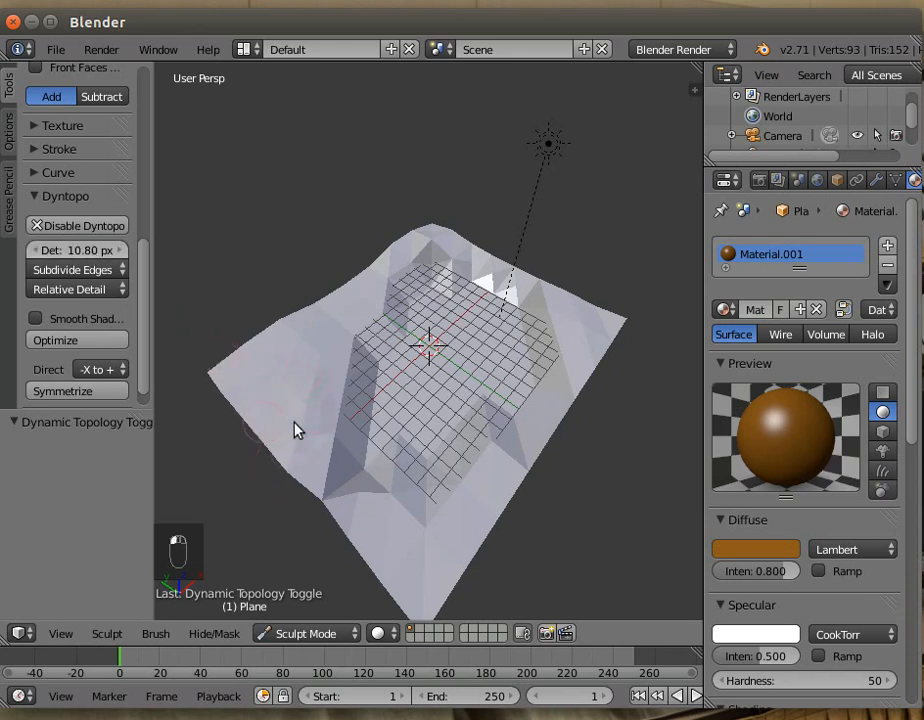
mouse_move(288, 377)
mouse_down()
mouse_move(250, 394)
mouse_move(254, 347)
mouse_move(303, 336)
mouse_move(295, 460)
mouse_up()
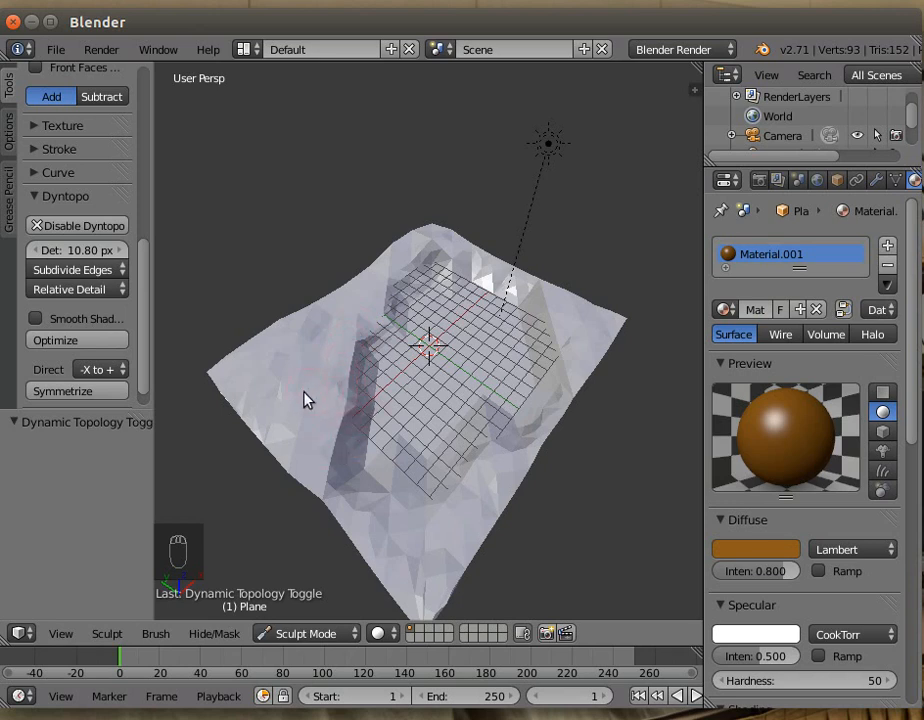
Step: Examine the sculpted banks from a low angle, through the camera and from above the lake bed
mouse_move(522, 588)
middle_down()
mouse_move(493, 553)
mouse_move(392, 524)
mouse_move(373, 485)
mouse_move(427, 530)
mouse_move(489, 534)
mouse_move(443, 458)
middle_up()
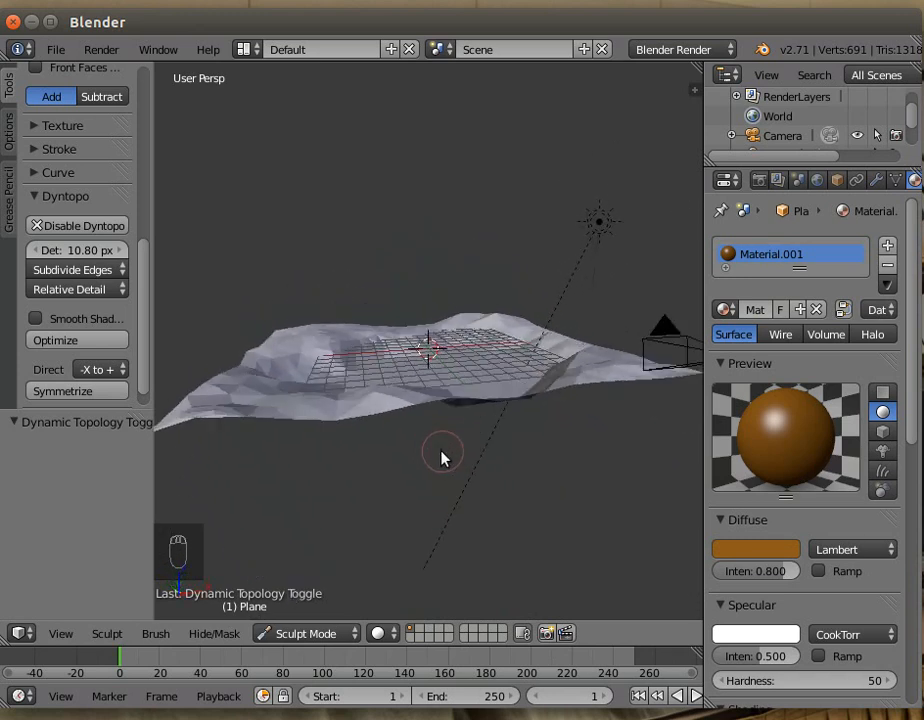
click(63, 634)
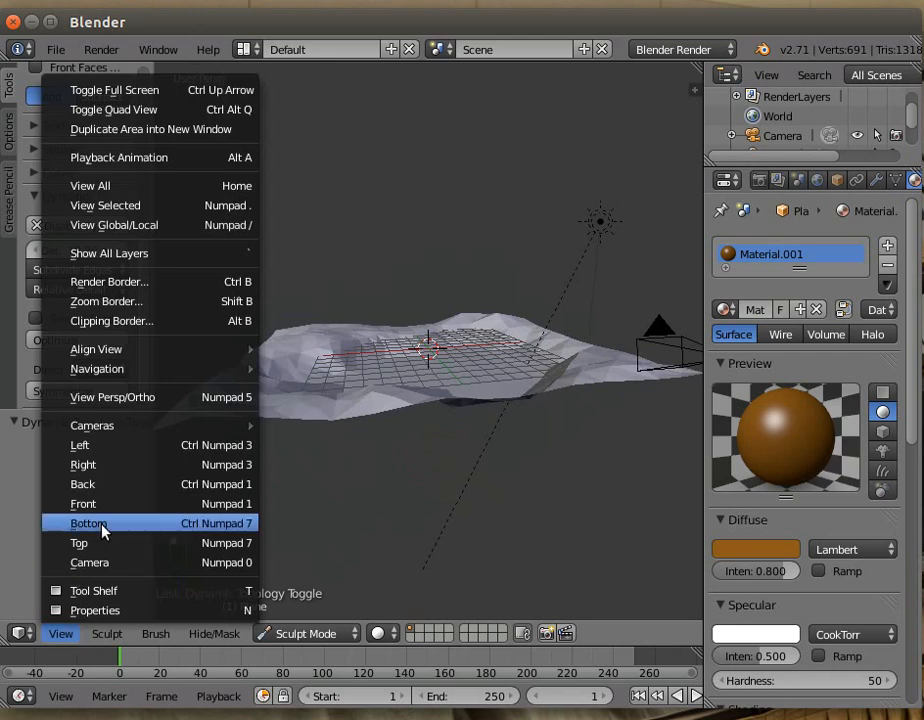
click(104, 568)
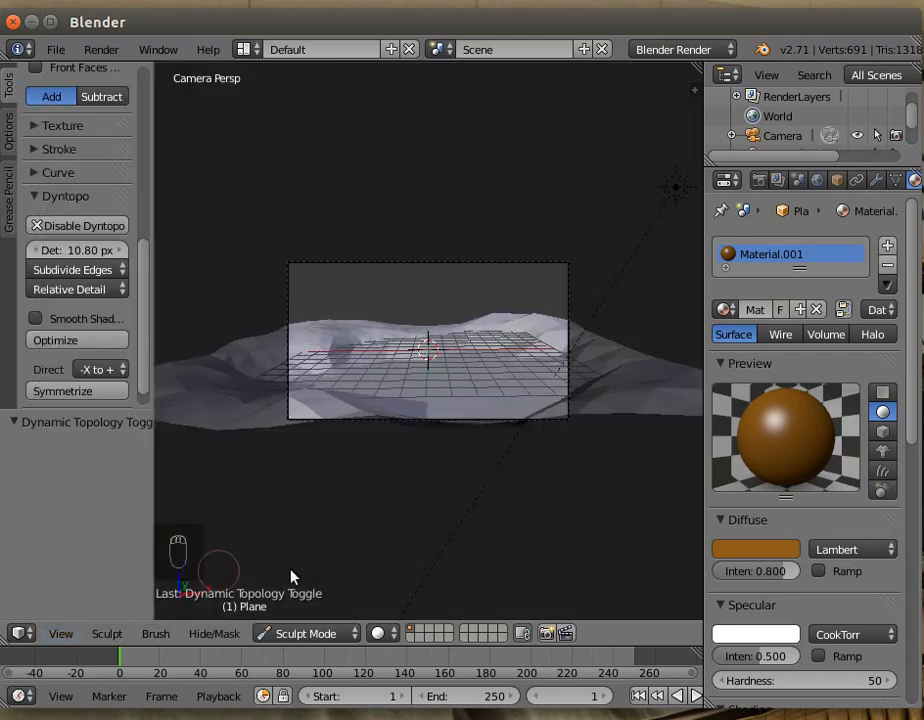
scroll(357, 561, up, 3)
scroll(357, 567, down, 1)
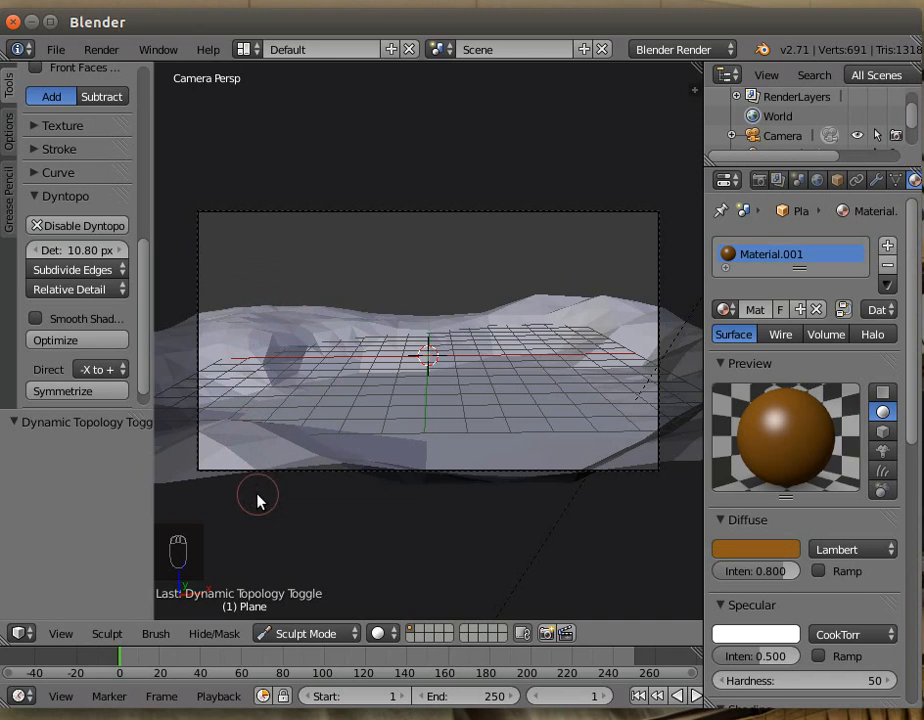
middle_drag(257, 512, 297, 462)
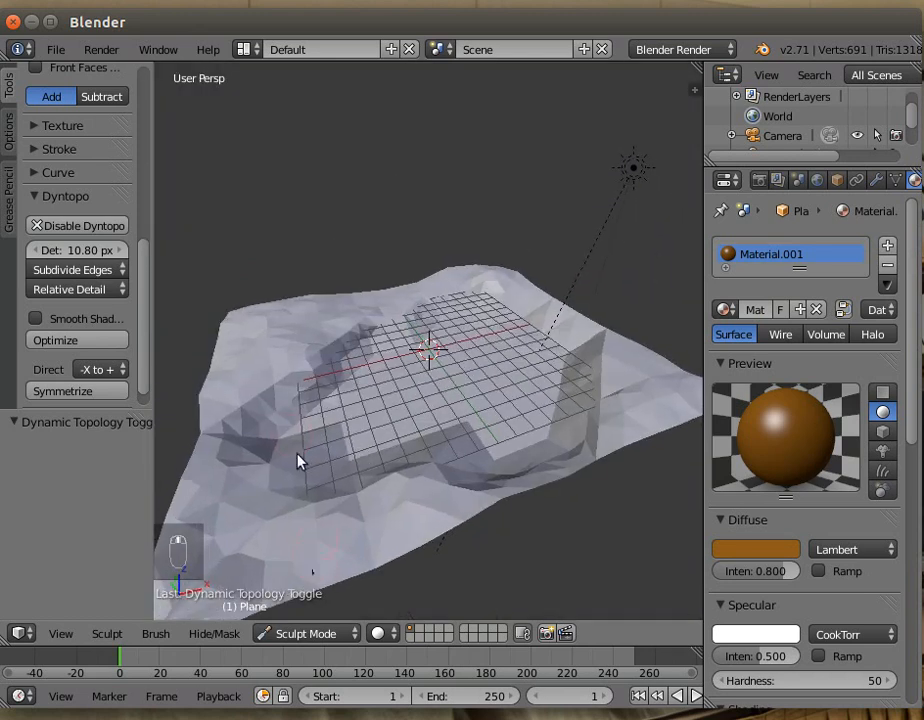
mouse_move(250, 308)
middle_down()
mouse_move(237, 386)
mouse_move(330, 439)
mouse_move(272, 439)
middle_up()
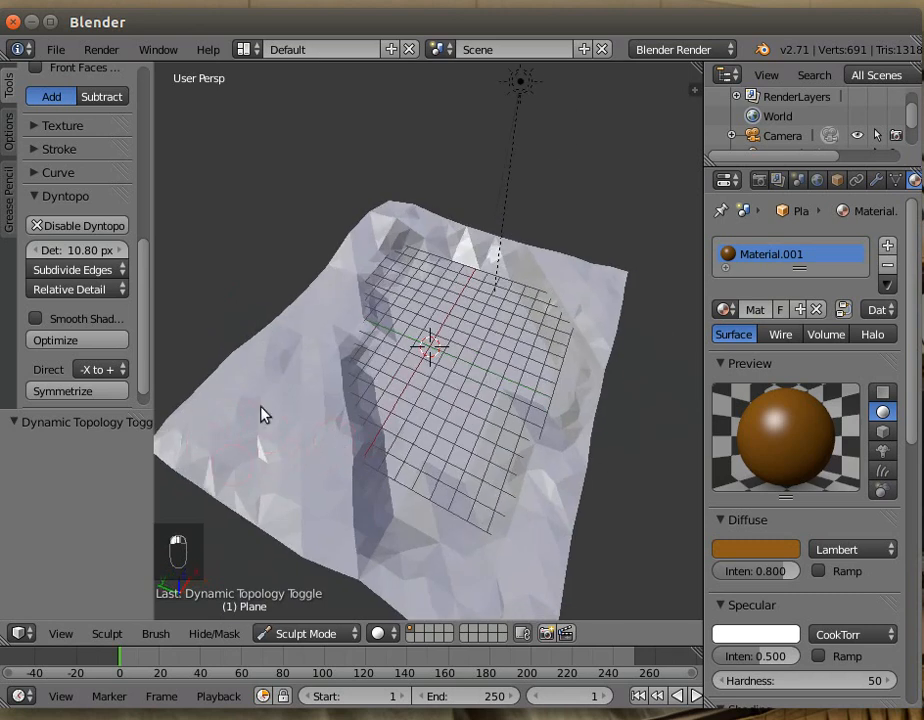
Step: Sculpt more uneven relief into the plane's outer banks and its near border, and check the result through the camera
mouse_move(221, 402)
mouse_down()
mouse_move(194, 454)
mouse_move(257, 461)
mouse_move(268, 452)
mouse_move(297, 545)
mouse_up()
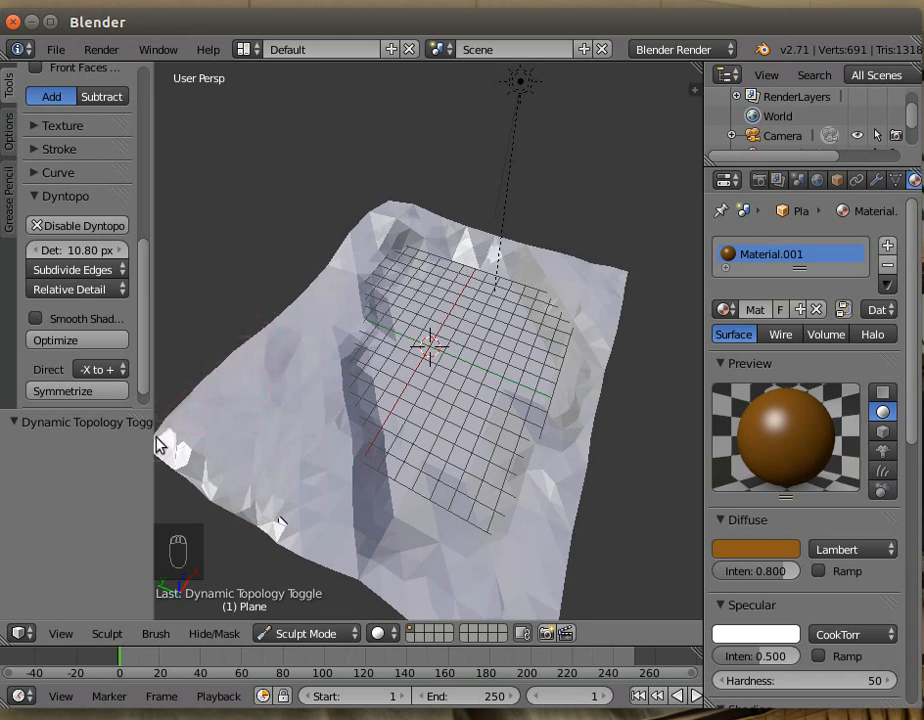
mouse_move(270, 553)
middle_down()
mouse_move(666, 481)
mouse_move(656, 453)
mouse_move(650, 491)
mouse_move(606, 518)
mouse_move(575, 518)
mouse_move(670, 503)
middle_up()
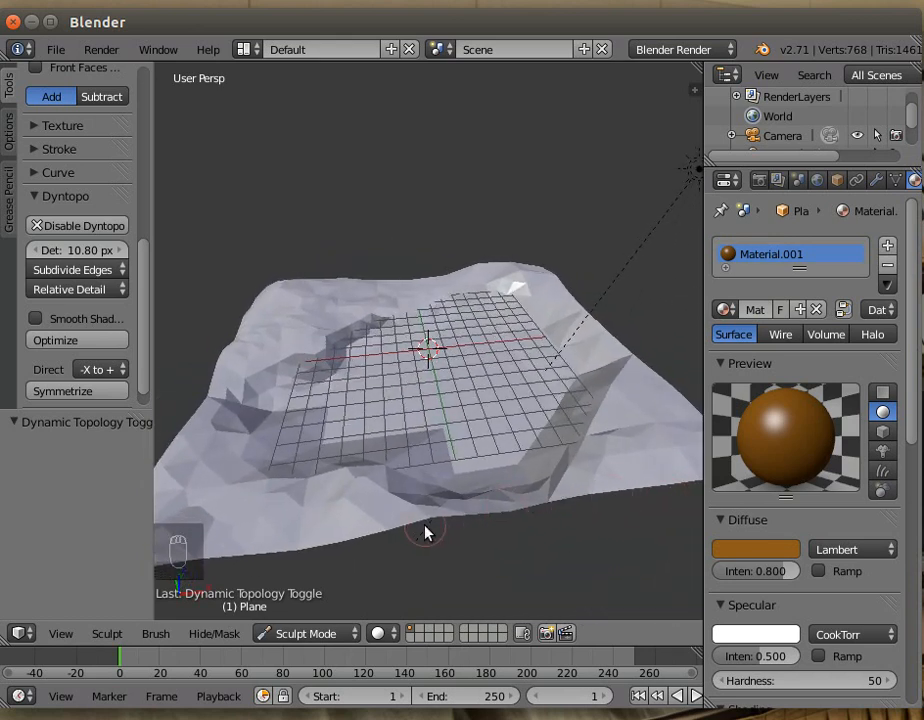
mouse_move(420, 500)
mouse_down()
mouse_move(544, 500)
mouse_move(534, 493)
mouse_move(422, 514)
mouse_move(547, 495)
mouse_move(466, 495)
mouse_up()
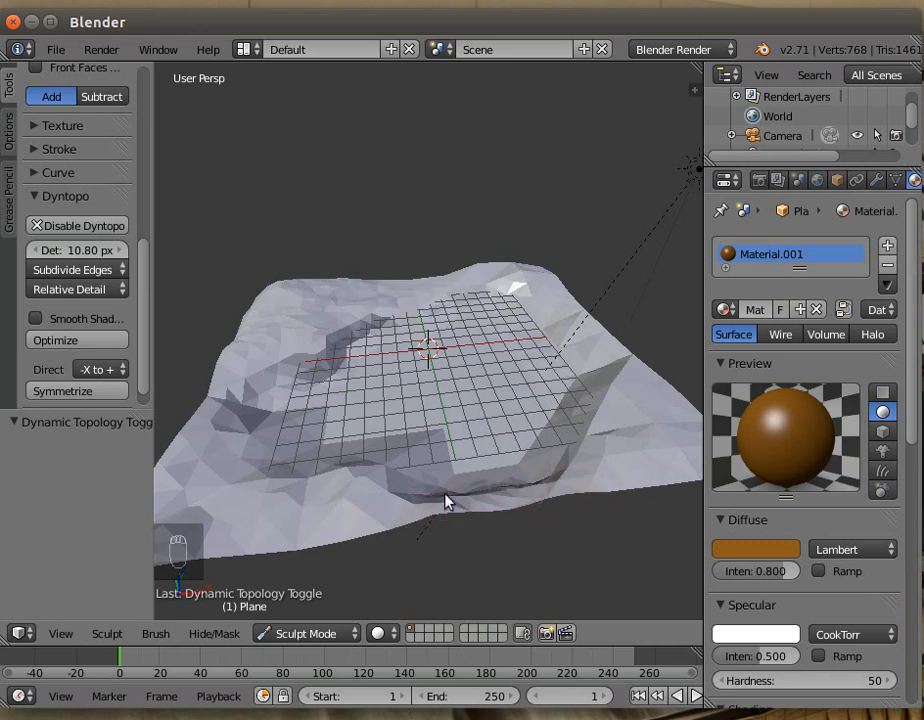
mouse_move(516, 530)
mouse_down()
mouse_move(617, 509)
mouse_move(608, 506)
mouse_up()
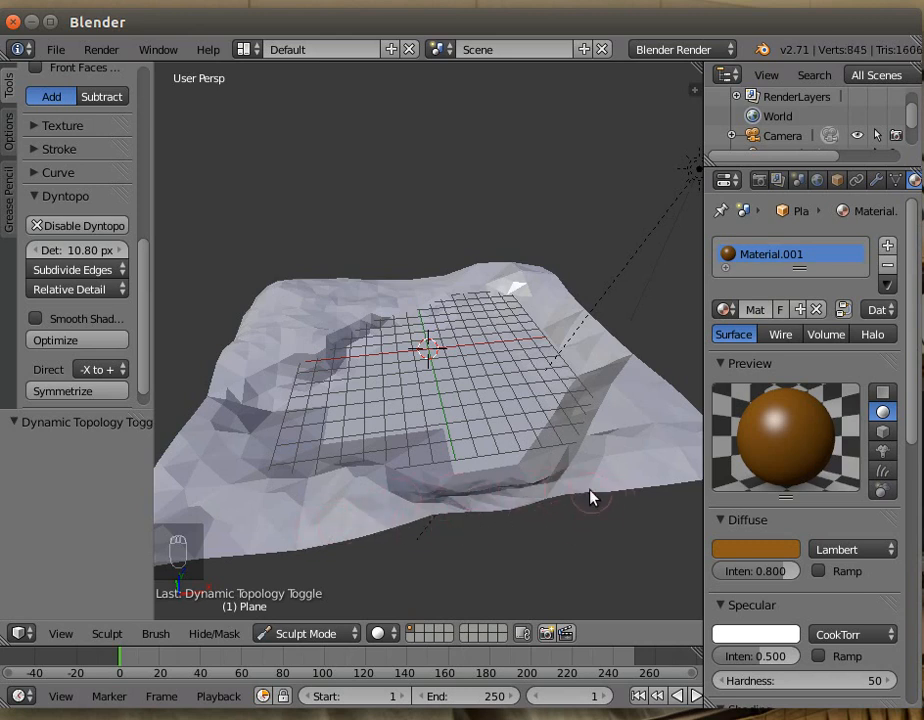
click(60, 634)
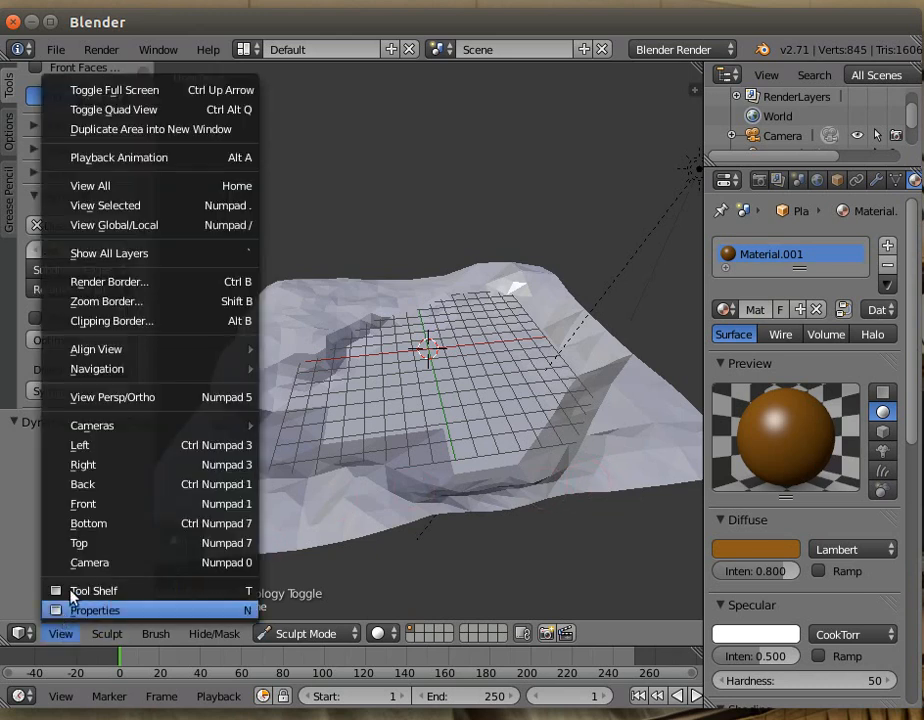
click(83, 567)
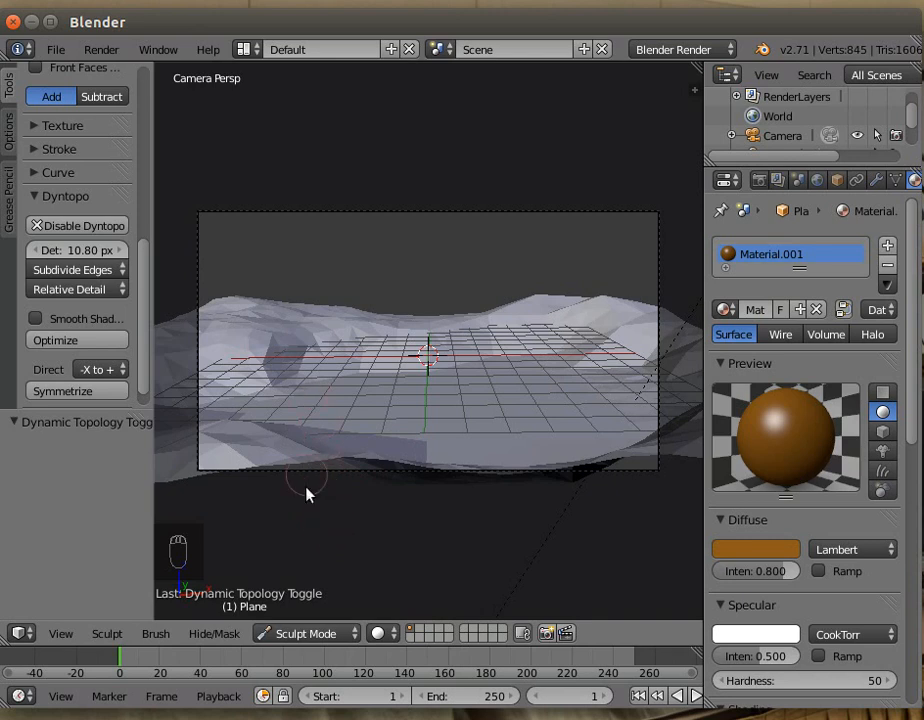
Step: In Edit Mode, circle-select the vertices along the plane's camera-side border and extrude them about 0.55 down along Z, checking through the camera
click(321, 633)
click(312, 589)
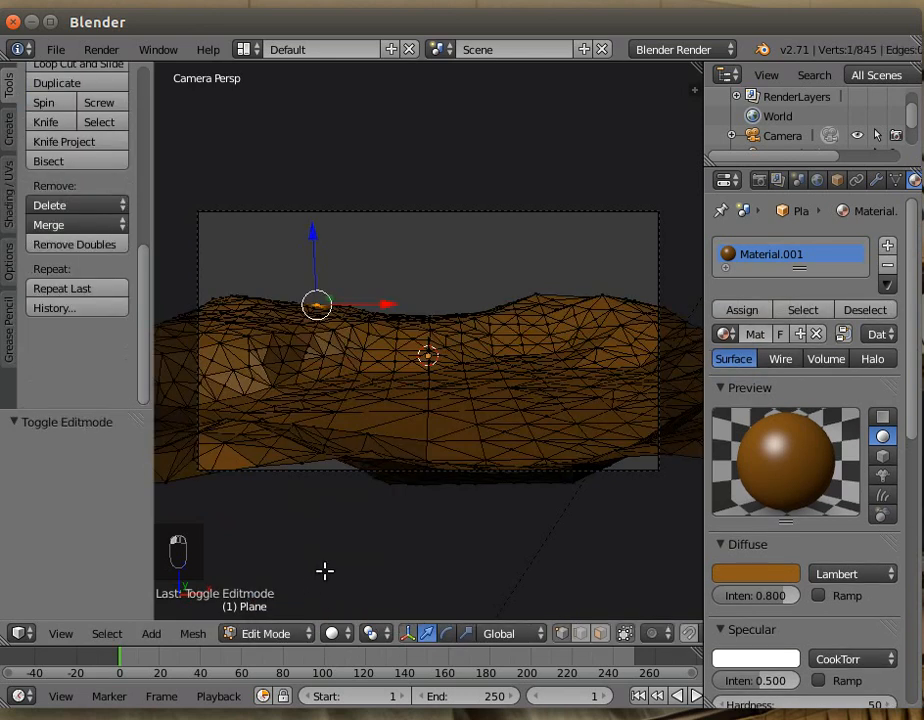
middle_drag(332, 564, 363, 87)
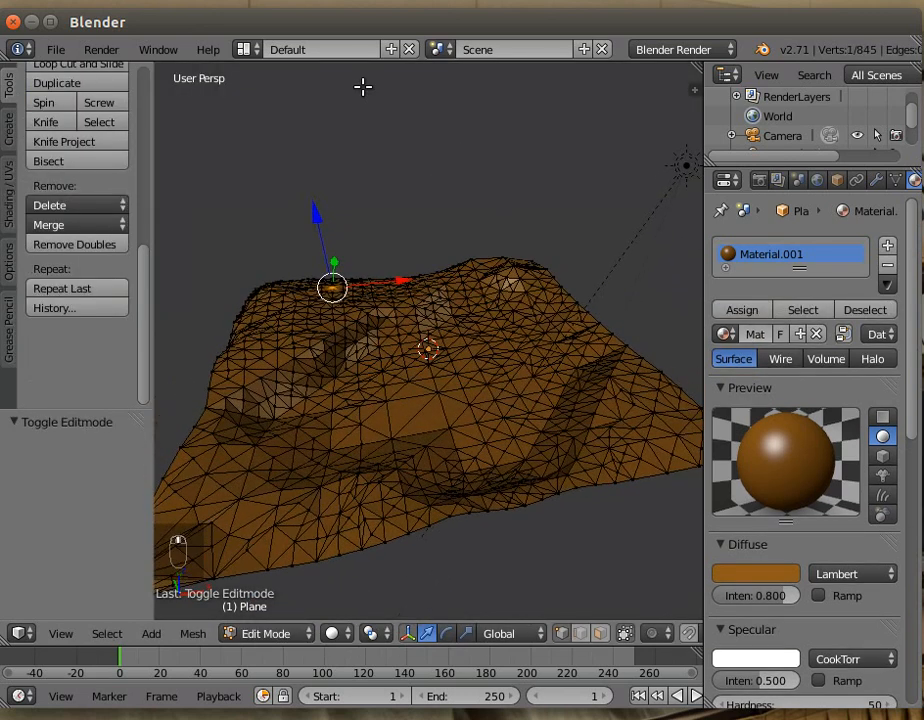
scroll(390, 52, down, 1)
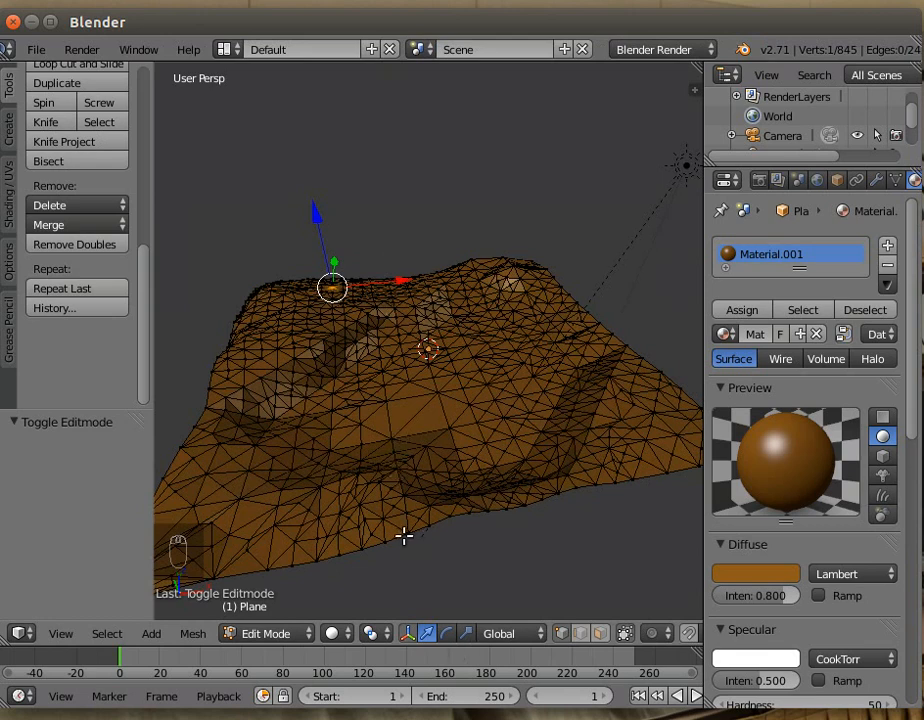
key(c)
drag(343, 574, 672, 485)
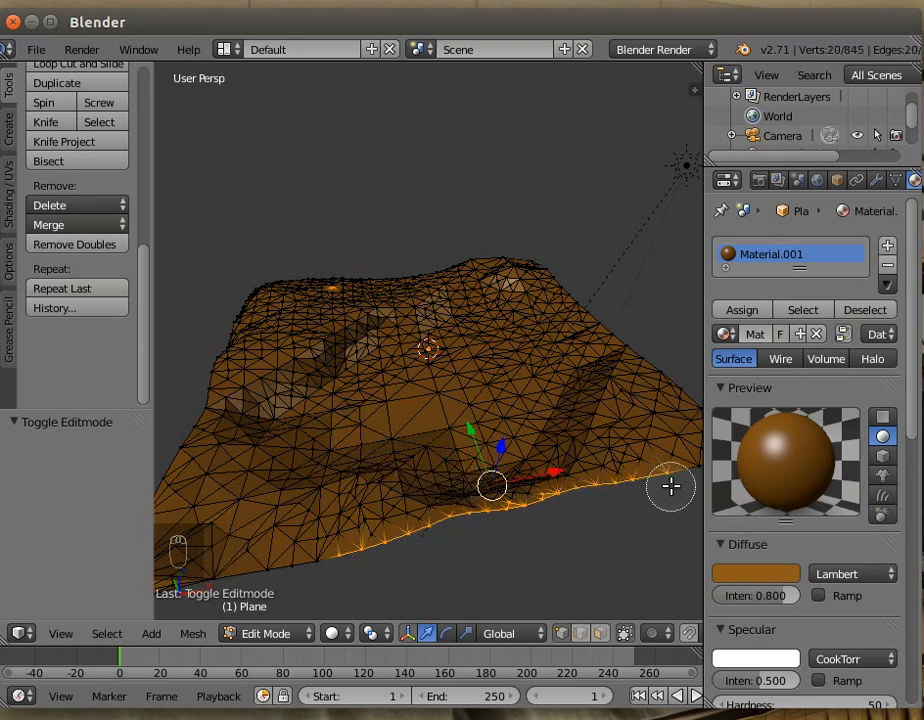
right_click(573, 552)
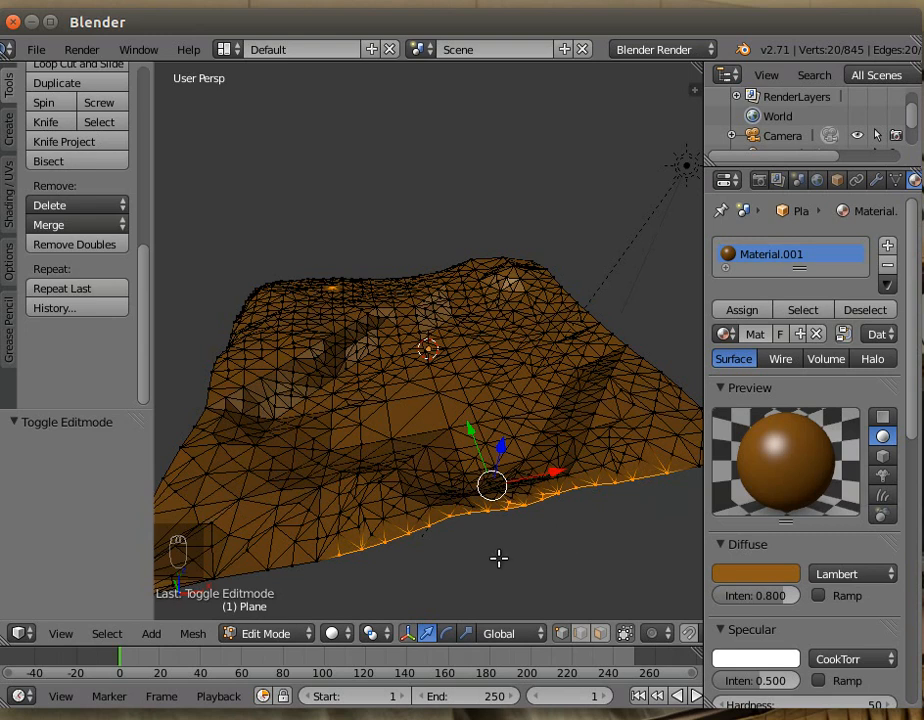
key(e)
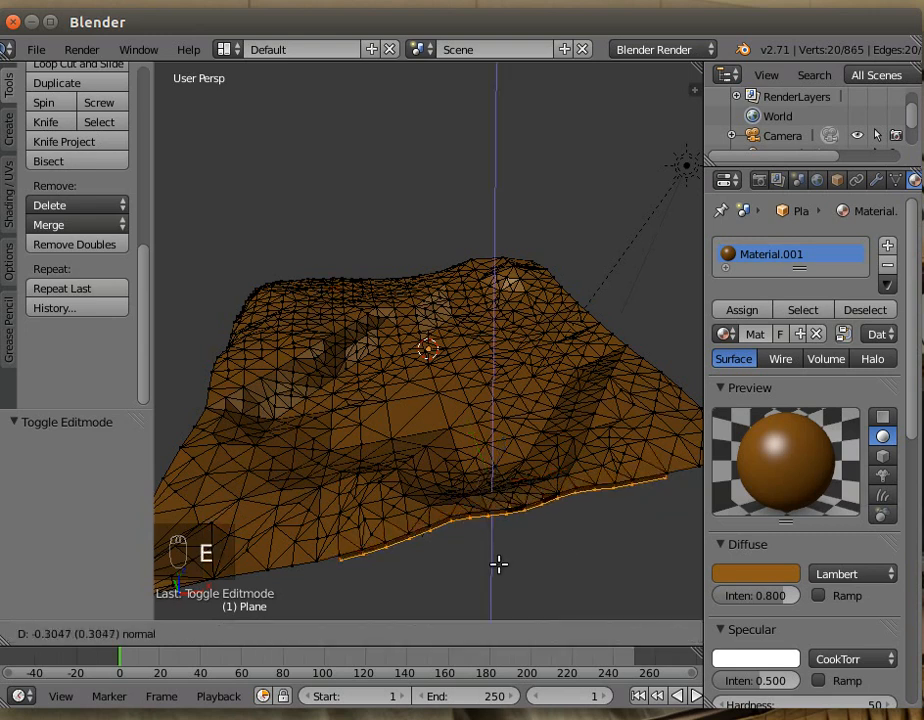
right_click(507, 585)
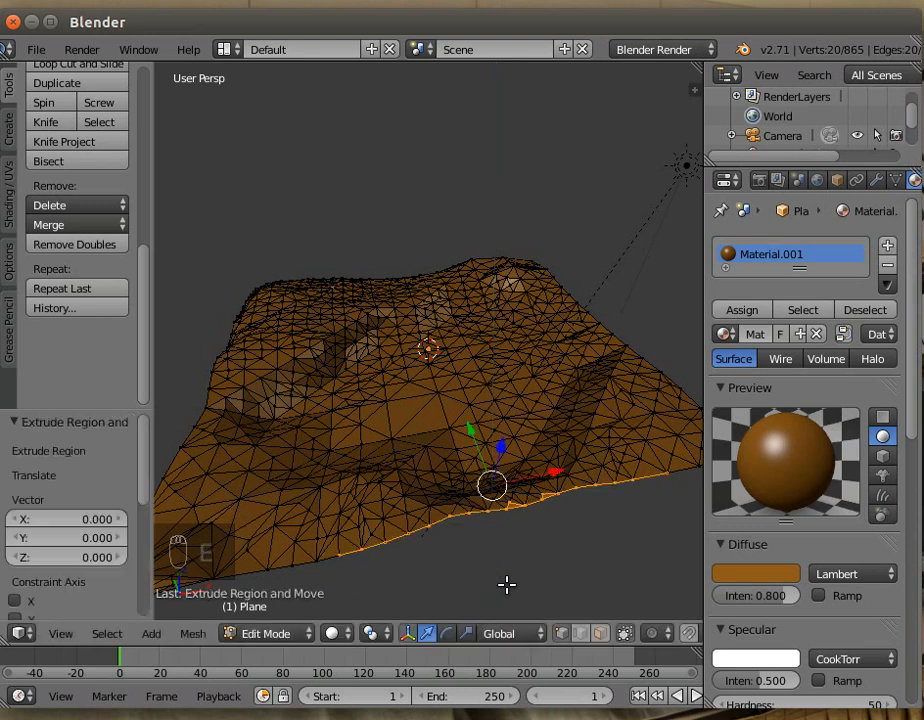
drag(472, 433, 511, 487)
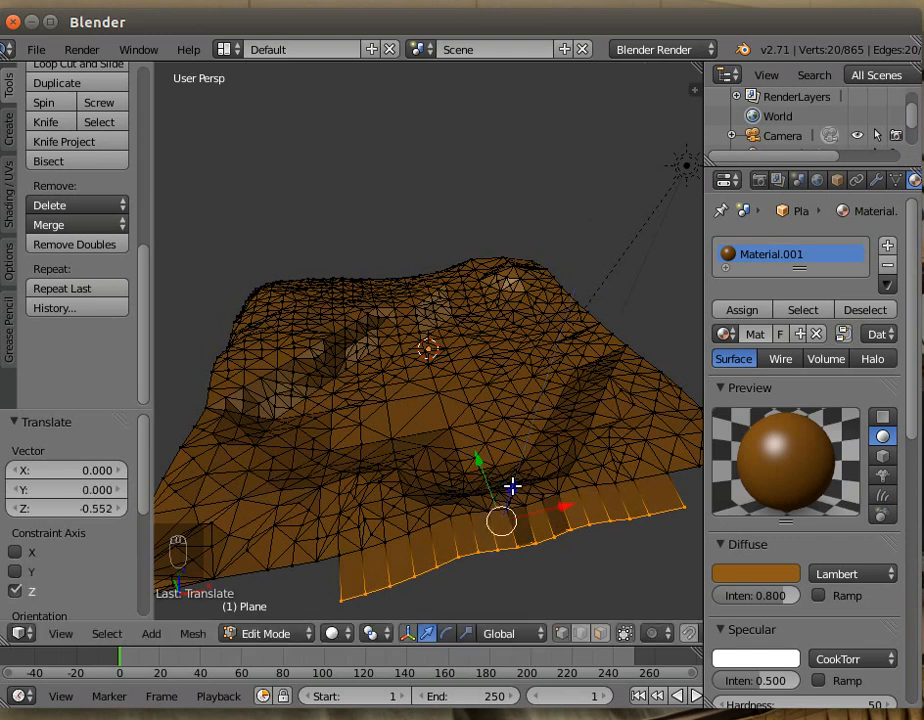
click(62, 633)
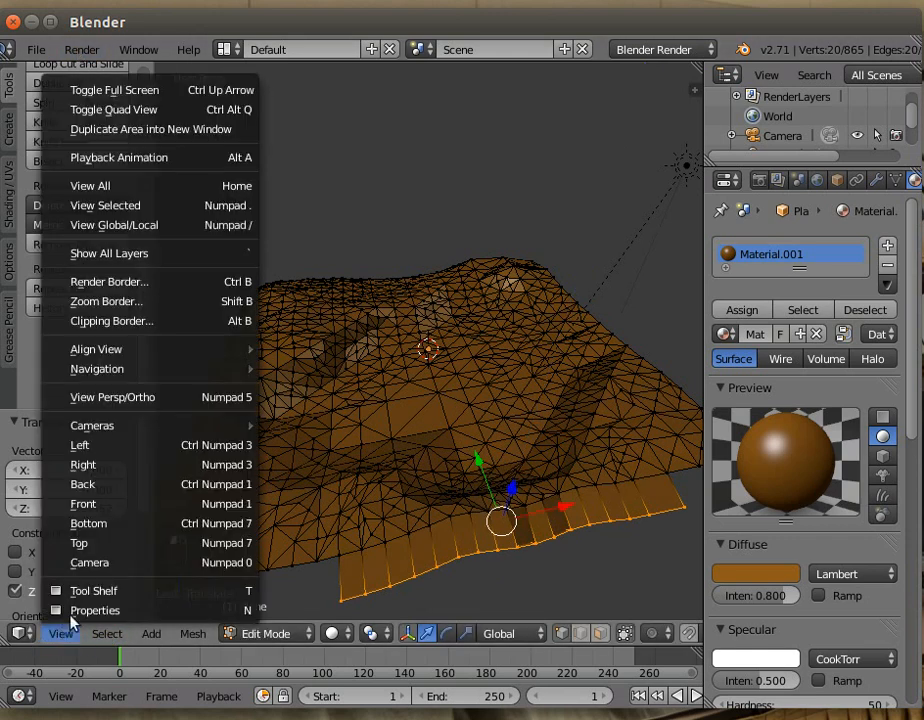
click(99, 562)
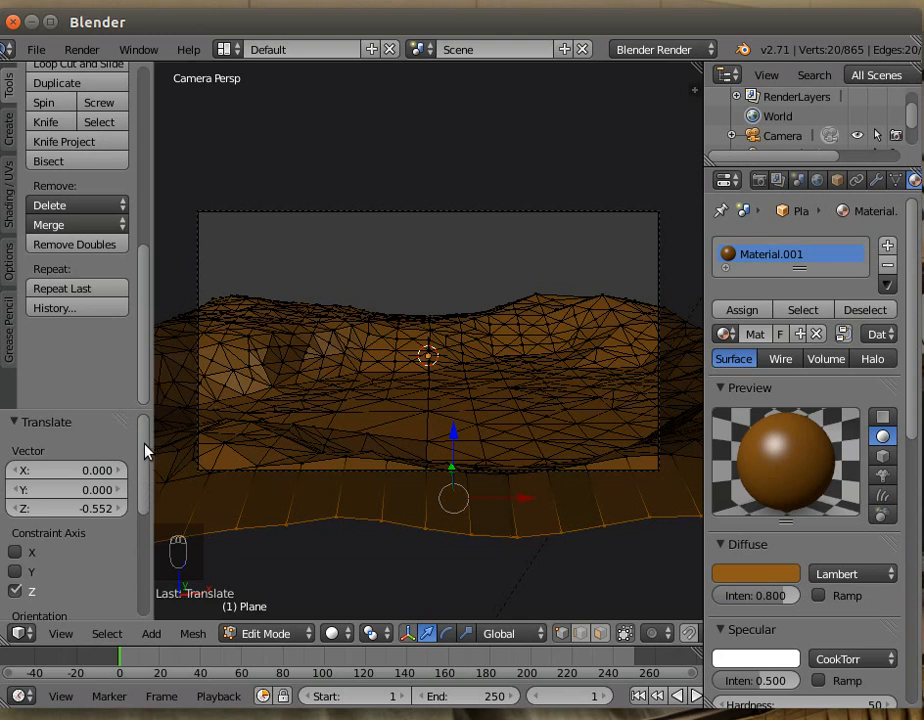
Step: Return to Object Mode and add a Subdivision Surface modifier to the plane with 2 view subdivisions
click(193, 636)
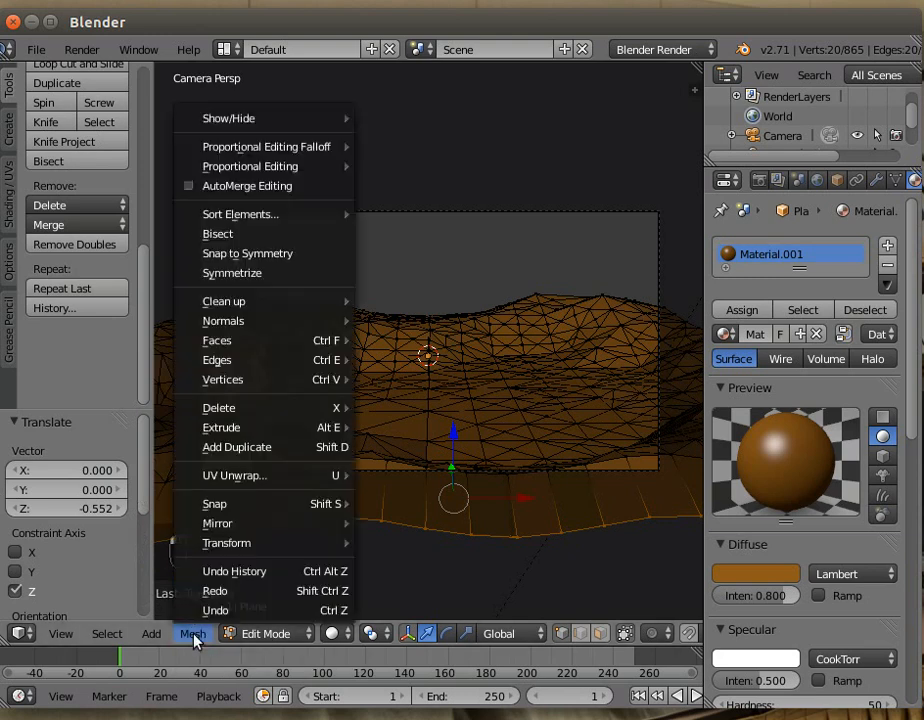
click(250, 635)
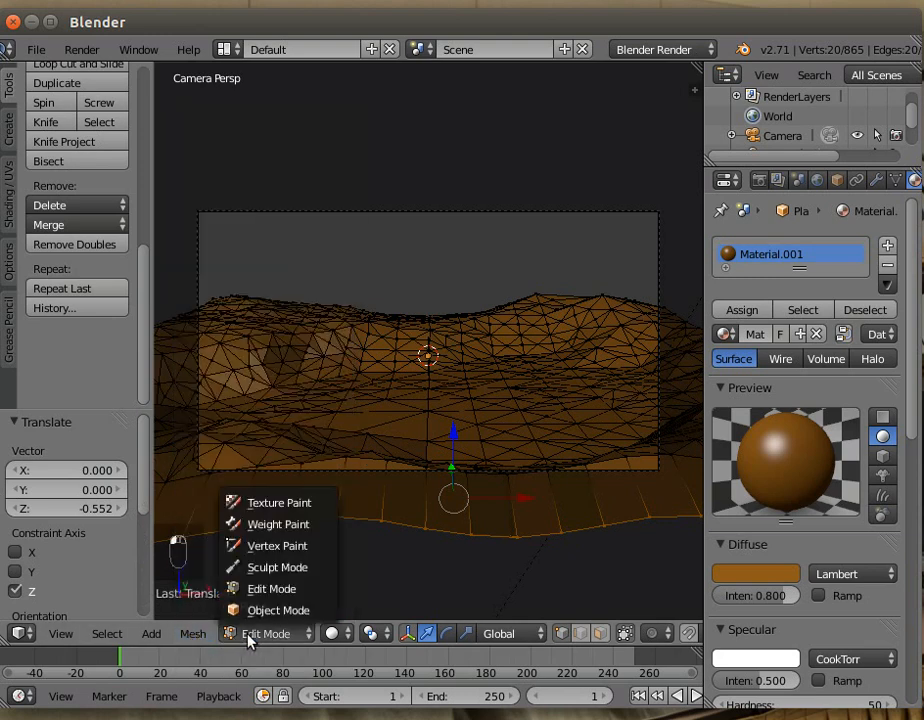
click(260, 610)
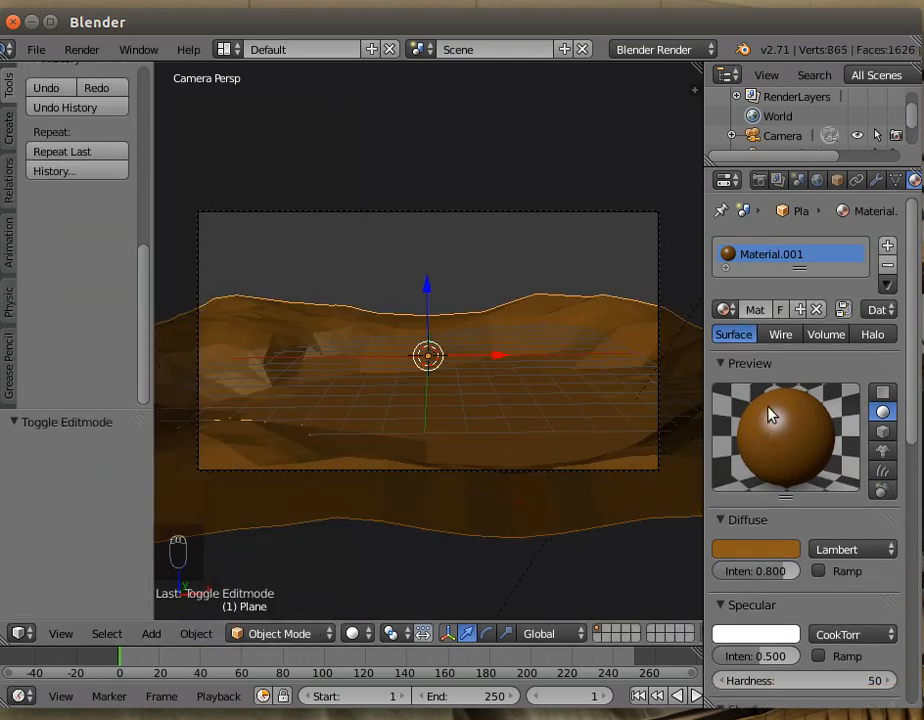
click(878, 183)
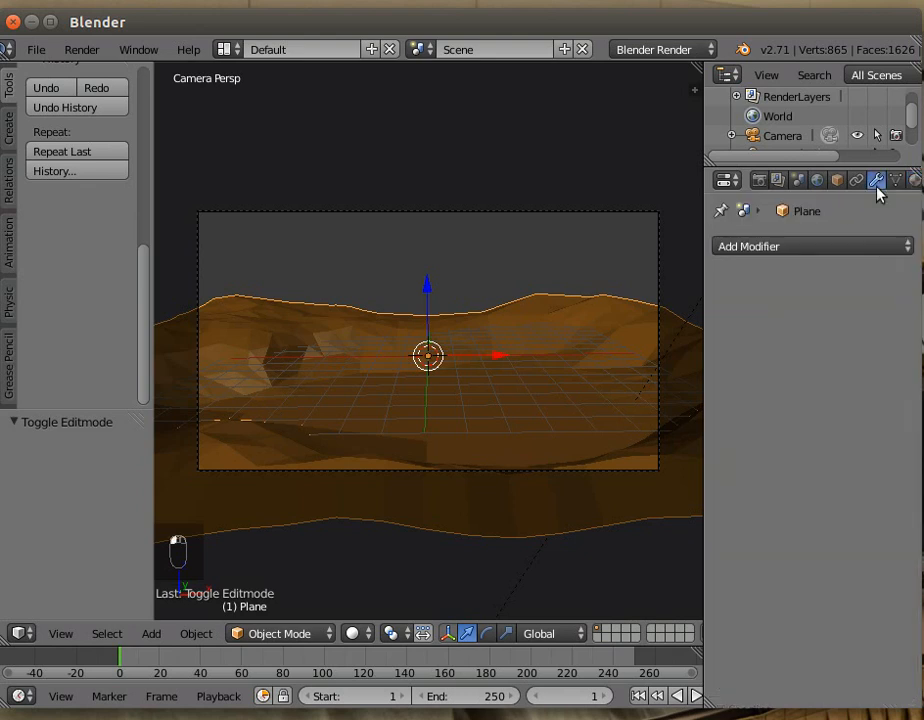
click(806, 244)
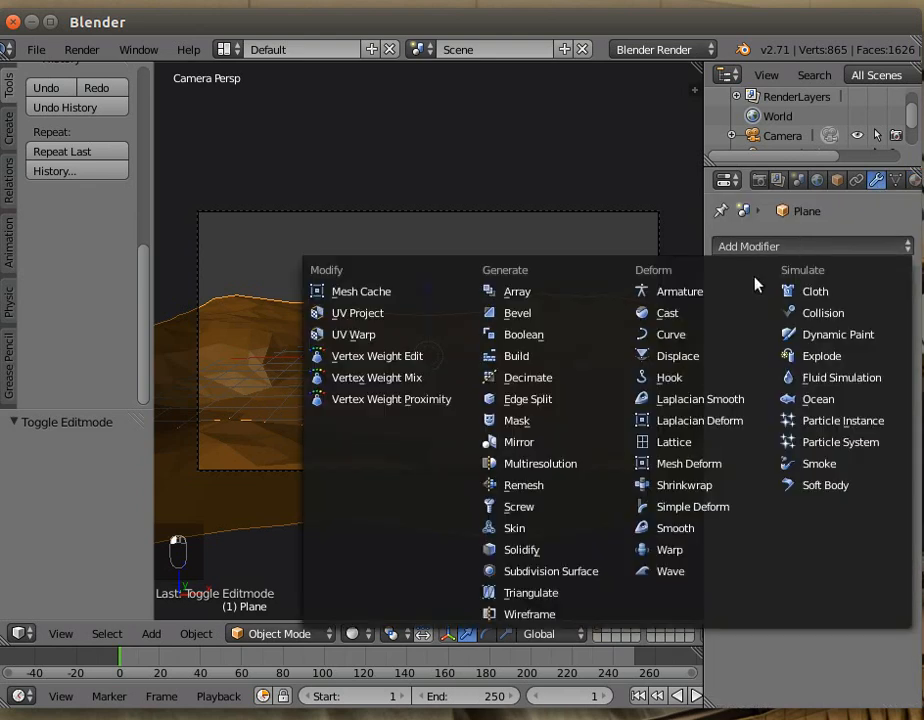
click(540, 571)
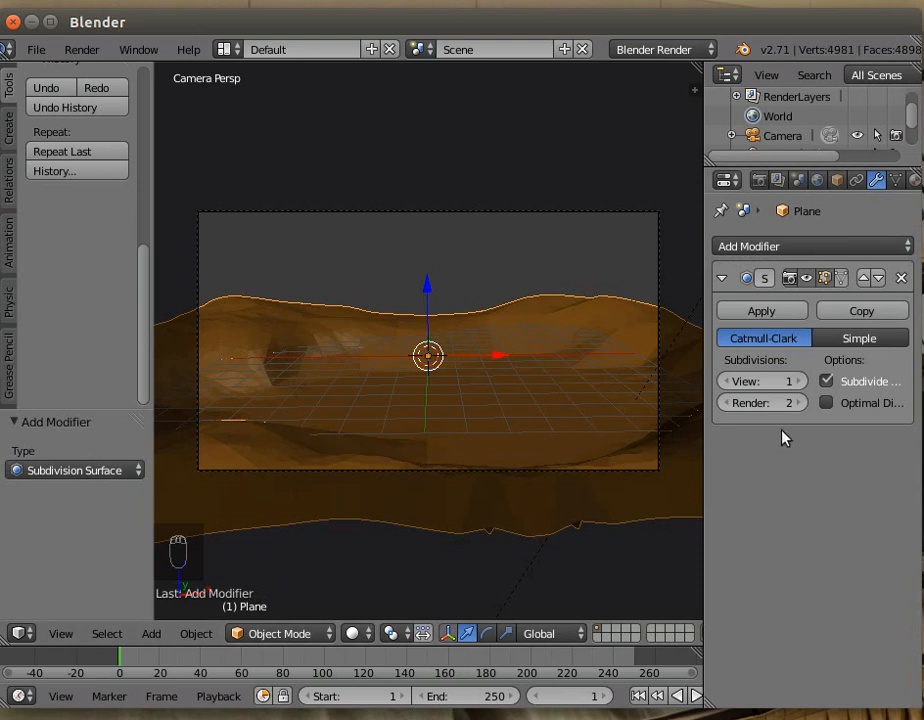
click(799, 382)
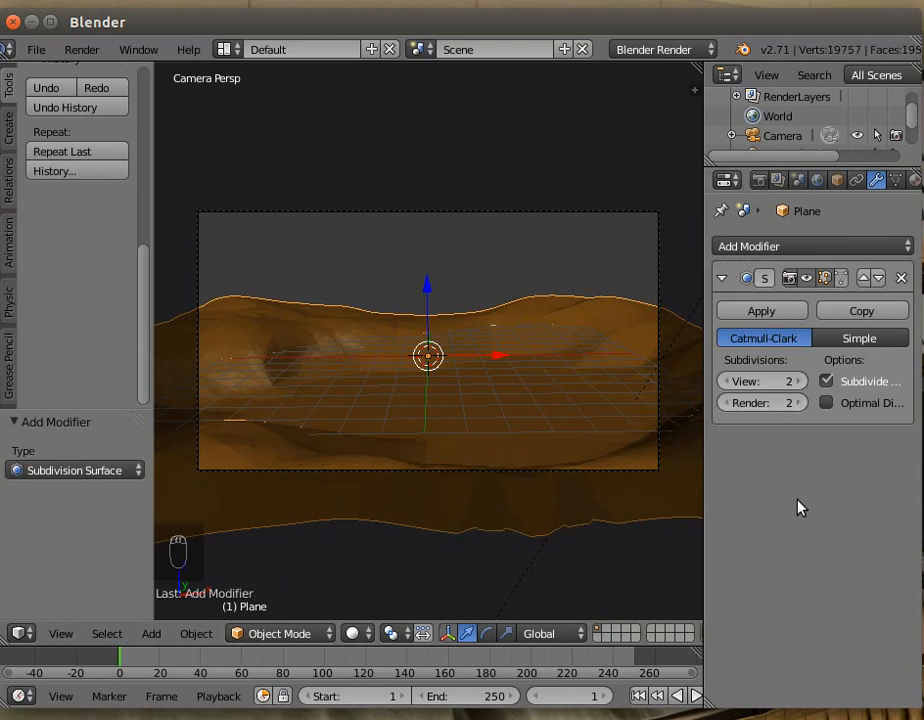
Step: Examine the smoothed terrain and its extruded front edge from above, through the camera and at close range
middle_drag(476, 559, 487, 123)
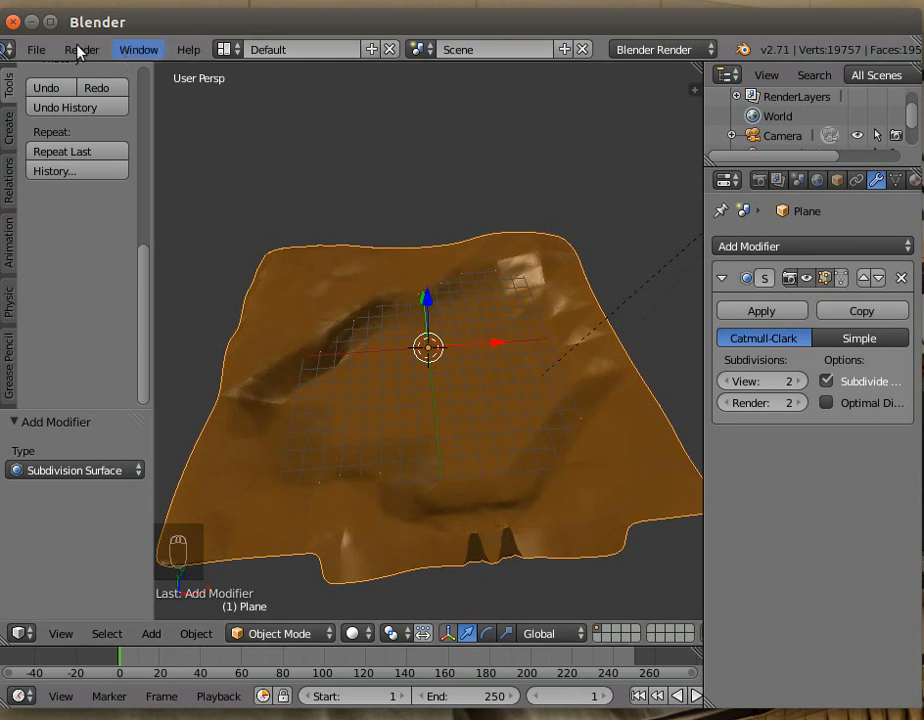
click(60, 636)
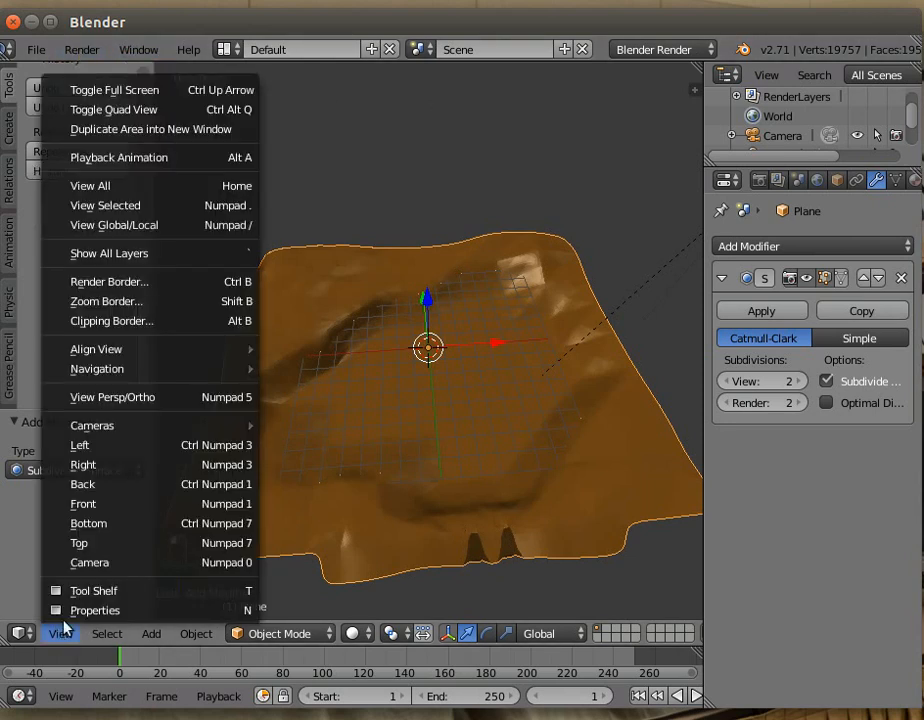
click(99, 559)
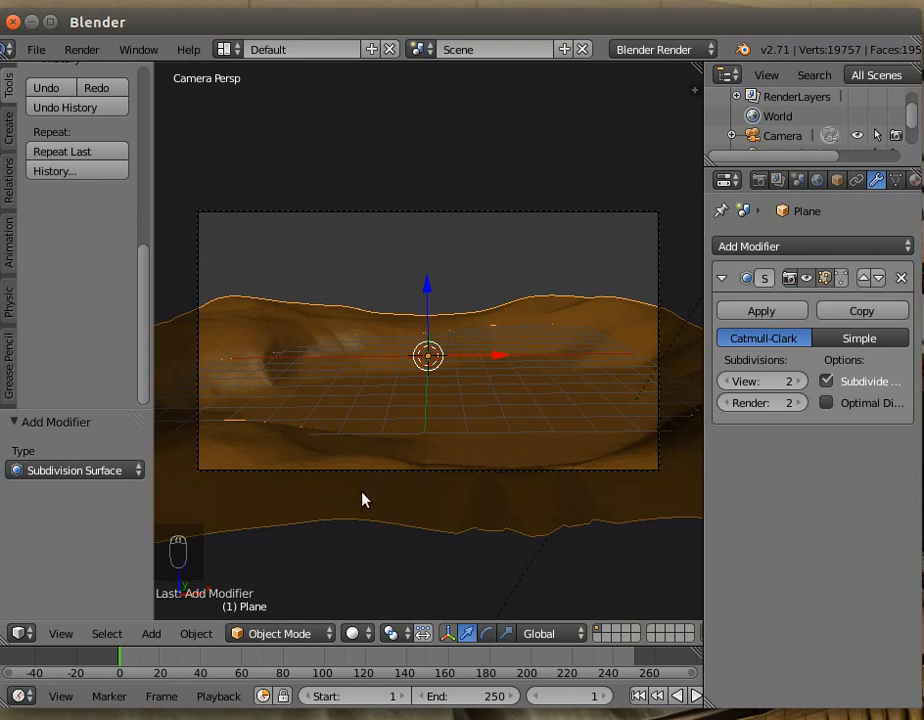
middle_drag(342, 579, 351, 81)
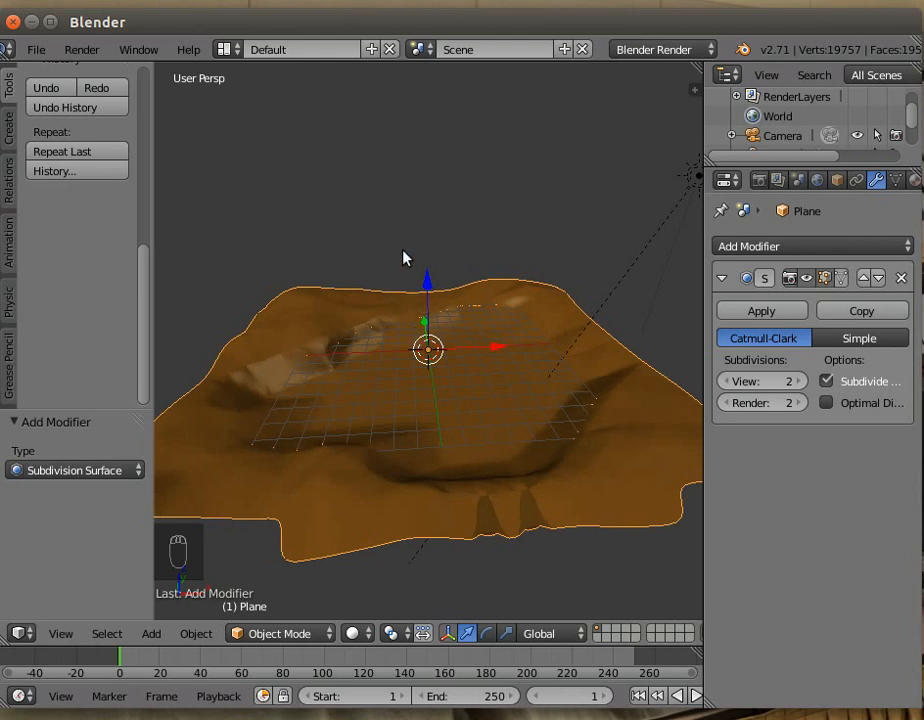
scroll(403, 258, up, 2)
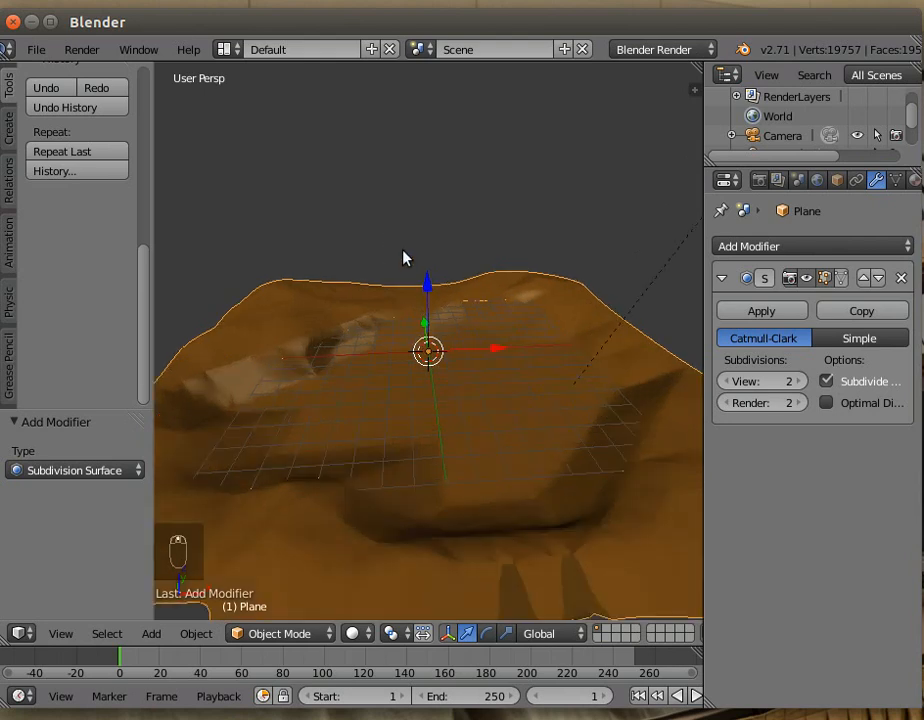
middle_drag(403, 258, 403, 231)
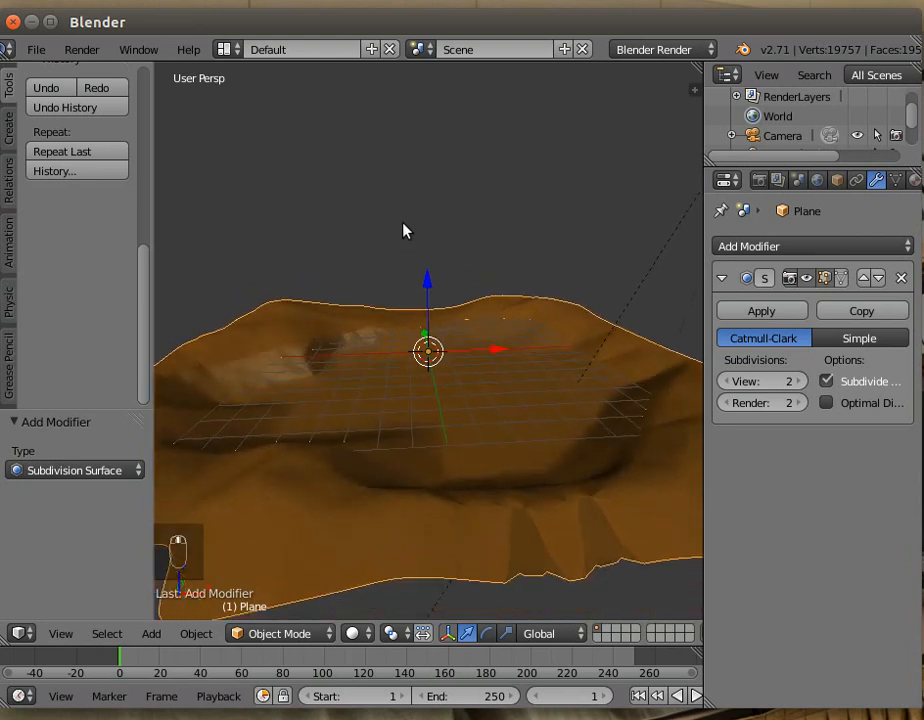
scroll(403, 231, down, 3)
scroll(403, 231, up, 3)
Step: Add a cube mesh at the scene's origin and enter Edit Mode on it
click(280, 634)
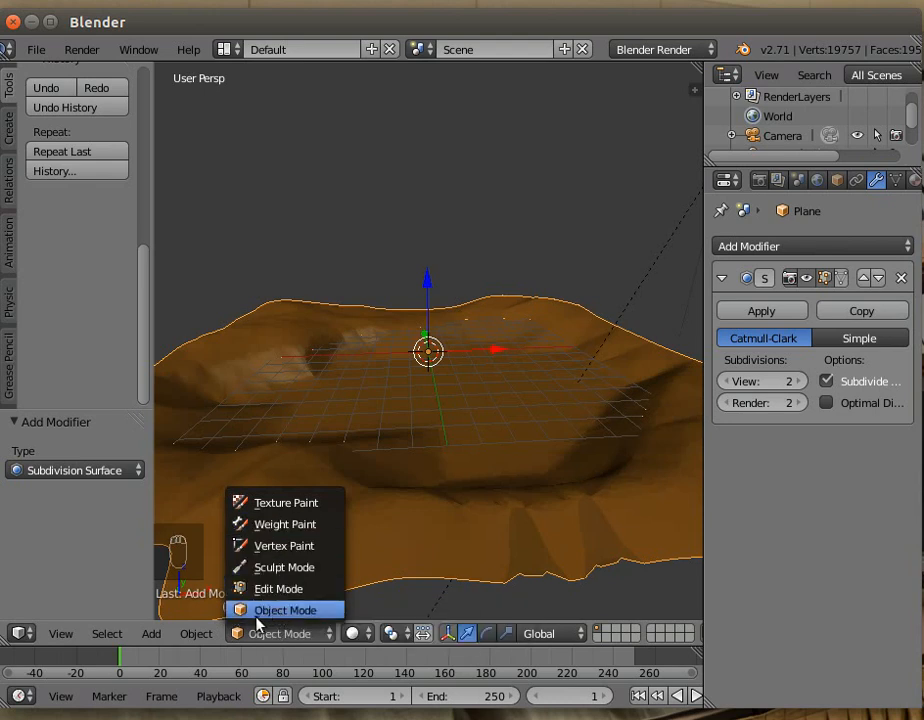
click(195, 634)
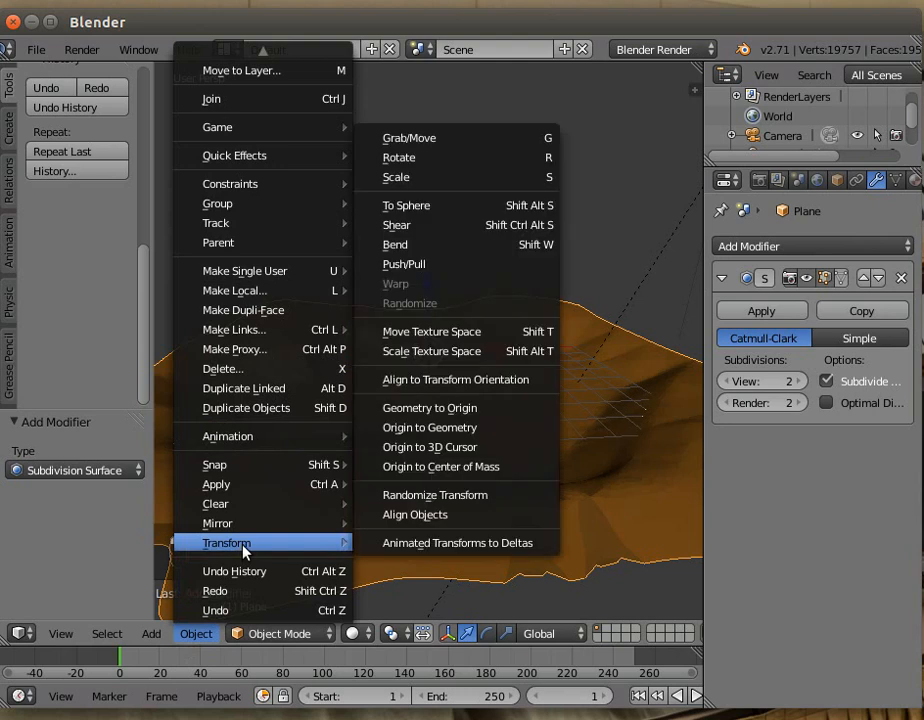
click(157, 634)
mouse_move(204, 614)
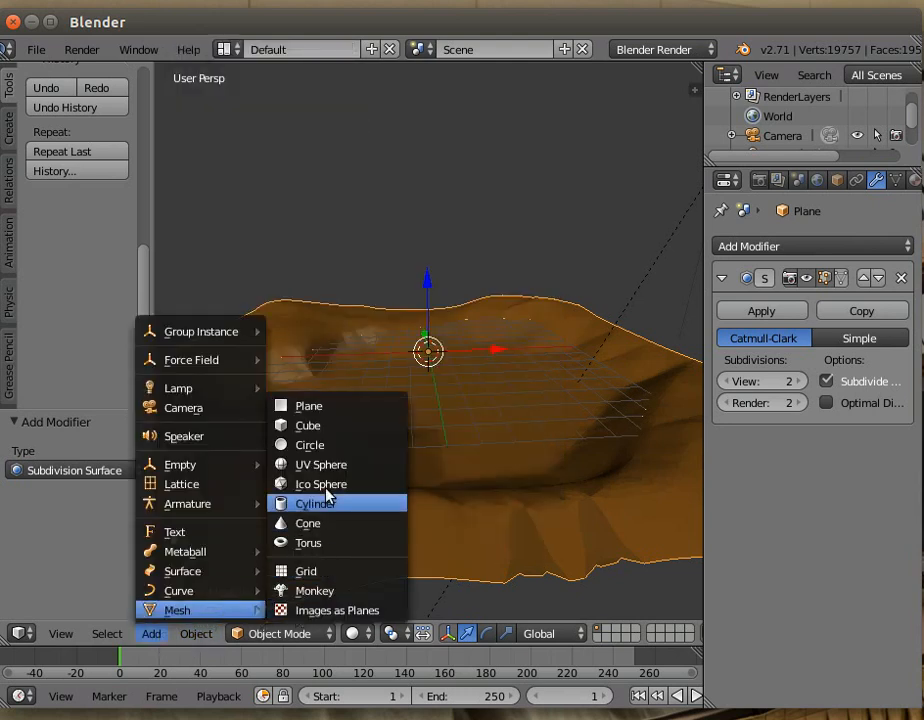
click(324, 427)
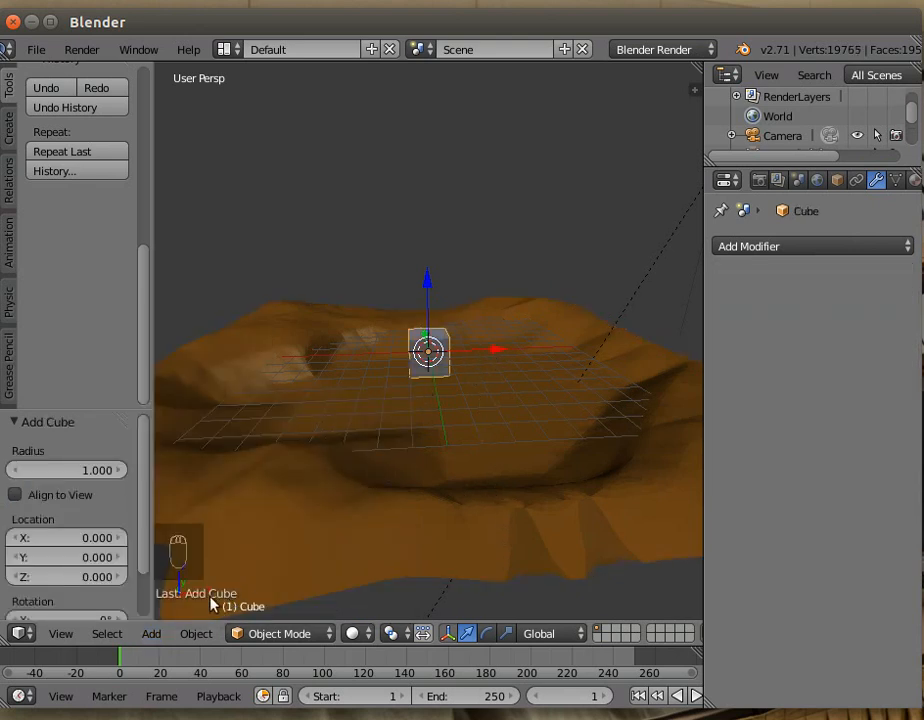
click(270, 634)
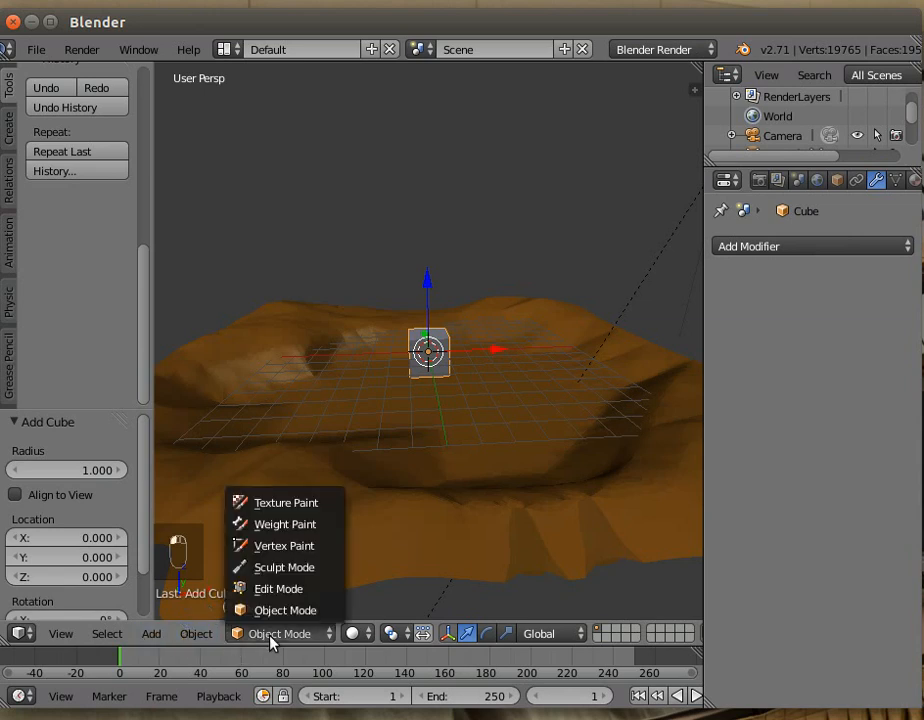
click(280, 590)
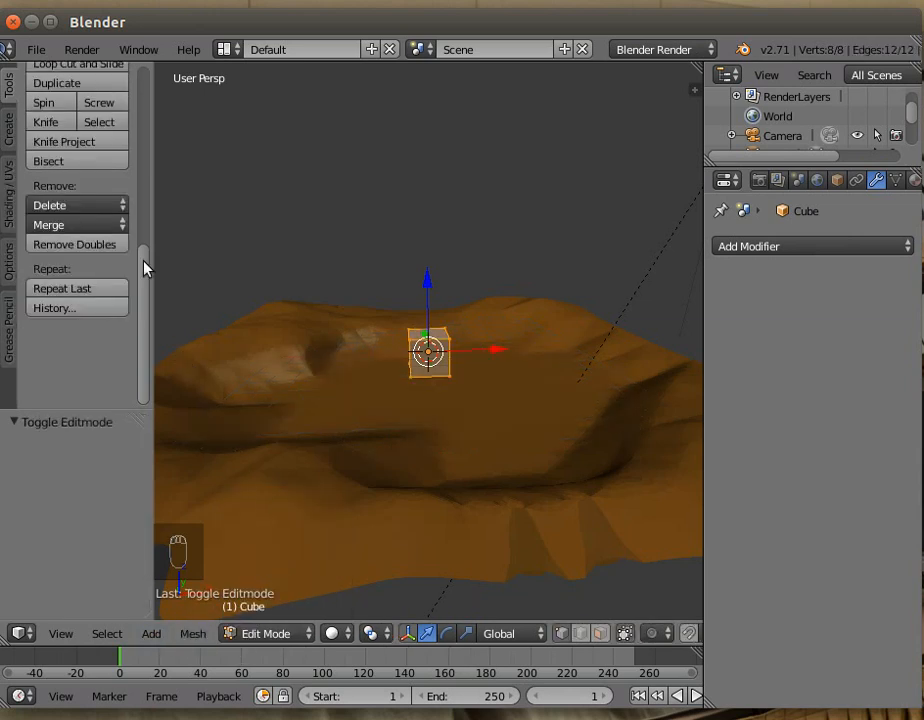
Step: Subdivide the cube's mesh twice with one cut each and rotate it about 43° around the Z axis
drag(140, 284, 138, 200)
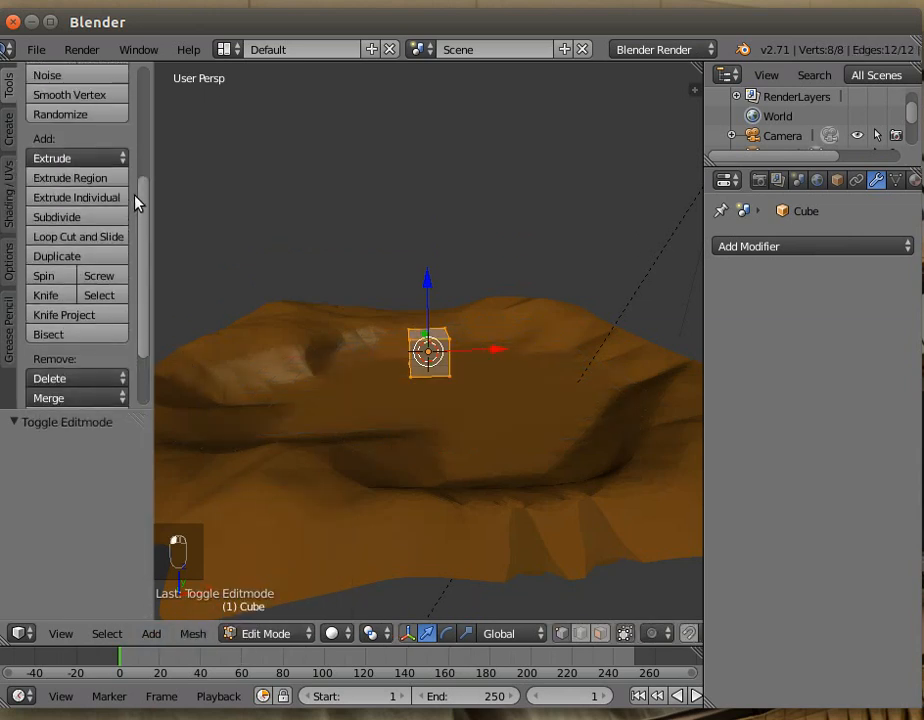
click(73, 219)
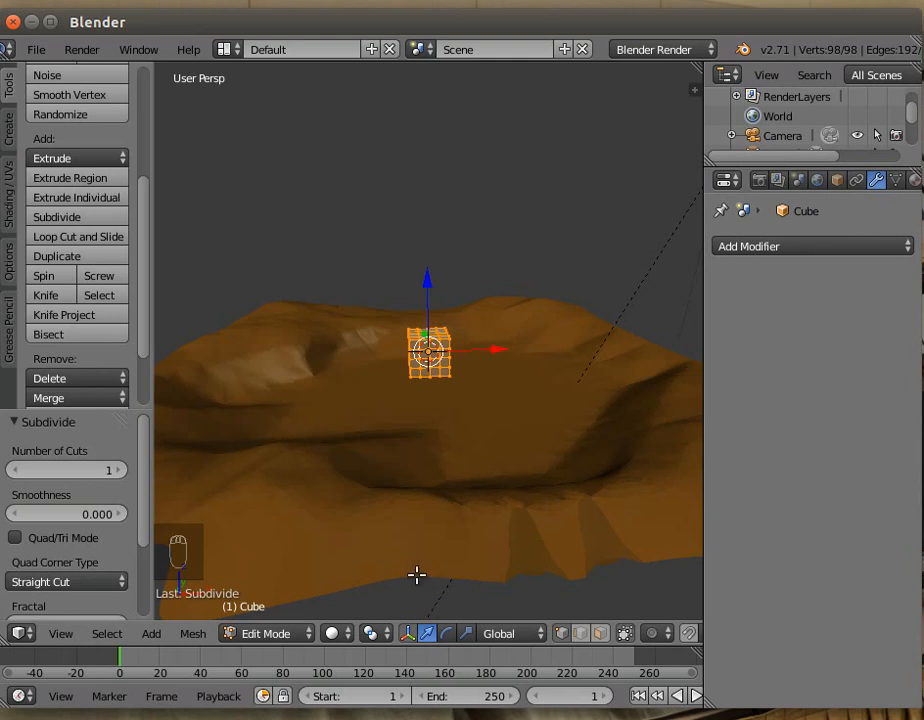
click(447, 633)
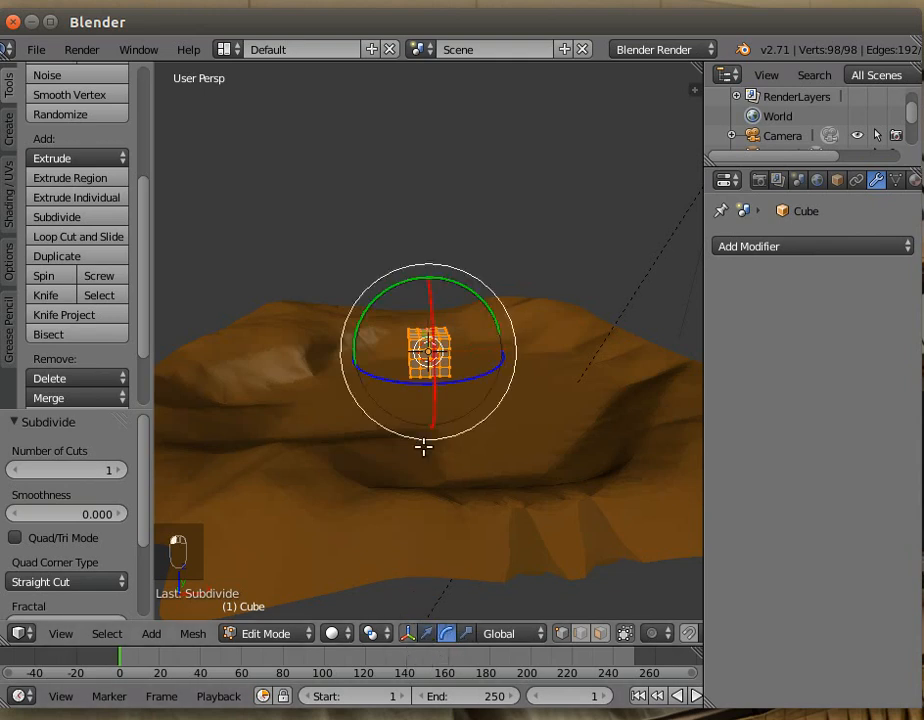
drag(416, 376, 437, 380)
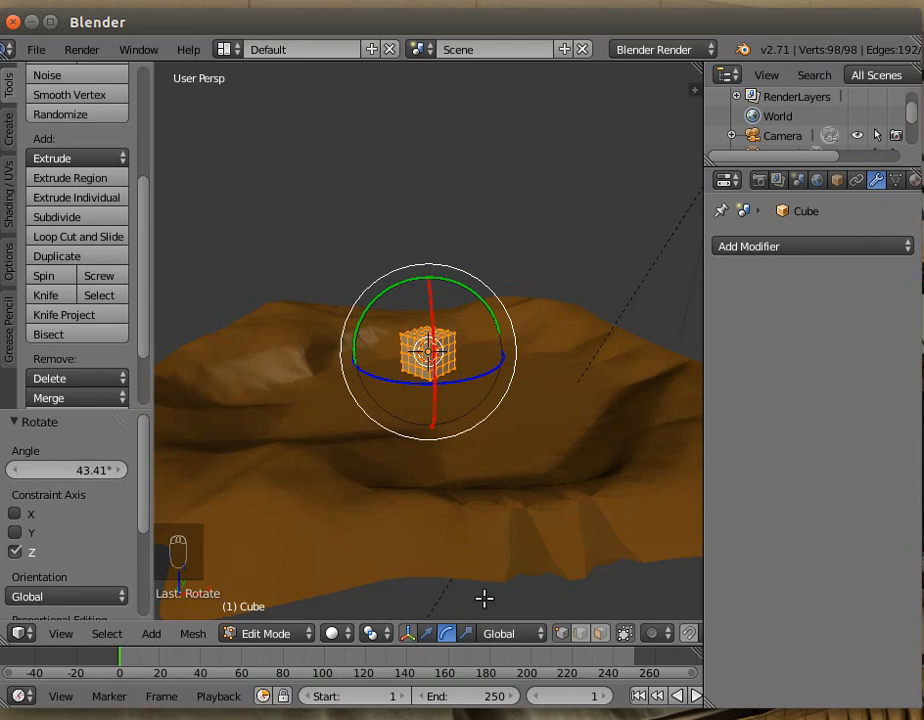
Step: Scale the cube mesh along X by about 1.87, along Z by about 0.55, and along X again by about 1.17
click(467, 633)
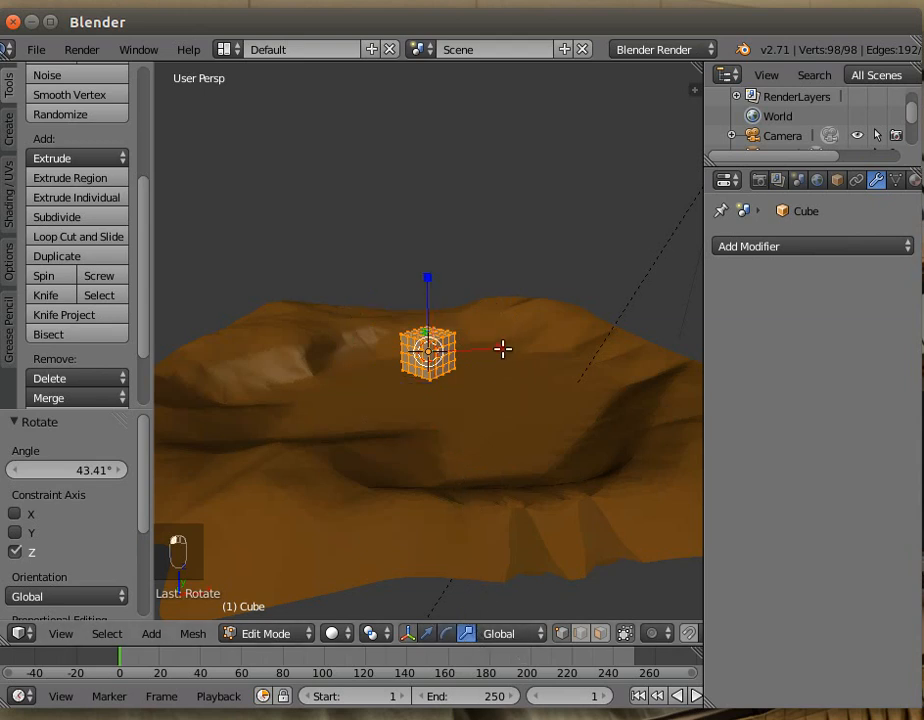
key(s)
key(x)
click(555, 363)
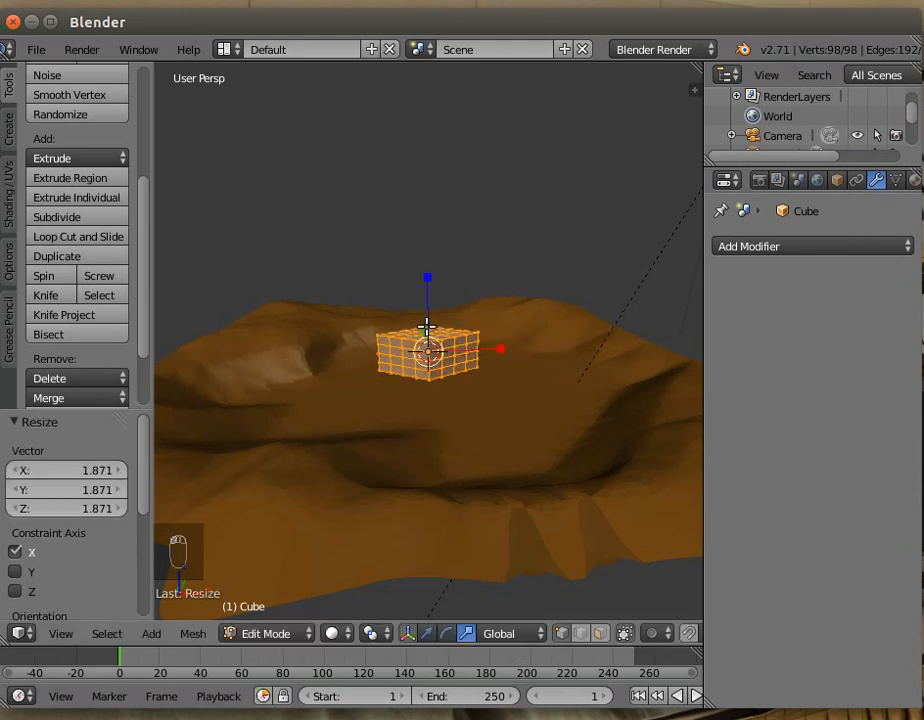
key(s)
key(z)
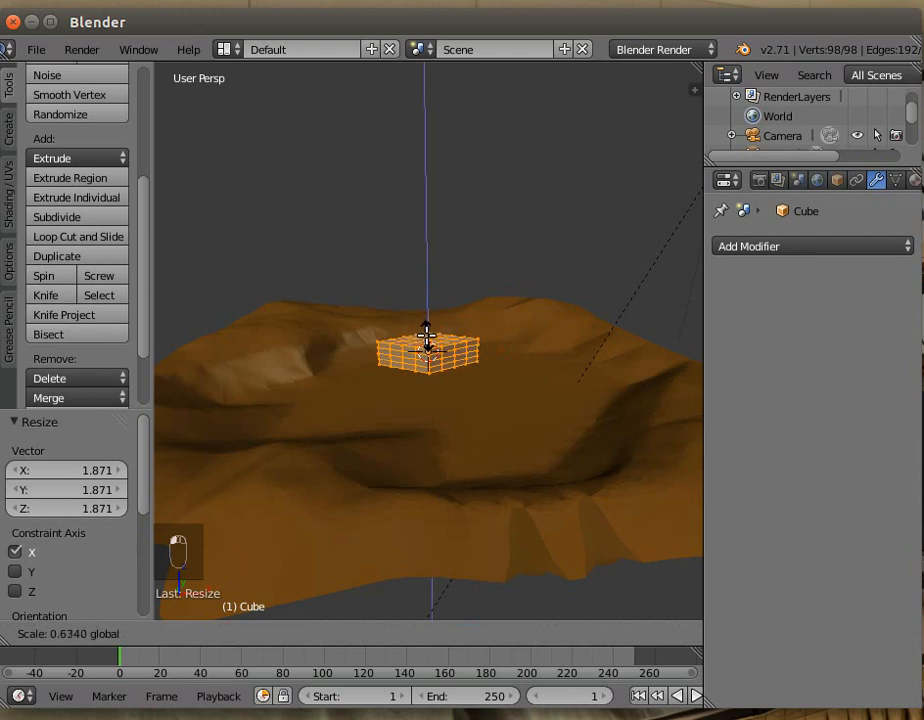
click(424, 336)
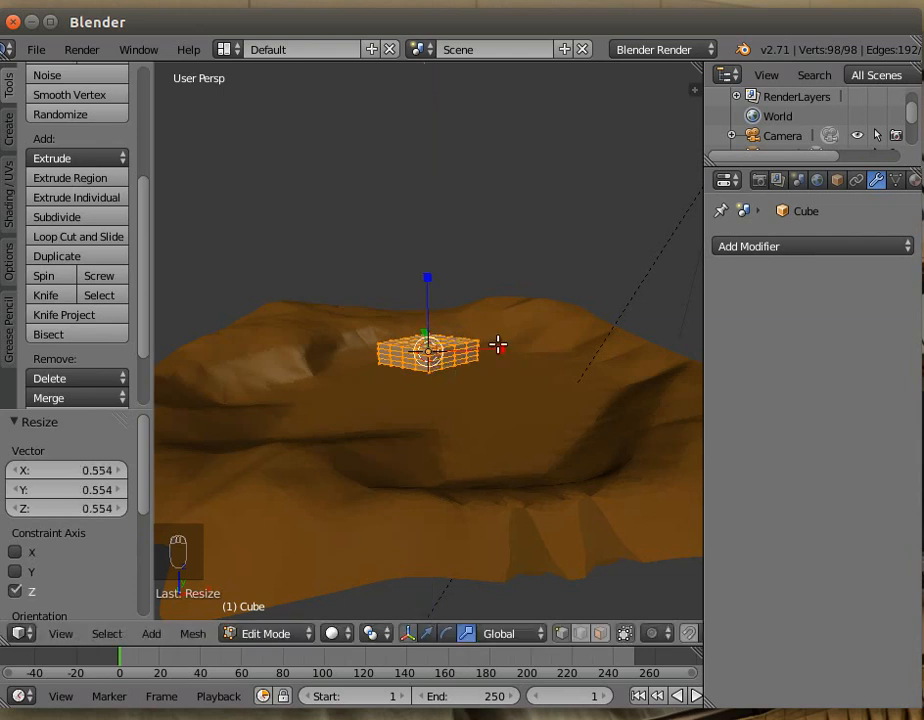
key(s)
key(x)
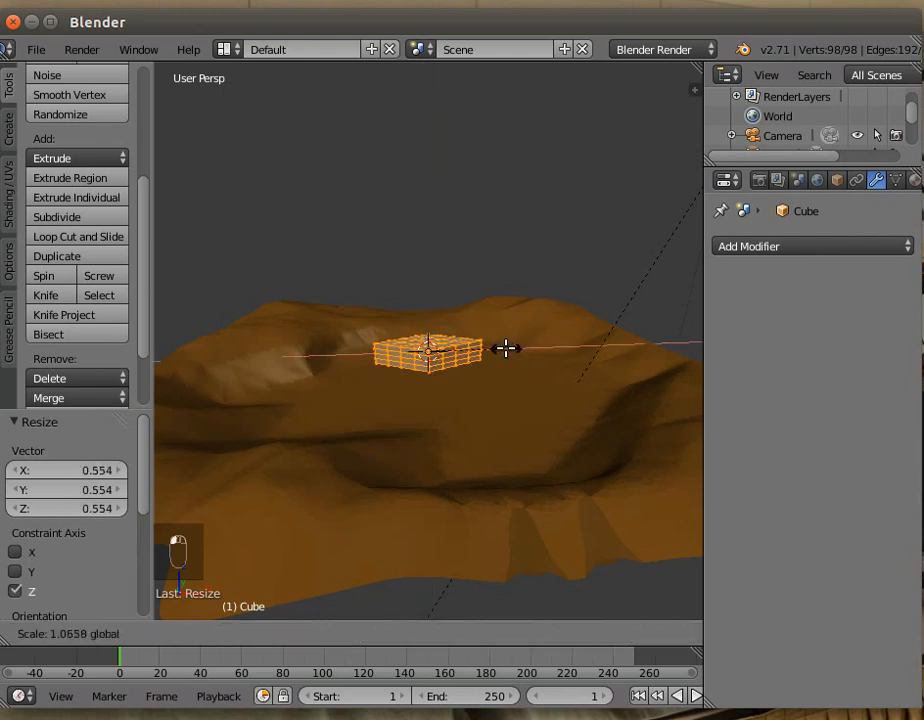
click(511, 350)
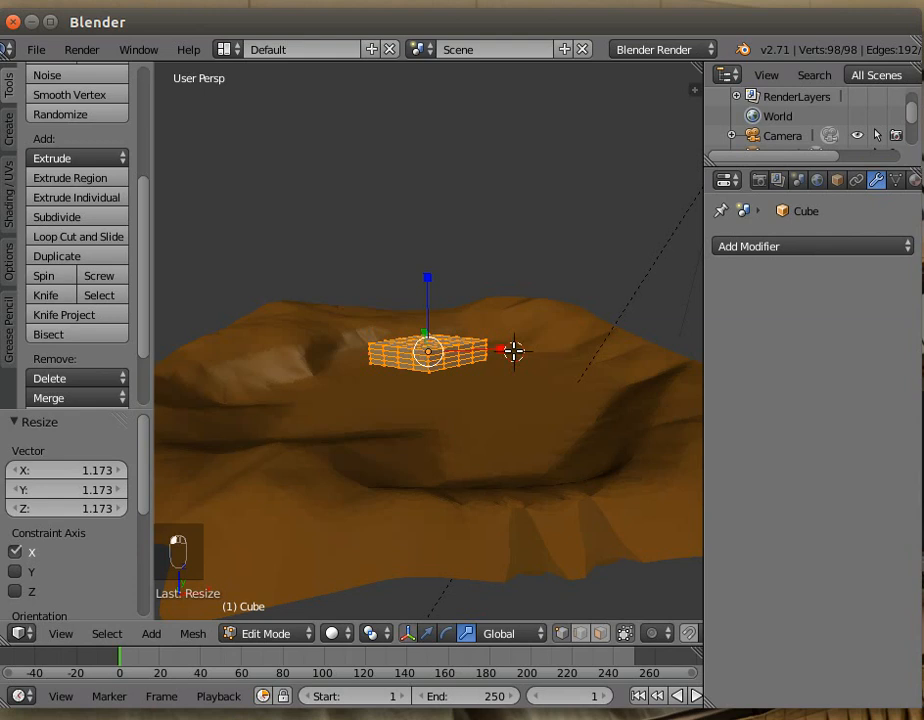
Step: Subdivide the flattened cube mesh once more and round it with To Sphere at a factor of about 0.46
click(55, 219)
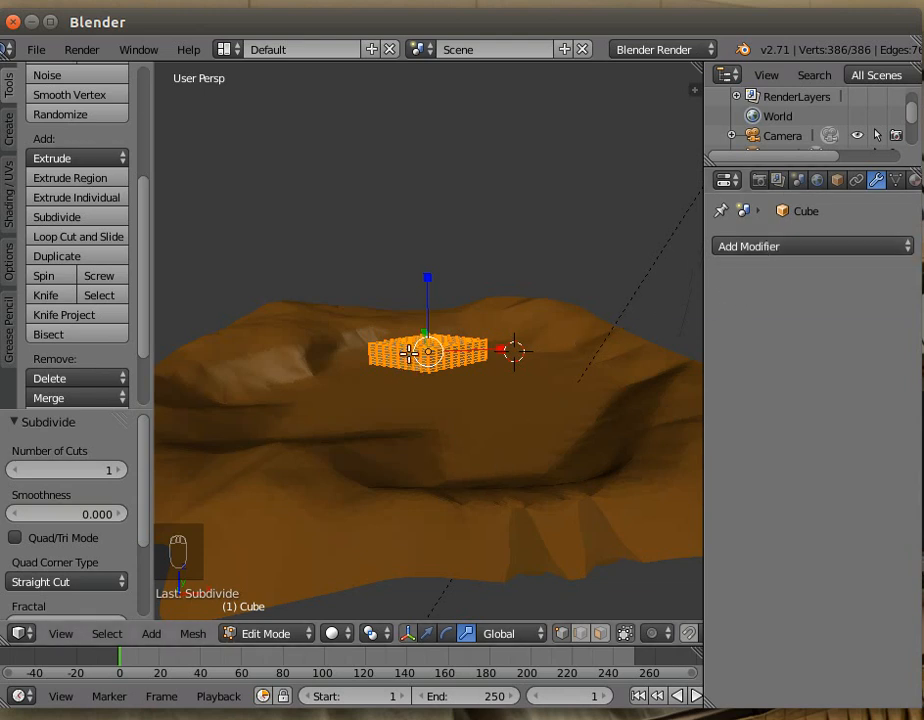
click(193, 634)
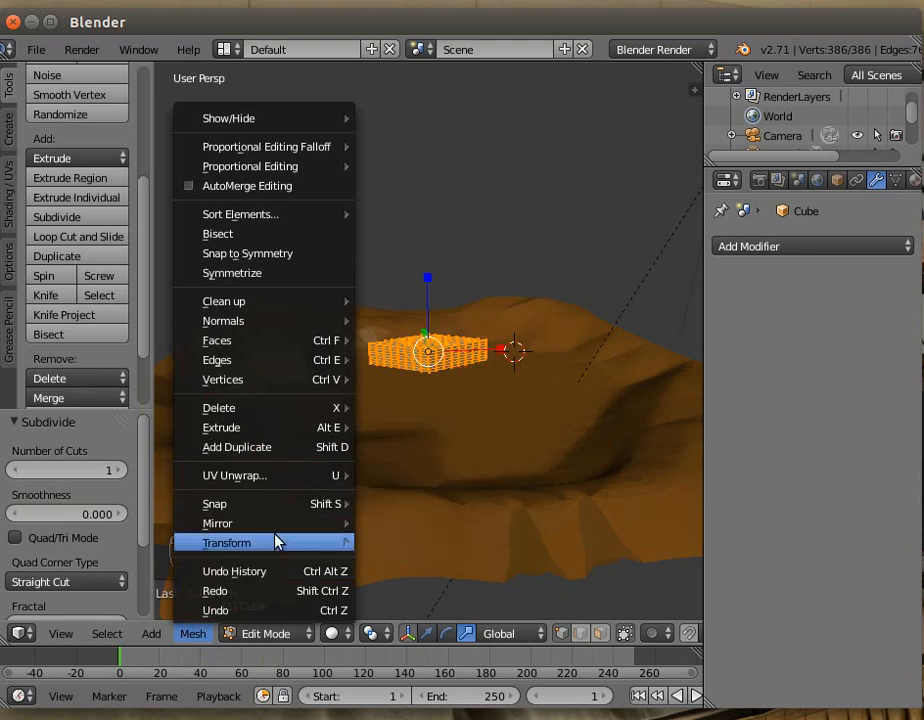
mouse_move(278, 541)
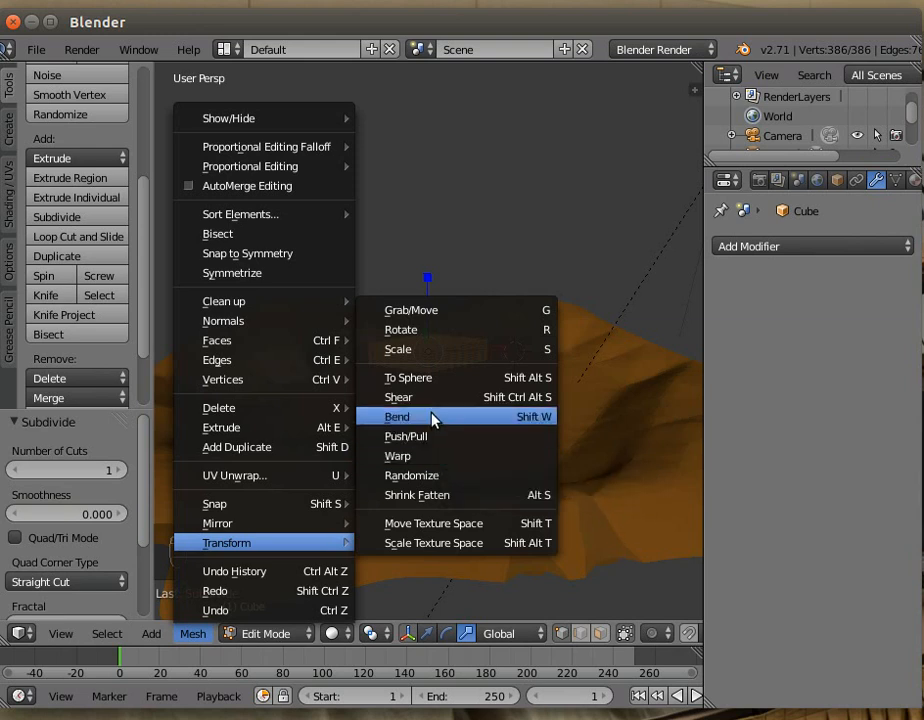
click(432, 382)
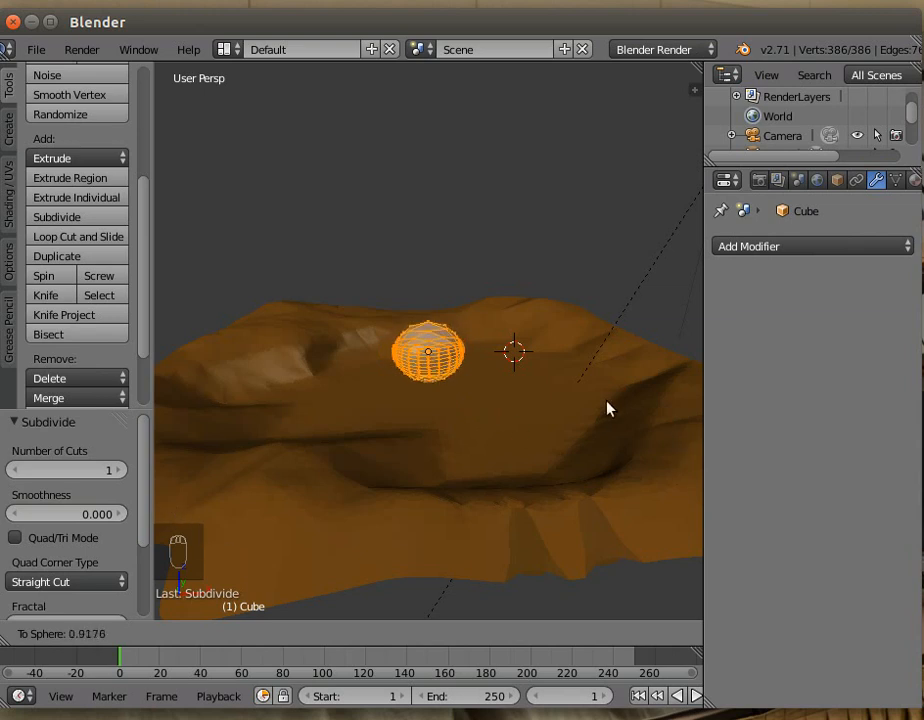
click(413, 350)
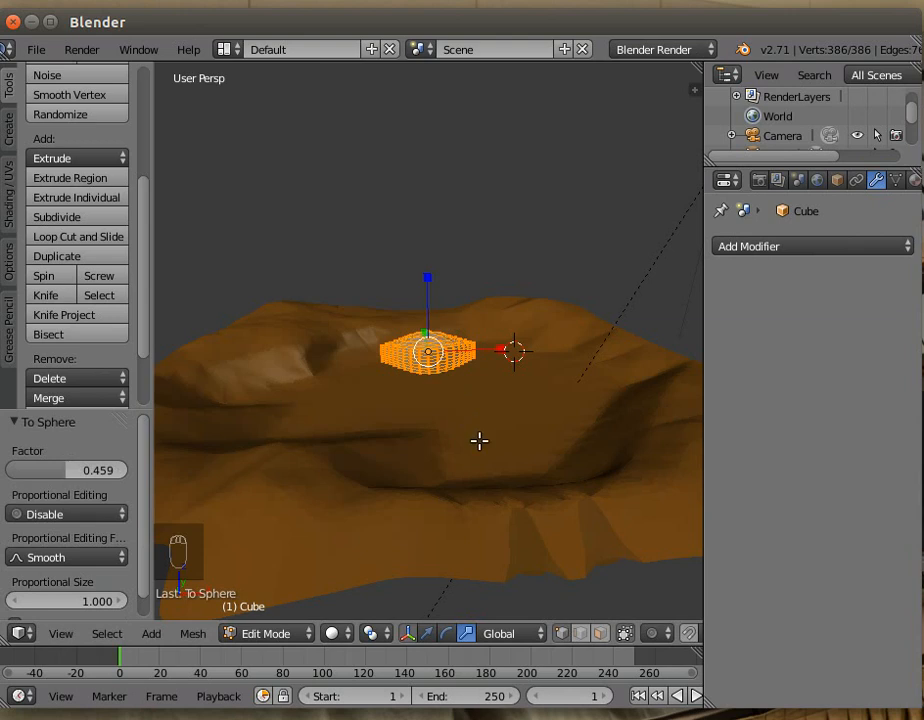
Step: Add a Displace modifier to the cube and give it a new texture named rockdis
middle_drag(479, 440, 482, 503)
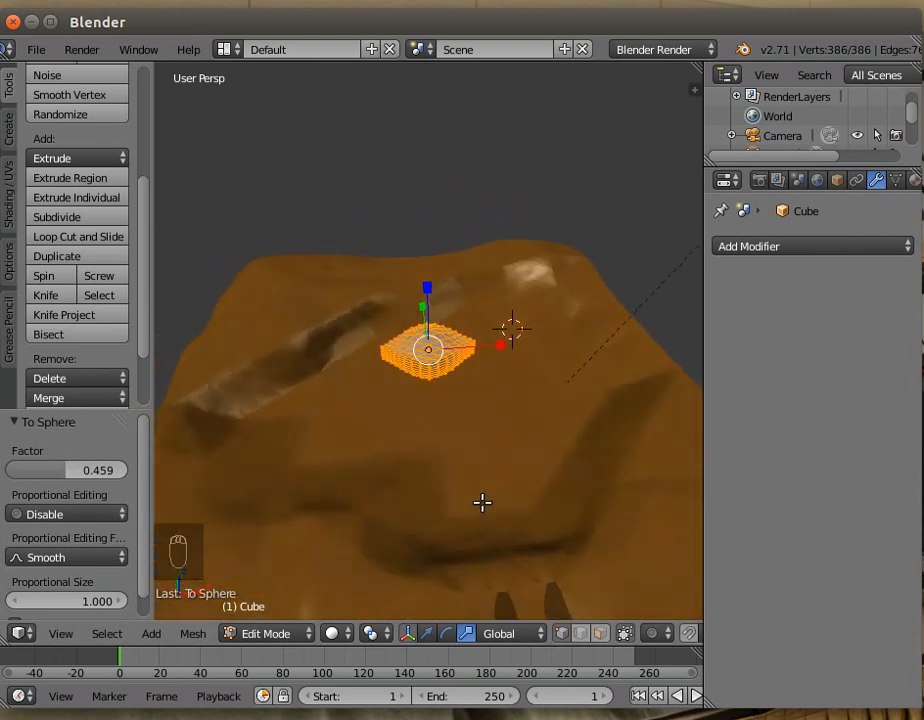
click(857, 247)
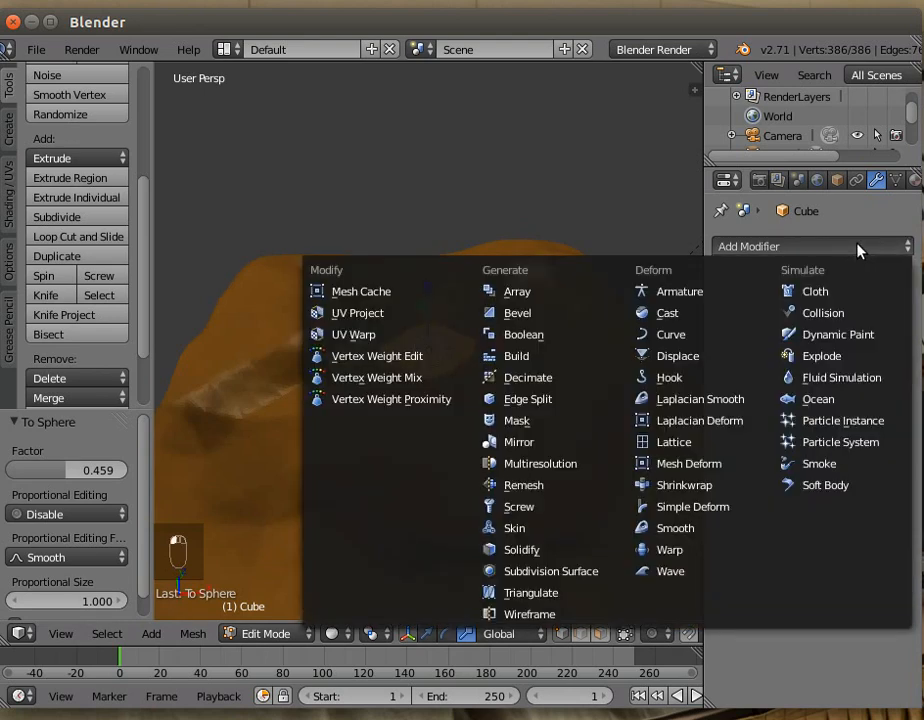
click(692, 356)
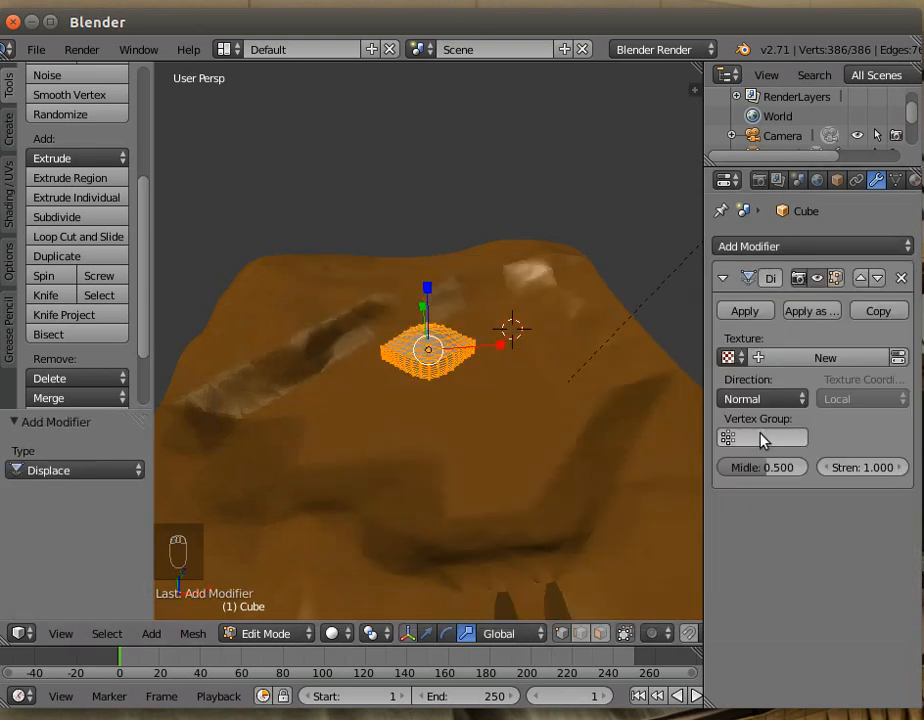
click(733, 358)
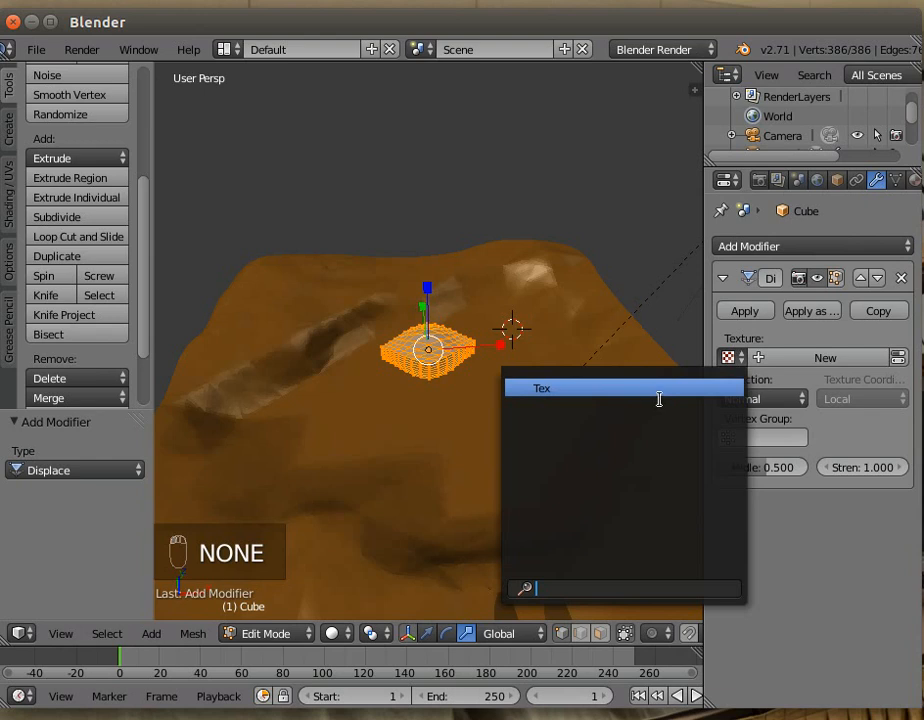
click(825, 357)
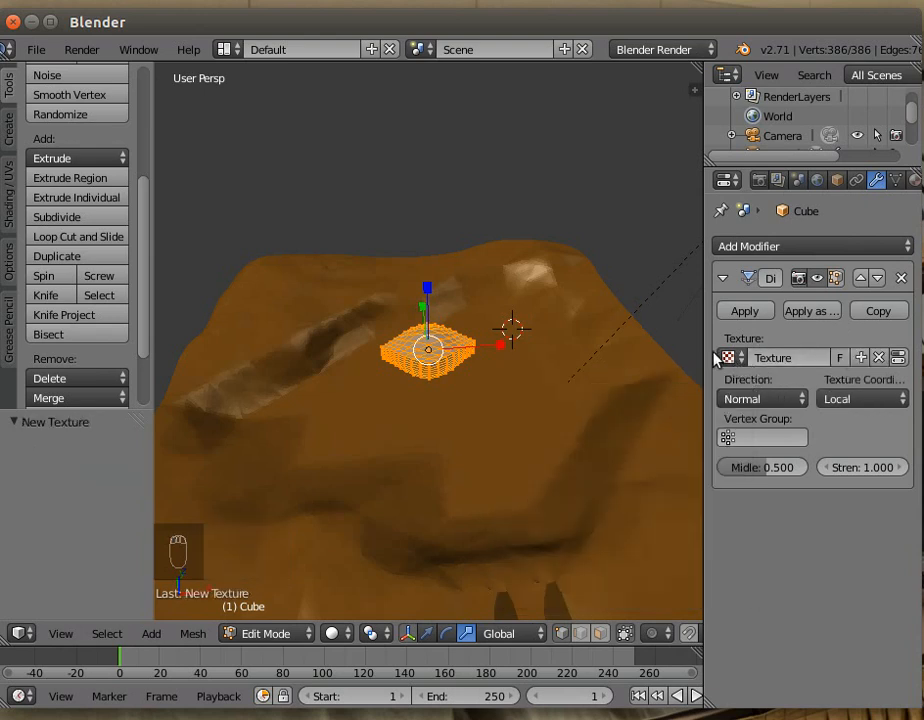
drag(704, 350, 584, 350)
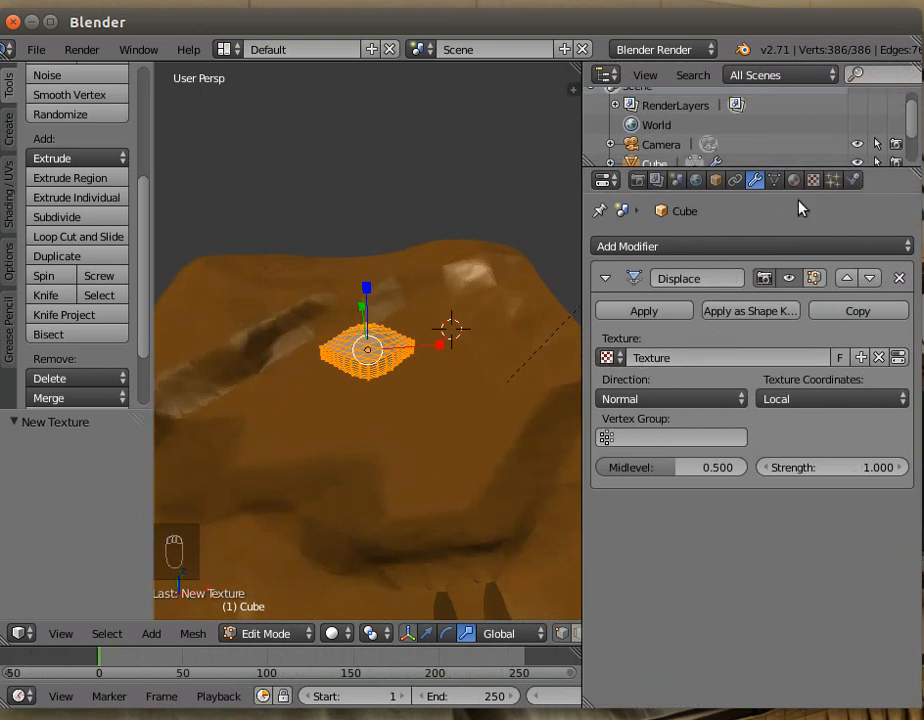
double_click(666, 357)
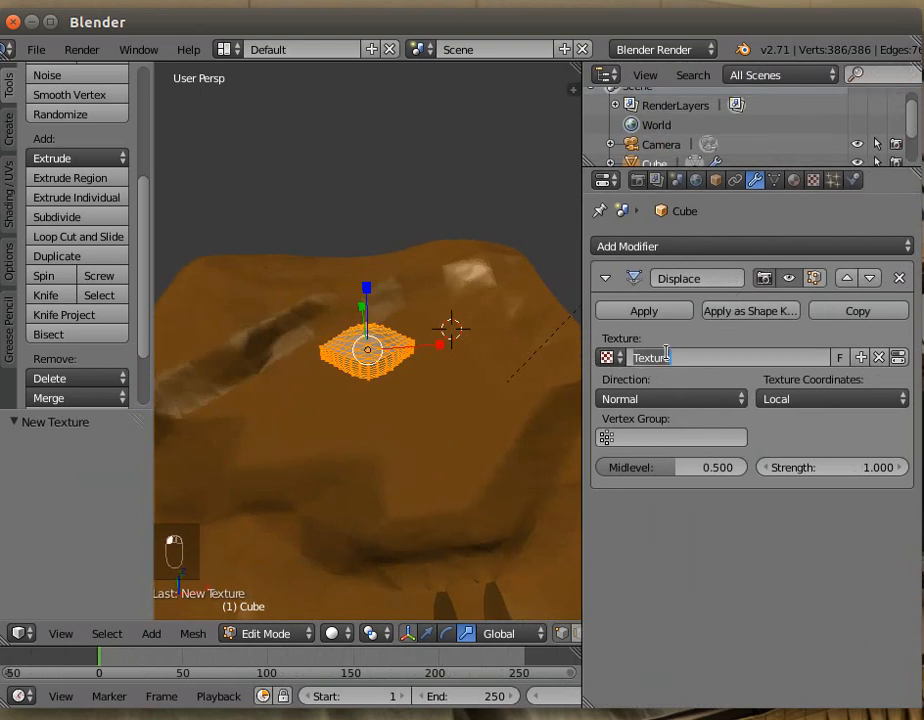
text(rockdis)
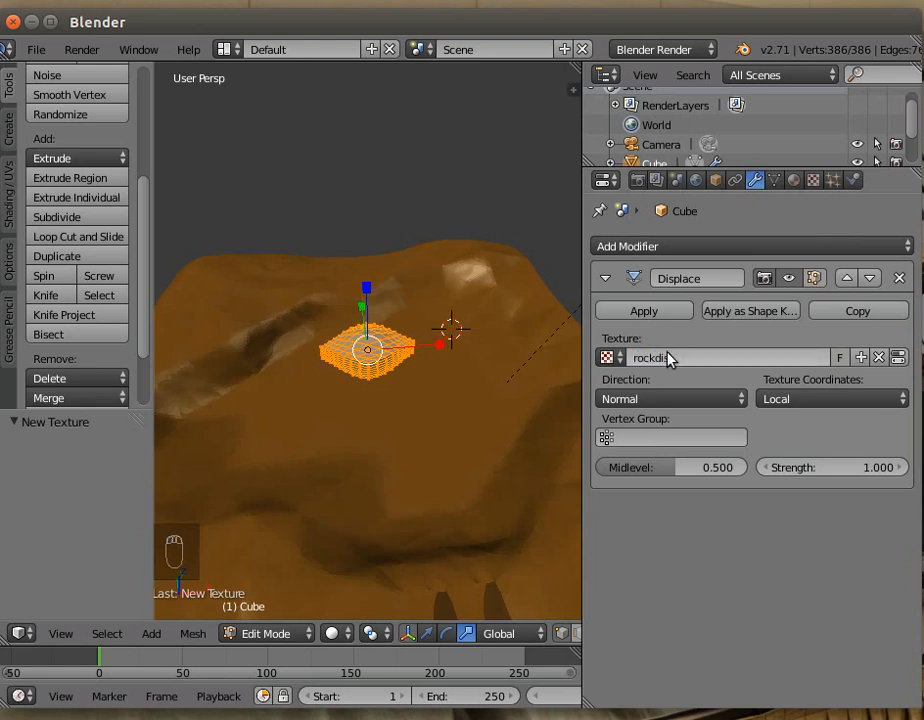
key(Return)
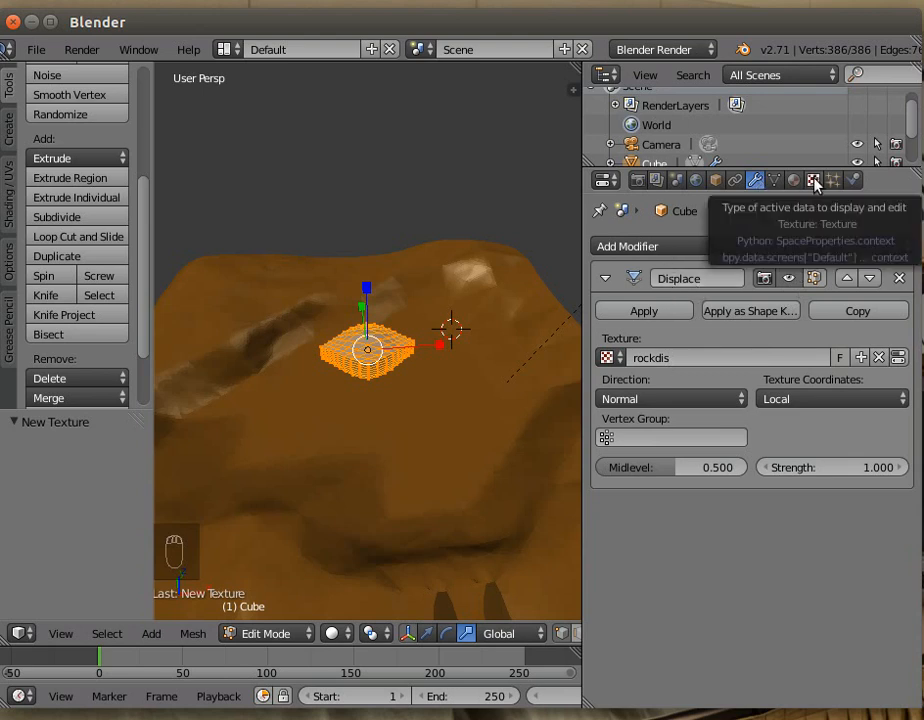
Step: Set the type of the rockdis displacement texture to Marble
click(814, 180)
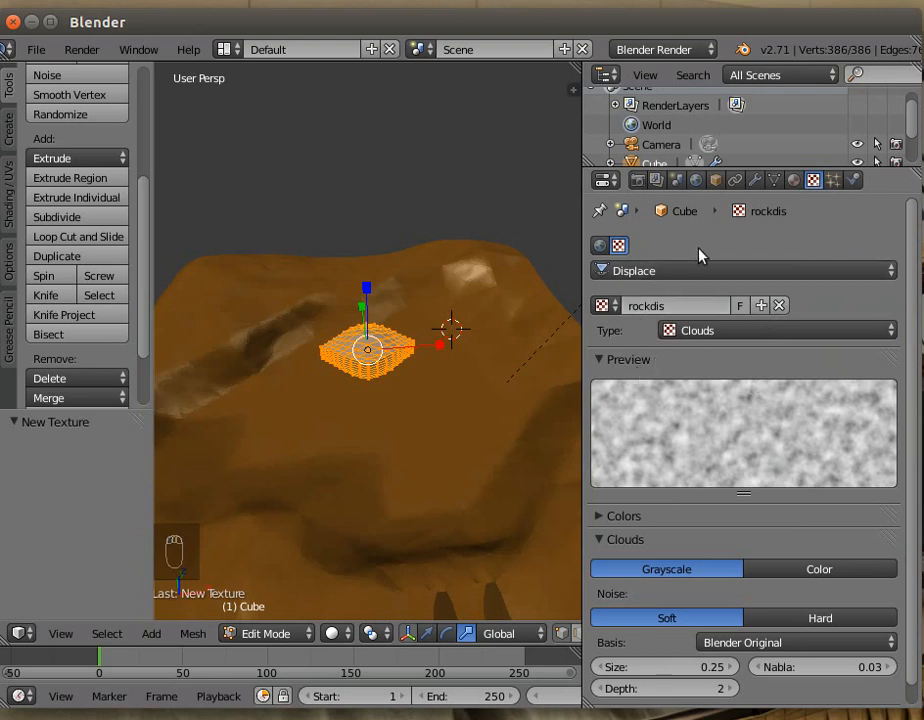
click(794, 339)
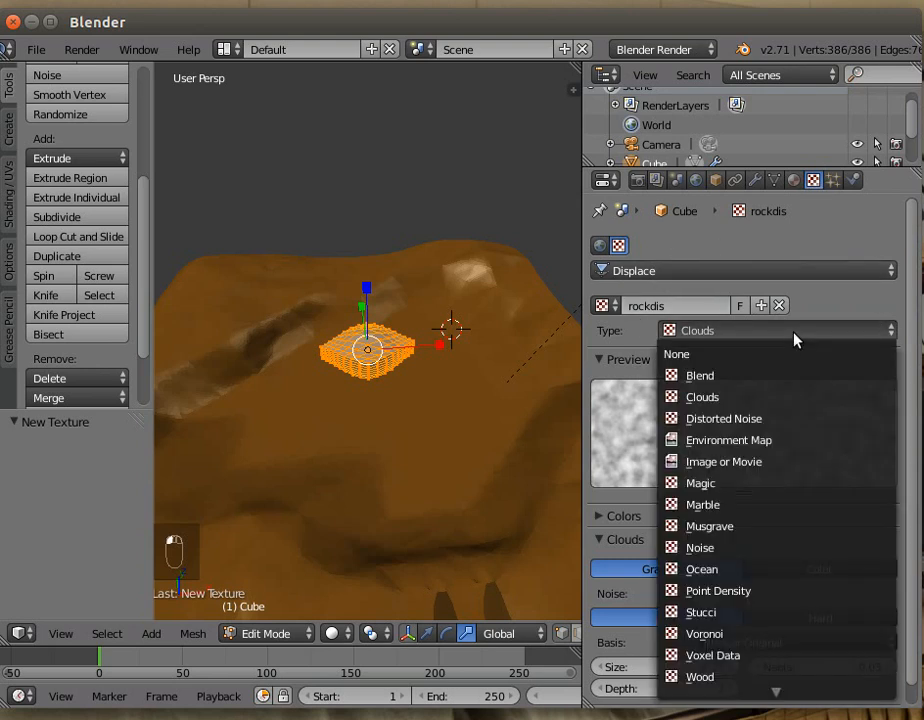
click(733, 507)
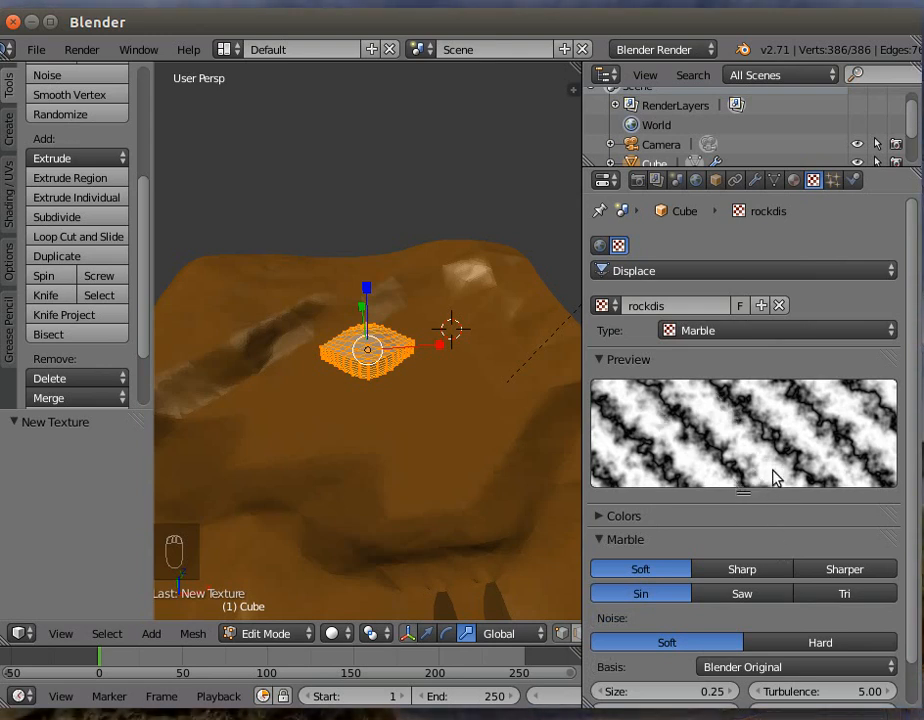
Step: Return to Object Mode and set the Displace modifier's strength to 0.400
click(757, 183)
click(250, 634)
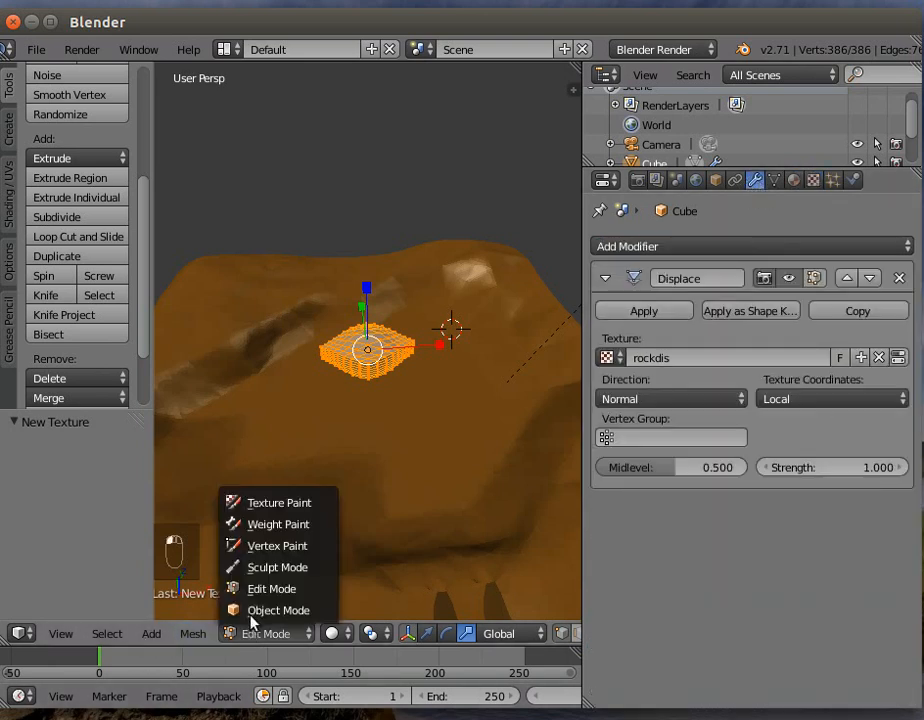
click(257, 611)
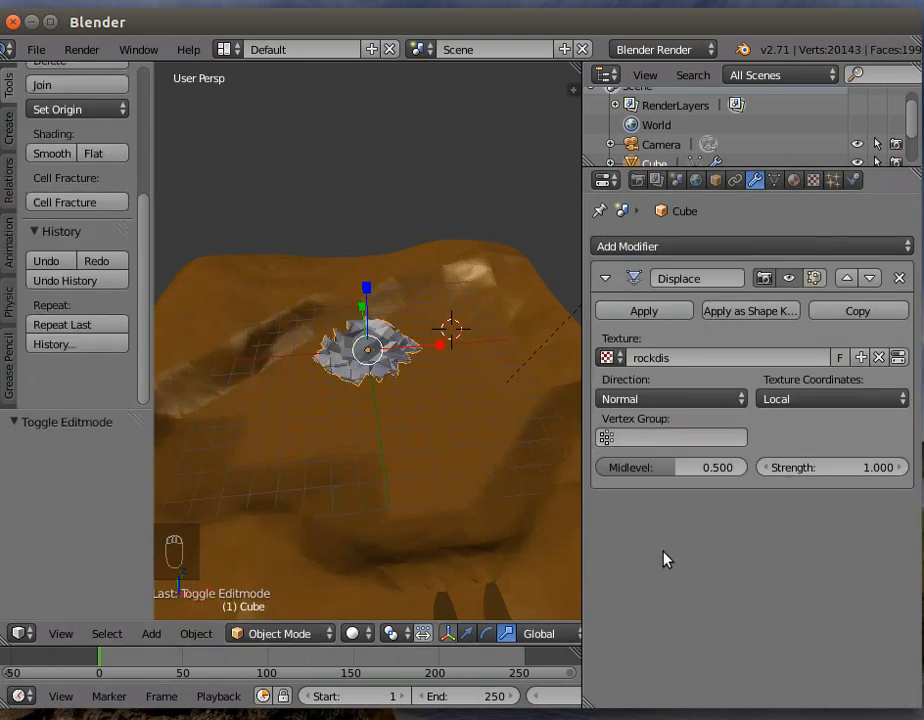
click(873, 466)
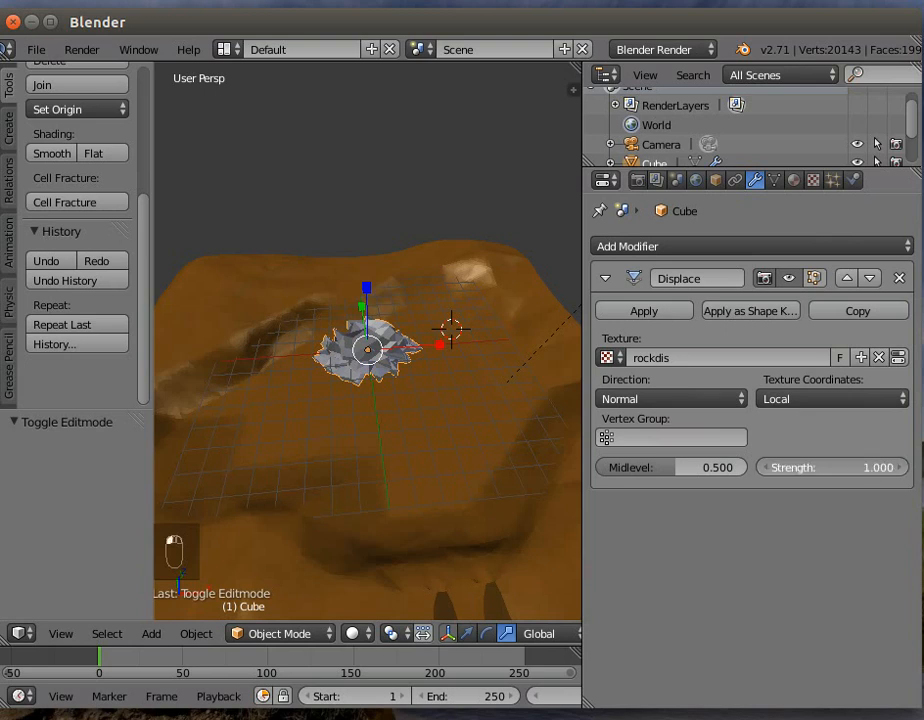
drag(873, 466, 813, 466)
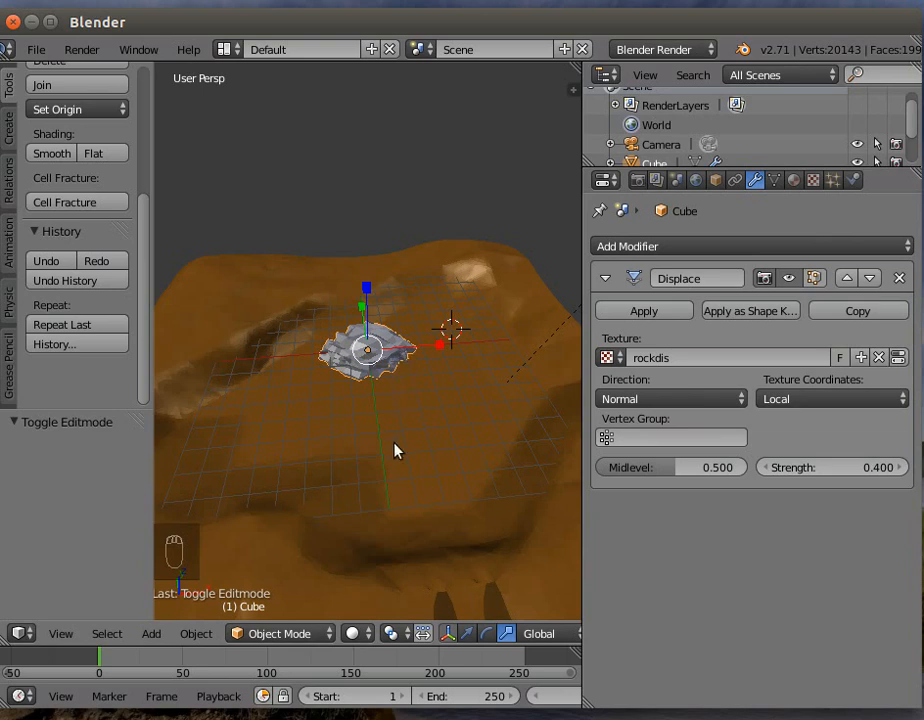
Step: Apply the Displace modifier to the rock and inspect its shape up close
middle_drag(394, 454, 349, 450)
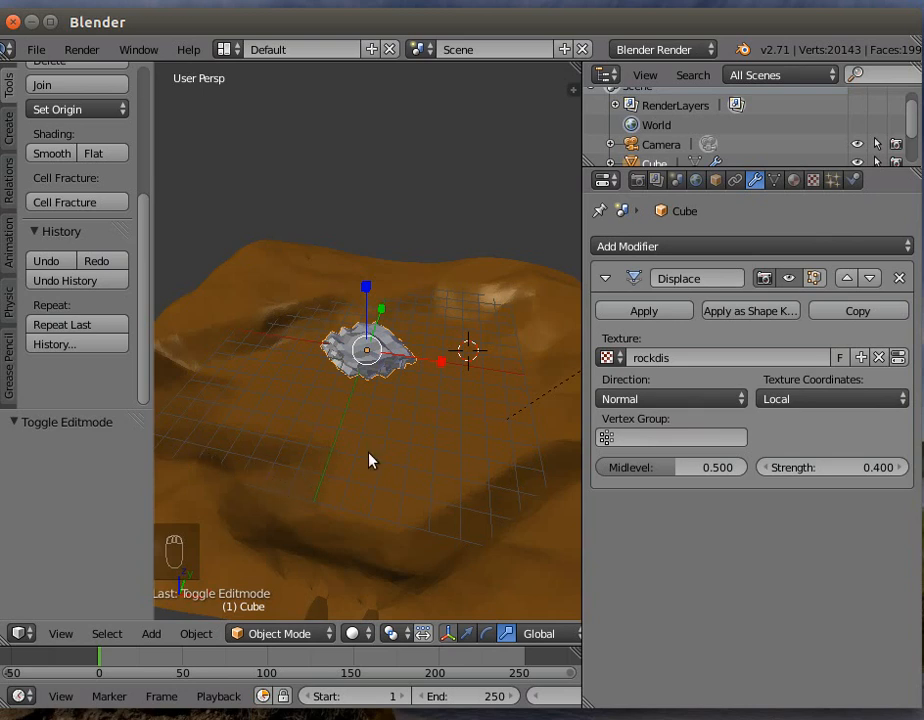
click(658, 311)
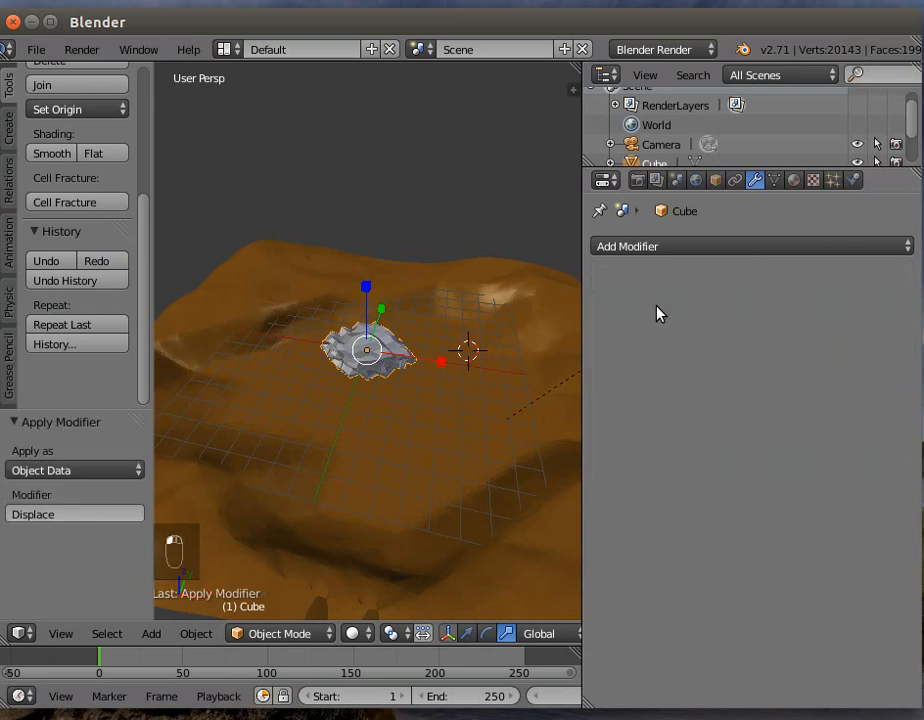
middle_drag(380, 518, 400, 497)
scroll(400, 497, up, 3)
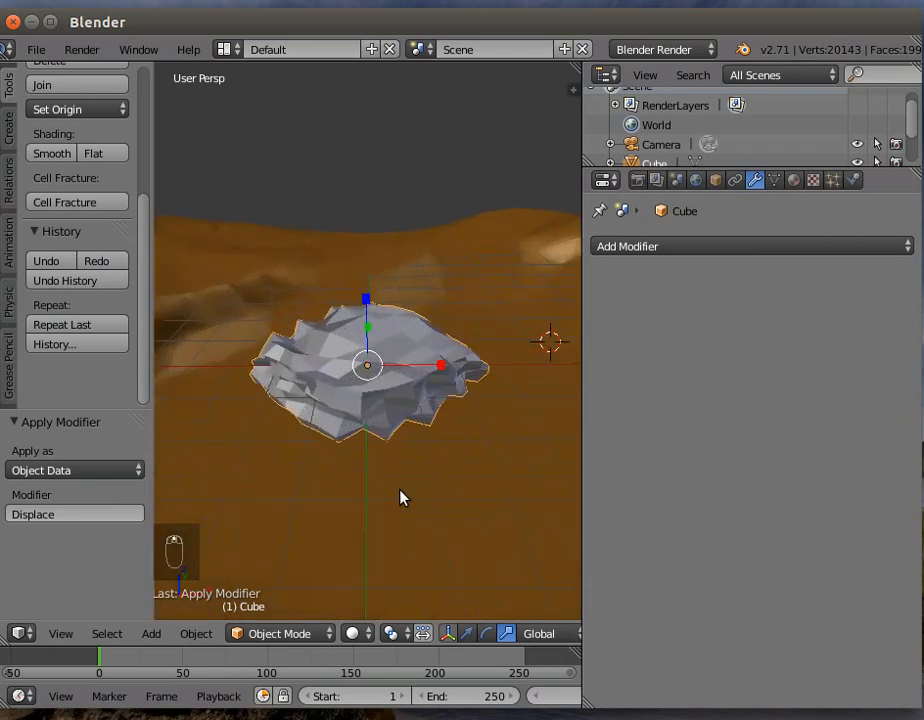
scroll(400, 497, down, 3)
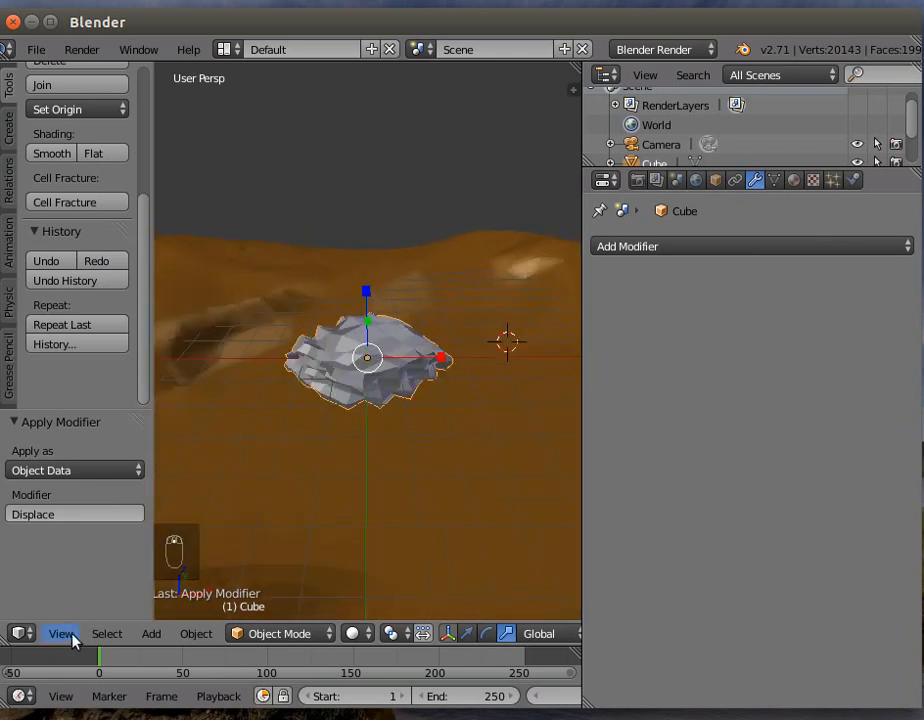
Step: In top view, move the rock slightly along negative X and along Y to the far side of the lake bed
click(66, 634)
click(70, 543)
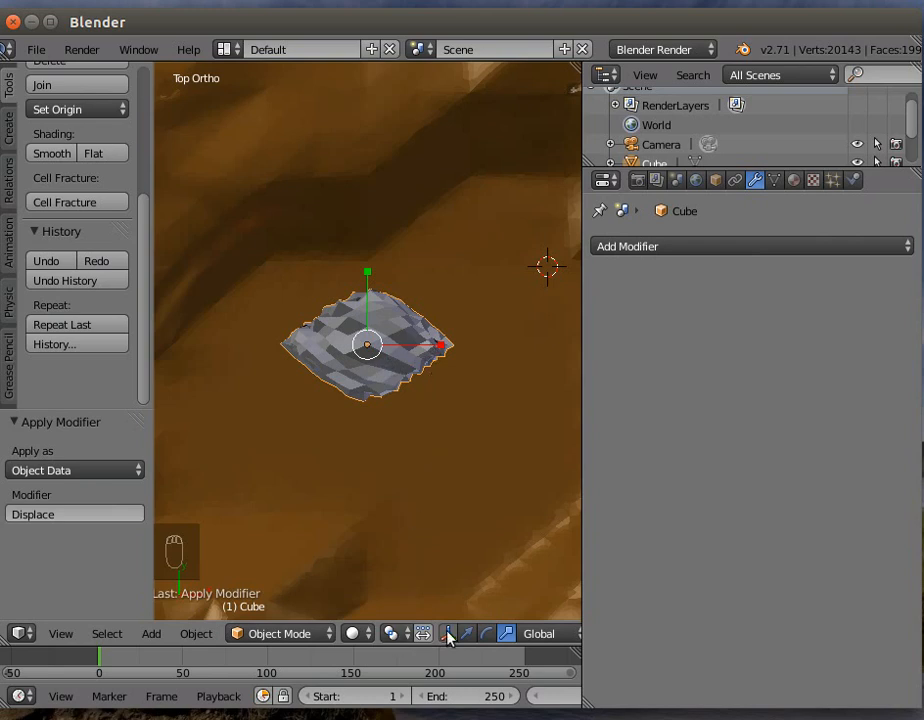
scroll(465, 527, down, 3)
scroll(465, 525, down, 3)
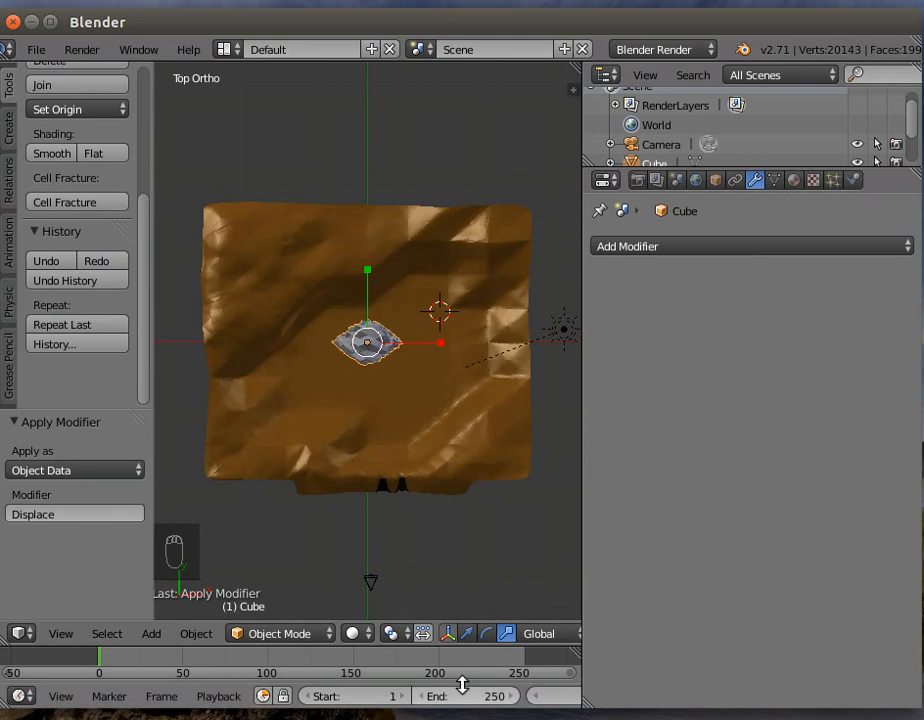
click(466, 634)
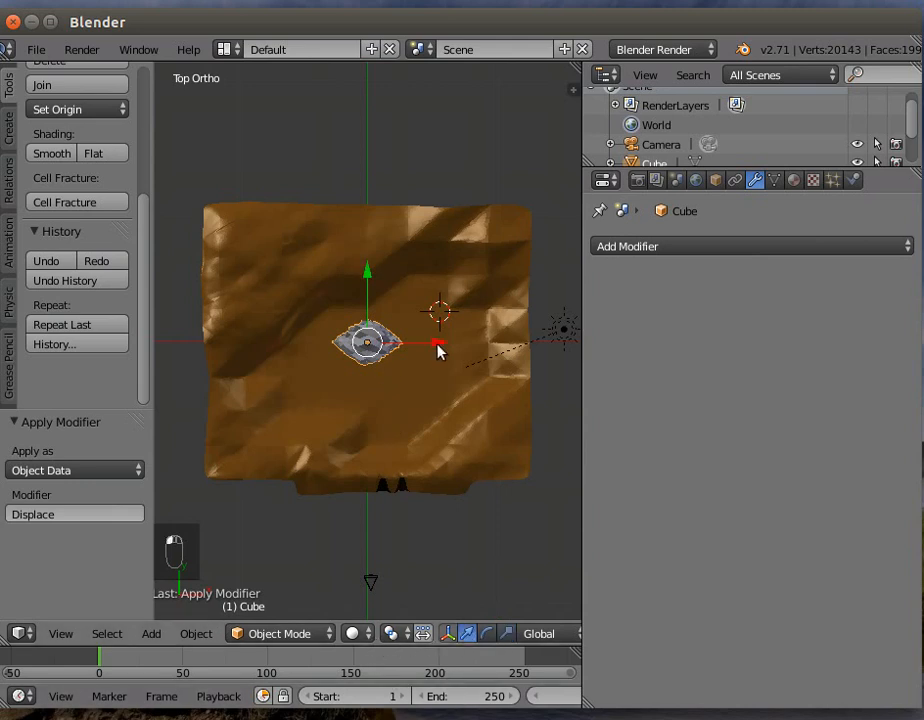
drag(437, 347, 433, 346)
drag(364, 275, 367, 214)
drag(367, 214, 367, 235)
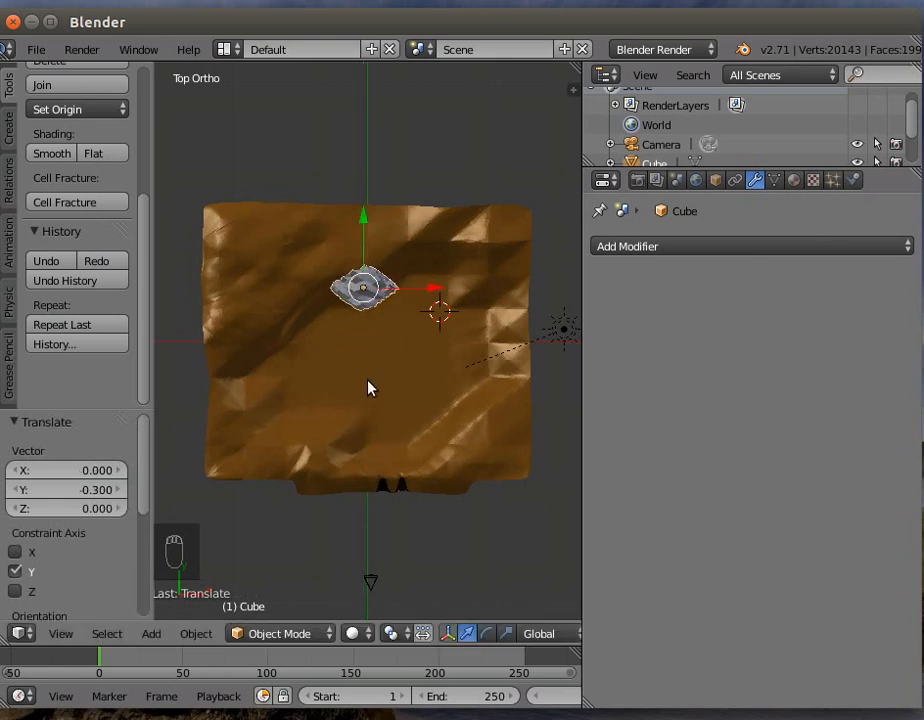
Step: Switch back to perspective view and lower the rock about 0.71 units along Z into the terrain
key(KP_5)
middle_drag(367, 386, 368, 251)
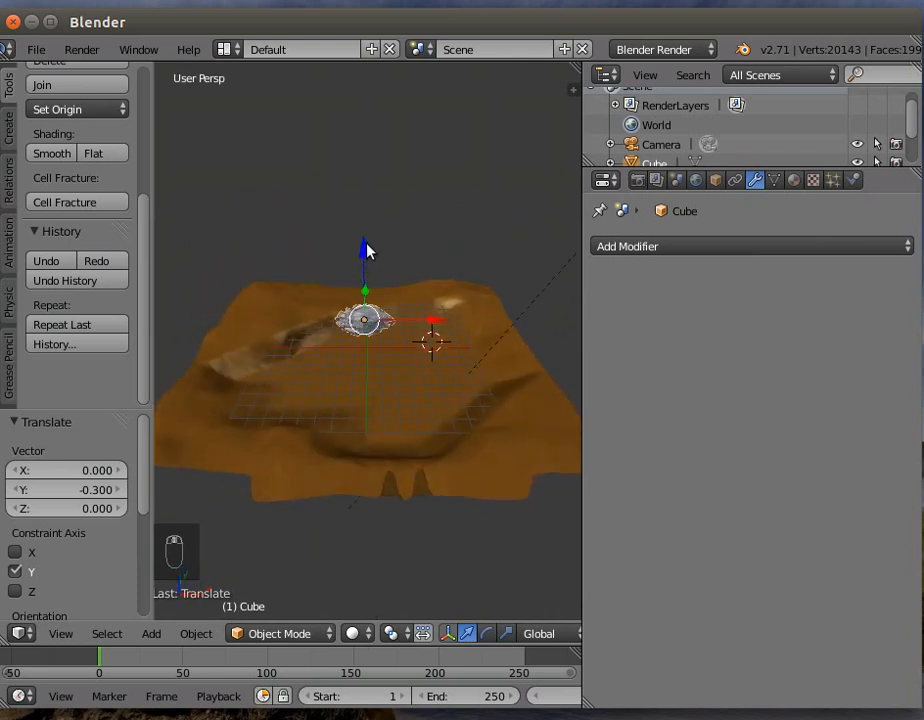
drag(366, 251, 367, 258)
Step: Stretch the rock by about 1.44 along the X axis and rotate it about -22.8° around Z
middle_drag(377, 361, 330, 429)
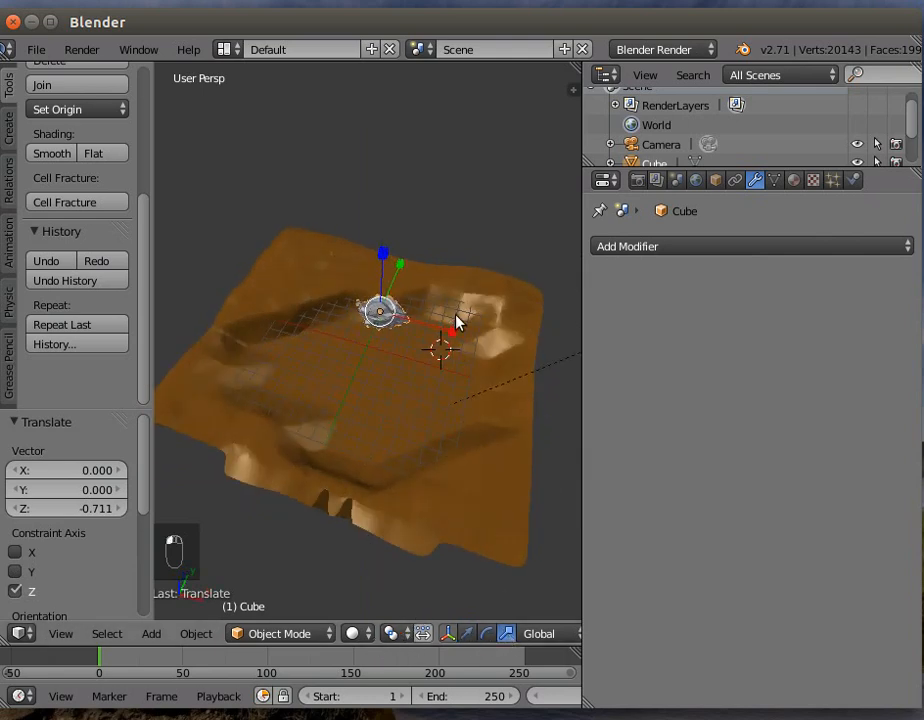
key(s)
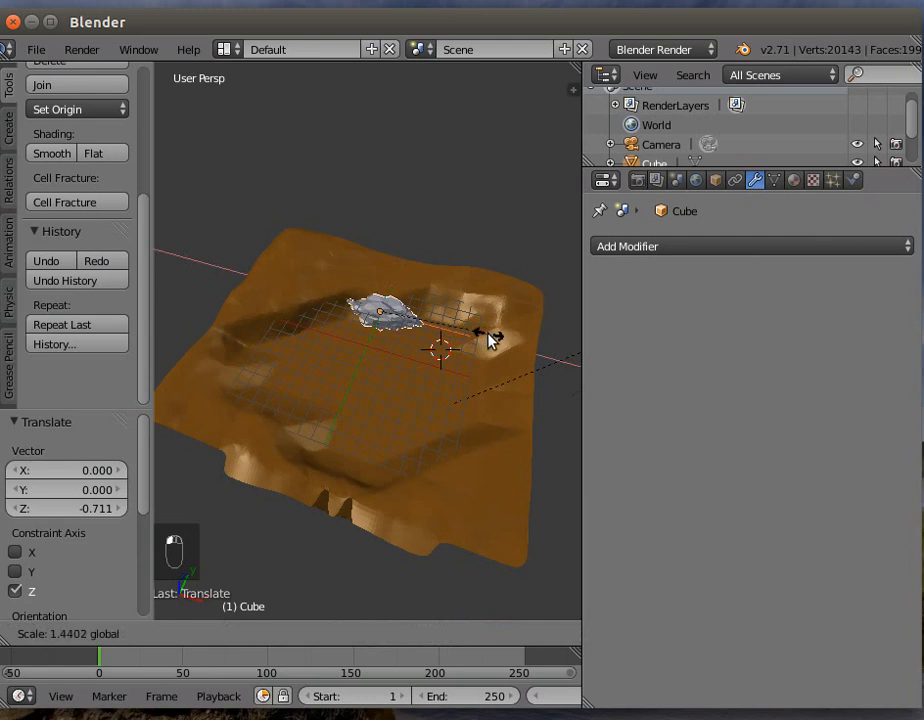
click(492, 340)
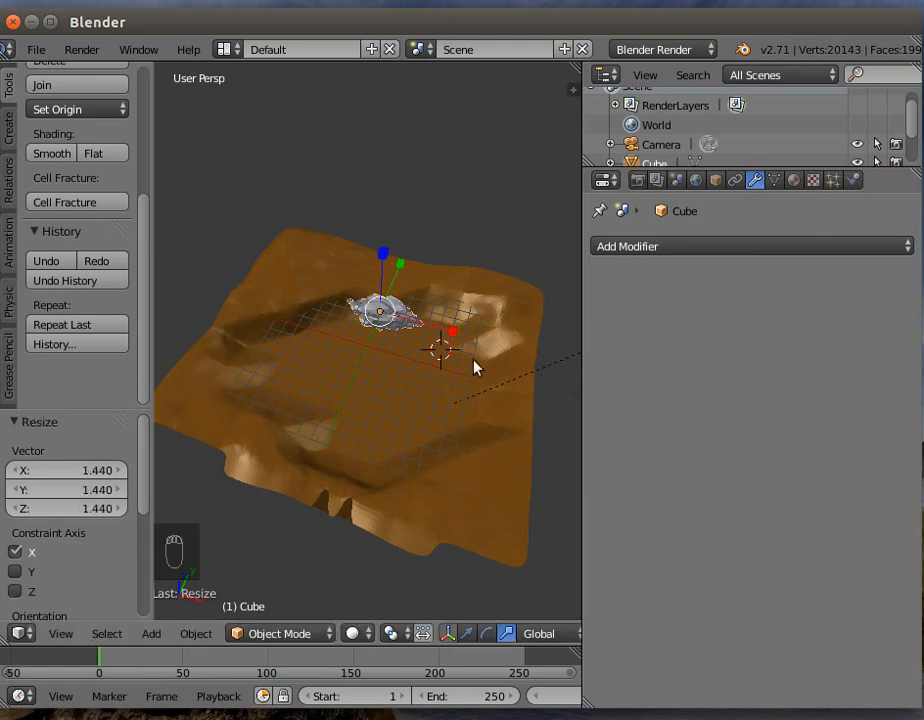
click(482, 634)
mouse_move(421, 377)
mouse_down()
mouse_move(406, 375)
mouse_move(398, 384)
mouse_move(406, 389)
mouse_up()
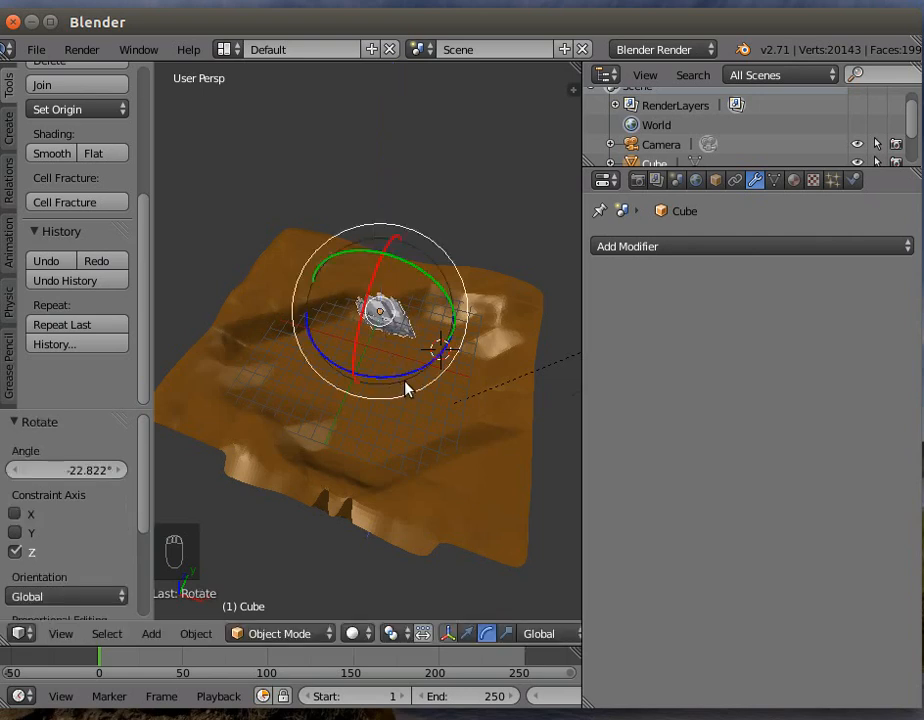
Step: Reposition the rock along the X and Y axes and raise it about 0.55 units along Z
click(467, 634)
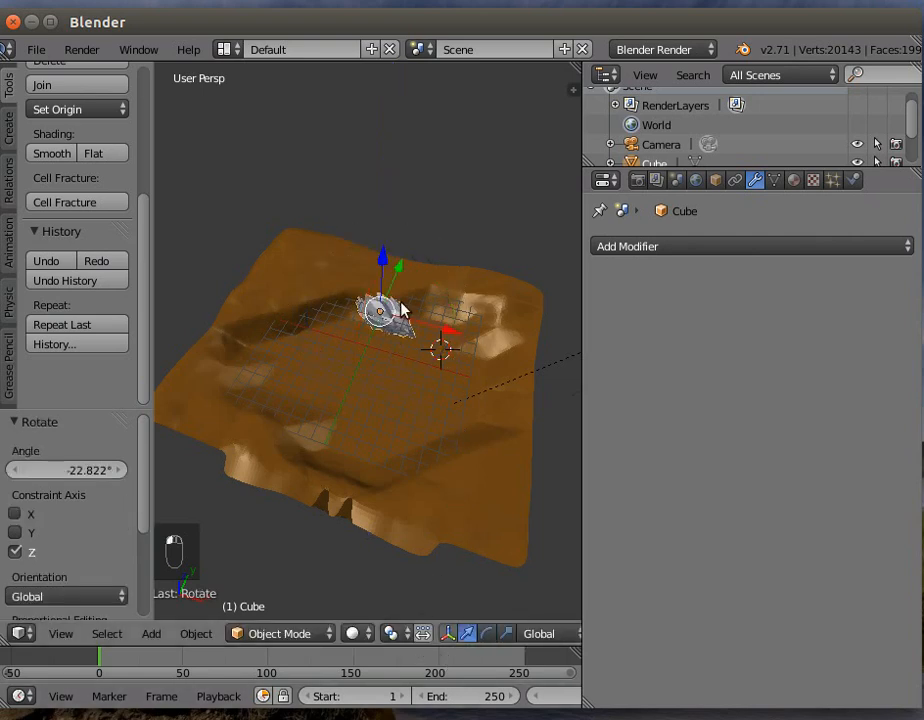
drag(447, 336, 465, 338)
drag(410, 276, 390, 270)
middle_drag(363, 365, 396, 285)
drag(379, 274, 376, 266)
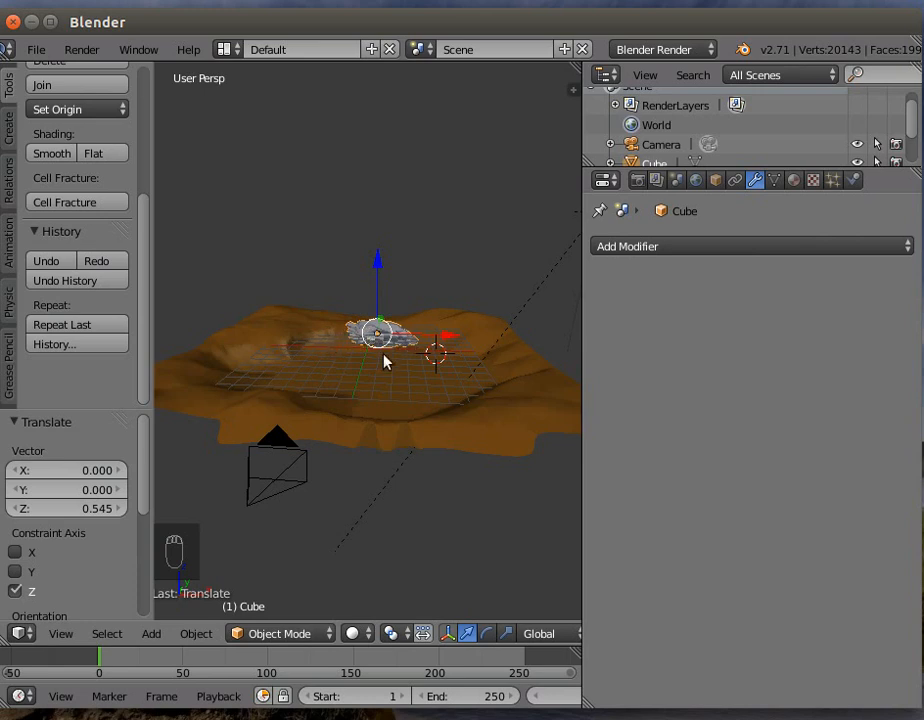
Step: Rotate the rock about -16.2° around the Z axis
middle_drag(444, 566, 402, 544)
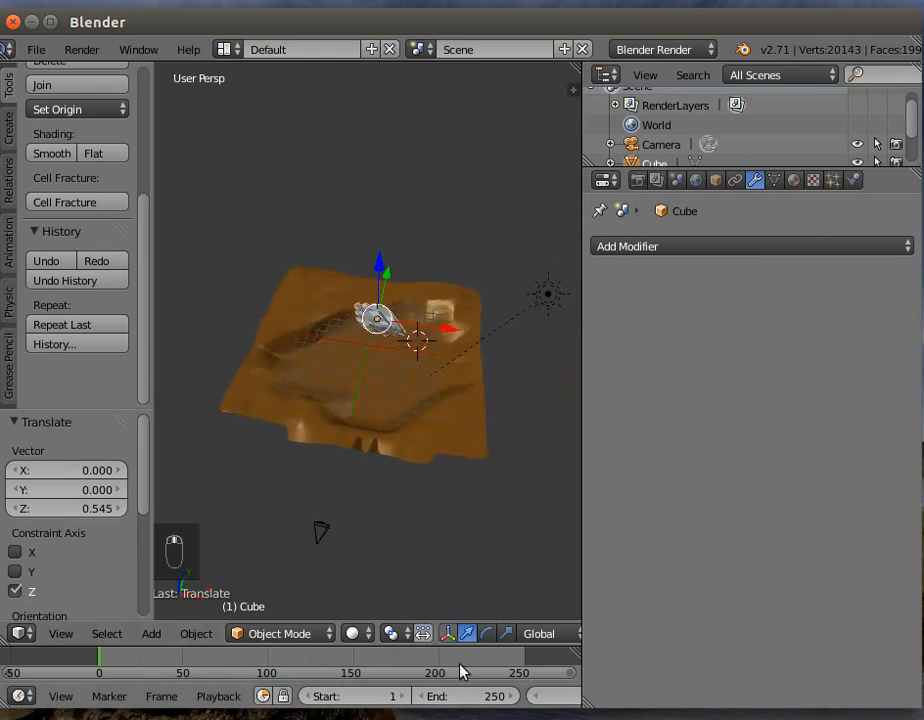
click(486, 633)
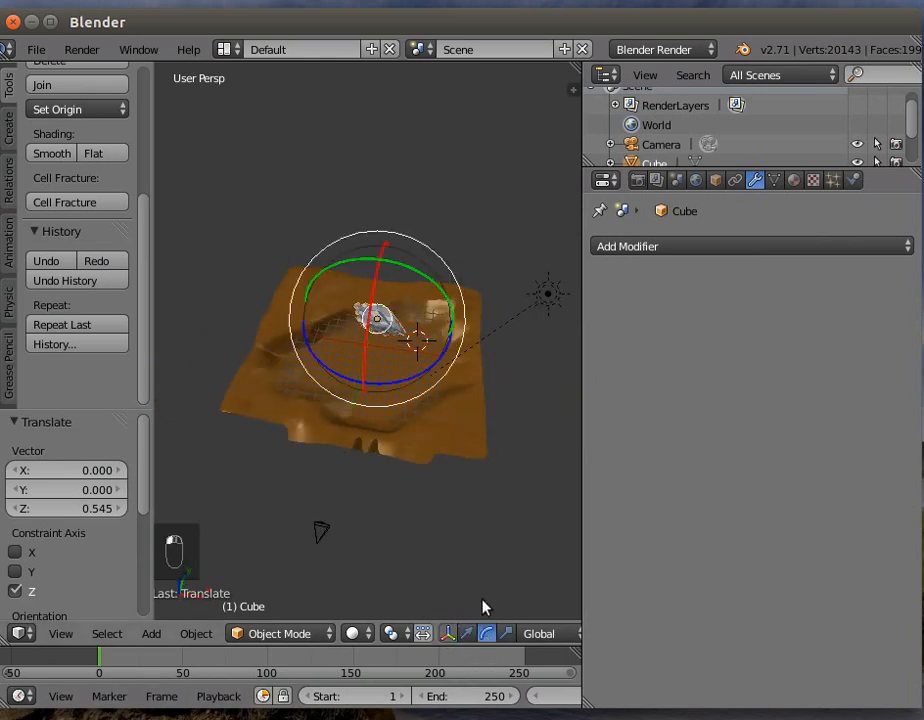
click(406, 385)
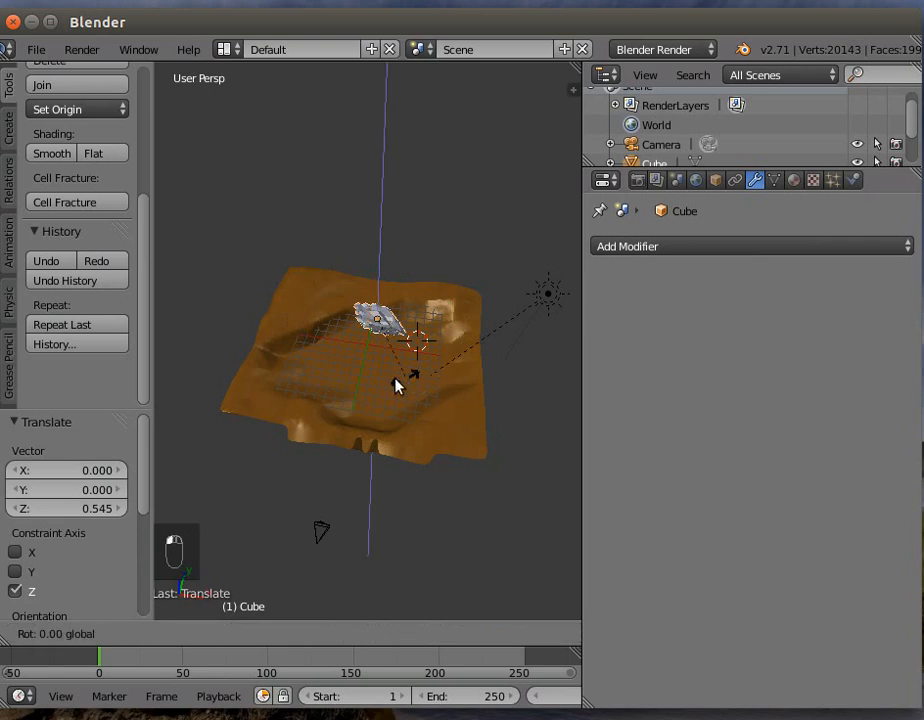
click(390, 382)
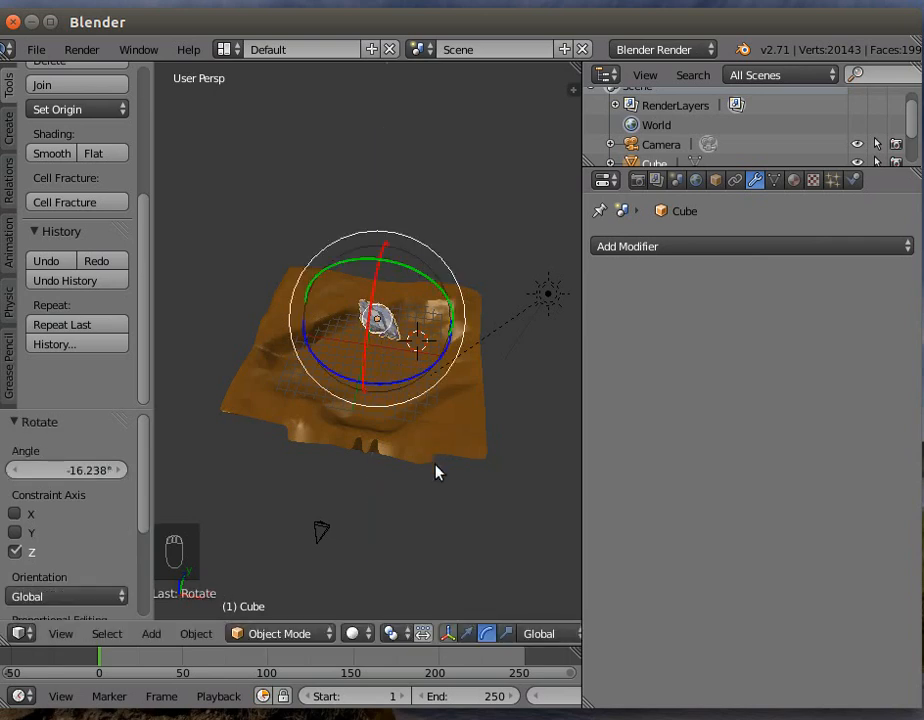
Step: Move the rock about -1.04 along X and -0.18 along Z, and check its placement through the camera
click(468, 634)
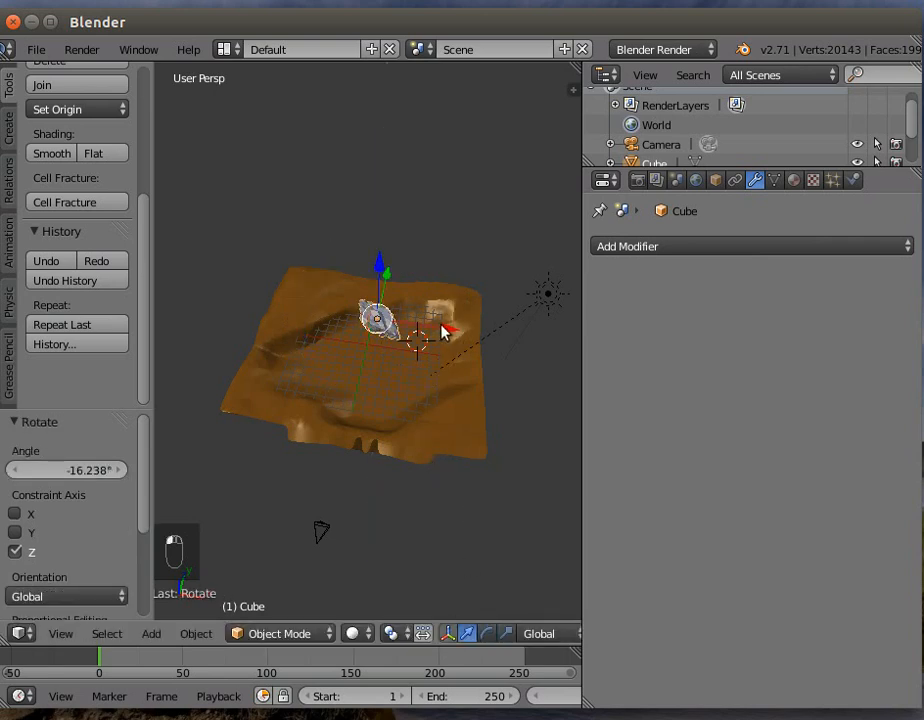
click(443, 329)
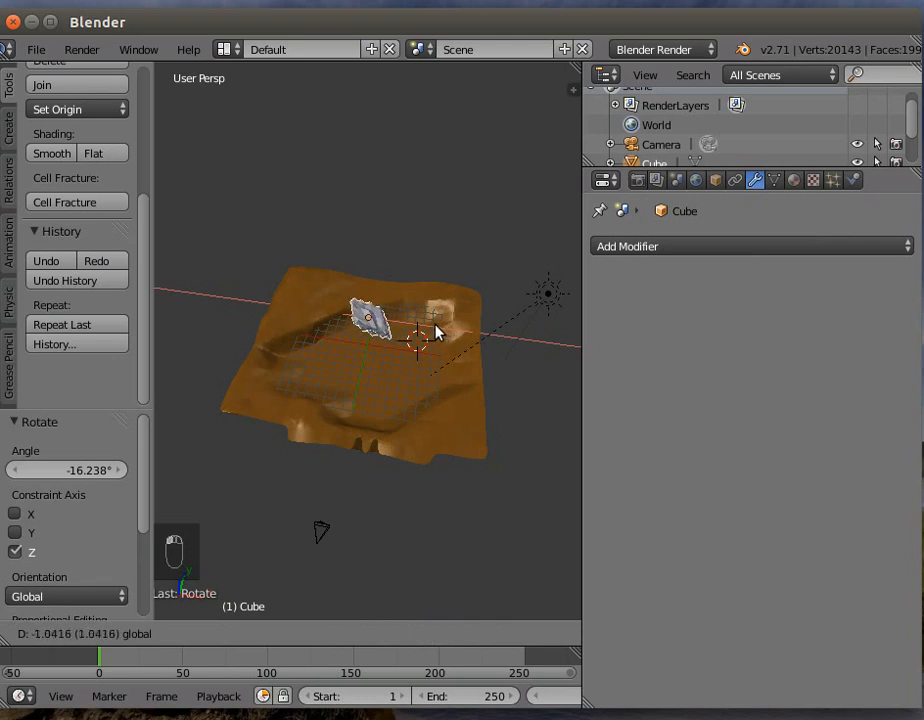
click(437, 328)
click(366, 268)
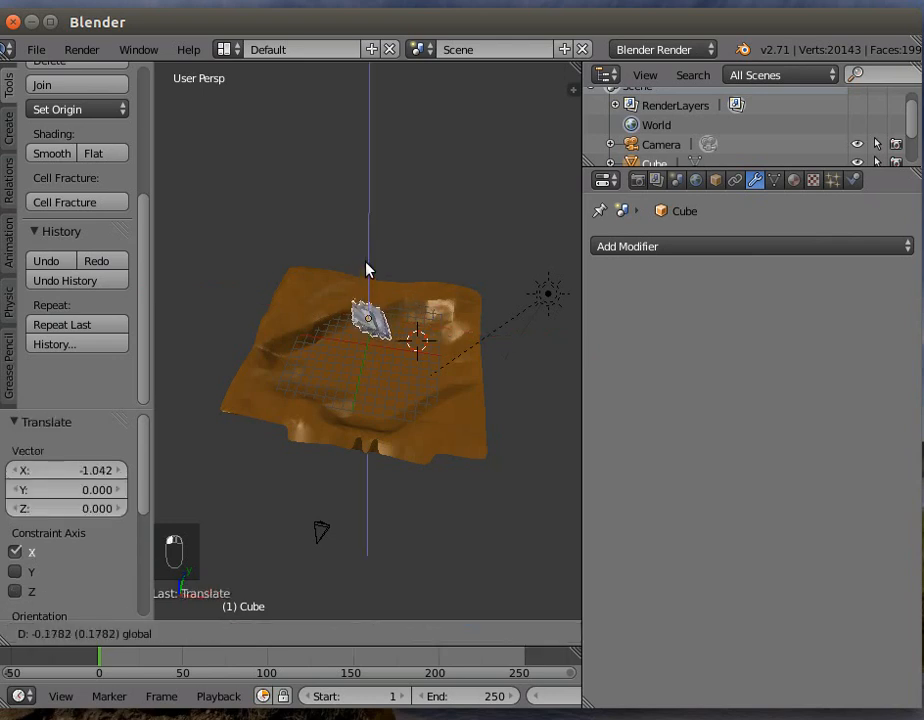
click(365, 276)
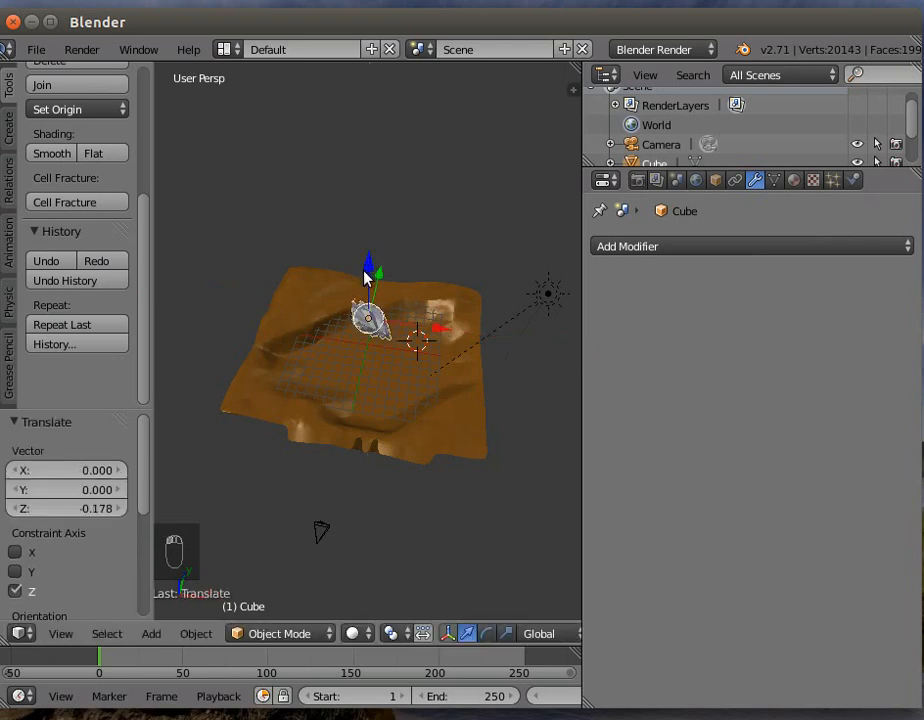
click(62, 634)
click(97, 566)
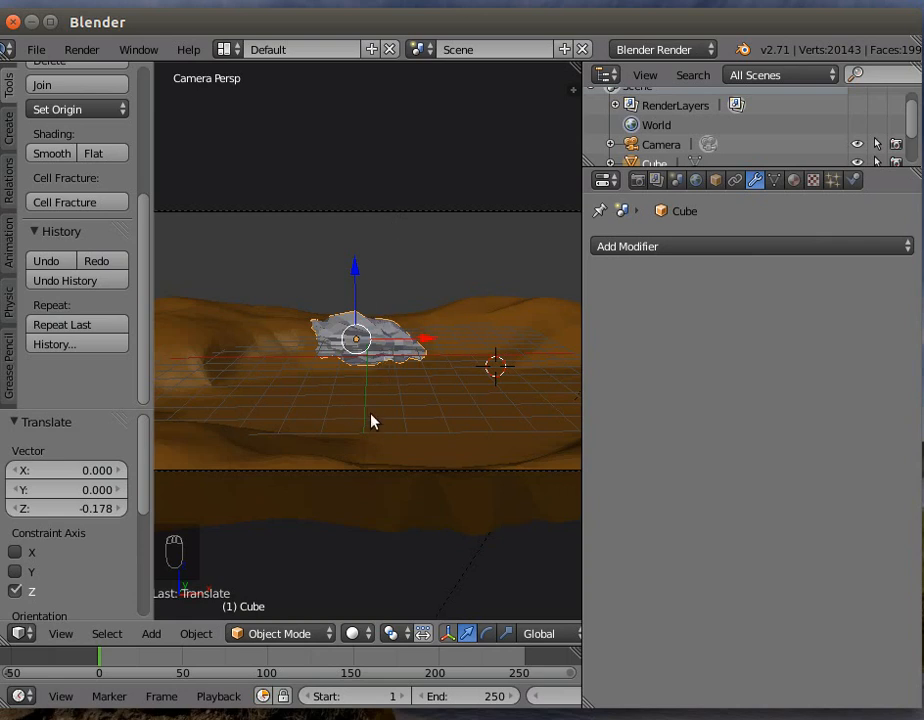
Step: Switch the rock to Sculpt Mode and choose the Crease brush
middle_drag(386, 353, 384, 415)
scroll(375, 430, up, 3)
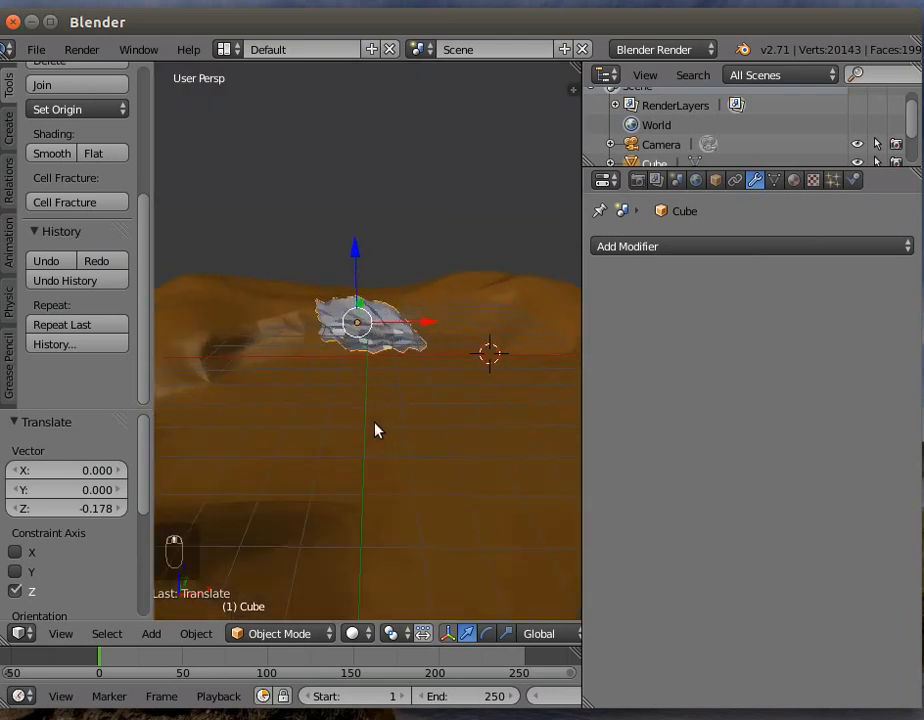
scroll(375, 430, up, 5)
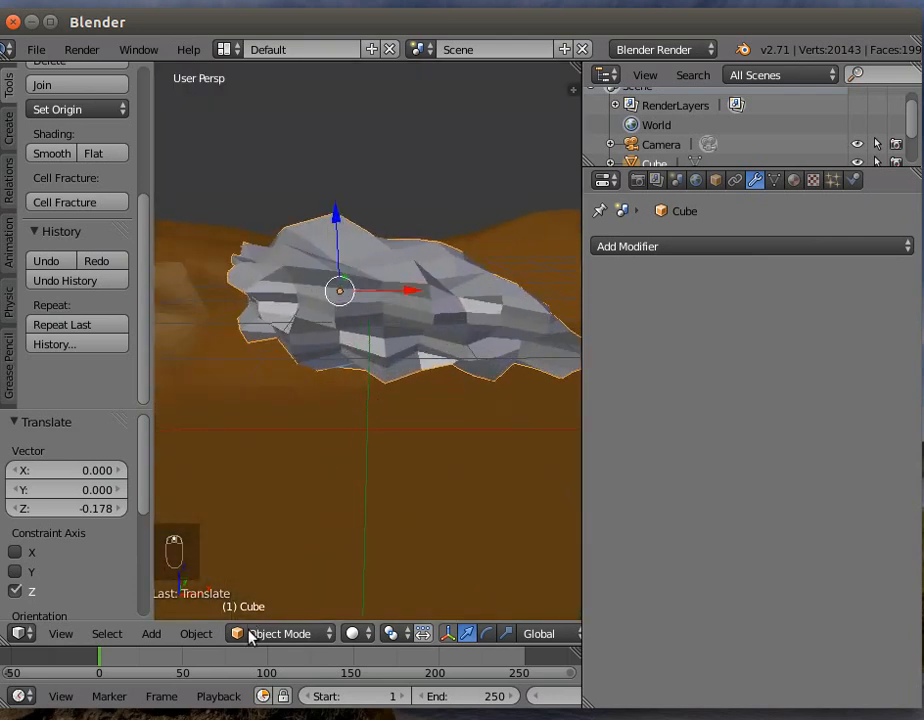
click(262, 633)
click(280, 565)
mouse_move(387, 485)
middle_down()
mouse_move(351, 516)
mouse_move(392, 499)
mouse_move(388, 489)
middle_up()
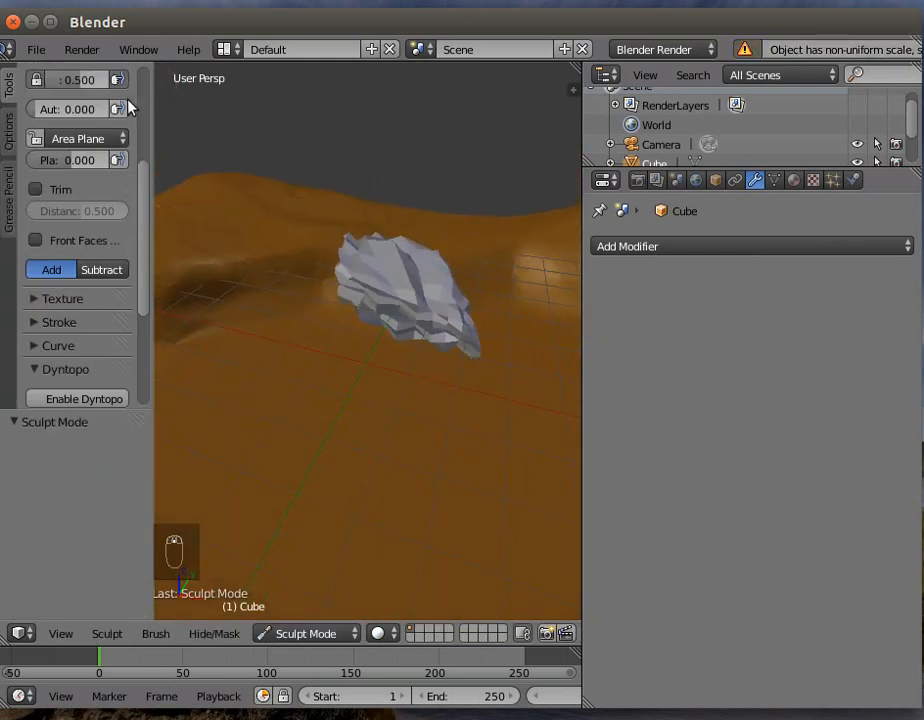
scroll(120, 160, up, 5)
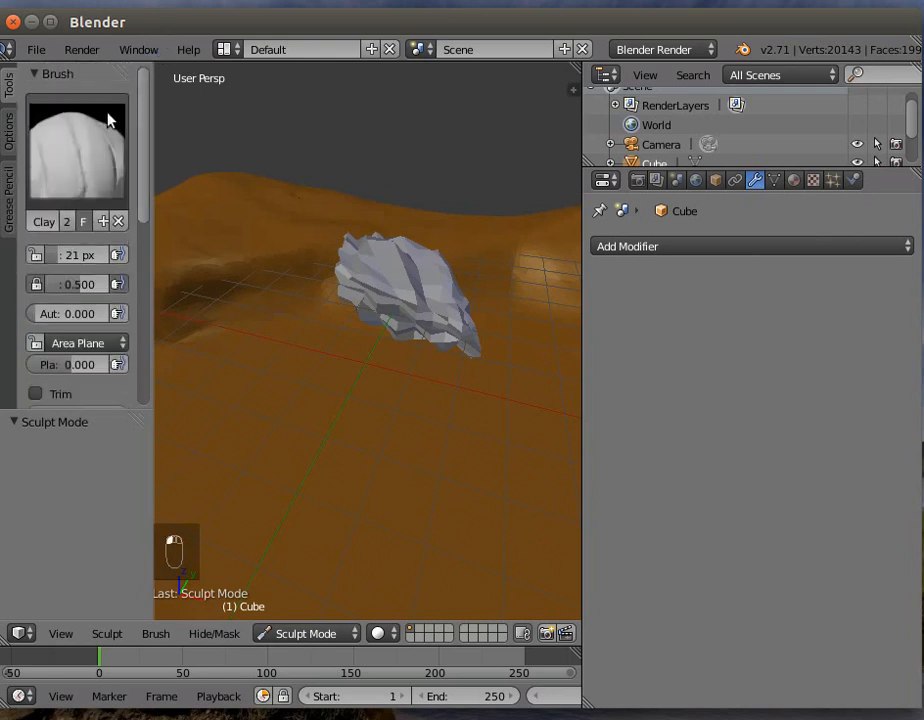
click(107, 118)
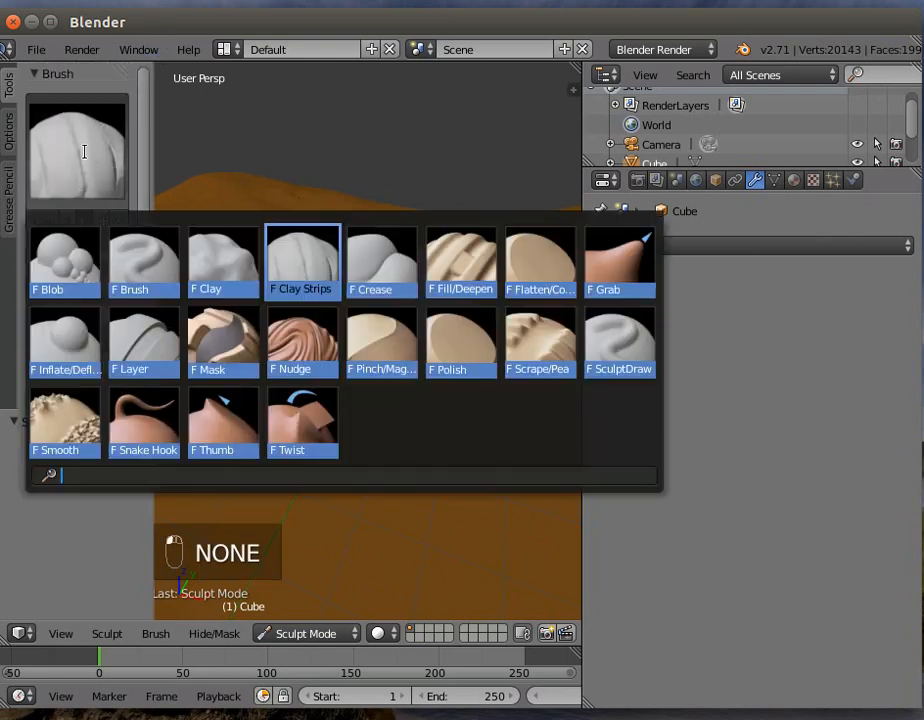
click(388, 258)
Step: Stroke the Crease brush over the rock's surface and look at the shape from several sides
mouse_move(435, 301)
mouse_down()
mouse_move(409, 299)
mouse_move(447, 305)
mouse_up()
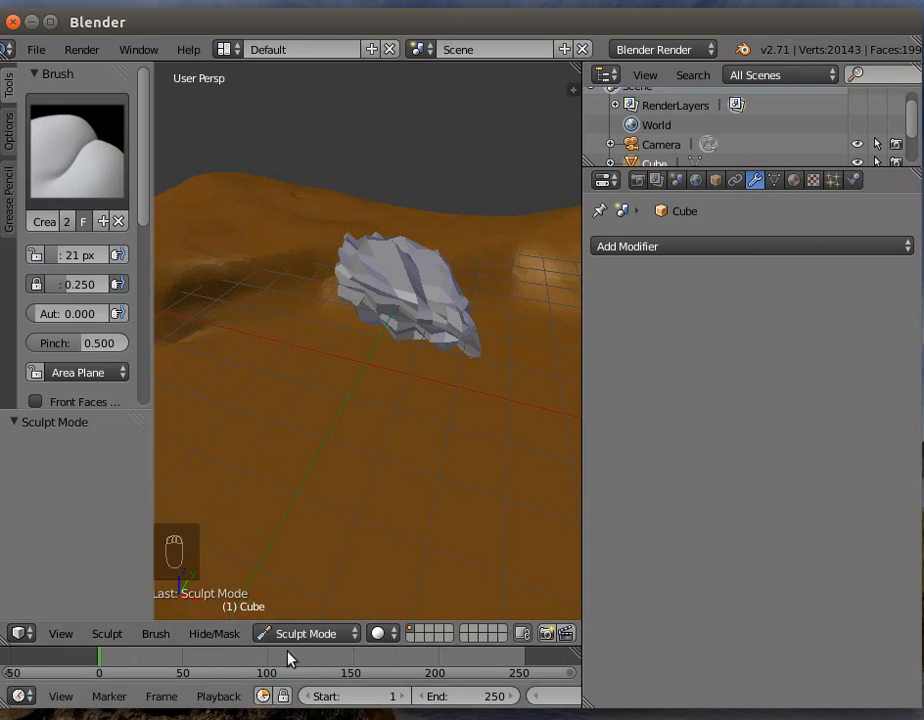
drag(435, 330, 424, 327)
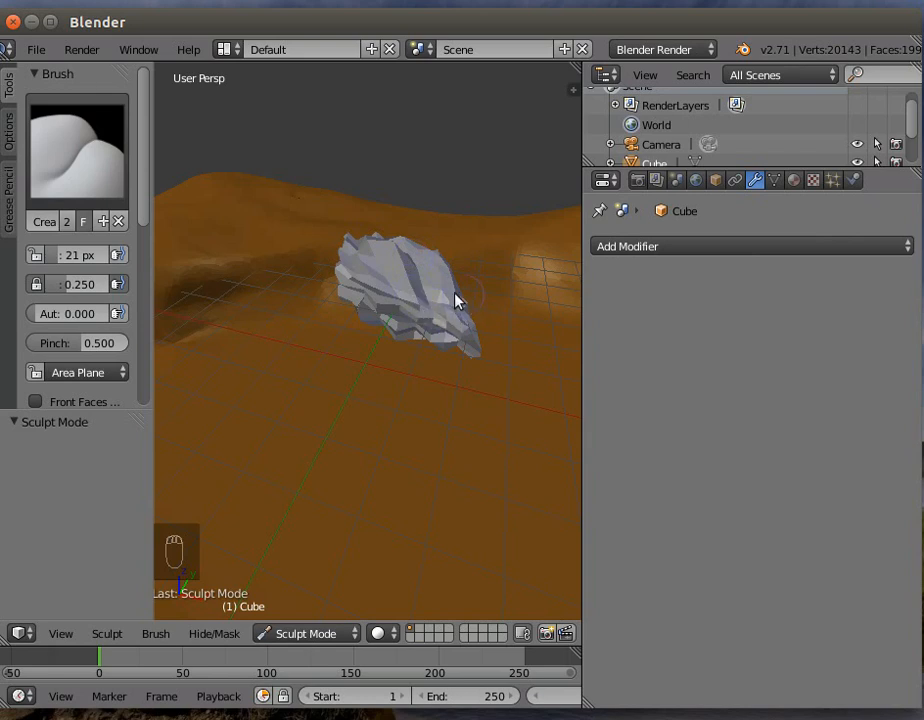
mouse_move(427, 369)
middle_down()
mouse_move(470, 278)
mouse_move(427, 344)
mouse_move(370, 363)
middle_up()
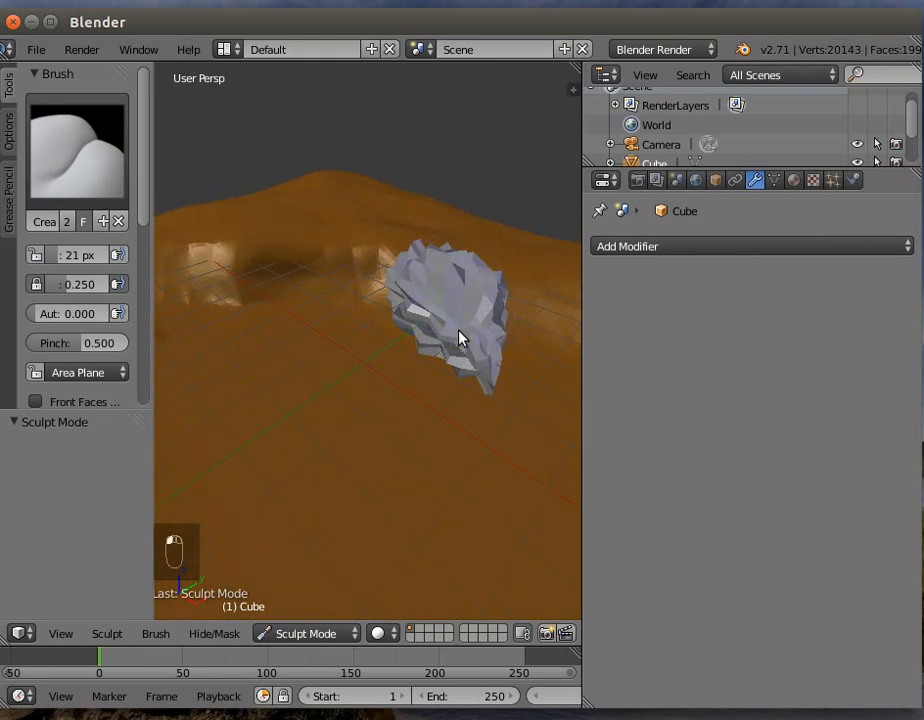
mouse_move(390, 408)
middle_down()
mouse_move(466, 406)
mouse_move(501, 382)
mouse_move(514, 357)
mouse_move(472, 384)
mouse_move(223, 392)
mouse_move(307, 408)
mouse_move(458, 406)
mouse_move(503, 400)
mouse_move(518, 386)
mouse_move(510, 371)
mouse_move(511, 380)
mouse_move(468, 398)
mouse_move(503, 371)
mouse_move(497, 386)
middle_up()
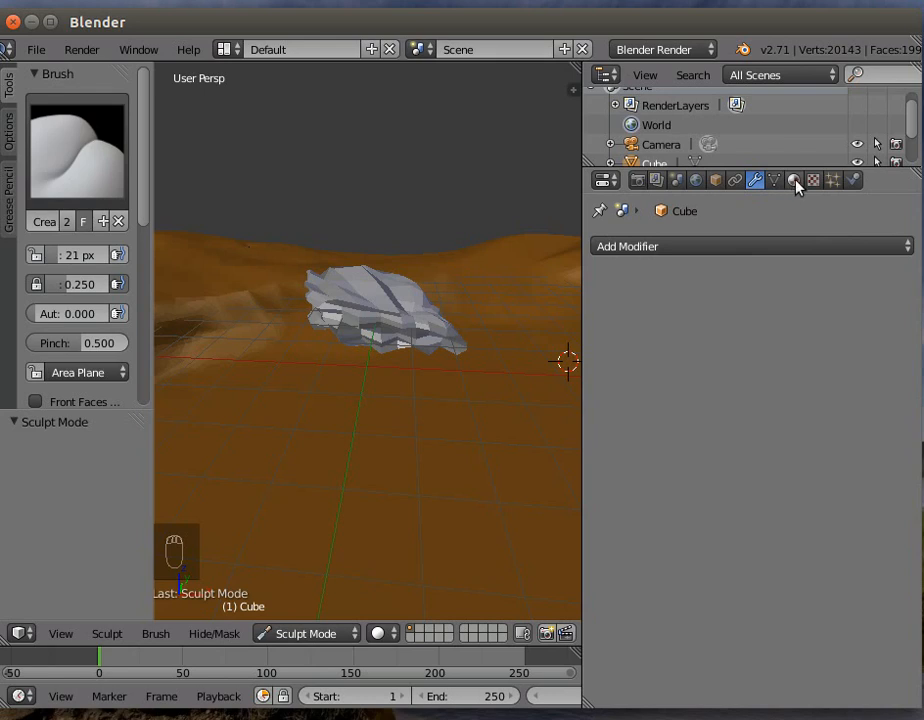
Step: Add a Subdivision Surface modifier to the rock, return to Object Mode and set its render subdivisions to 1
click(701, 246)
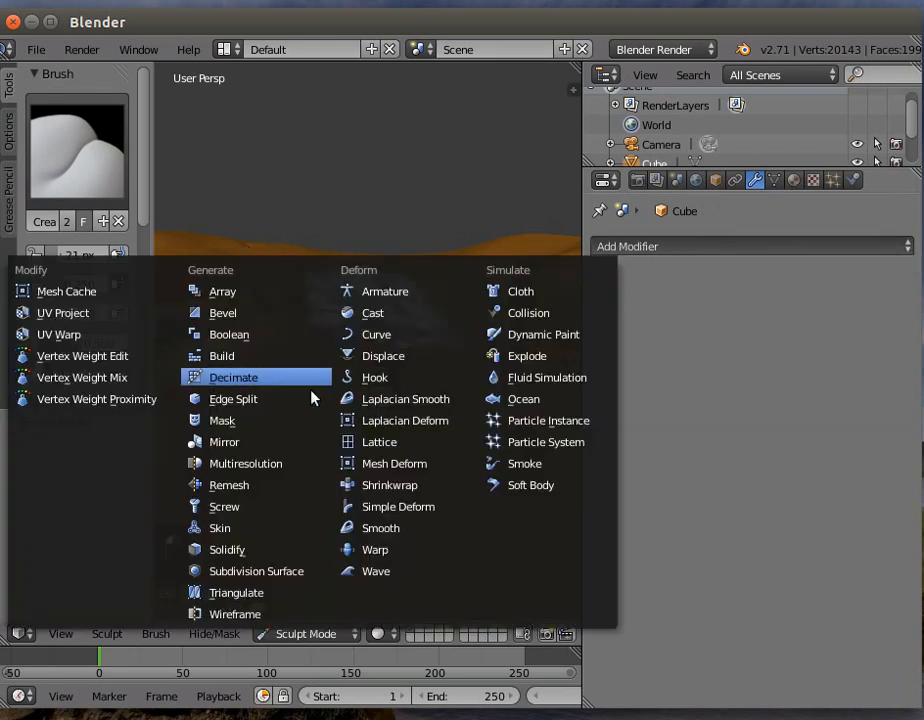
click(262, 571)
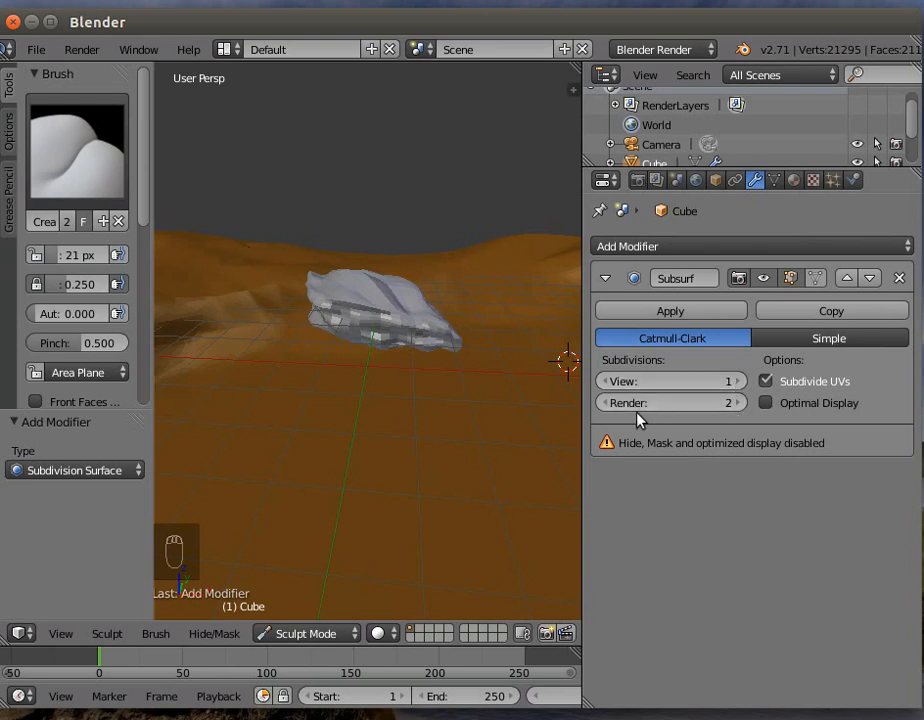
click(293, 634)
click(295, 611)
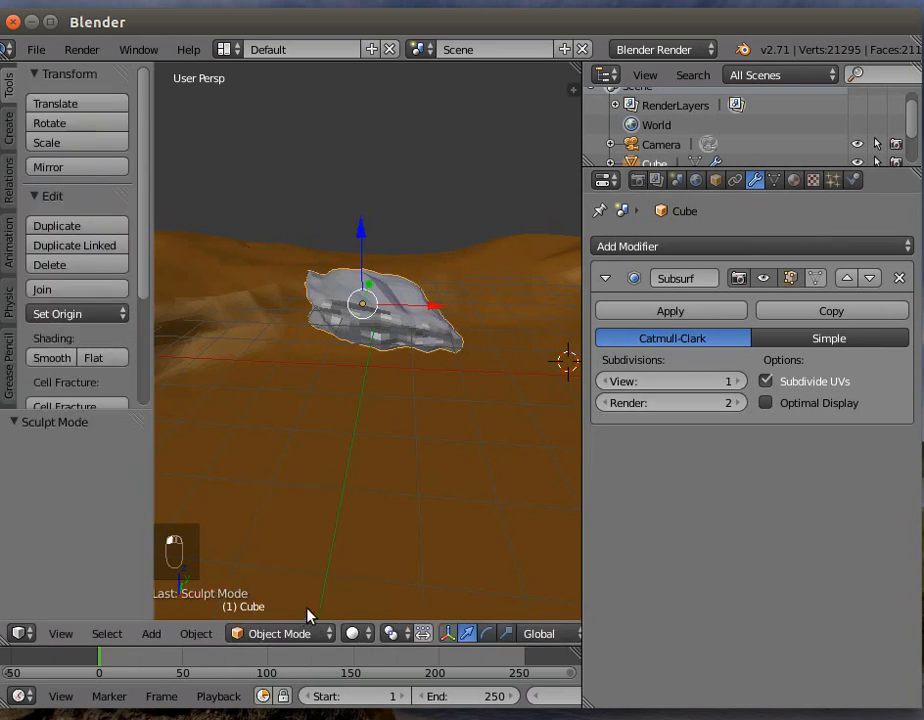
click(605, 404)
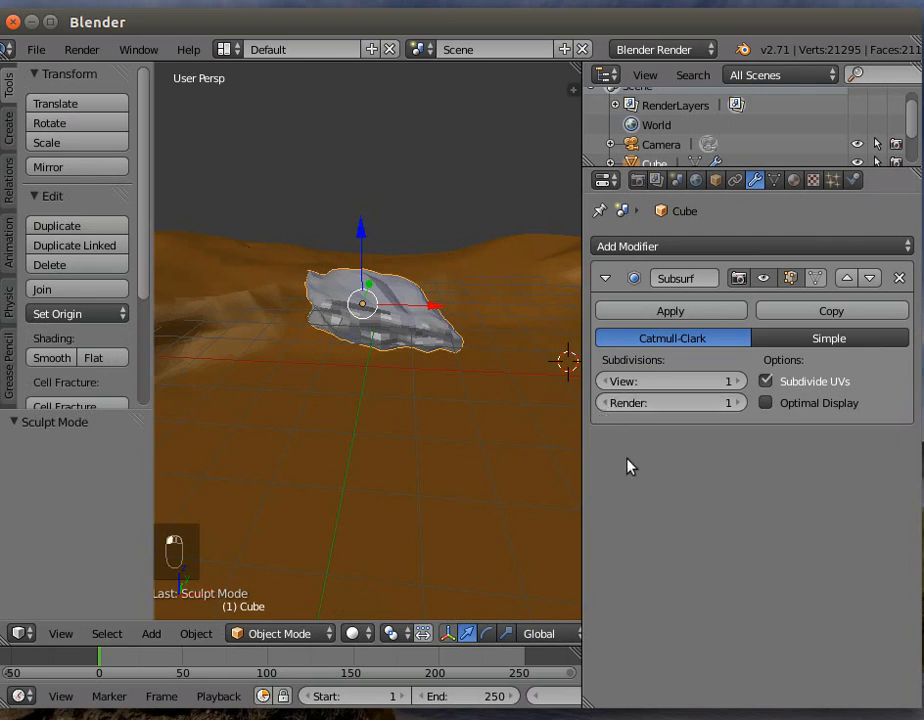
Step: Create a new material named rok1 for the rock and give it a light tan diffuse colour
click(795, 181)
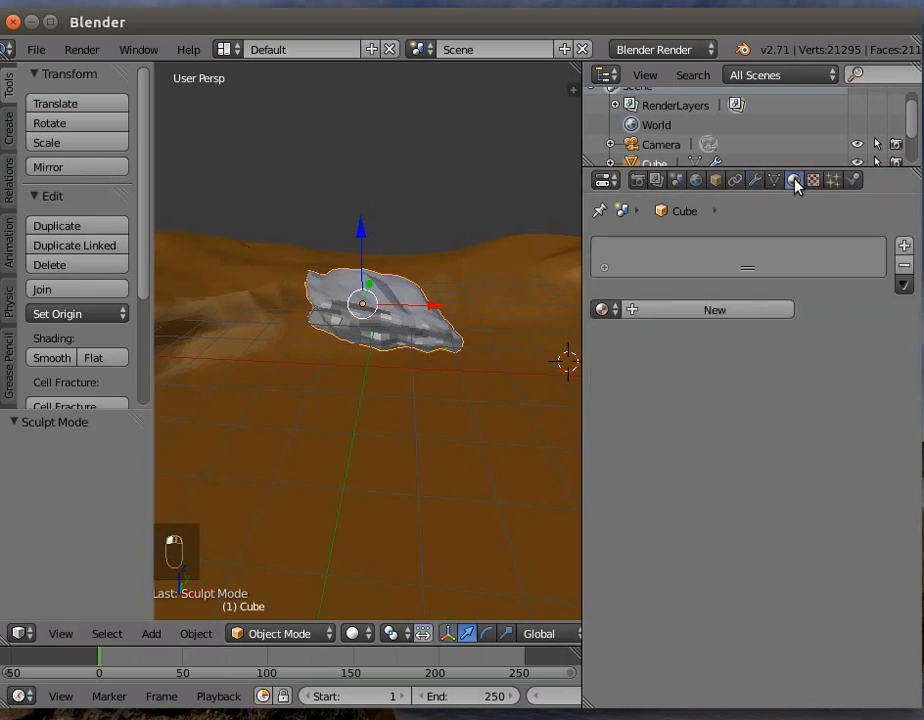
click(632, 312)
click(660, 309)
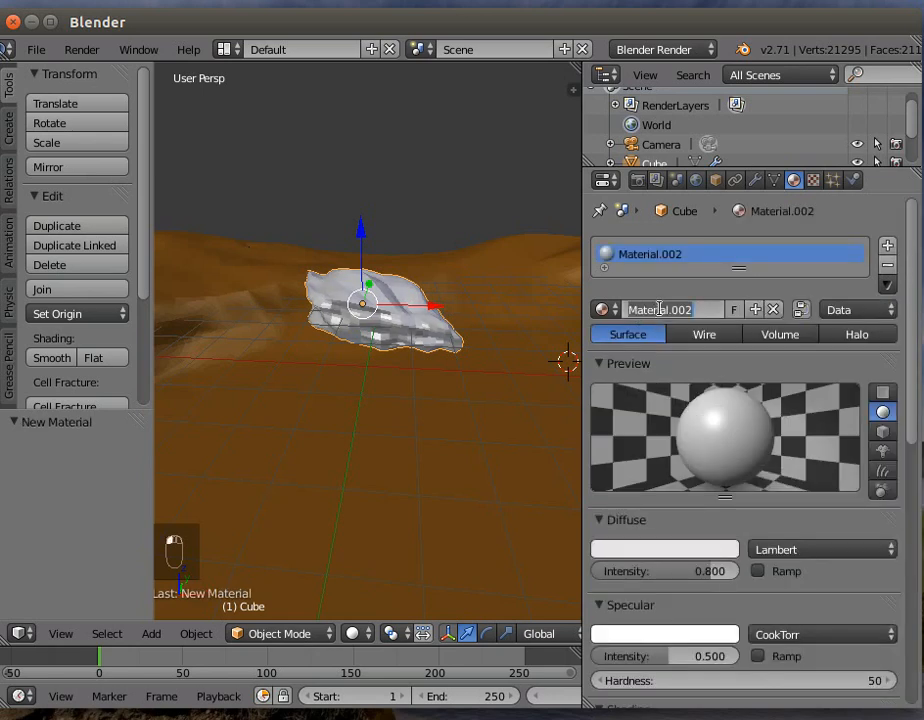
text(rok1)
key(Return)
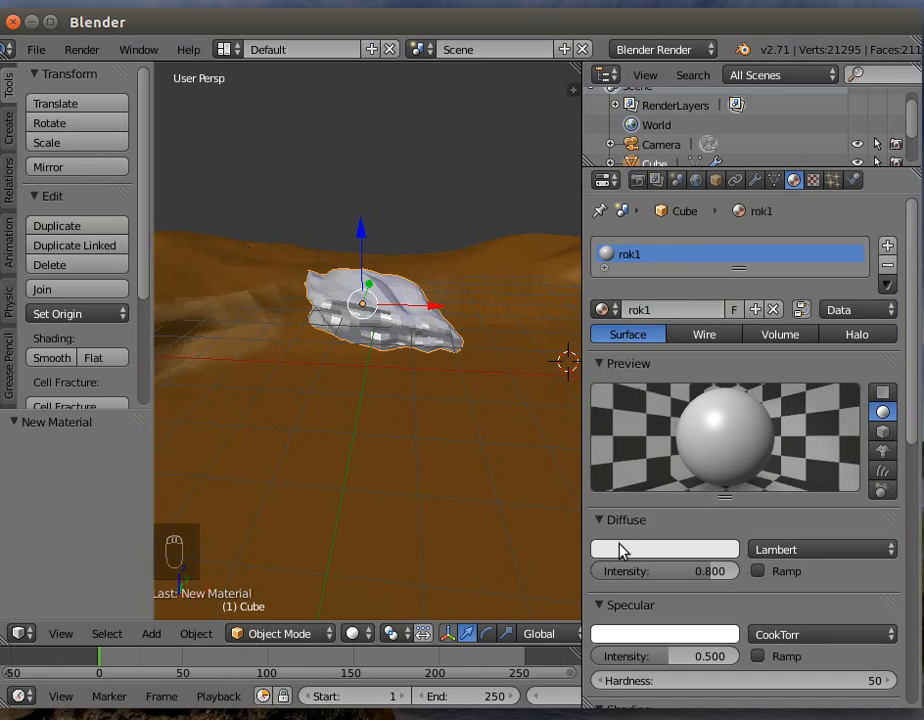
click(651, 557)
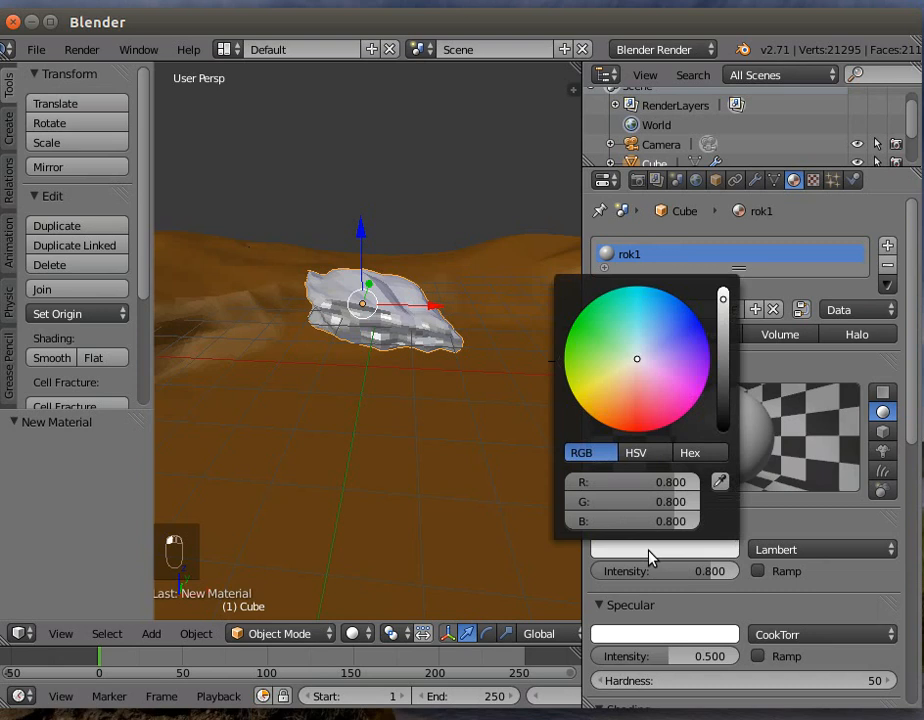
click(628, 388)
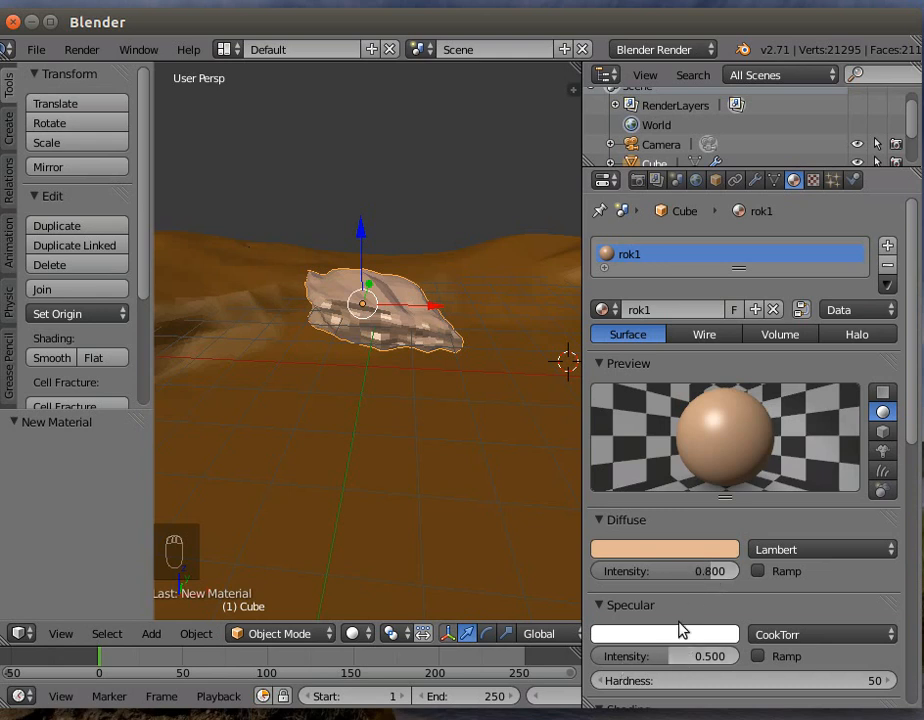
Step: Set the rok1 material's specular intensity to 0.199 and its hardness to 19
scroll(736, 602, down, 2)
drag(668, 619, 604, 619)
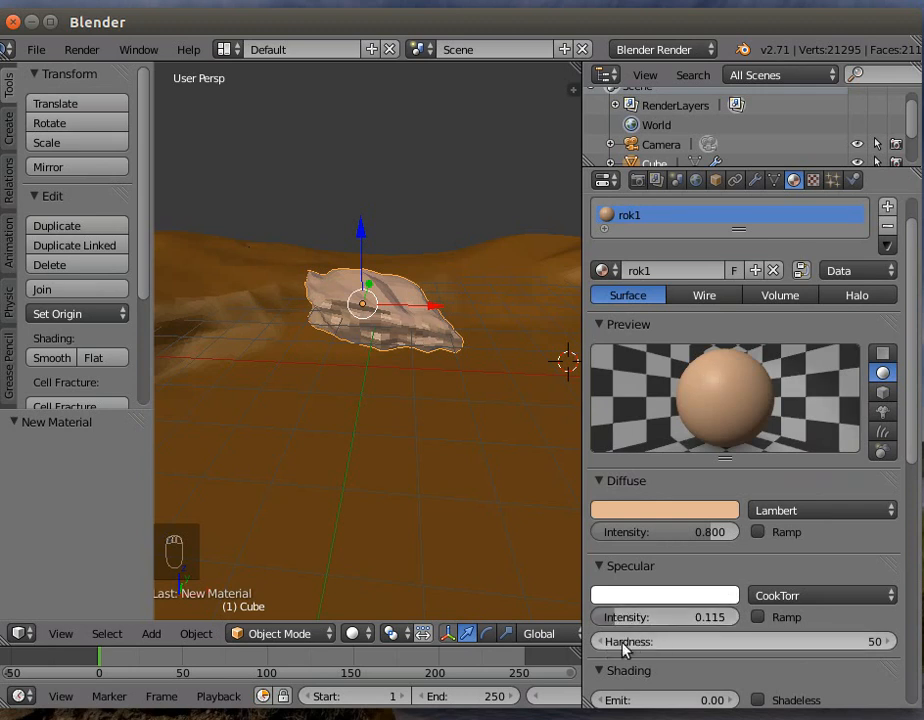
drag(793, 648, 767, 635)
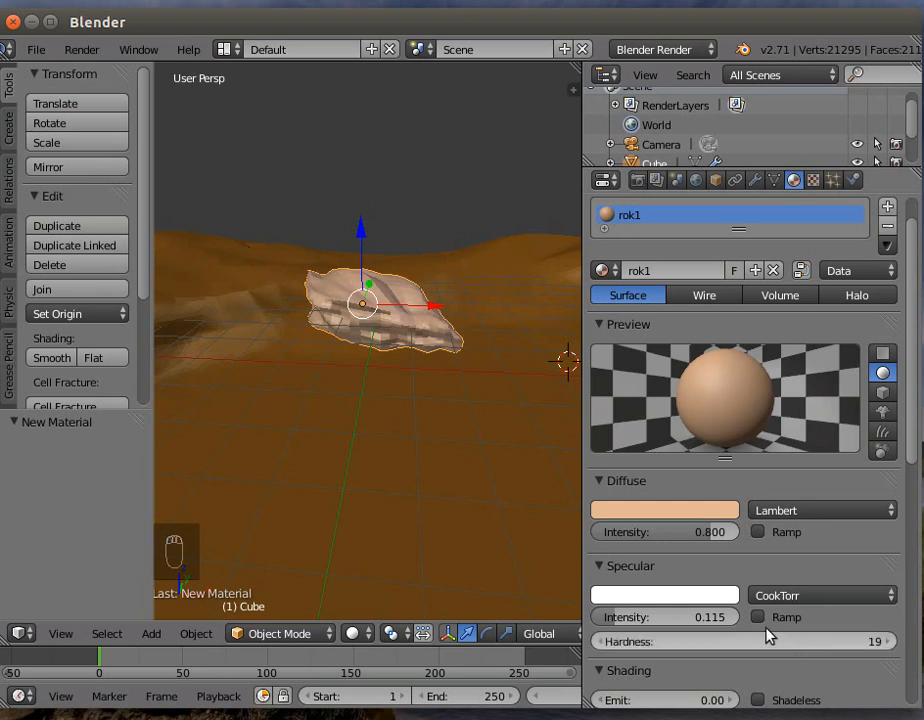
drag(621, 617, 657, 617)
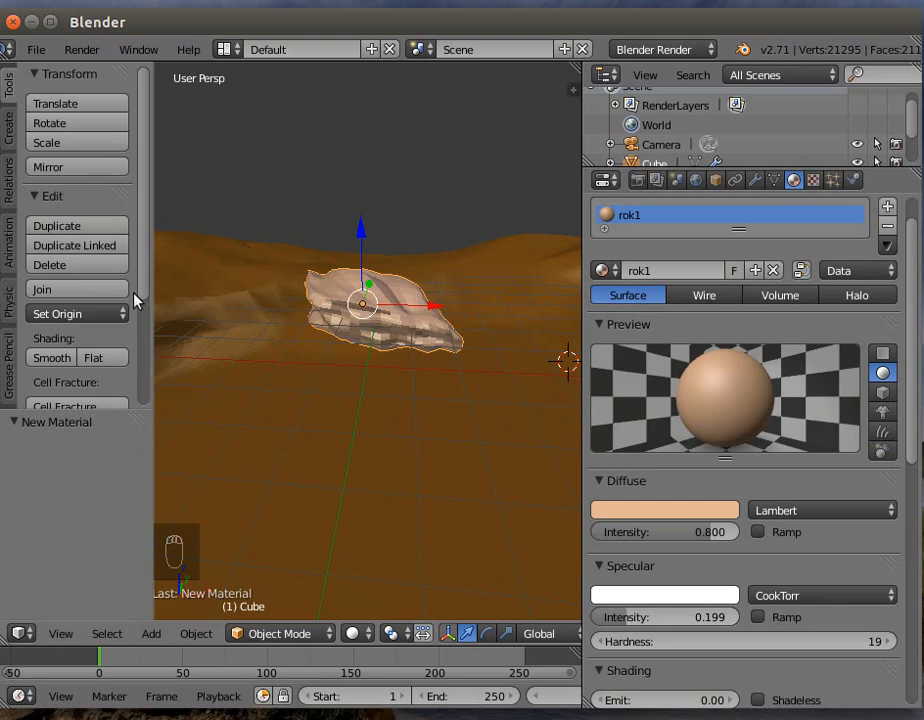
Step: Apply smooth shading to the rock
click(57, 365)
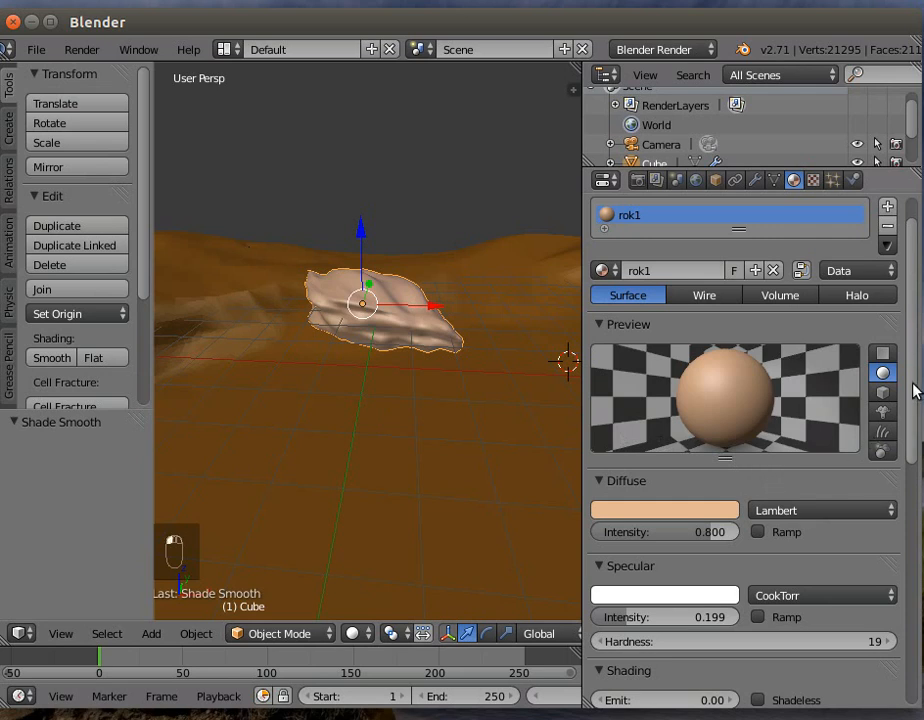
scroll(913, 390, down, 1)
drag(913, 405, 913, 333)
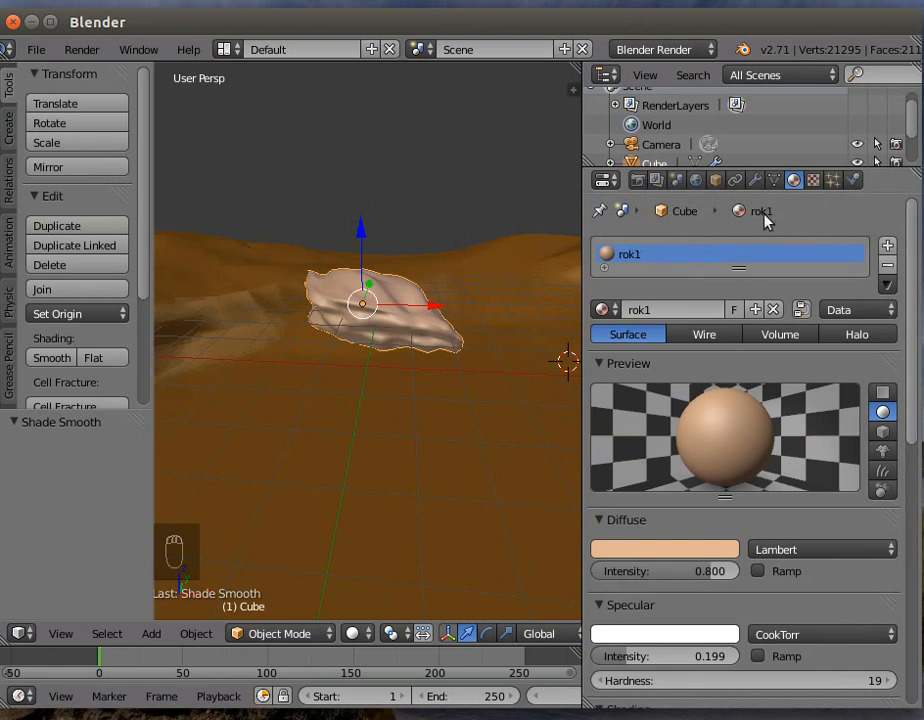
Step: Toggle the Subdivision Surface modifier's viewport display to compare the rock with and without it
click(754, 180)
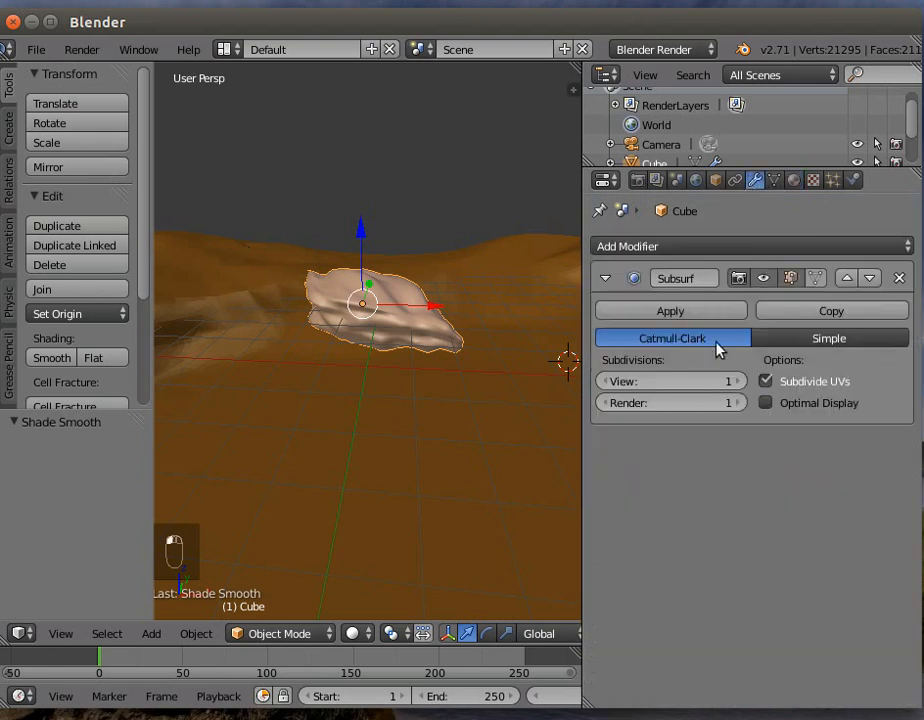
click(769, 283)
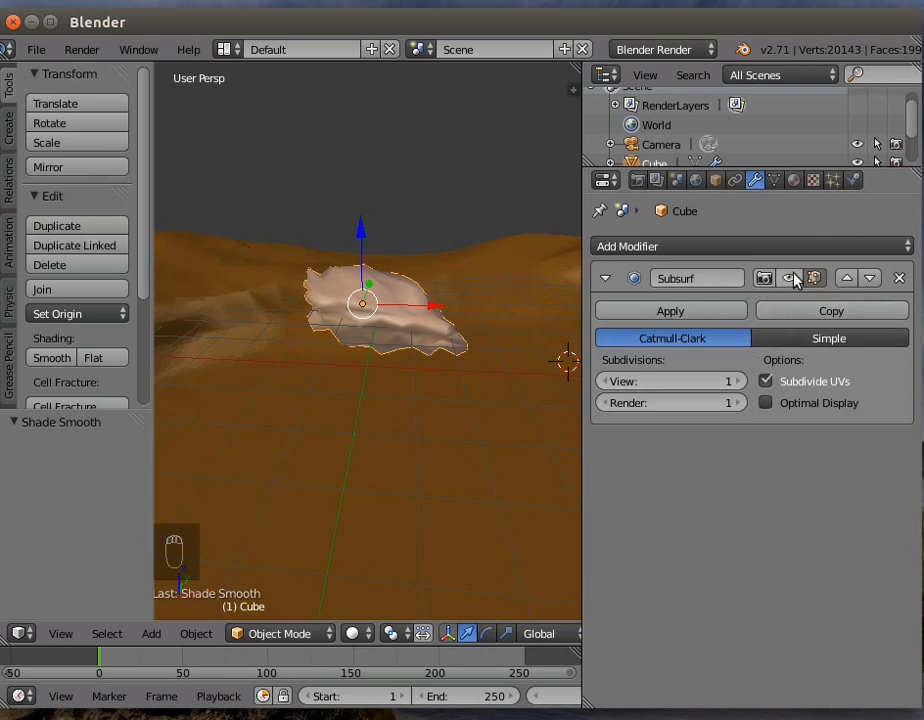
click(791, 279)
click(791, 279)
click(791, 279)
click(791, 279)
click(791, 279)
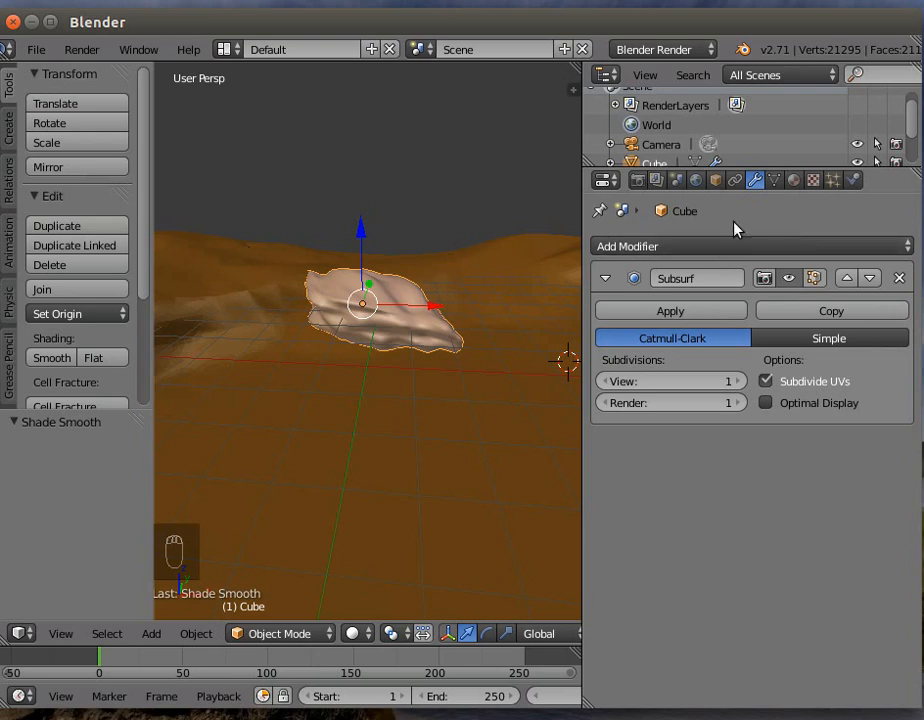
Step: Add an Image or Movie texture to the rok1 material and preview both texture and material on a cube
click(792, 180)
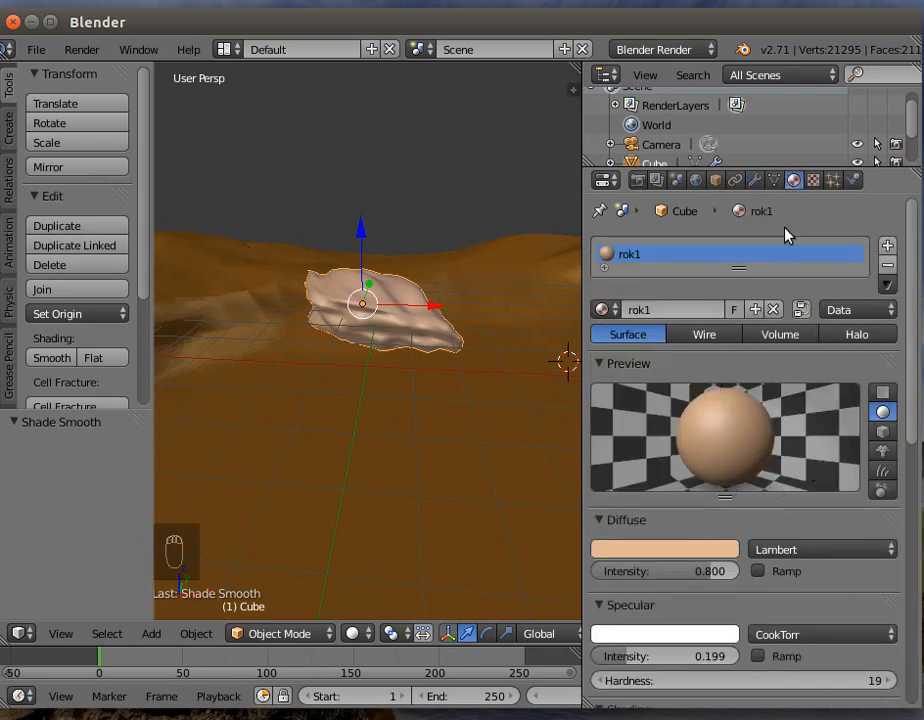
click(813, 180)
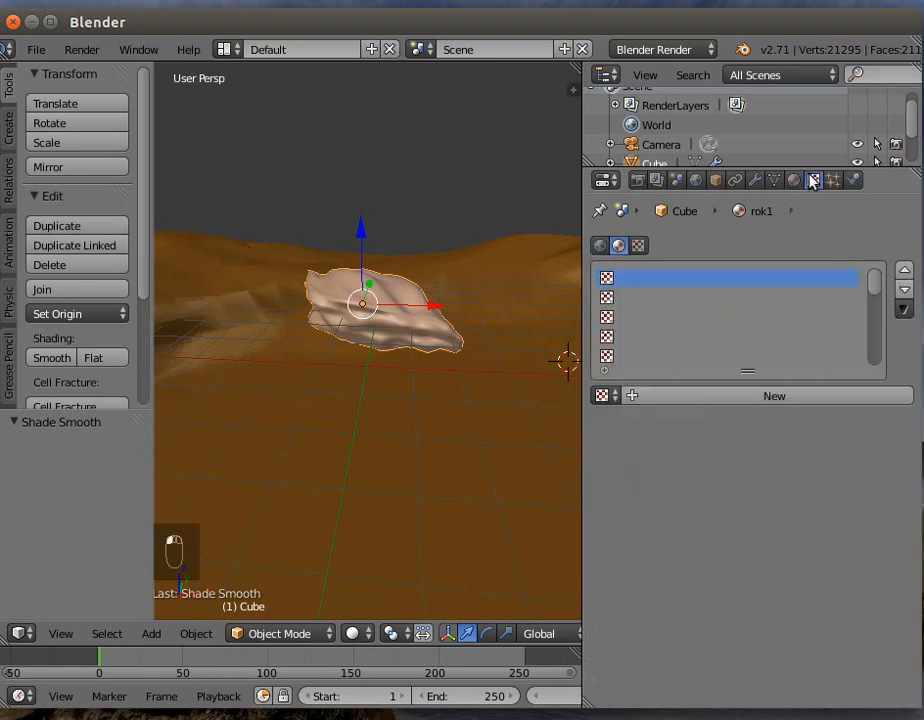
click(633, 397)
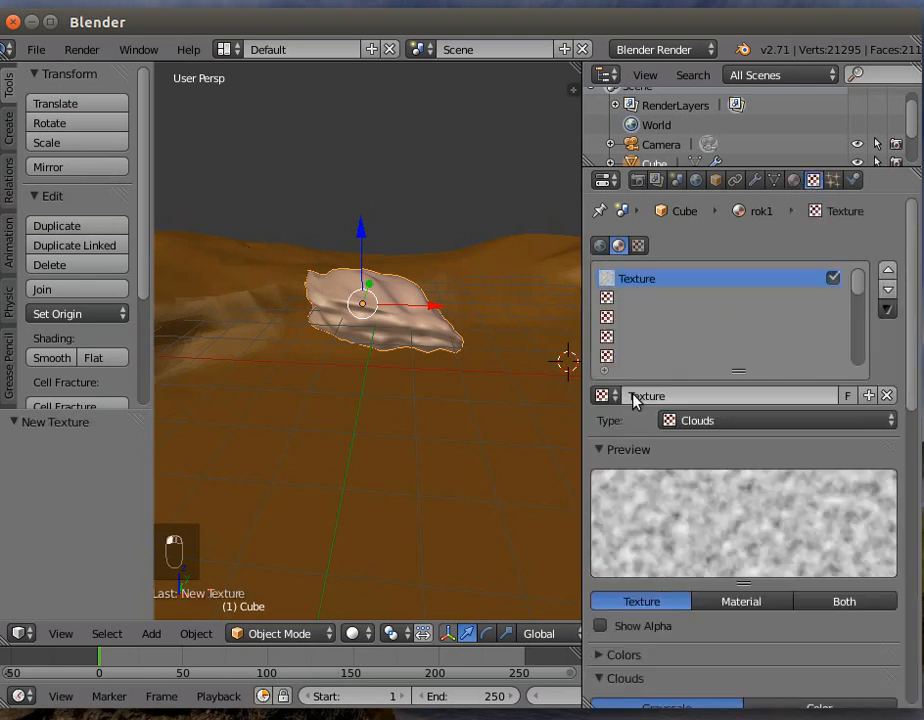
click(692, 422)
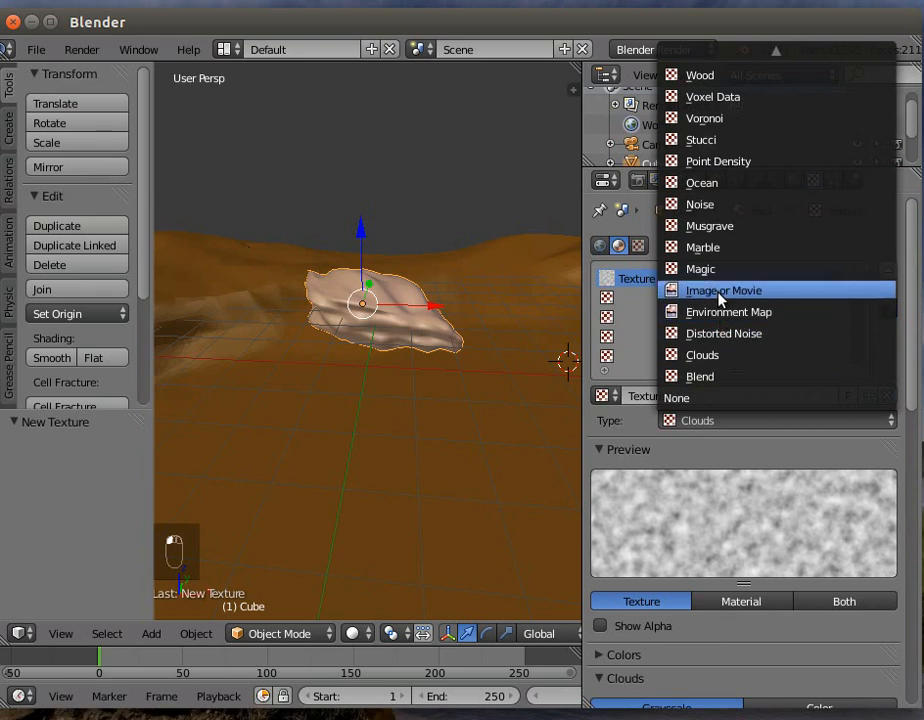
click(668, 291)
click(848, 605)
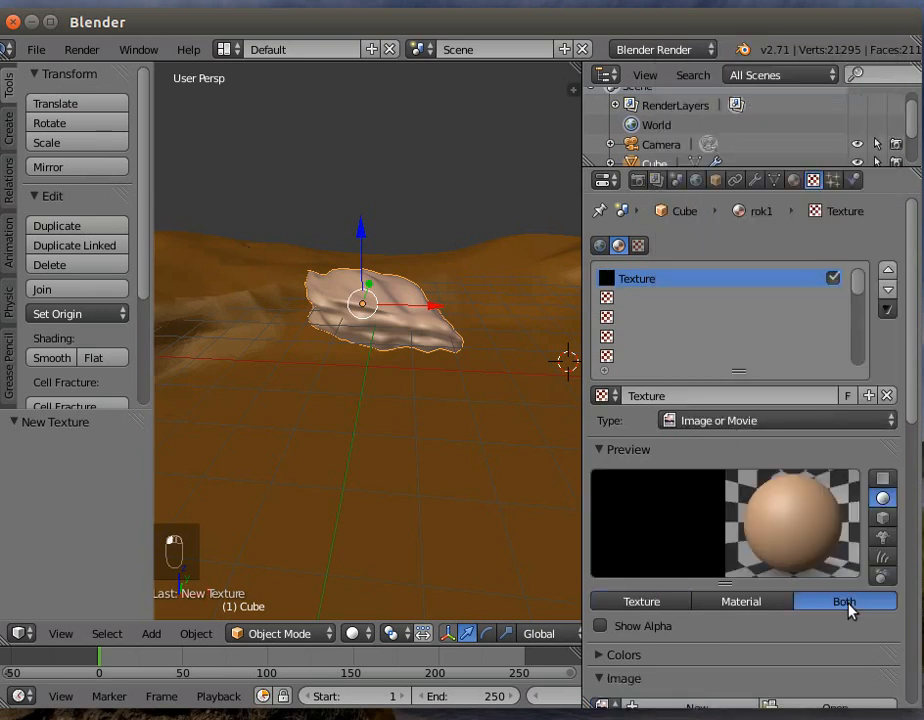
click(881, 518)
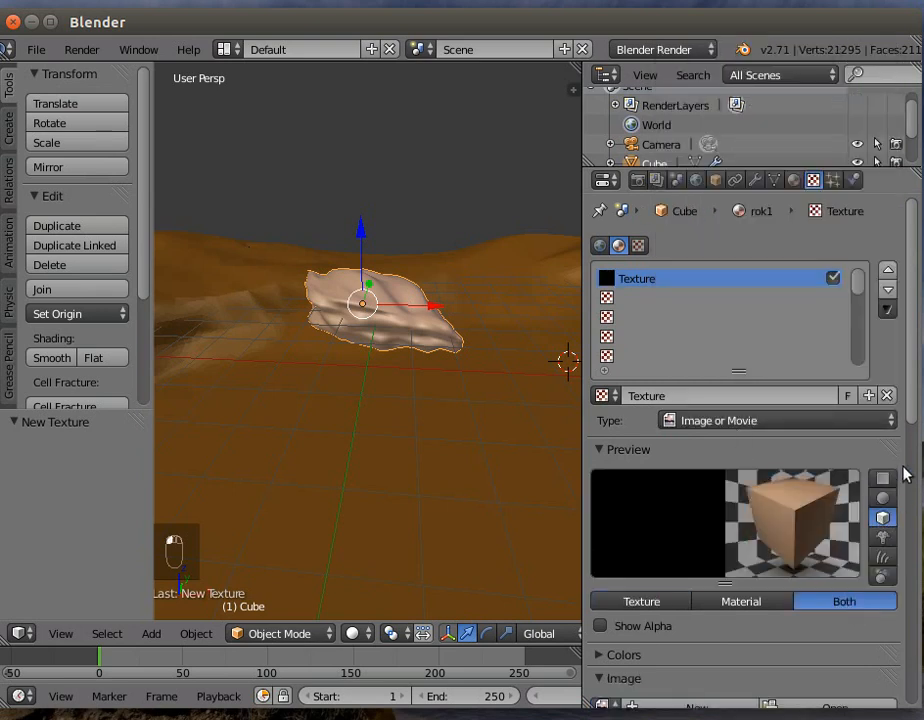
Step: Load rockandmoss.jpg from the lake folder on the Desktop as the texture's image
drag(911, 401, 911, 478)
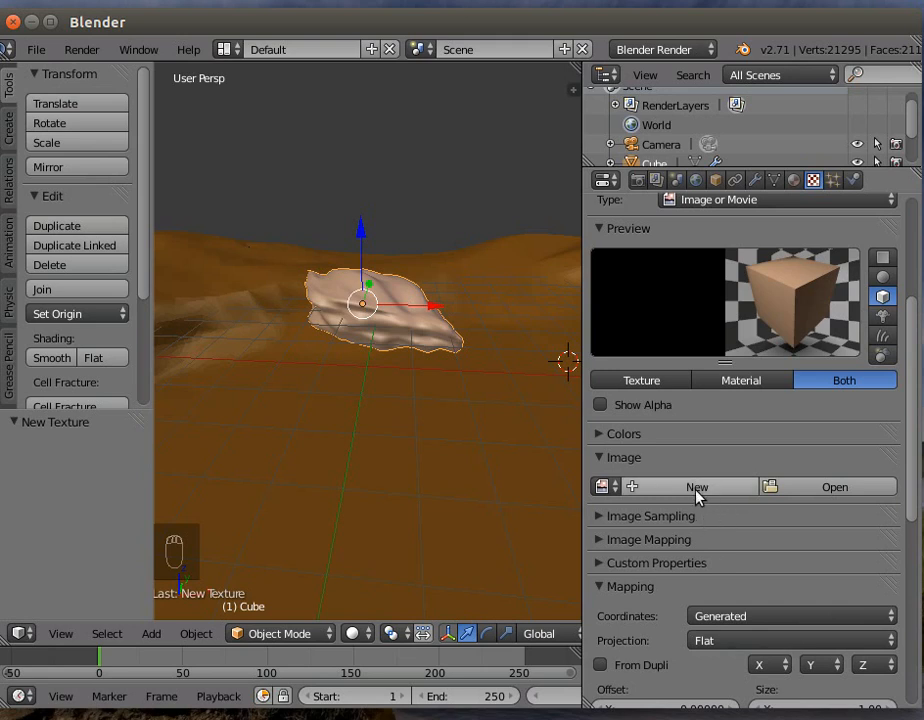
click(840, 490)
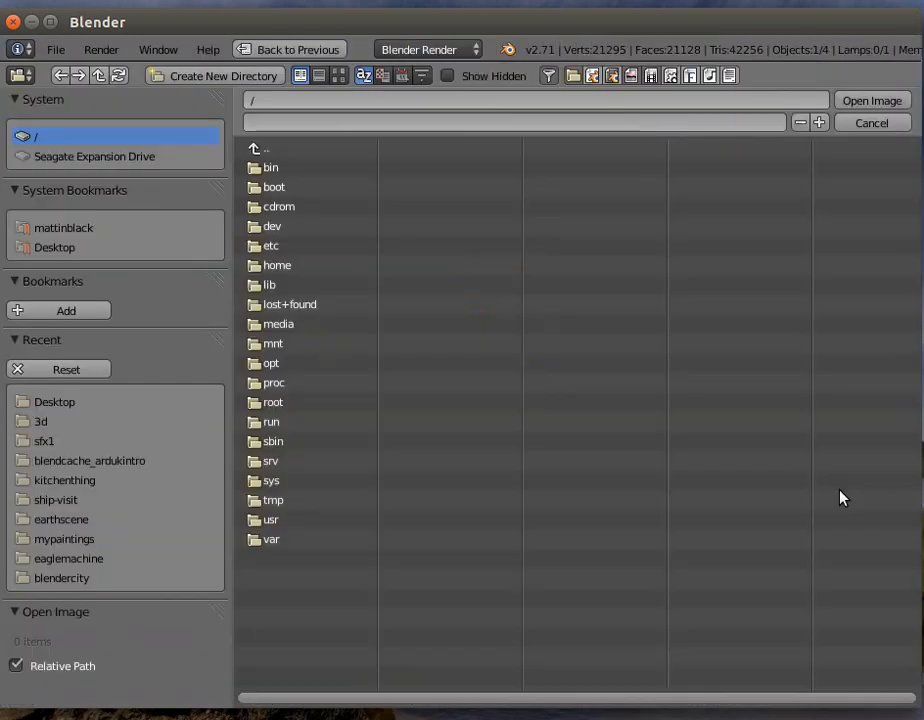
click(46, 401)
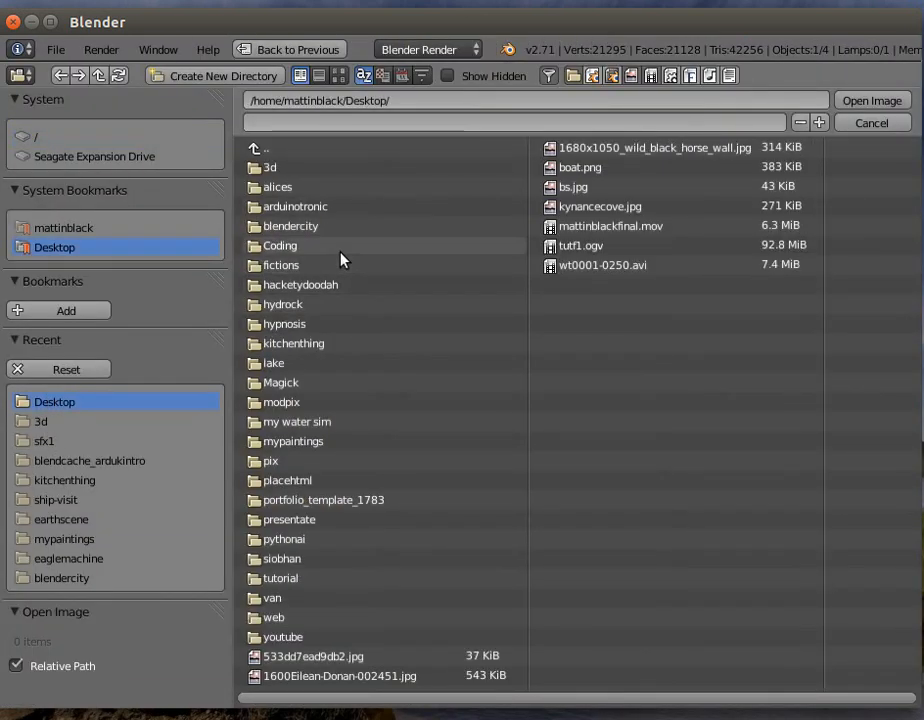
click(307, 368)
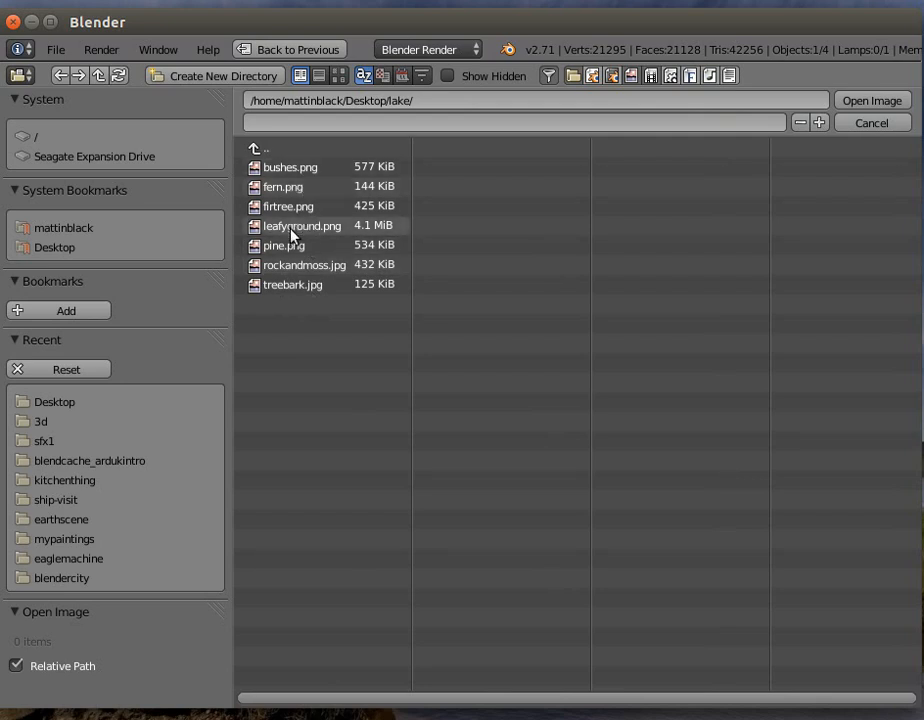
double_click(290, 265)
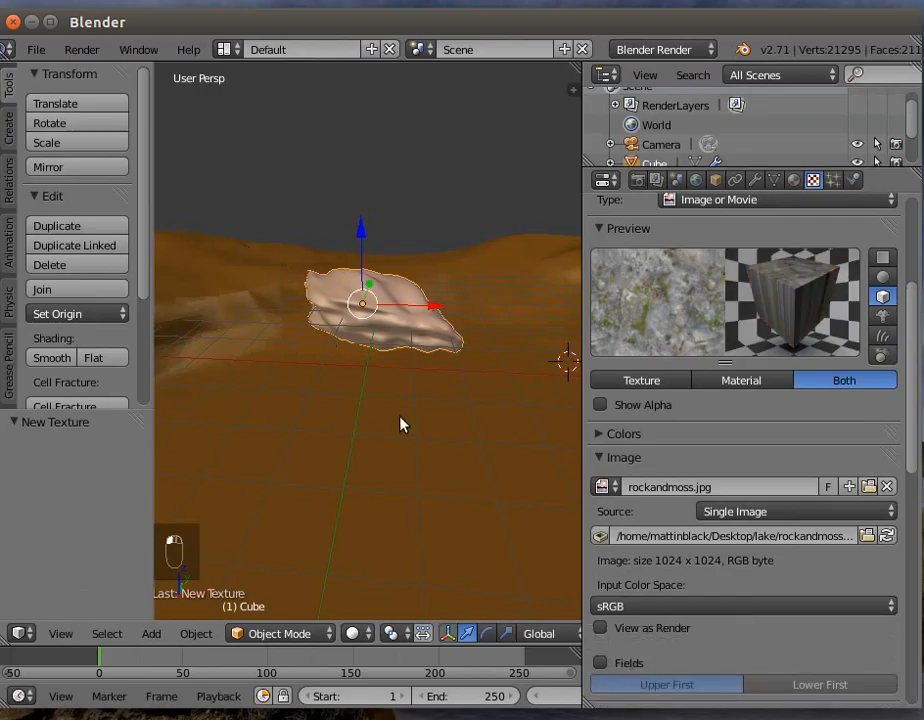
Step: Set the texture's mapping projection to Cube and check the preview
scroll(786, 597, down, 3)
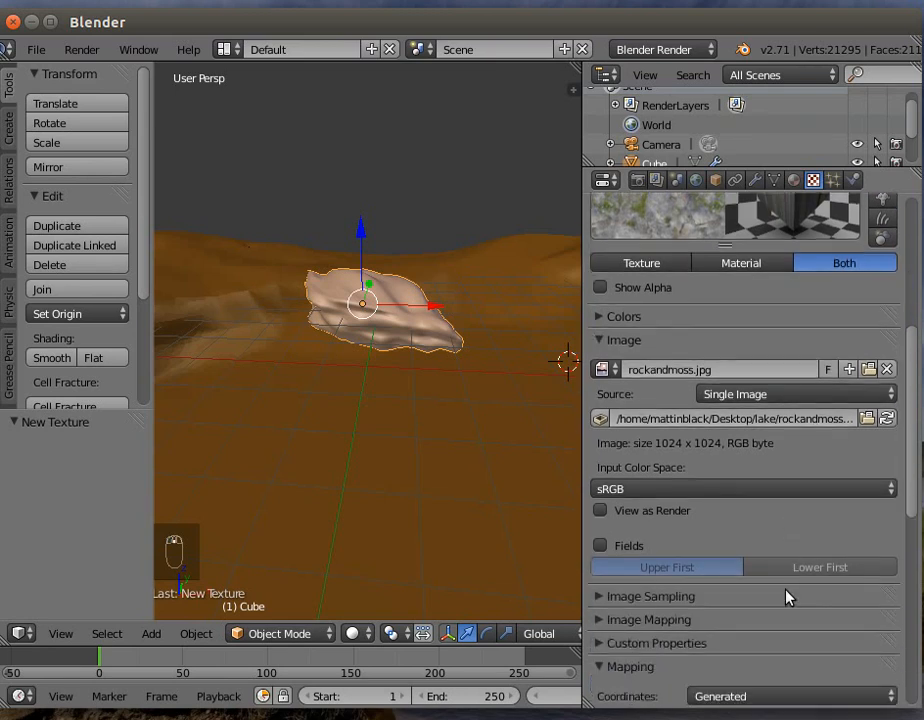
scroll(786, 597, down, 3)
click(763, 604)
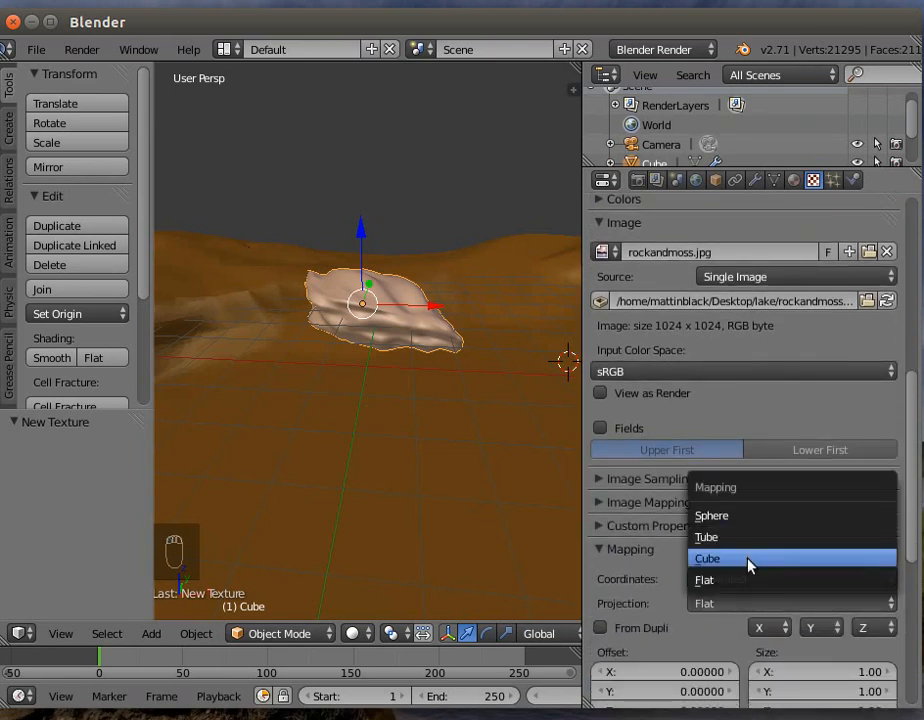
click(749, 561)
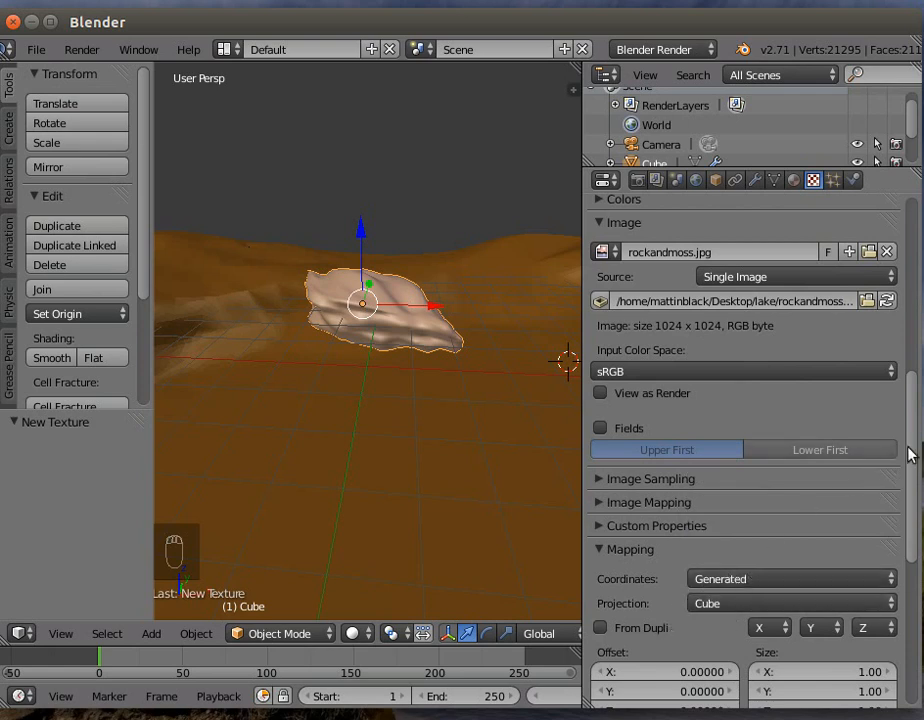
scroll(900, 300, up, 8)
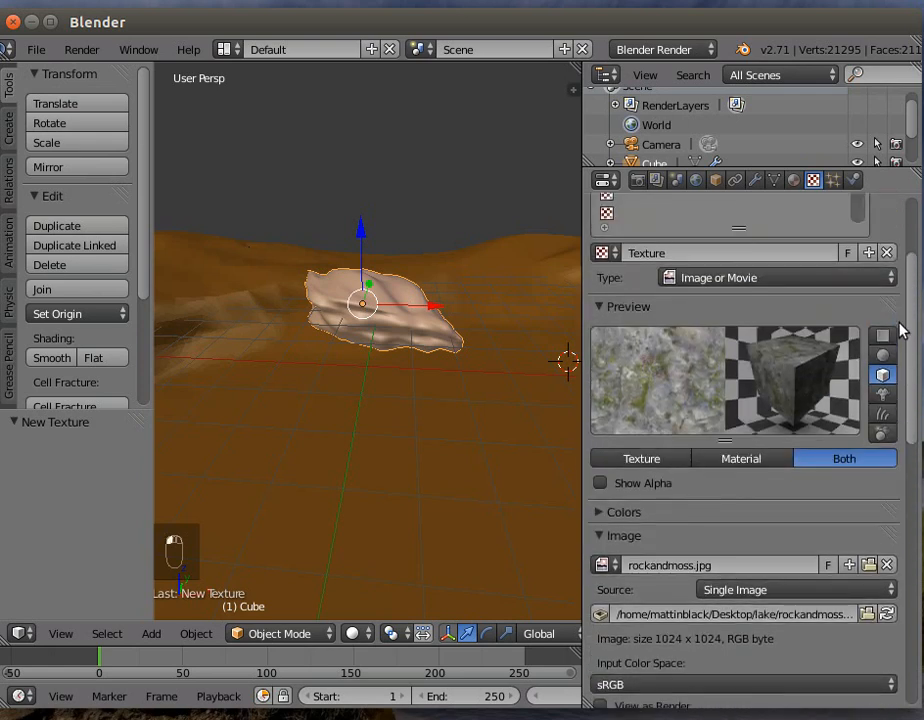
Step: Enable the texture's Normal influence, adjust its strength and check the preview
scroll(899, 528, down, 17)
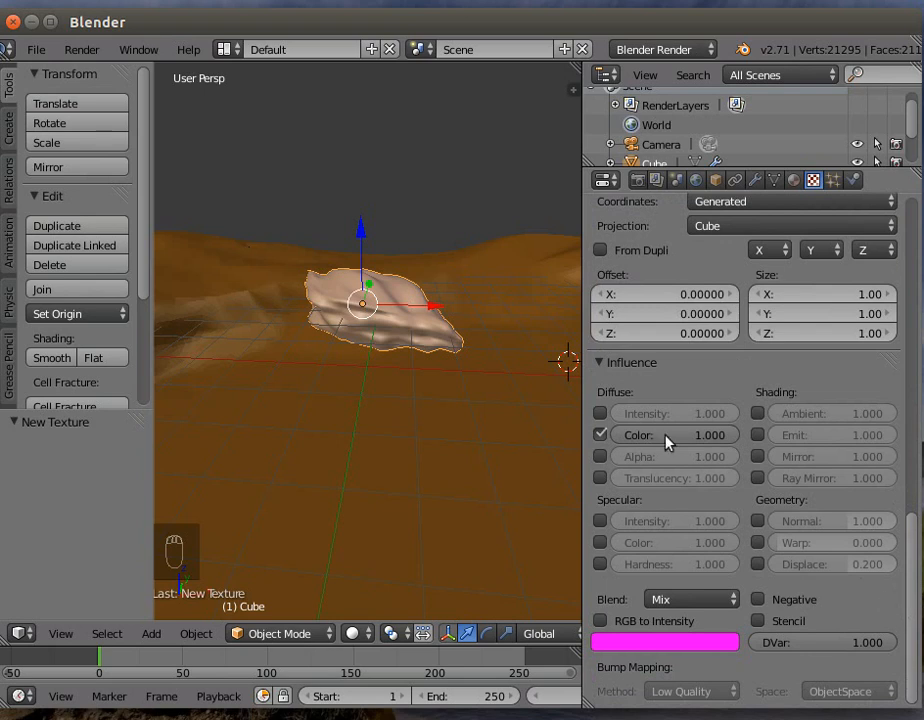
click(757, 521)
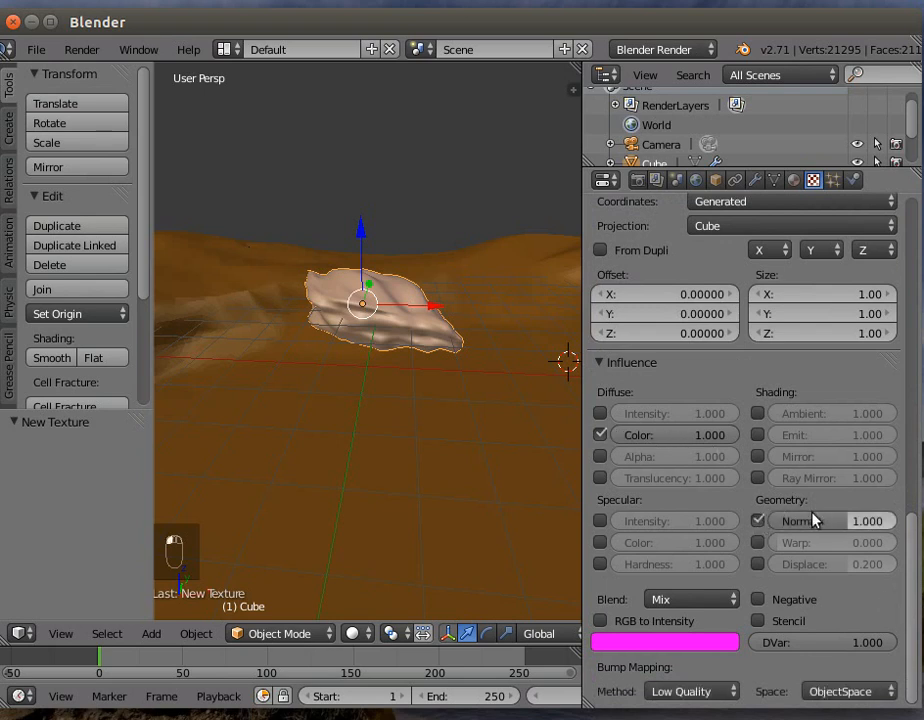
drag(845, 527, 783, 521)
click(848, 520)
key(Return)
drag(838, 527, 912, 260)
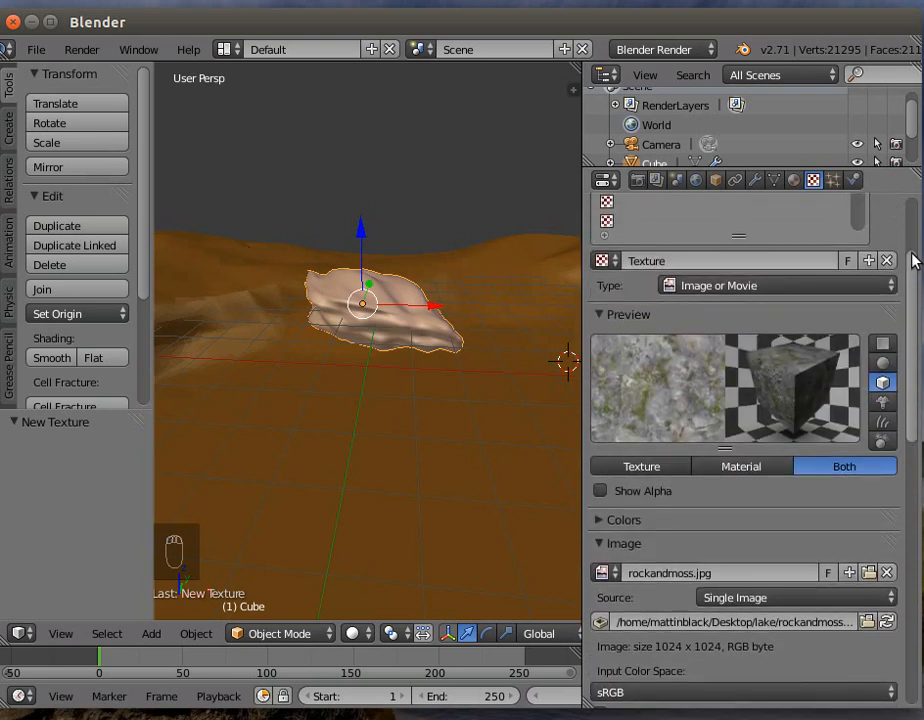
drag(912, 260, 912, 272)
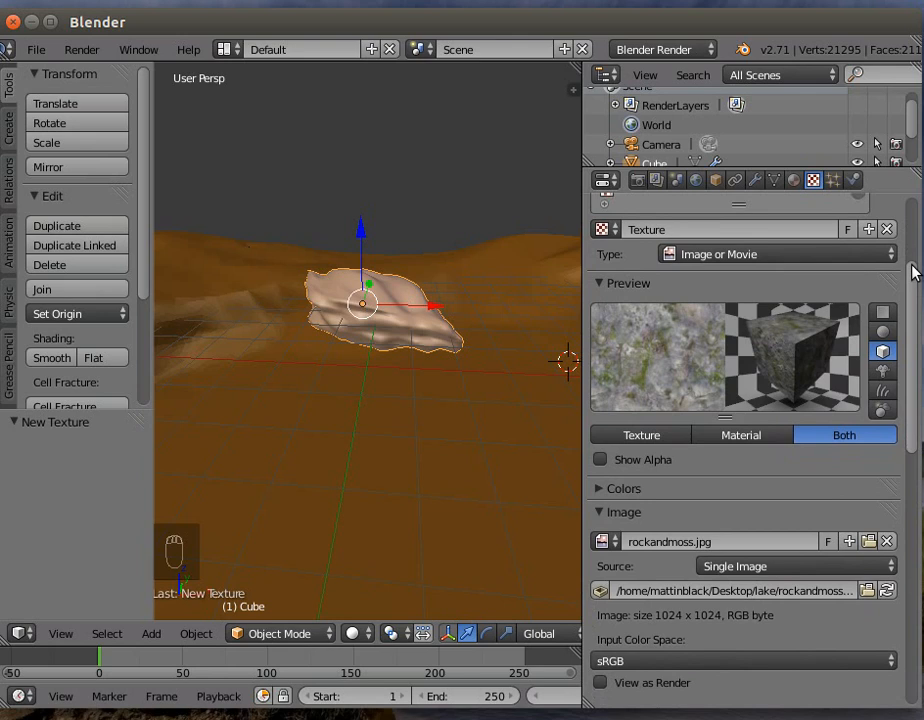
Step: Render an image to check the textured rock, and return to the rok1 material settings
click(82, 51)
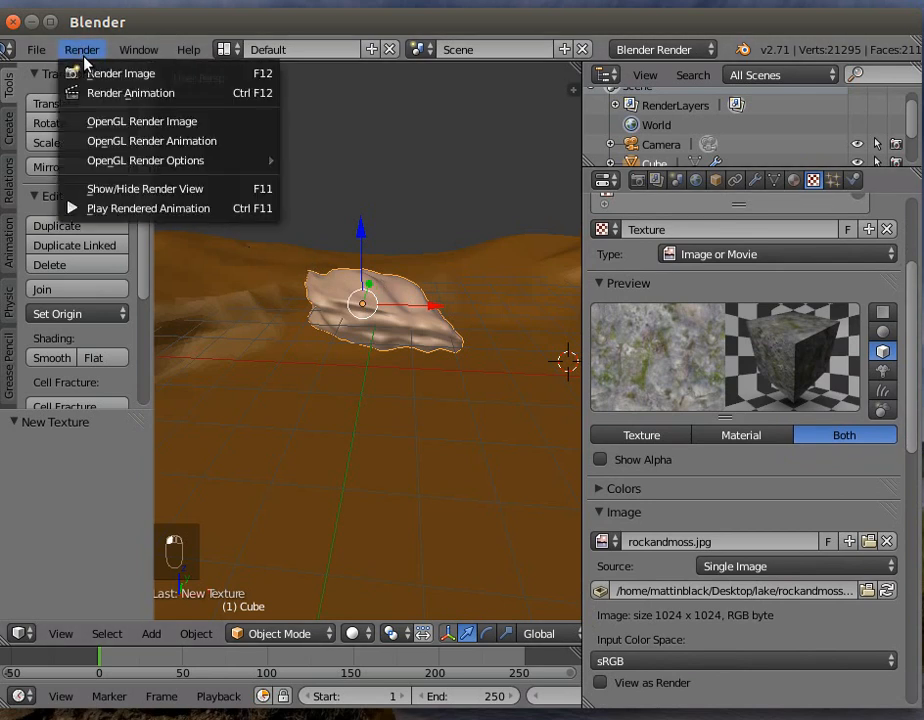
click(97, 75)
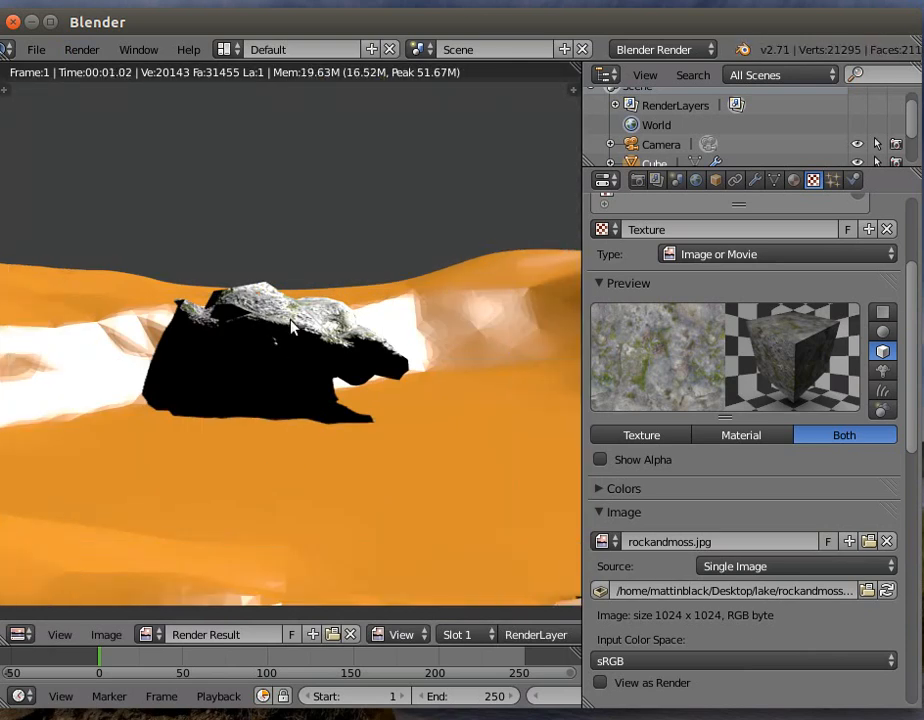
drag(913, 298, 913, 219)
click(794, 181)
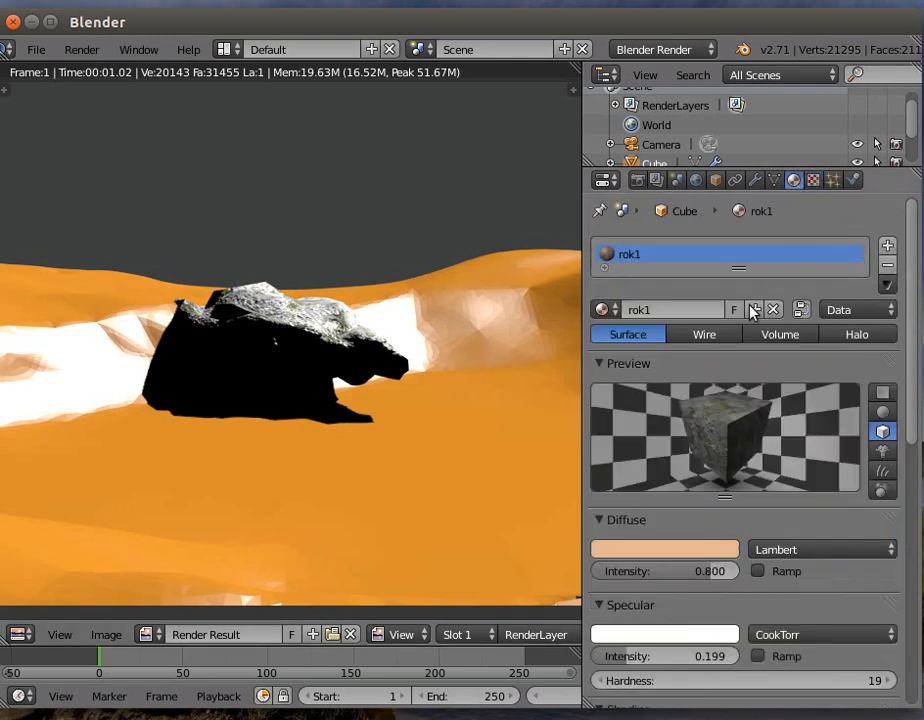
Step: Set the rok1 material's diffuse intensity to about 0.541 and specular intensity to about 0.073, rendering to check each change
drag(706, 574, 667, 574)
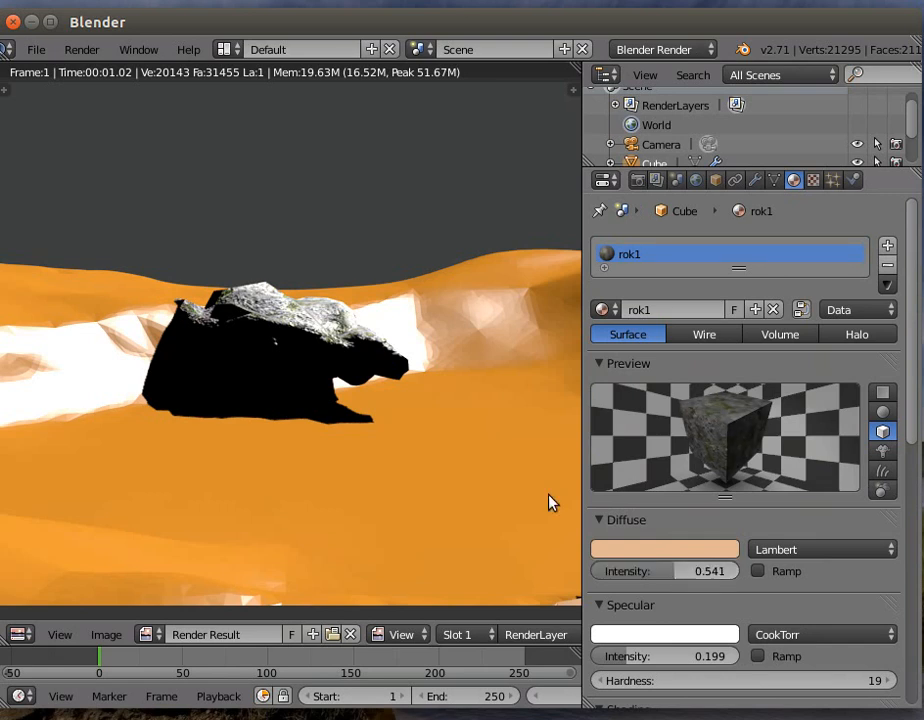
click(82, 50)
click(110, 74)
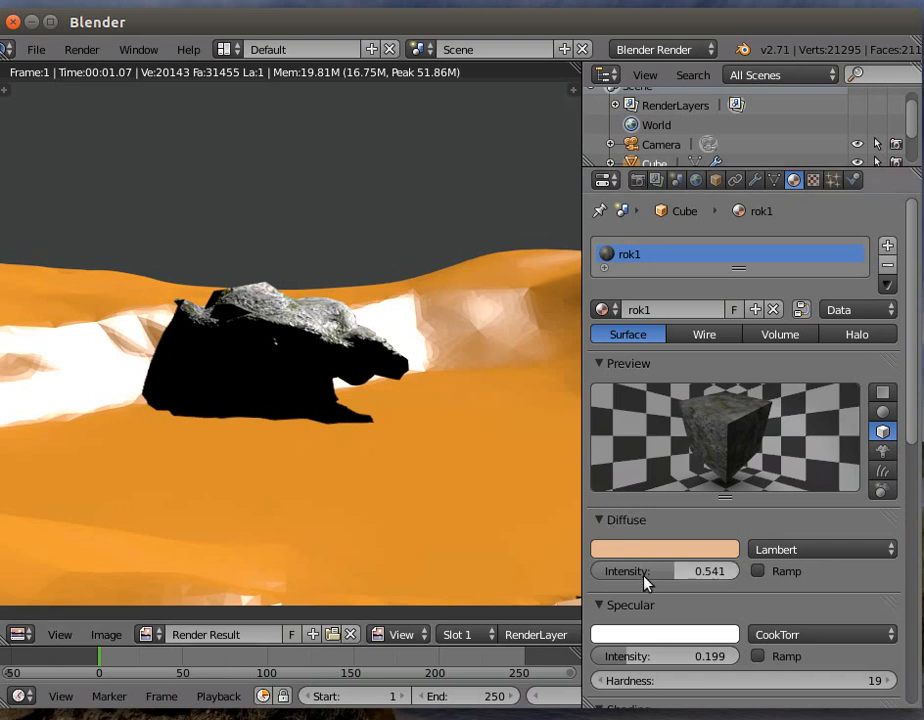
drag(620, 657, 555, 657)
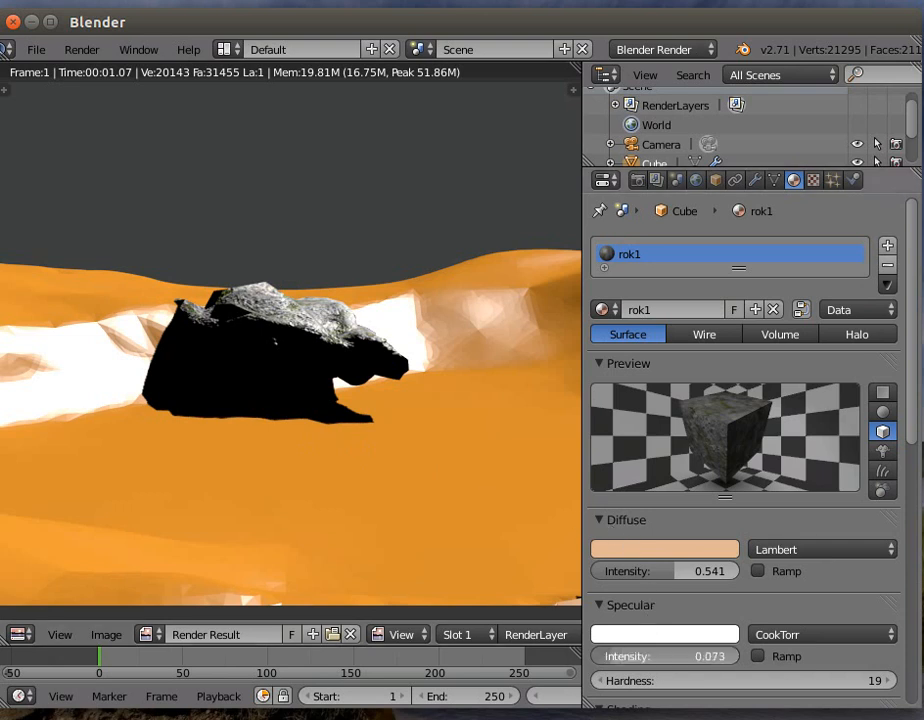
click(80, 50)
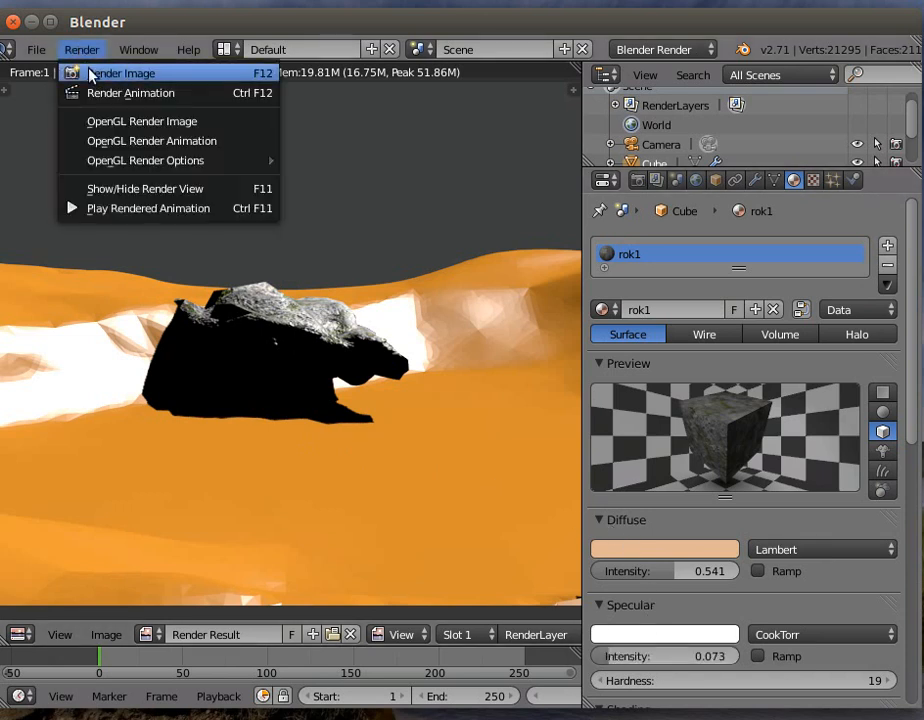
click(88, 71)
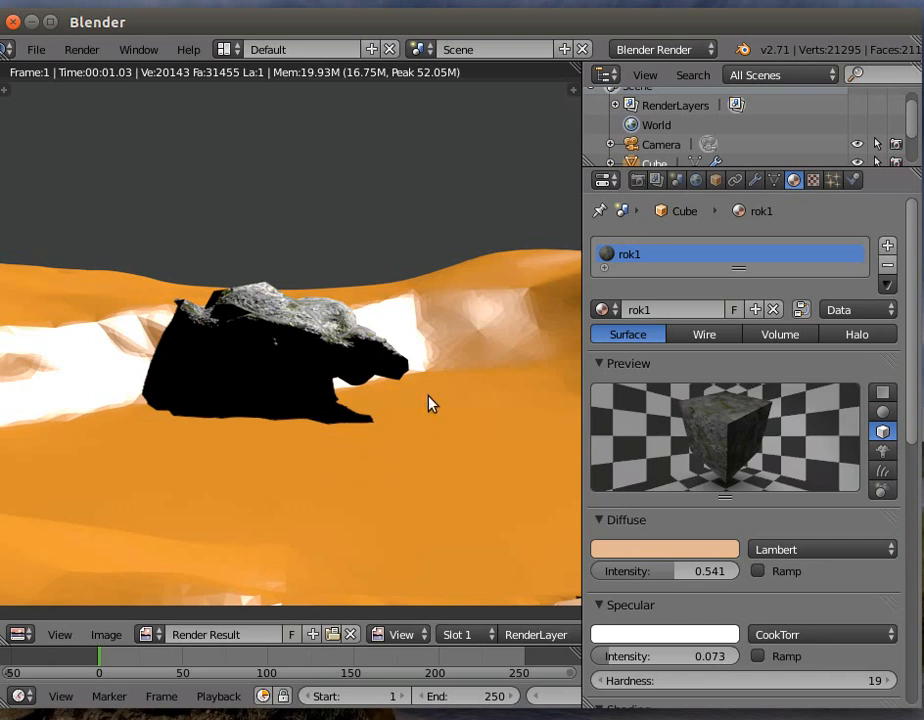
drag(913, 367, 913, 603)
middle_drag(723, 420, 723, 456)
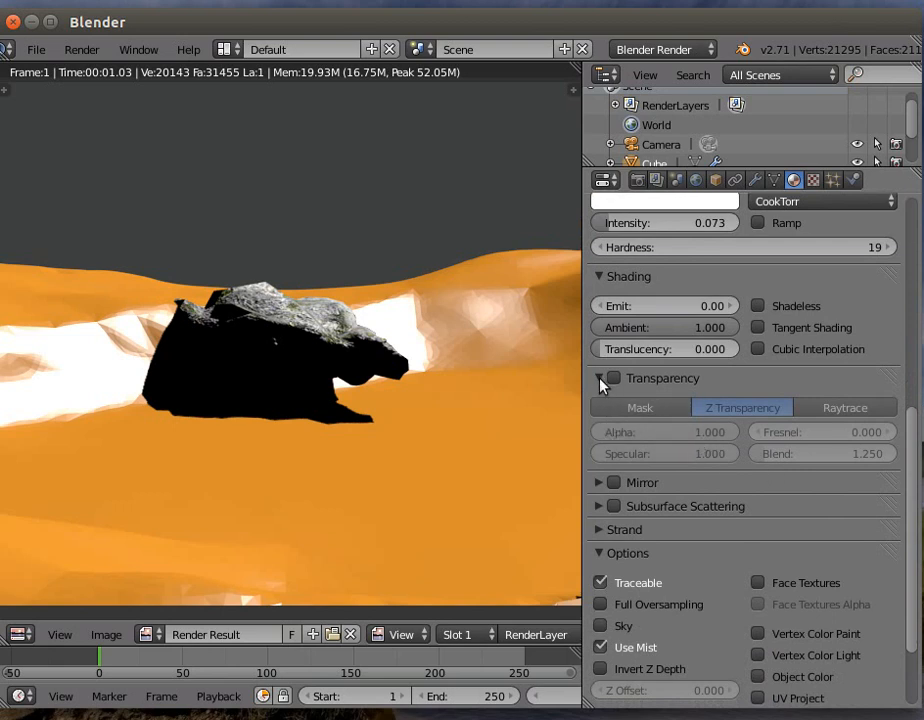
scroll(668, 349, up, 3)
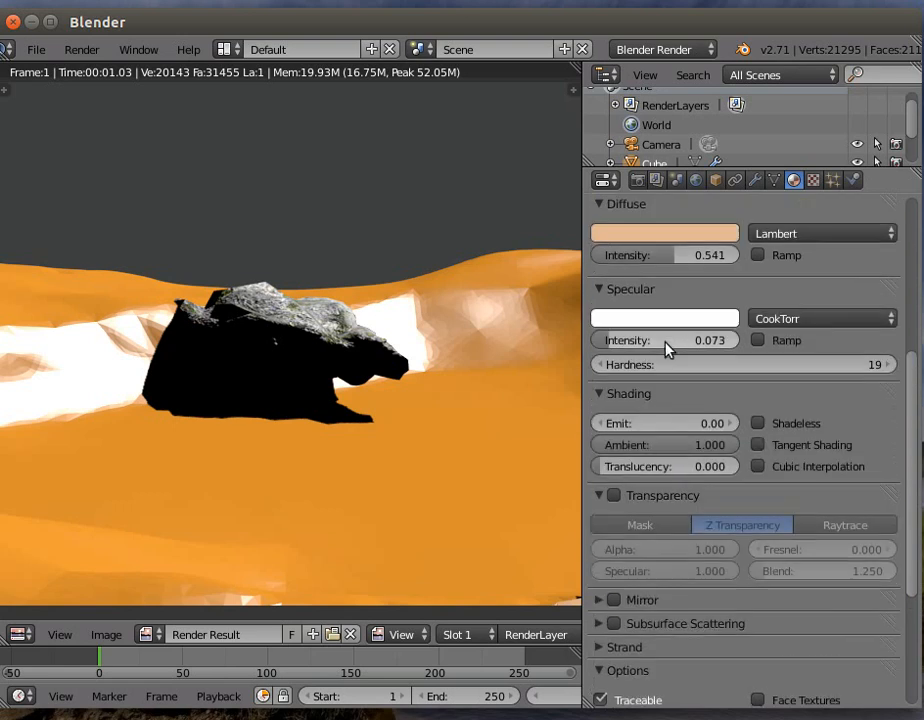
scroll(665, 368, up, 1)
scroll(664, 368, up, 1)
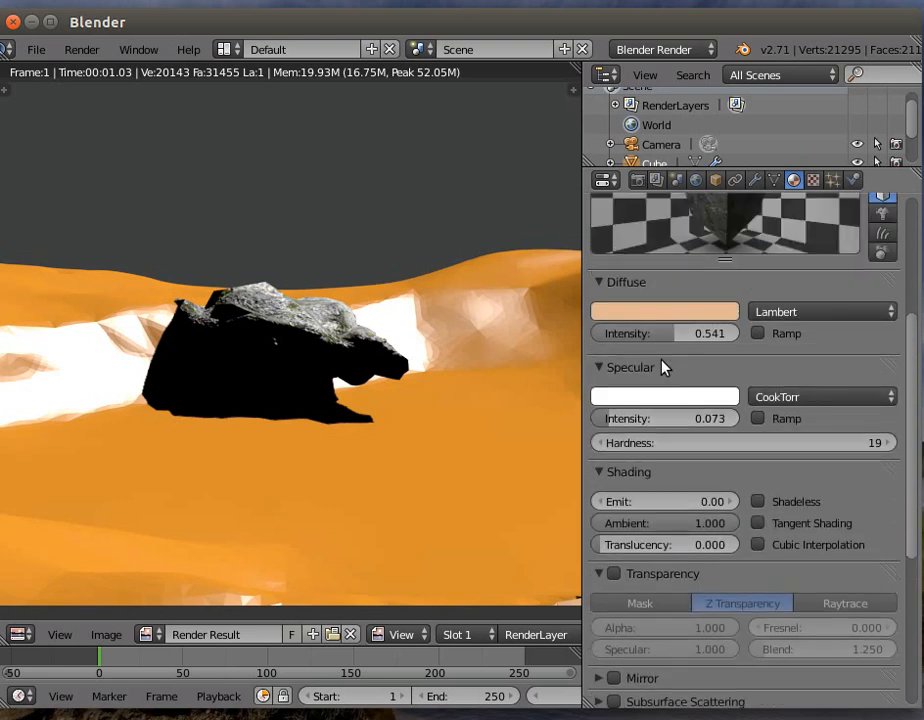
Step: Set the rock texture's image repeat to 2 in X and Y with mirroring on both axes, and render to check
click(813, 180)
scroll(682, 470, down, 5)
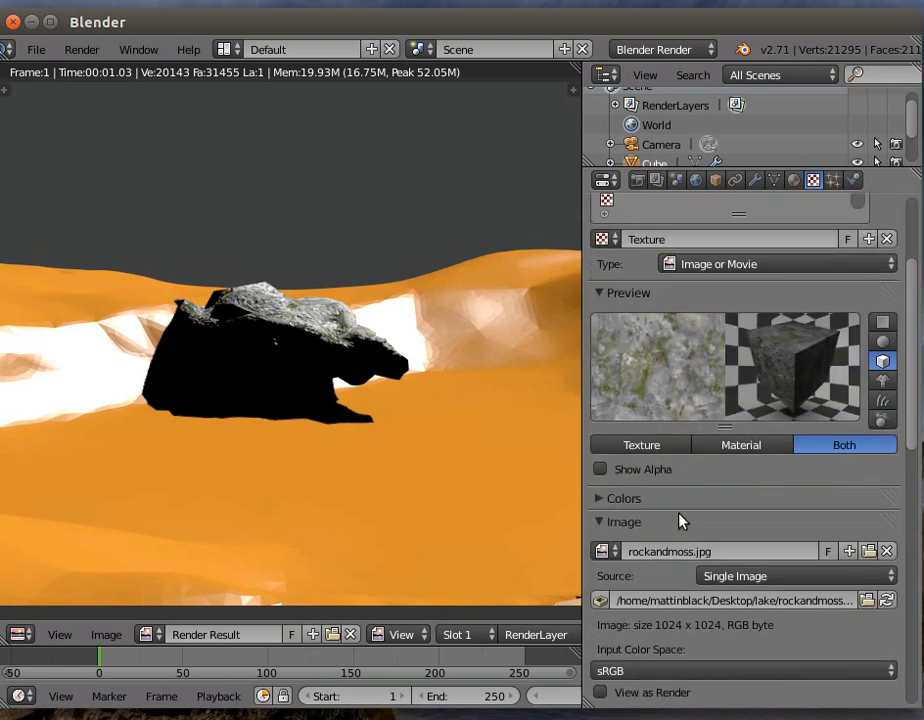
scroll(680, 520, down, 5)
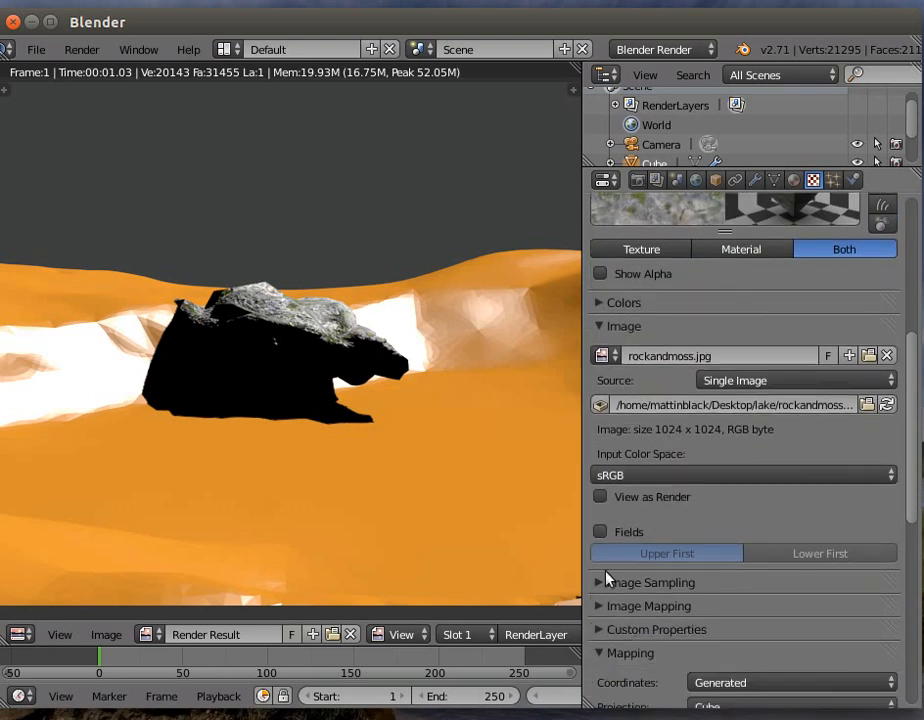
click(604, 606)
scroll(660, 600, down, 3)
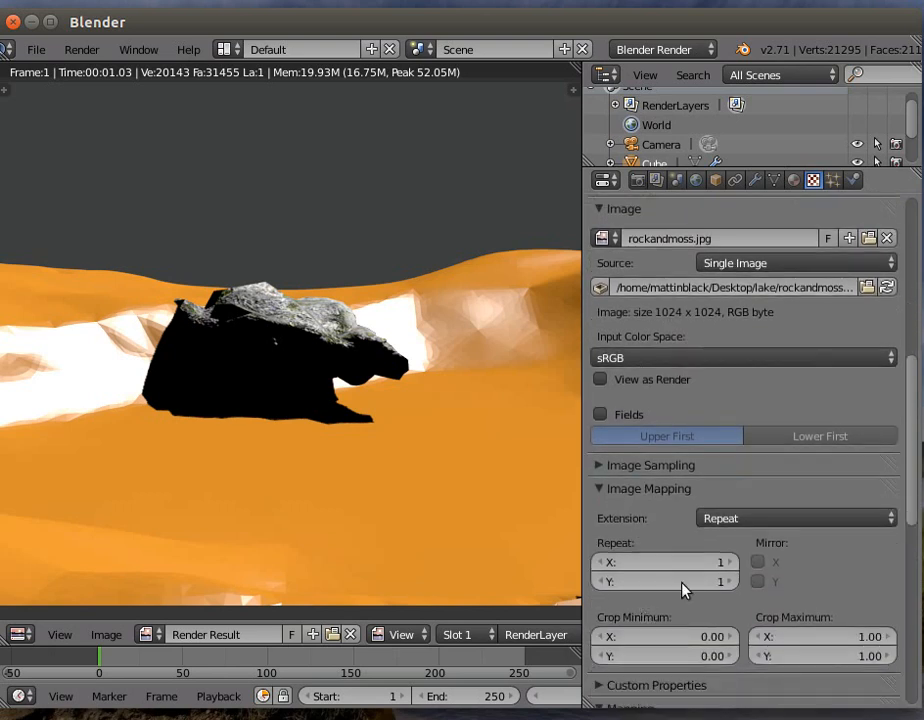
click(730, 562)
click(728, 582)
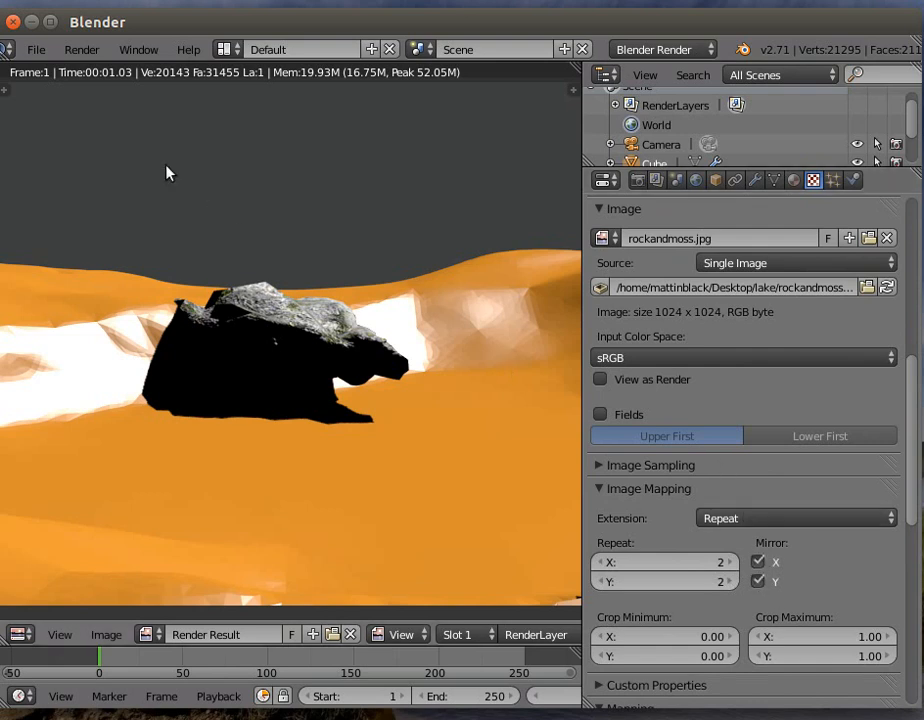
click(80, 48)
click(93, 72)
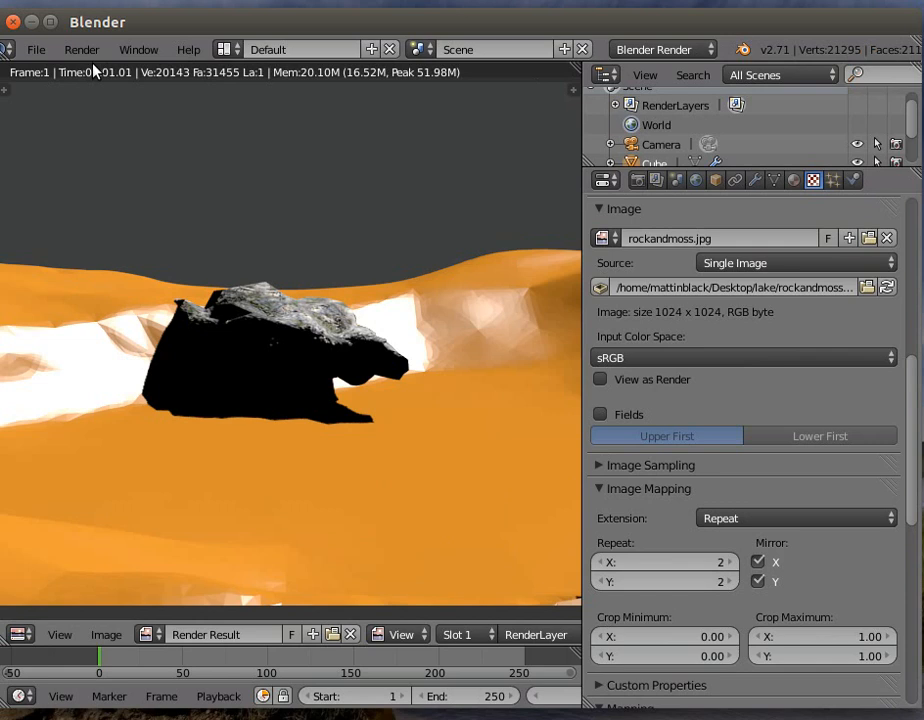
Step: Increase the image repeat to 3 in X and Y, render to check the rock, and return to the 3D view
click(729, 562)
click(729, 581)
click(81, 50)
click(88, 73)
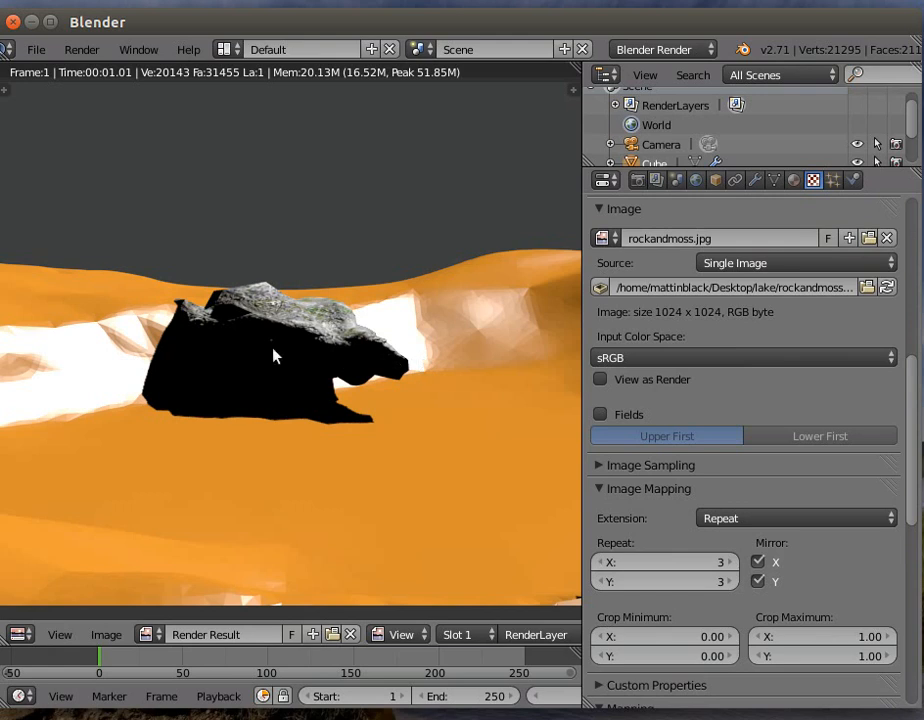
click(82, 49)
click(130, 190)
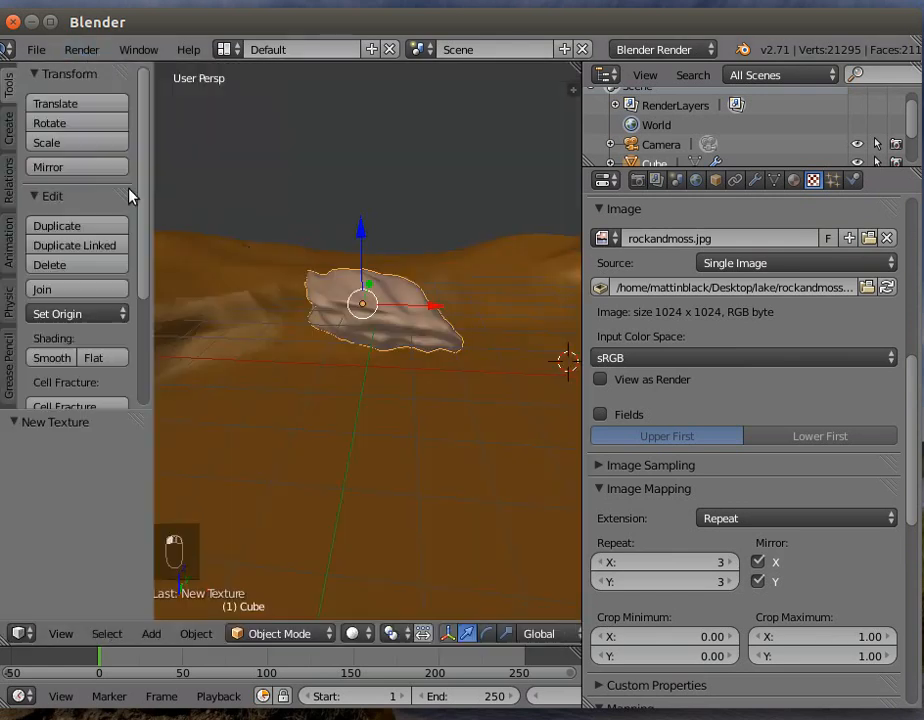
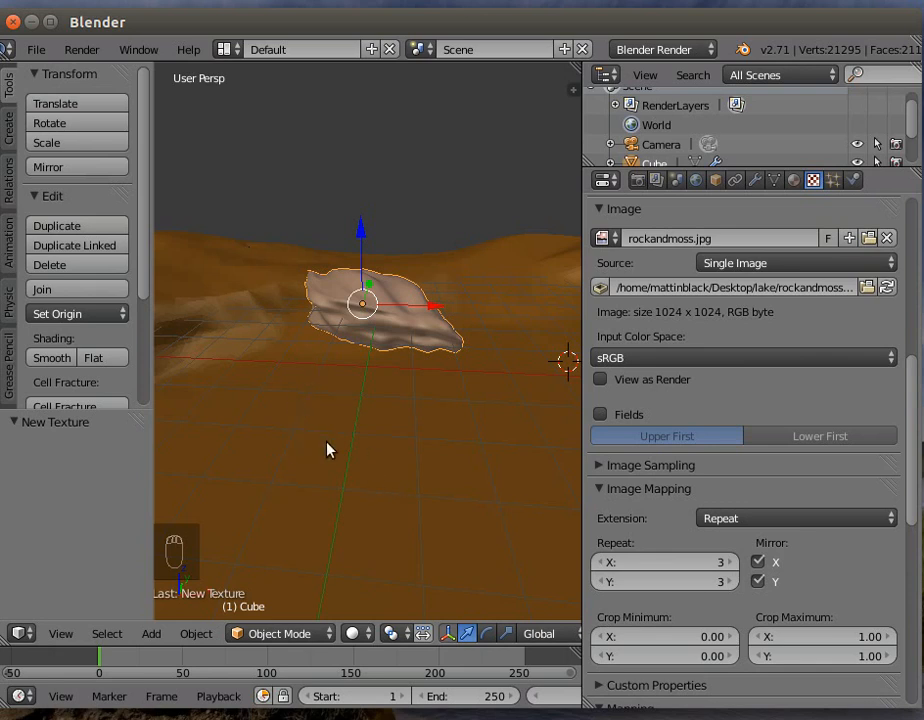
Step: Add a cube mesh and move it about -5.16 along Y into the foreground, in front of the rock
click(155, 633)
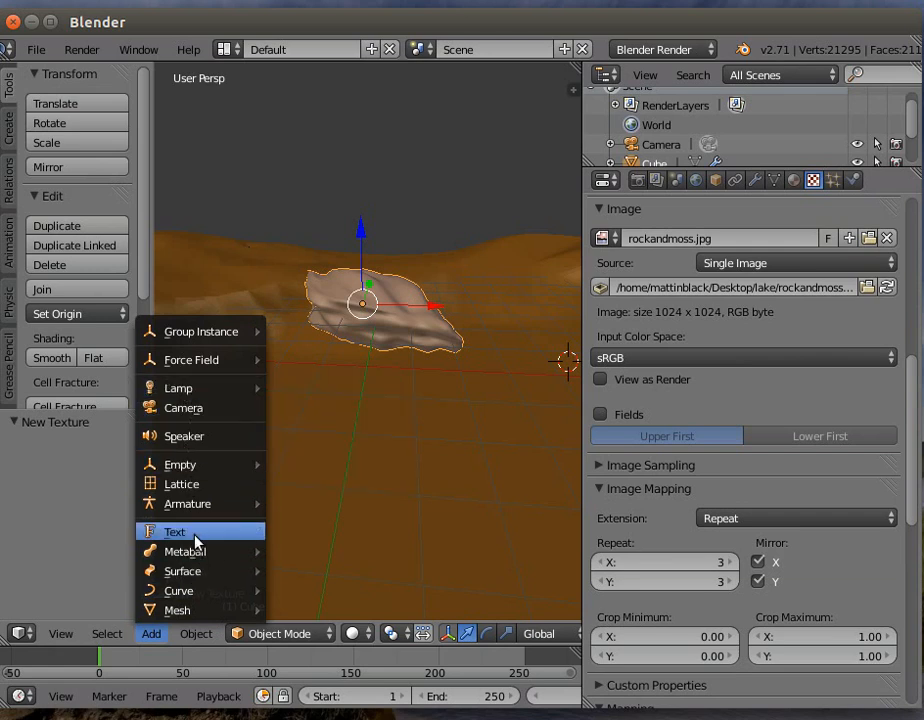
mouse_move(196, 590)
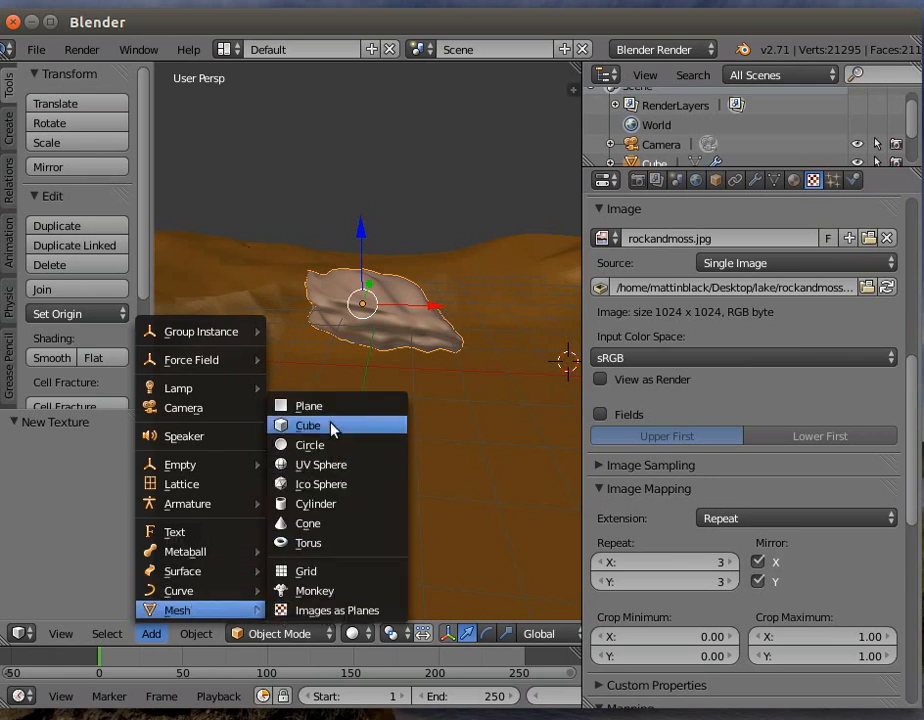
click(332, 427)
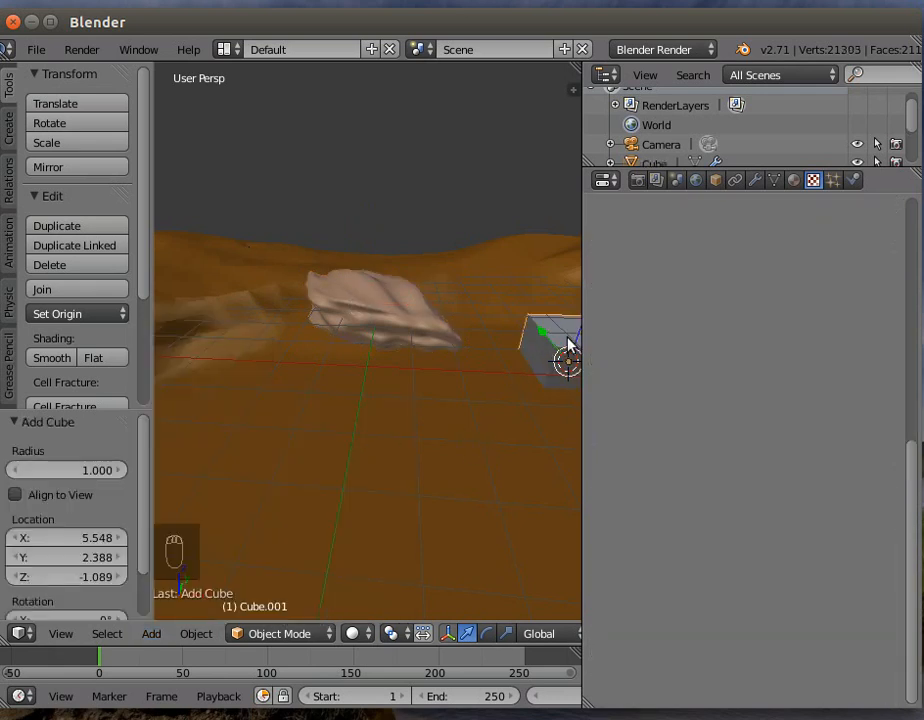
scroll(554, 355, down, 1)
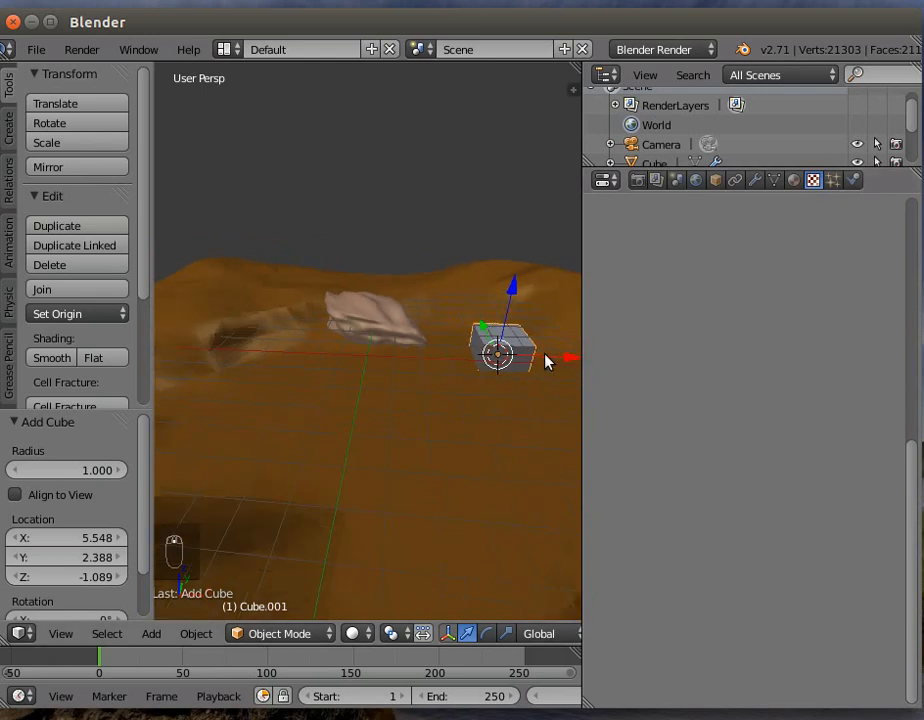
drag(569, 359, 420, 428)
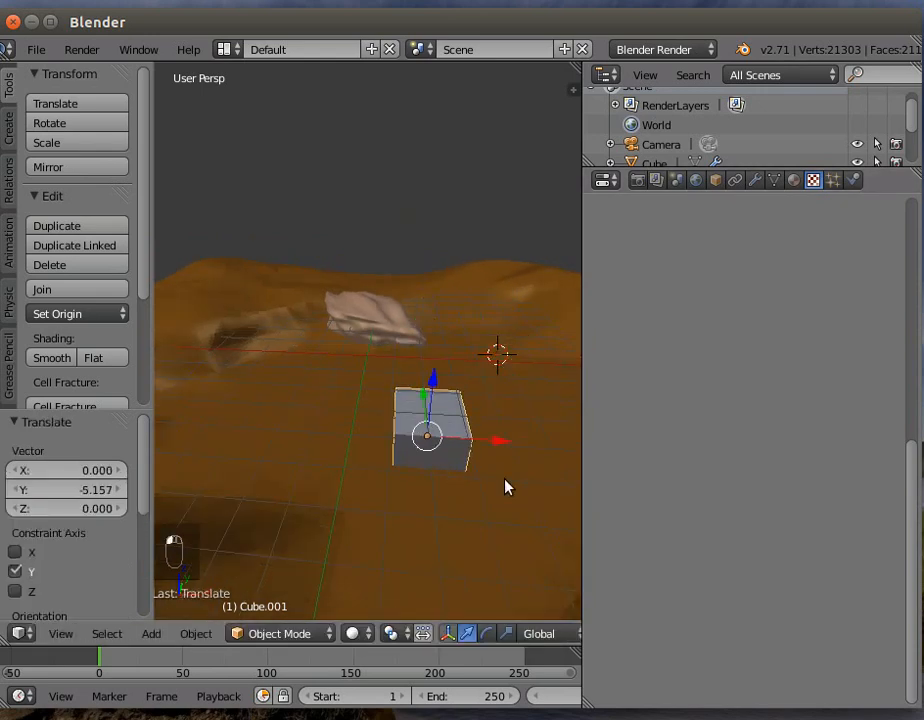
Step: Scale the new cube uniformly by about 0.56, and stretch it by about 1.62 along X
key(s)
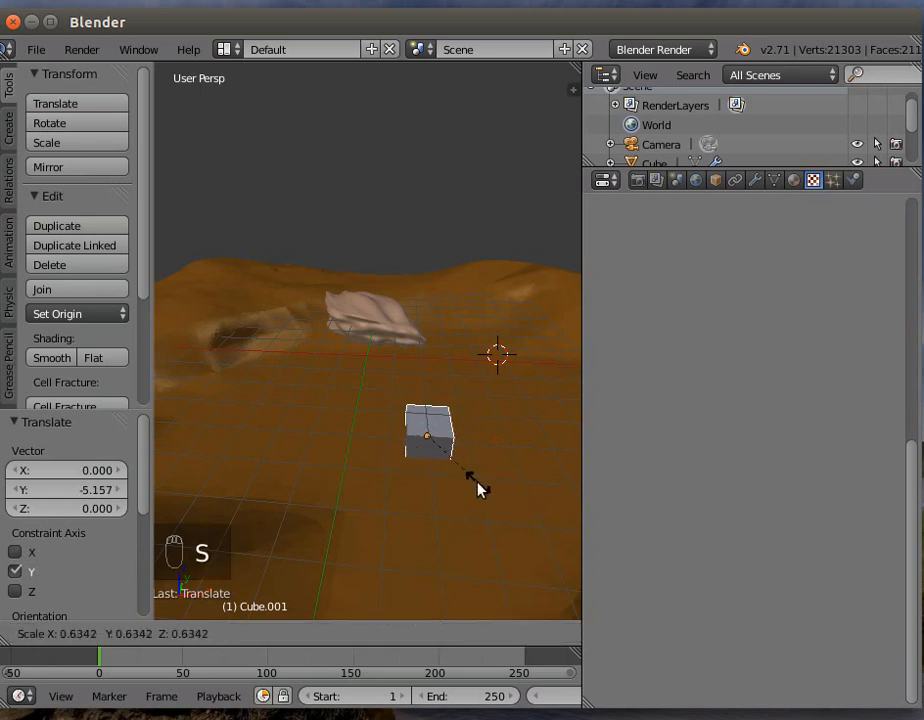
click(474, 485)
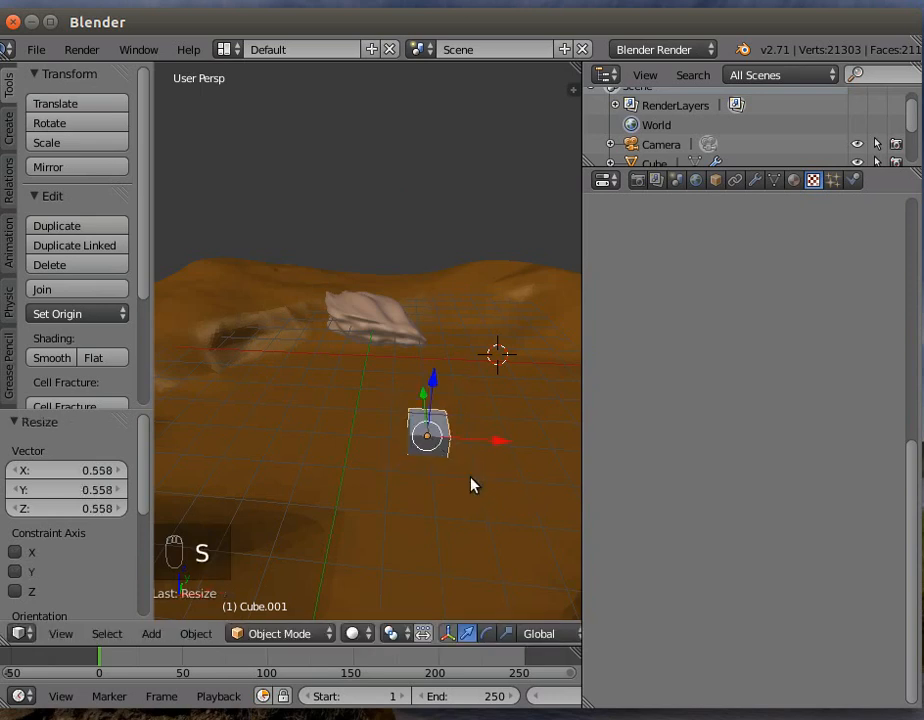
click(507, 634)
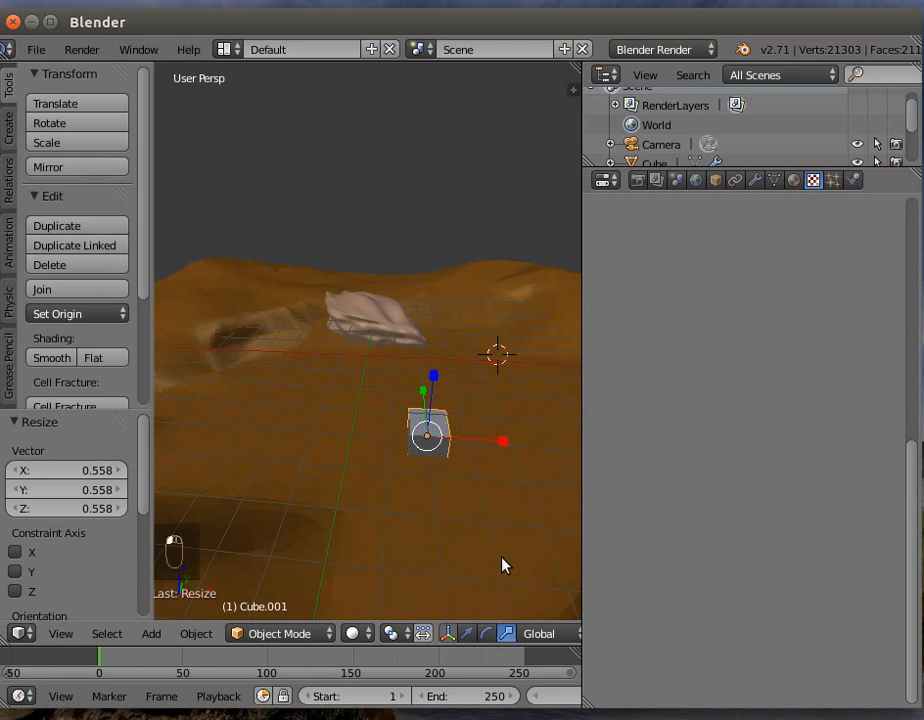
drag(505, 445, 559, 459)
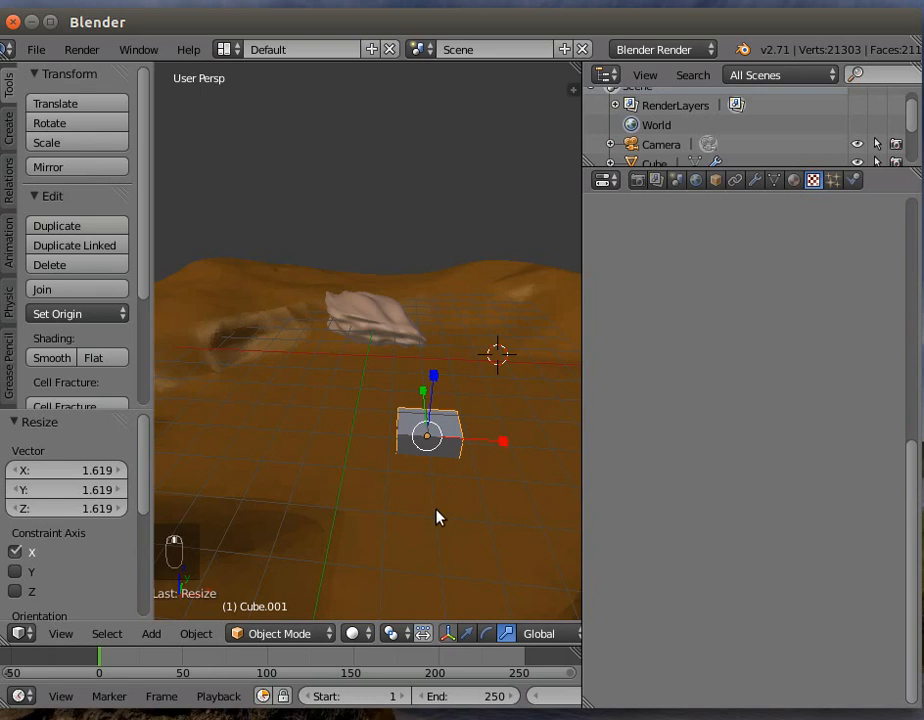
Step: Raise the stretched cube about 0.81 along Z above the terrain
click(467, 634)
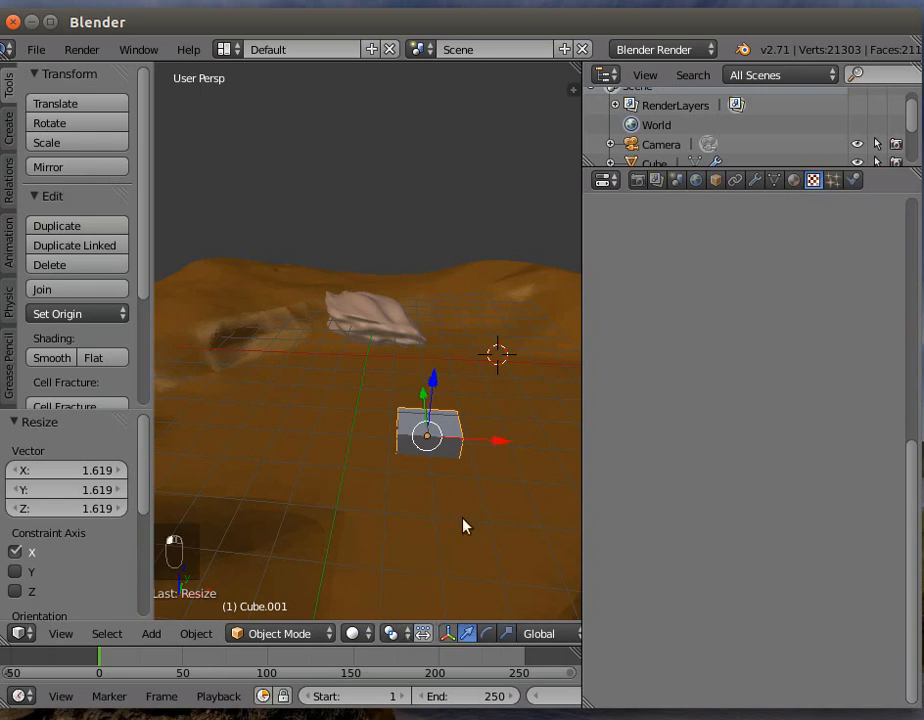
drag(437, 388, 439, 367)
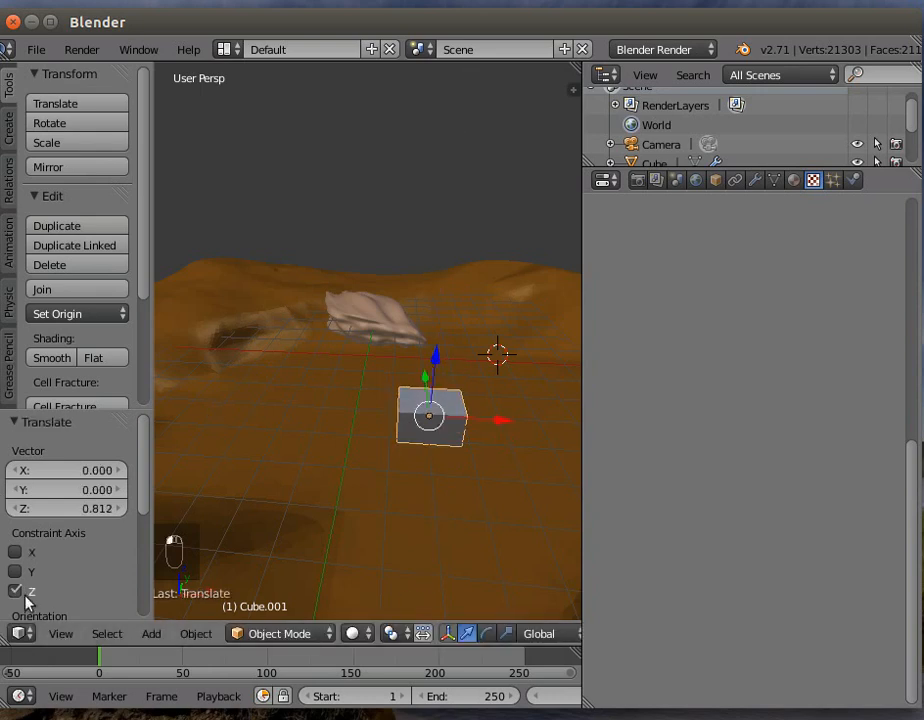
Step: In Edit Mode, scale the stretched cube's upper edge at its +X end by about 0.71 and lower it about 0.68 along Z
click(58, 635)
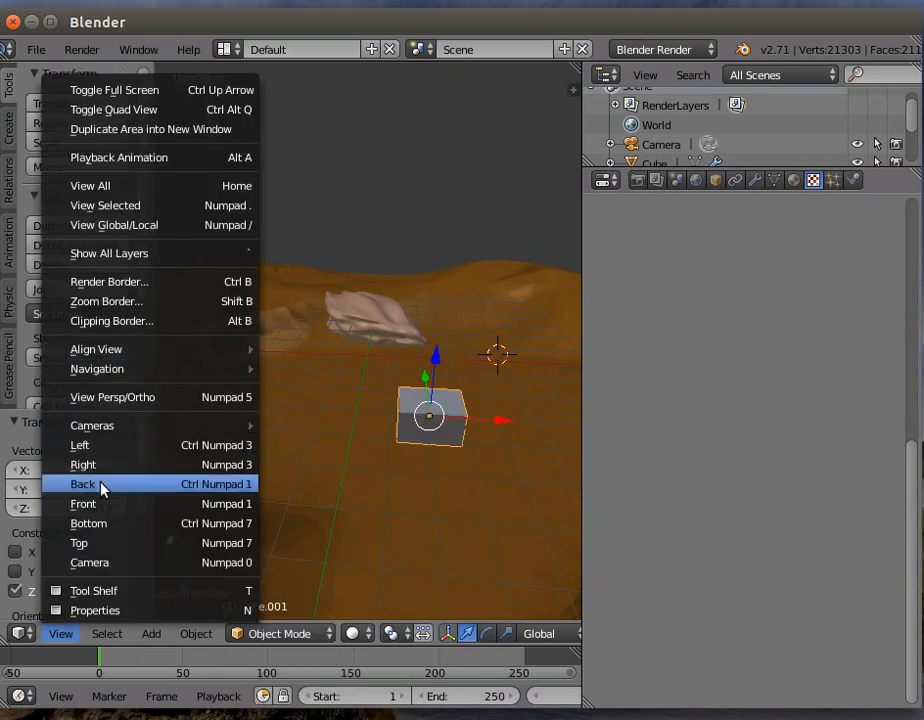
click(108, 205)
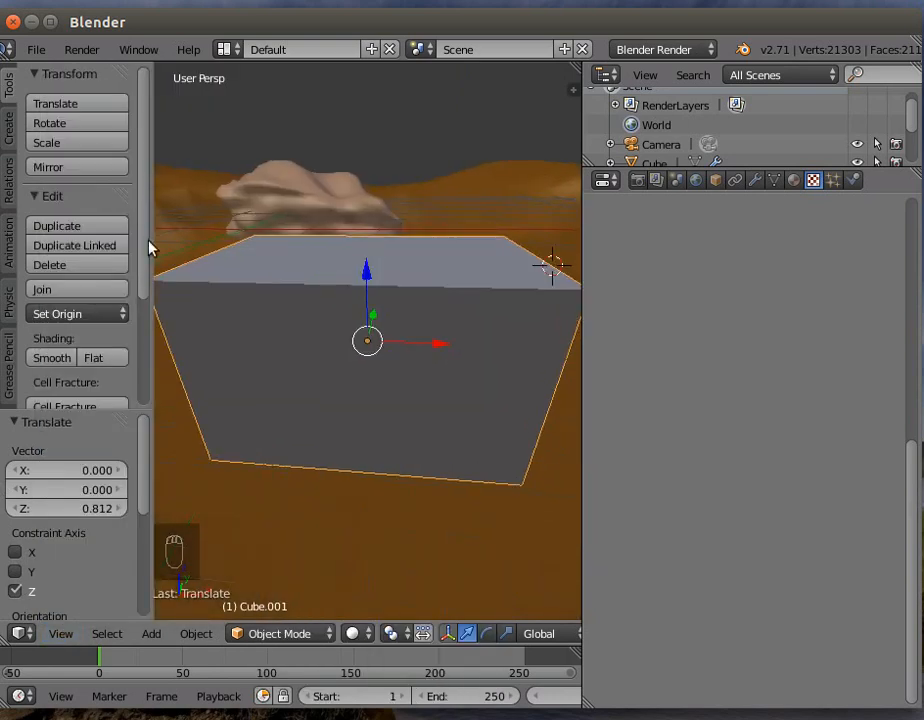
scroll(365, 400, down, 2)
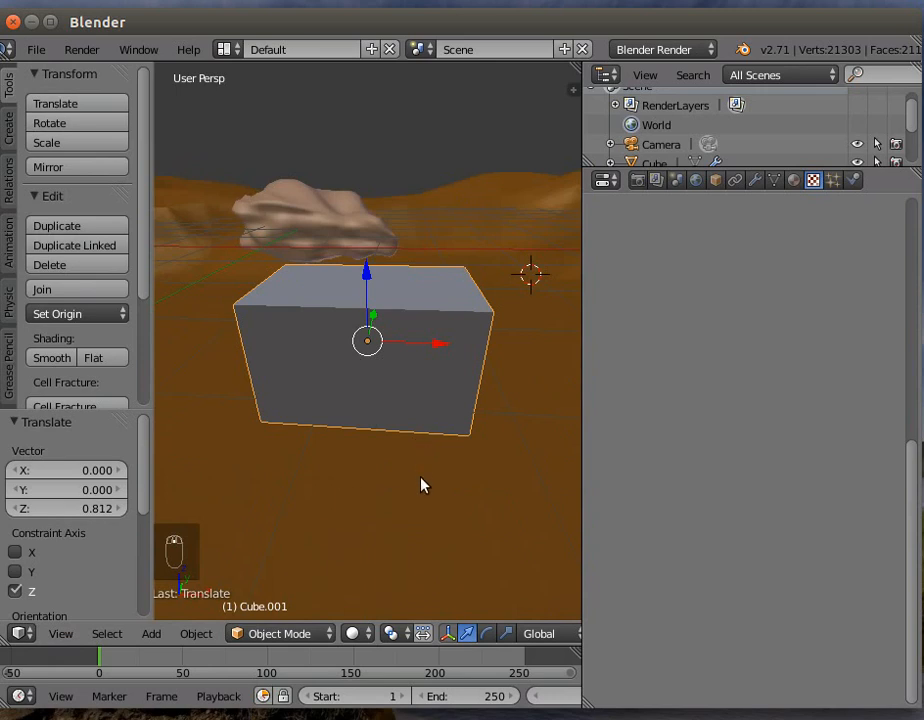
mouse_move(420, 485)
middle_down()
mouse_move(419, 497)
mouse_move(285, 509)
mouse_move(422, 487)
middle_up()
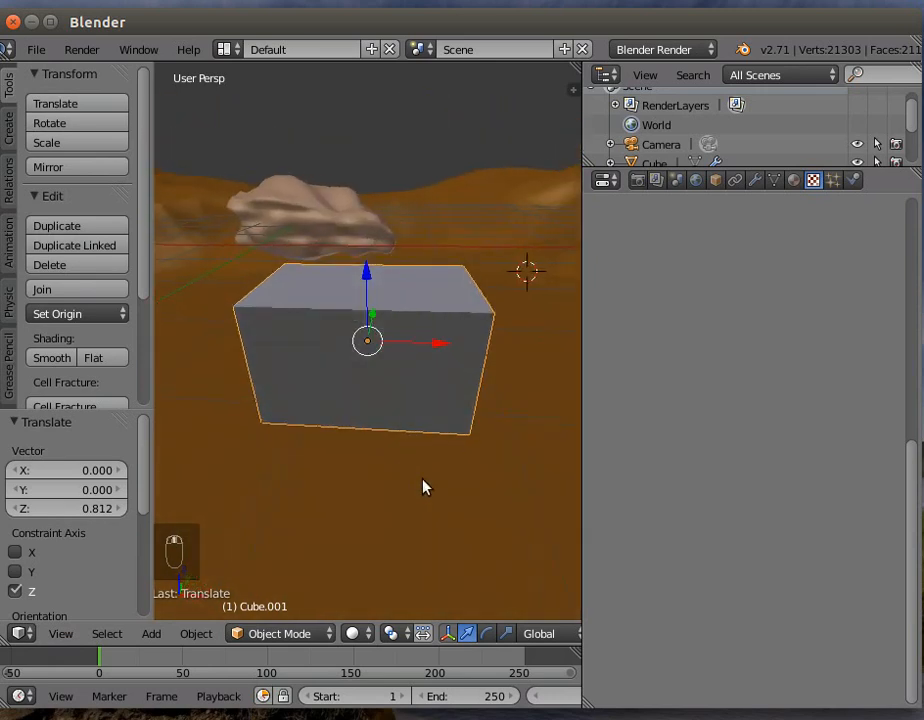
click(295, 638)
click(295, 588)
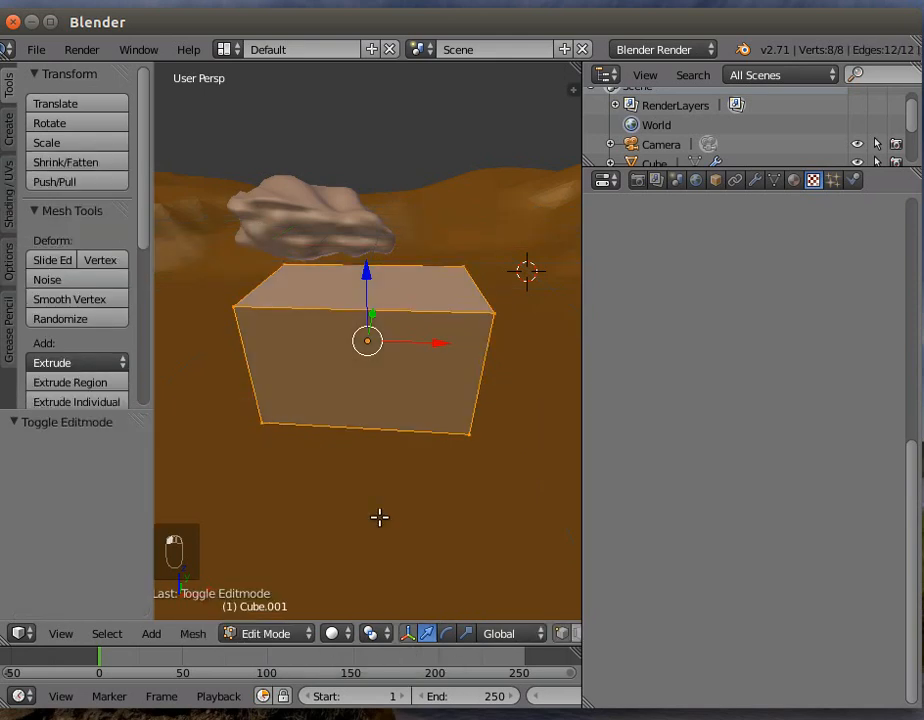
right_click(497, 311)
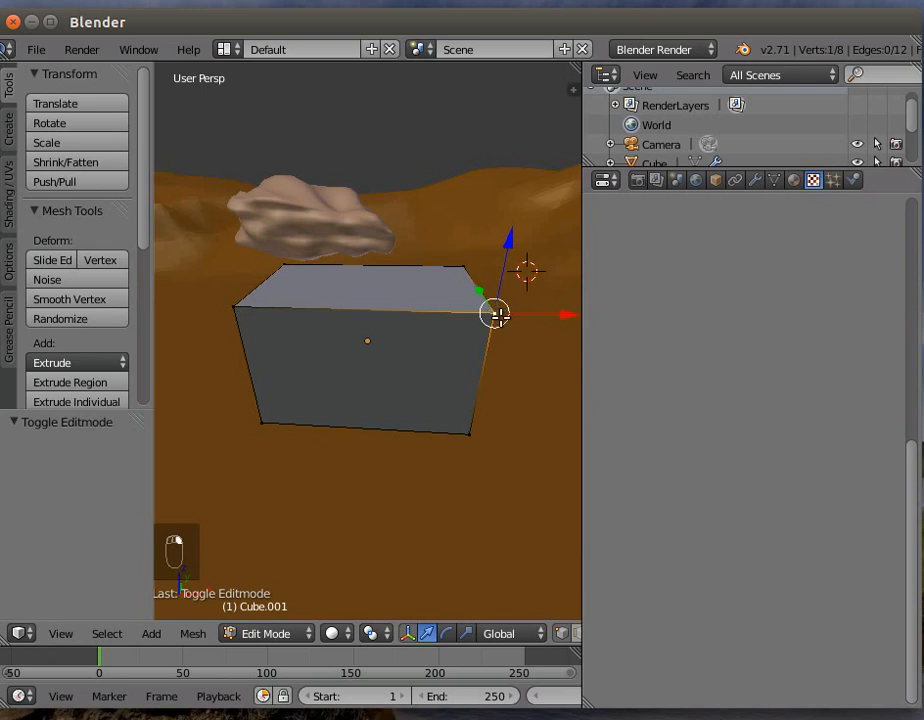
shift+right_click(476, 266)
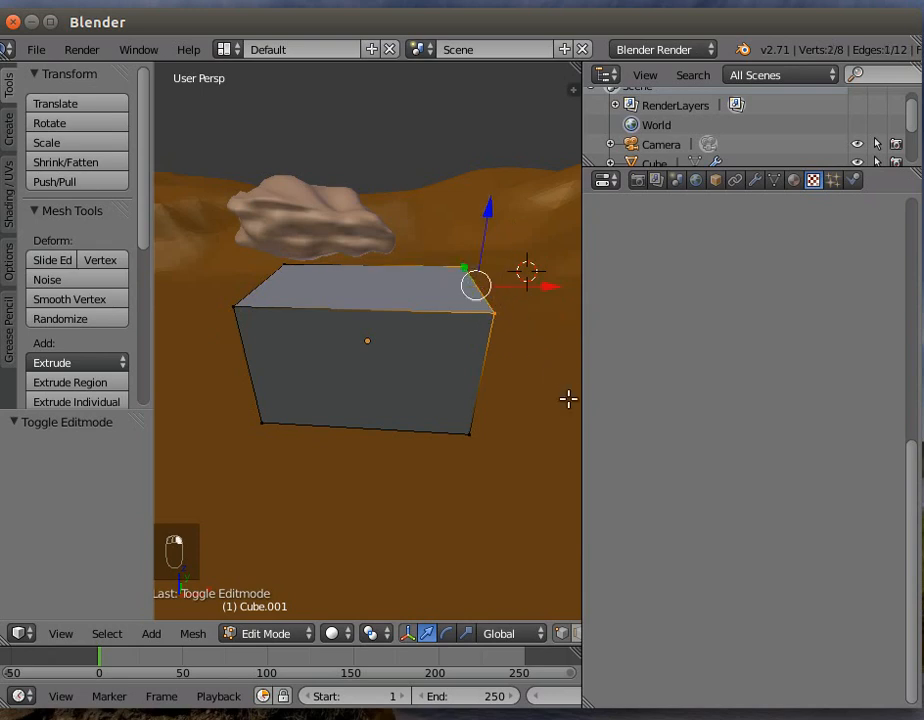
key(s)
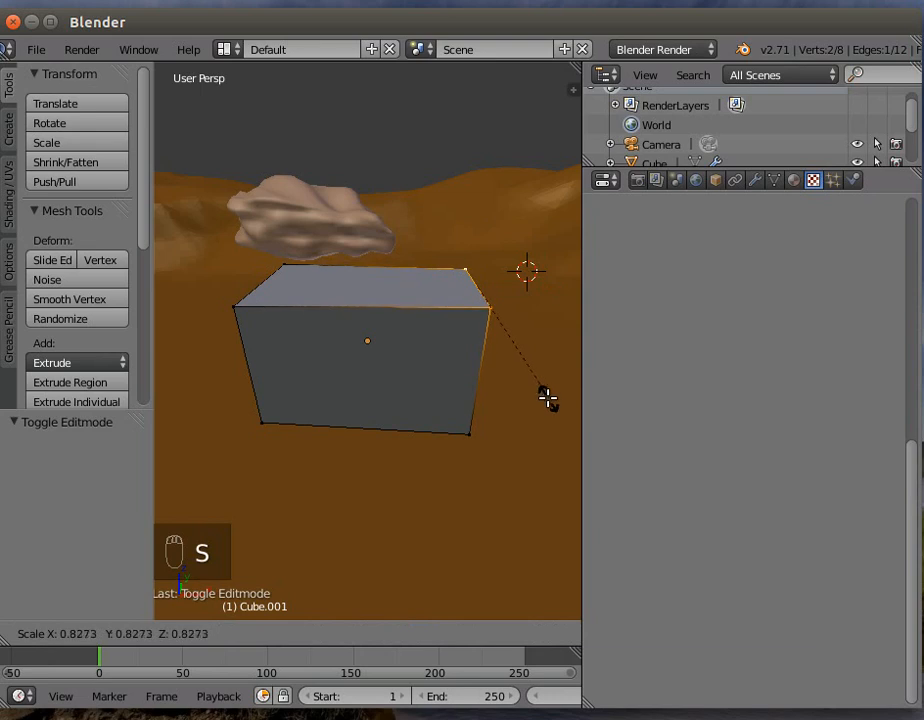
click(539, 379)
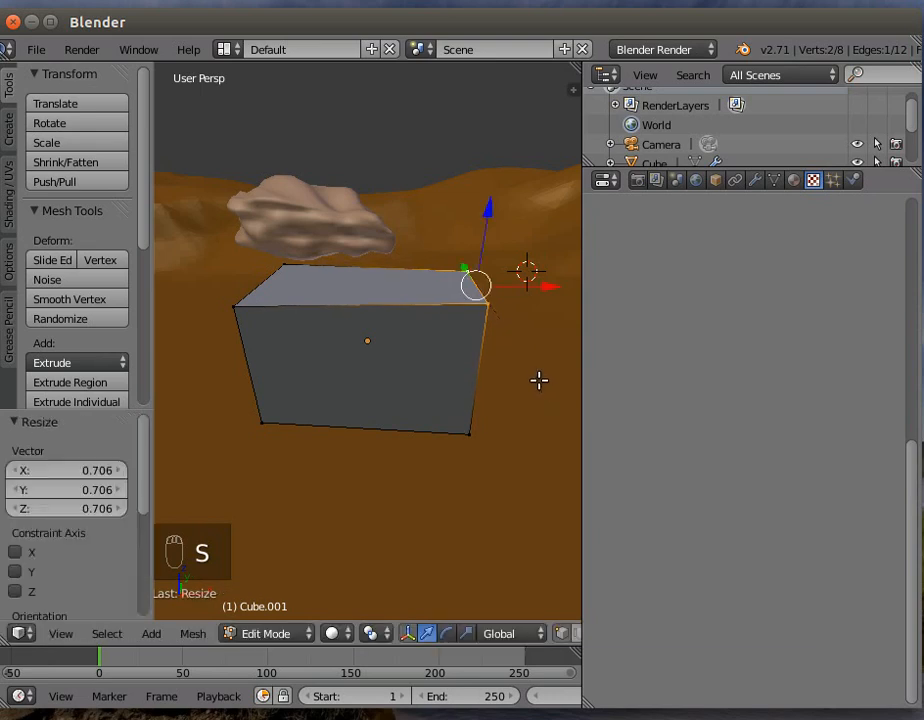
drag(487, 208, 480, 281)
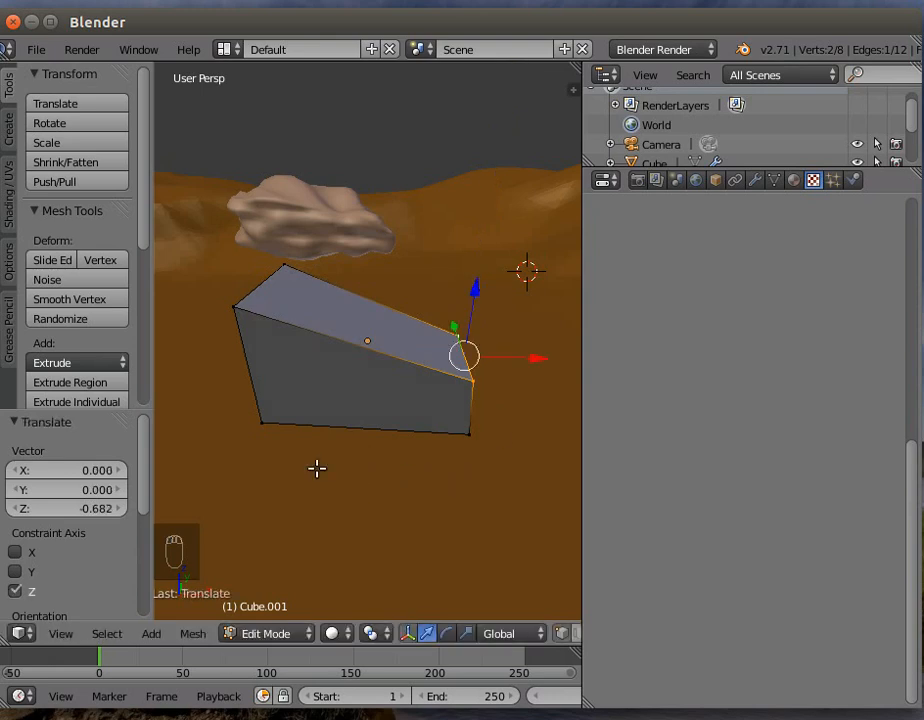
middle_drag(256, 437, 251, 476)
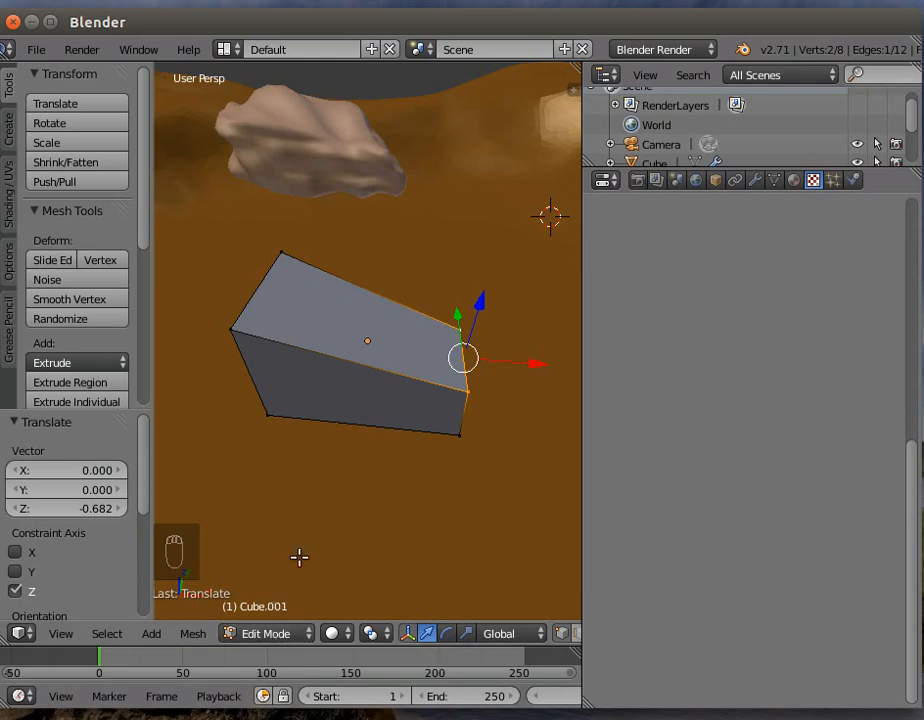
click(260, 636)
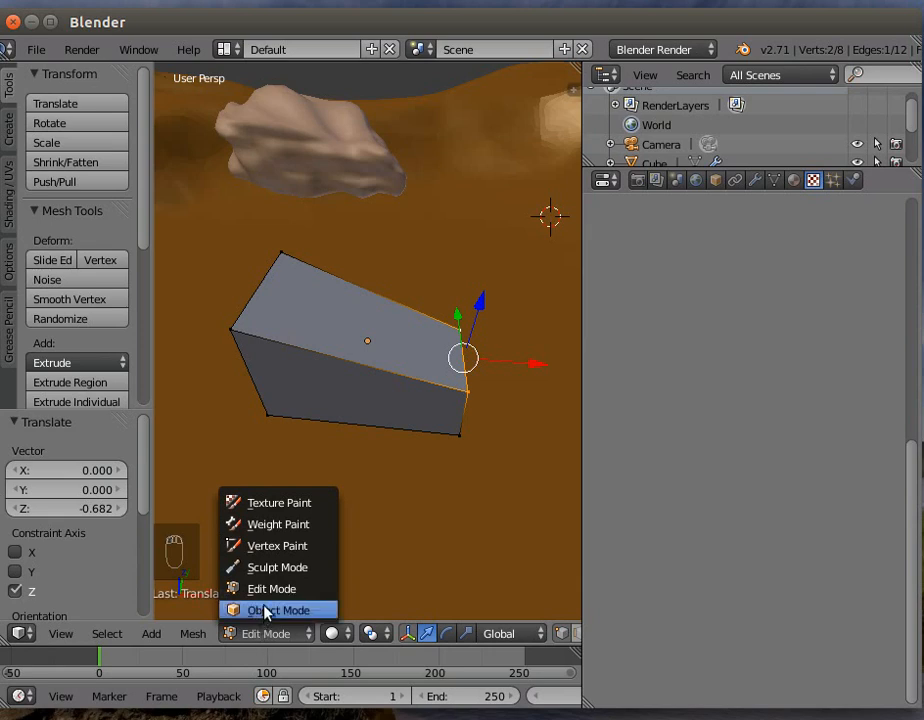
click(268, 632)
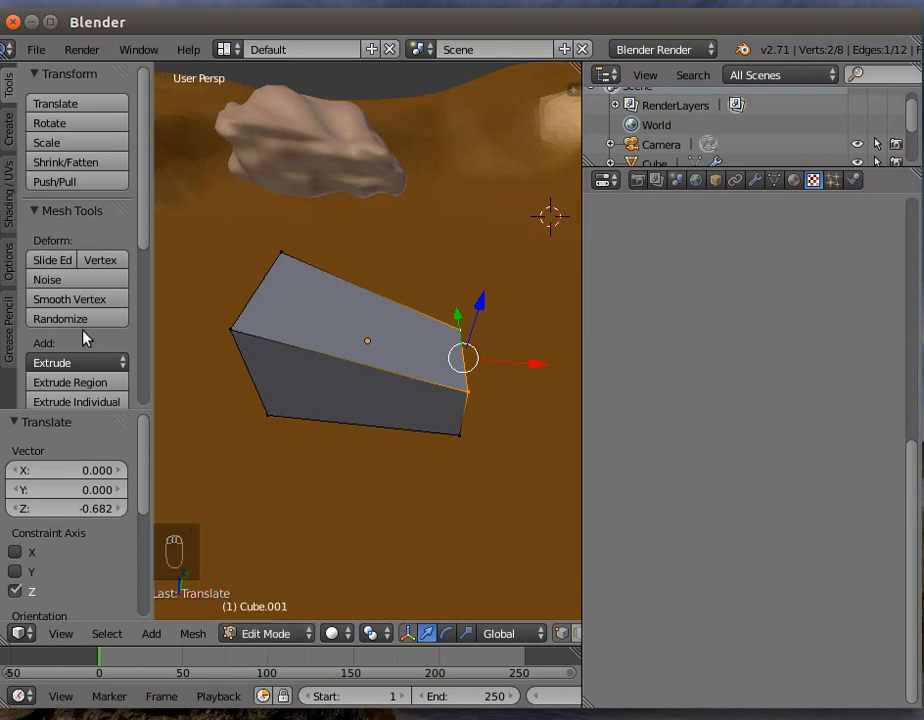
scroll(97, 302, down, 3)
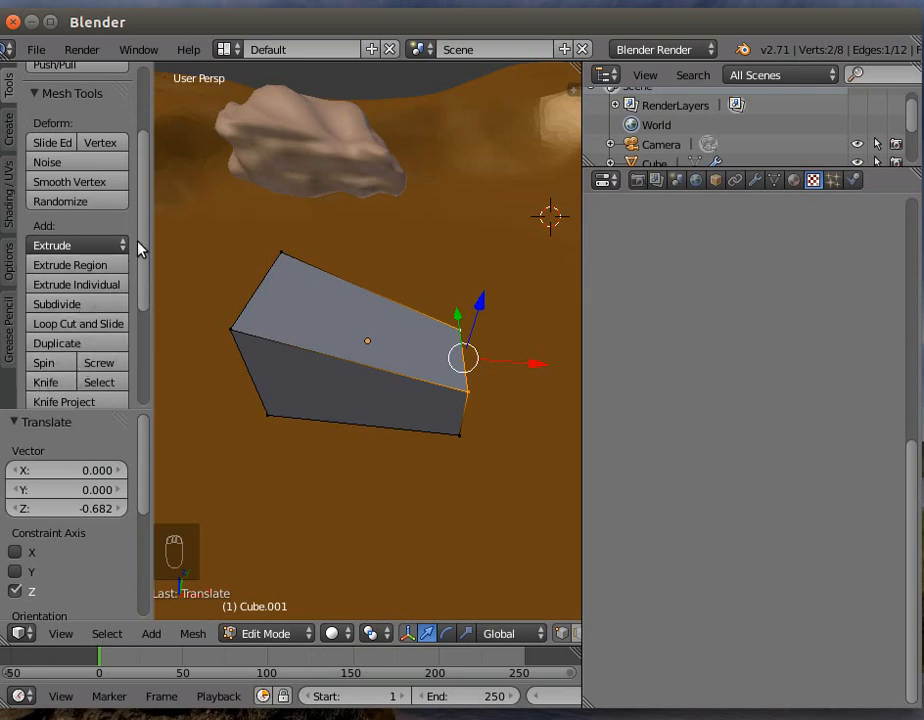
click(60, 306)
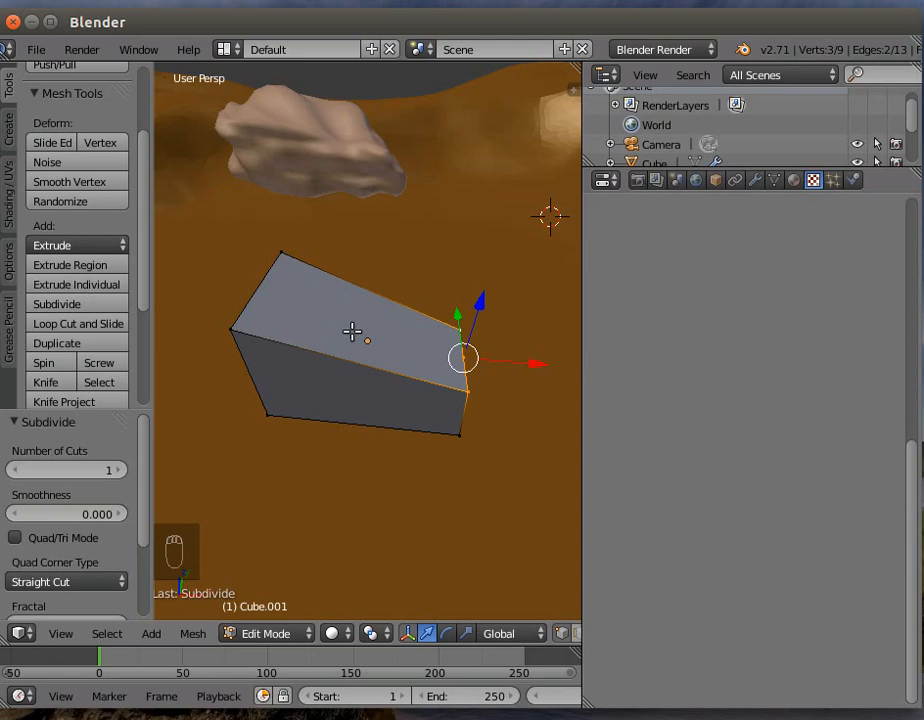
key(ctrl+z)
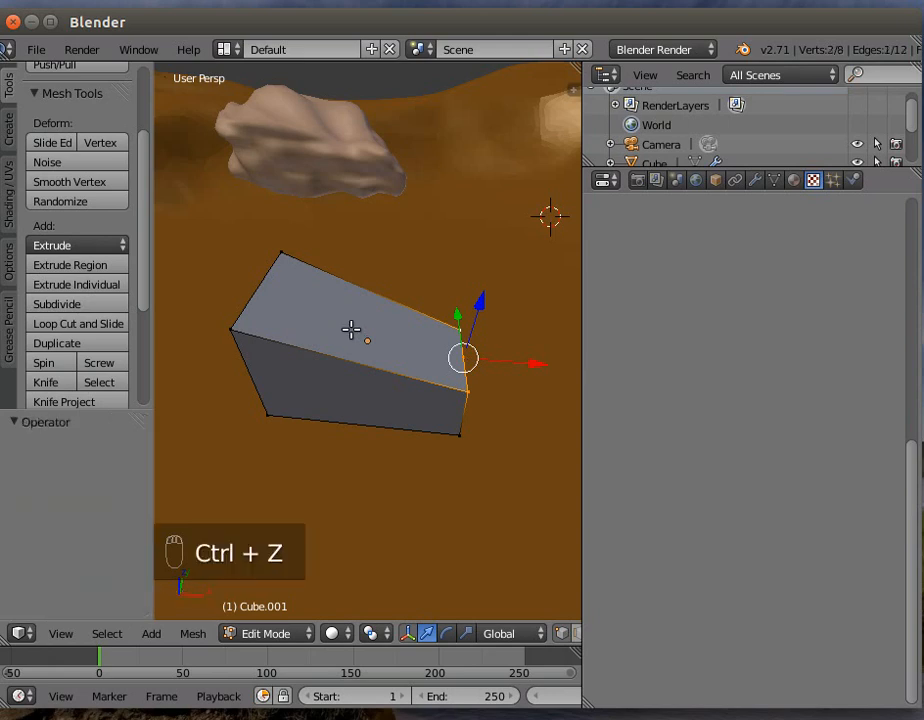
Step: Select the entire wedge-shaped mesh and subdivide it twice with one cut each time
key(a)
key(a)
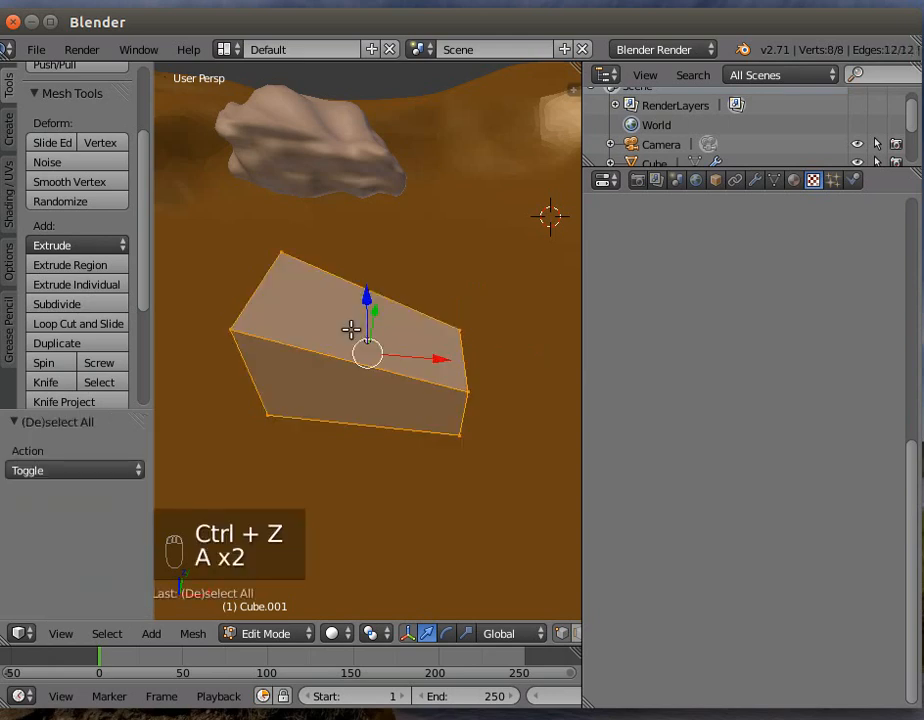
click(65, 309)
click(65, 309)
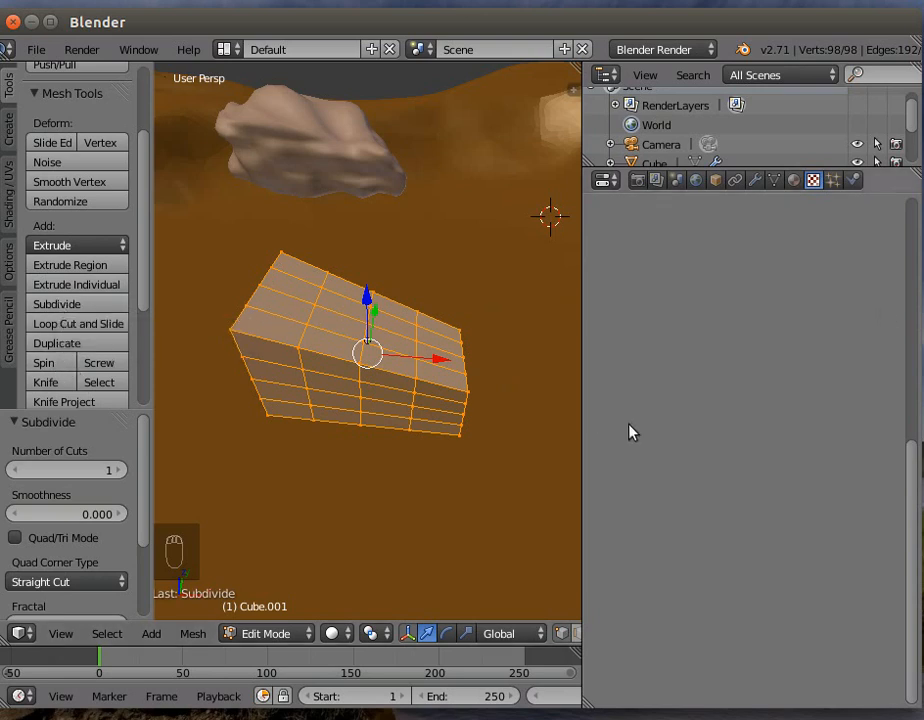
Step: Add a Displace modifier to the second rock, using the rockdis texture with Global texture coordinates
click(754, 180)
click(670, 250)
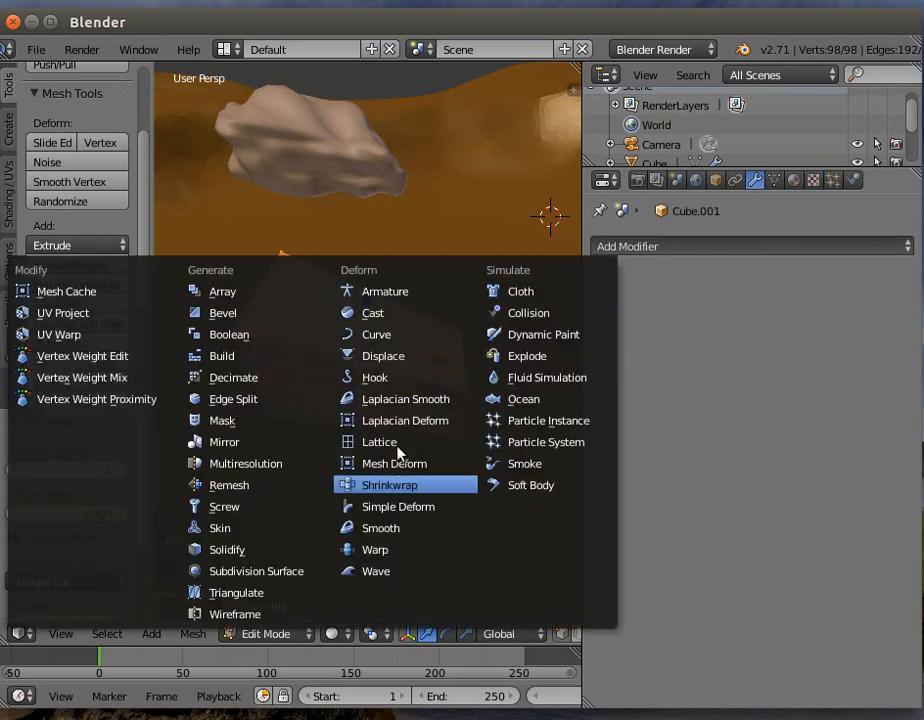
click(392, 356)
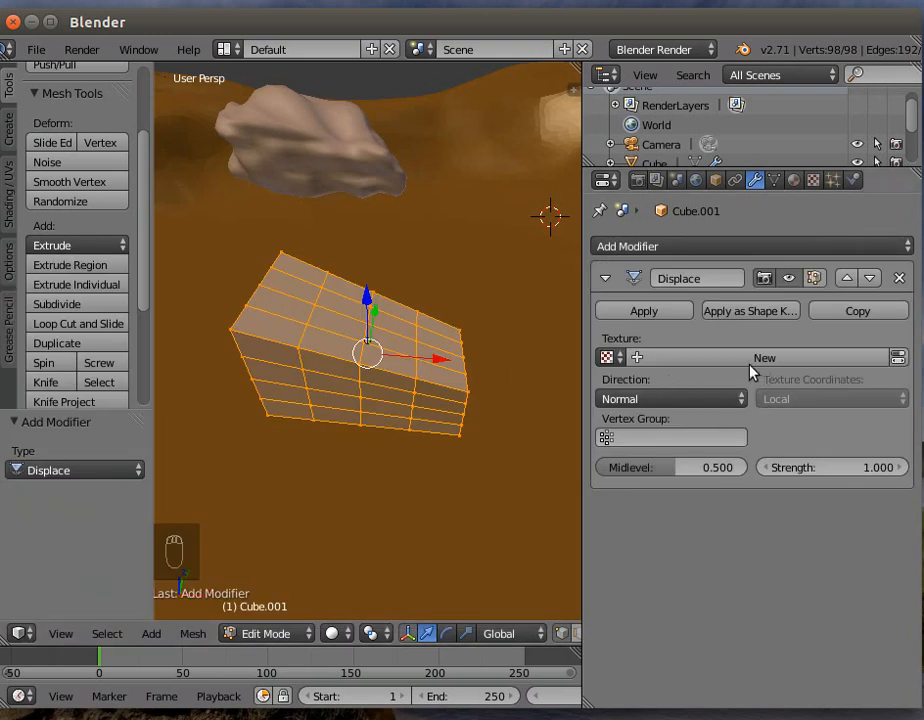
click(611, 357)
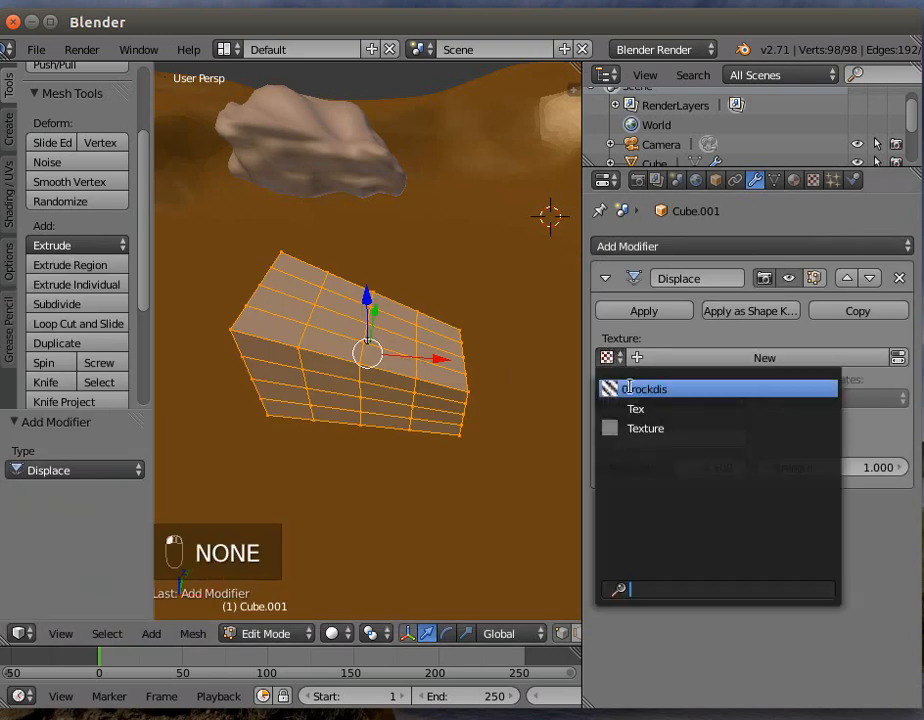
click(630, 389)
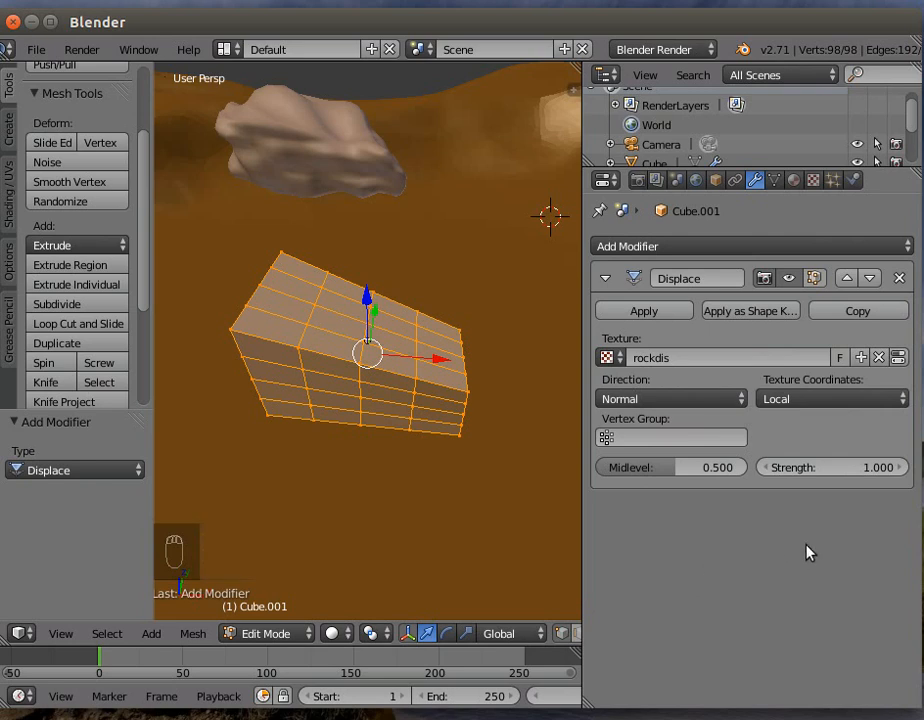
click(826, 399)
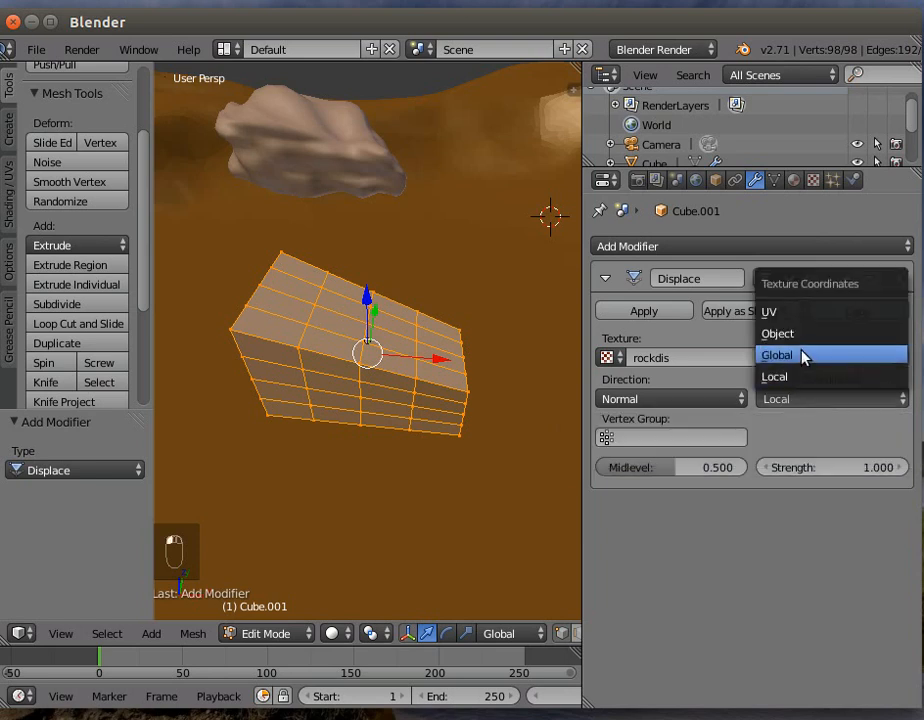
click(802, 356)
Step: Return to Object Mode and set the Displace strength to 0.300 and the midlevel to about 0.432
click(270, 634)
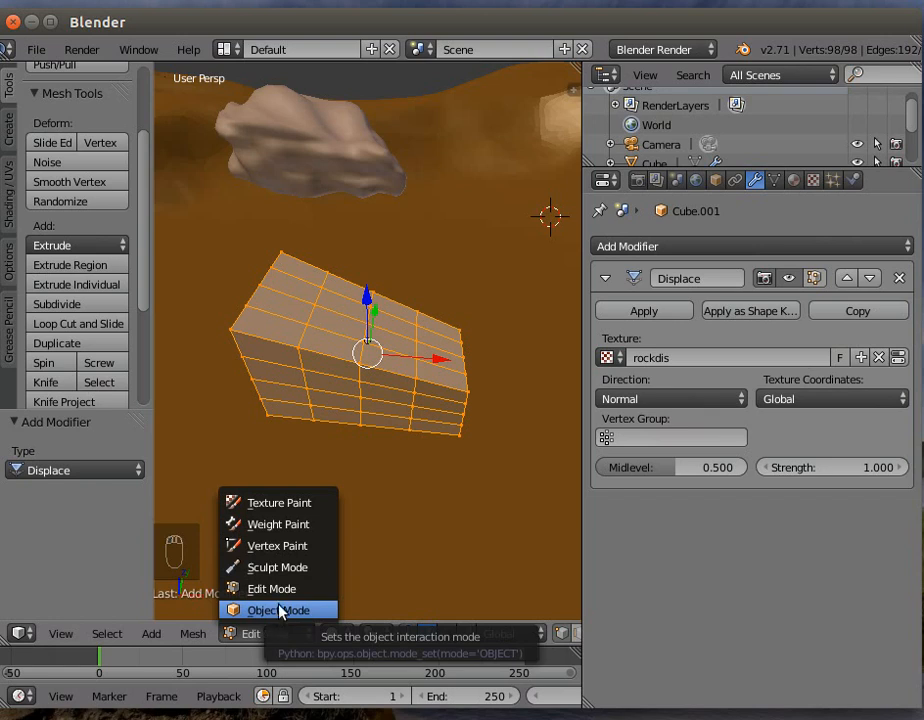
click(309, 612)
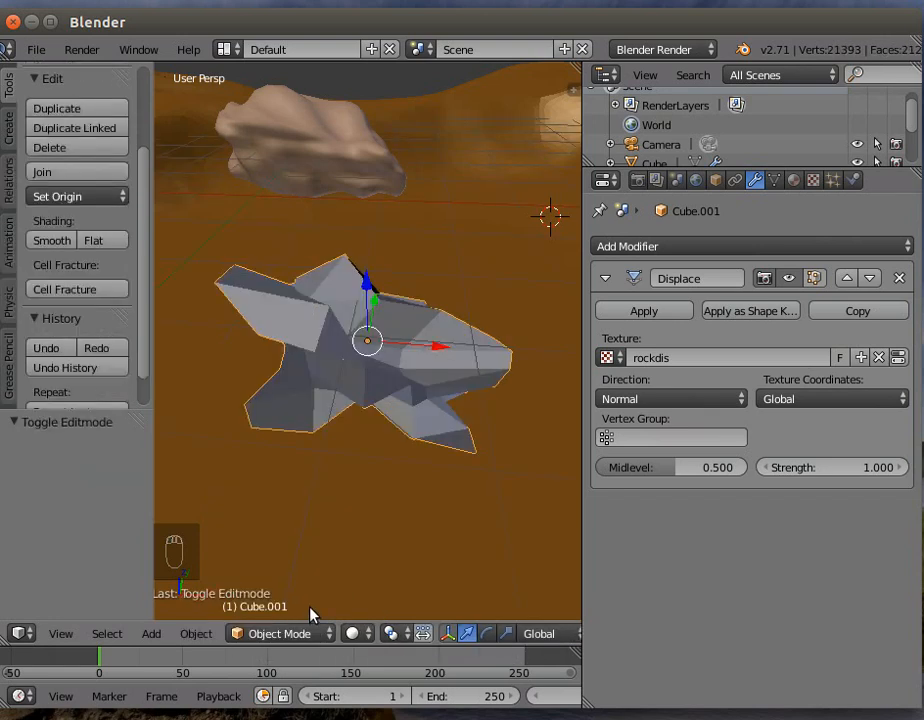
drag(887, 468, 806, 468)
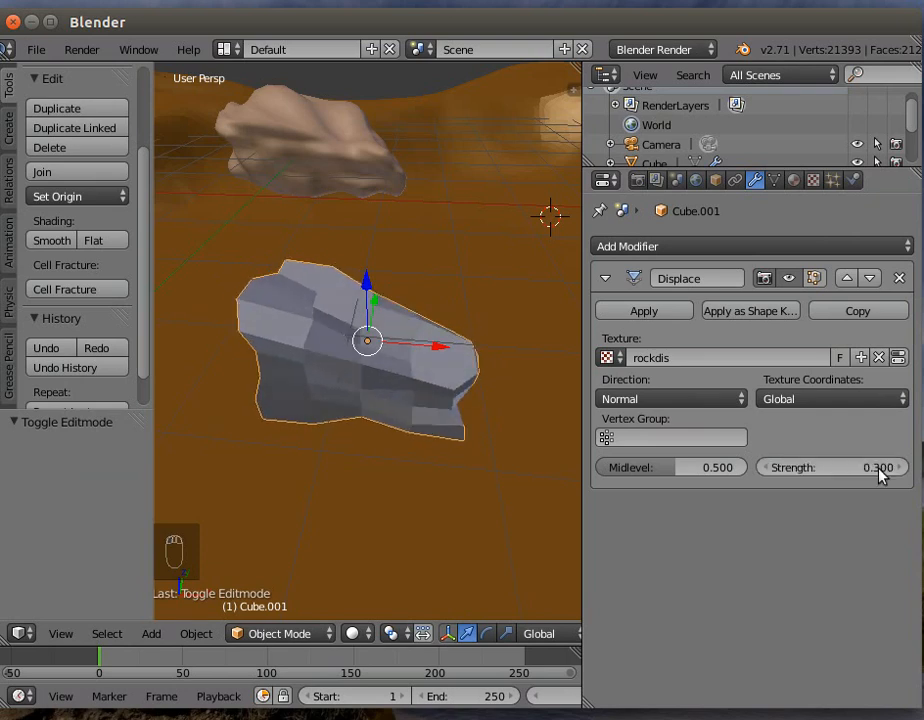
mouse_move(677, 470)
mouse_down()
mouse_move(715, 470)
mouse_move(670, 470)
mouse_up()
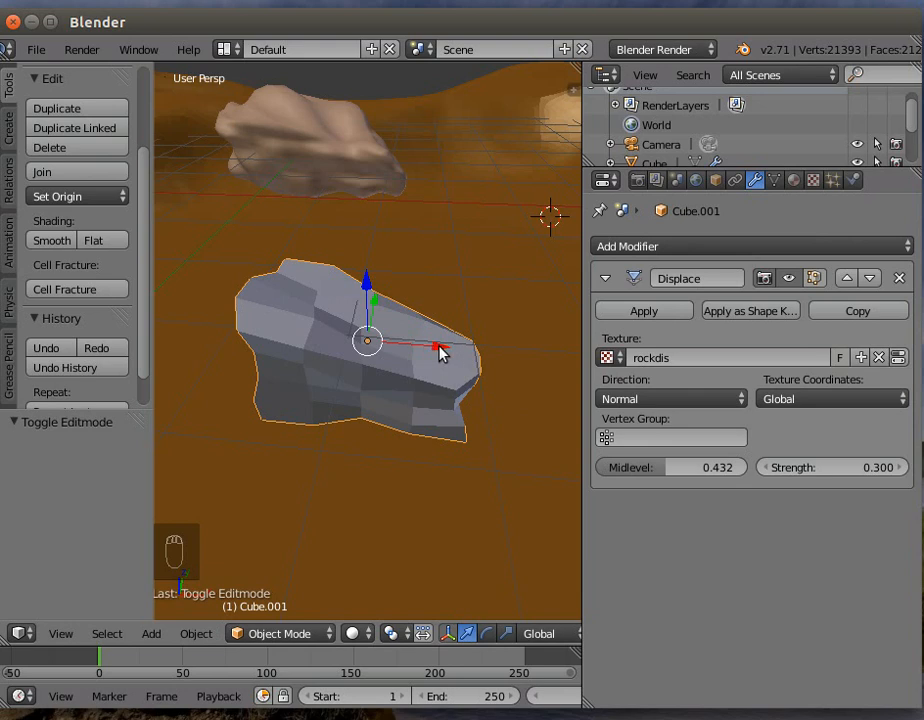
Step: Move the second rock about -0.32 along X and rotate it about -10.1° around Z
drag(440, 352, 403, 381)
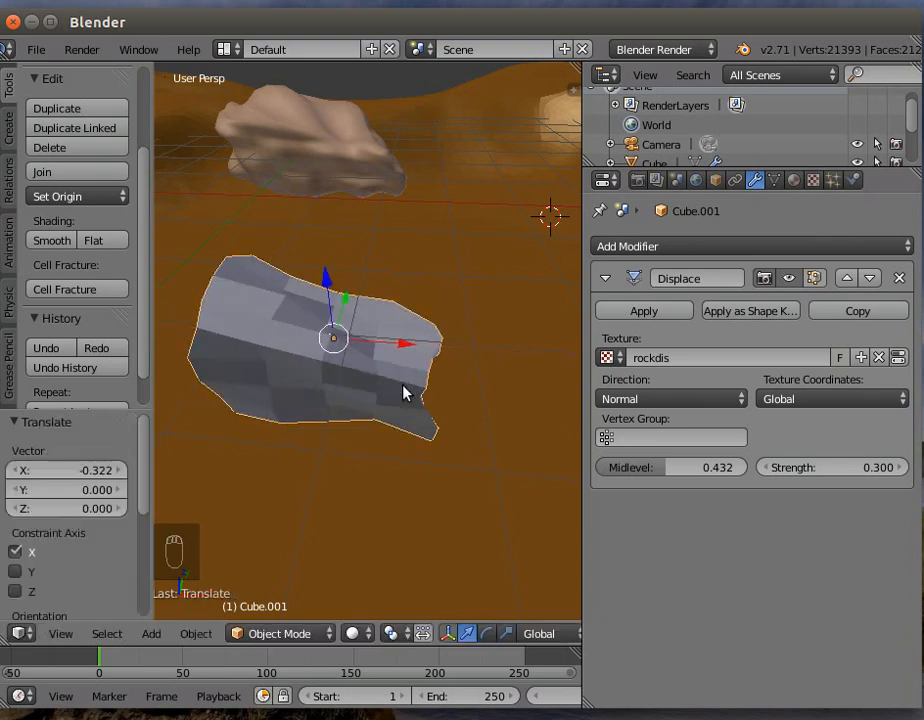
click(487, 633)
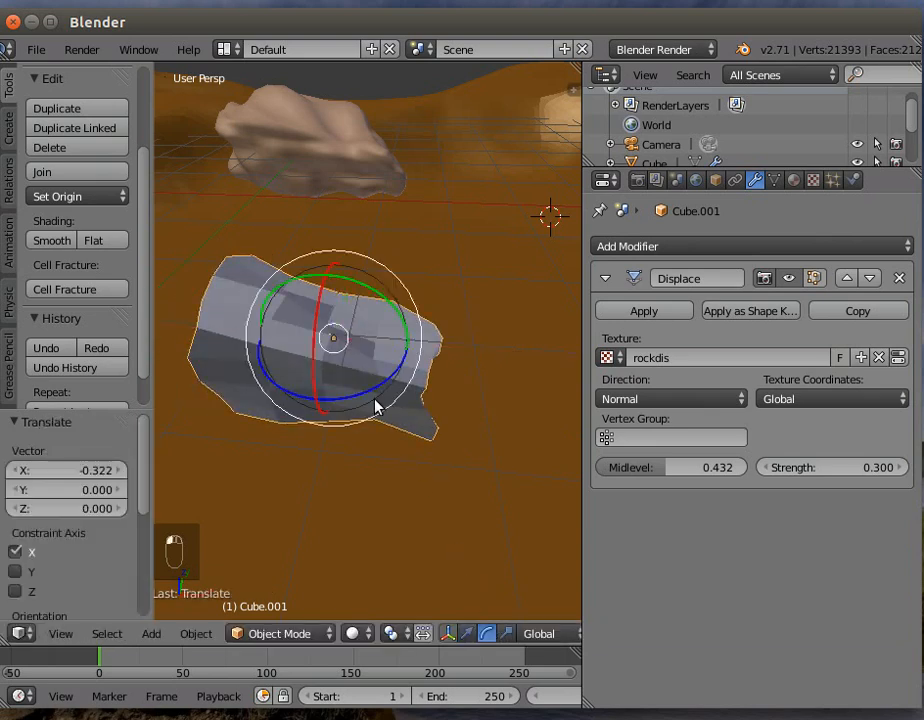
mouse_move(377, 395)
mouse_down()
mouse_move(361, 388)
mouse_move(306, 413)
mouse_move(235, 422)
mouse_move(403, 422)
mouse_move(470, 406)
mouse_move(384, 427)
mouse_move(250, 421)
mouse_move(385, 420)
mouse_move(409, 410)
mouse_move(377, 412)
mouse_up()
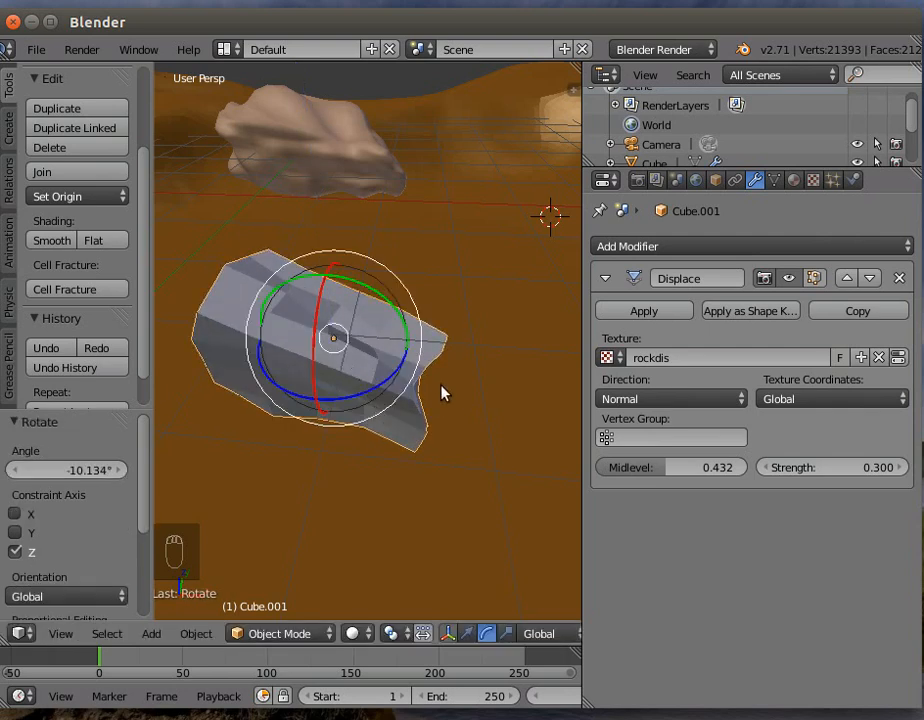
Step: Add a Subdivision Surface modifier to the second rock and move the rock about 0.105 along X
click(662, 248)
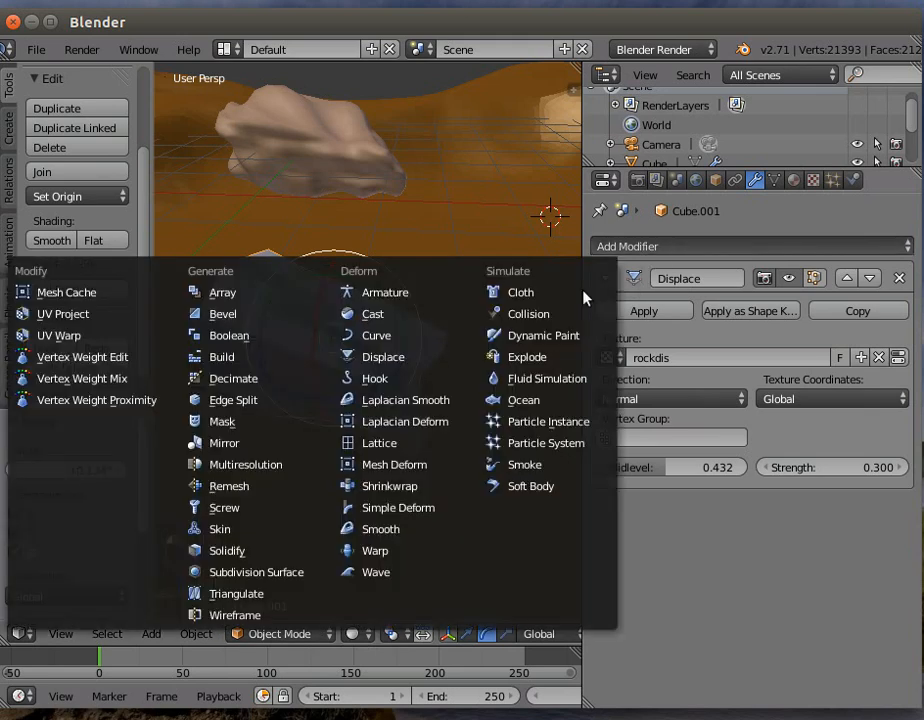
click(272, 582)
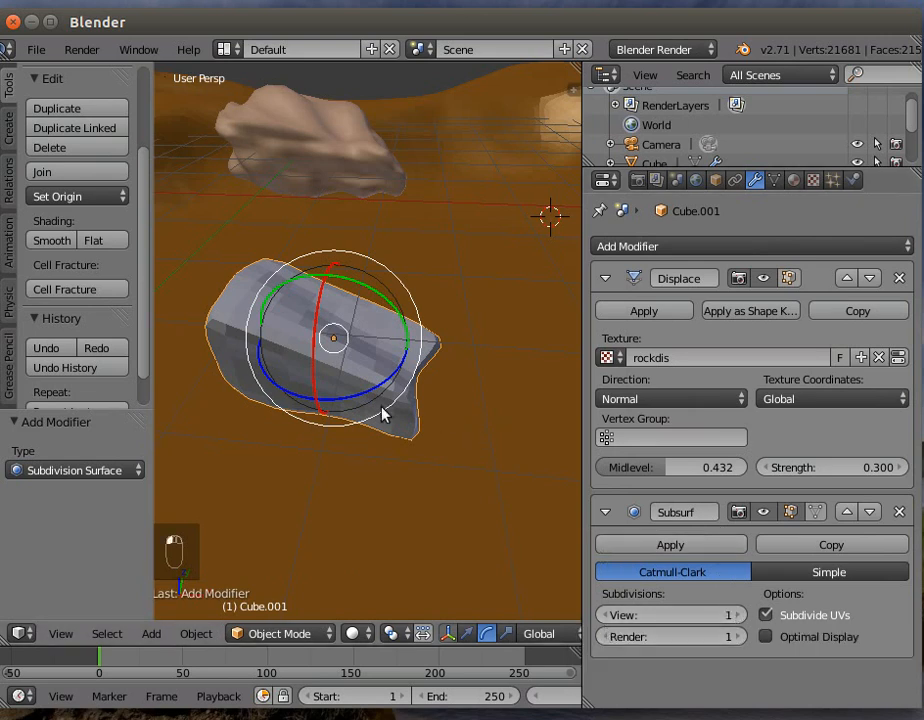
click(466, 633)
drag(398, 347, 407, 400)
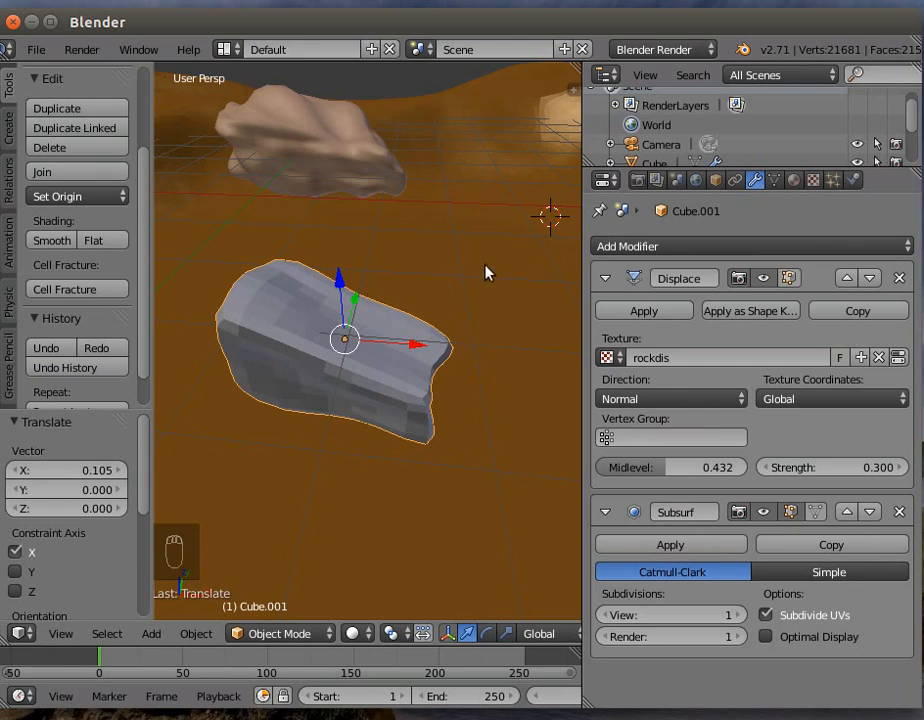
click(750, 1)
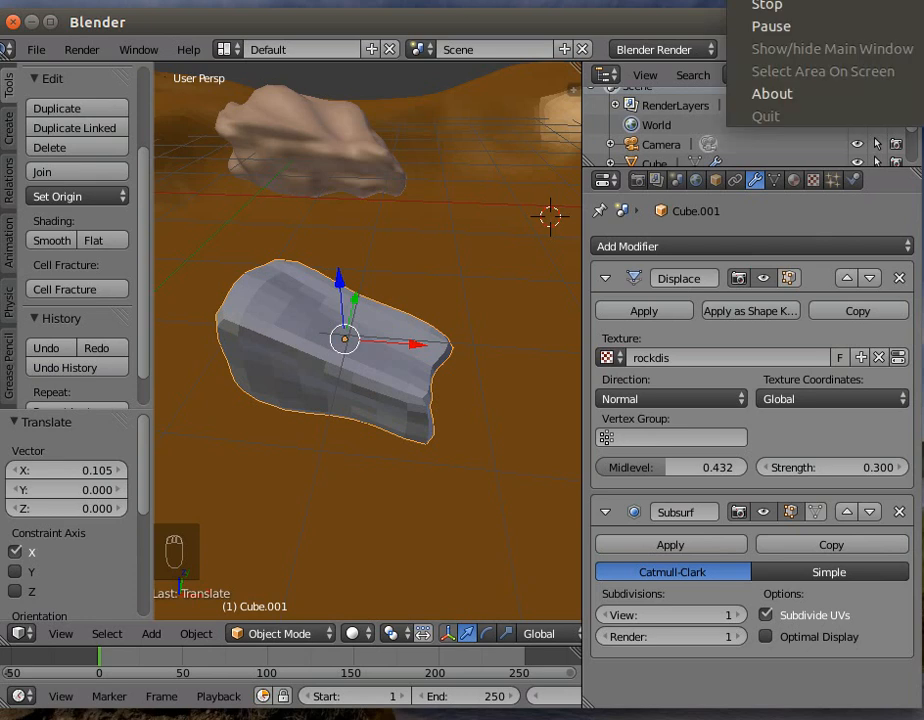
click(765, 26)
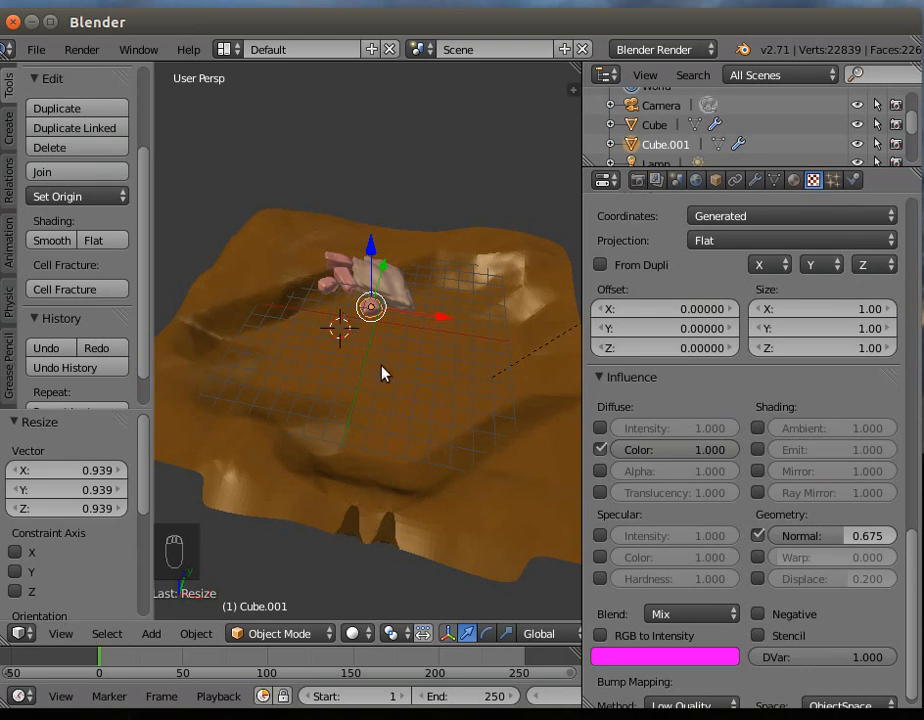
Step: Switch the viewport to the camera view and show the whole camera frame
click(196, 634)
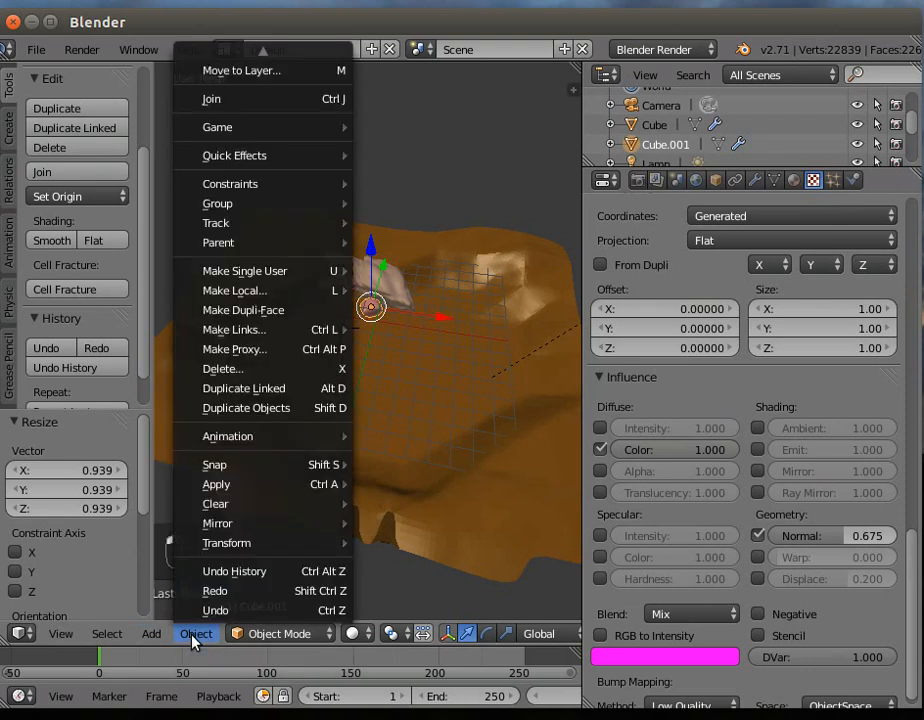
mouse_move(60, 640)
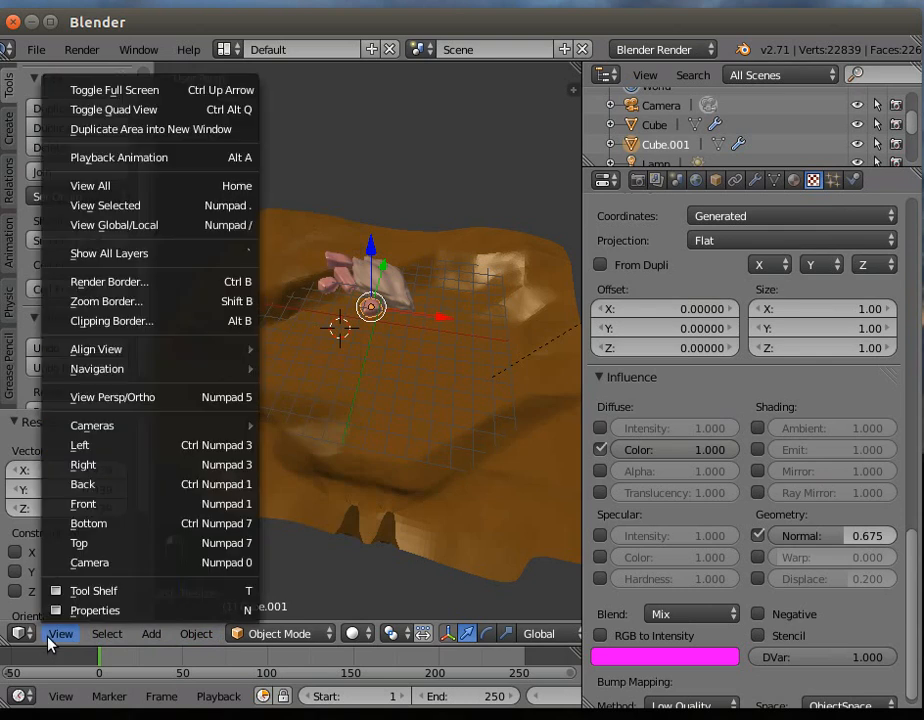
click(94, 562)
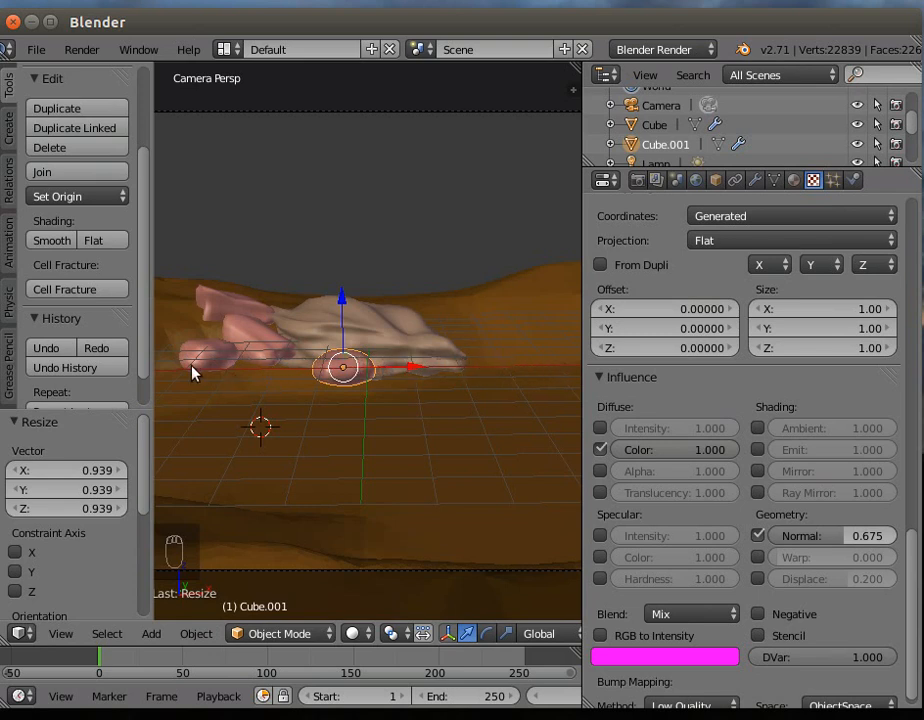
scroll(456, 454, down, 1)
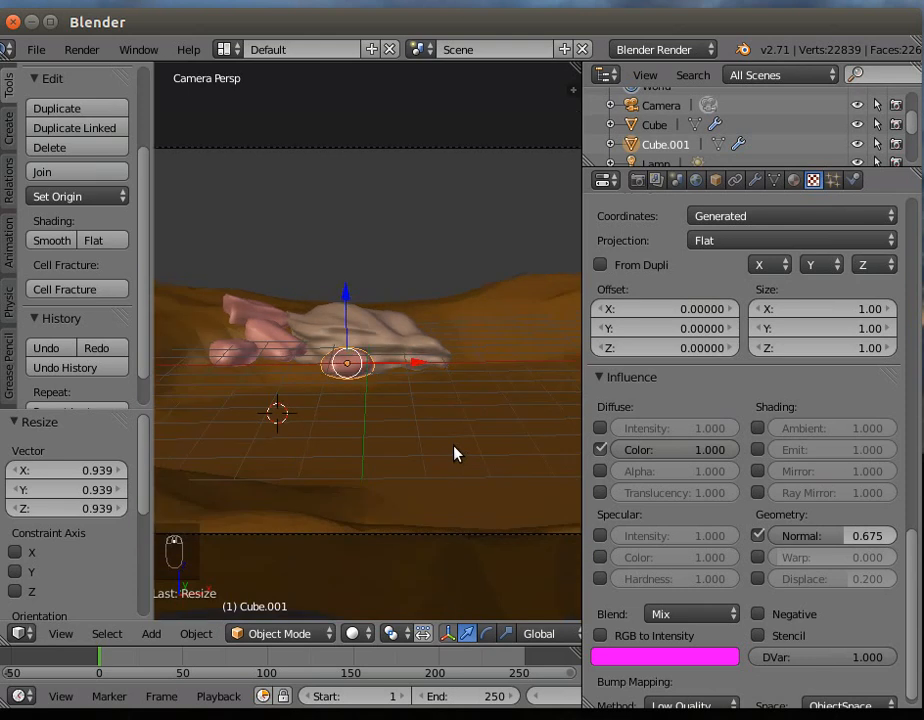
scroll(454, 454, down, 1)
scroll(447, 444, down, 2)
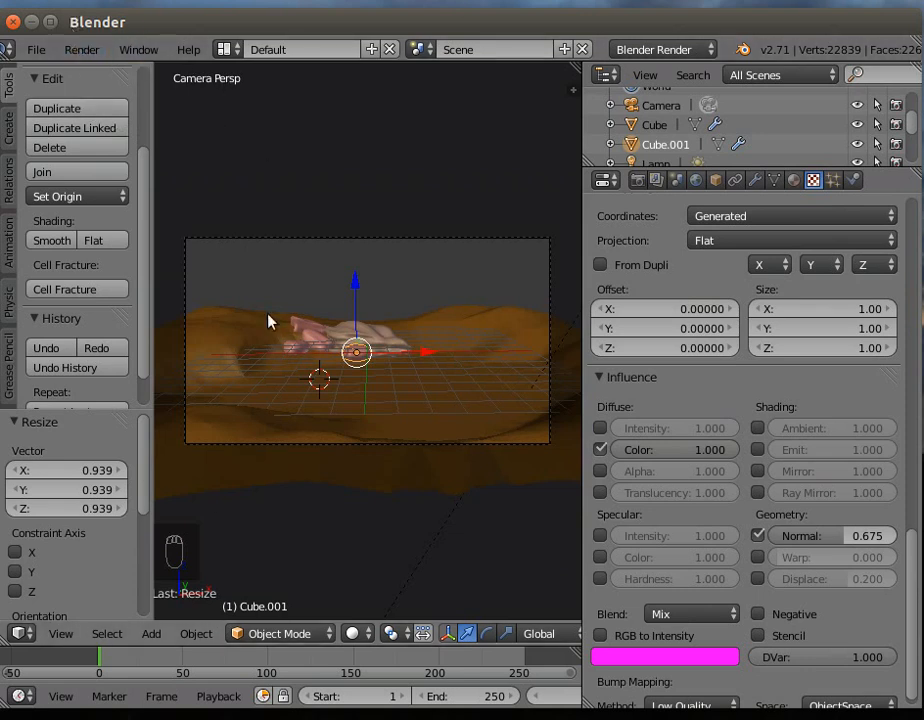
Step: Add a mesh plane at the 3D cursor for the lake's water surface and scale it uniformly by about 10.761
click(151, 634)
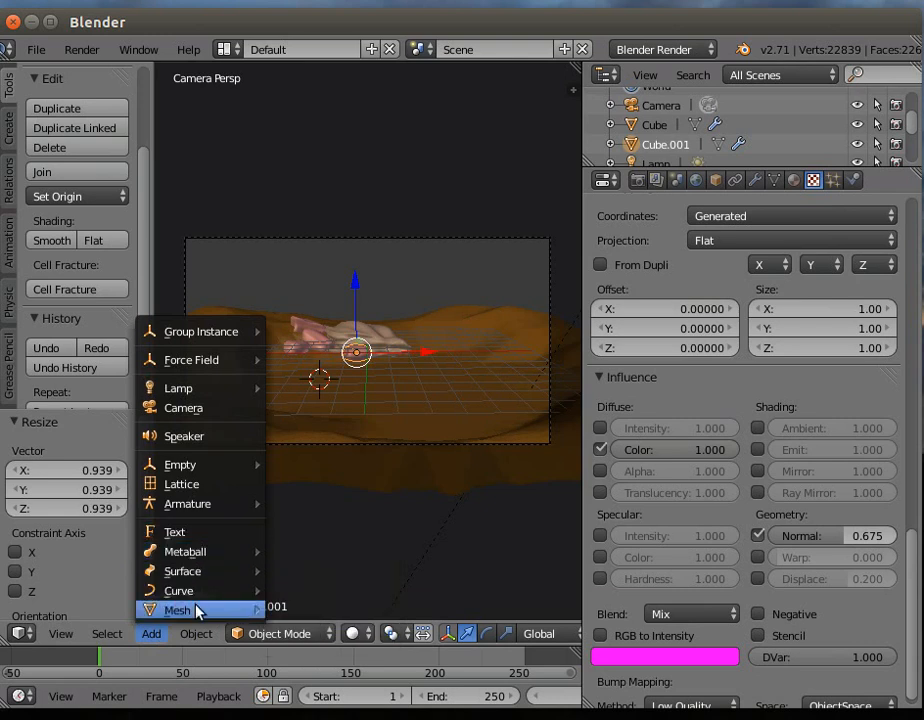
mouse_move(197, 612)
click(312, 406)
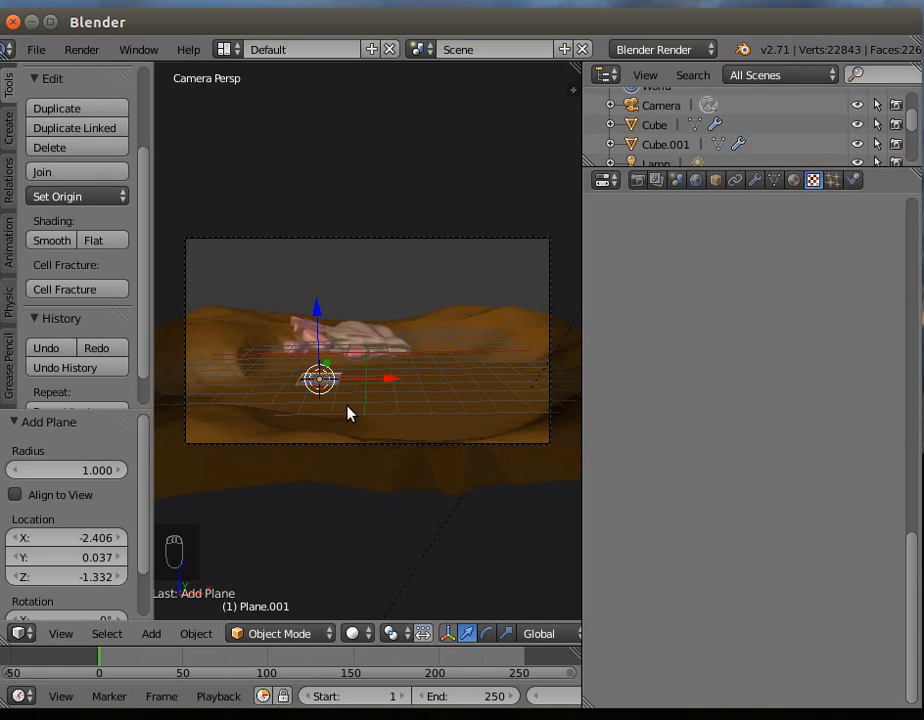
key(s)
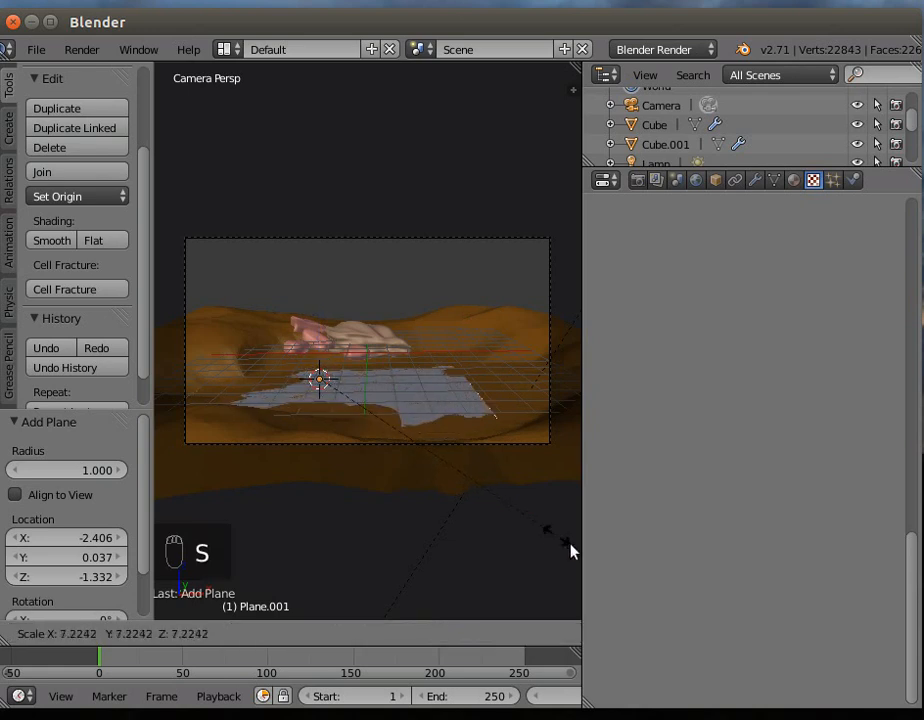
click(255, 87)
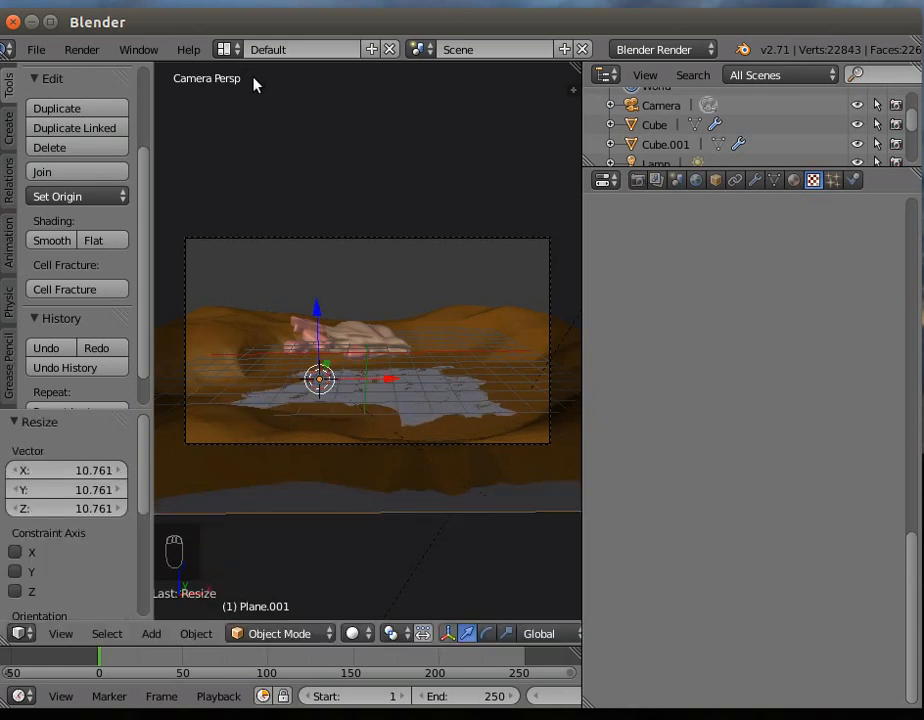
Step: Raise the water plane about 1.041 along Z to fill the lake bed up to the rocks
drag(318, 316, 324, 296)
scroll(303, 530, up, 3)
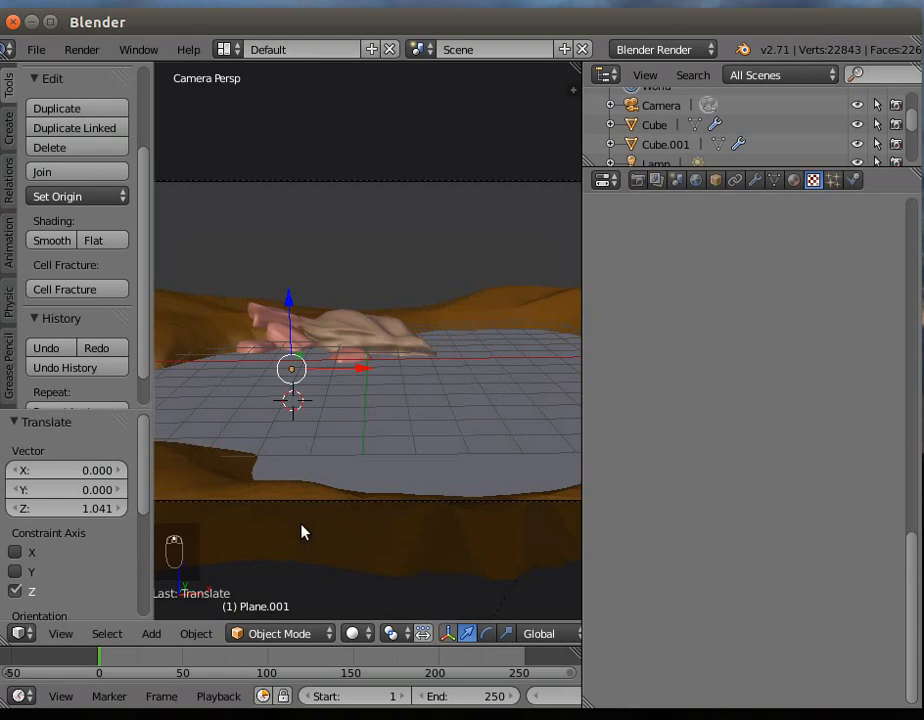
scroll(303, 530, down, 3)
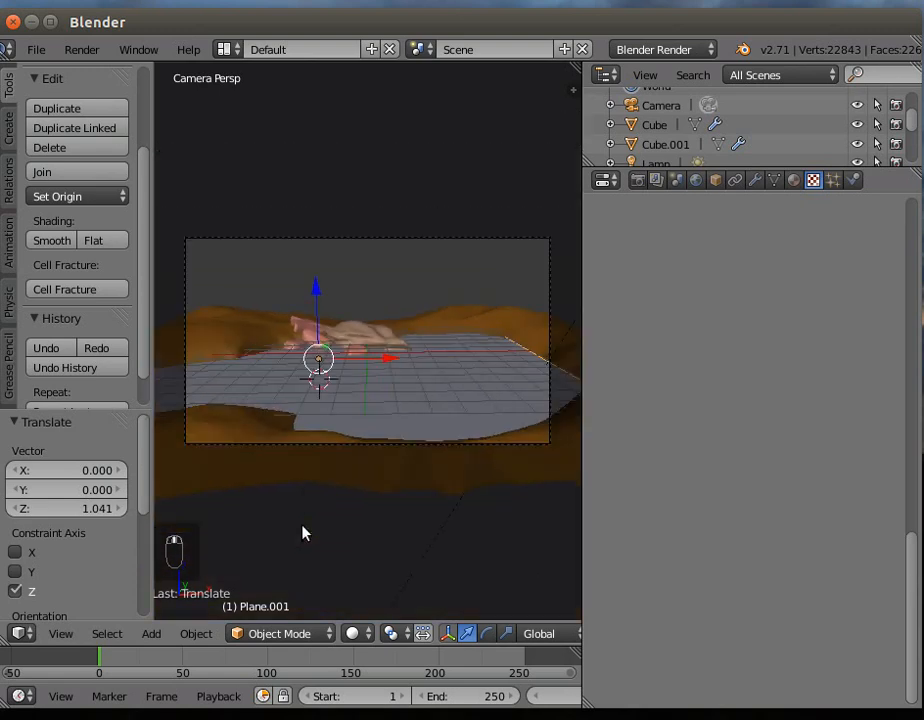
Step: Move the flat grey water plane (Plane.001) to the second layer
scroll(303, 533, down, 3)
scroll(305, 533, up, 3)
key(m)
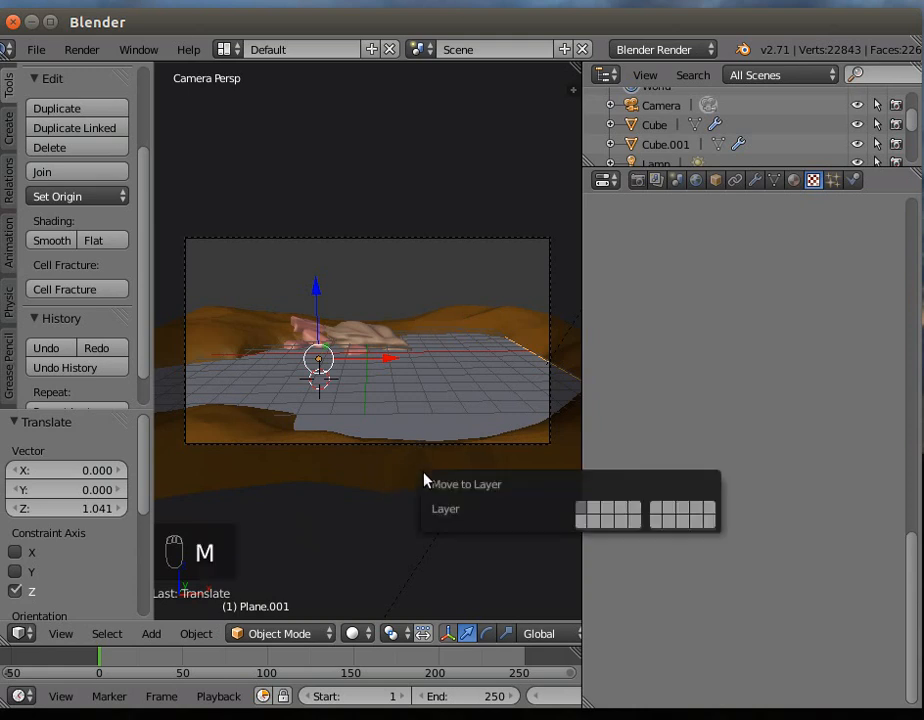
click(596, 513)
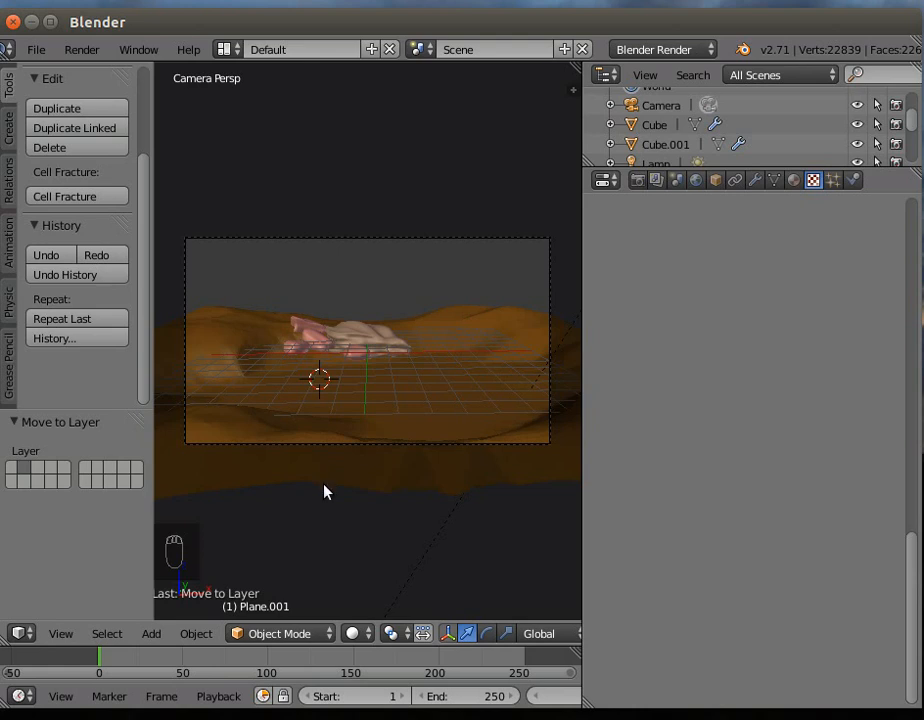
Step: Put the three pink rocks, medrock1.001, Cube.001 and Cube, into a new group named rox
scroll(322, 493, down, 2)
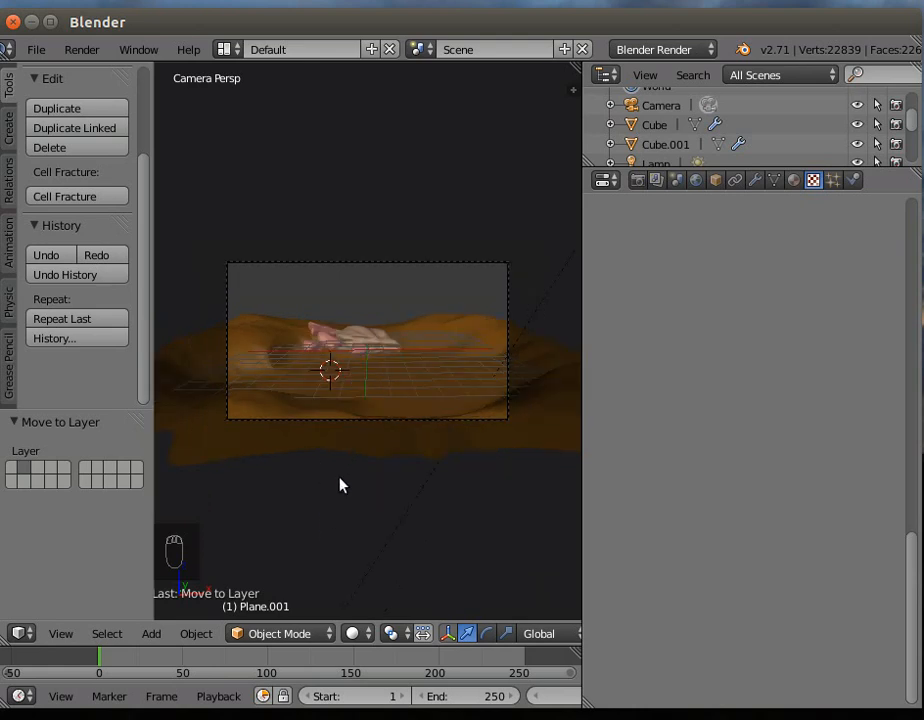
scroll(319, 463, up, 3)
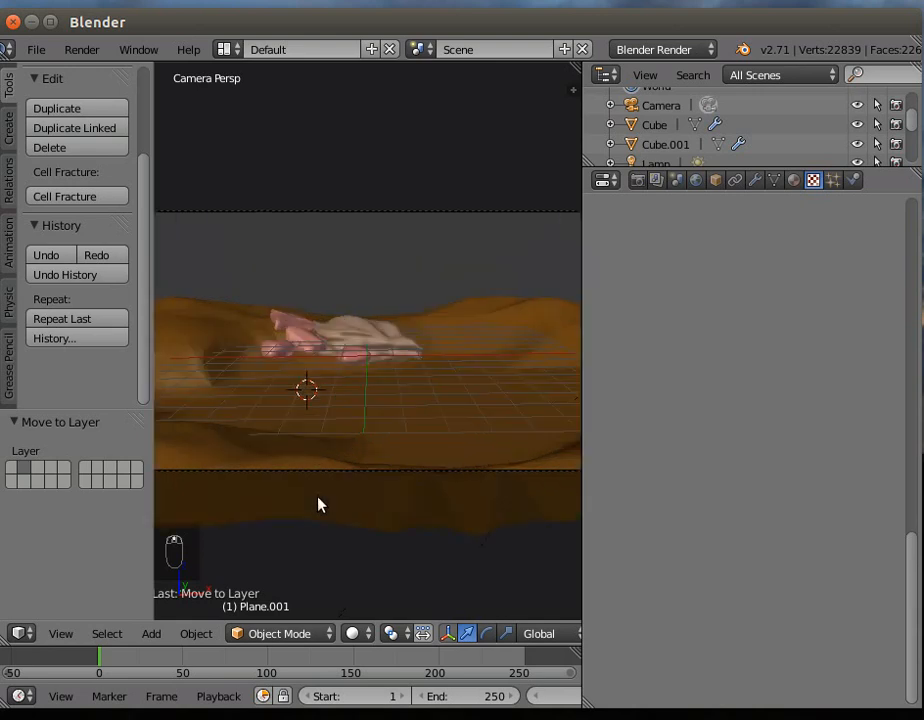
right_click(489, 319)
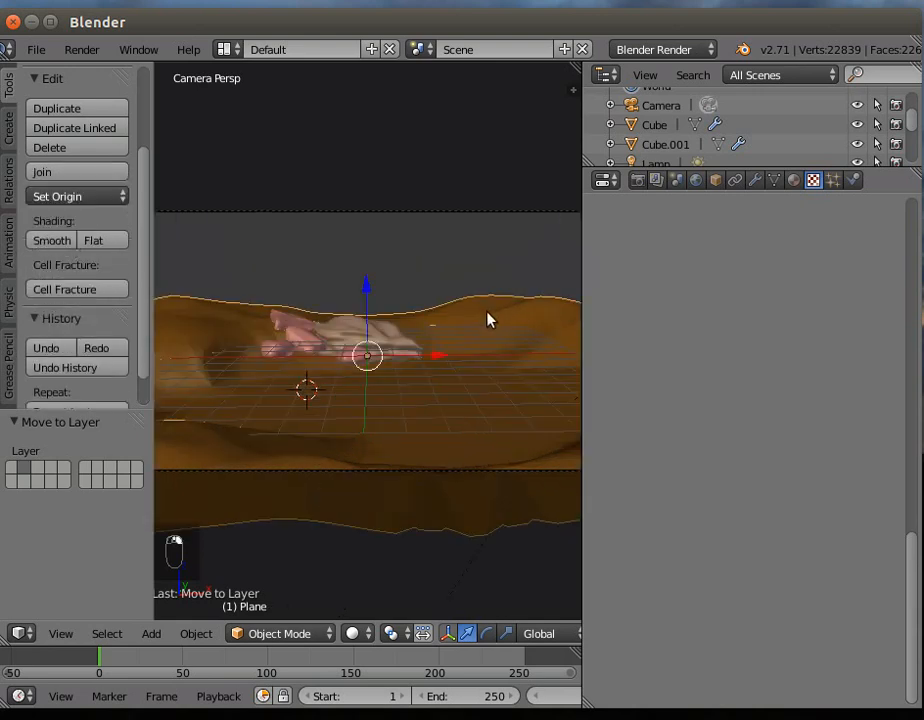
right_click(289, 322)
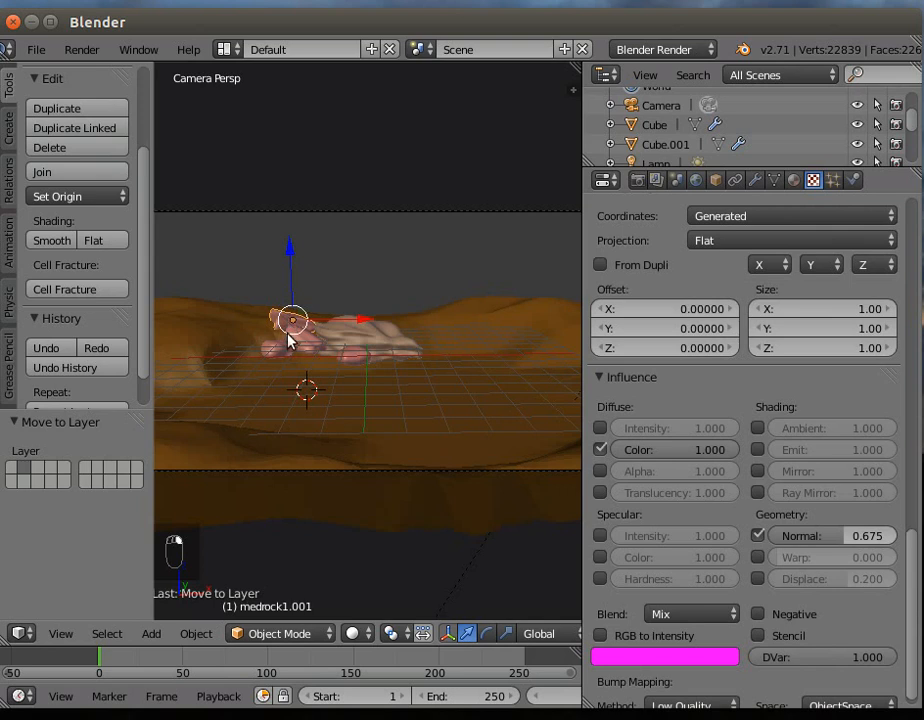
right_click(352, 362)
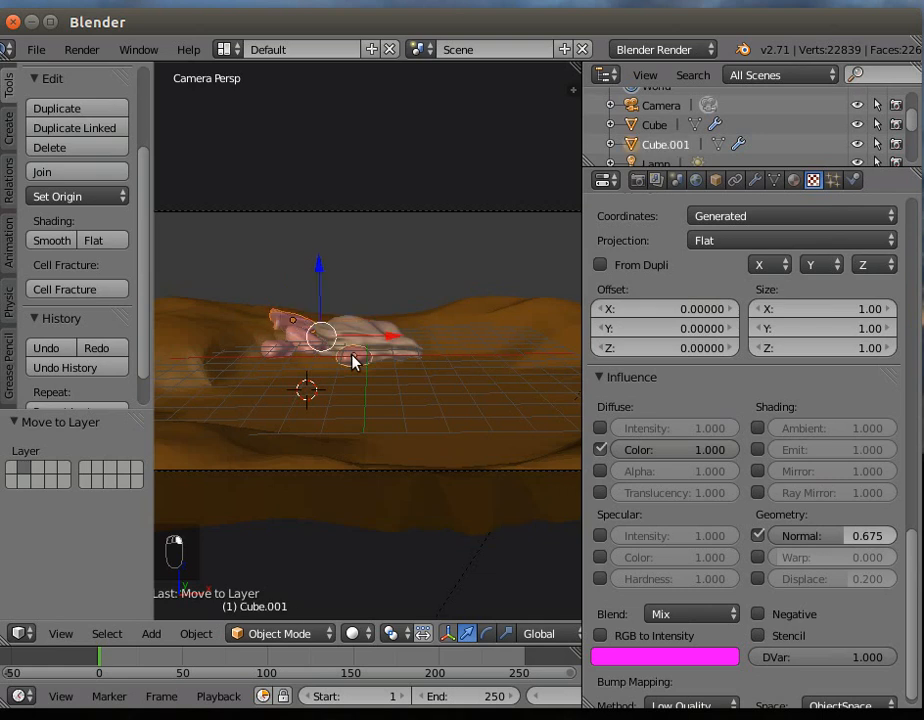
right_click(270, 360)
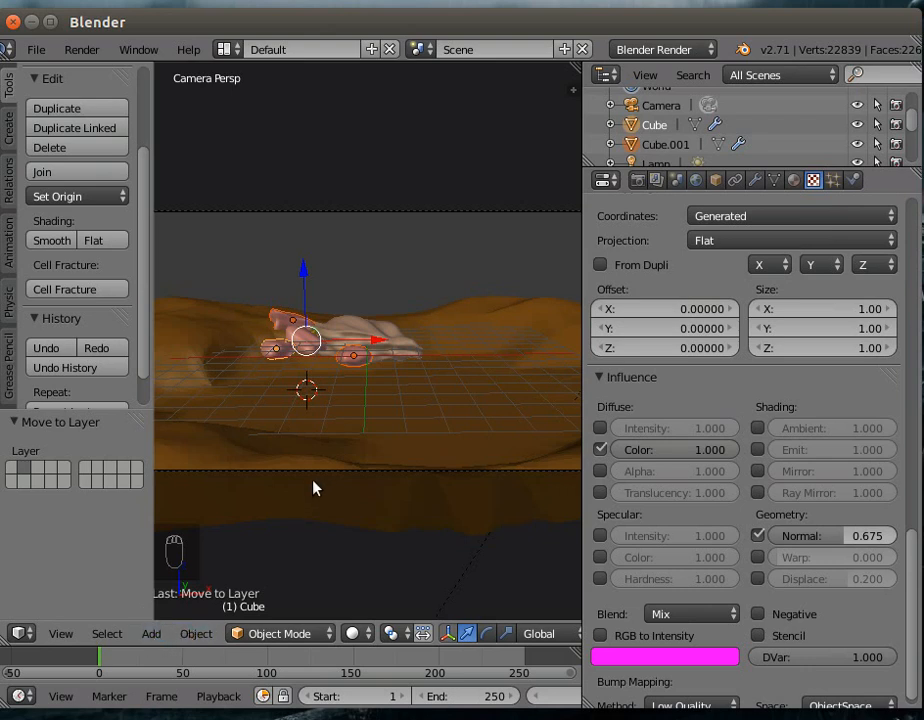
key(ctrl+g)
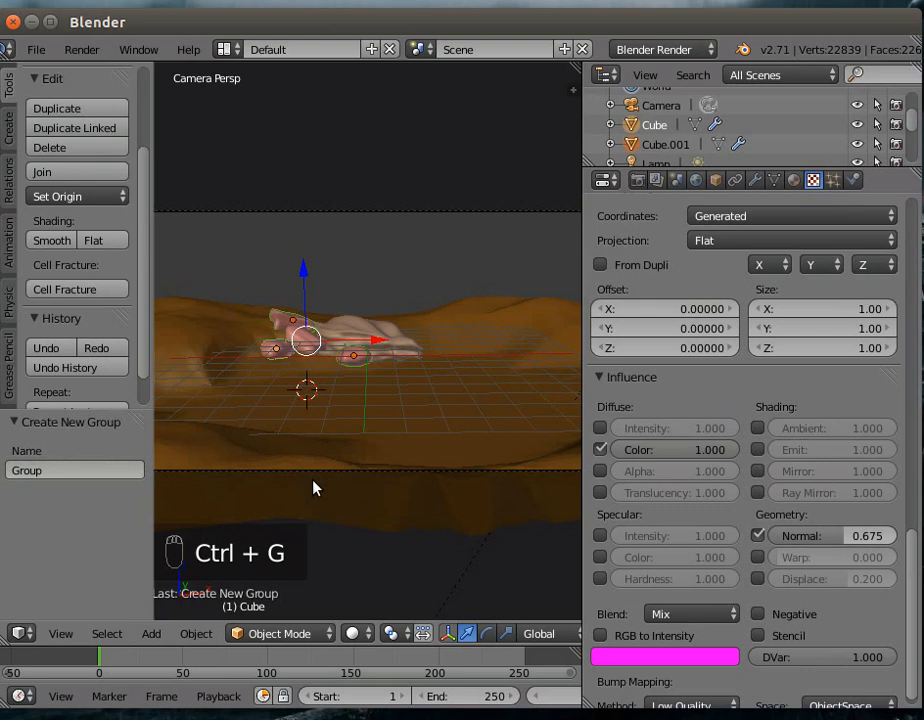
click(55, 472)
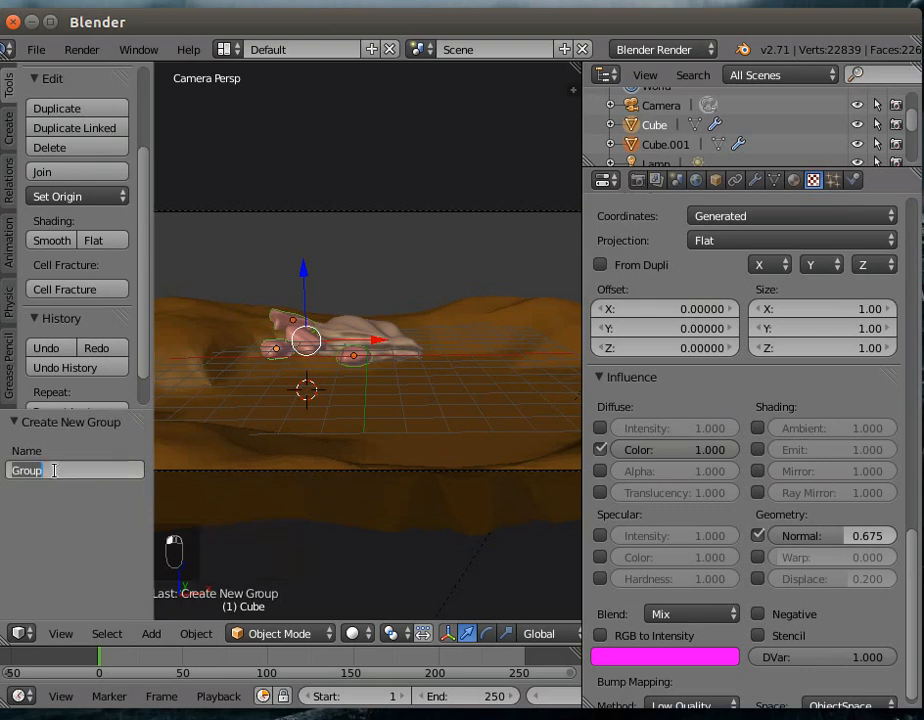
key(BackSpace)
text(rox)
key(Return)
Step: Add a new particle system to the brown terrain plane
right_click(515, 335)
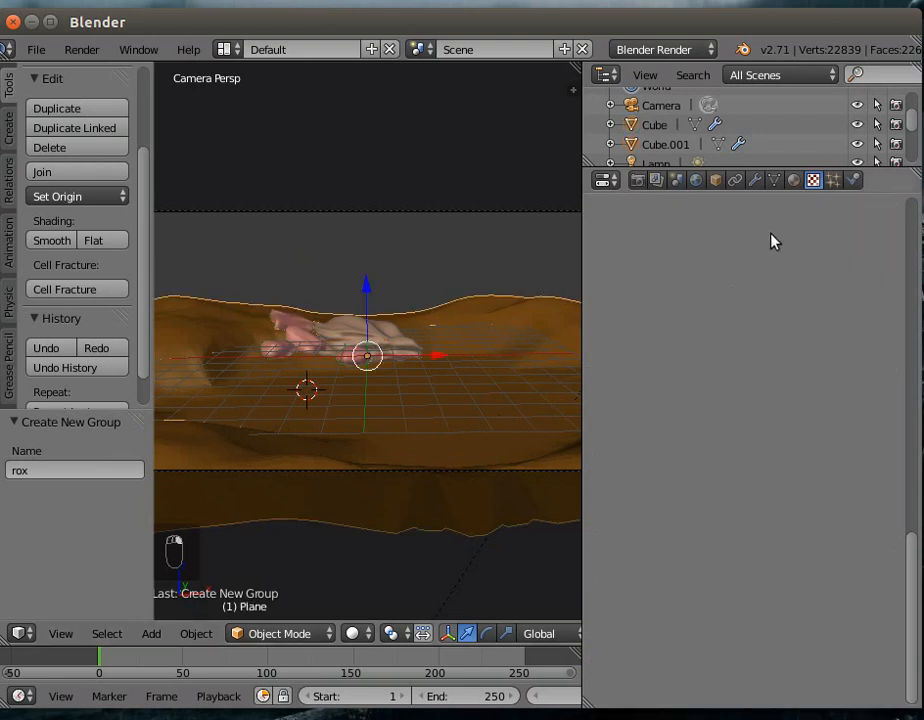
click(833, 181)
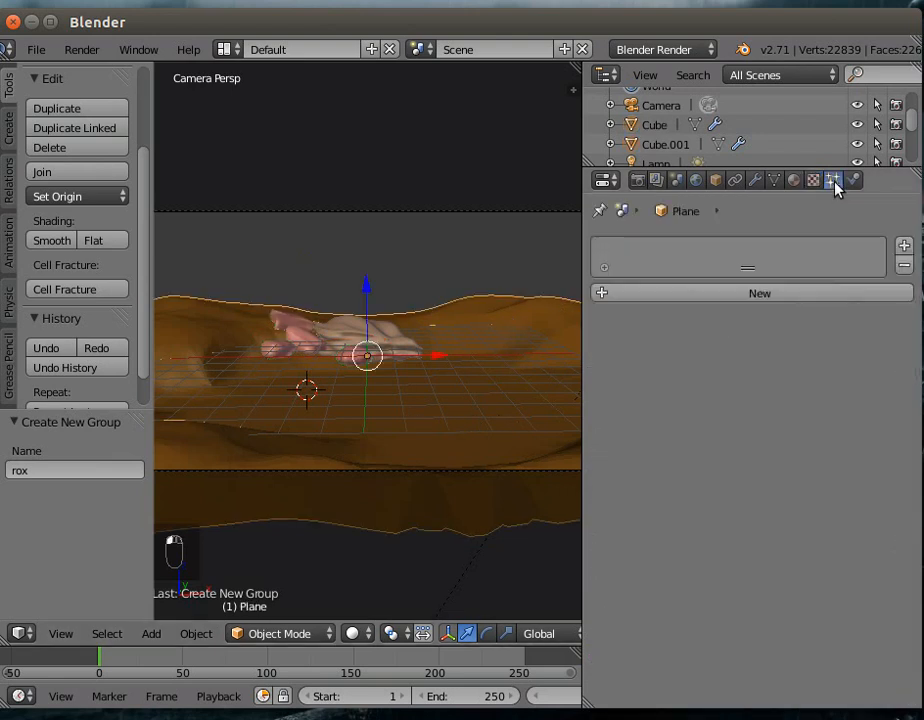
click(603, 294)
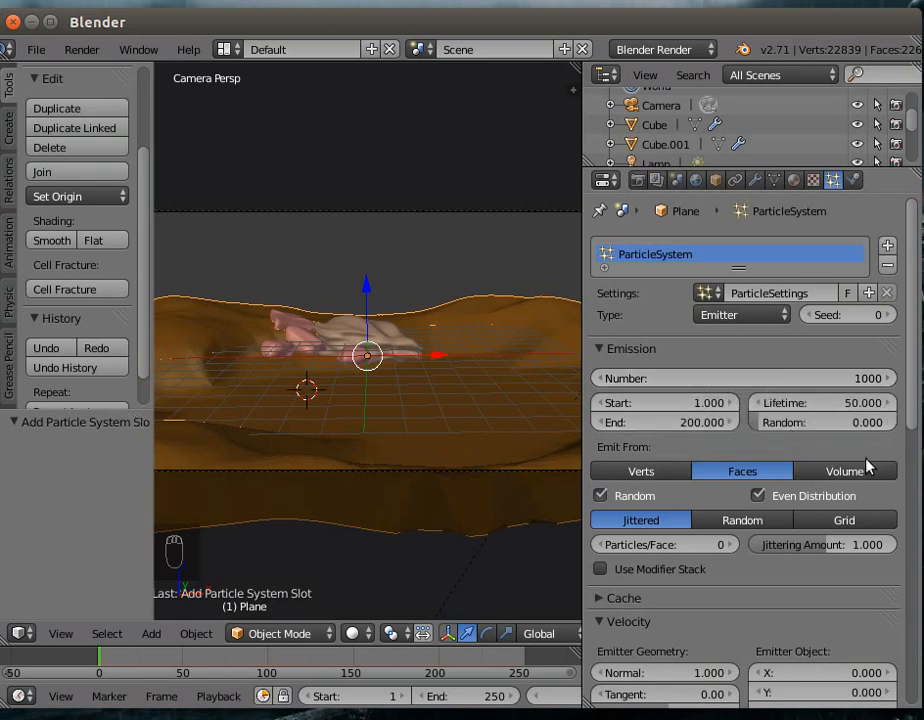
Step: Distribute the emitted particles randomly over the faces and set the emission end to frame 1
scroll(719, 390, down, 2)
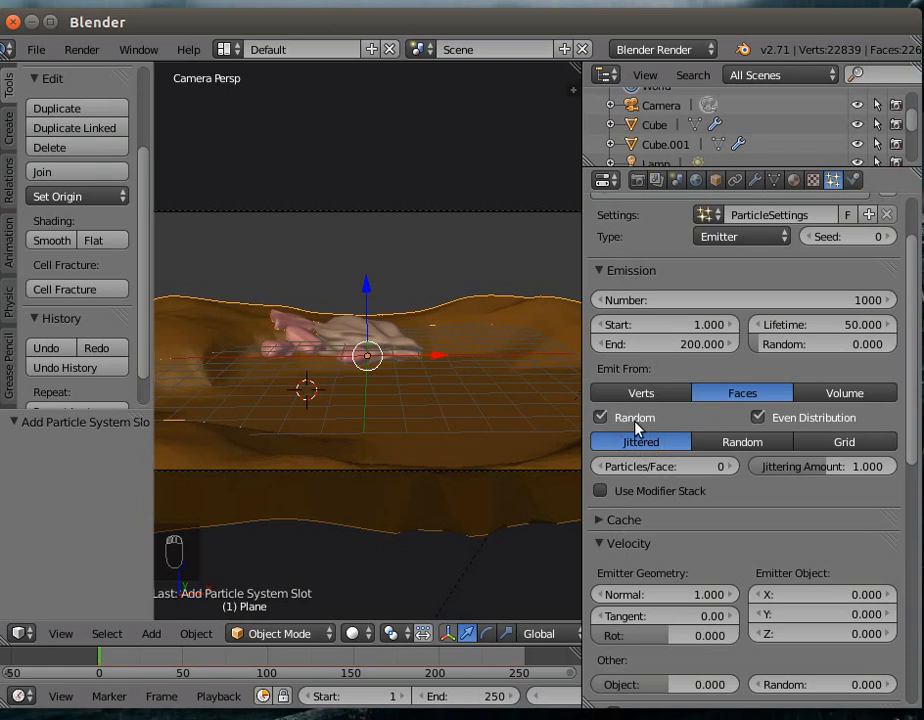
click(743, 446)
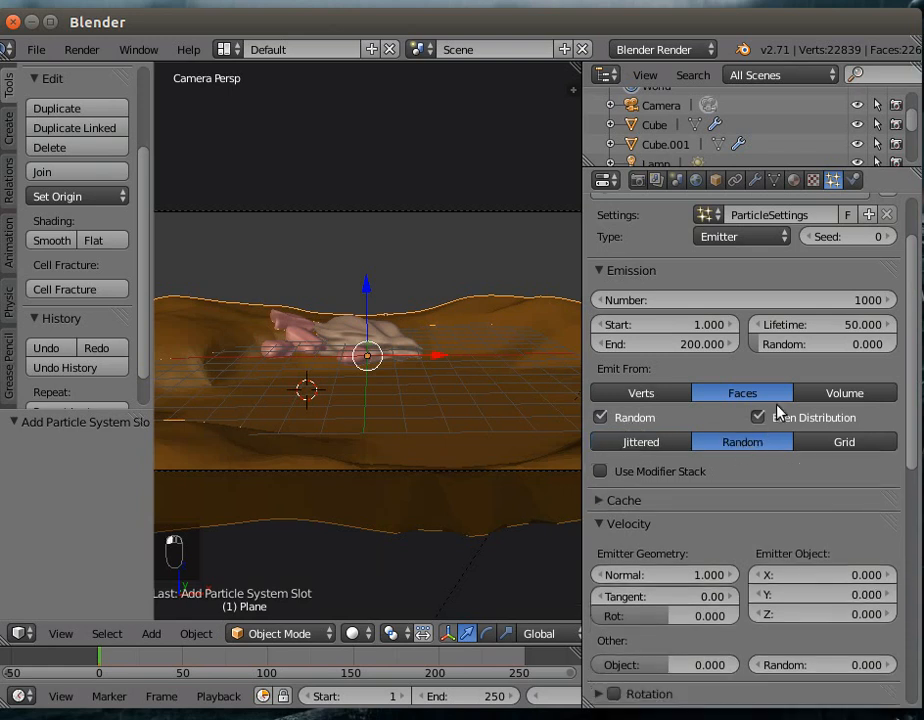
click(693, 338)
text(1)
key(Return)
Step: Set the particle physics type to No and lower the emission number to 670
scroll(718, 490, down, 5)
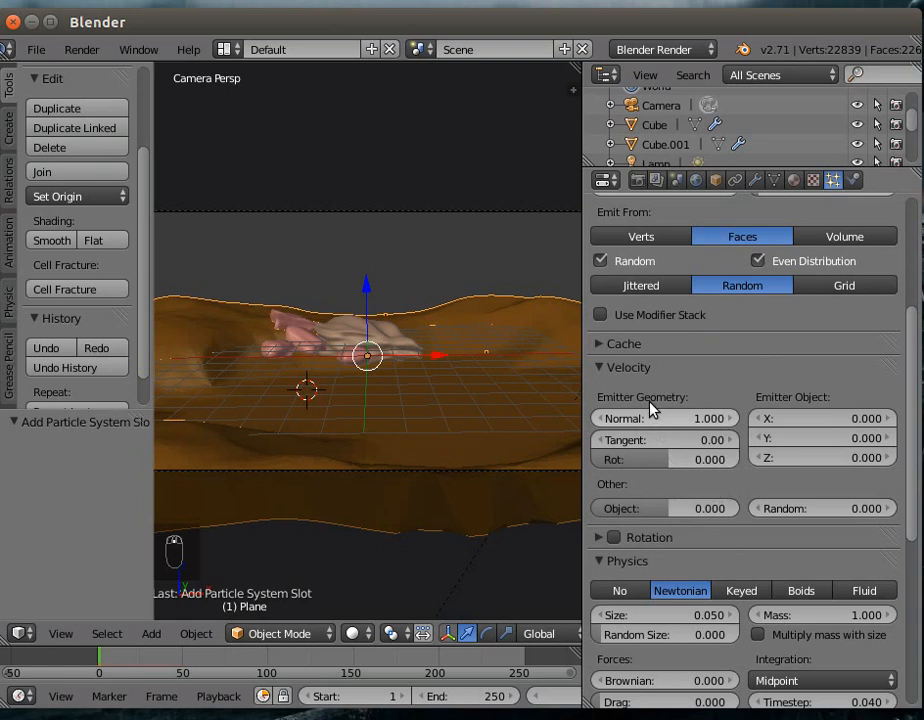
click(621, 591)
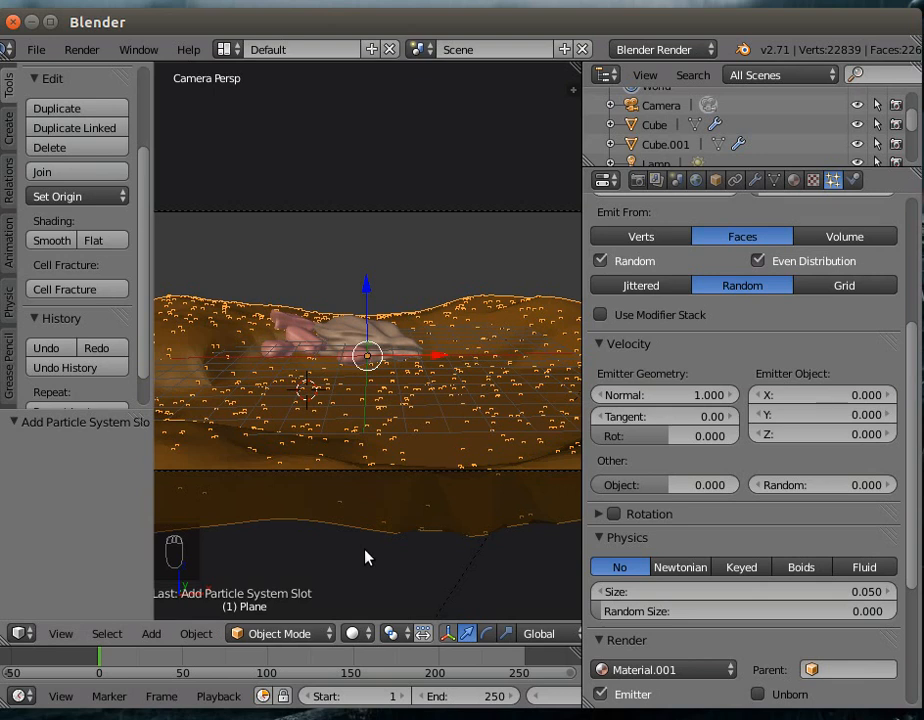
scroll(367, 557, down, 3)
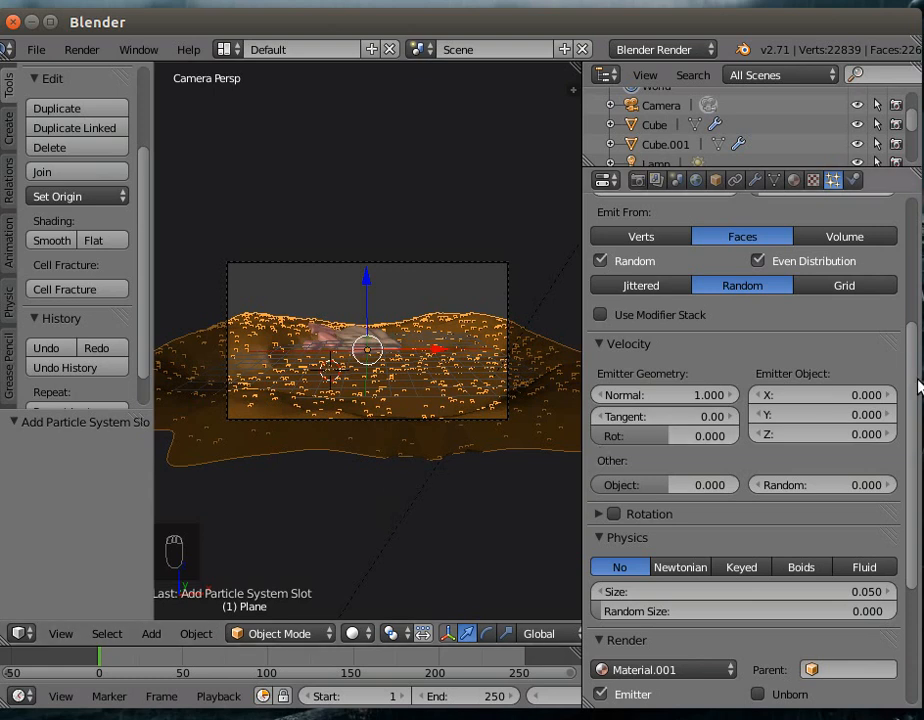
scroll(913, 380, up, 1)
scroll(913, 380, up, 5)
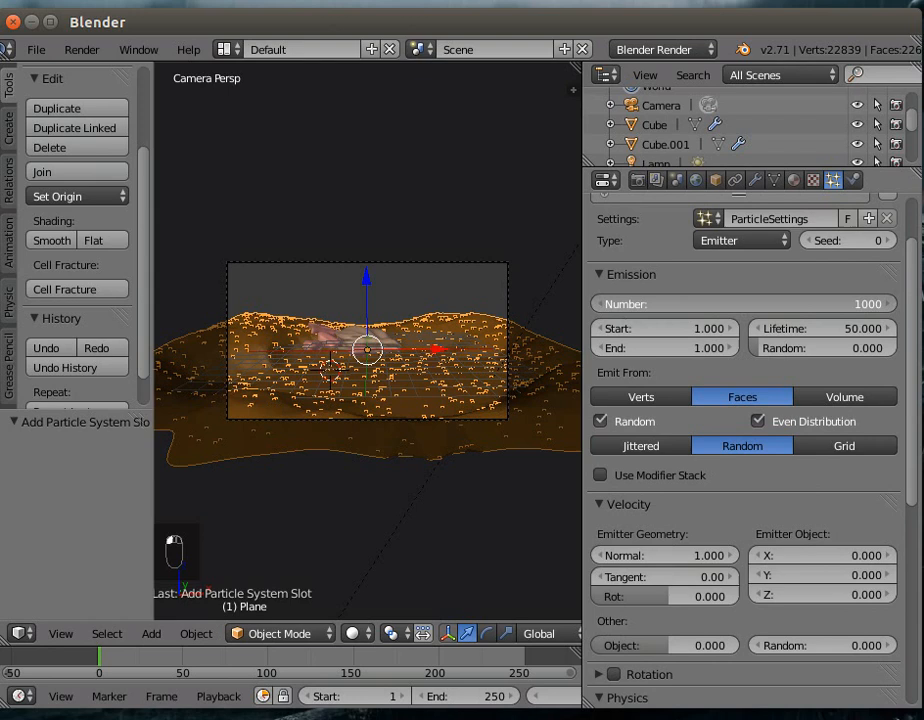
drag(743, 304, 652, 311)
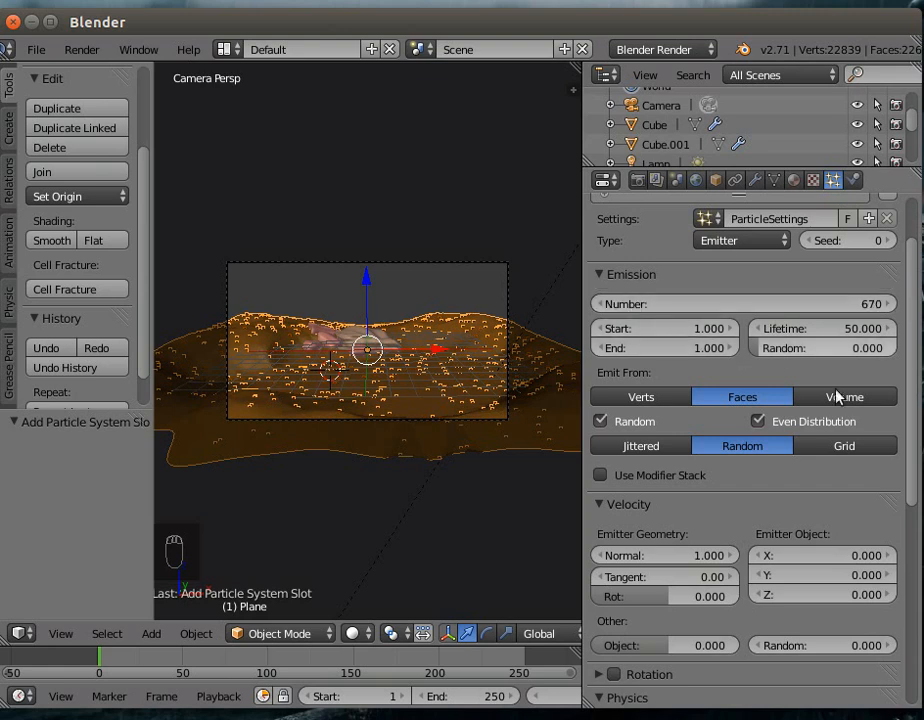
Step: Enable particle rotation with an orientation random of 0.615, a phase of 0.196 and a phase random of 0.371
drag(912, 426, 914, 604)
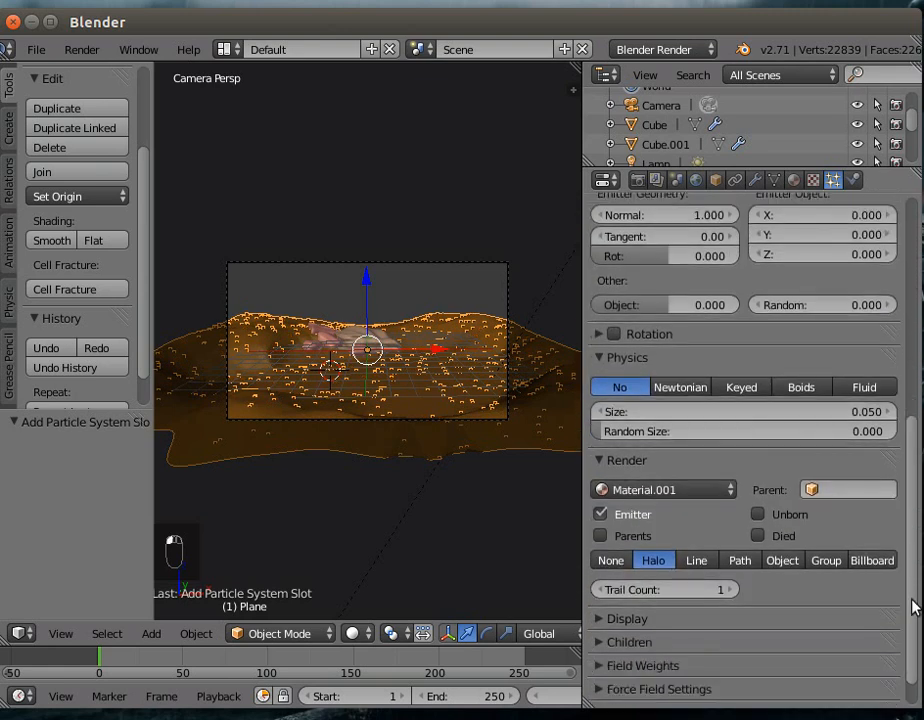
click(607, 335)
drag(625, 406, 841, 390)
drag(759, 407, 870, 407)
Step: Set the particles' random size to 0.859 and their size to 1.140
scroll(776, 497, down, 5)
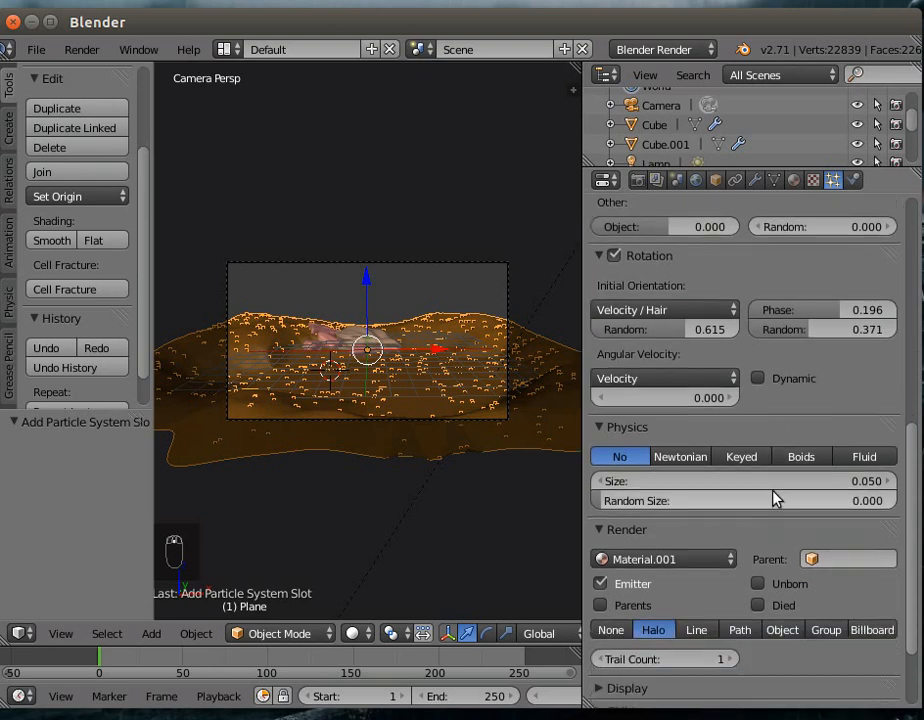
drag(635, 461, 848, 464)
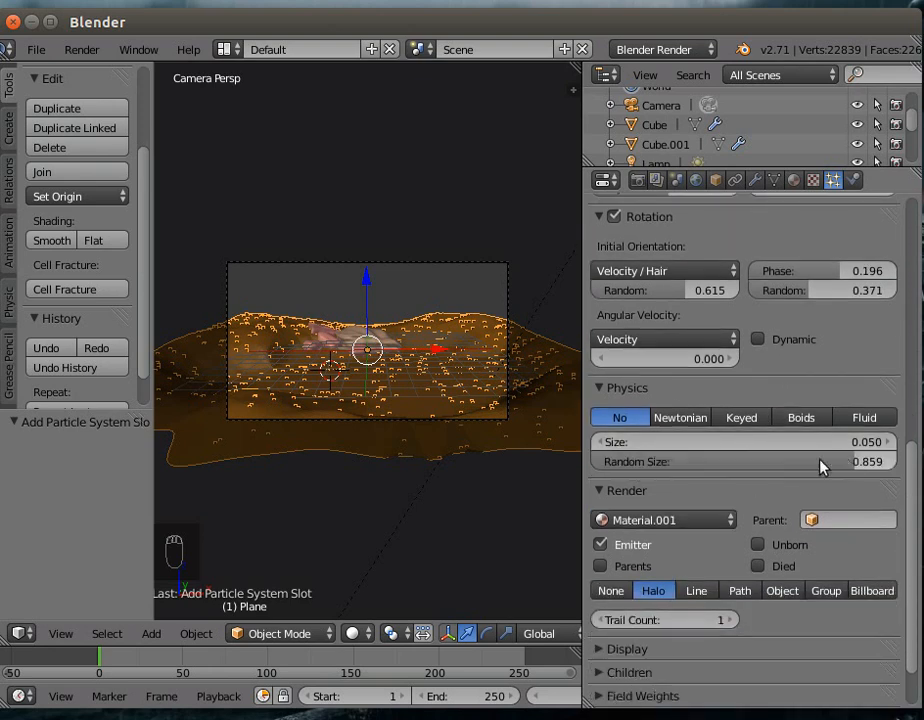
drag(666, 441, 860, 441)
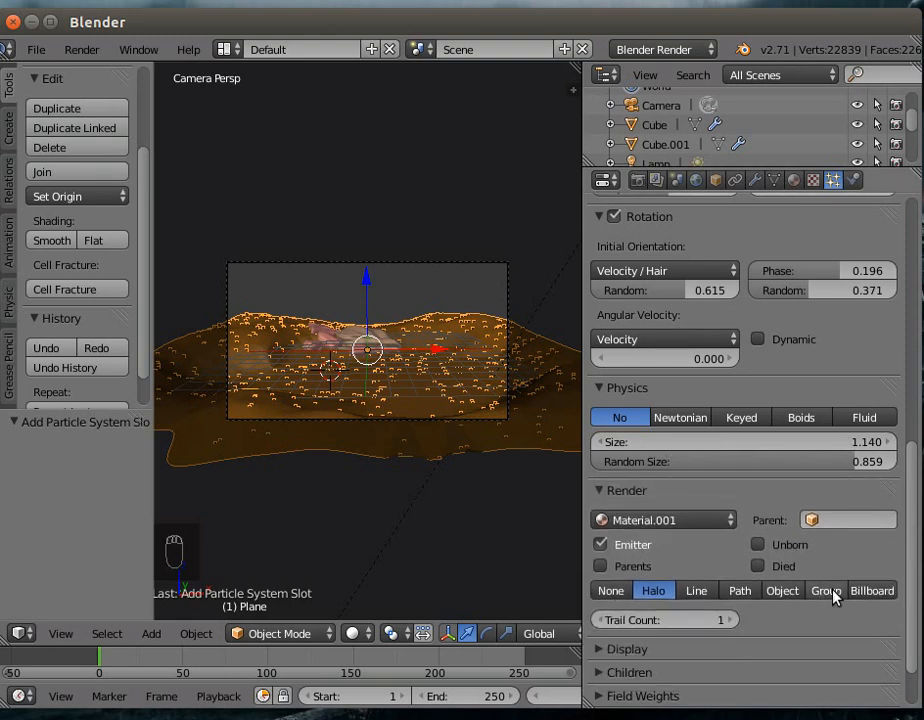
Step: Render the particles as a group, using rox as the dupli group
click(826, 591)
click(732, 614)
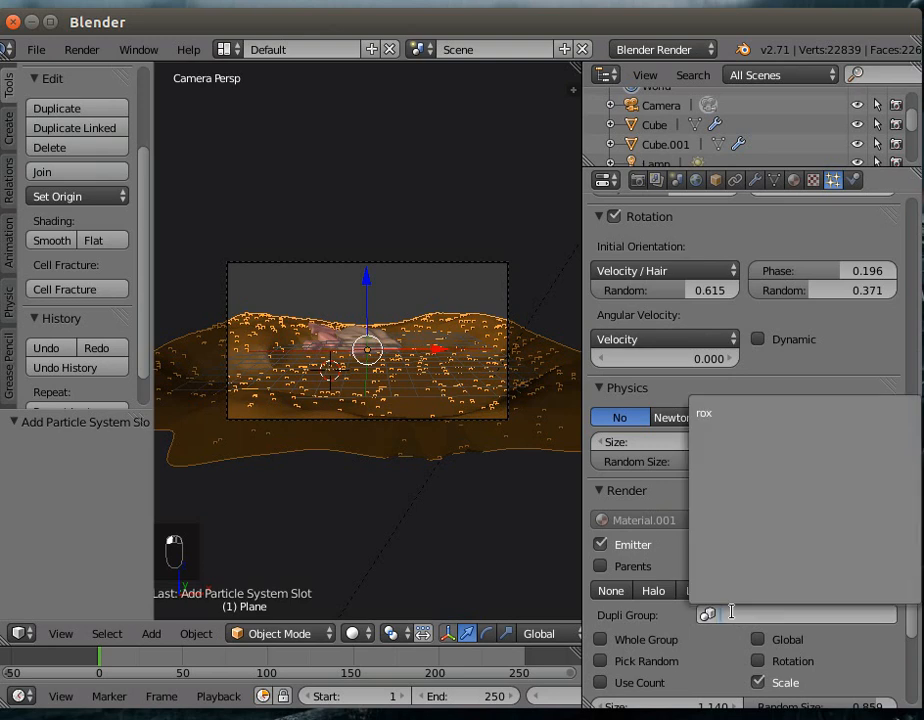
click(703, 414)
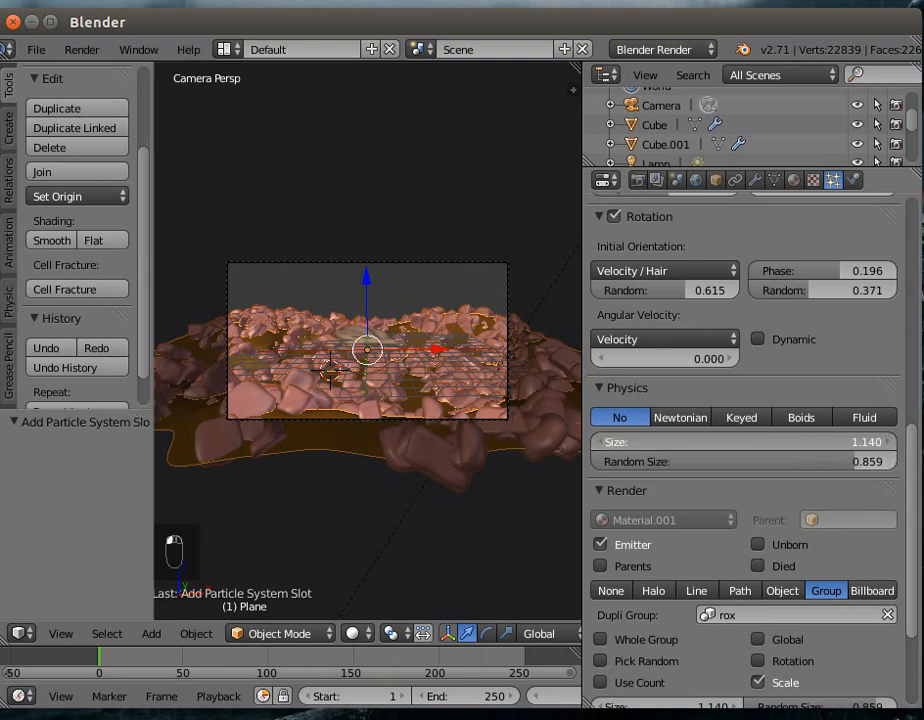
Step: Set the particle size to 0.540 and the rotation to random 0.734, phase 0.420 and phase random 0.392
drag(745, 442, 681, 442)
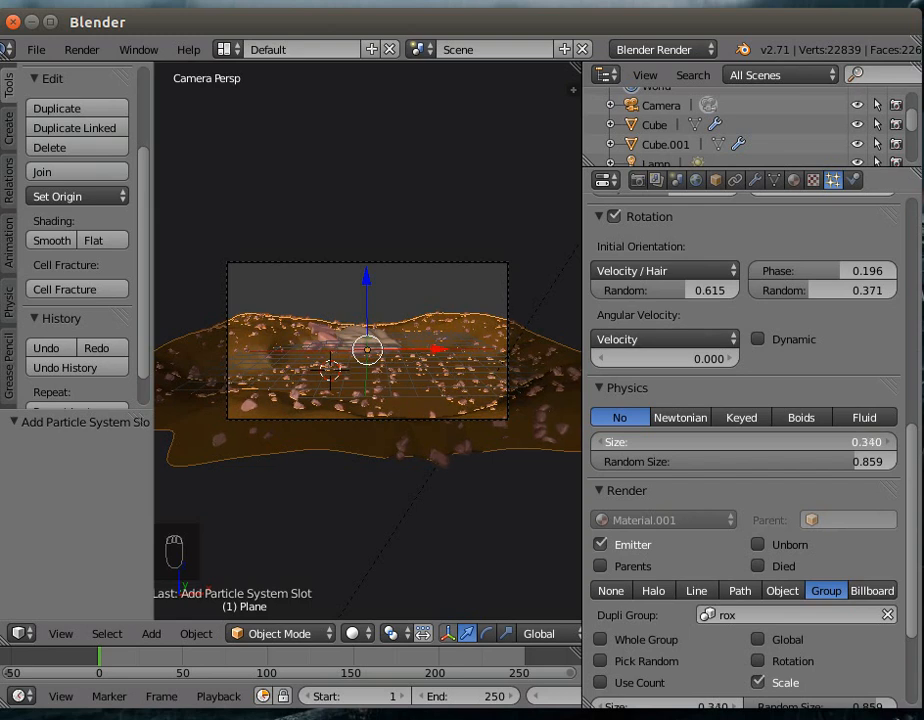
drag(681, 442, 700, 442)
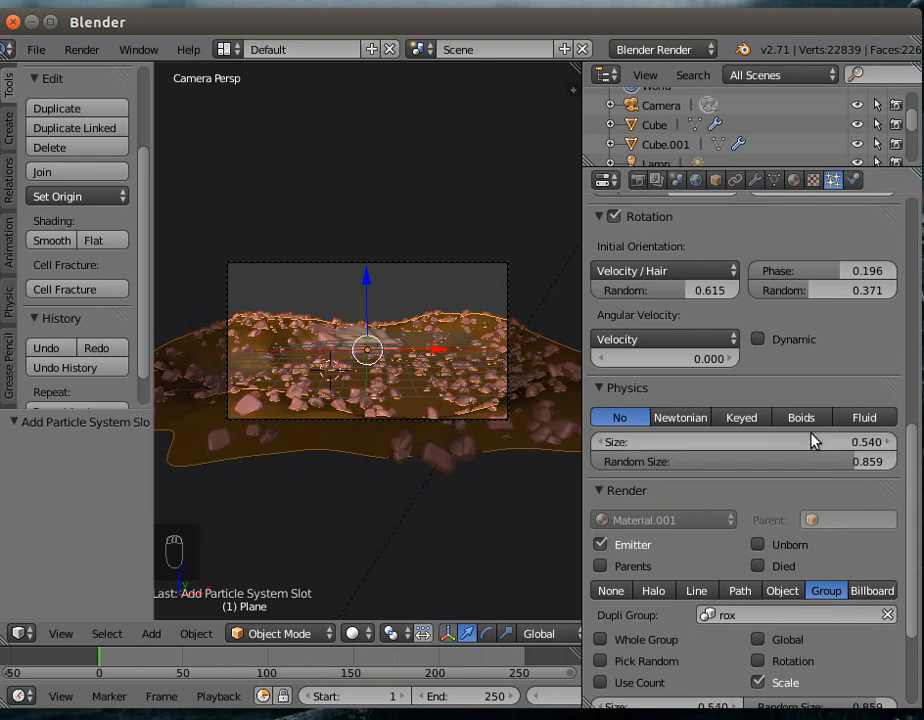
drag(680, 291, 701, 290)
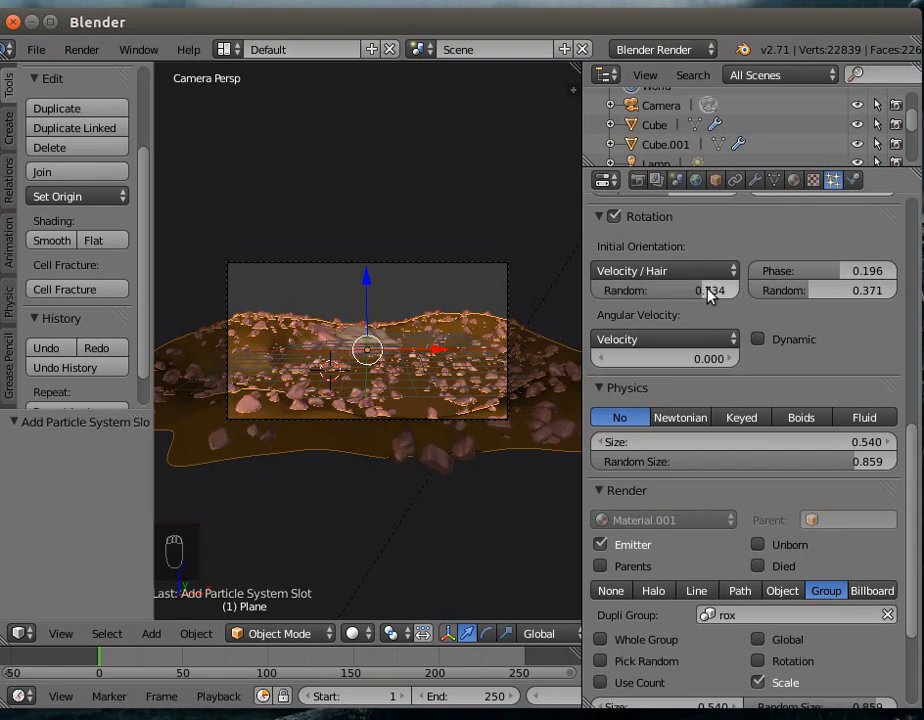
drag(839, 269, 861, 269)
drag(806, 292, 810, 291)
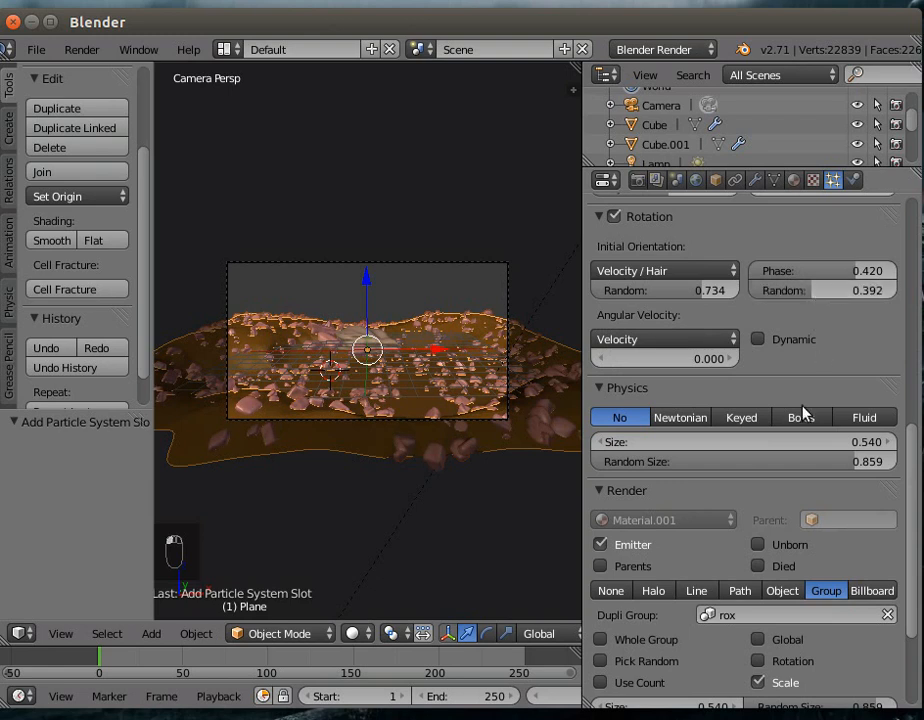
Step: Convert the terrain's particle system instances into real rock objects from its modifier stack
scroll(790, 440, down, 5)
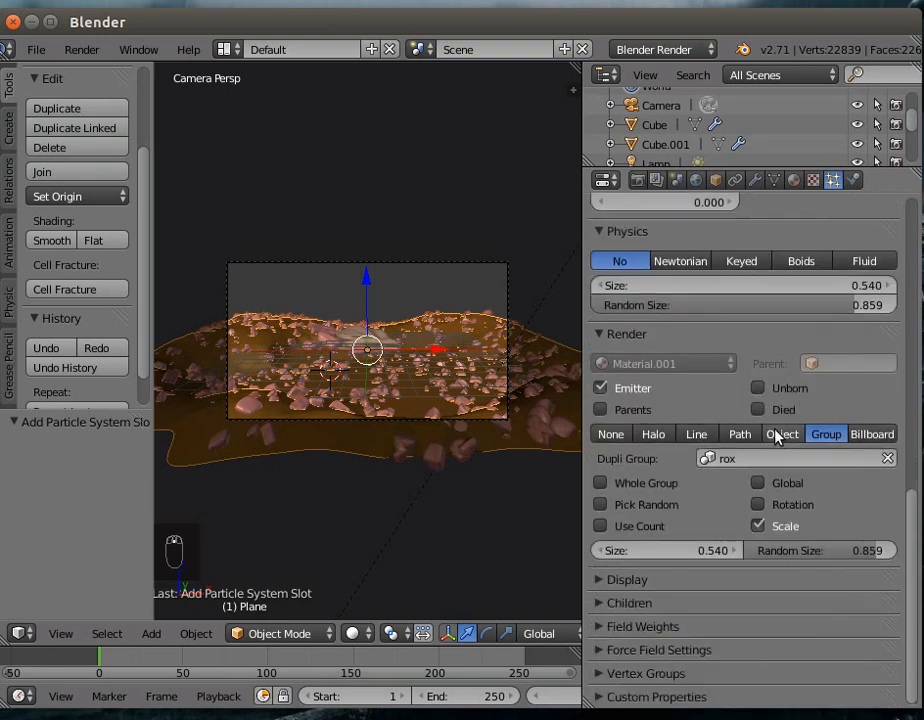
scroll(752, 400, up, 7)
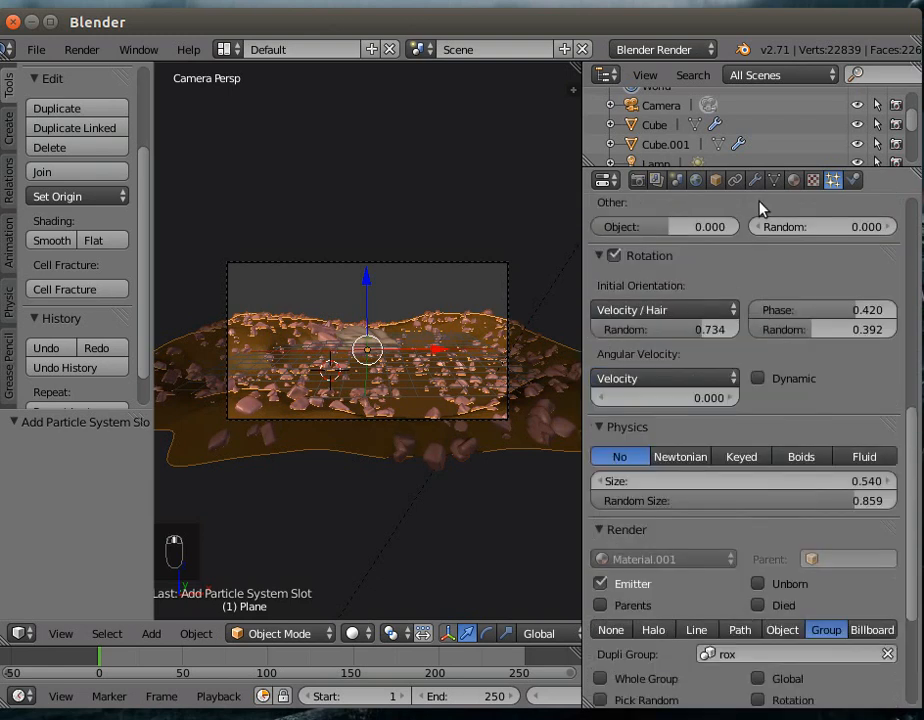
click(755, 180)
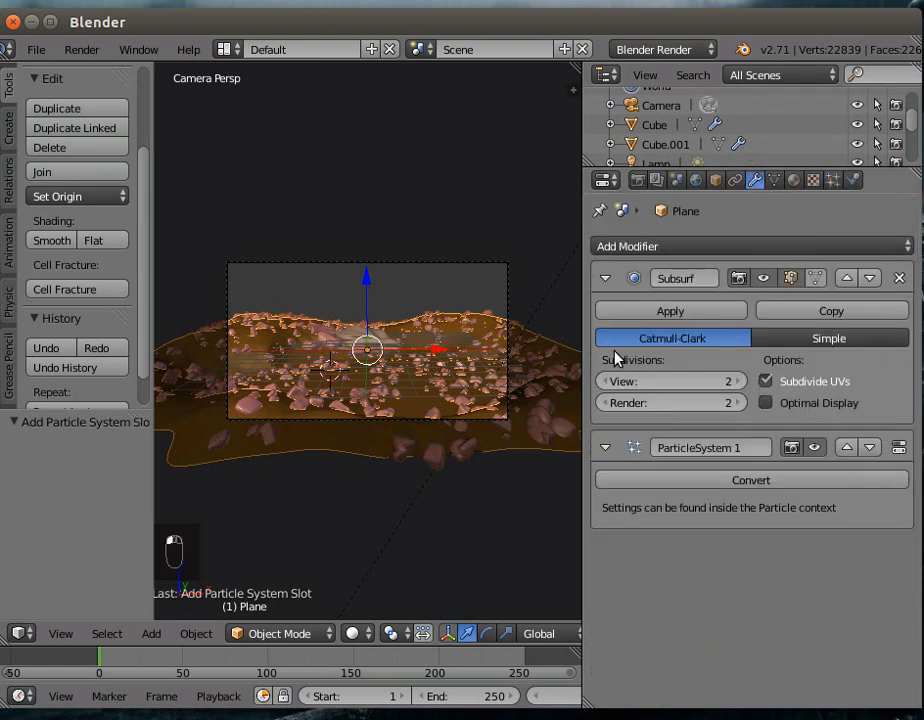
click(735, 482)
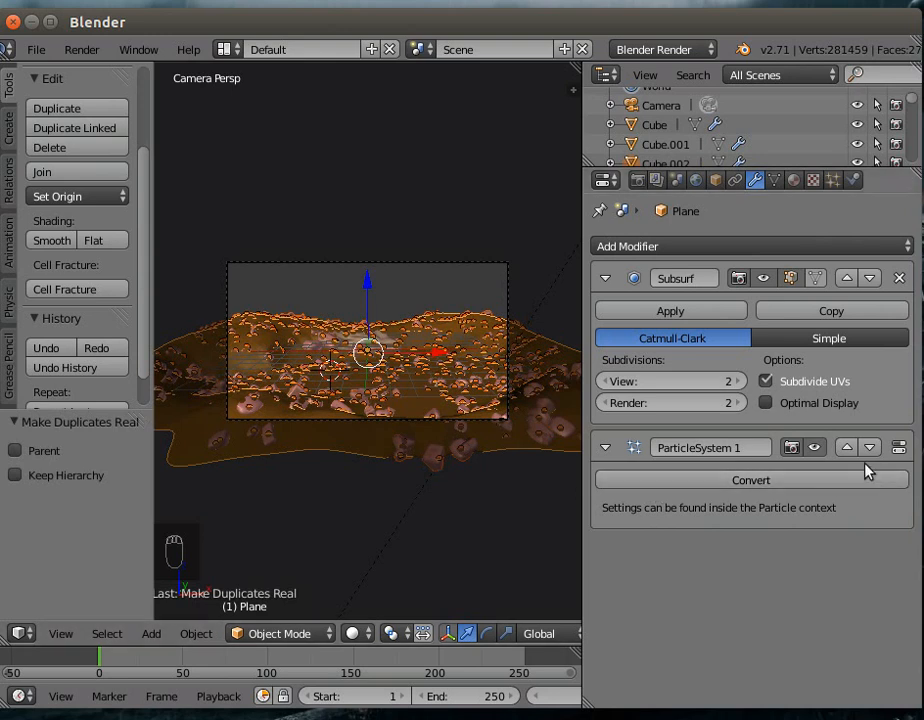
Step: Remove the particle system from the terrain plane
click(832, 182)
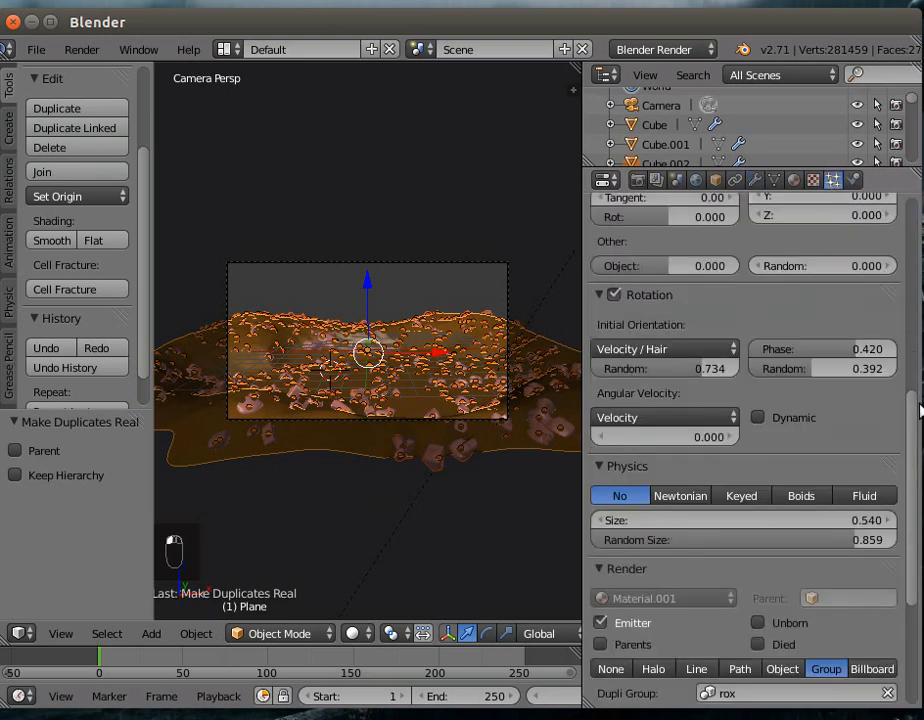
scroll(913, 402, up, 10)
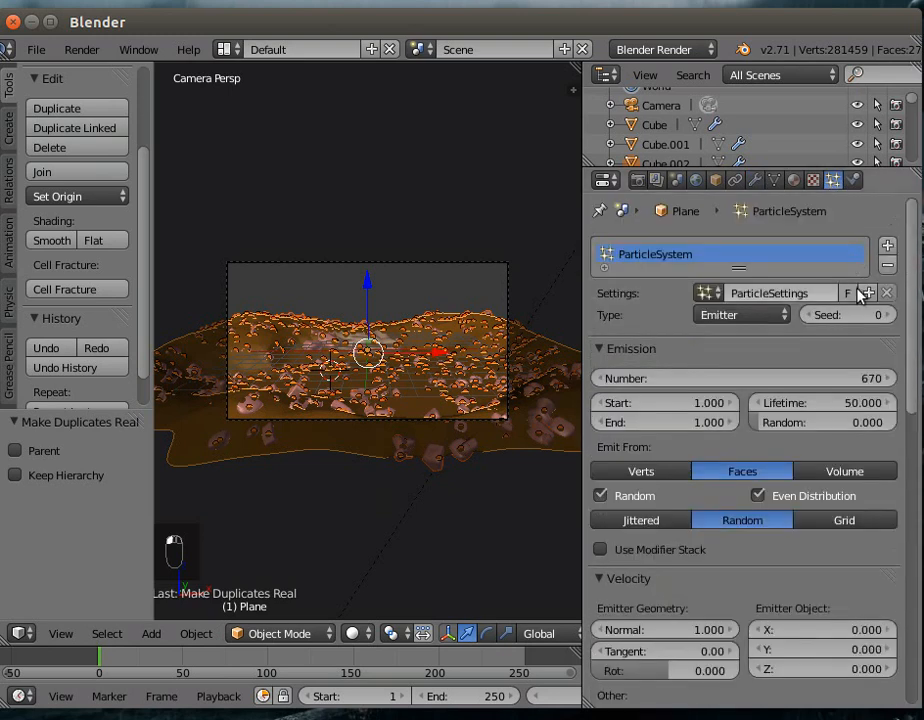
click(887, 265)
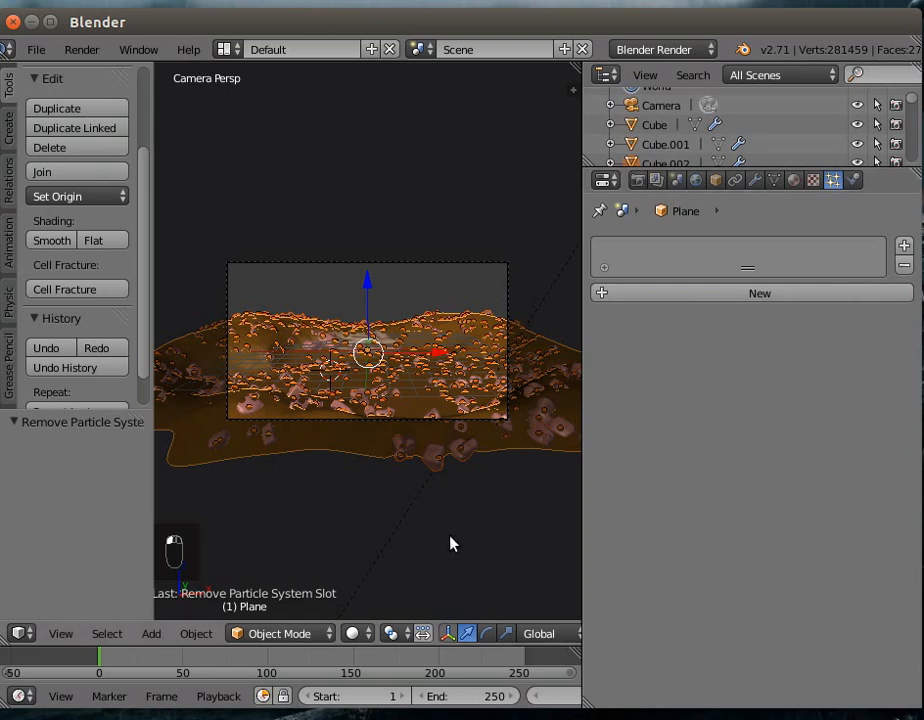
middle_drag(378, 519, 383, 123)
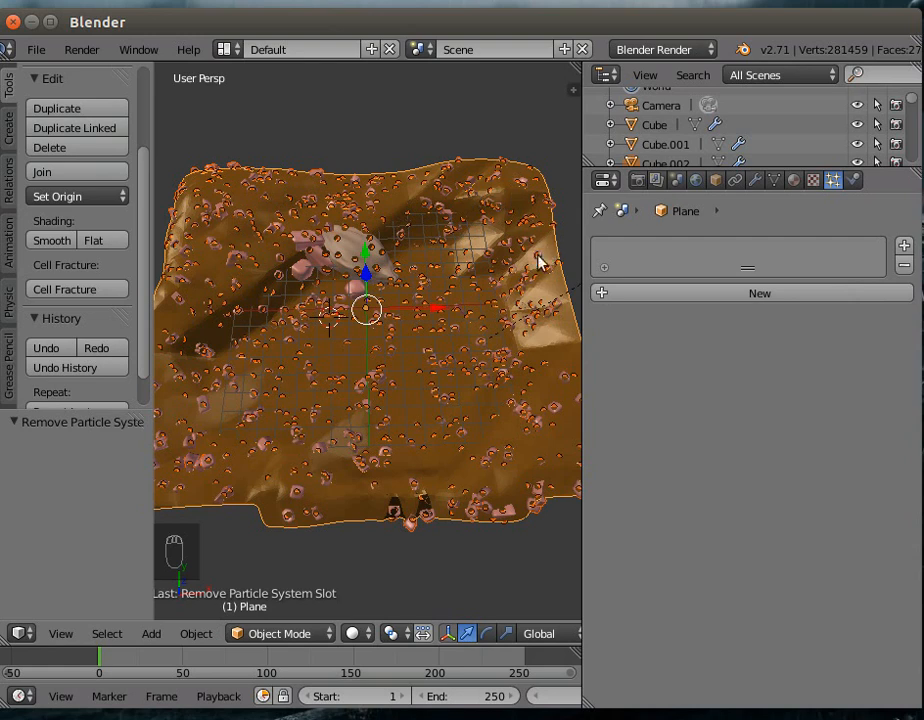
middle_drag(398, 358, 391, 395)
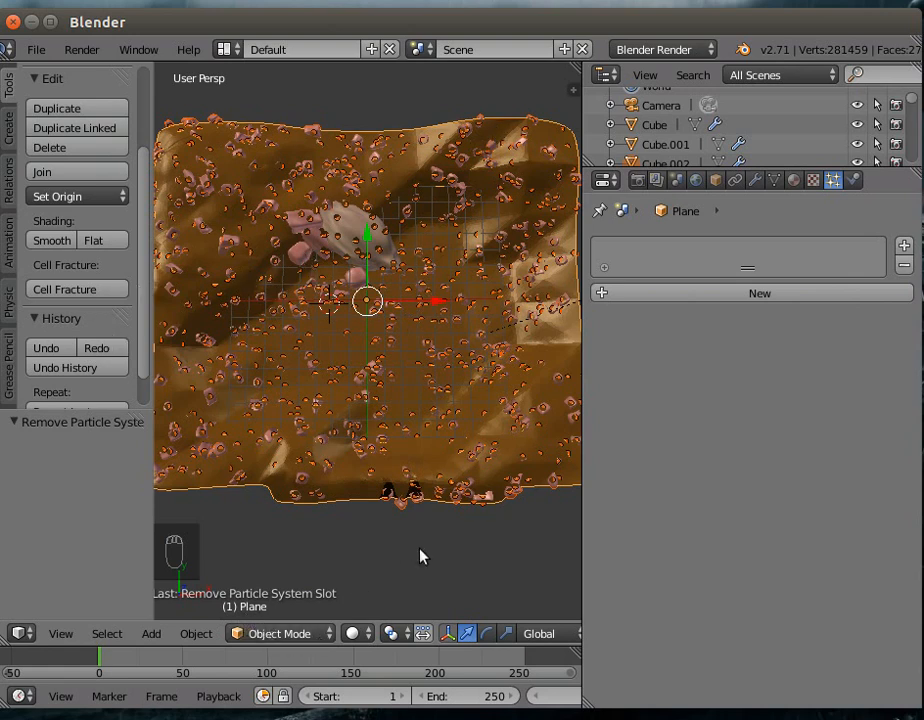
key(m)
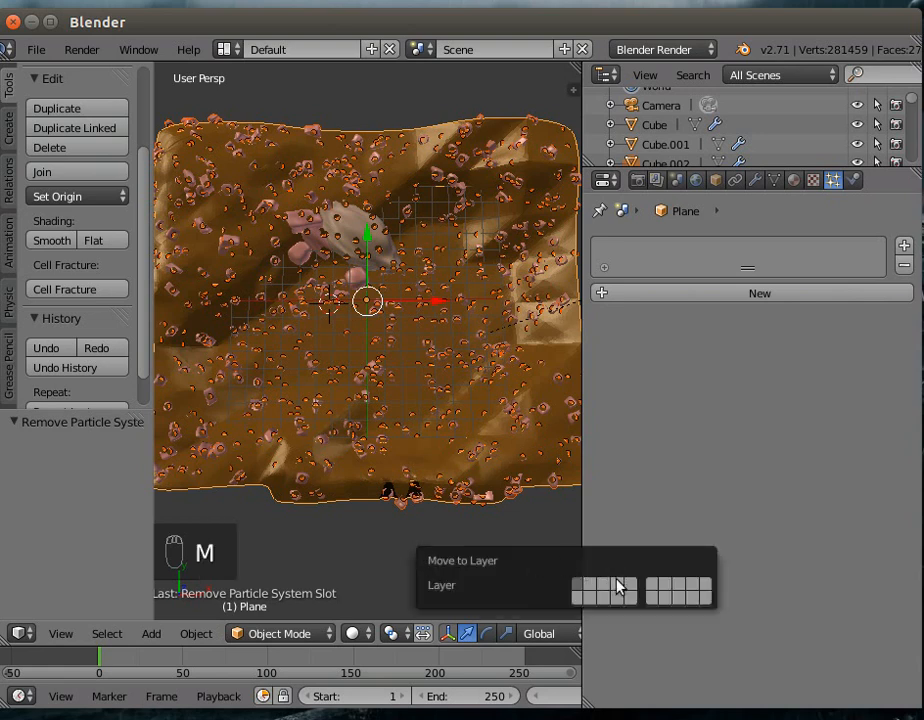
click(506, 541)
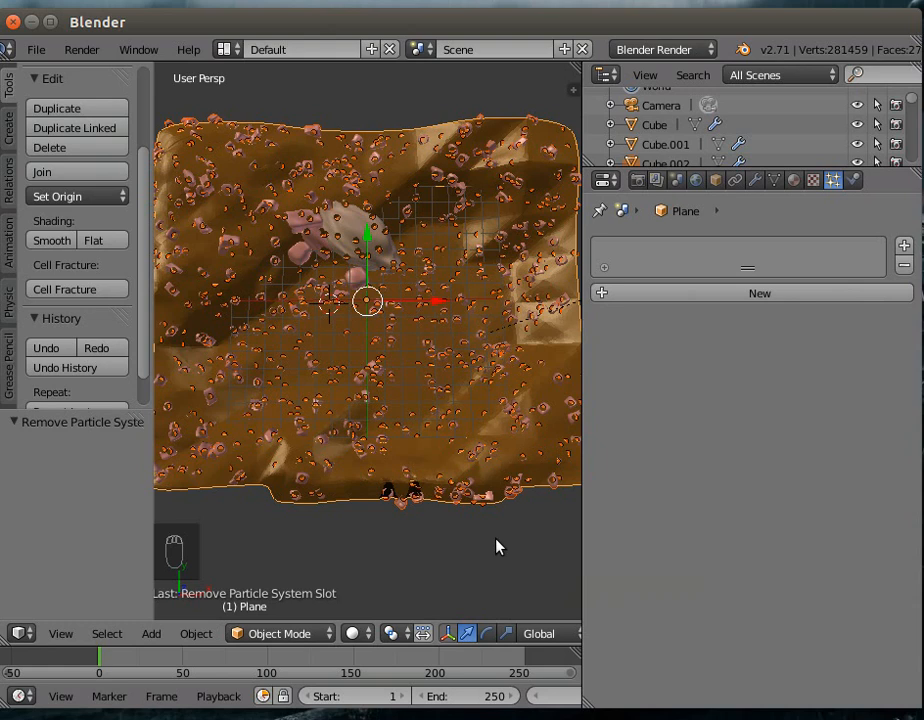
key(Escape)
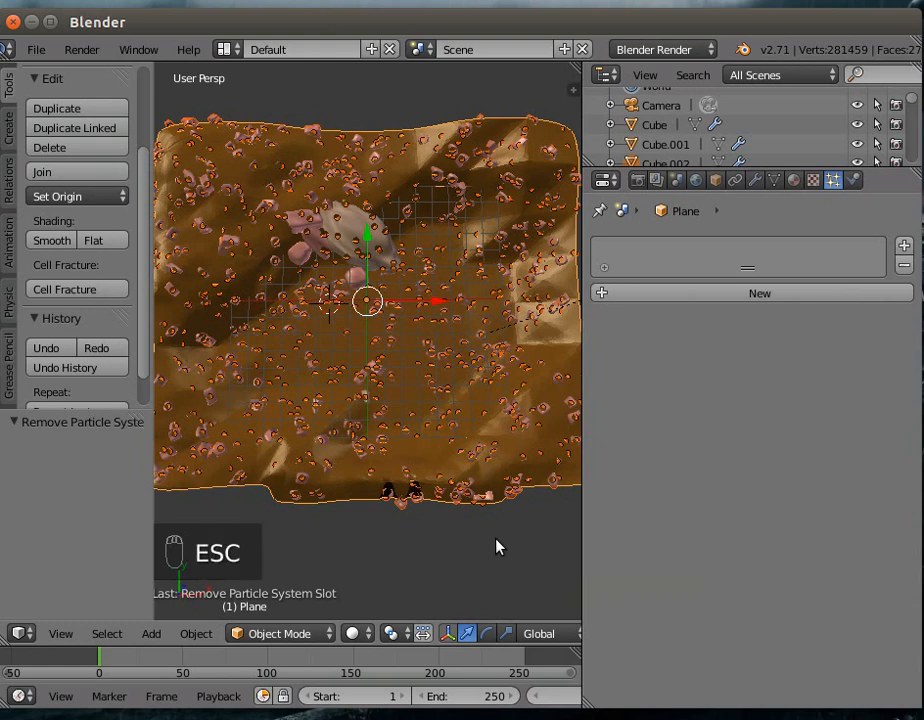
Step: Deselect everything, then select only the terrain plane and move it to layer 3
key(a)
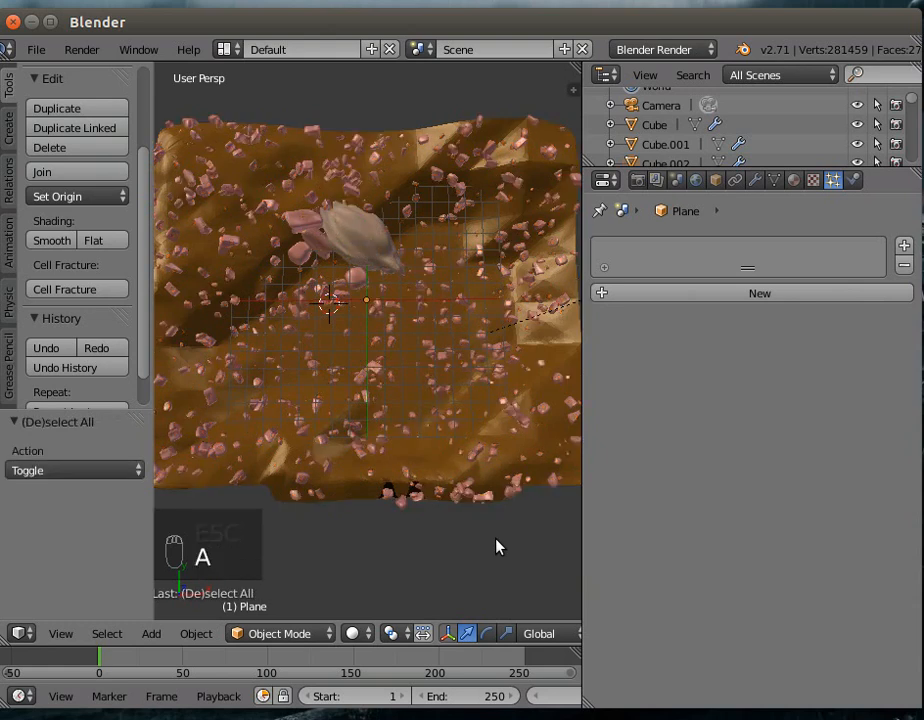
right_click(573, 485)
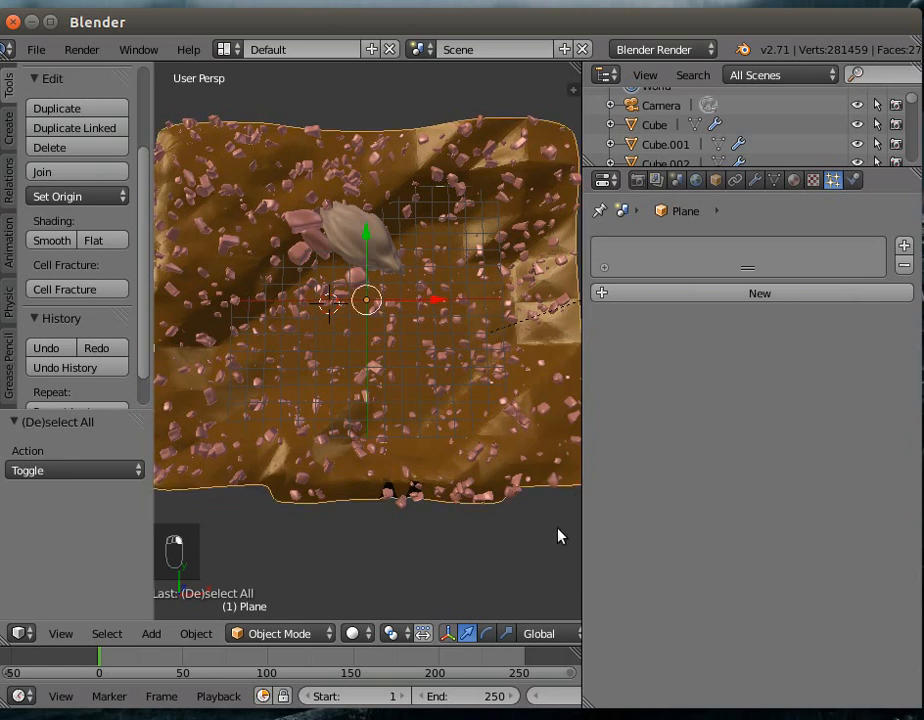
key(m)
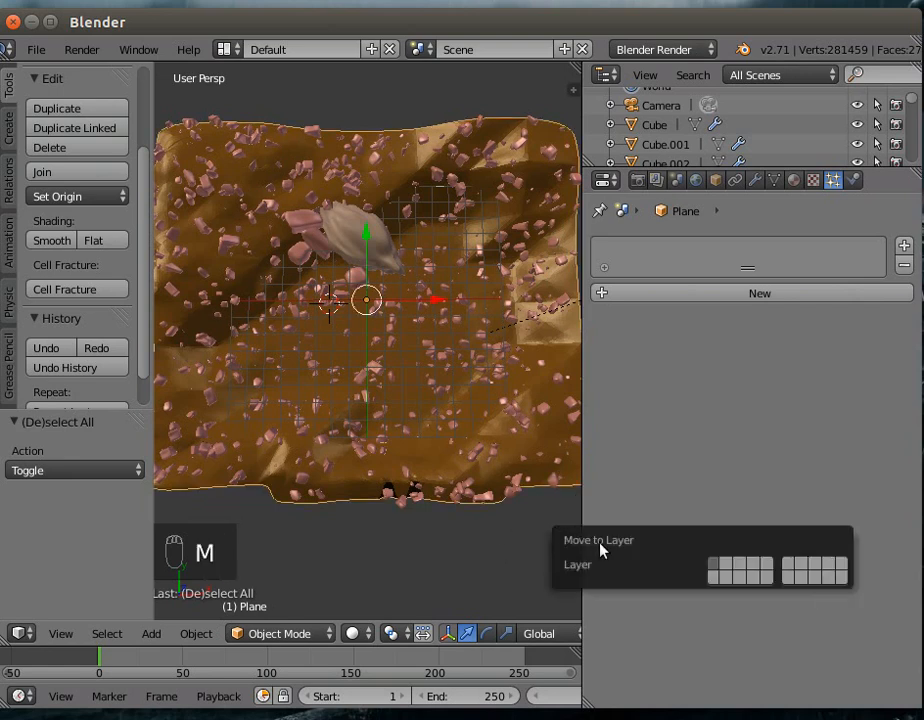
click(741, 567)
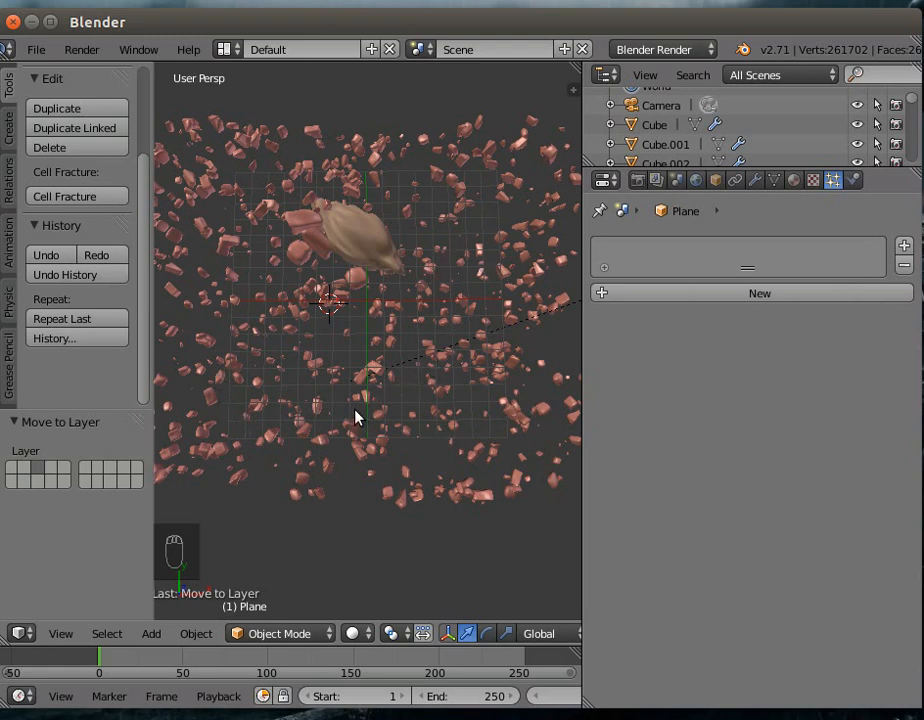
Step: Circle-select the rocks scattered across the middle of the grid, in front of the large boulder, and delete them
key(c)
mouse_move(237, 342)
mouse_down()
mouse_move(220, 375)
mouse_move(252, 398)
mouse_move(410, 429)
mouse_move(355, 431)
mouse_move(470, 423)
mouse_move(435, 355)
mouse_move(445, 390)
mouse_move(433, 262)
mouse_move(454, 254)
mouse_move(406, 326)
mouse_move(370, 330)
mouse_move(309, 326)
mouse_move(309, 295)
mouse_move(268, 316)
mouse_move(248, 303)
mouse_move(254, 270)
mouse_move(238, 368)
mouse_move(421, 373)
mouse_move(435, 398)
mouse_move(468, 338)
mouse_move(470, 243)
mouse_up()
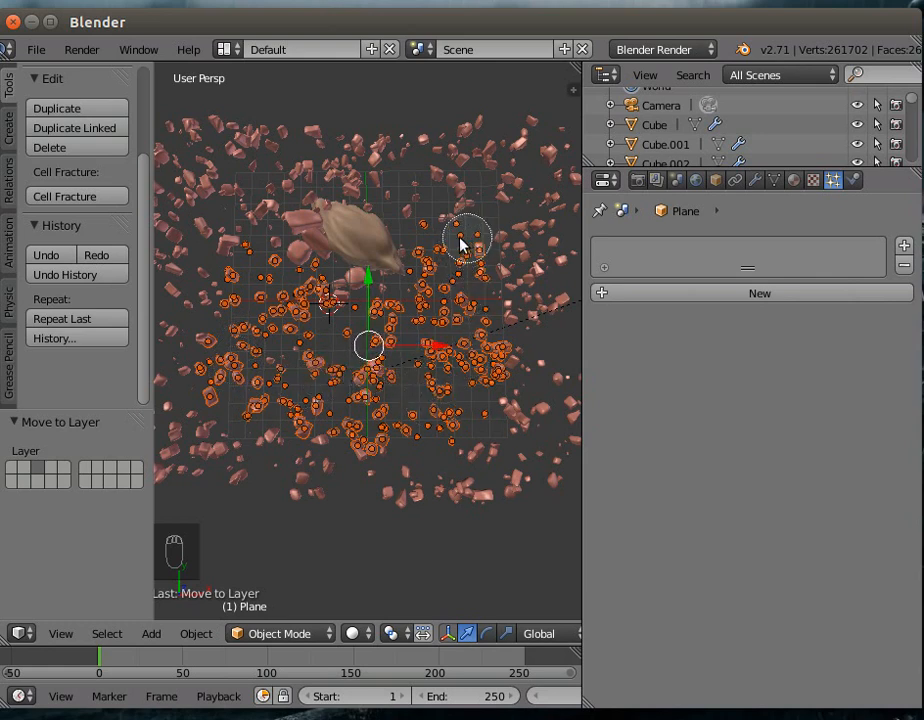
right_click(459, 577)
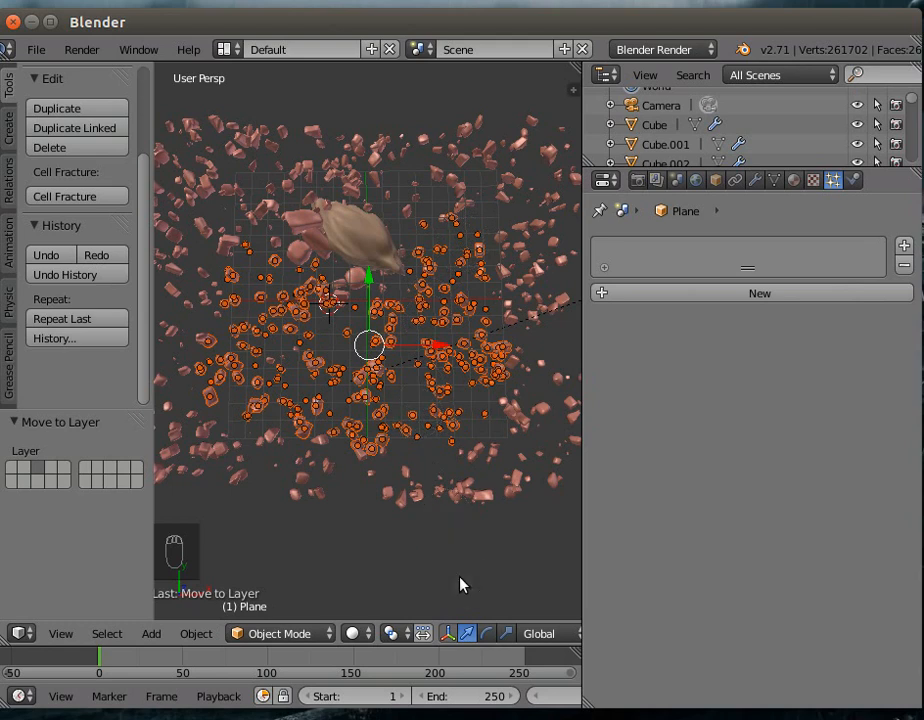
key(x)
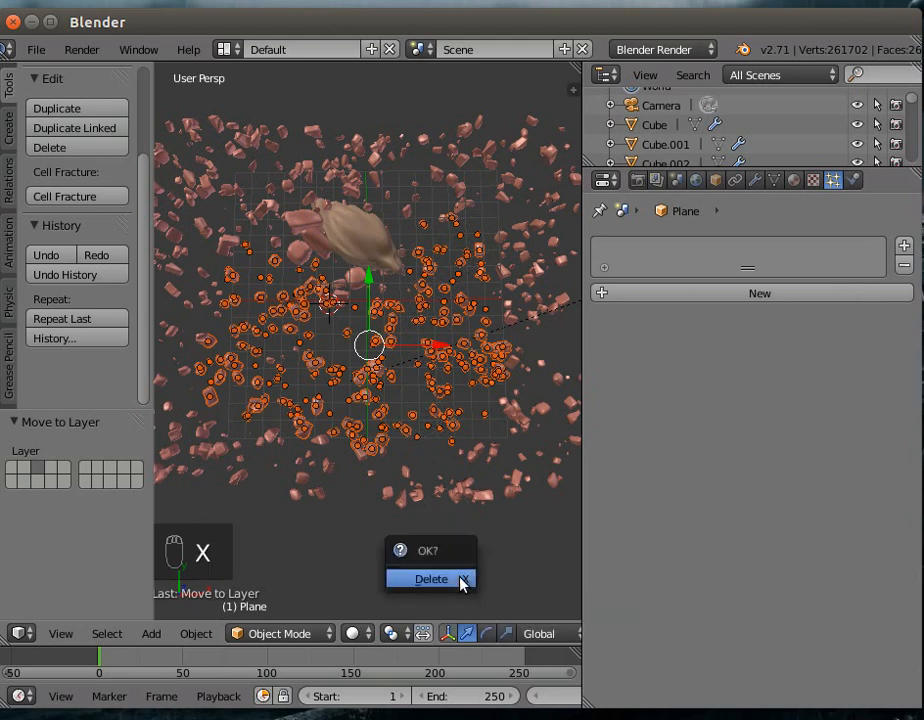
click(459, 582)
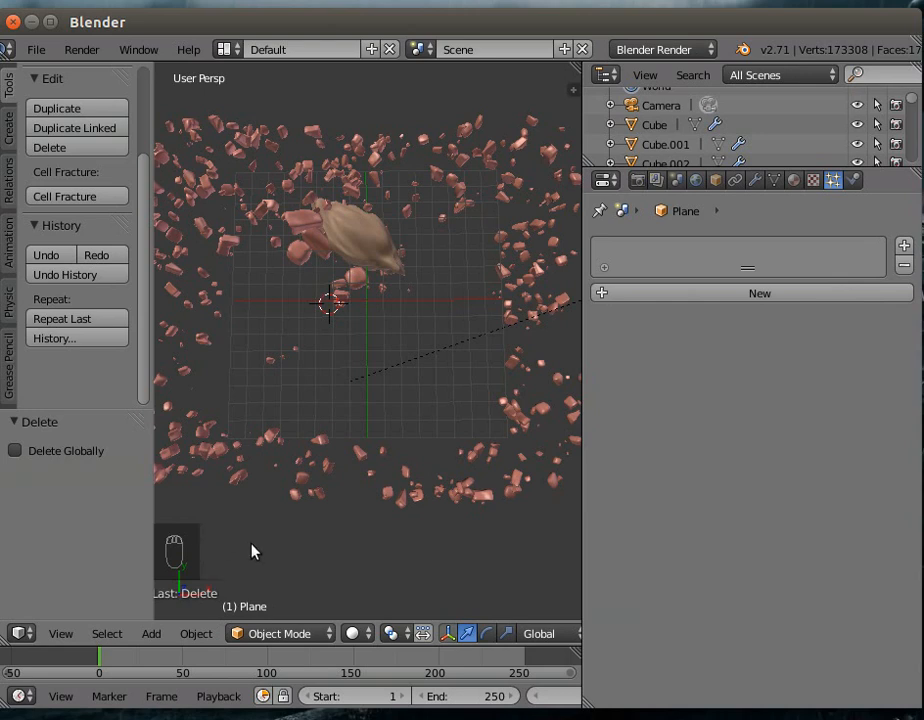
Step: Circle-select the rocks in the near-left corner and along the front edge of the scatter and delete them
shift+middle_drag(254, 552, 349, 552)
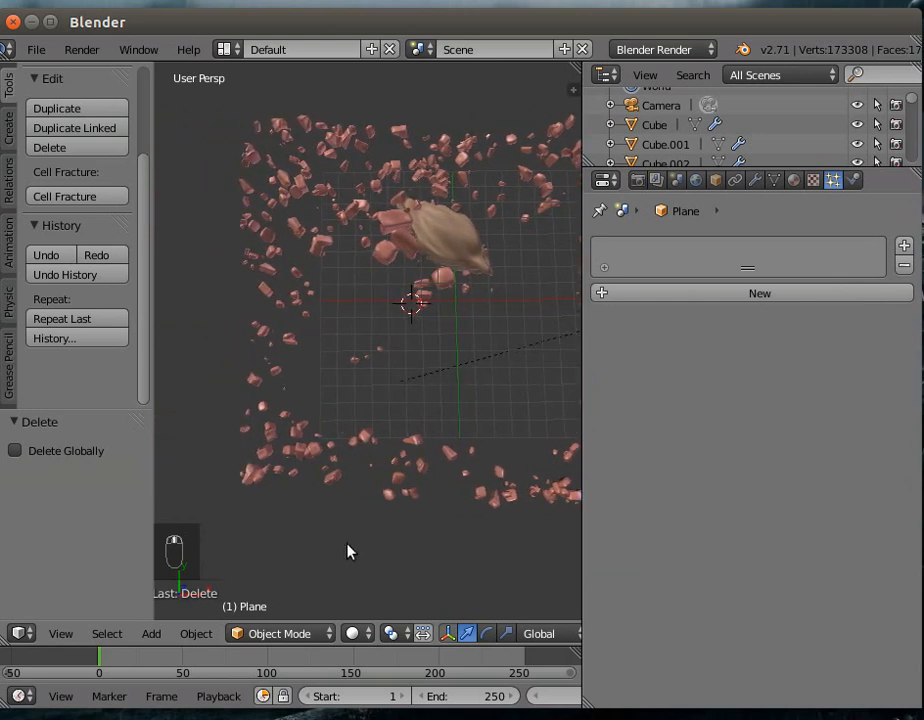
key(c)
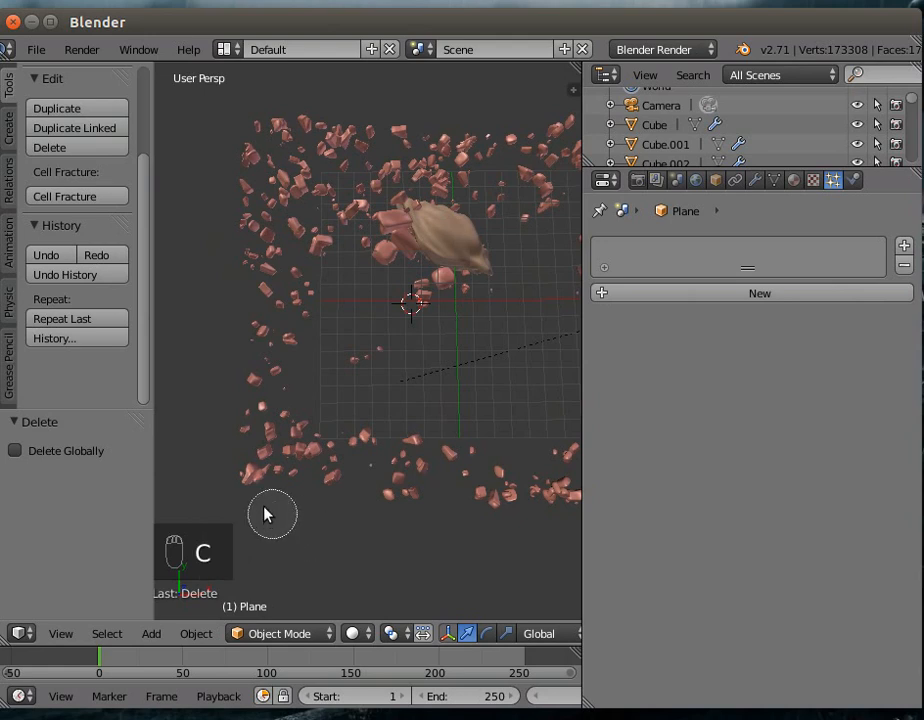
click(250, 445)
mouse_move(252, 450)
mouse_down()
mouse_move(311, 458)
mouse_move(332, 476)
mouse_move(221, 476)
mouse_move(439, 489)
mouse_move(536, 511)
mouse_up()
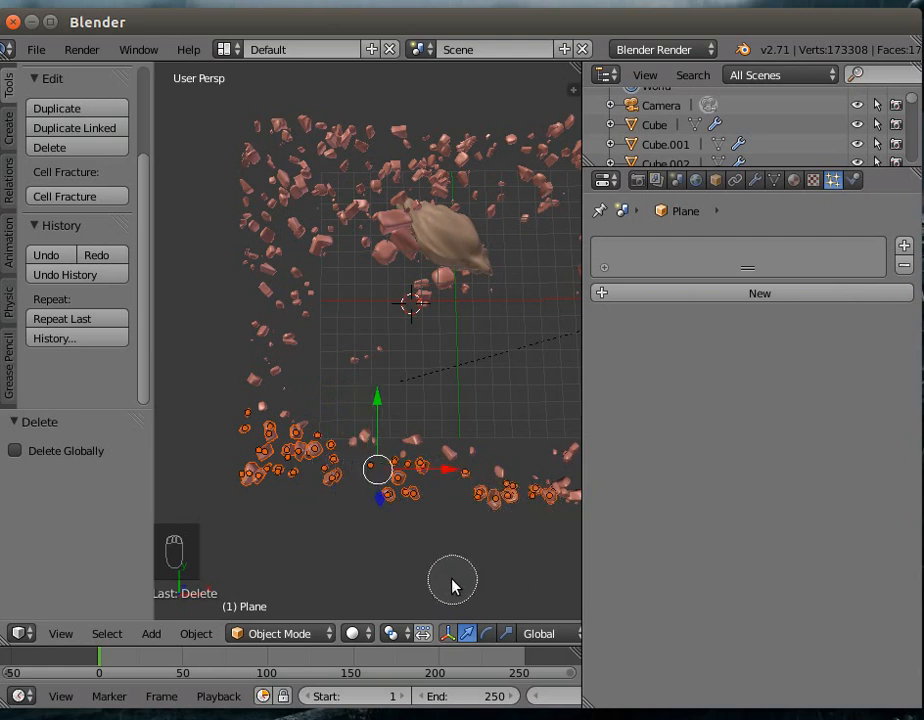
key(x)
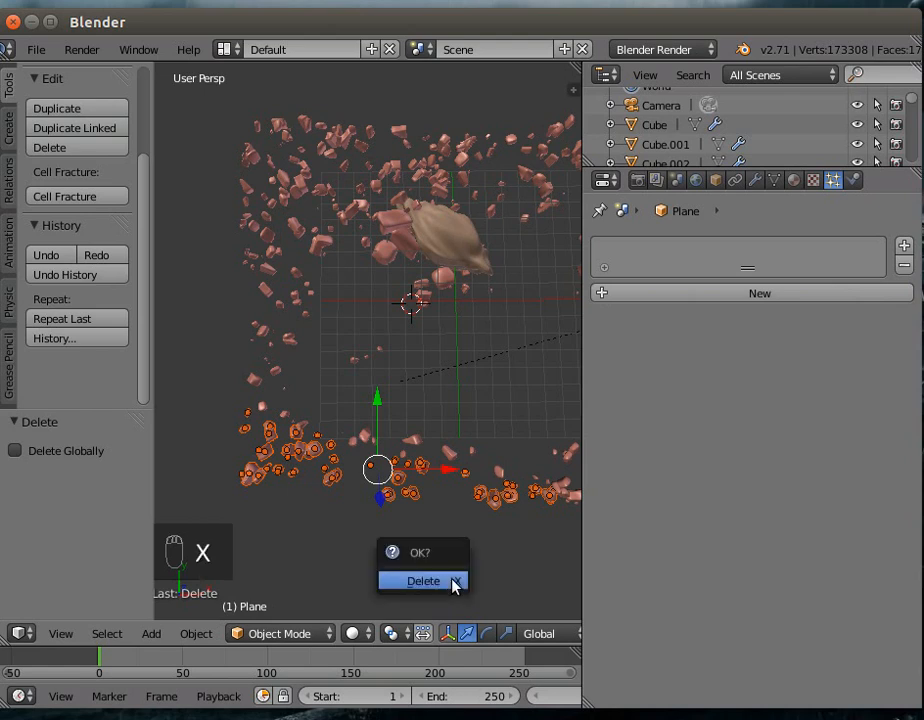
click(452, 584)
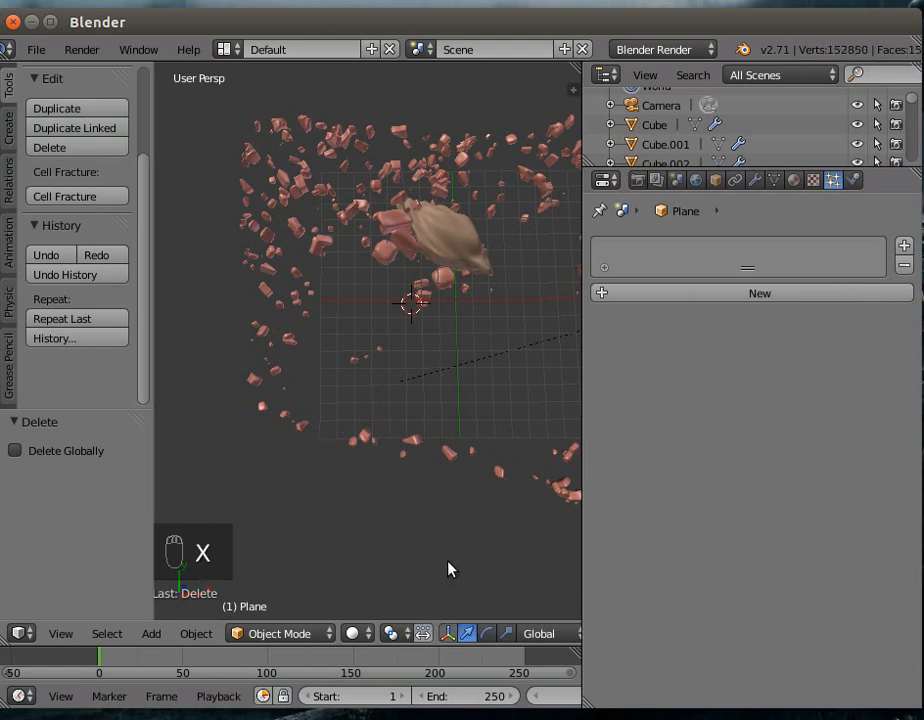
Step: Circle-select the dense rocks in the far-left corner of the scatter and delete them
scroll(452, 584, down, 5)
scroll(444, 546, up, 2)
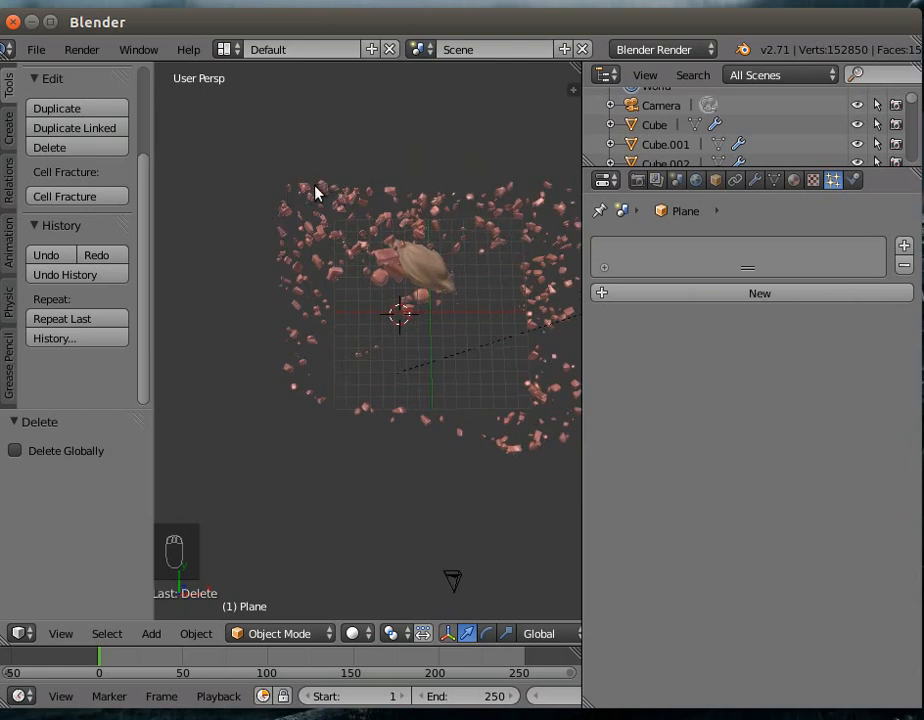
key(c)
mouse_move(274, 206)
mouse_down()
mouse_move(300, 236)
mouse_move(357, 185)
mouse_move(281, 212)
mouse_move(394, 177)
mouse_move(270, 295)
mouse_move(231, 171)
mouse_up()
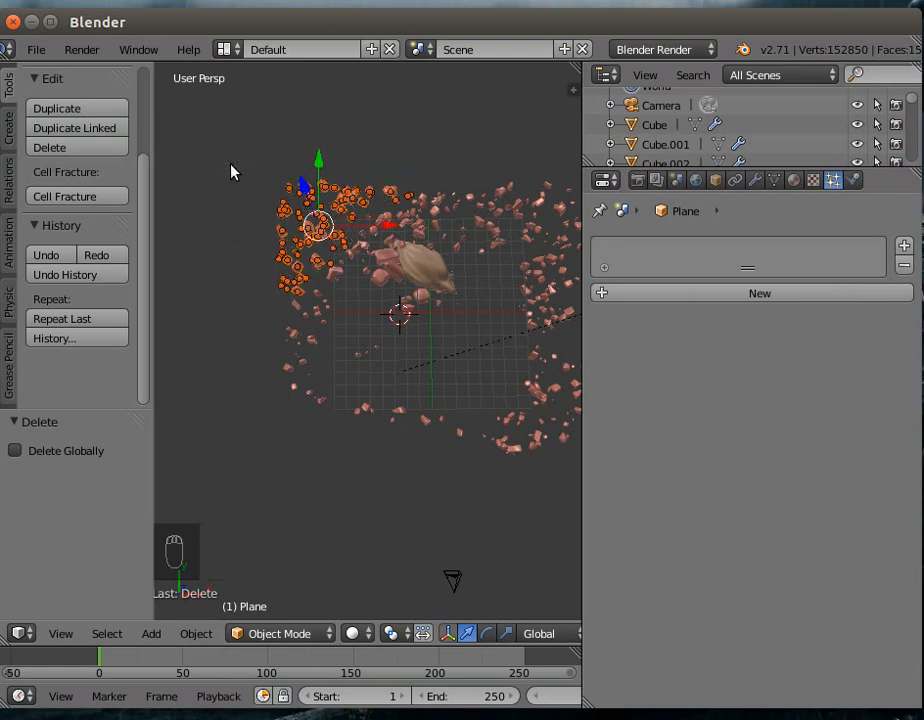
key(x)
click(231, 168)
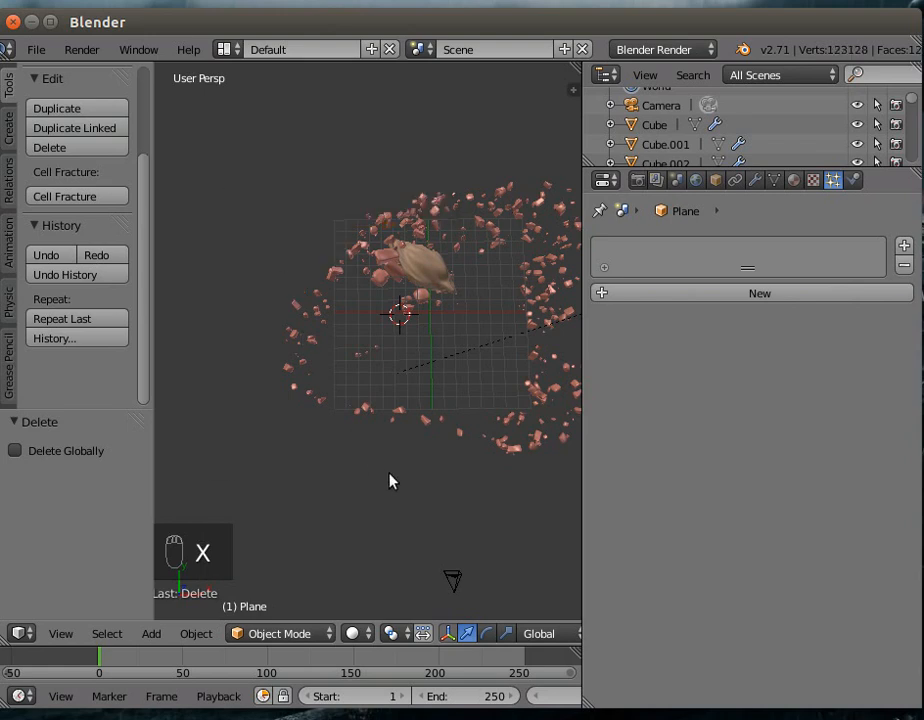
Step: Circle-select several small rock clusters along the far and right sides of the scatter, using a smaller brush, and delete them
middle_drag(398, 485, 476, 485)
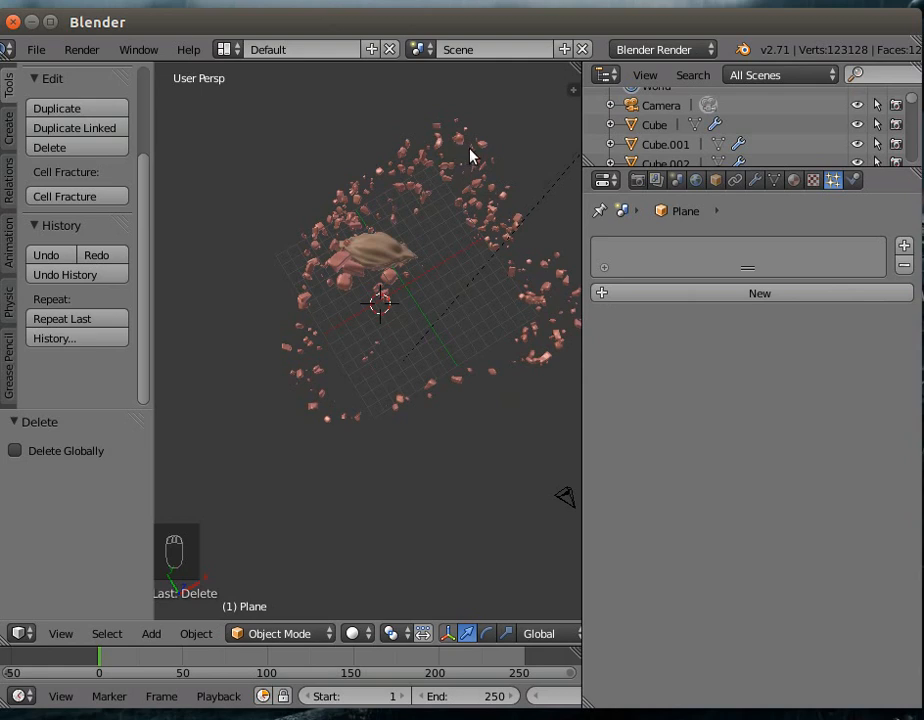
key(c)
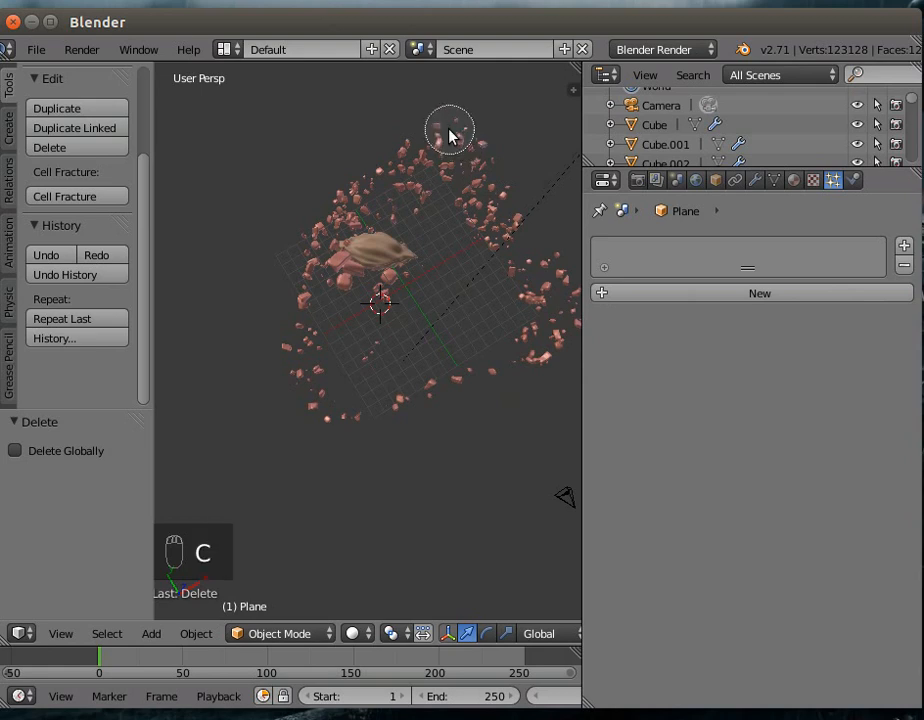
drag(463, 140, 497, 173)
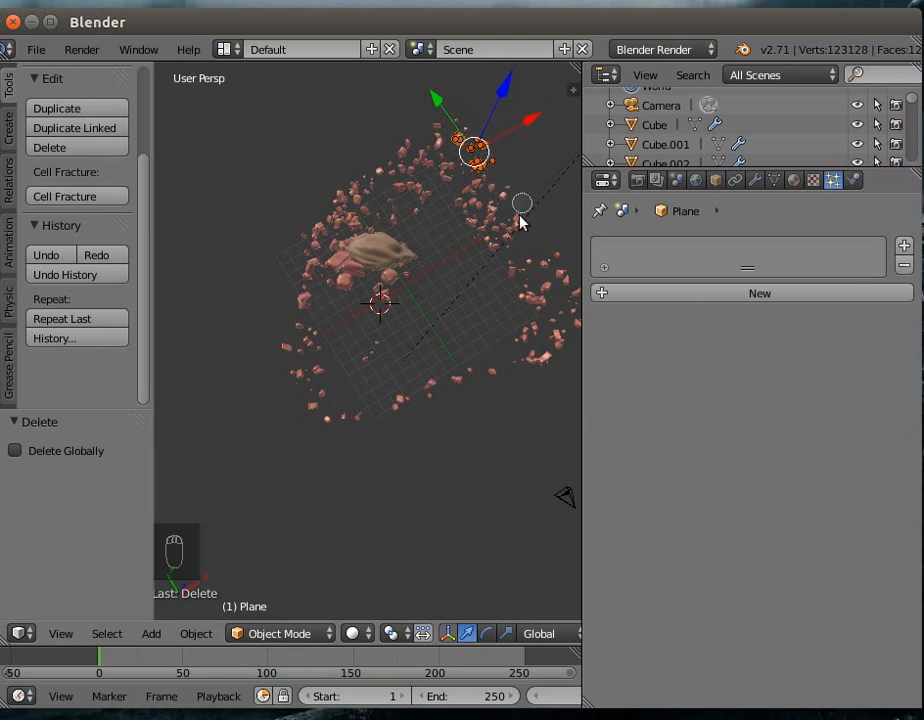
drag(500, 232, 511, 232)
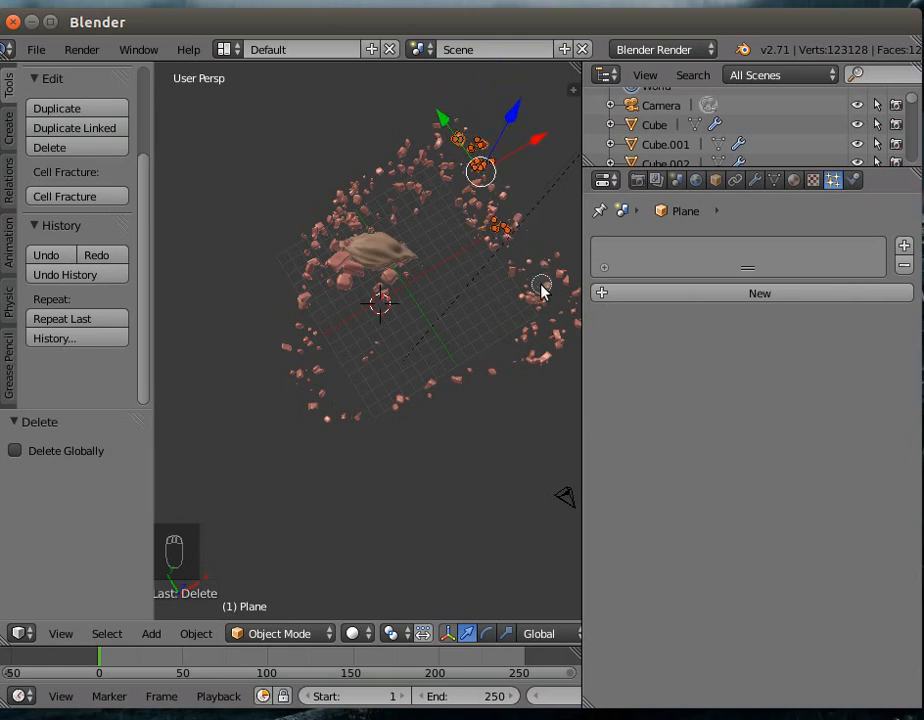
click(560, 312)
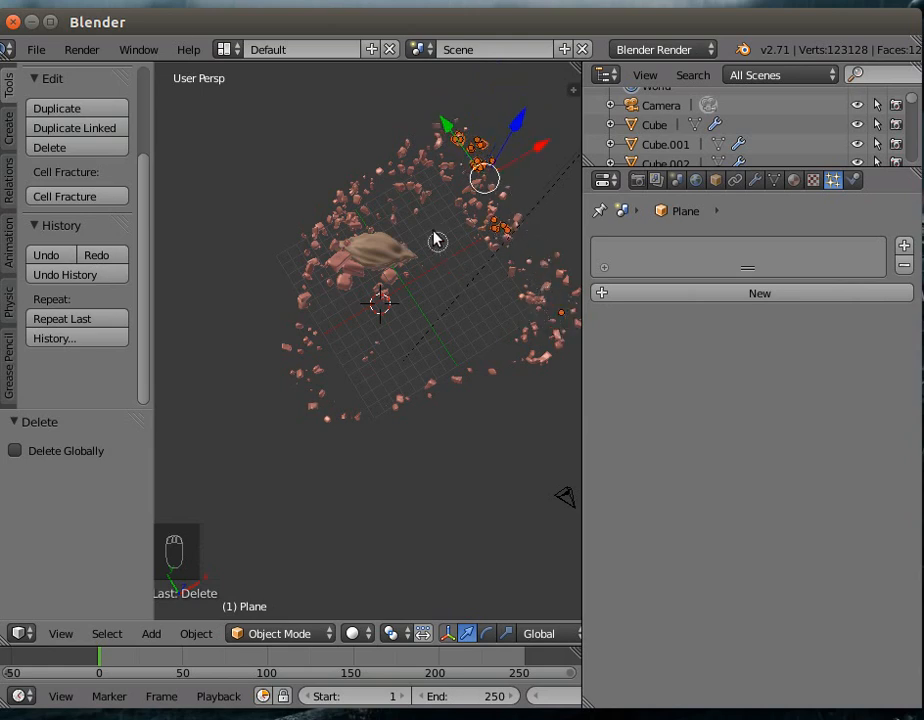
mouse_move(338, 197)
mouse_down()
mouse_move(355, 196)
mouse_move(330, 218)
mouse_move(342, 202)
mouse_up()
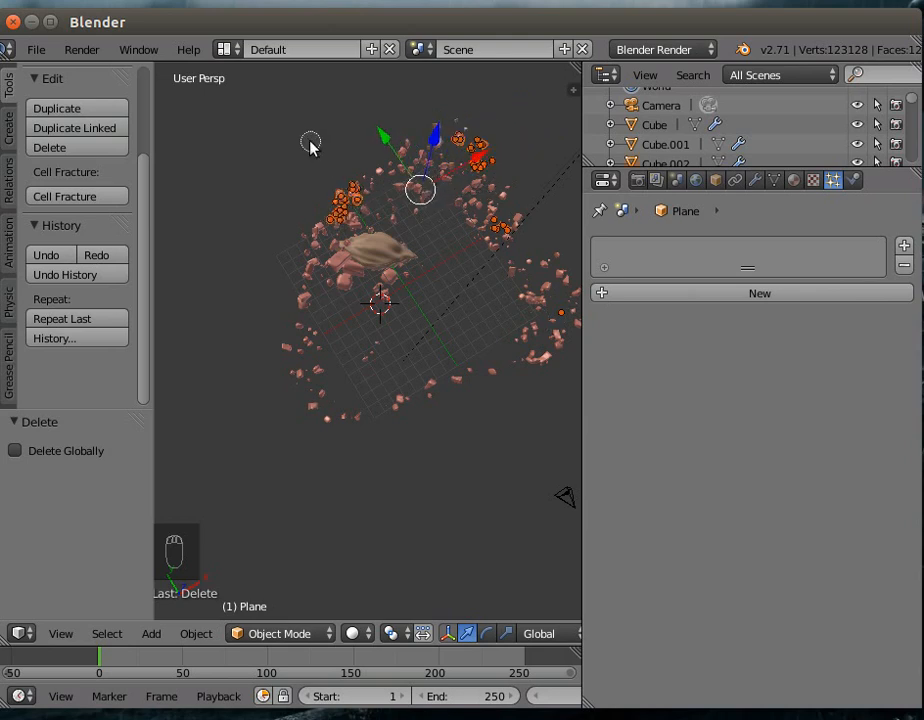
mouse_move(384, 144)
mouse_down()
mouse_move(429, 150)
mouse_move(458, 123)
mouse_move(468, 138)
mouse_up()
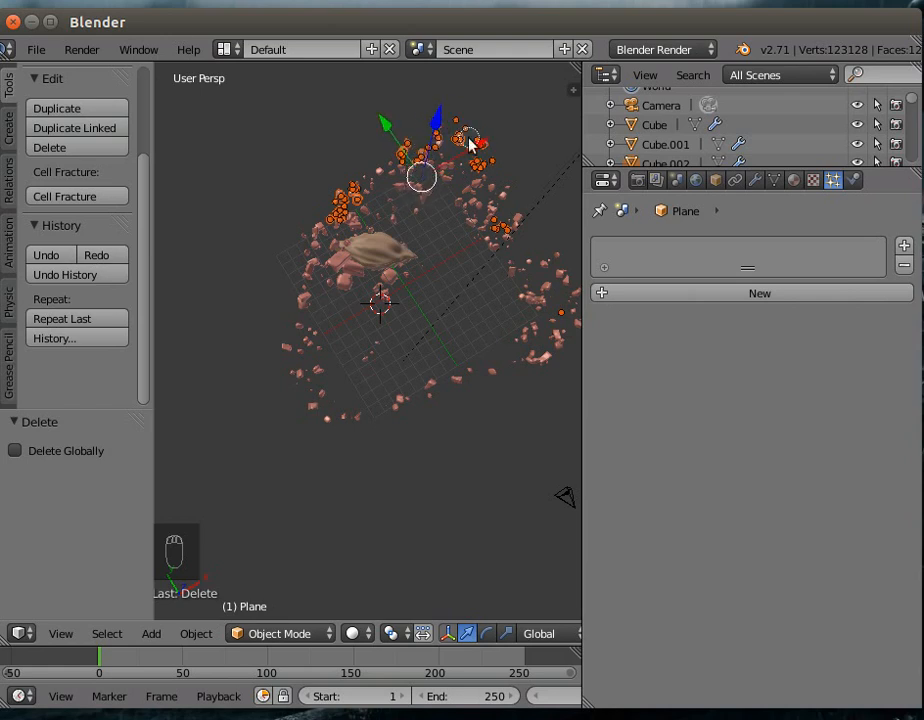
right_click(433, 98)
key(x)
click(422, 102)
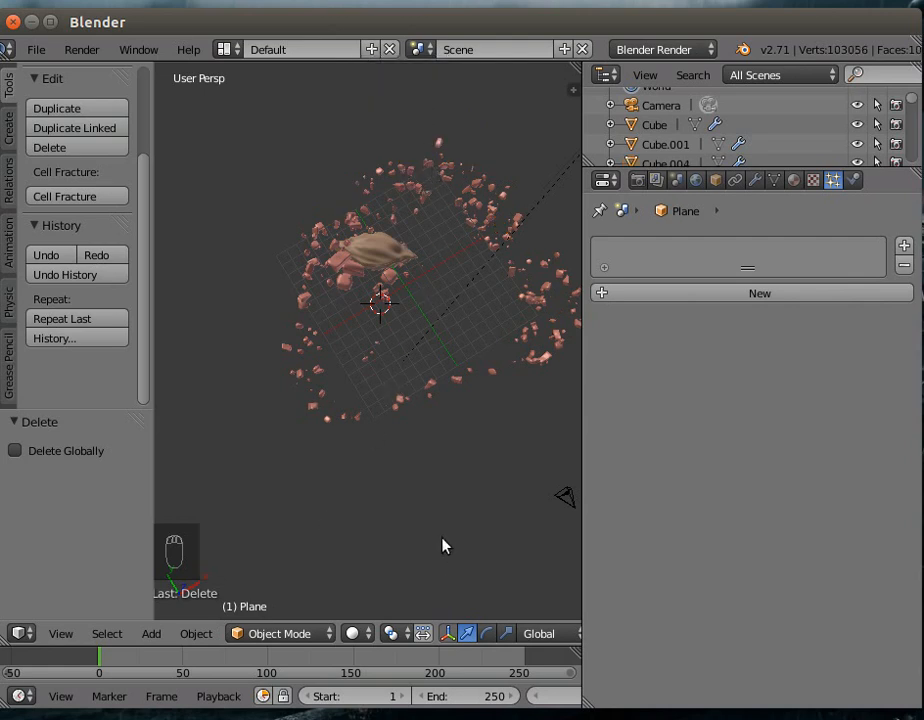
Step: Widen the 3D view to expose the layer controls and show only layer 3 with the terrain
scroll(443, 546, down, 2)
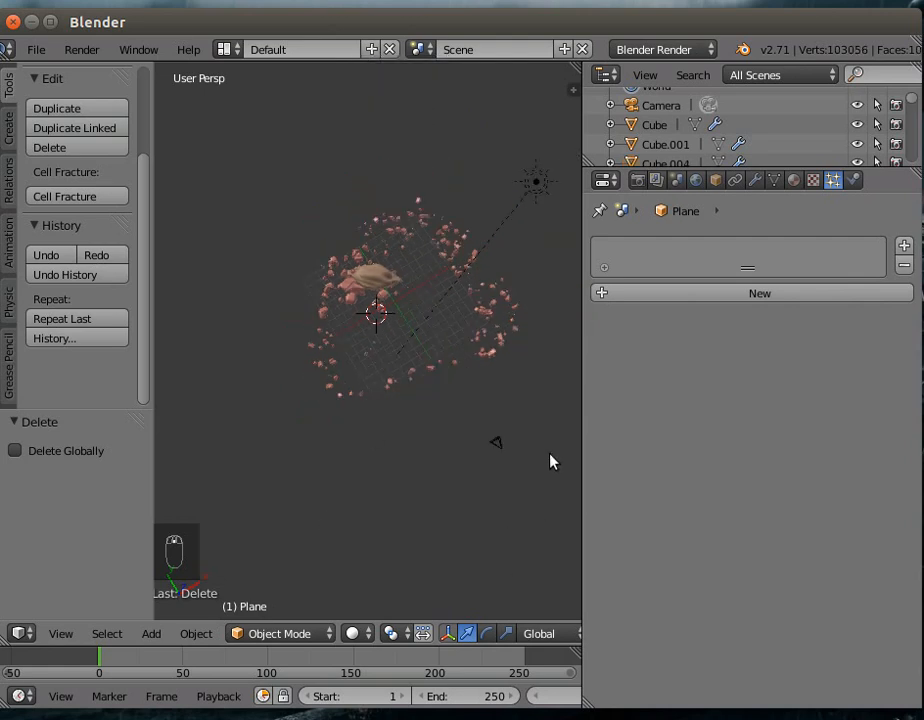
drag(582, 489, 670, 489)
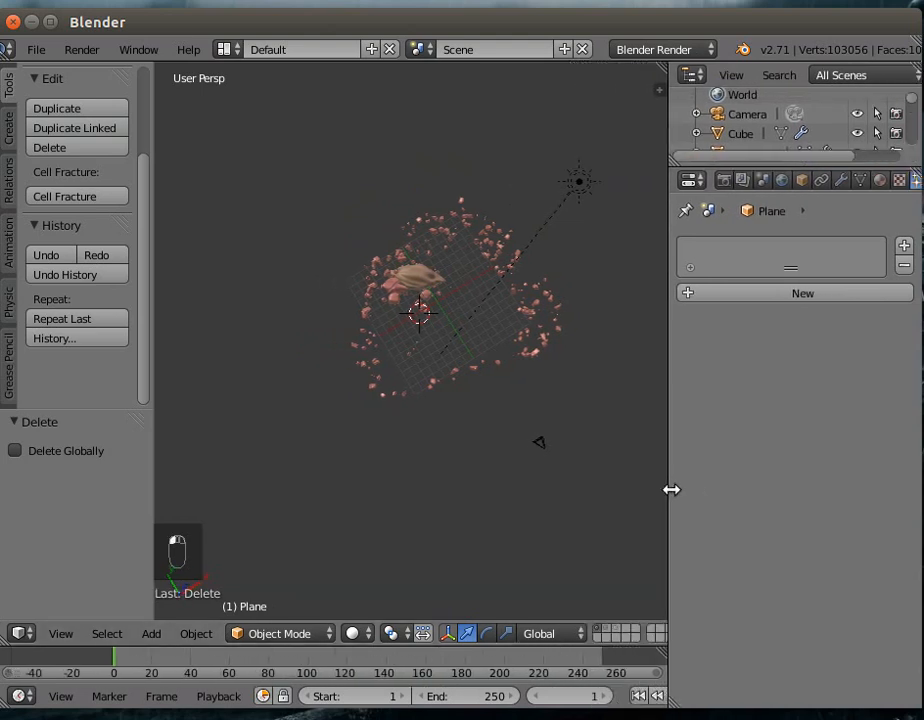
click(620, 633)
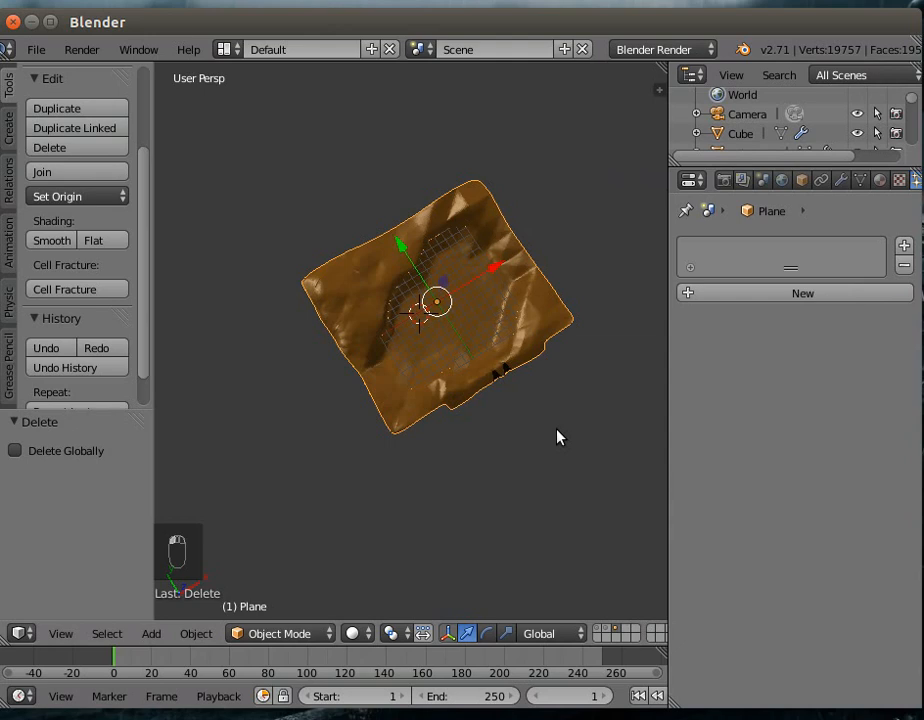
Step: Move the terrain plane to layer 1 and show that layer together with the rocks
key(m)
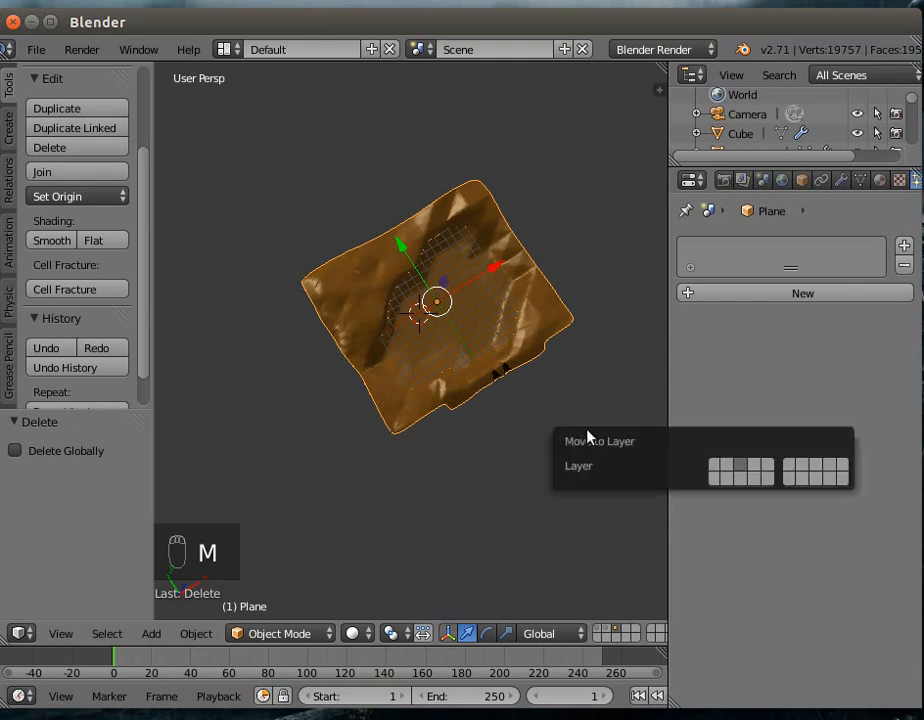
click(716, 474)
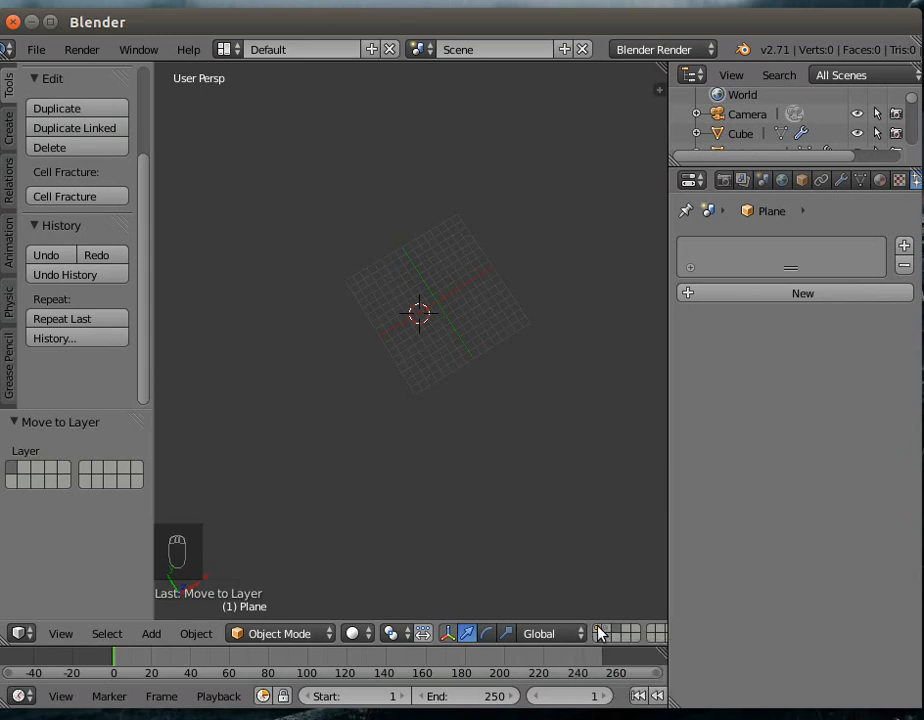
click(598, 634)
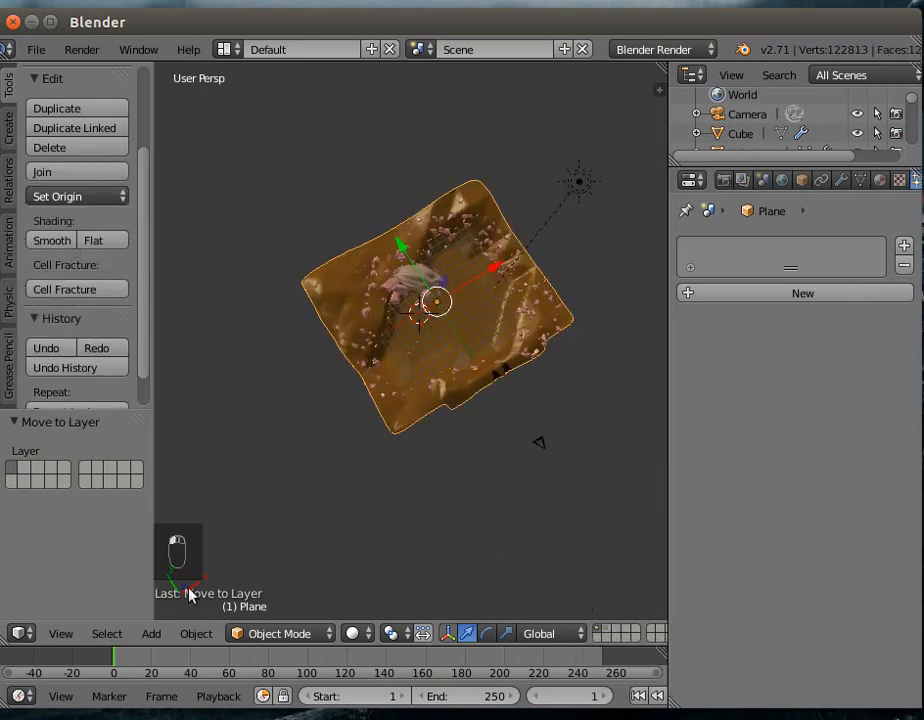
Step: Look through the camera and render a still image to check the terrain and rocks, then return to the 3D view
click(60, 635)
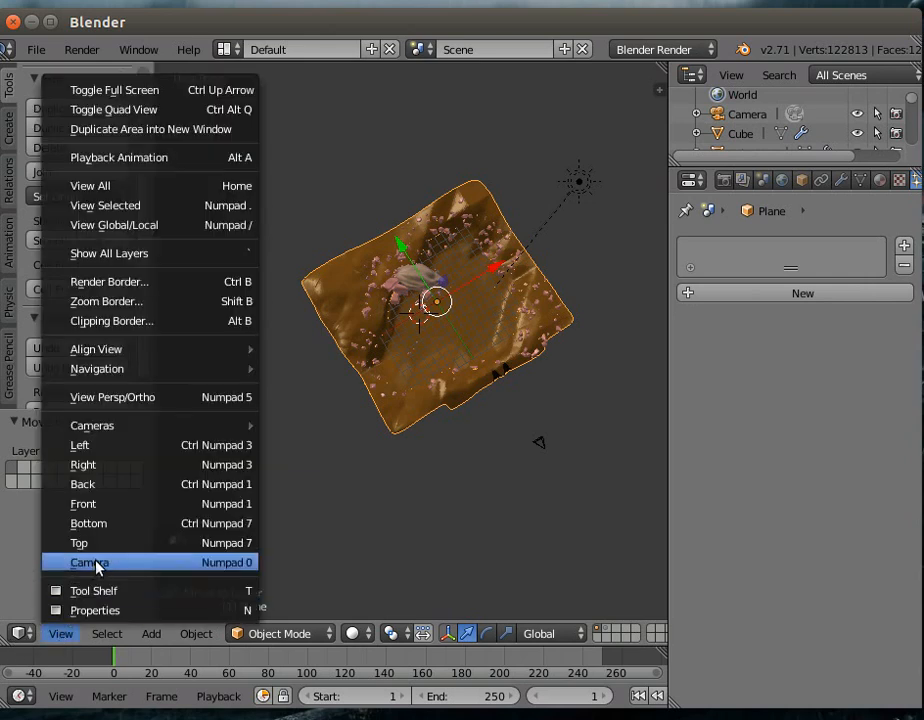
click(96, 563)
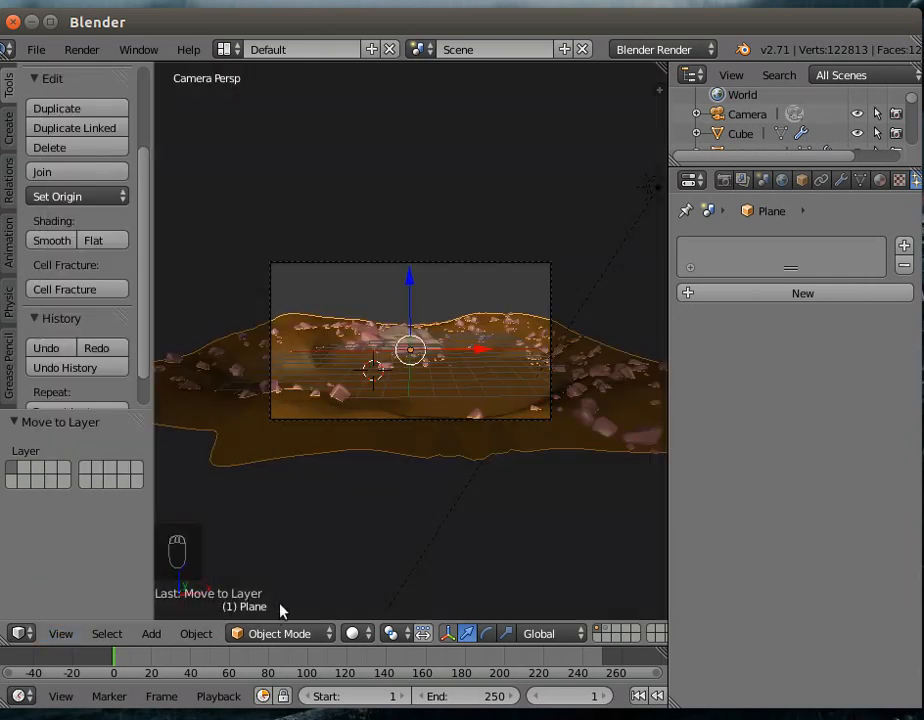
scroll(280, 612, up, 4)
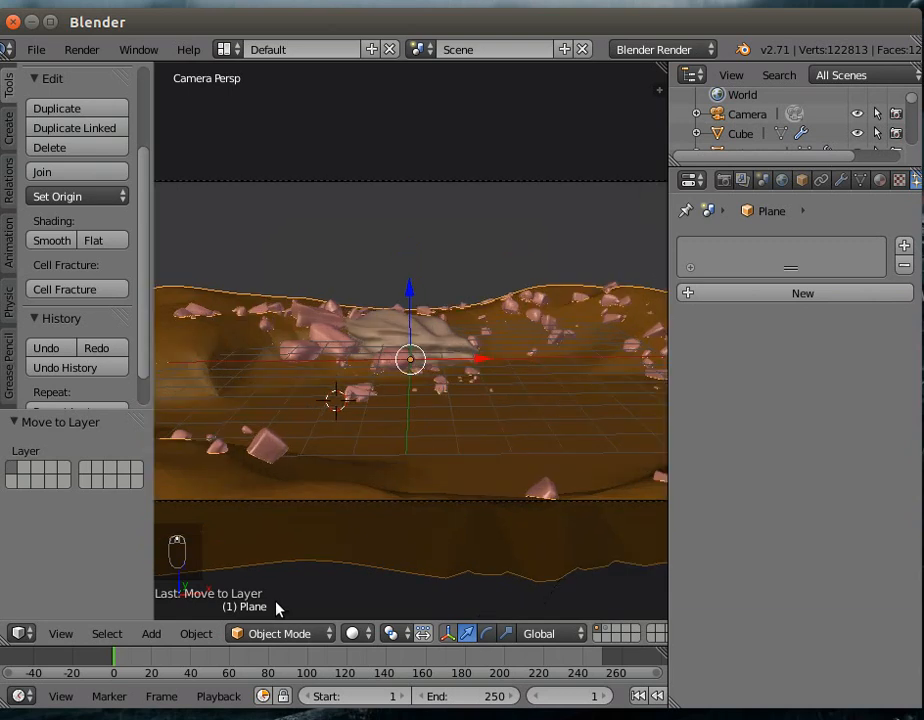
scroll(280, 610, down, 1)
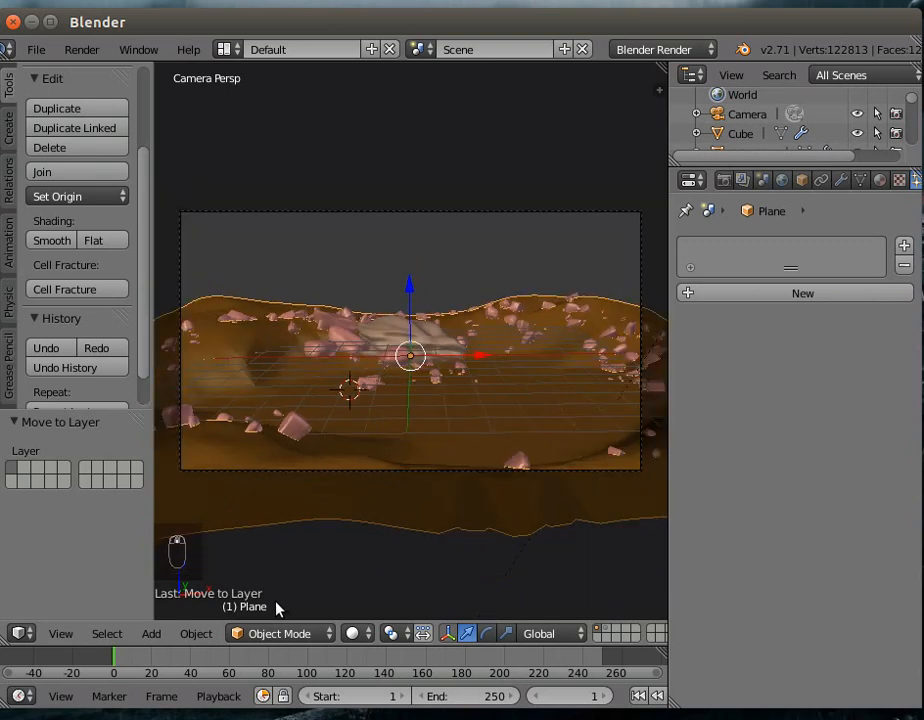
click(86, 50)
click(106, 74)
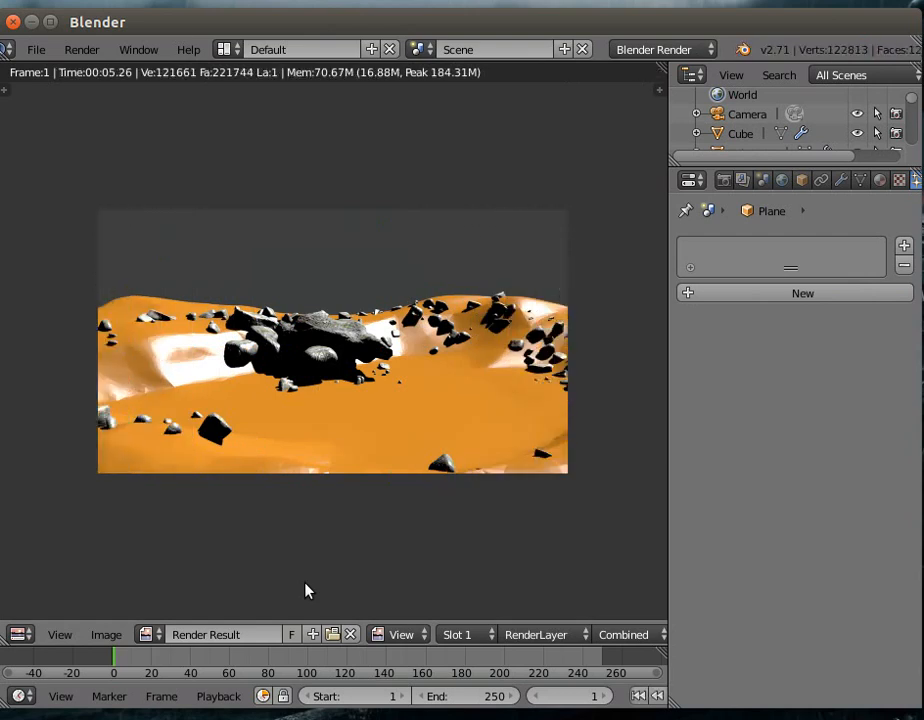
key(Escape)
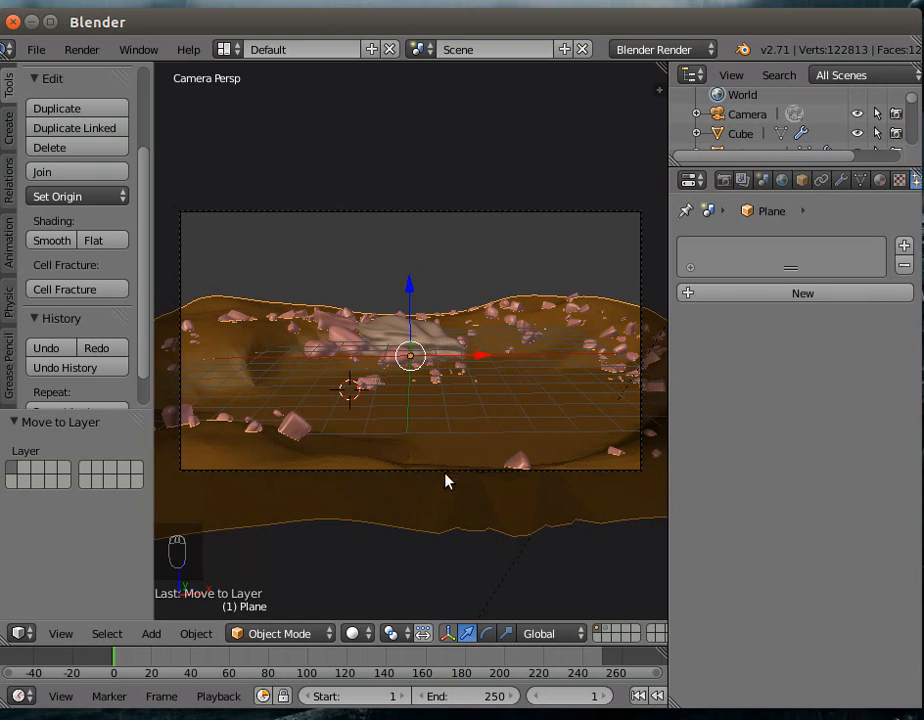
Step: Add a new texture to the terrain plane's Material.001 and set its type to Image or Movie
middle_drag(434, 455, 414, 517)
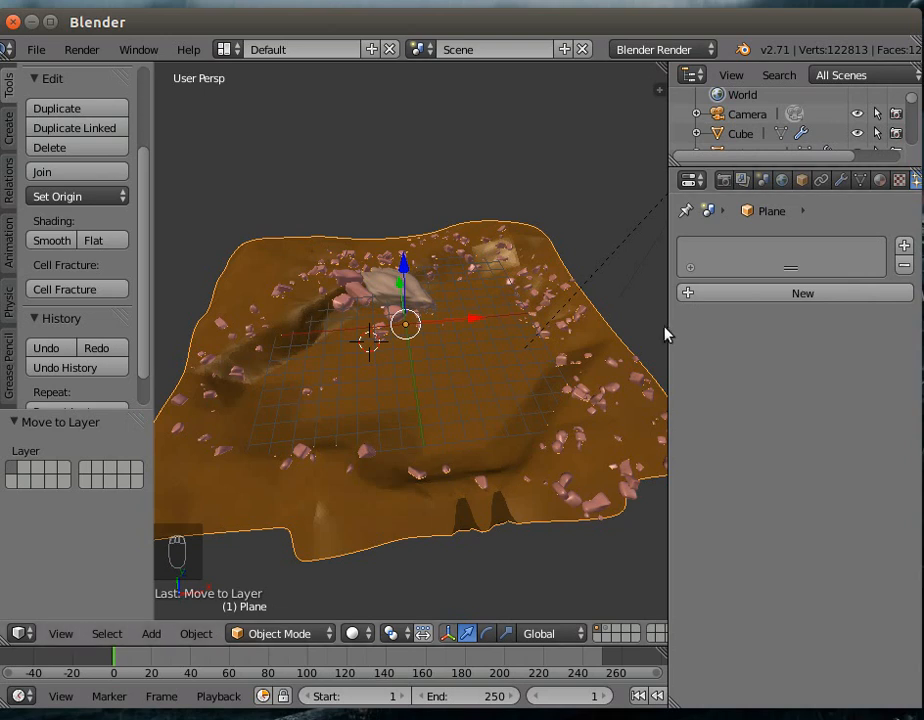
drag(668, 334, 588, 334)
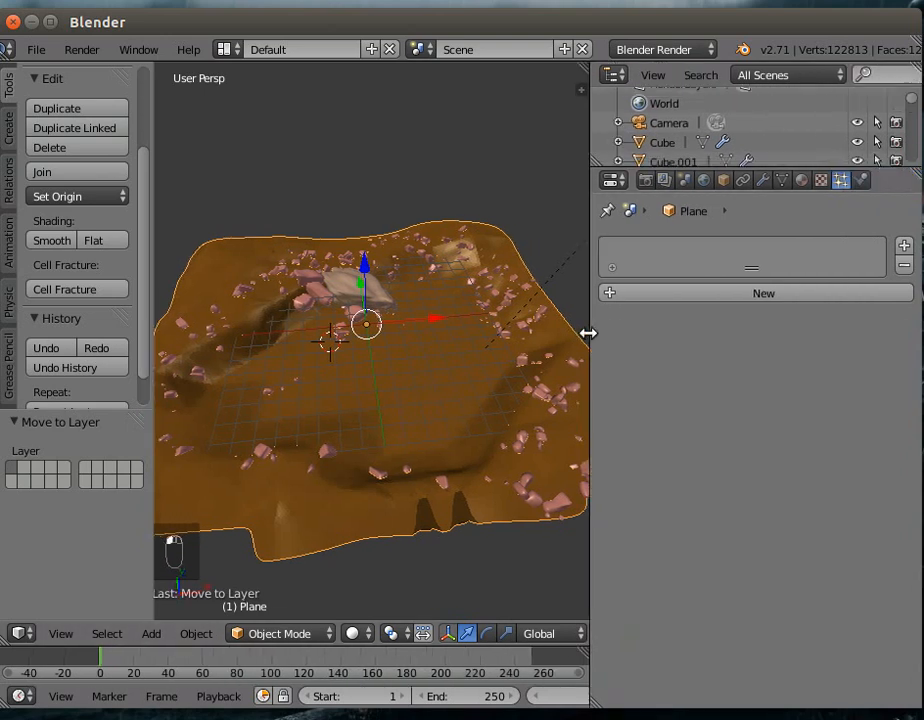
click(798, 182)
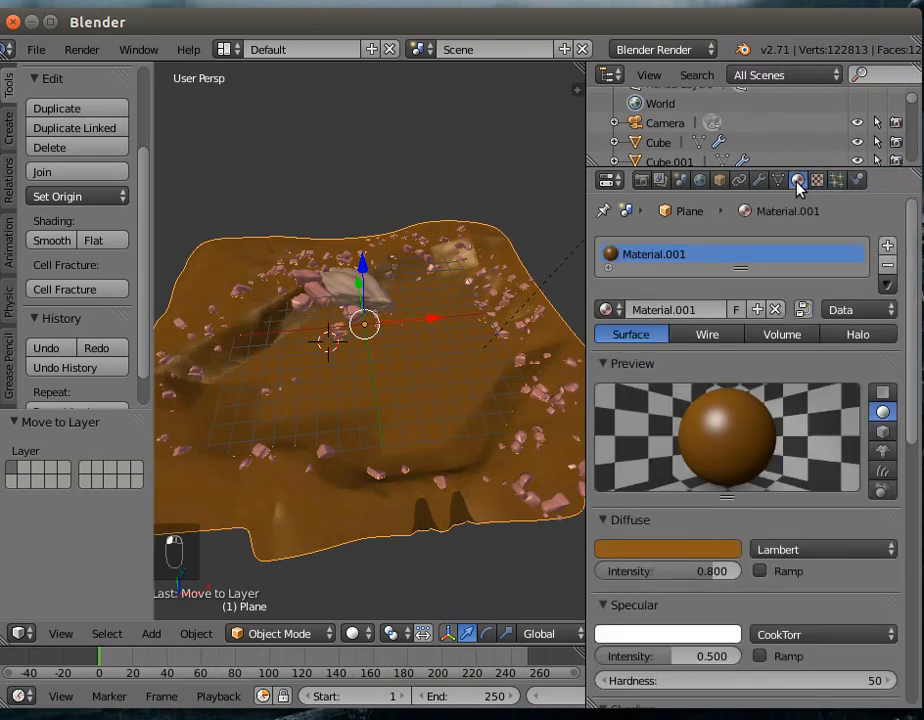
scroll(912, 268, down, 1)
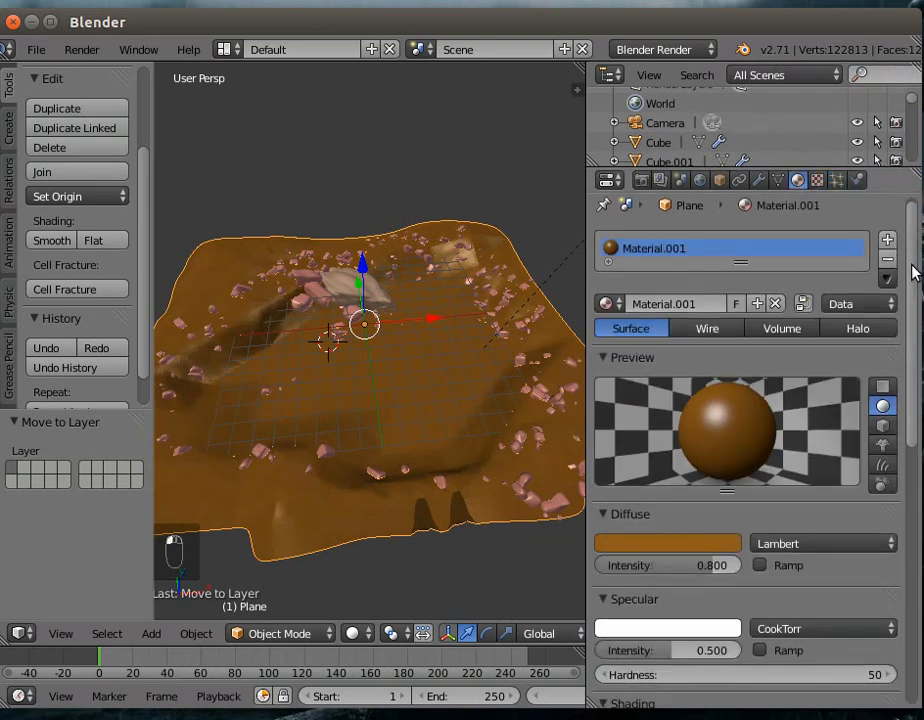
scroll(912, 270, down, 2)
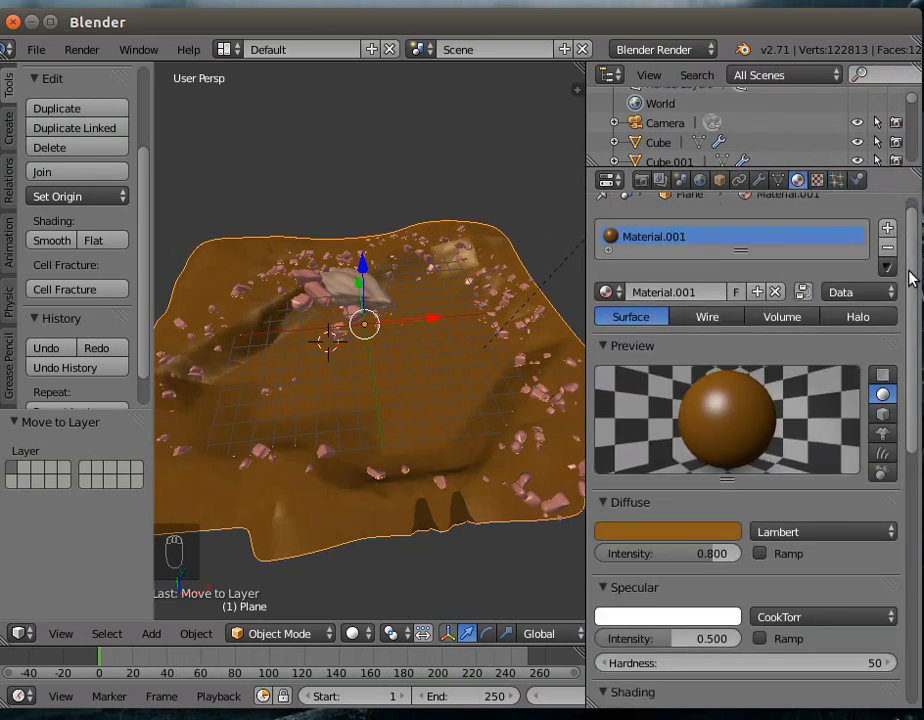
click(817, 182)
drag(916, 561, 916, 182)
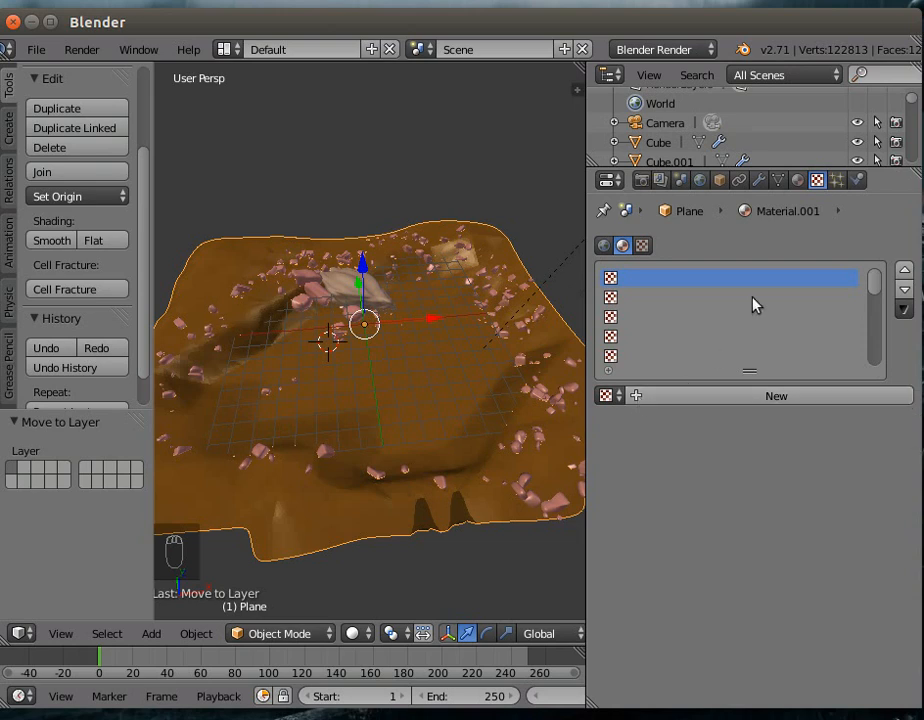
click(650, 398)
click(728, 421)
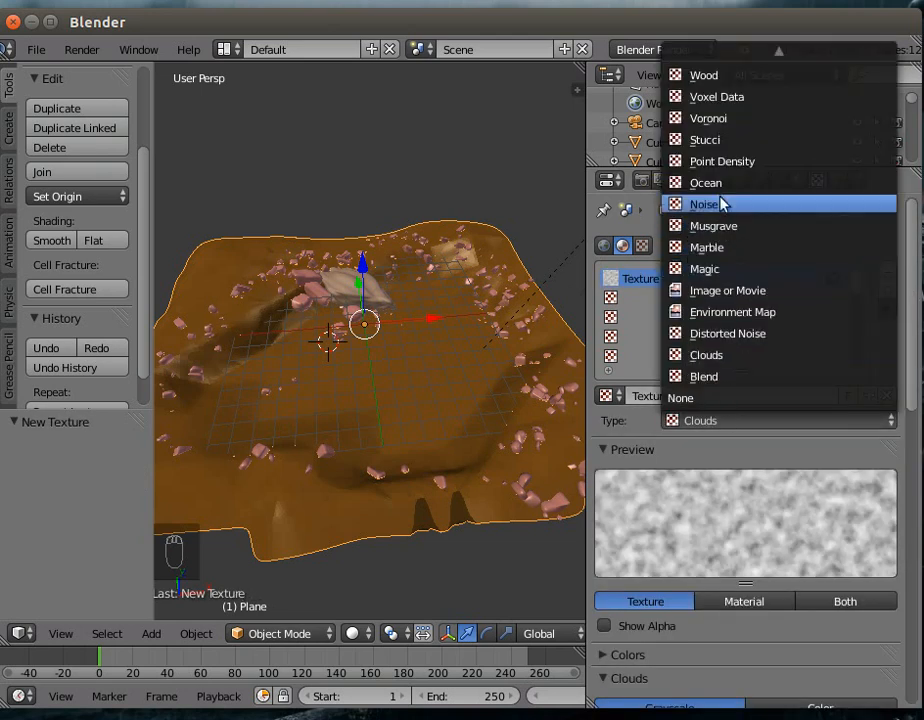
click(728, 291)
Step: Load mud.jpg from the Desktop's 3d folder as the terrain texture's image
scroll(855, 652, down, 3)
scroll(855, 652, down, 2)
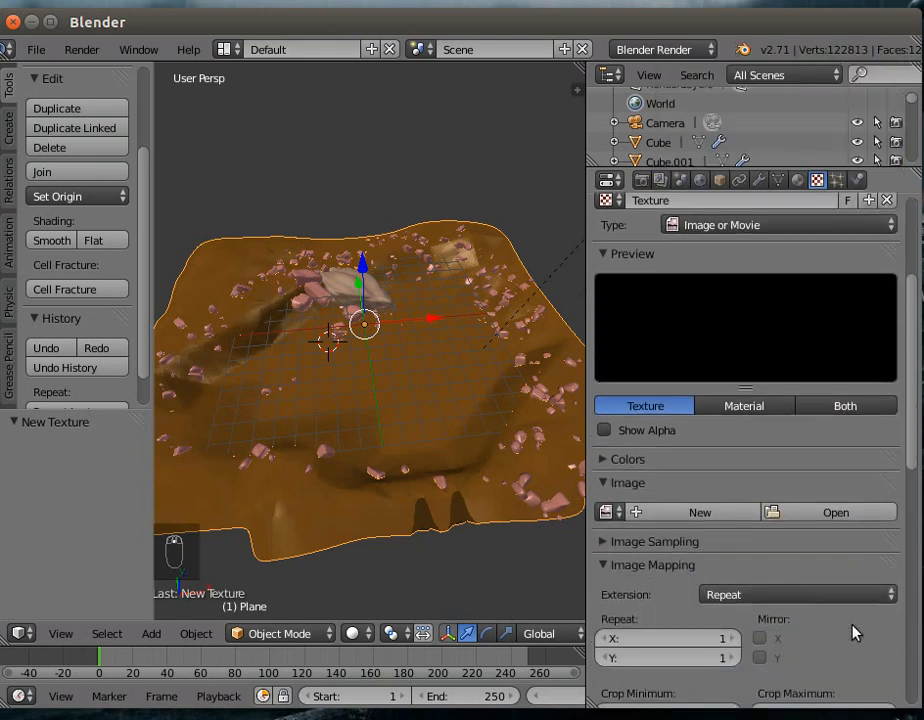
click(830, 512)
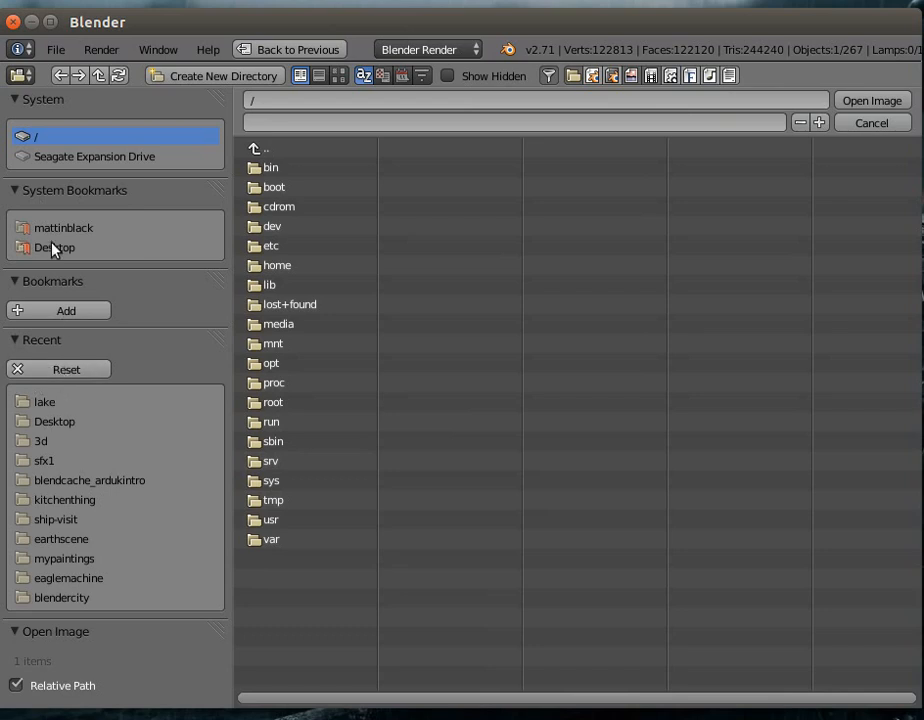
click(40, 443)
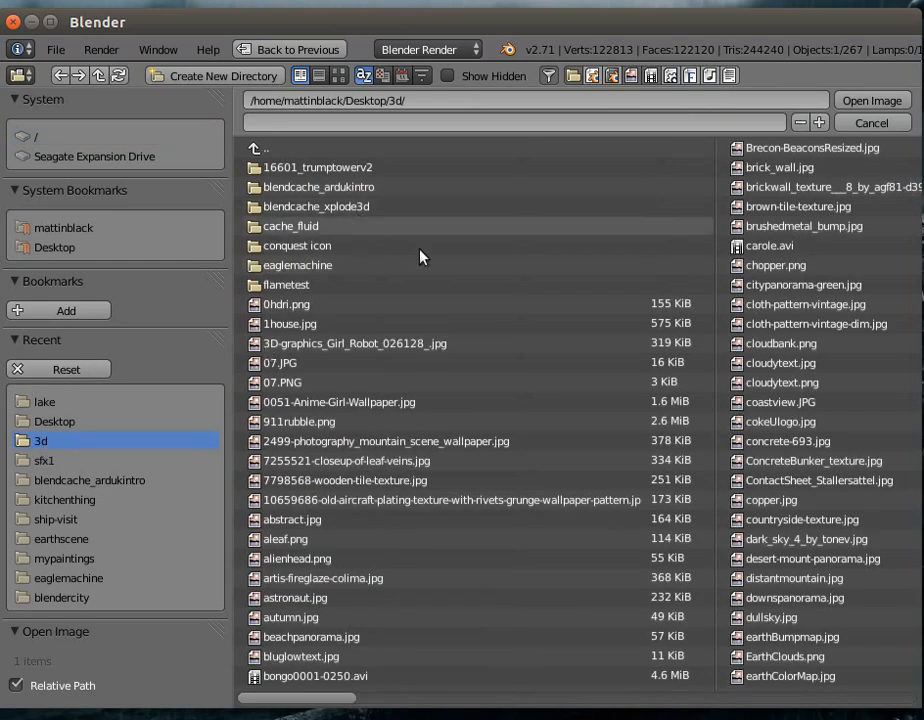
scroll(567, 349, down, 5)
scroll(750, 390, down, 5)
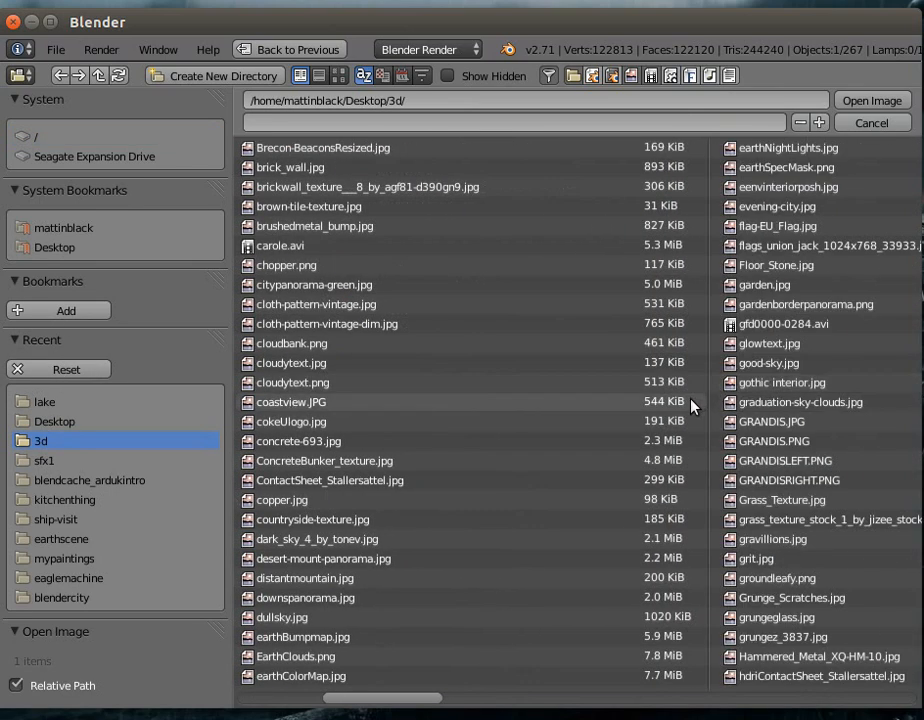
scroll(690, 422, down, 5)
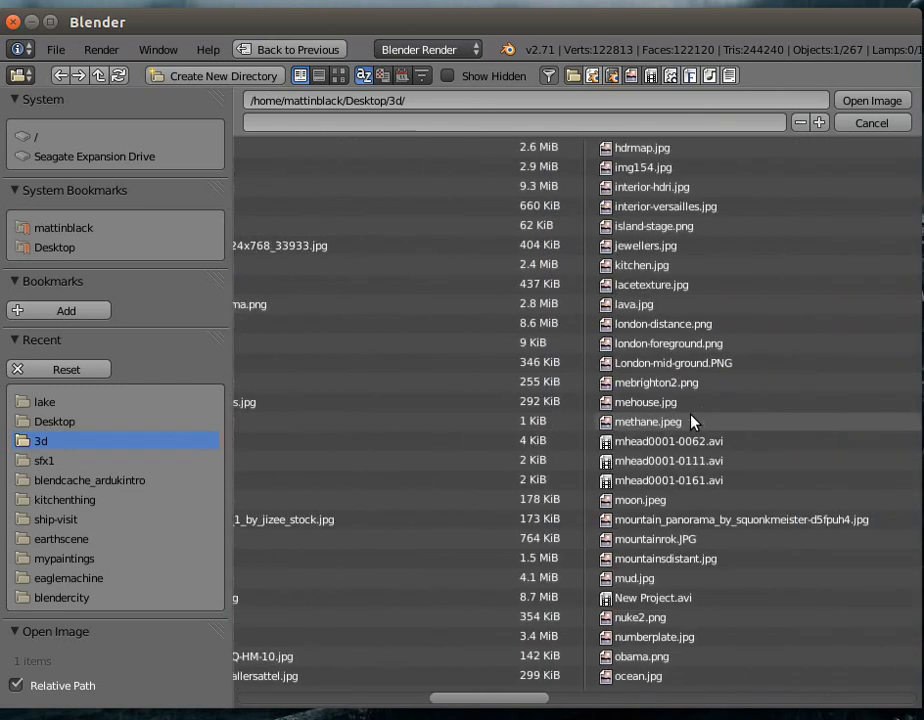
double_click(532, 578)
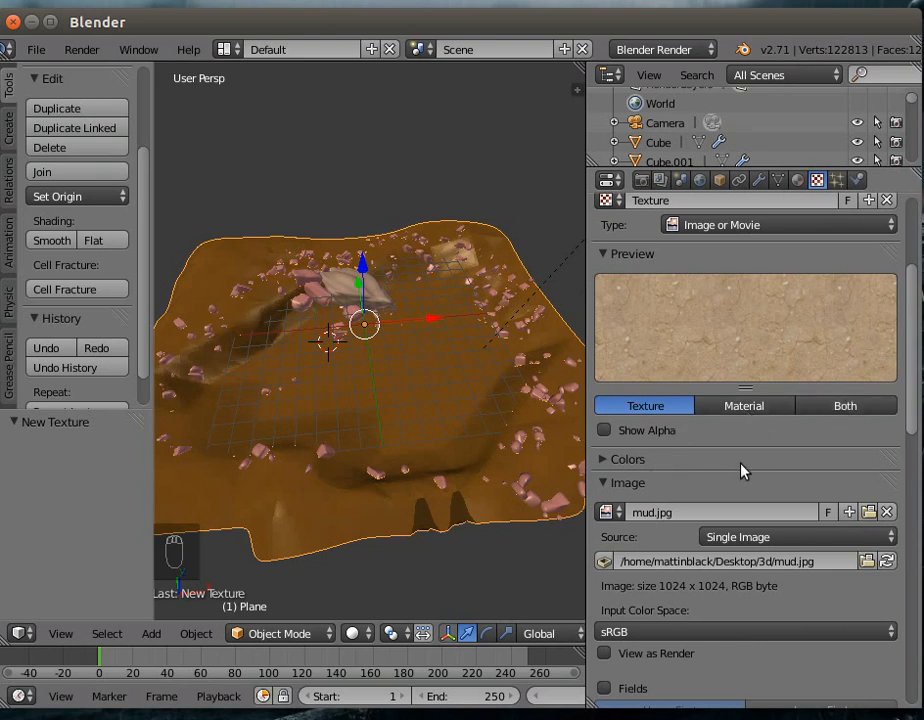
Step: Adjust the mud texture's colors to a brightness of 0.8 and a saturation of 1.7
click(614, 464)
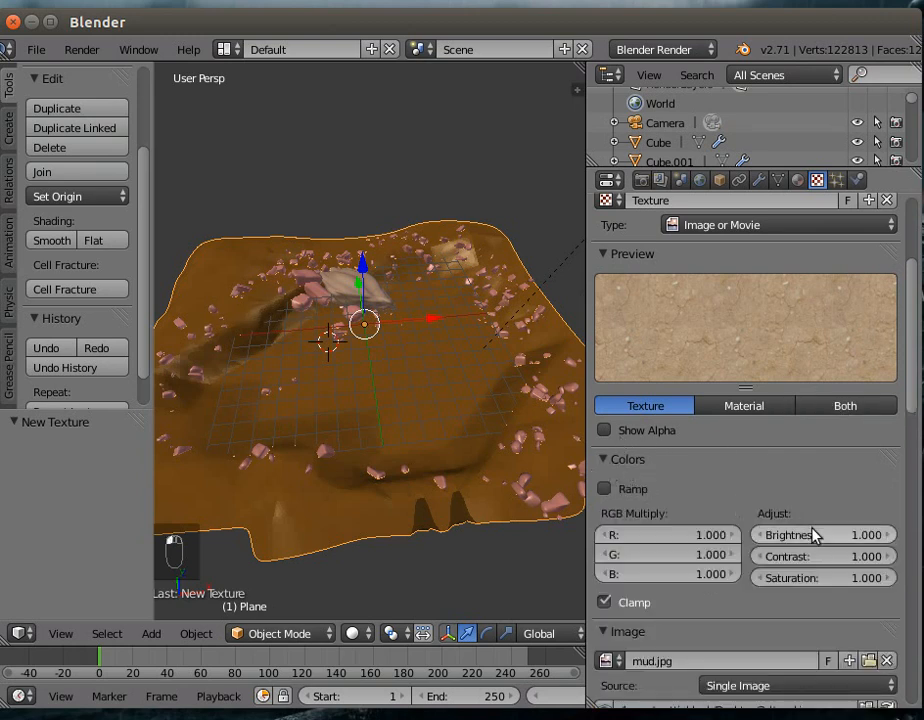
drag(848, 536, 805, 536)
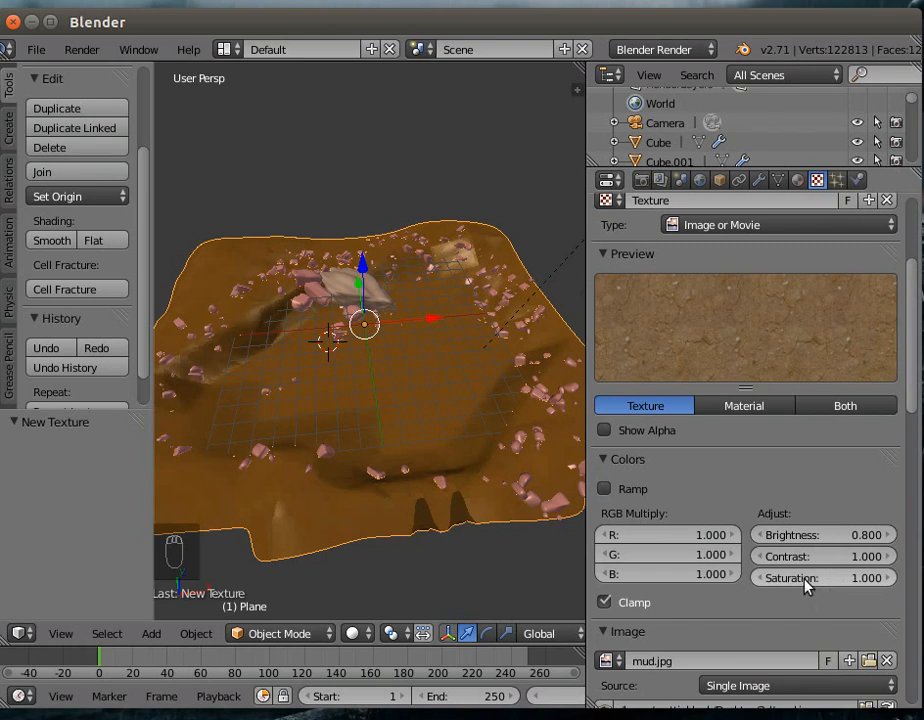
drag(800, 578, 830, 578)
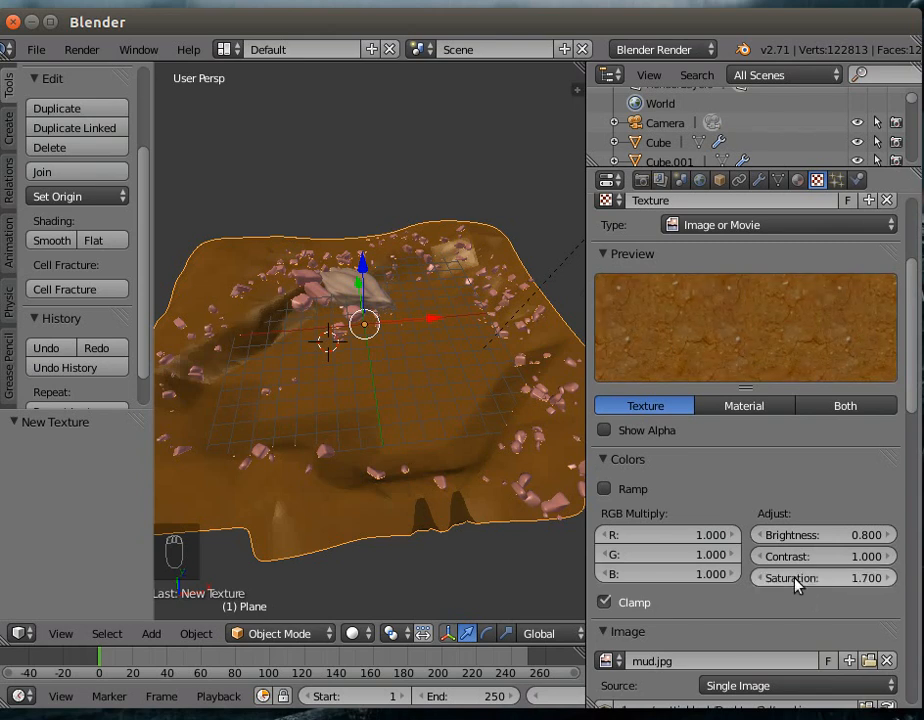
Step: Set the mud texture's mapping projection to Cube
drag(912, 405, 914, 428)
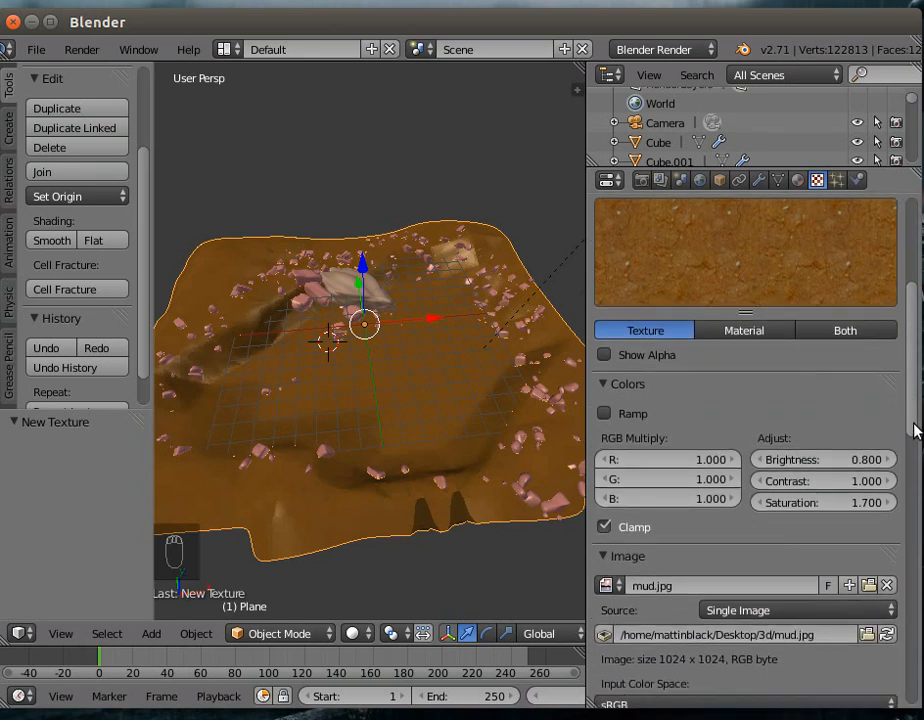
drag(914, 428, 918, 645)
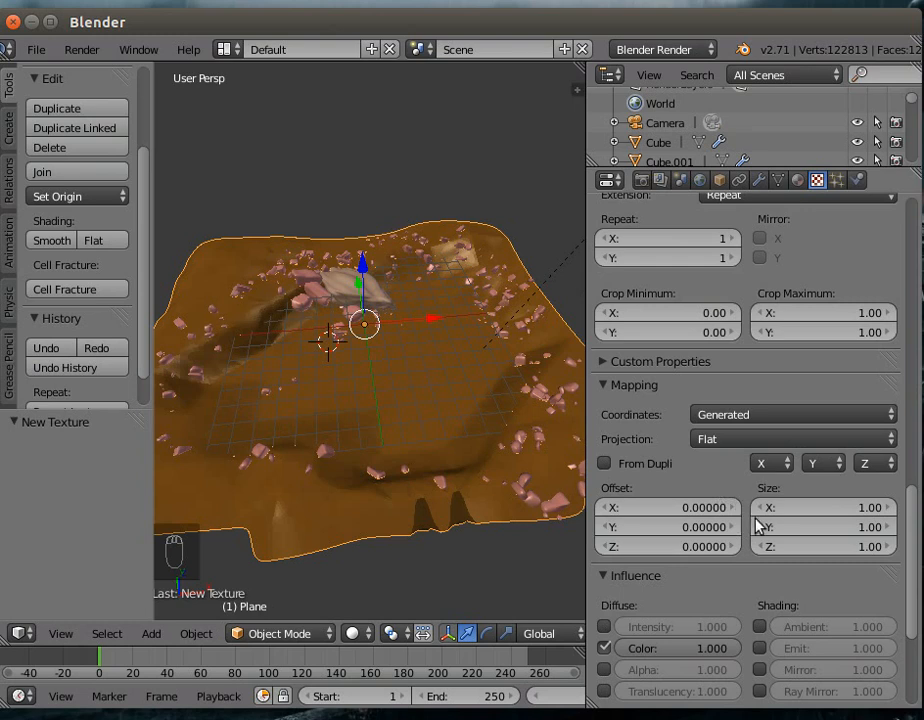
scroll(686, 457, down, 3)
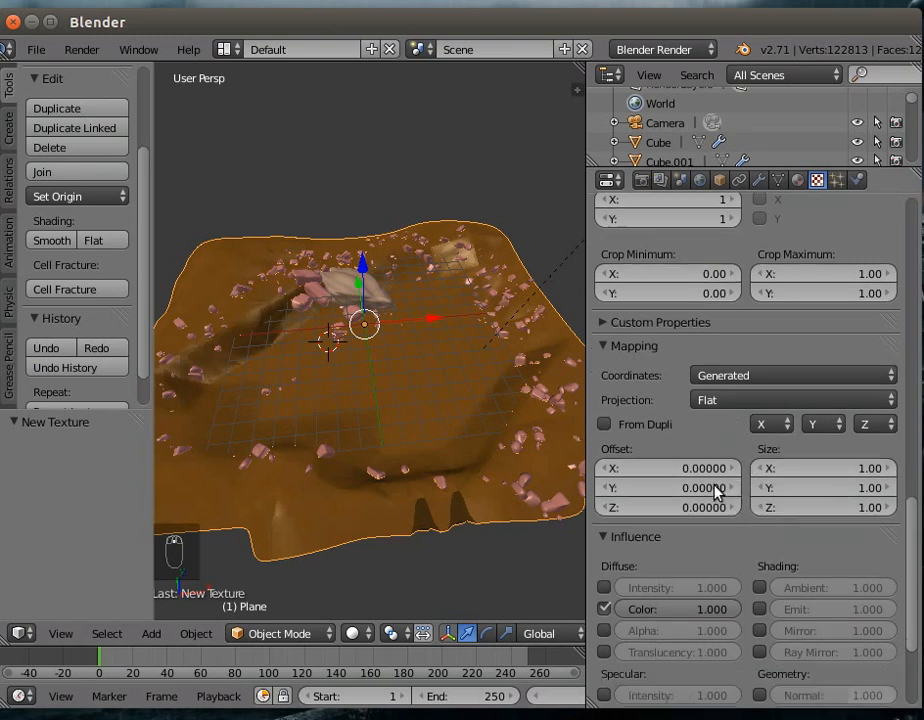
scroll(690, 468, up, 3)
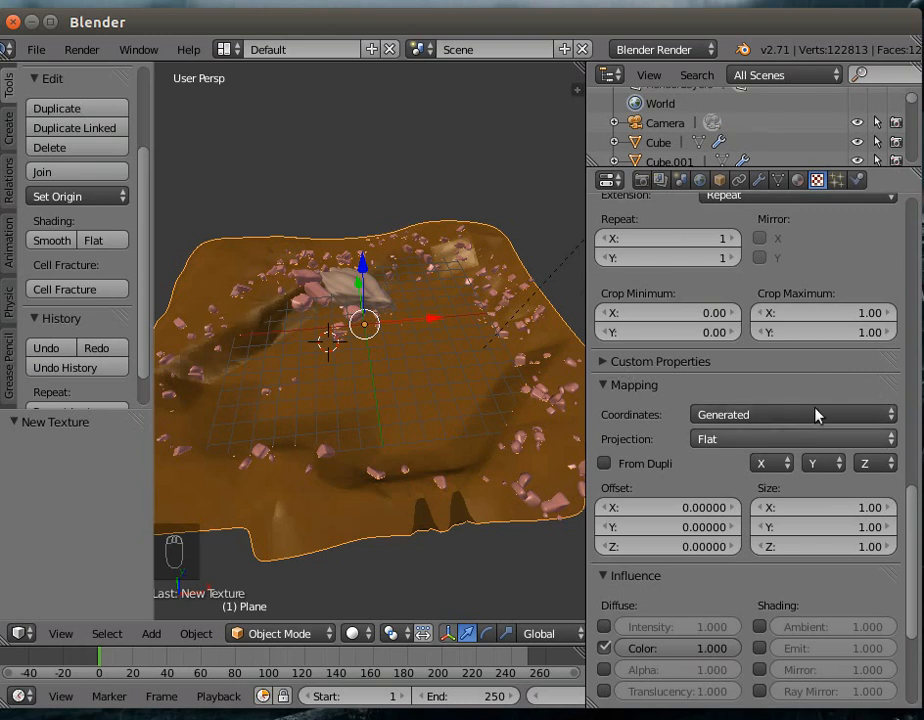
click(745, 439)
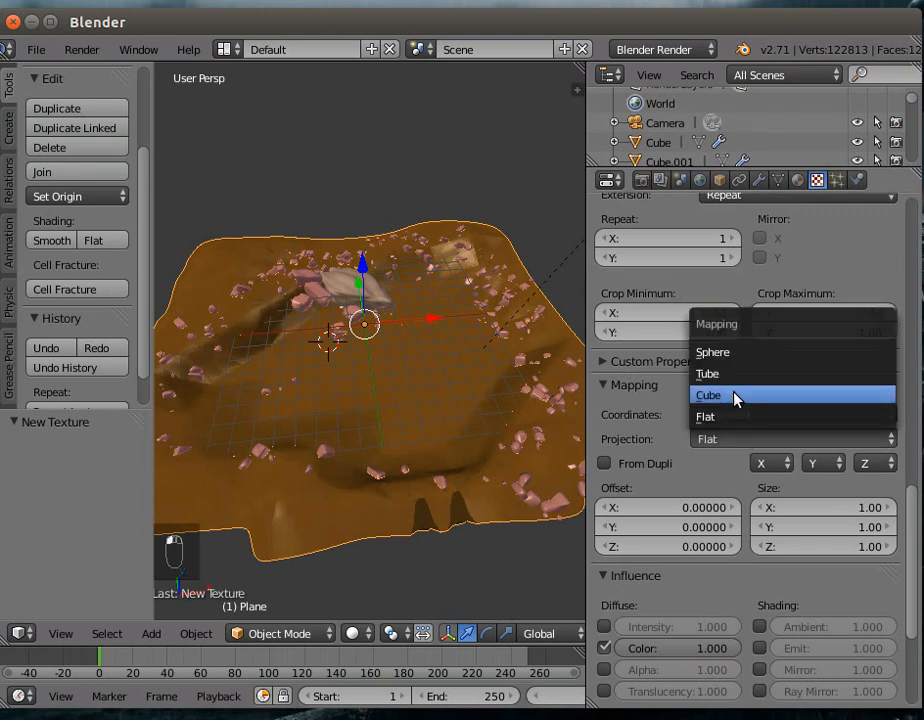
click(736, 394)
Step: Make the mud texture influence the terrain's surface normals with a strength of 0.504
drag(909, 495, 919, 625)
click(759, 528)
drag(843, 534, 780, 534)
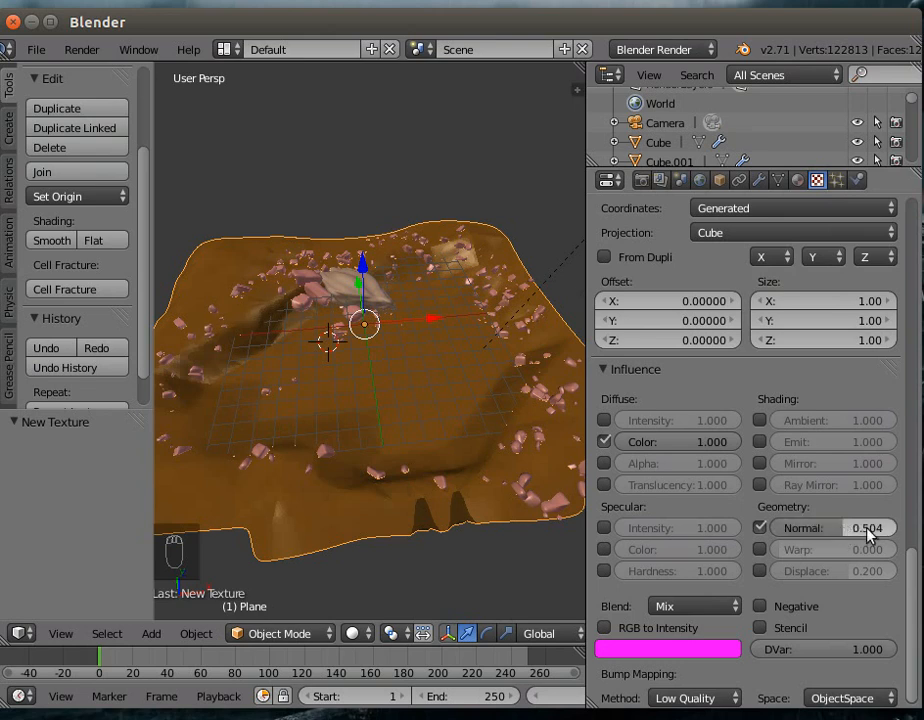
Step: Set the mud texture's image repeat to 20 in both X and Y and render a test image
drag(912, 553, 914, 481)
click(610, 477)
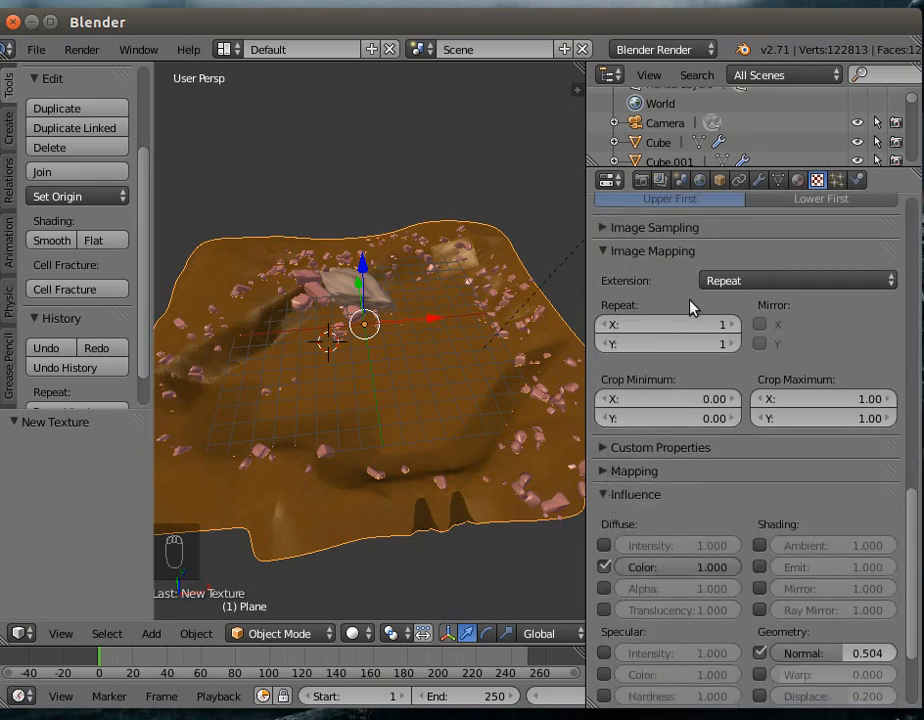
click(700, 335)
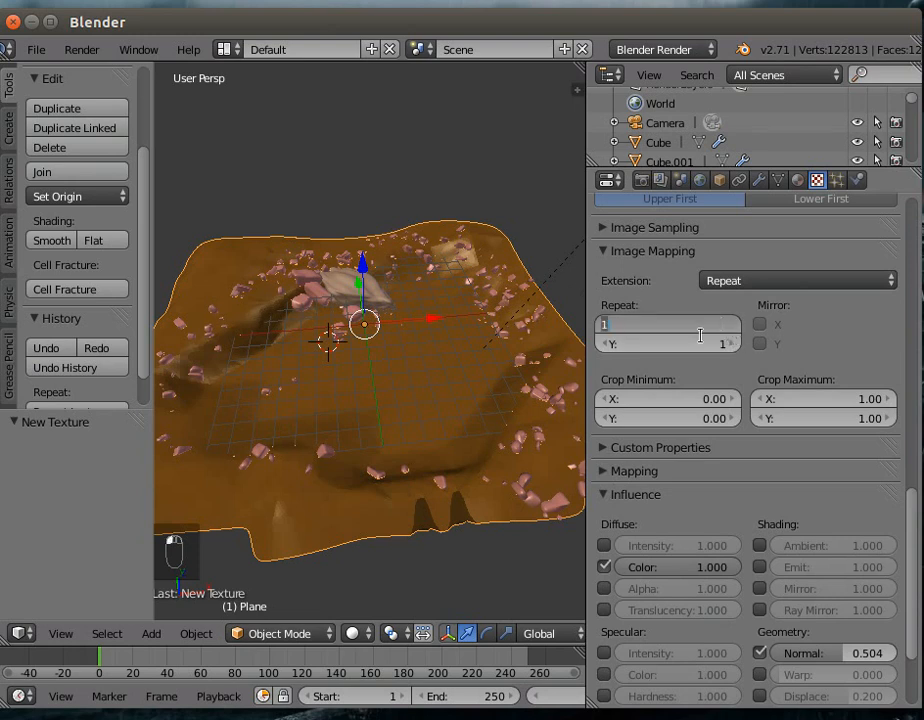
text(20)
key(Return)
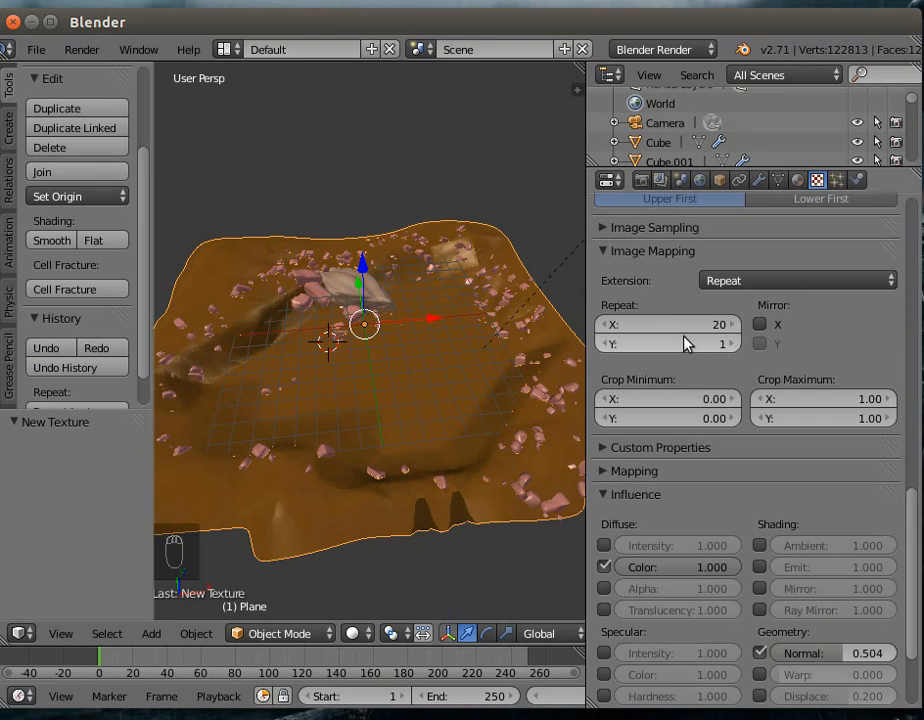
click(680, 344)
text(20)
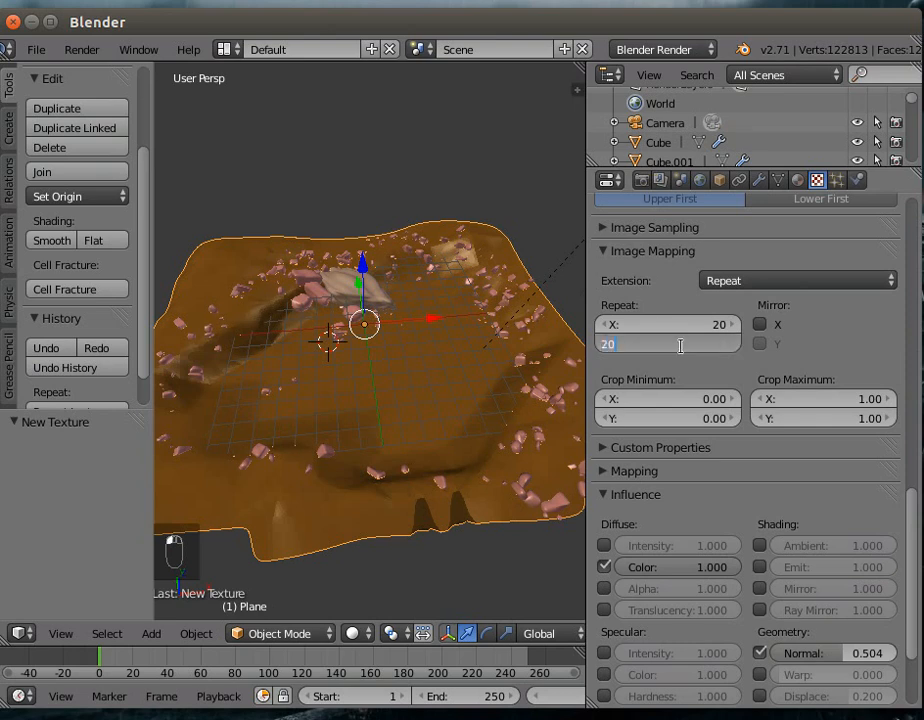
key(Return)
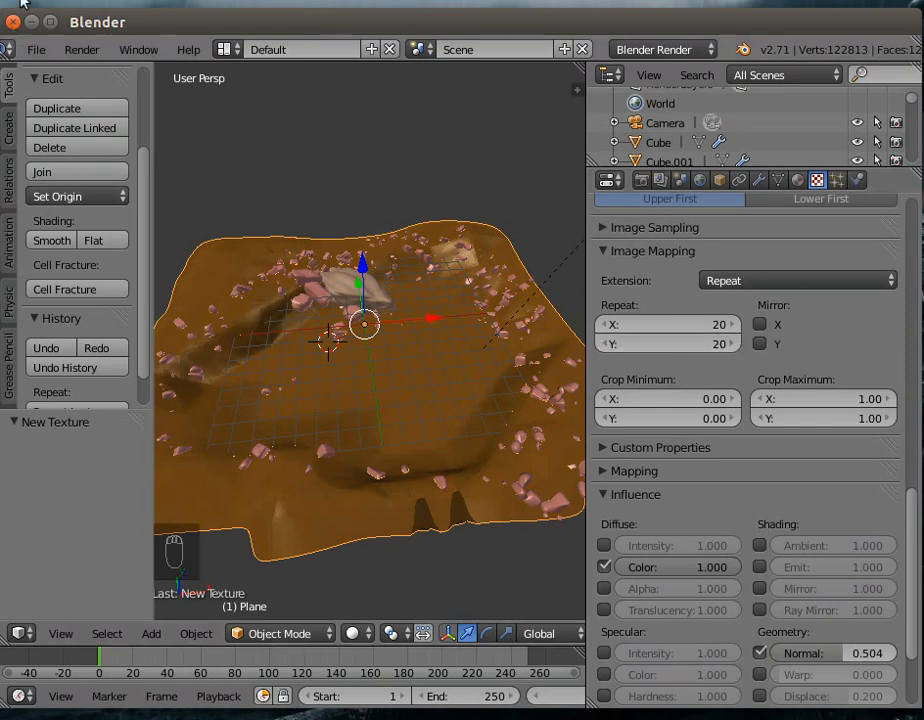
click(80, 49)
click(110, 73)
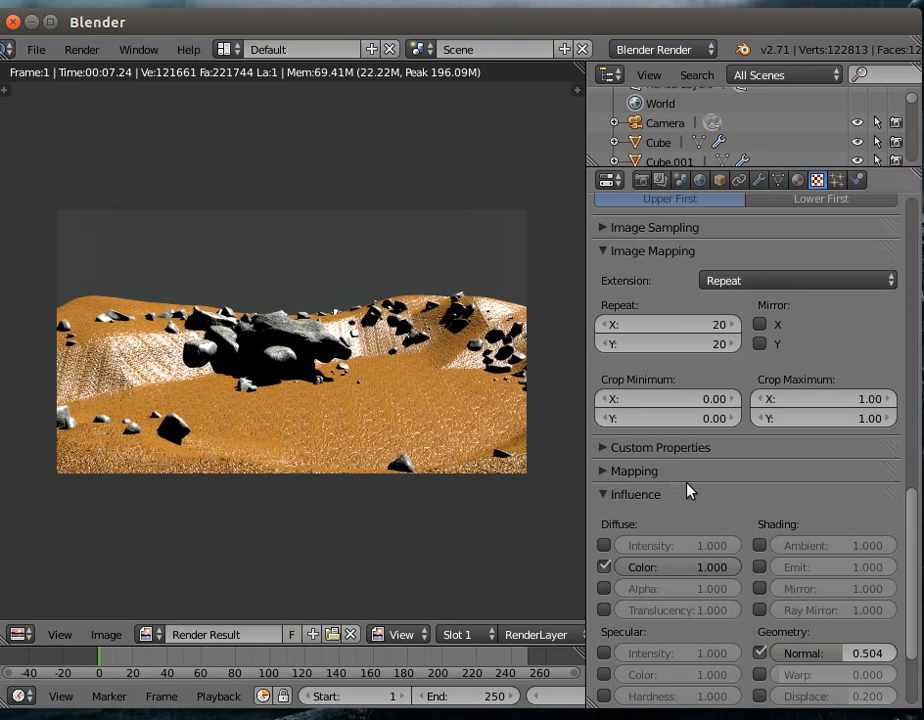
Step: Set the mud texture's image repeat to 10 in both X and Y and render the scene again
click(694, 324)
text(10)
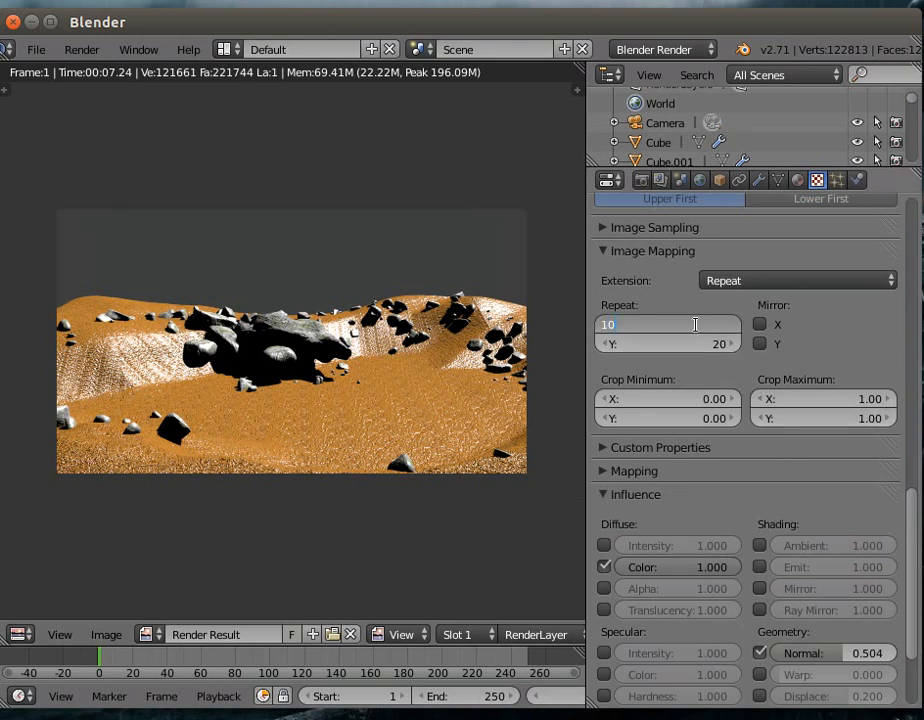
key(Return)
click(698, 344)
text(10)
key(Return)
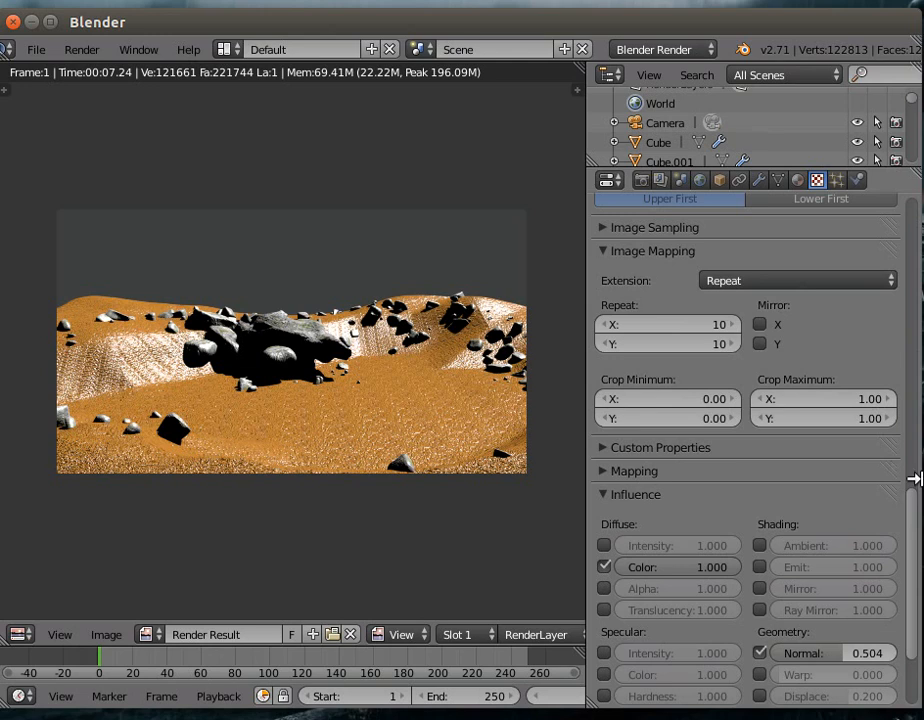
click(80, 49)
click(82, 73)
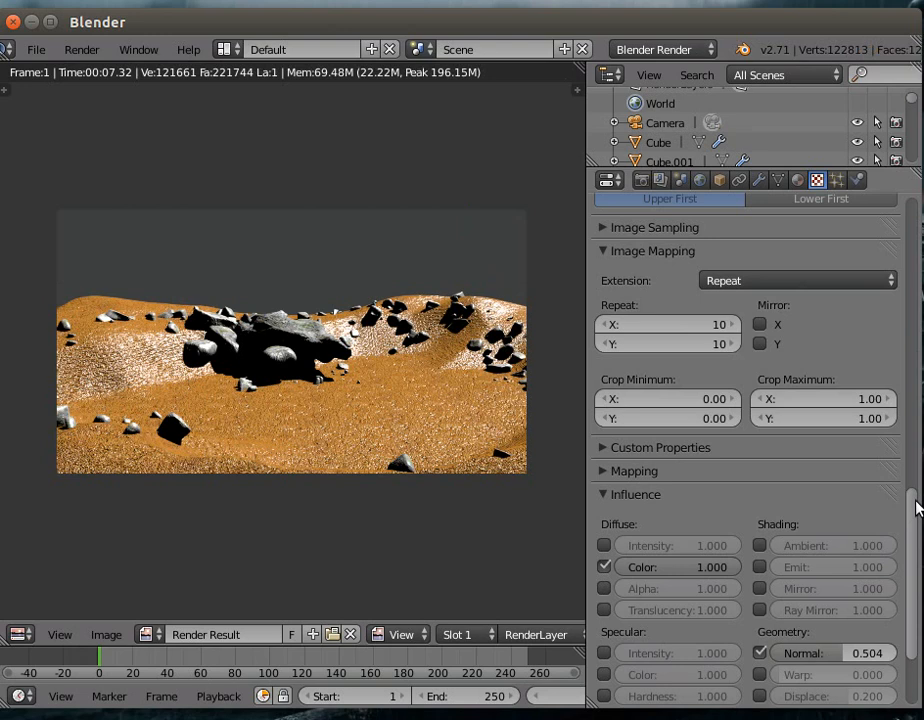
Step: Set the terrain material's diffuse intensity to 0.509, specular intensity to 0.202 and hardness to 10, and render the result
drag(913, 508, 910, 324)
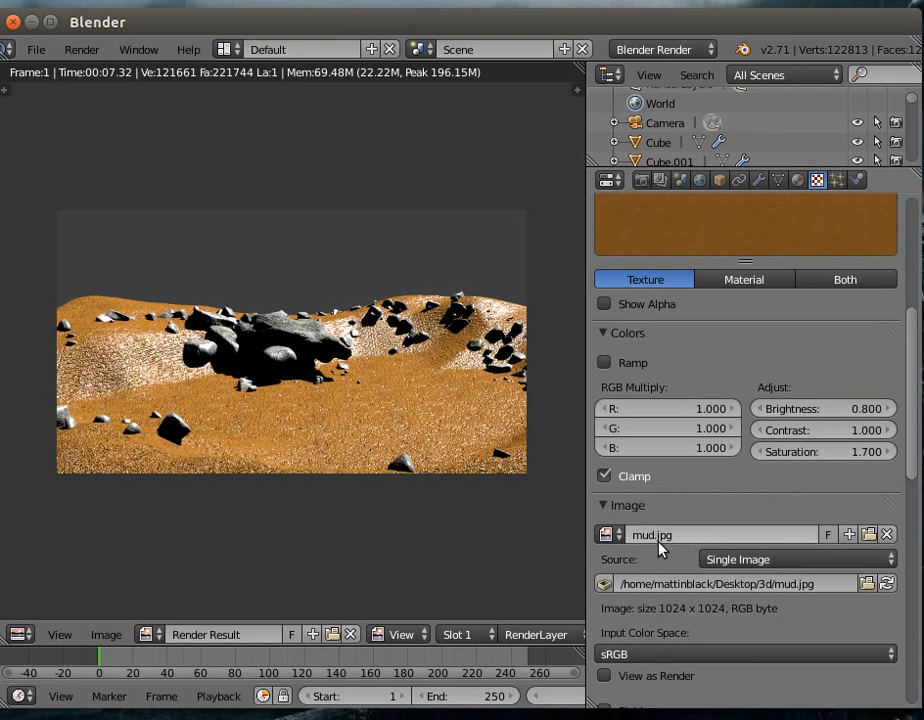
click(796, 180)
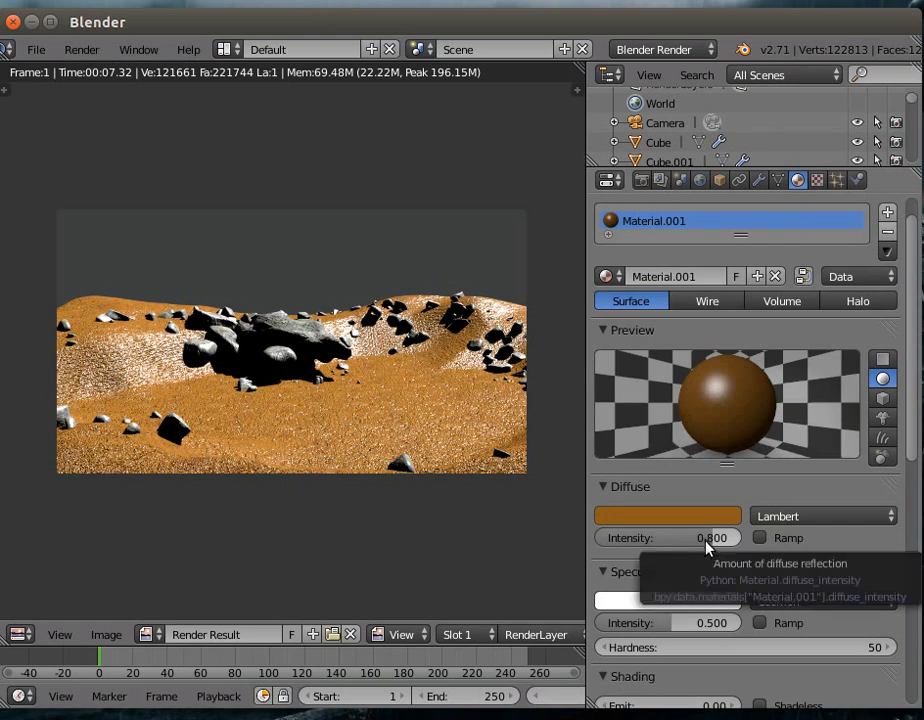
drag(704, 545, 674, 542)
drag(660, 624, 604, 620)
drag(829, 652, 789, 652)
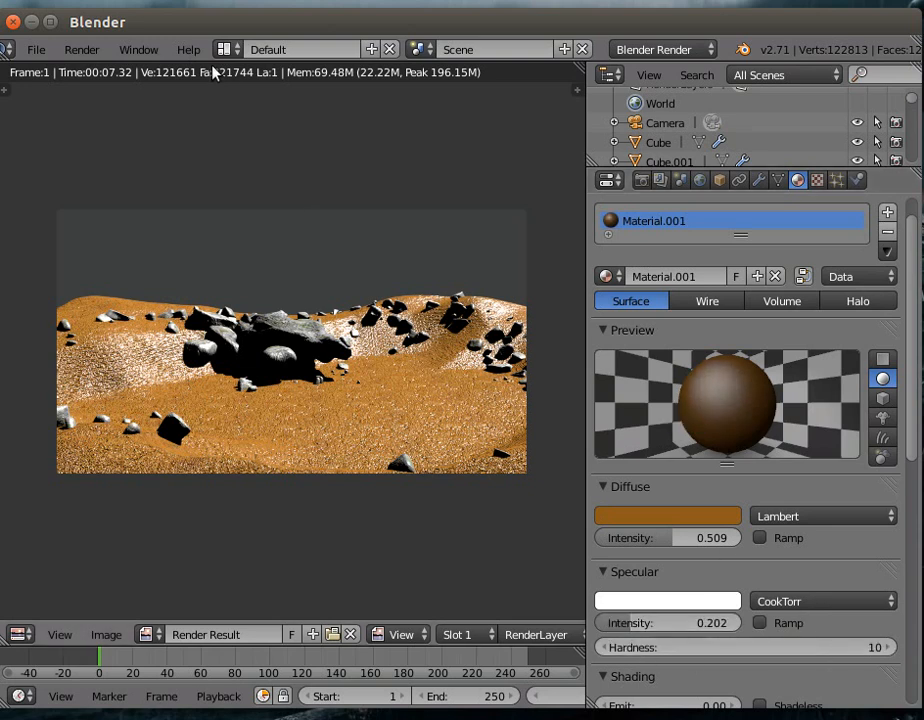
click(87, 50)
click(80, 73)
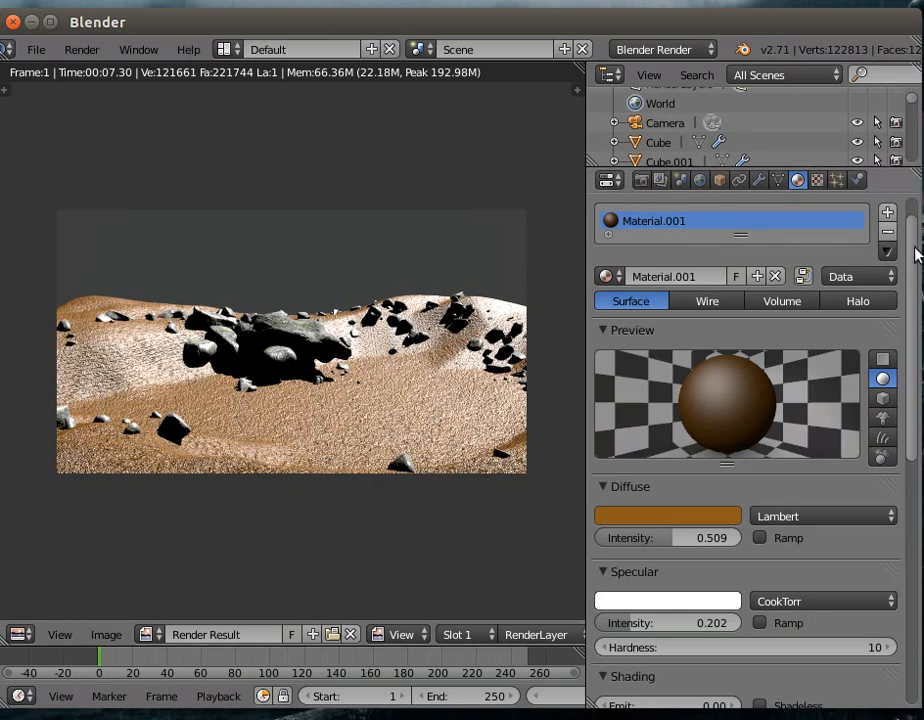
Step: Look through the terrain's material settings and the outliner's object list for the scene's lamp
scroll(916, 243, up, 1)
scroll(914, 241, down, 5)
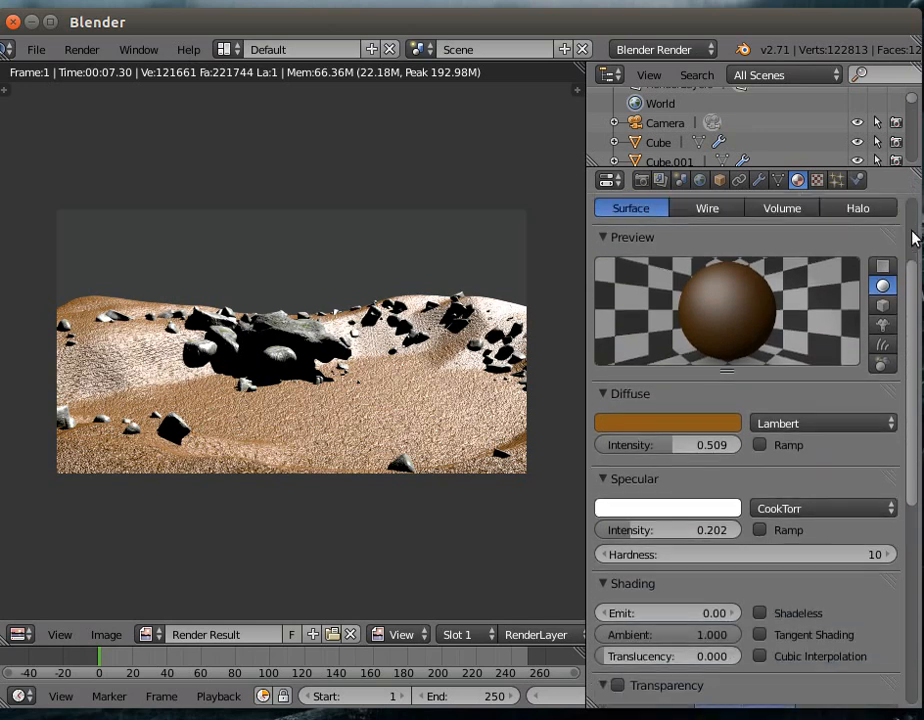
scroll(914, 192, up, 5)
scroll(912, 192, up, 1)
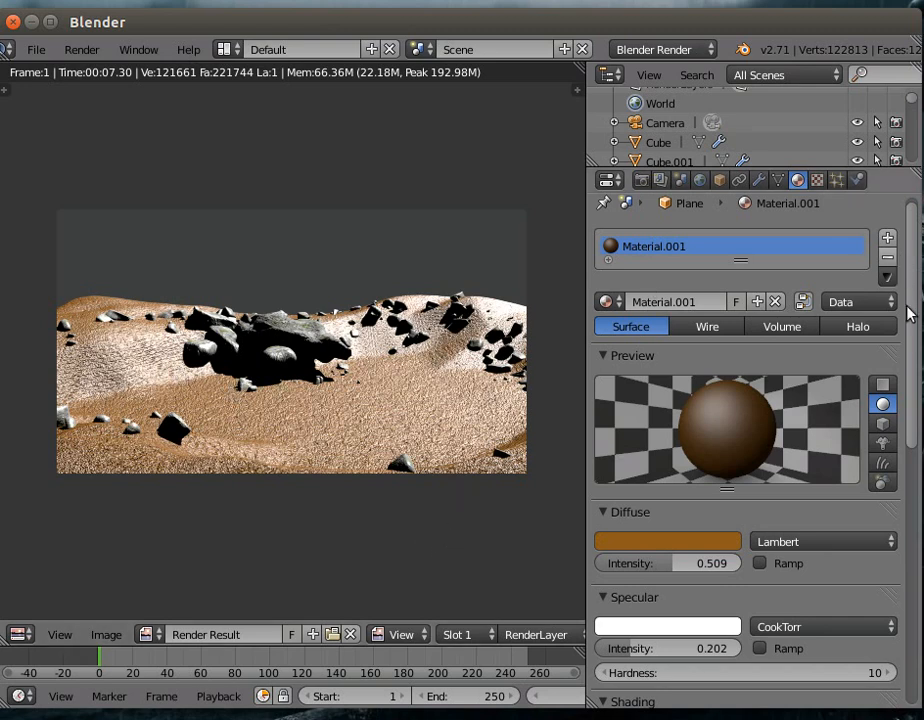
scroll(911, 309, up, 1)
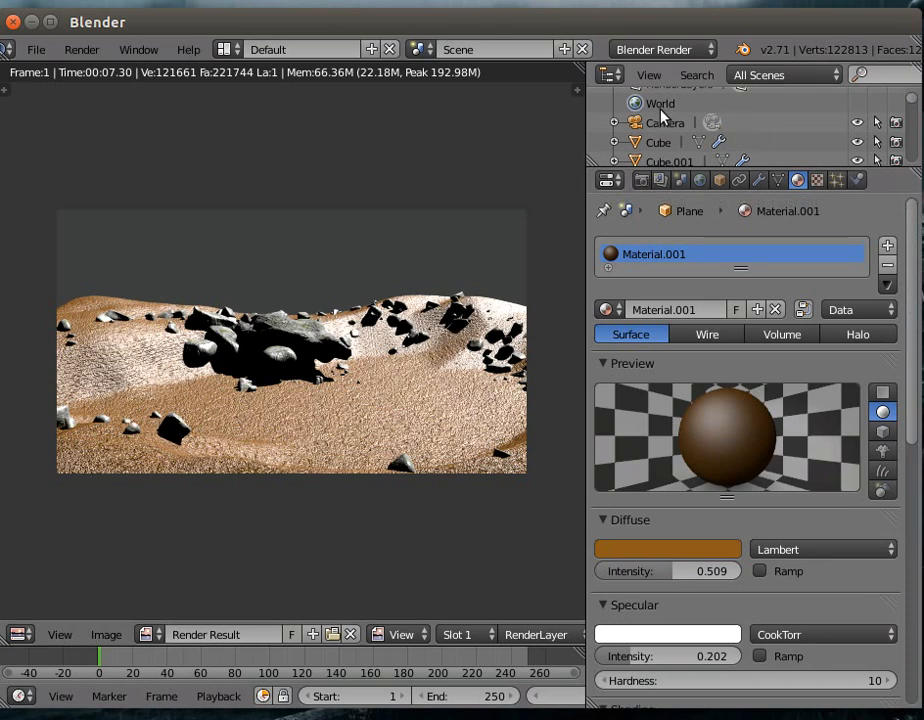
scroll(664, 97, down, 3)
scroll(670, 138, up, 4)
scroll(670, 138, down, 10)
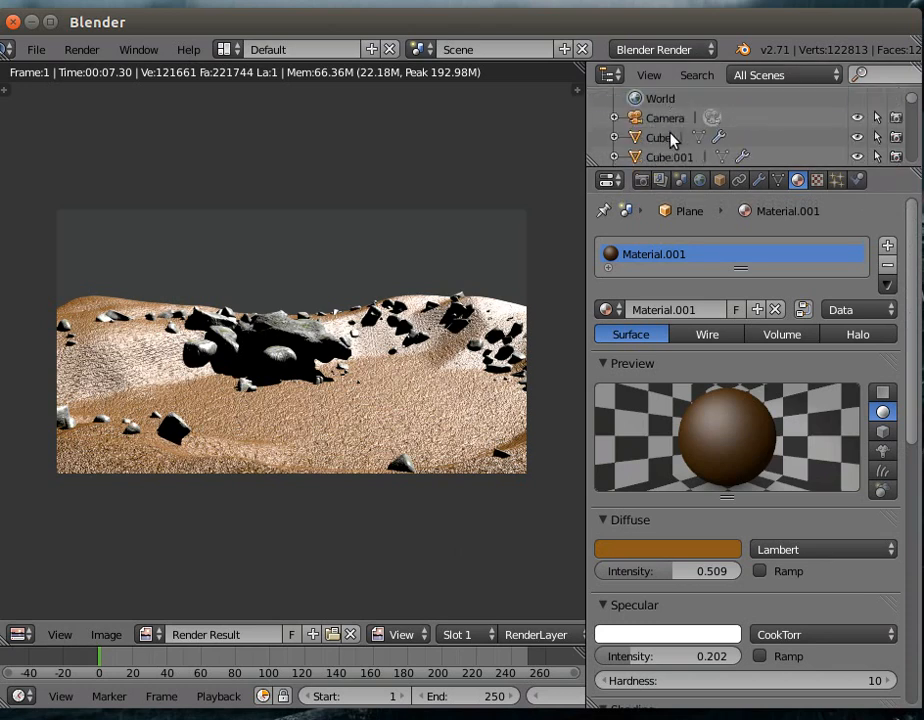
scroll(670, 138, down, 1)
scroll(670, 138, up, 10)
scroll(670, 138, down, 4)
scroll(670, 138, down, 20)
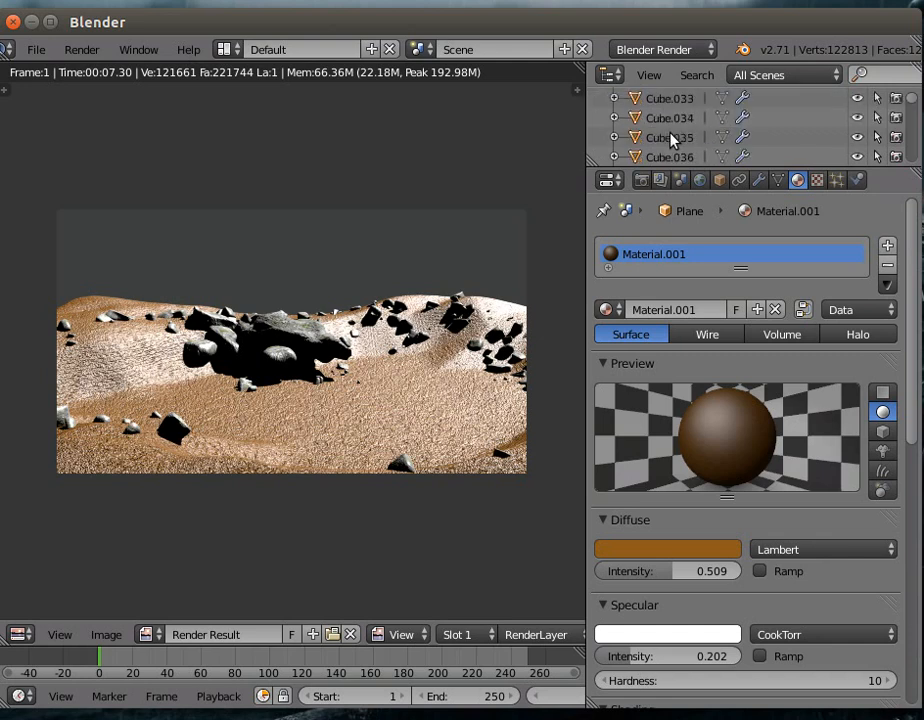
scroll(673, 140, down, 12)
drag(913, 117, 917, 167)
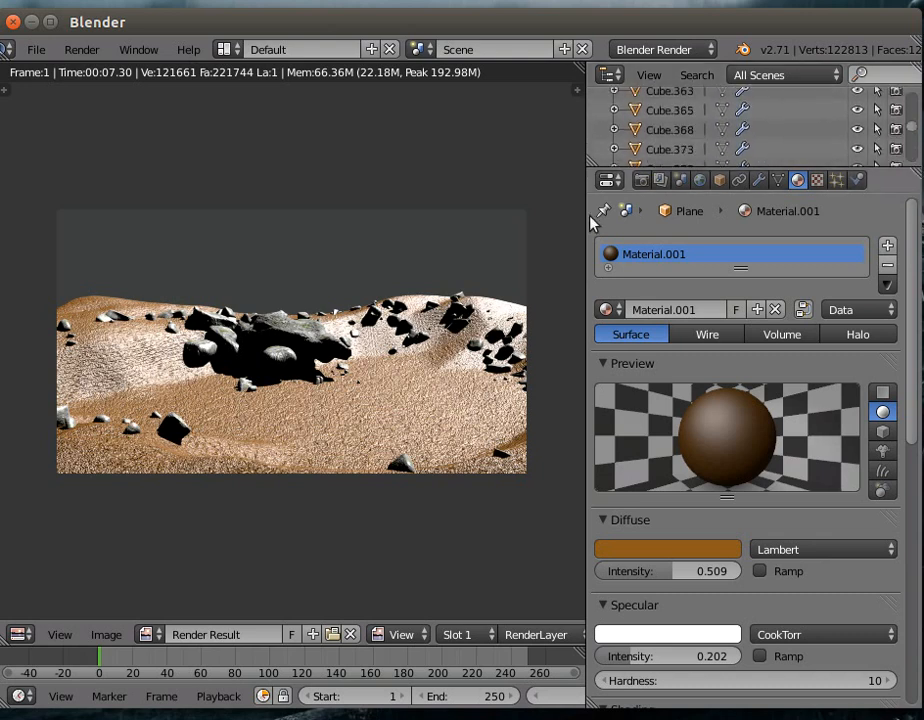
Step: Return to the 3D view, select the sun lamp and set its energy to 2
click(82, 49)
click(136, 190)
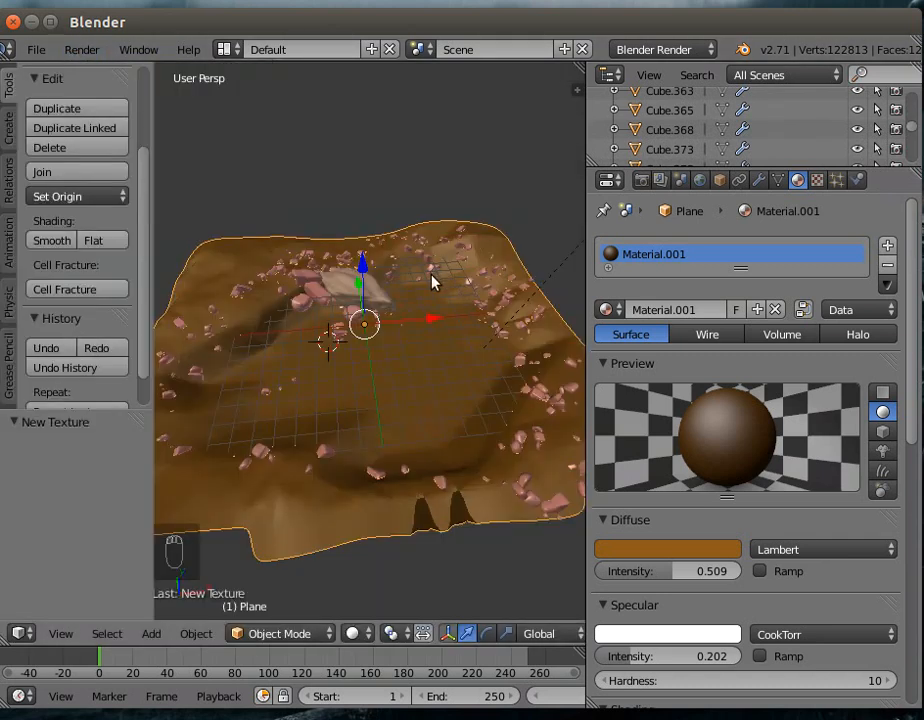
scroll(427, 355, down, 8)
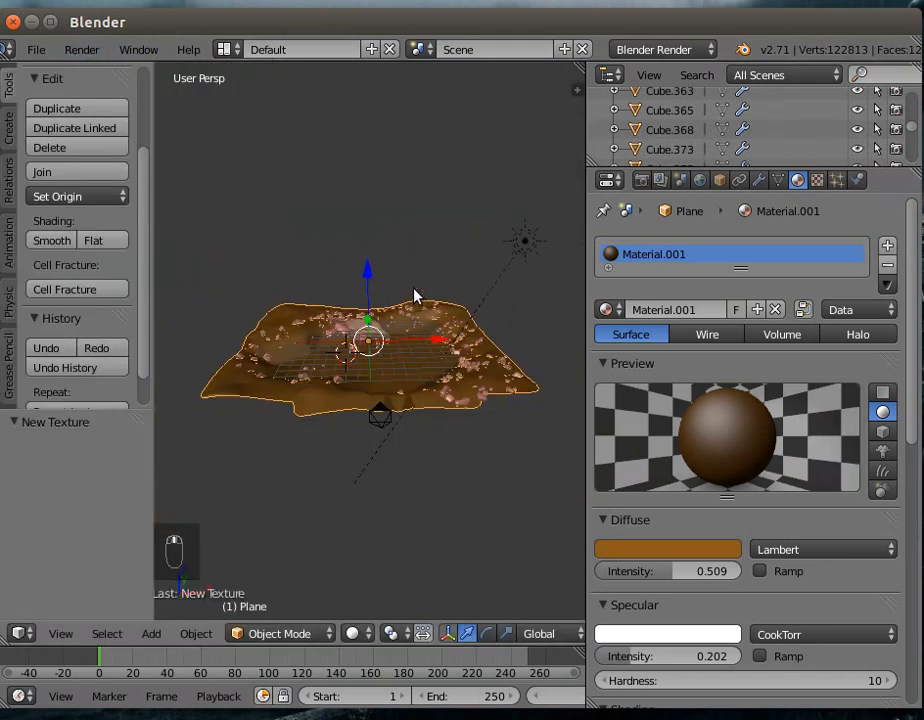
right_click(499, 259)
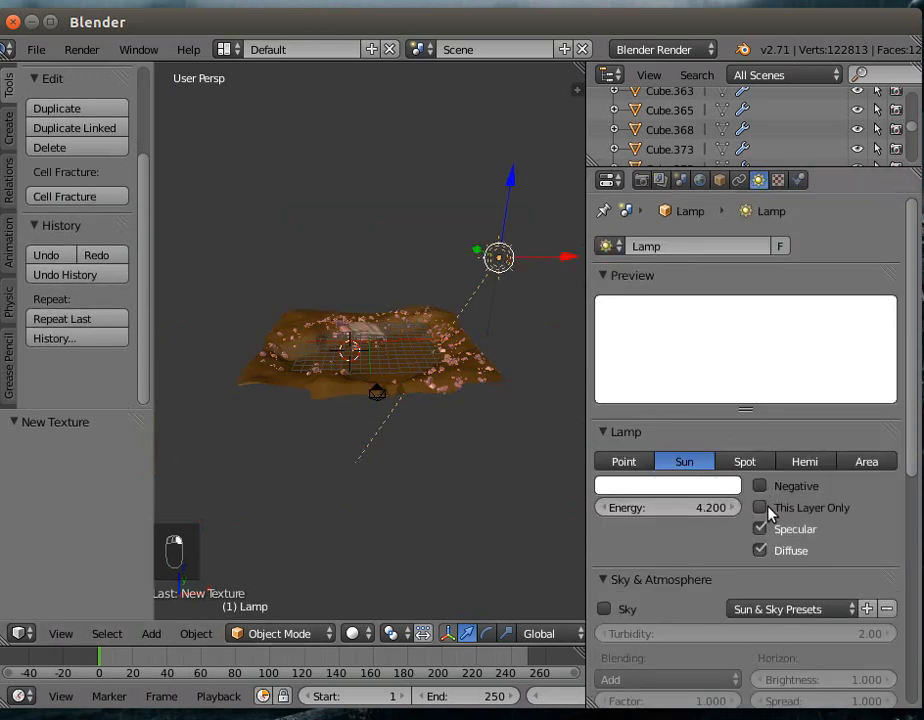
click(698, 508)
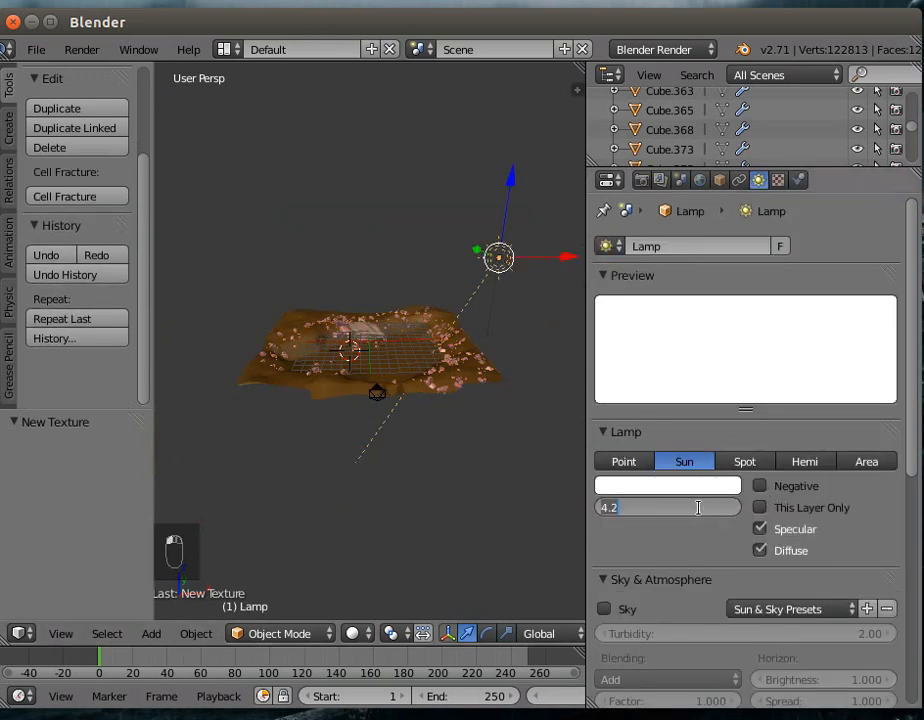
key(Return)
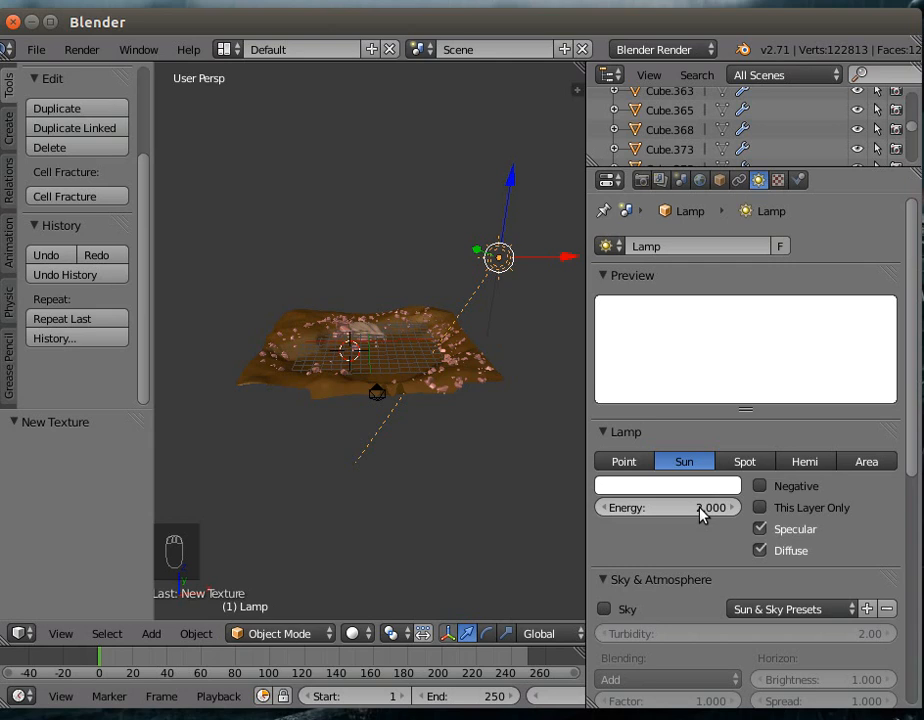
Step: Tint the sun lamp's light a pale orange, render the scene and return to the 3D view
click(680, 485)
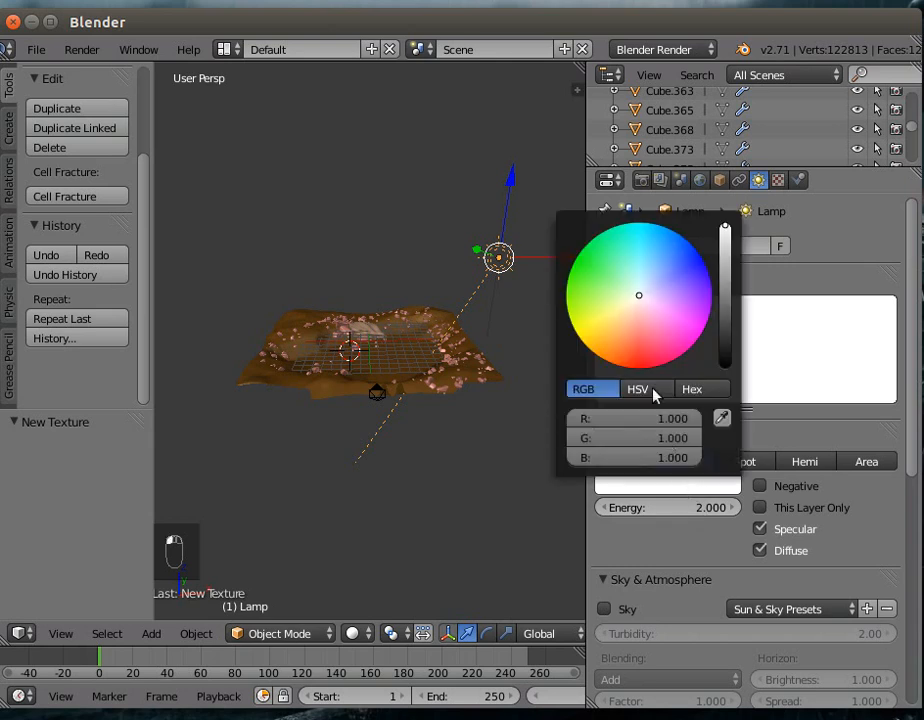
click(627, 309)
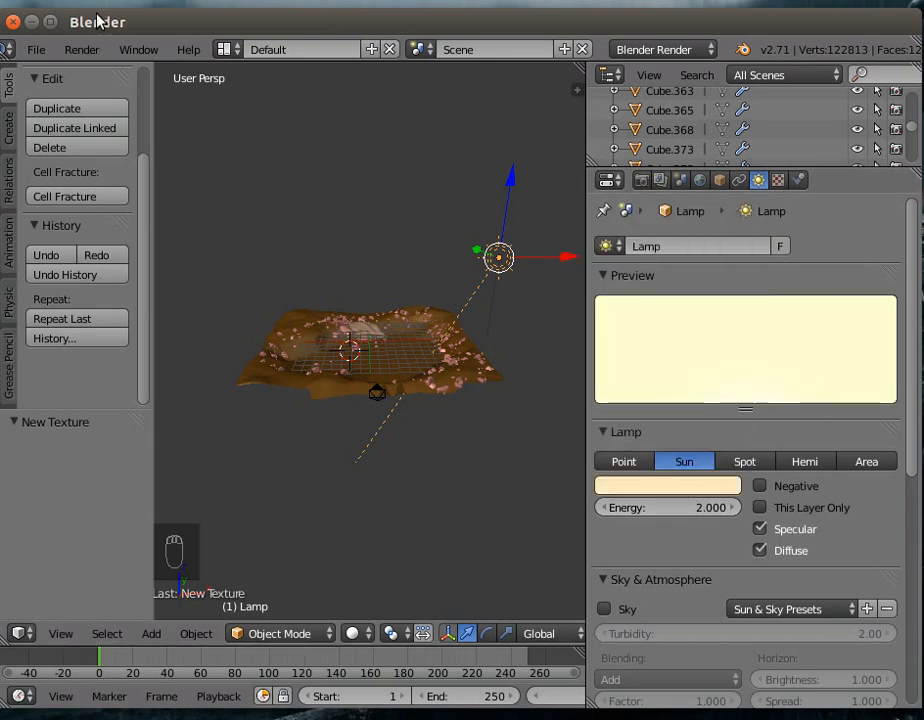
click(84, 49)
click(80, 74)
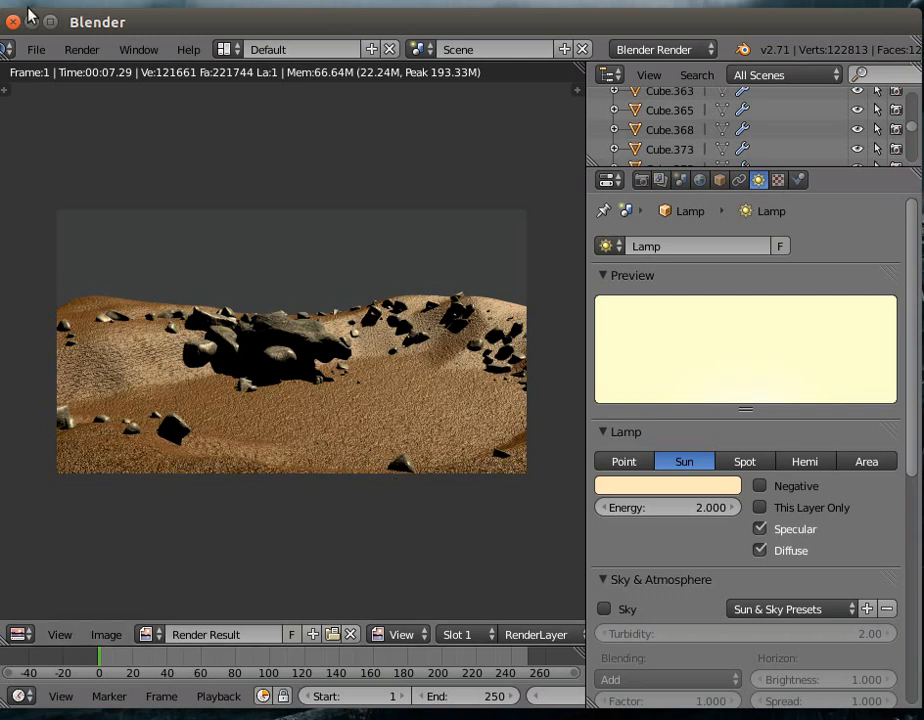
click(79, 50)
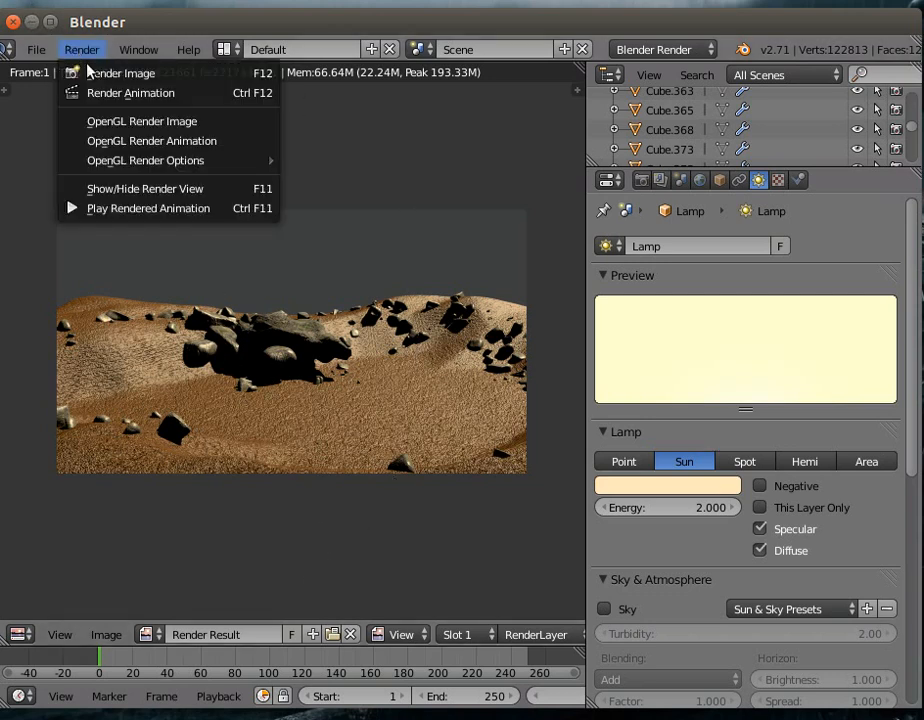
click(147, 190)
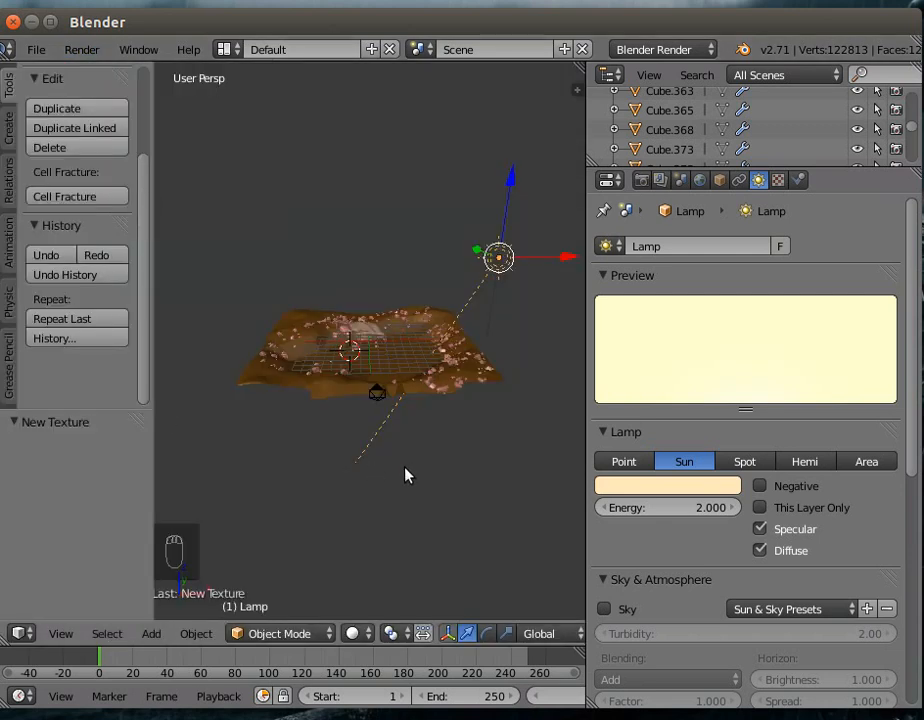
Step: Import pine.png from the lake folder into the scene as an image plane
middle_drag(450, 436, 450, 473)
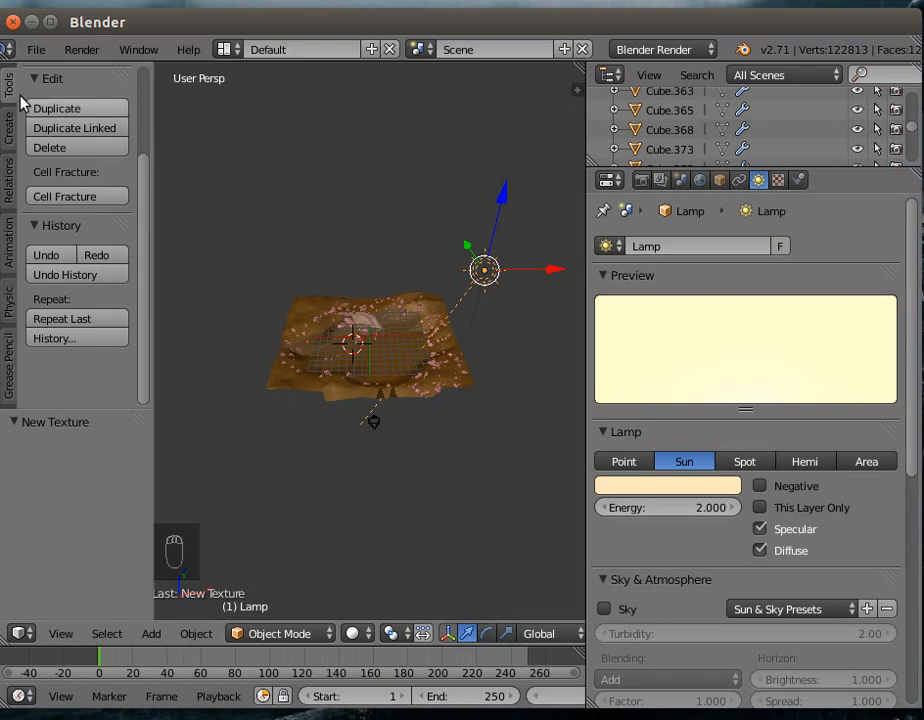
click(36, 49)
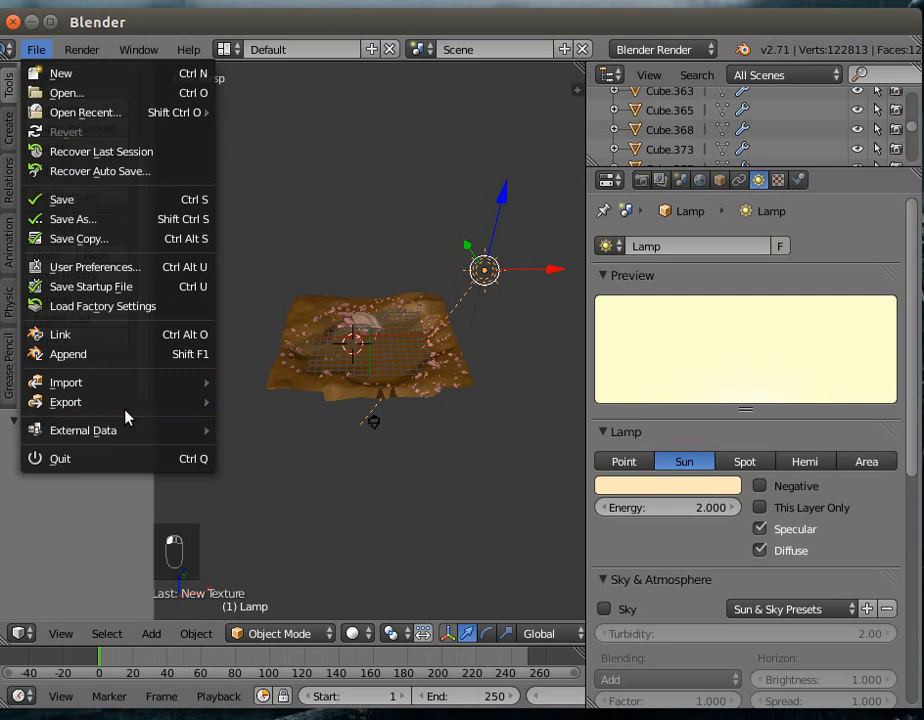
mouse_move(126, 384)
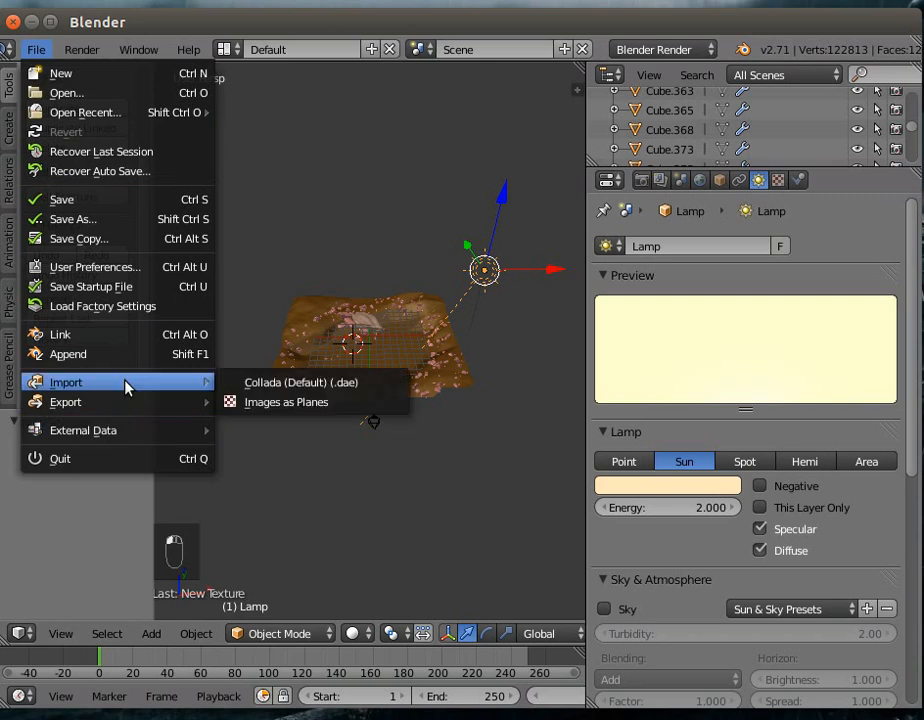
click(295, 415)
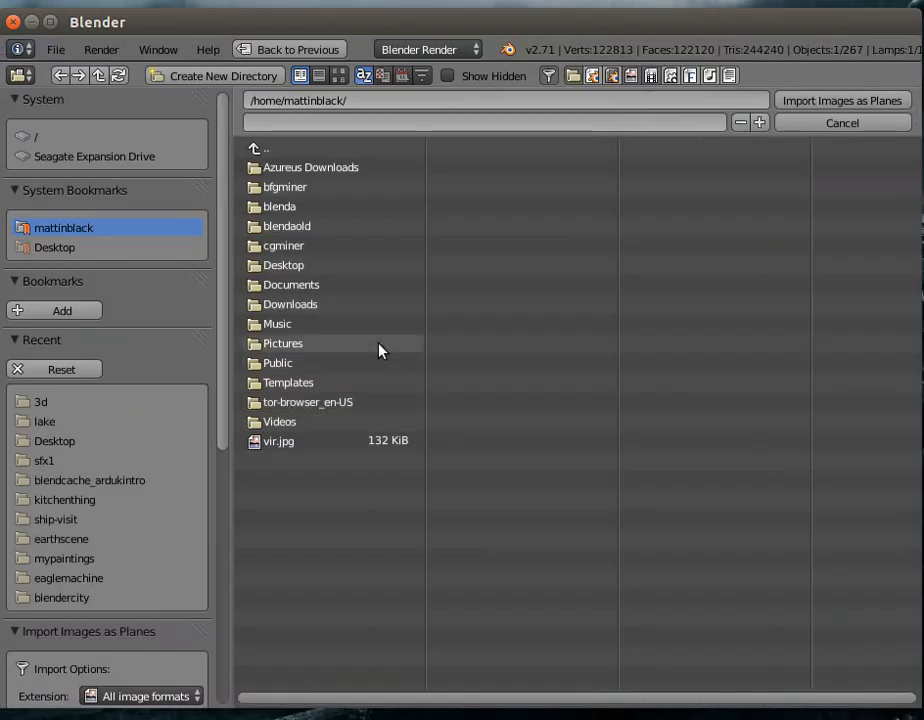
click(43, 422)
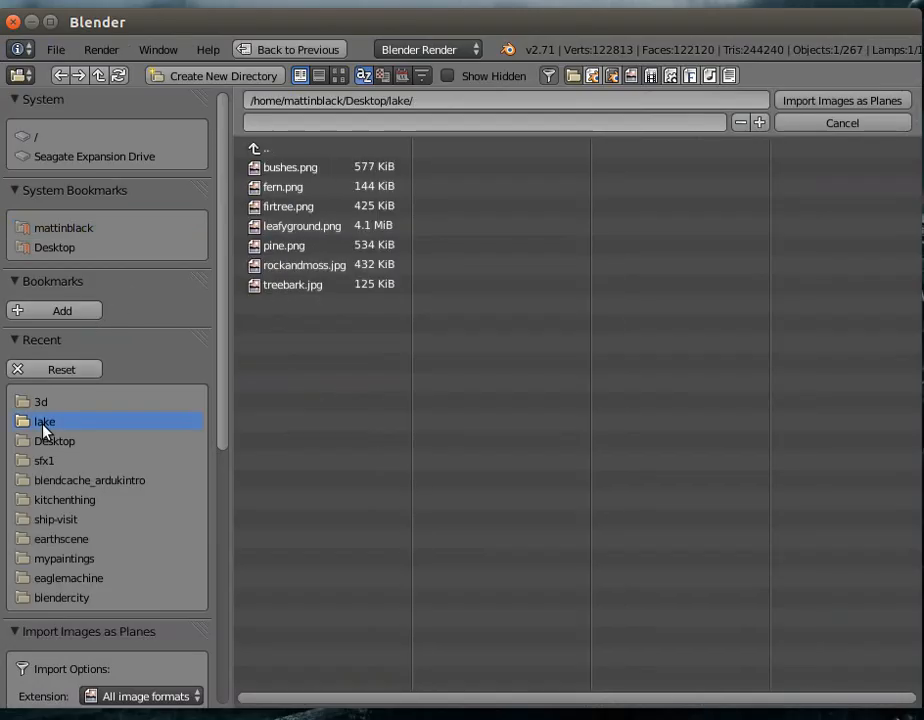
click(312, 248)
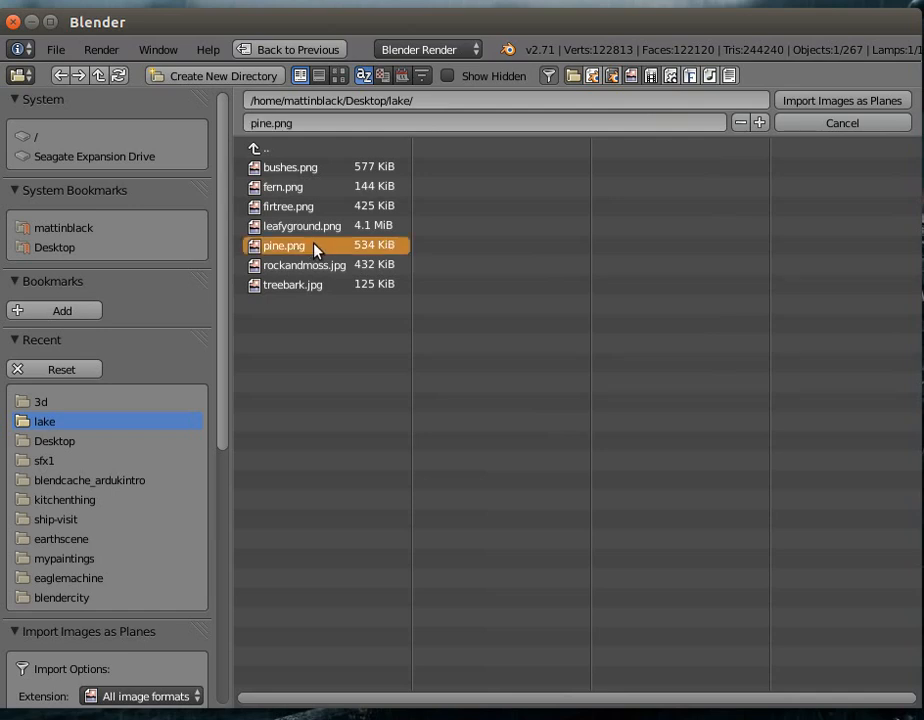
double_click(333, 248)
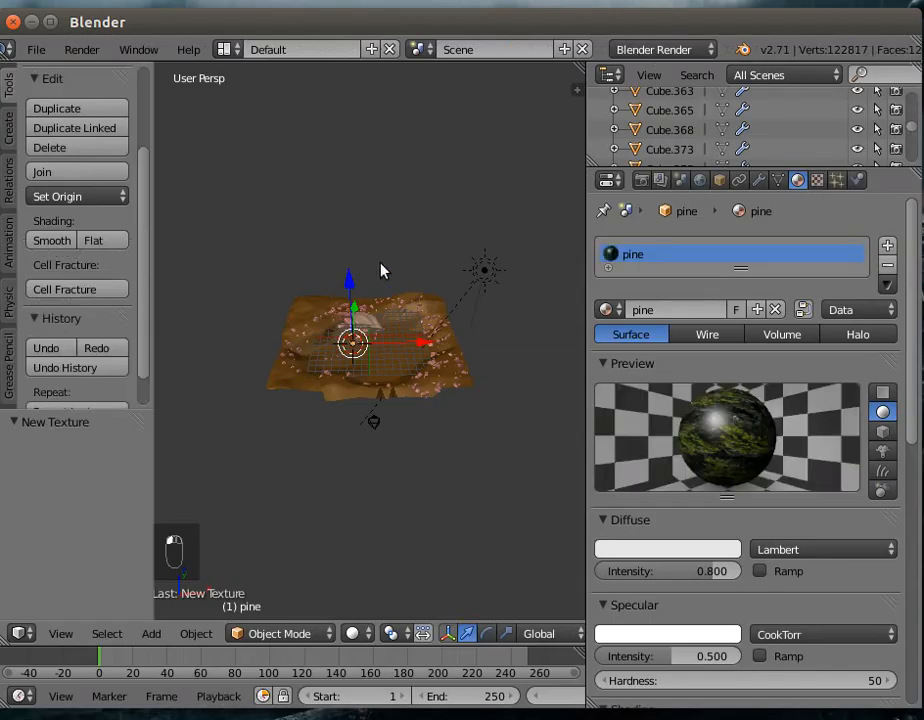
Step: Switch the pine material's preview to a flat plane
click(883, 392)
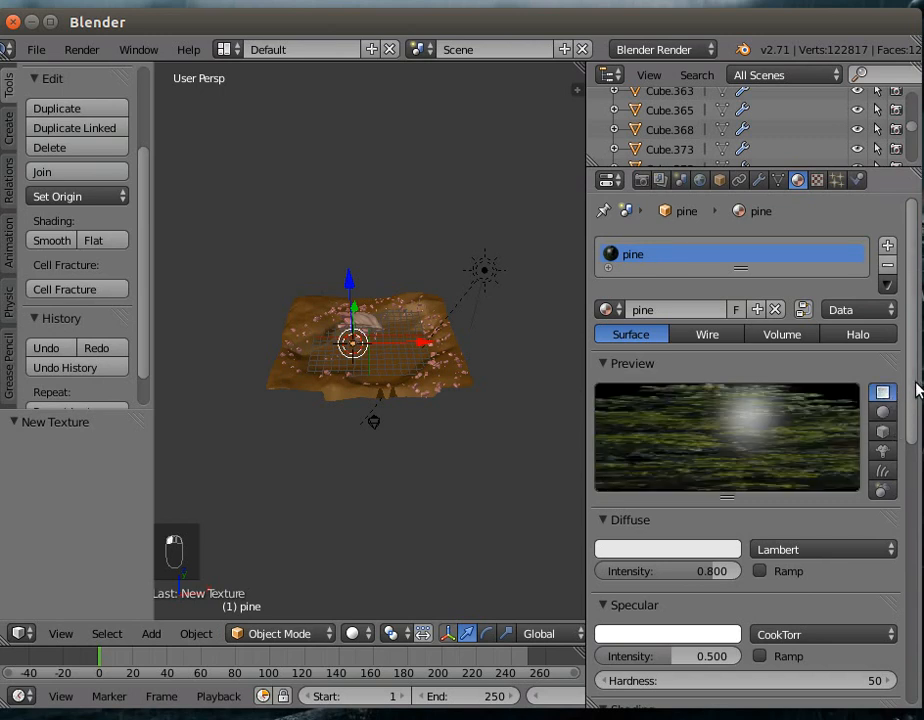
scroll(918, 395, down, 1)
scroll(918, 400, up, 1)
click(836, 181)
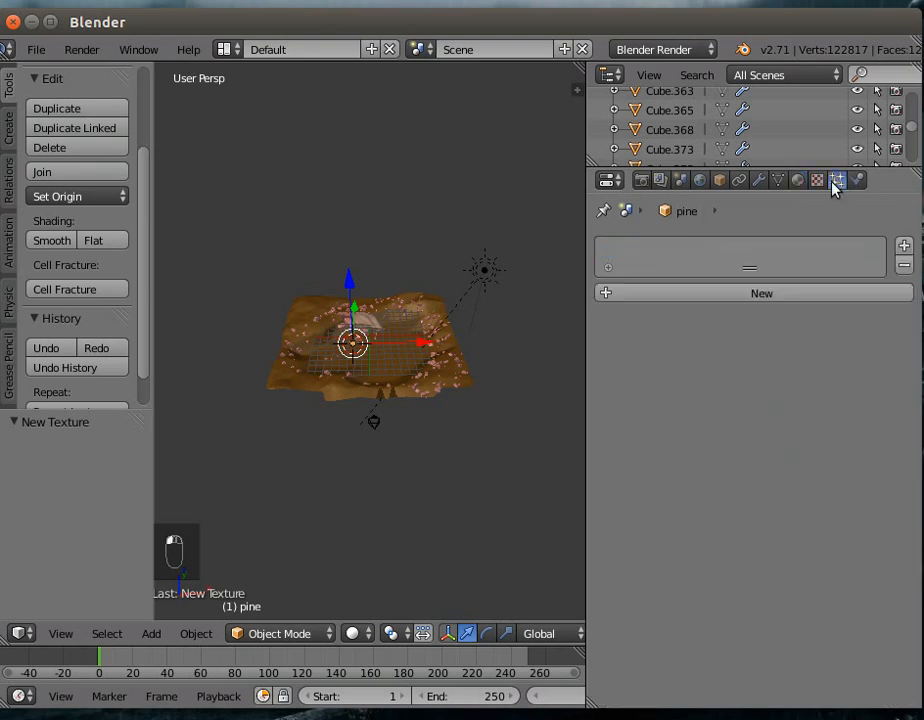
click(611, 297)
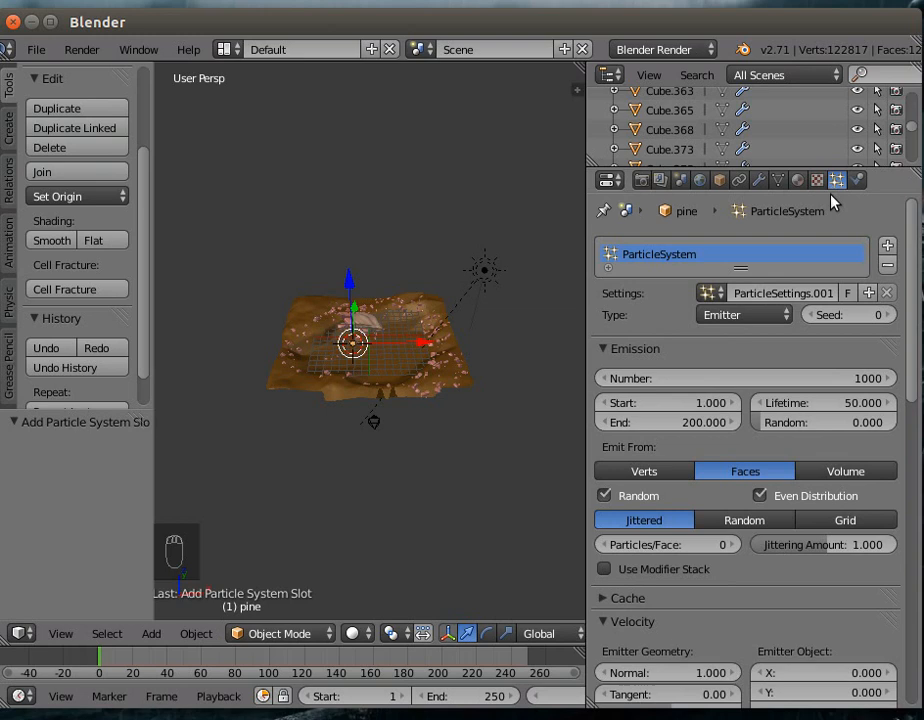
click(885, 266)
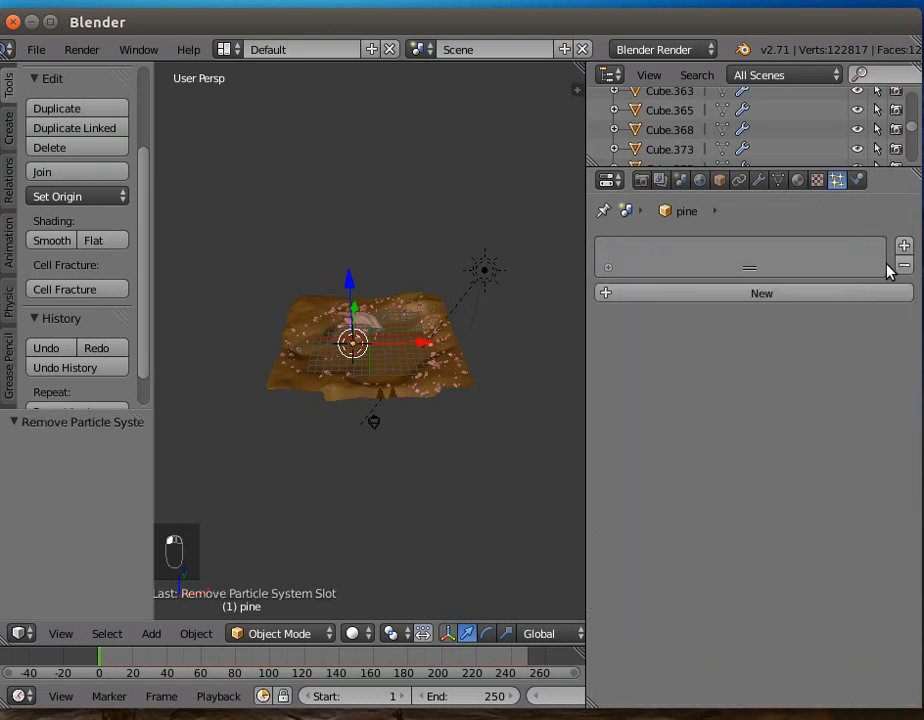
Step: Turn on Show Alpha for the pine texture's preview and display both the texture and the material in it
click(817, 181)
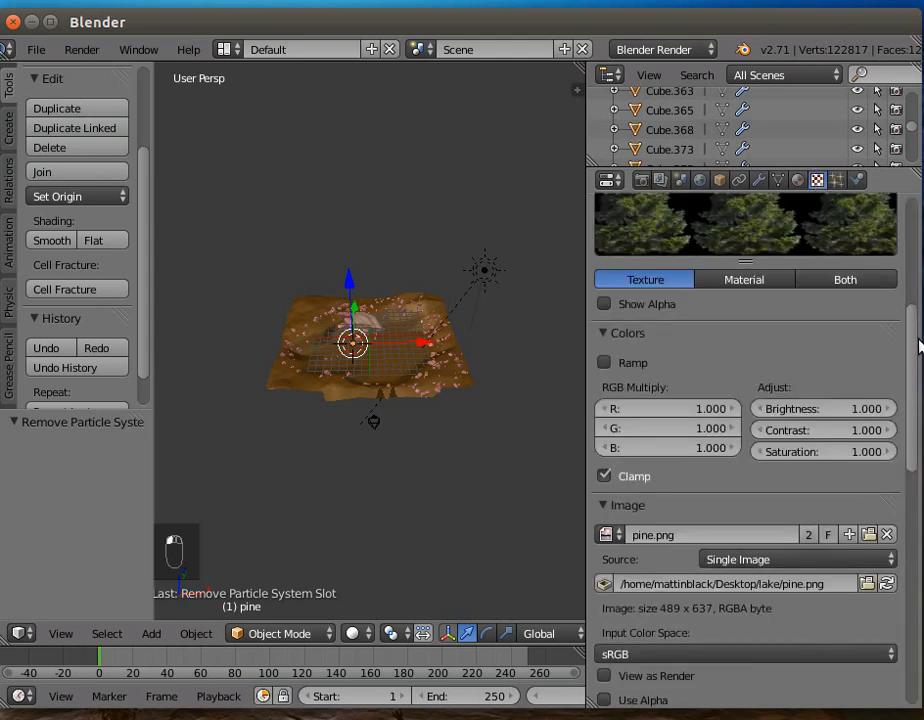
scroll(910, 300, up, 5)
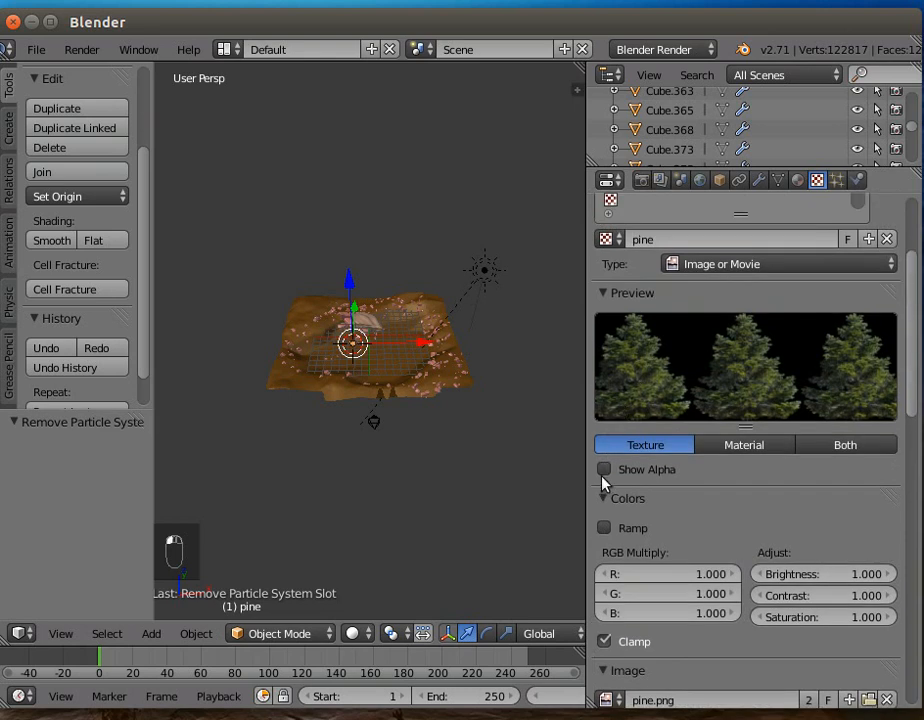
click(604, 469)
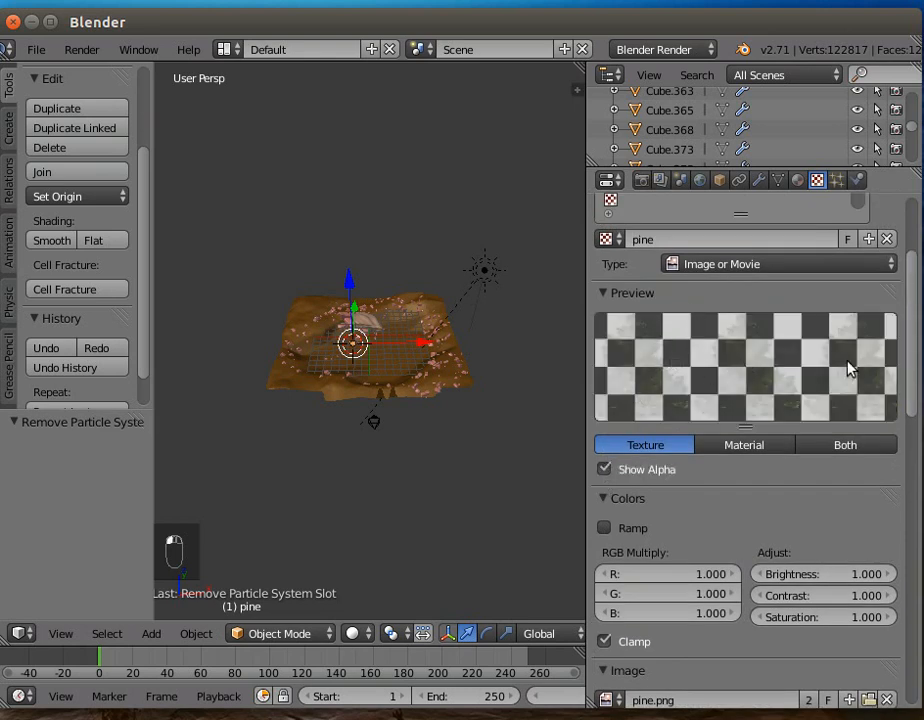
drag(910, 370, 912, 428)
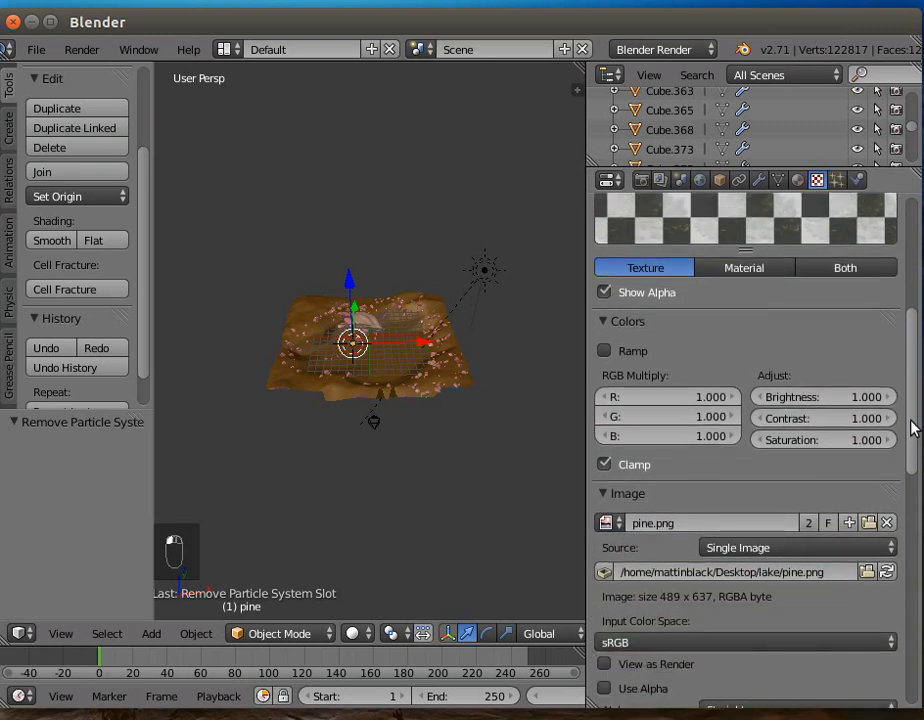
click(828, 280)
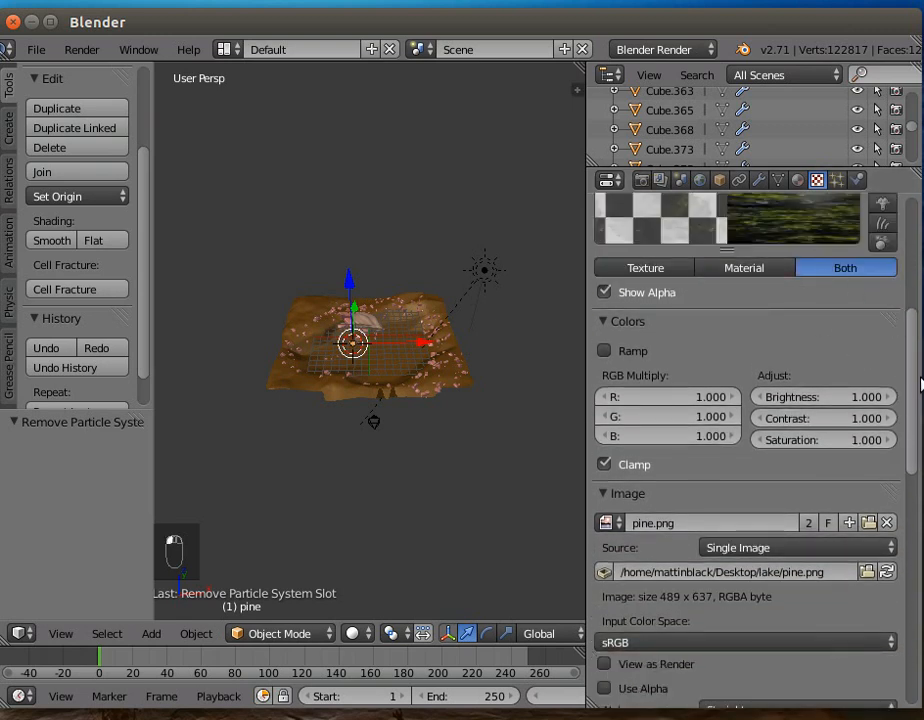
Step: Enable Use Alpha for the pine.png image and let the texture influence the material's diffuse alpha
drag(912, 403, 911, 460)
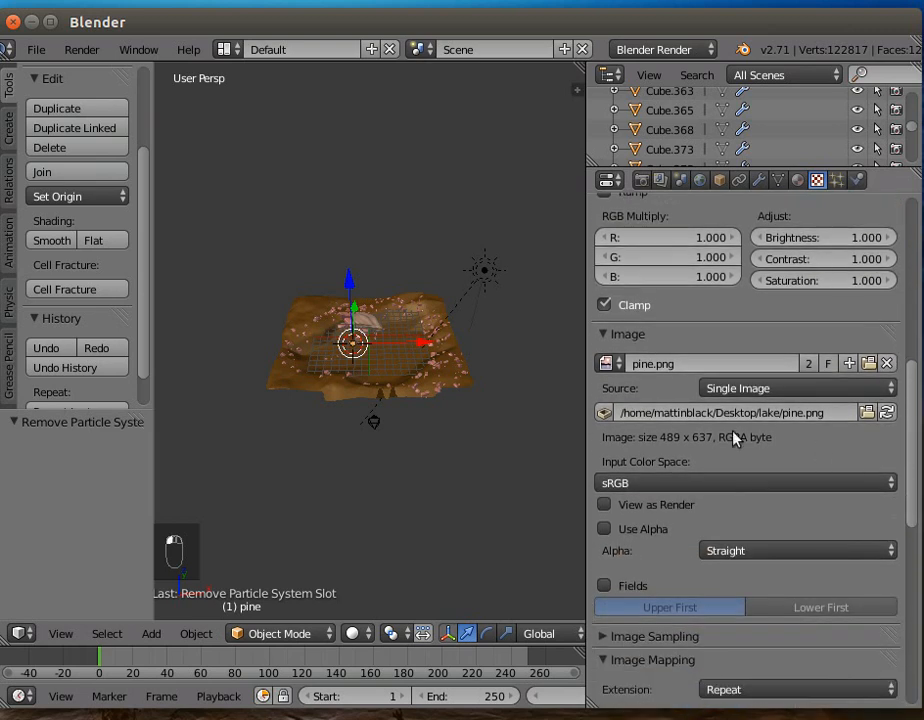
click(604, 529)
drag(914, 488, 919, 615)
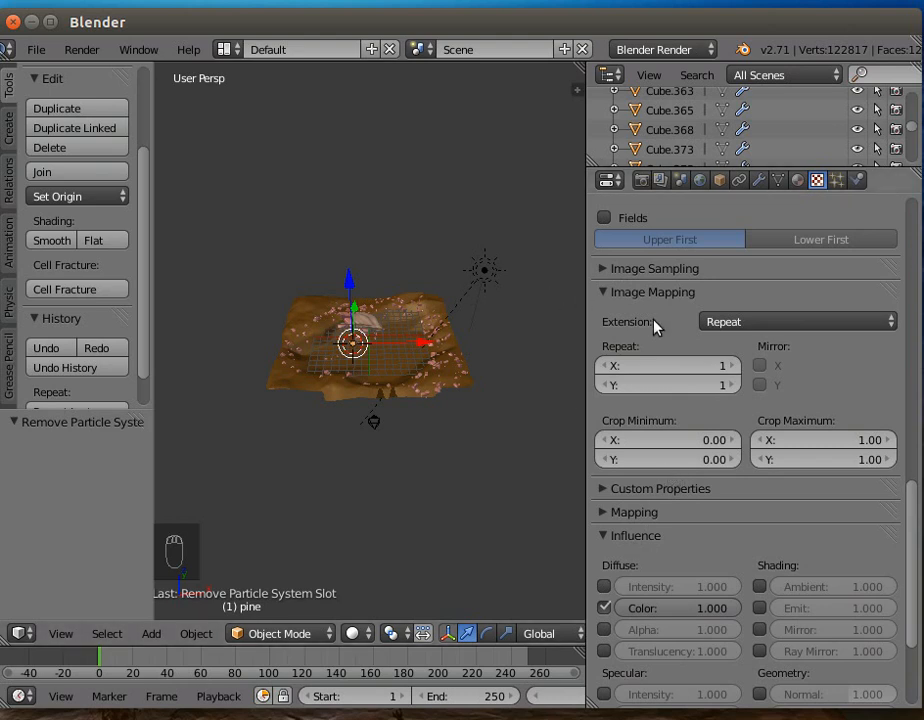
click(606, 272)
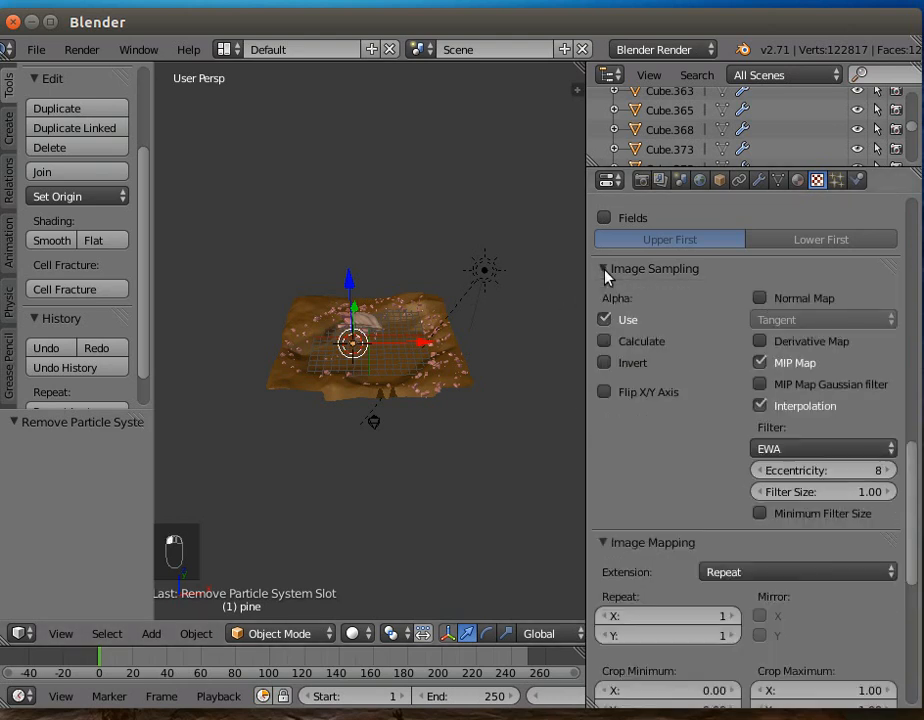
click(606, 272)
click(606, 272)
scroll(665, 470, down, 3)
scroll(660, 493, down, 4)
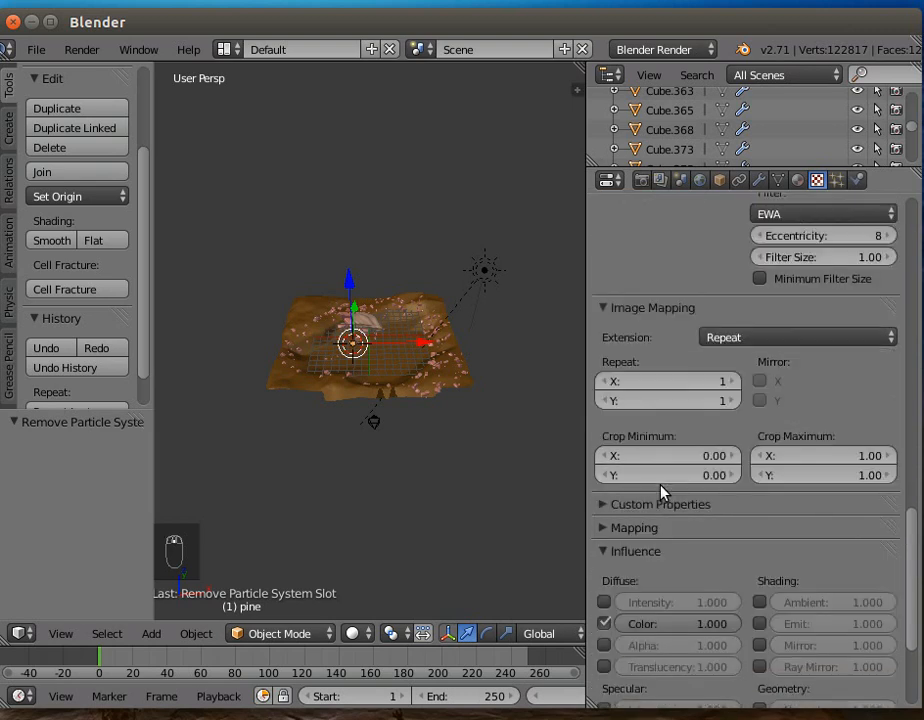
scroll(660, 491, down, 1)
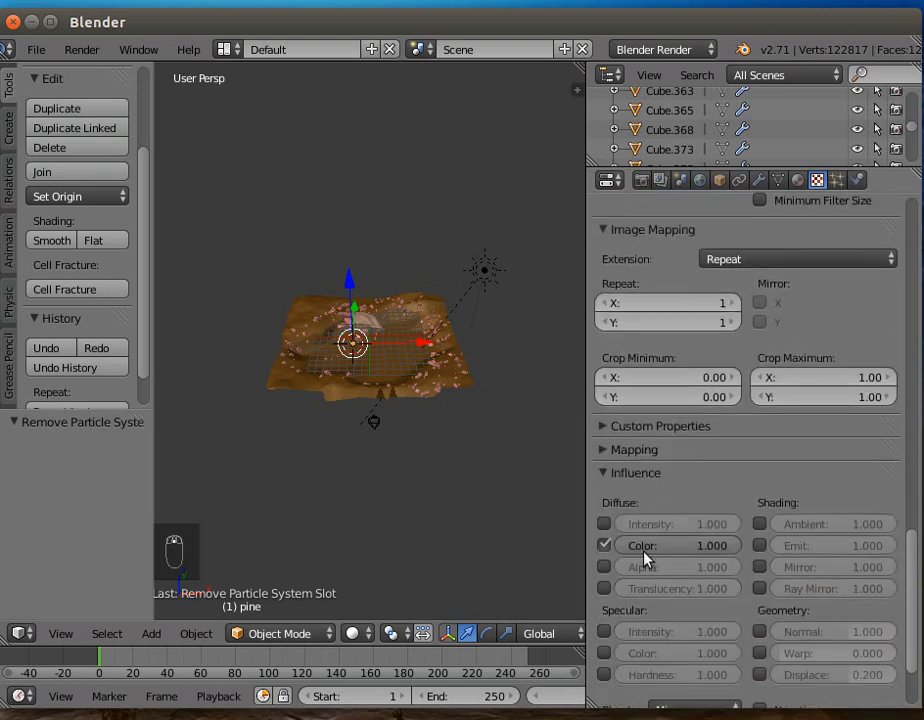
click(604, 567)
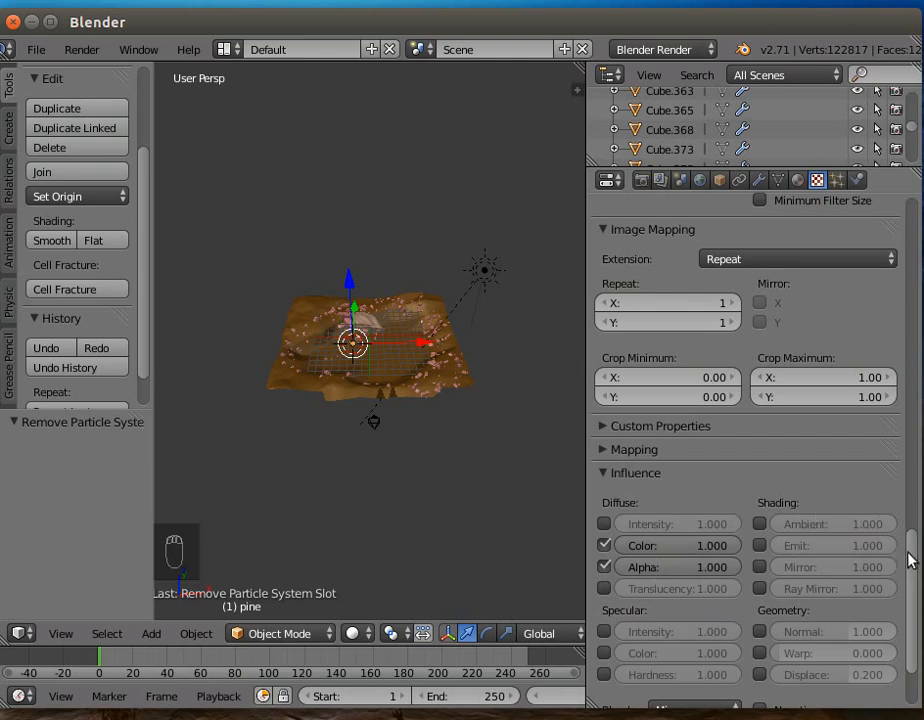
scroll(855, 420, up, 10)
scroll(852, 404, up, 20)
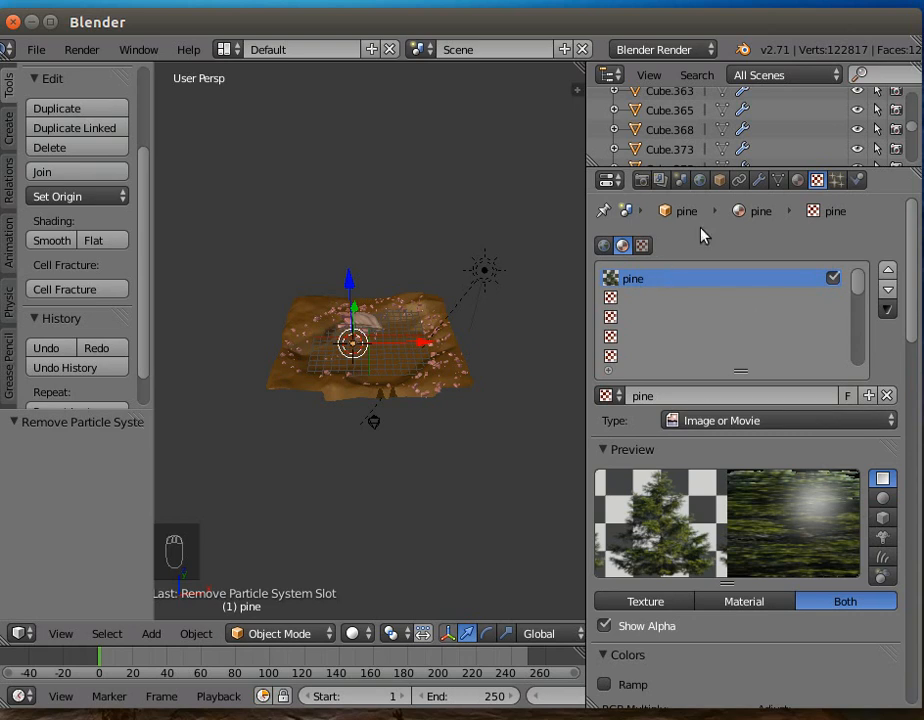
Step: Set the pine material's diffuse intensity to 0.587 and its specular intensity to 0.408
click(798, 180)
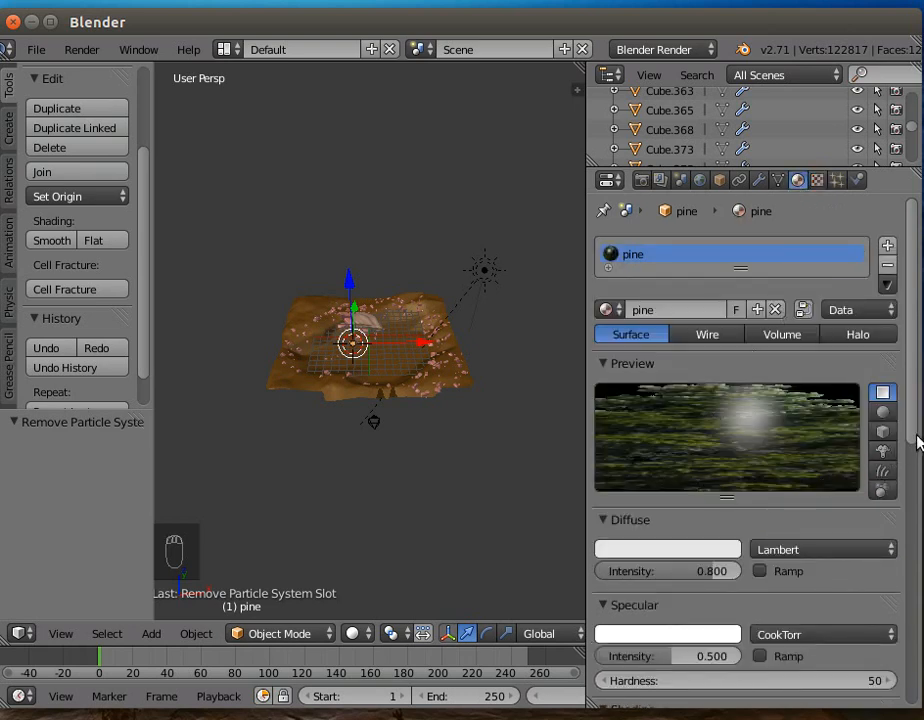
drag(911, 439, 910, 471)
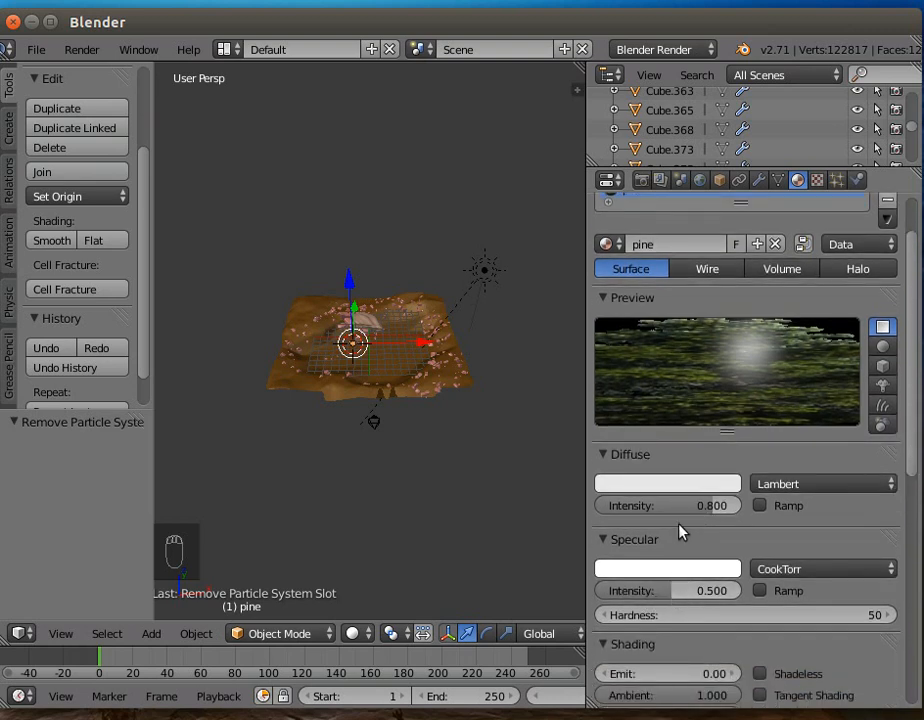
drag(710, 507, 686, 512)
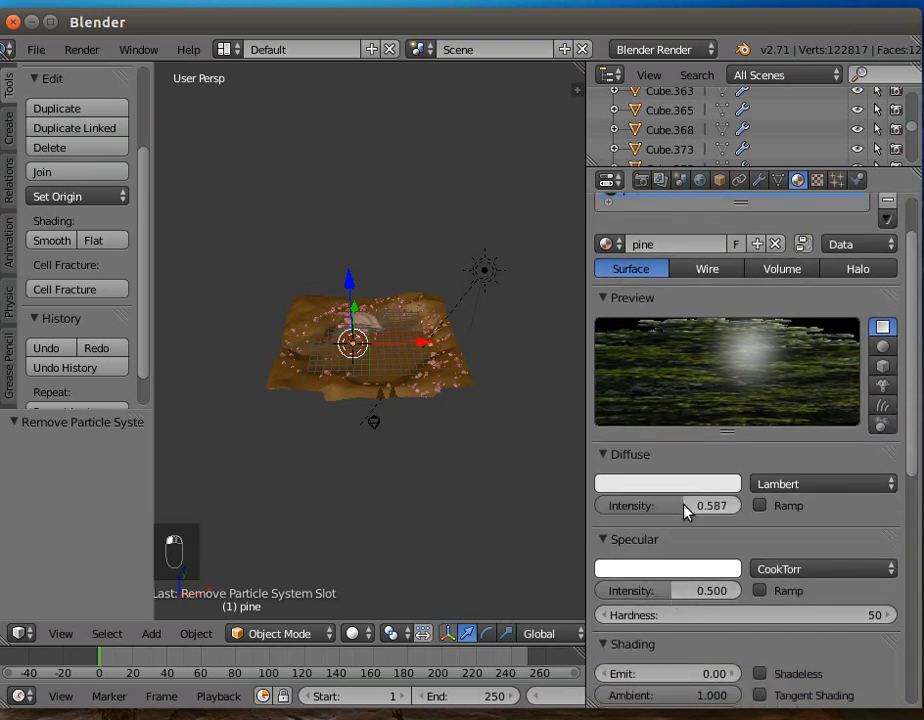
drag(675, 598, 665, 598)
Step: Change the pine material's specular color to a pale green
click(666, 574)
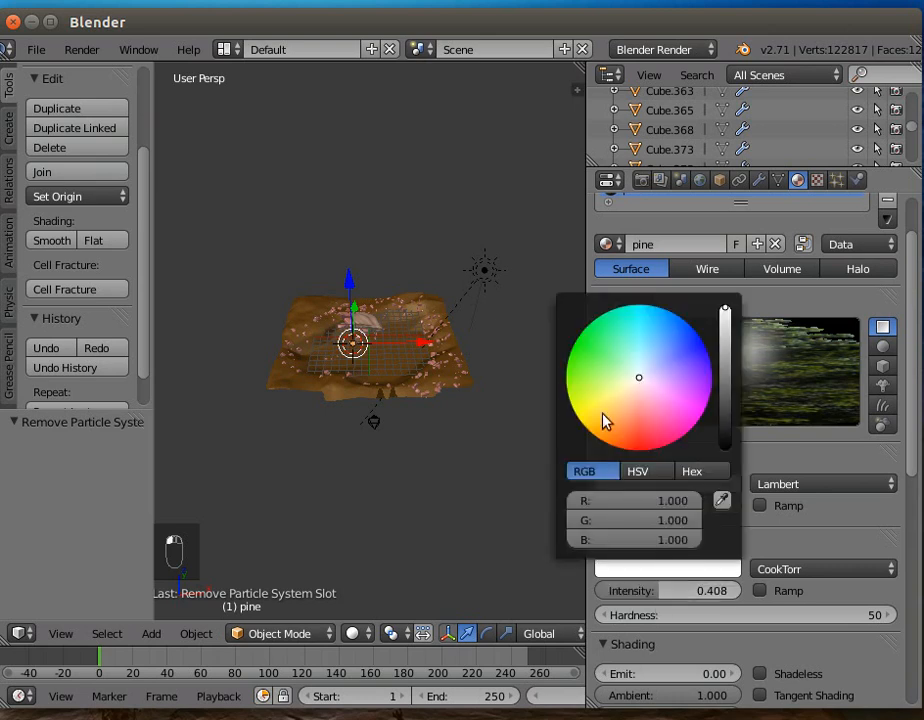
click(621, 387)
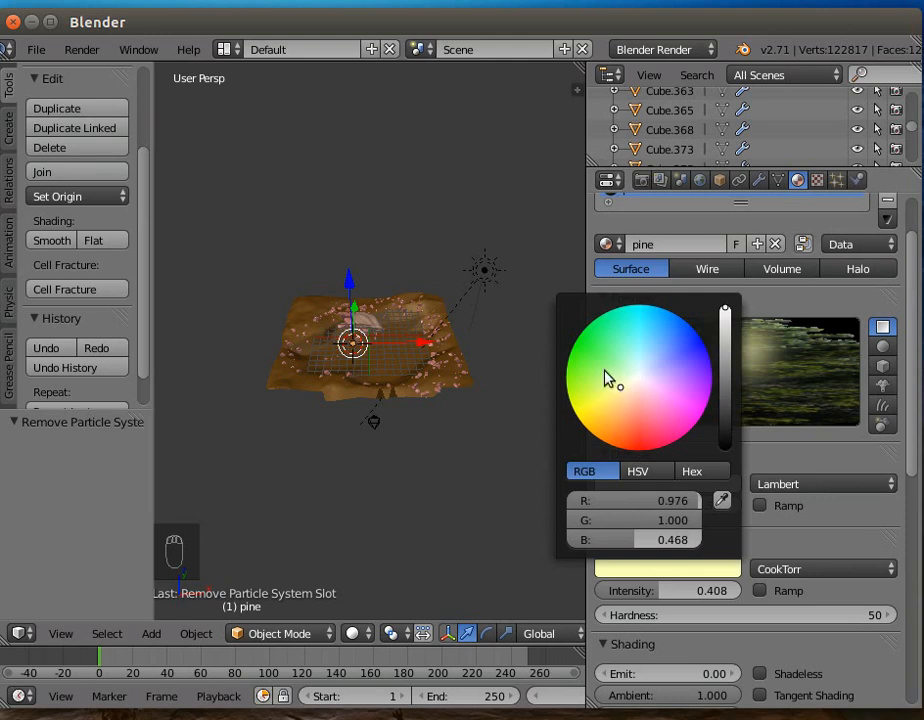
click(607, 373)
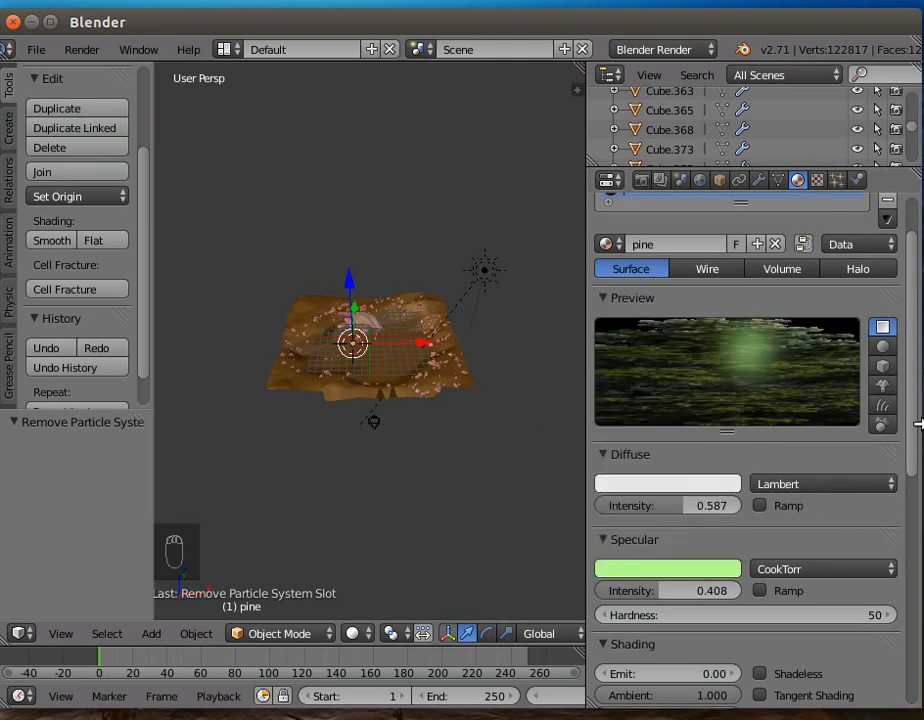
Step: Enable transparency on the pine material using Z Transparency and set its alpha to 0
drag(912, 460, 914, 656)
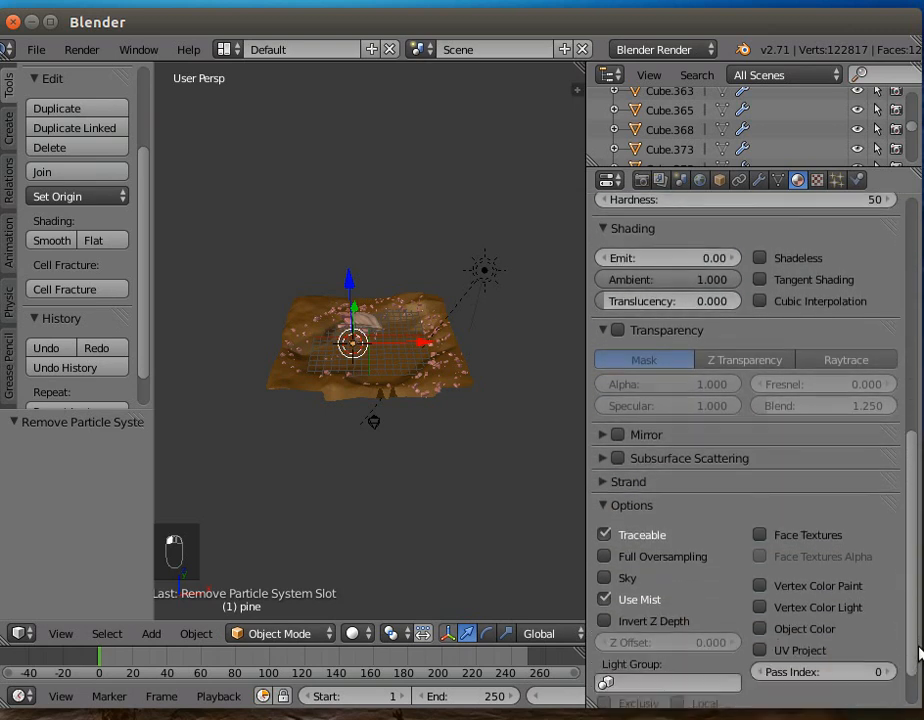
click(618, 330)
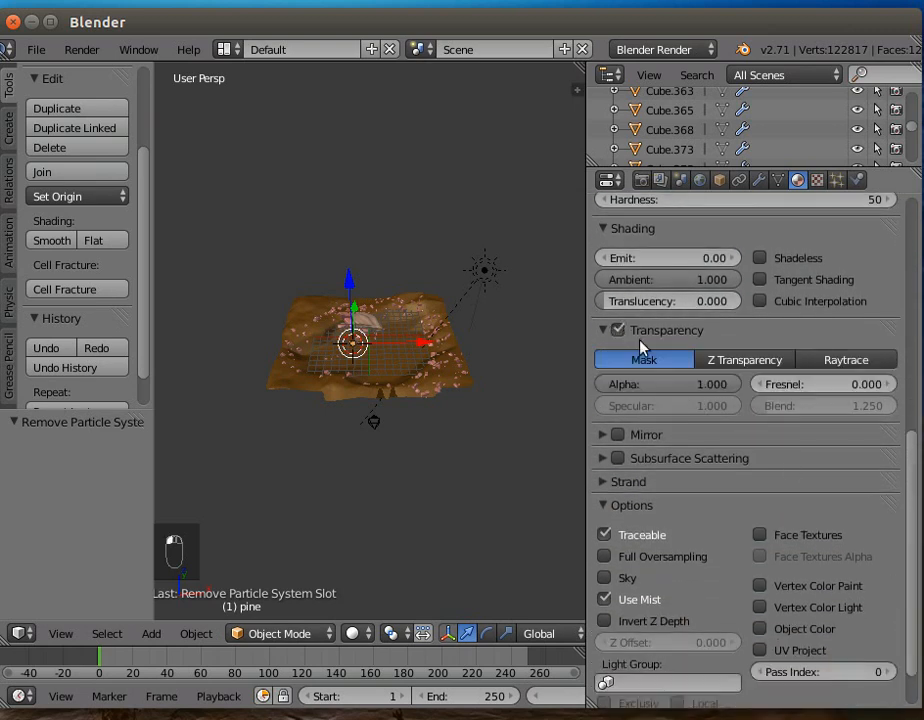
click(730, 357)
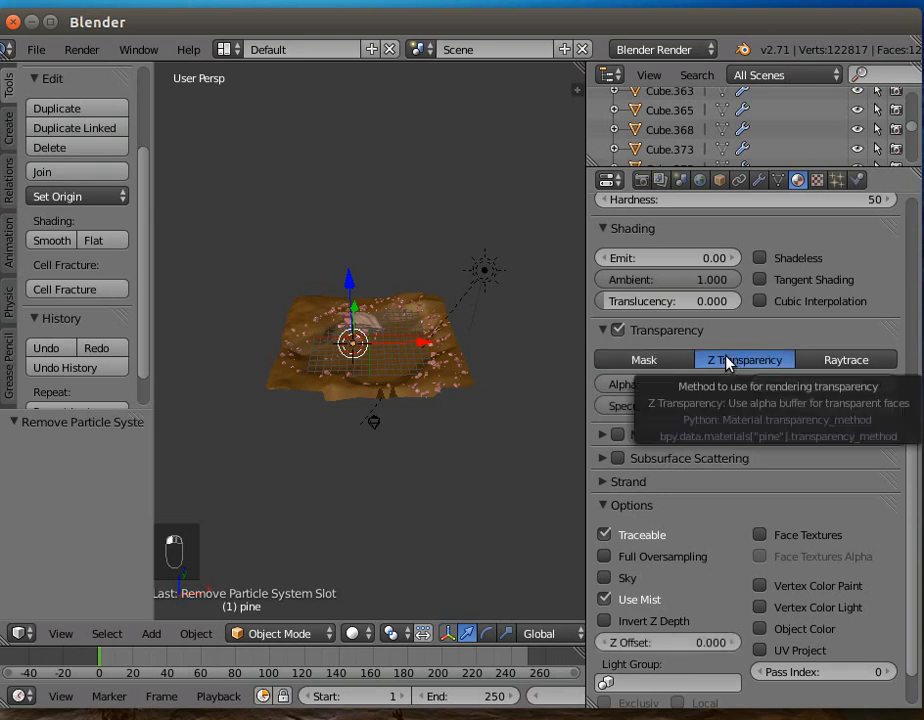
click(700, 388)
click(646, 417)
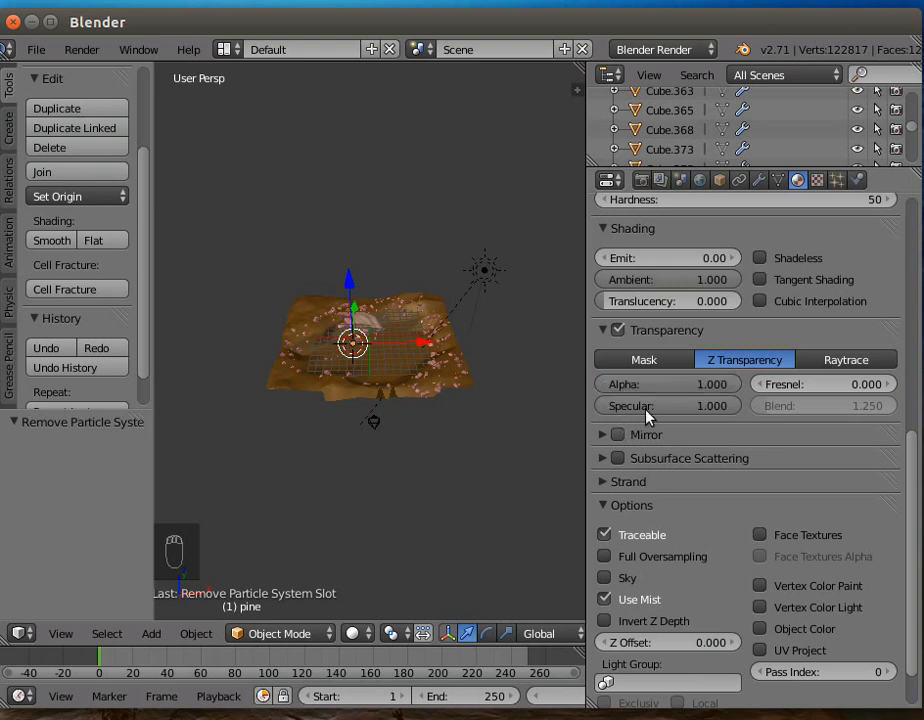
drag(660, 384, 605, 384)
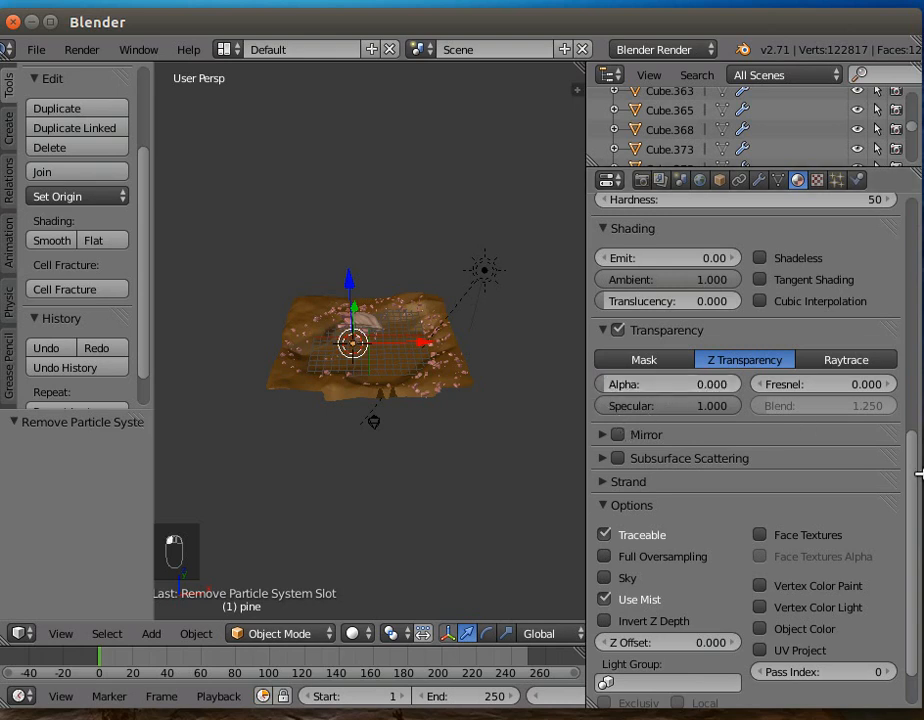
scroll(912, 490, down, 2)
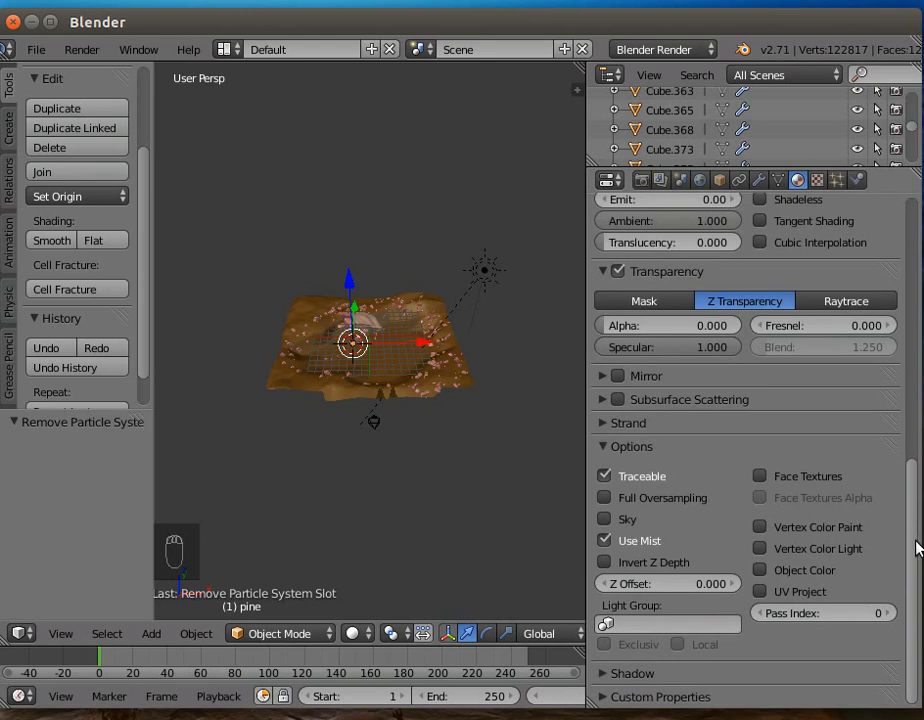
Step: Let the pine texture influence the material's normal and lower the normal influence amount
drag(916, 549, 918, 243)
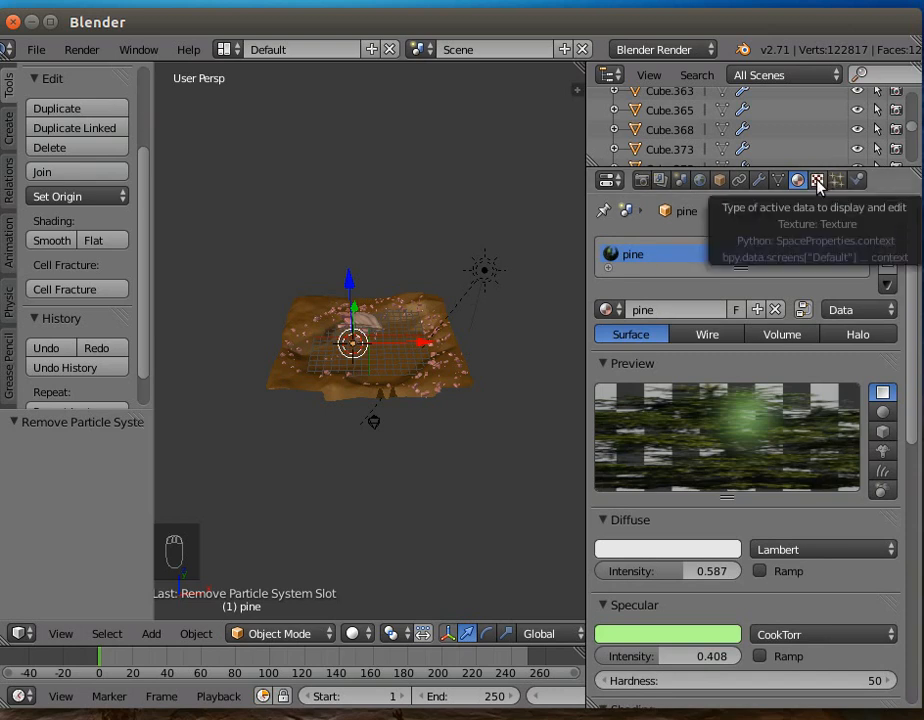
click(816, 181)
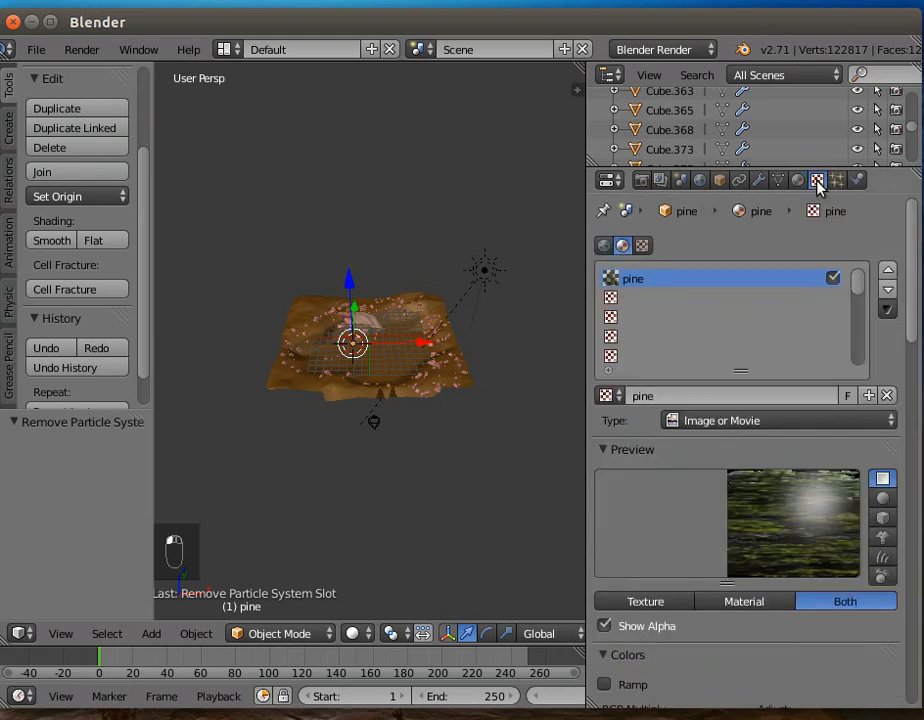
drag(914, 320, 914, 625)
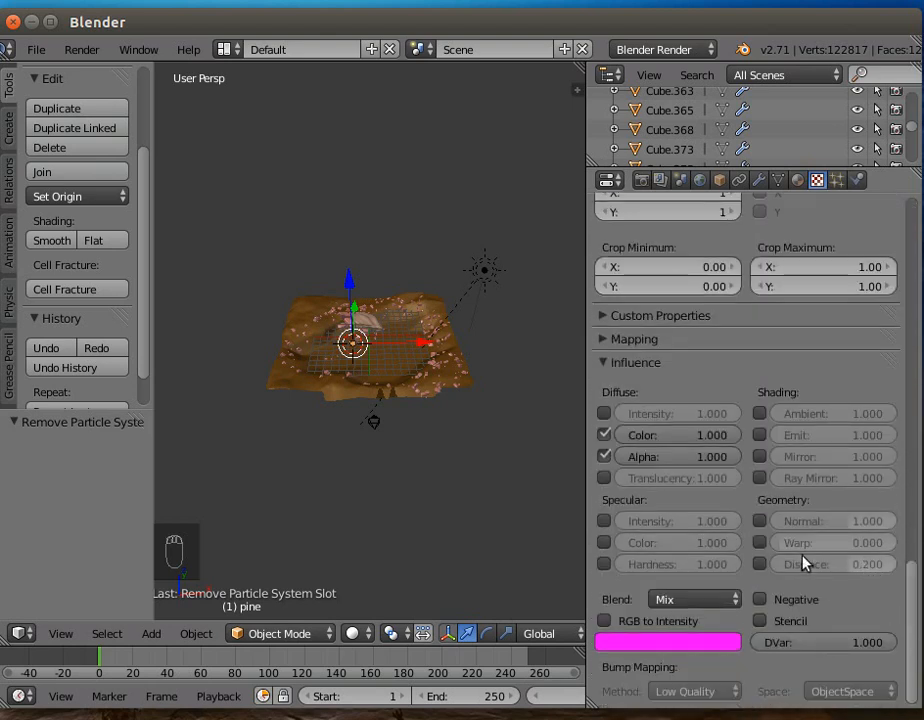
click(760, 520)
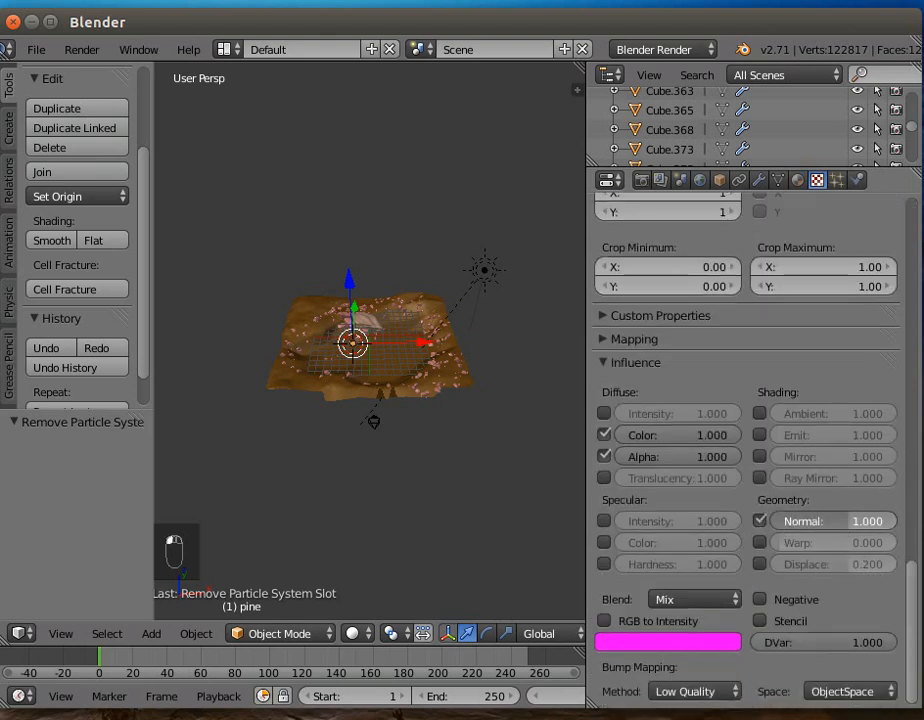
drag(860, 521, 772, 521)
drag(912, 572, 920, 133)
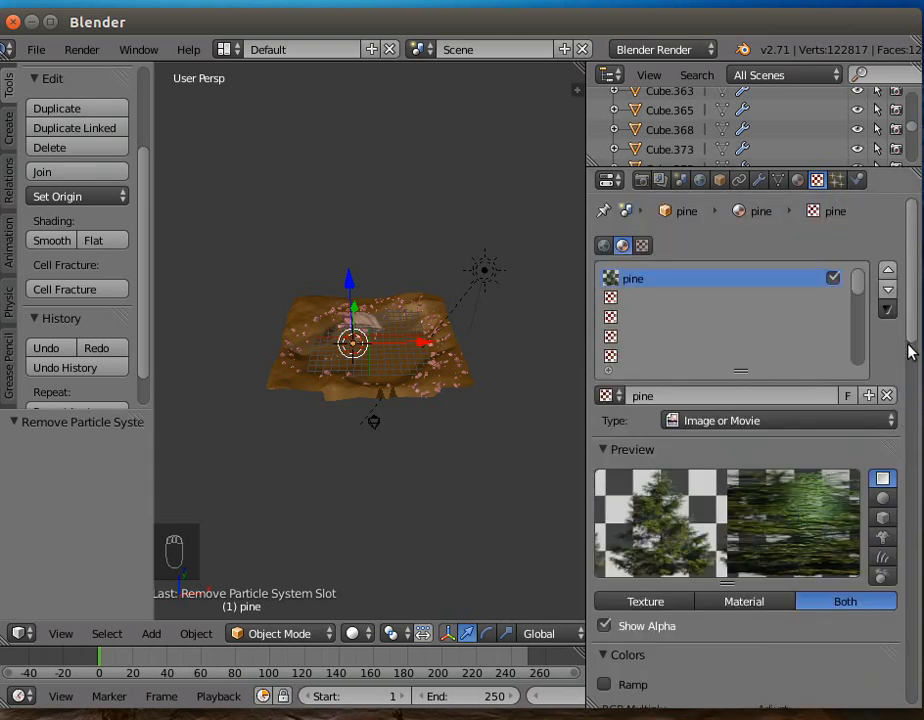
Step: Set the pine material's specular intensity to 0.564 and its hardness to 119
click(797, 179)
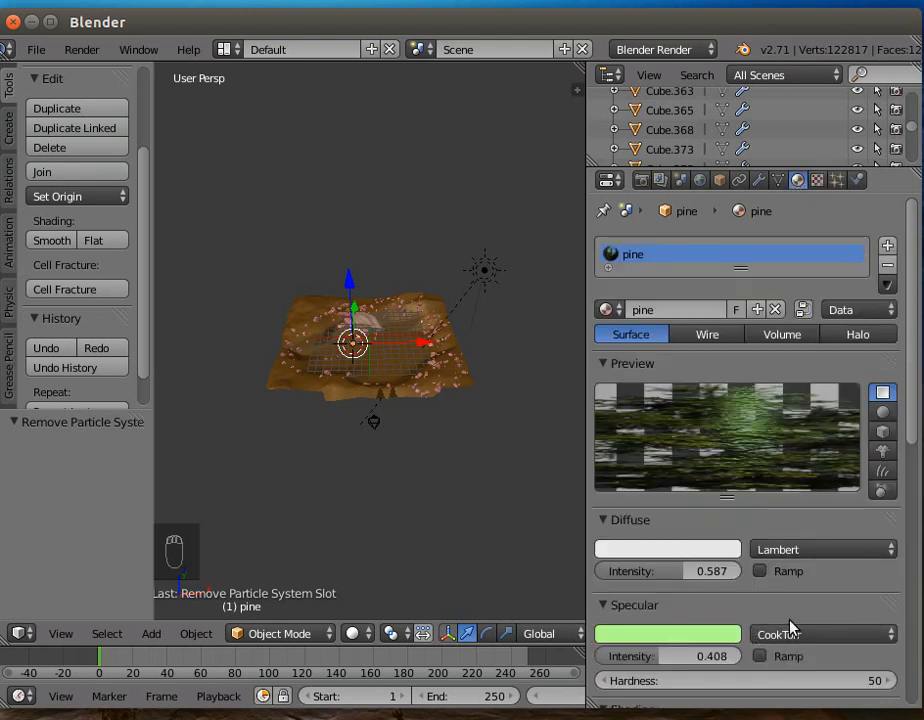
scroll(724, 612, down, 2)
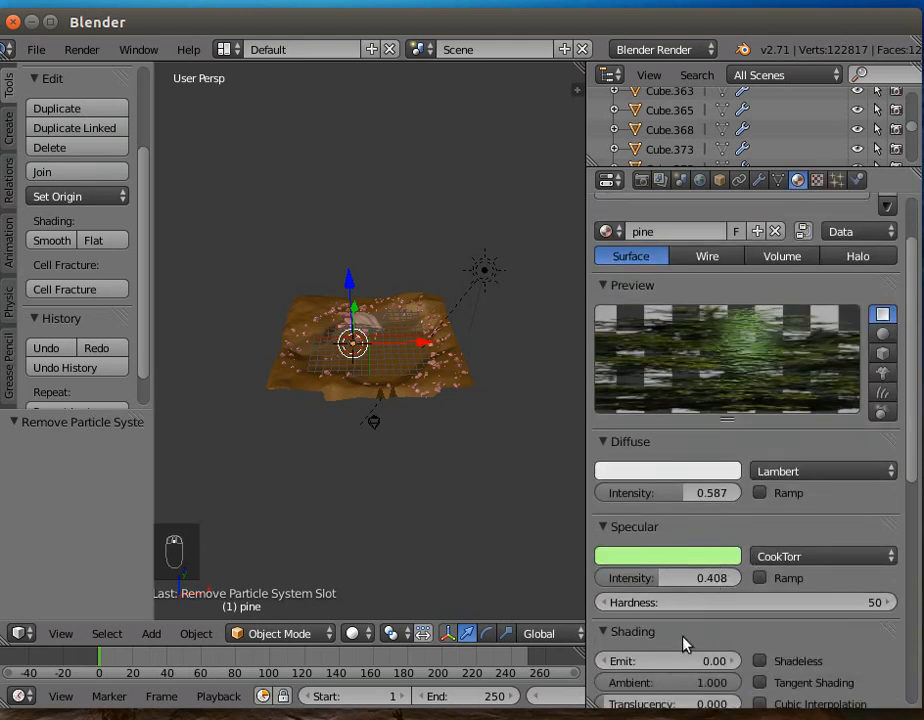
drag(657, 585, 671, 604)
drag(618, 587, 628, 585)
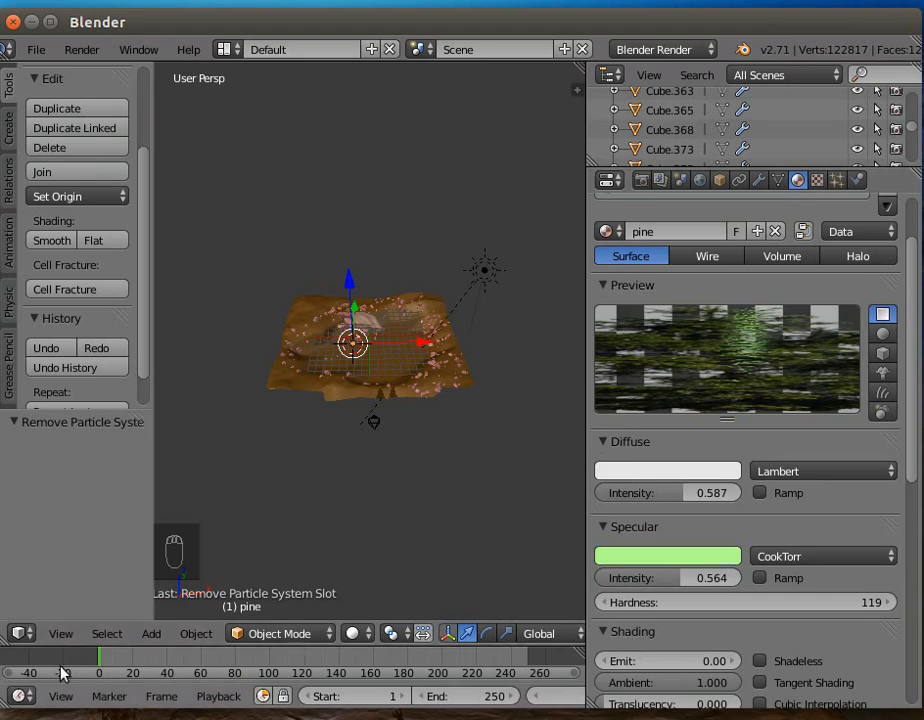
Step: Enable Receive Transparent in the pine material's shadow settings
click(62, 634)
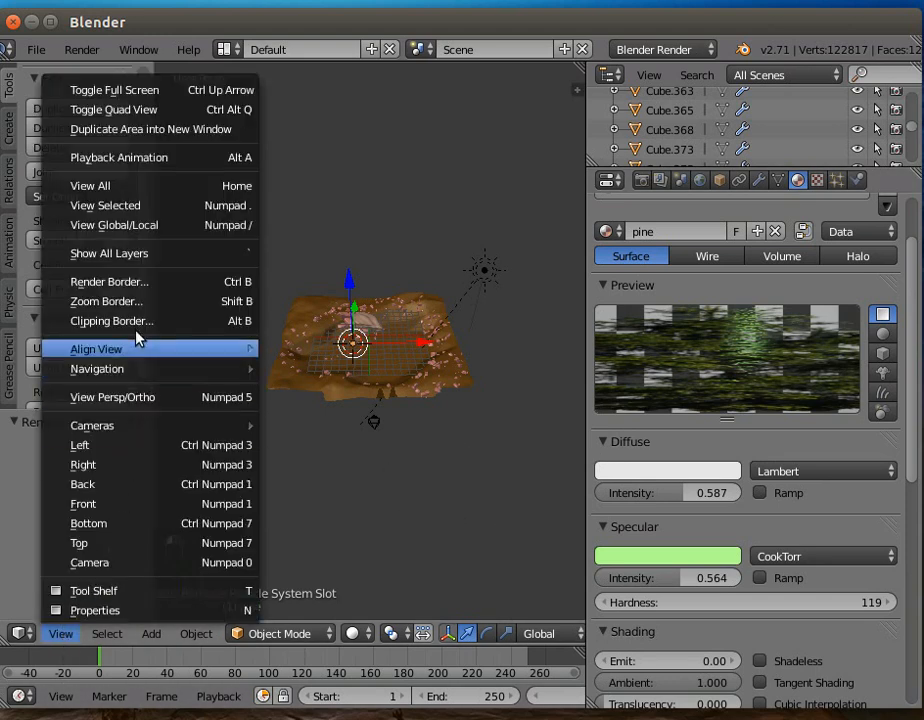
click(136, 204)
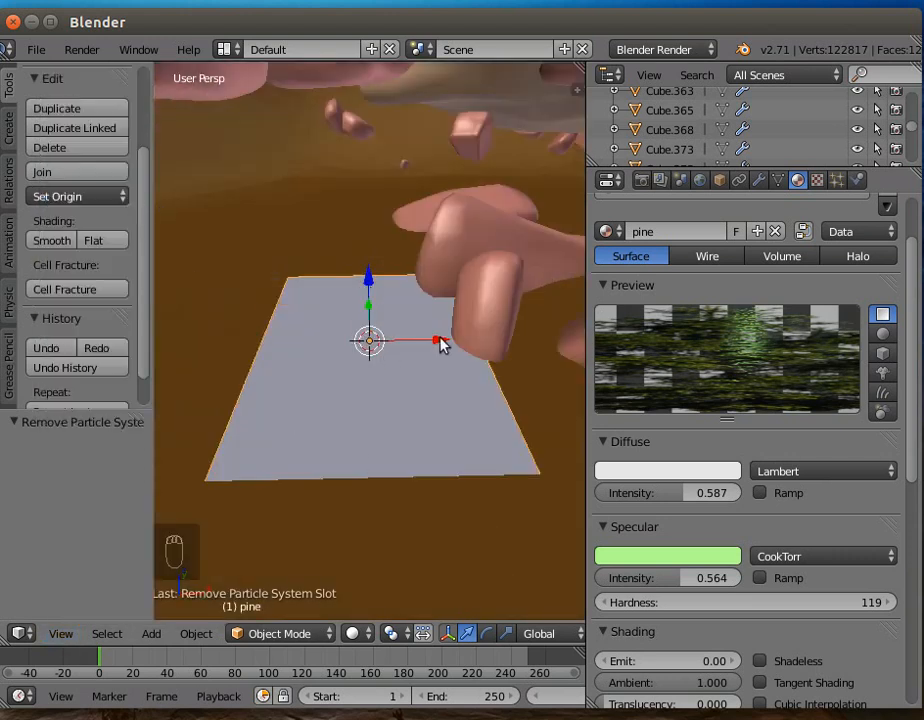
click(721, 181)
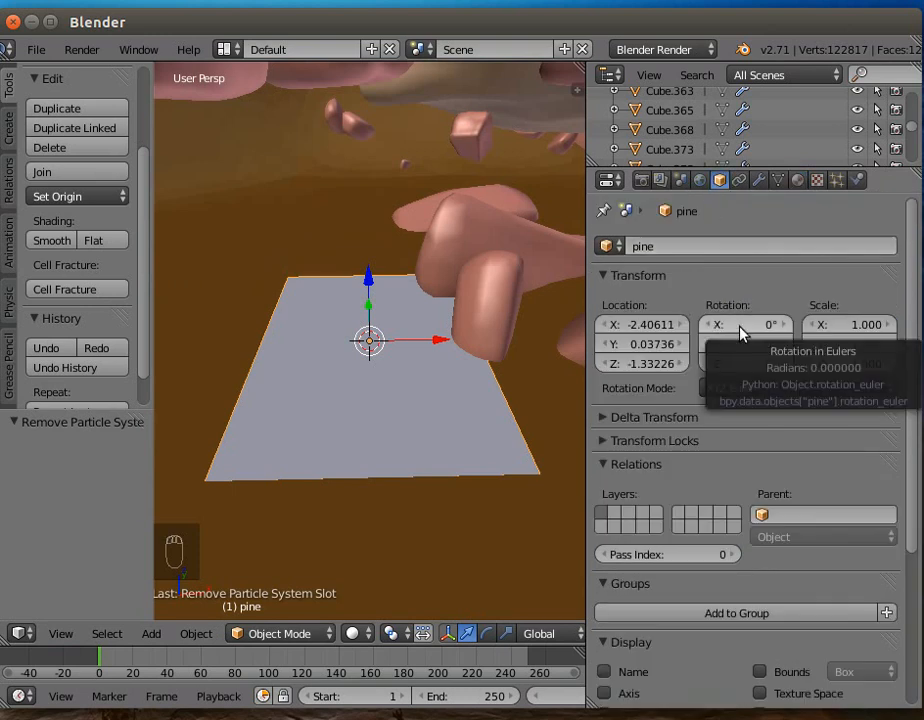
click(799, 181)
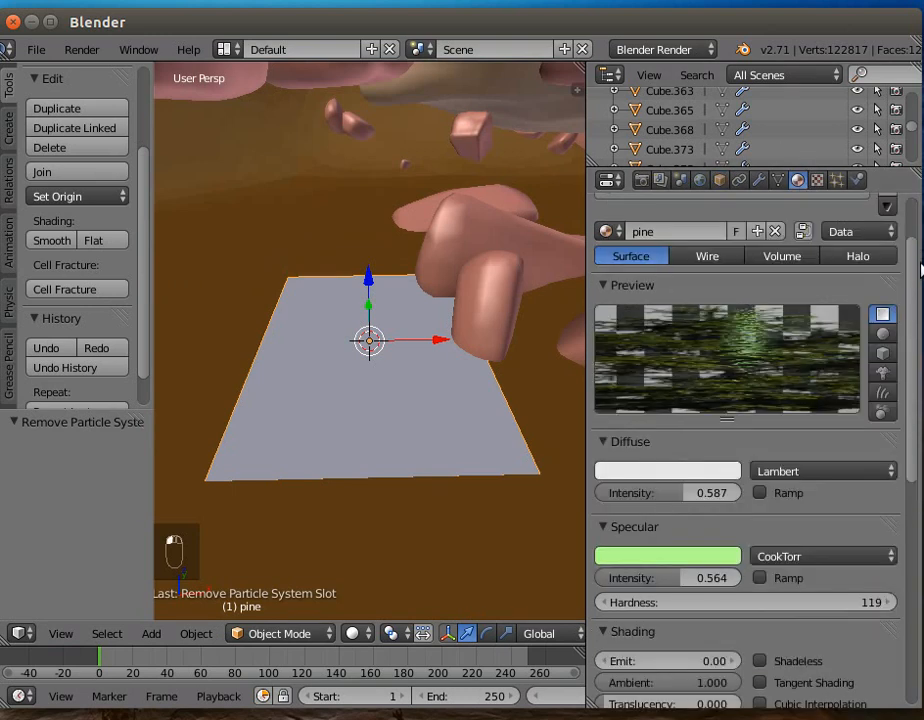
scroll(912, 686, down, 10)
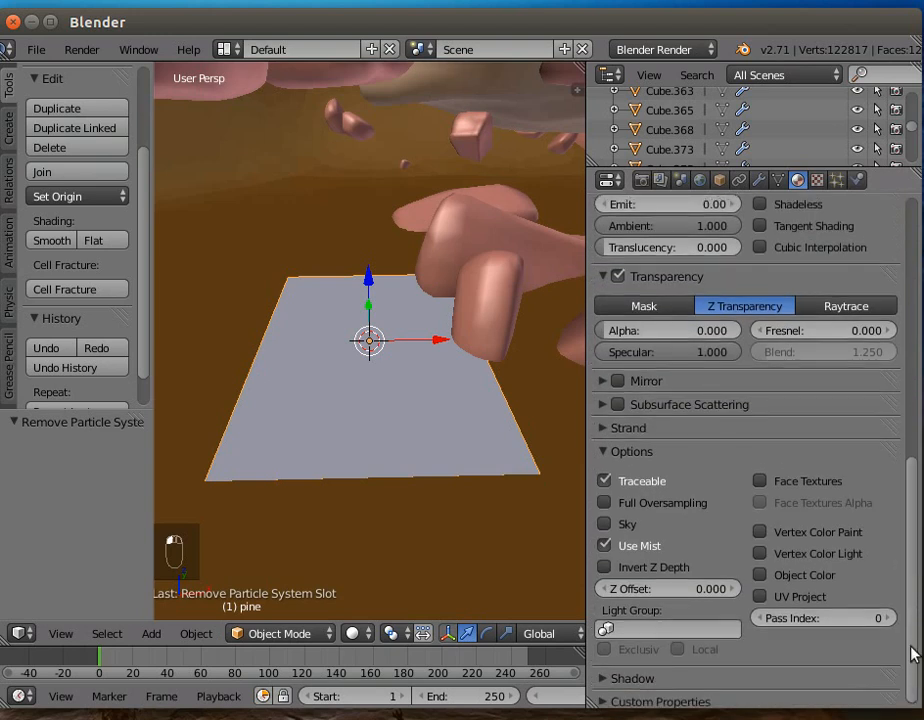
scroll(763, 625, down, 1)
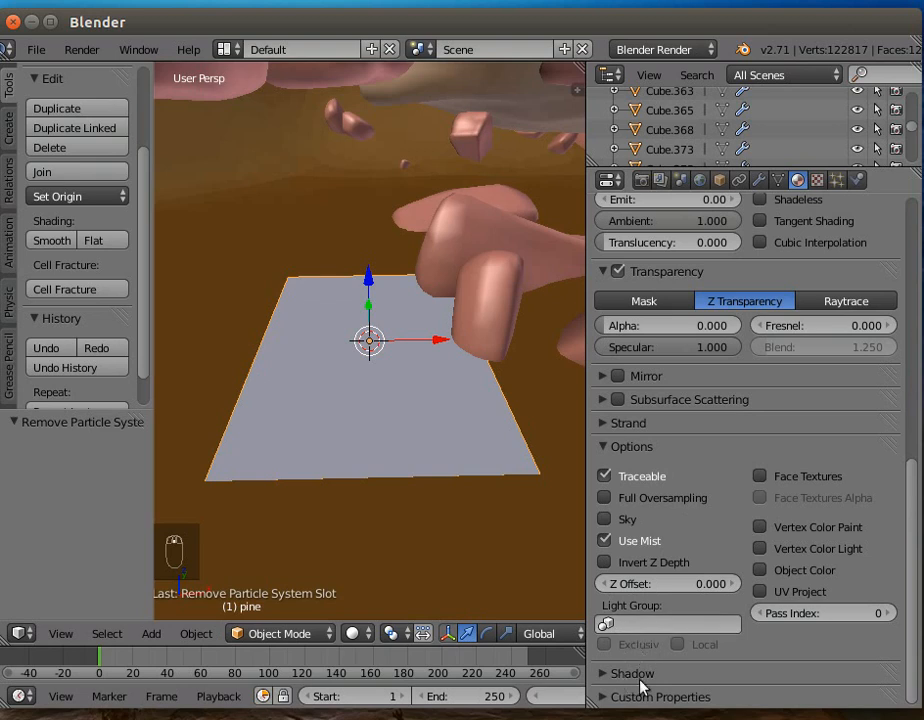
click(605, 675)
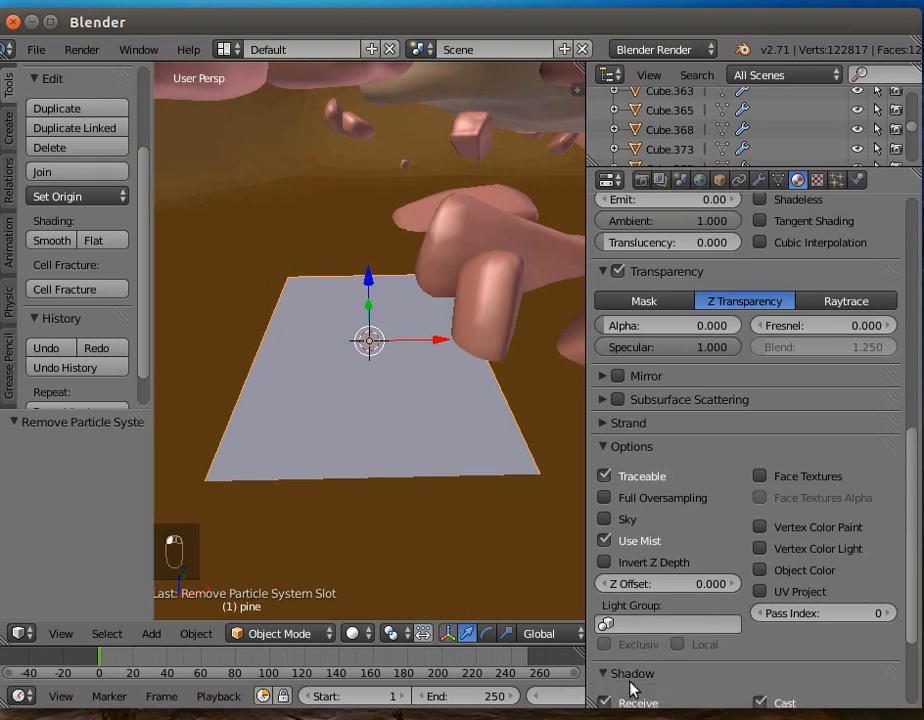
scroll(607, 679, down, 3)
click(605, 608)
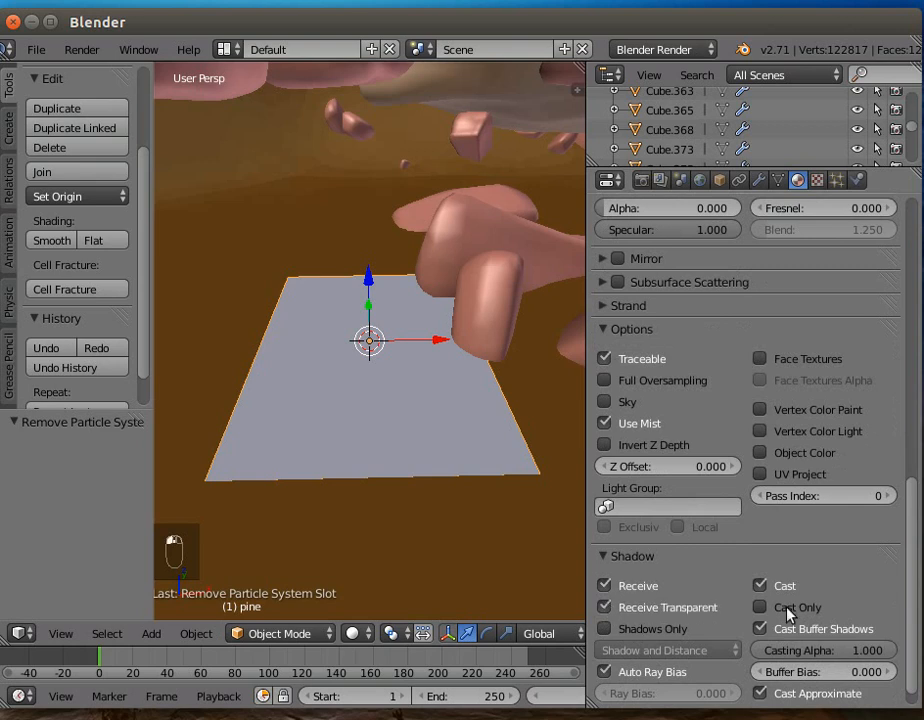
scroll(912, 512, up, 15)
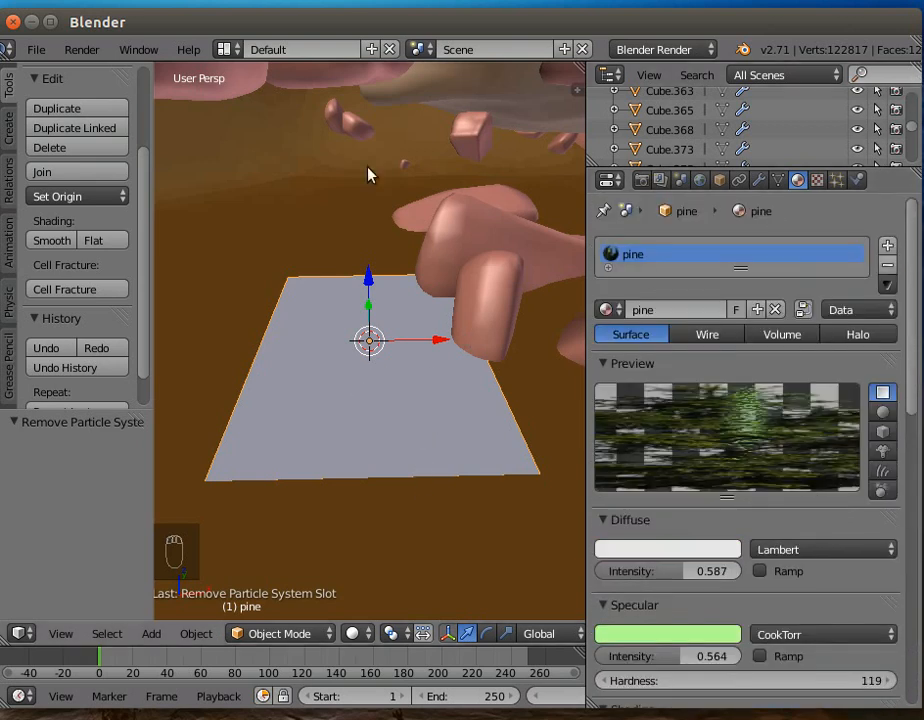
Step: Select the ground plane and enable Receive Transparent shadows on its Material.001
right_click(318, 198)
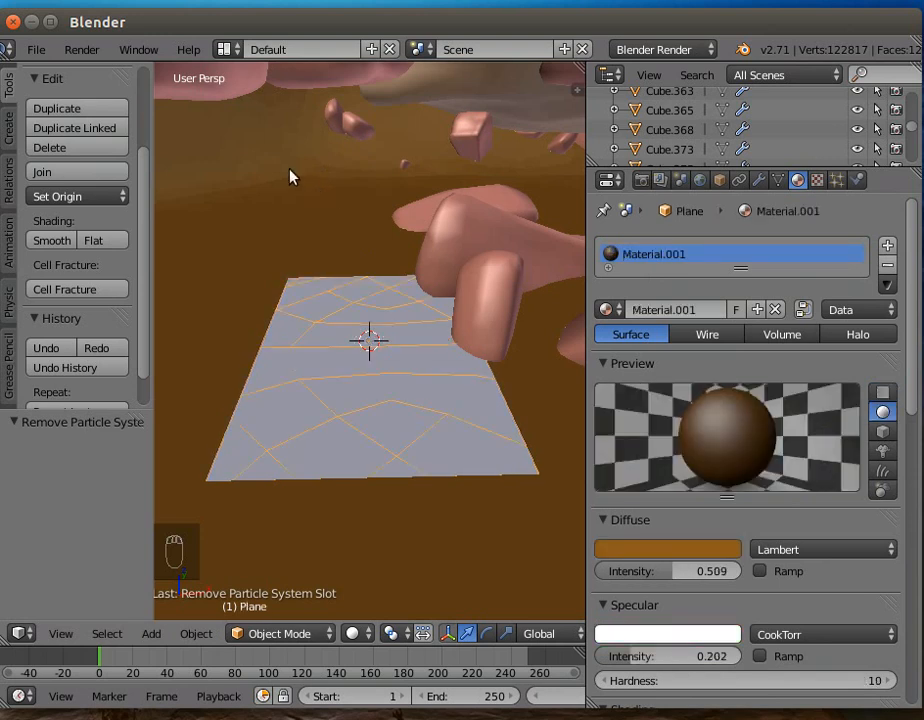
middle_drag(291, 159, 344, 184)
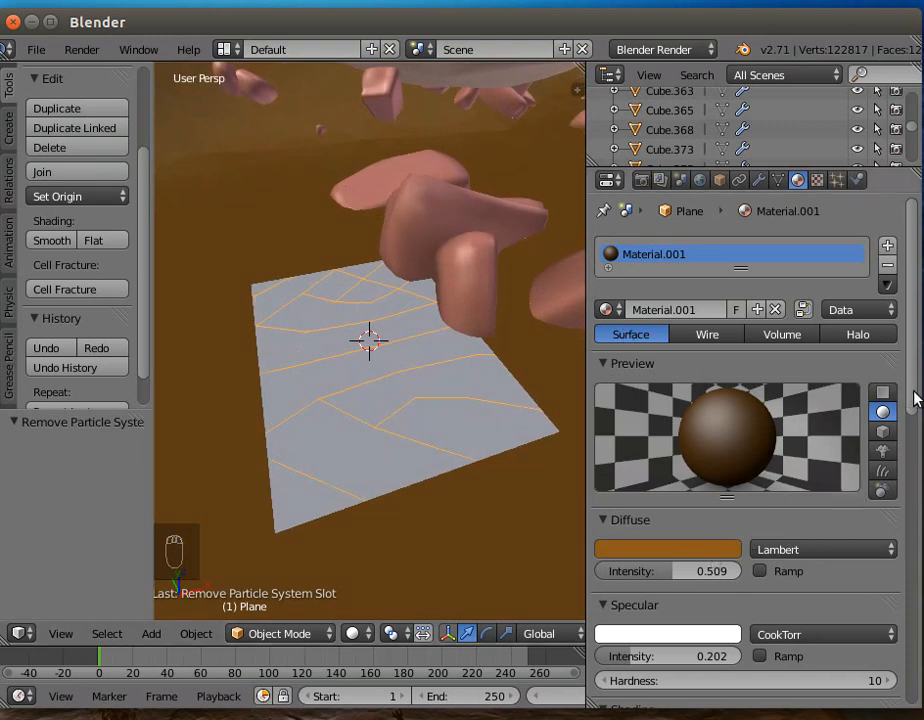
scroll(783, 651, down, 10)
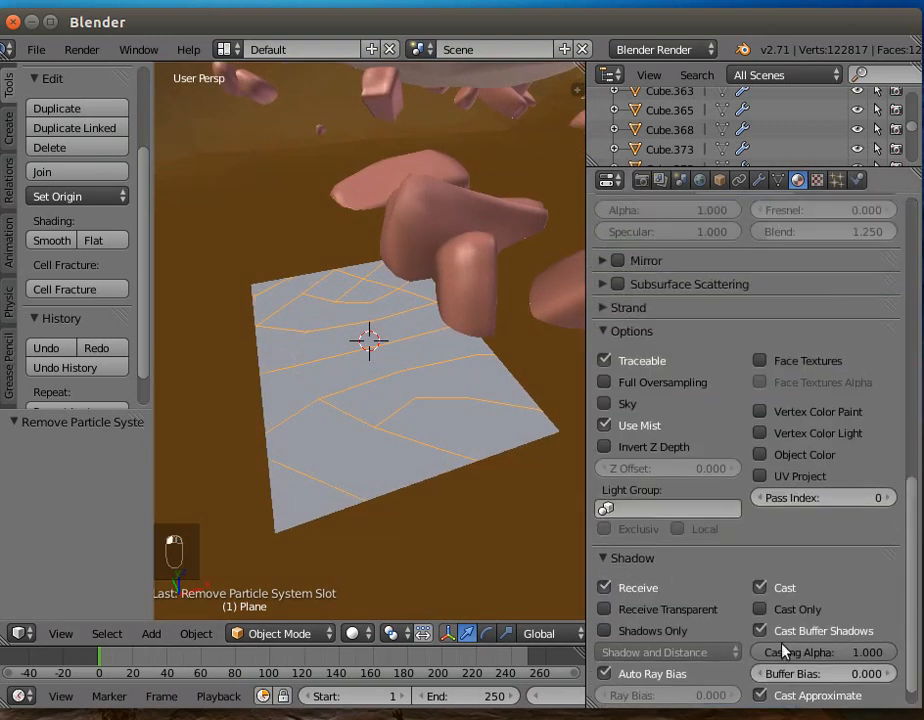
click(604, 609)
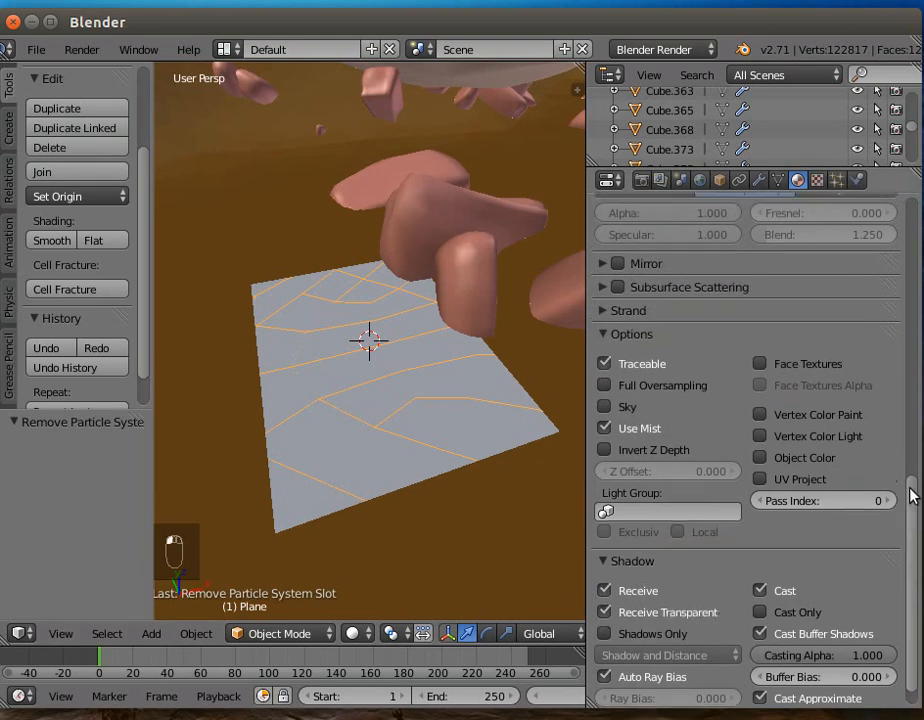
drag(909, 500, 909, 130)
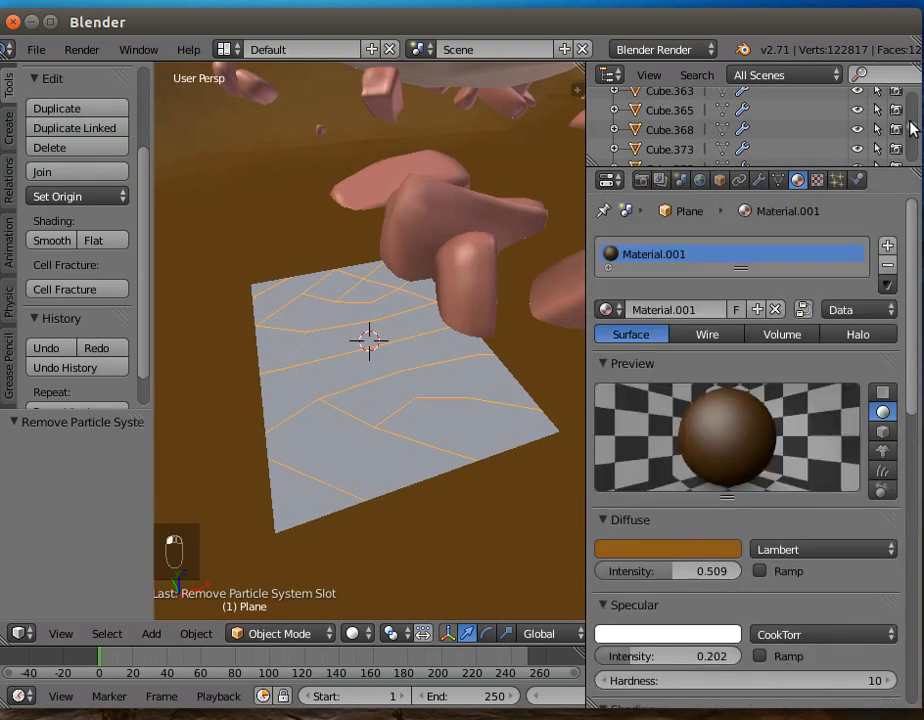
Step: Select the medium rock beside the pine plane and enable Receive Transparent shadows on its rokm2 material
right_click(488, 217)
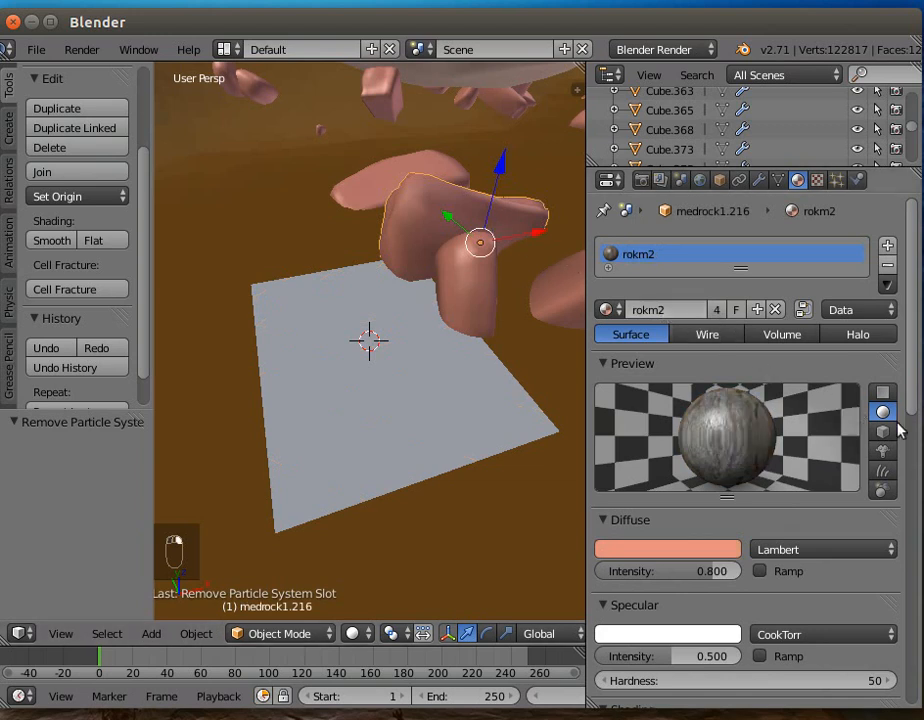
scroll(914, 410, down, 15)
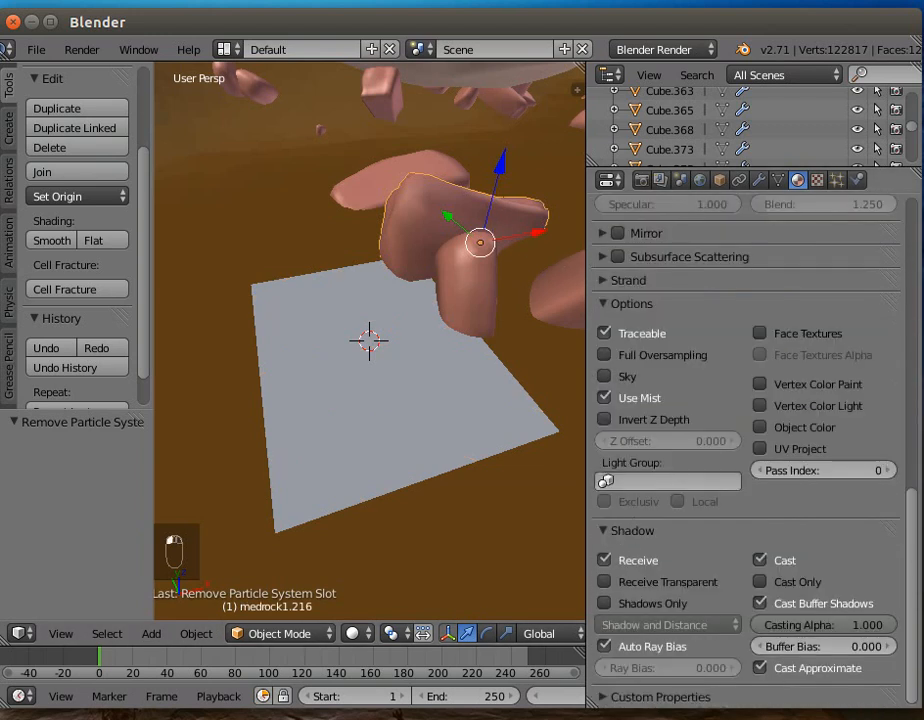
click(603, 592)
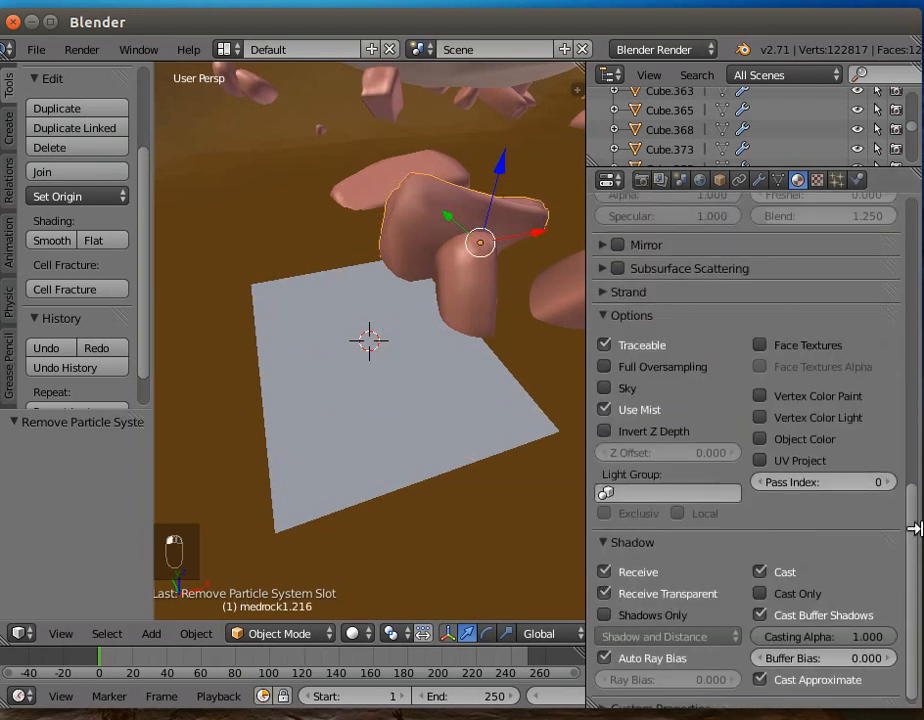
drag(914, 517, 910, 220)
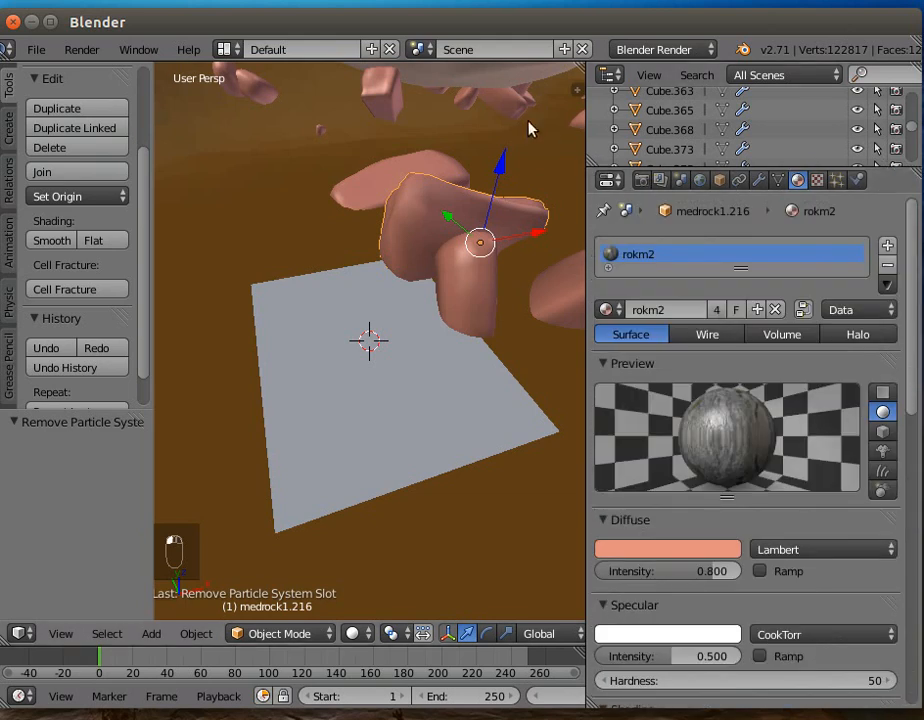
Step: Select the big rock and enable Receive Transparent shadows on its rok1 material
right_click(499, 82)
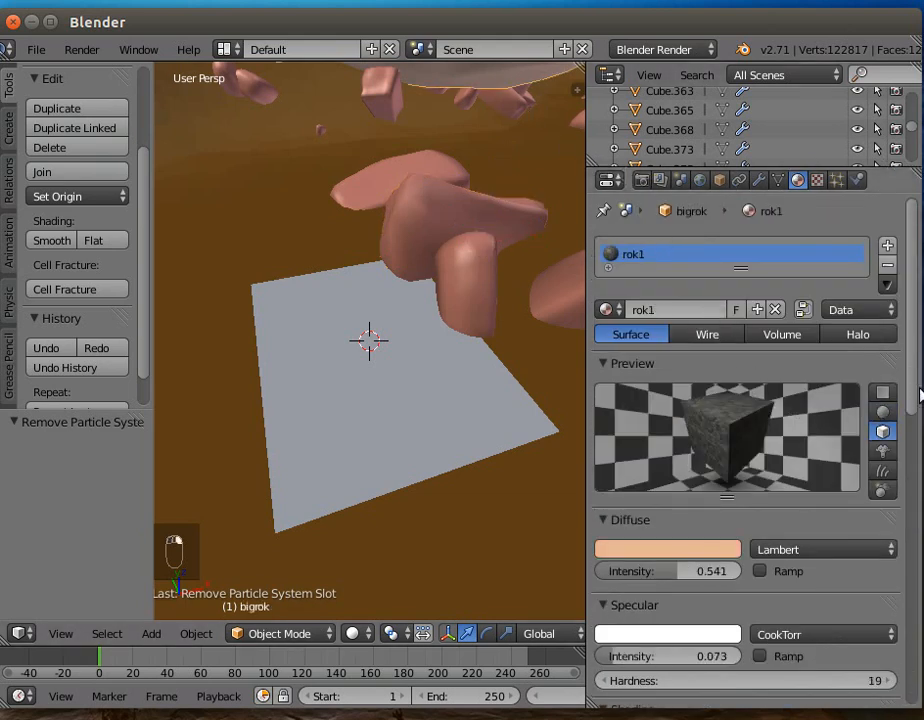
drag(912, 400, 916, 703)
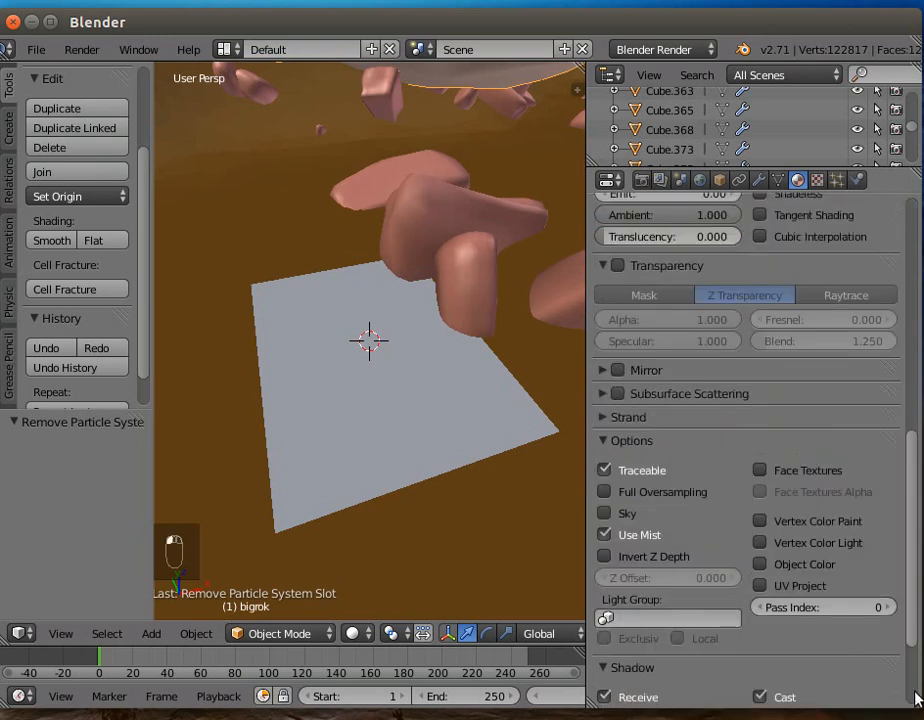
scroll(880, 690, down, 3)
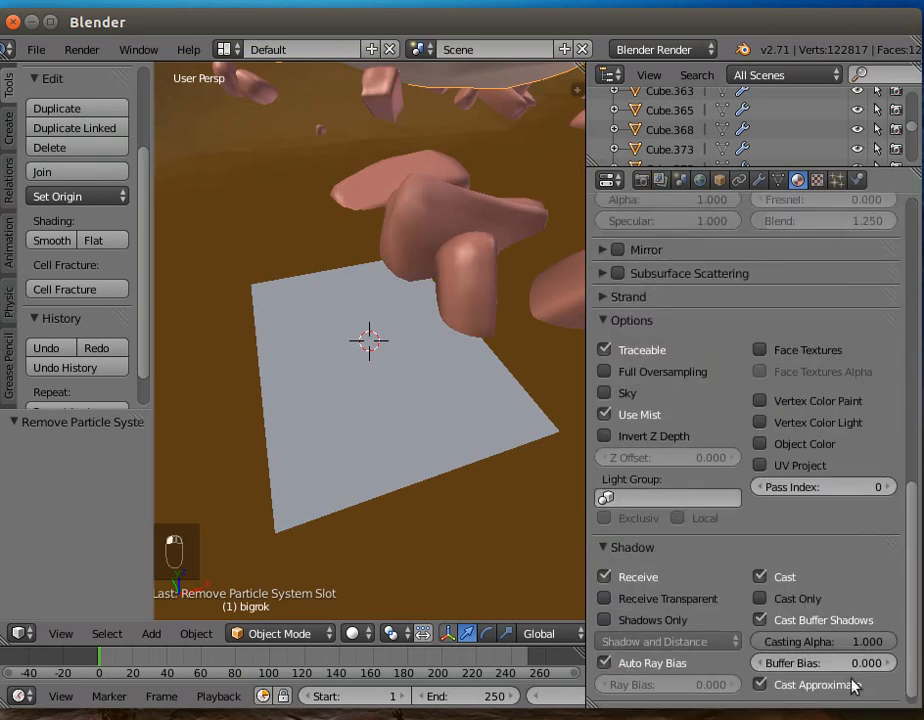
click(604, 599)
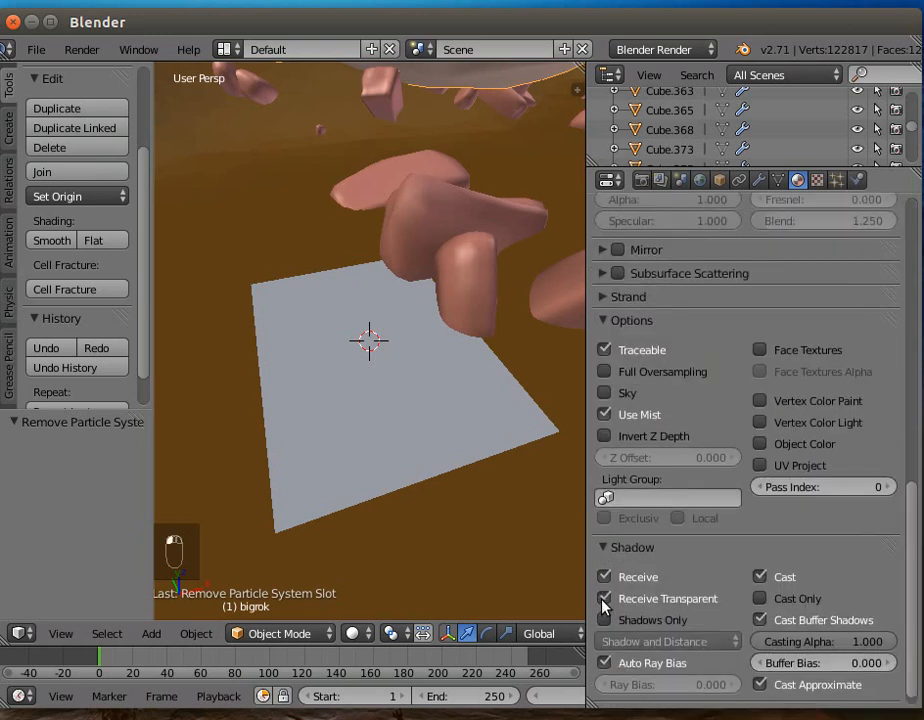
Step: Stand the pine plane upright by setting its X rotation to 90°
right_click(419, 443)
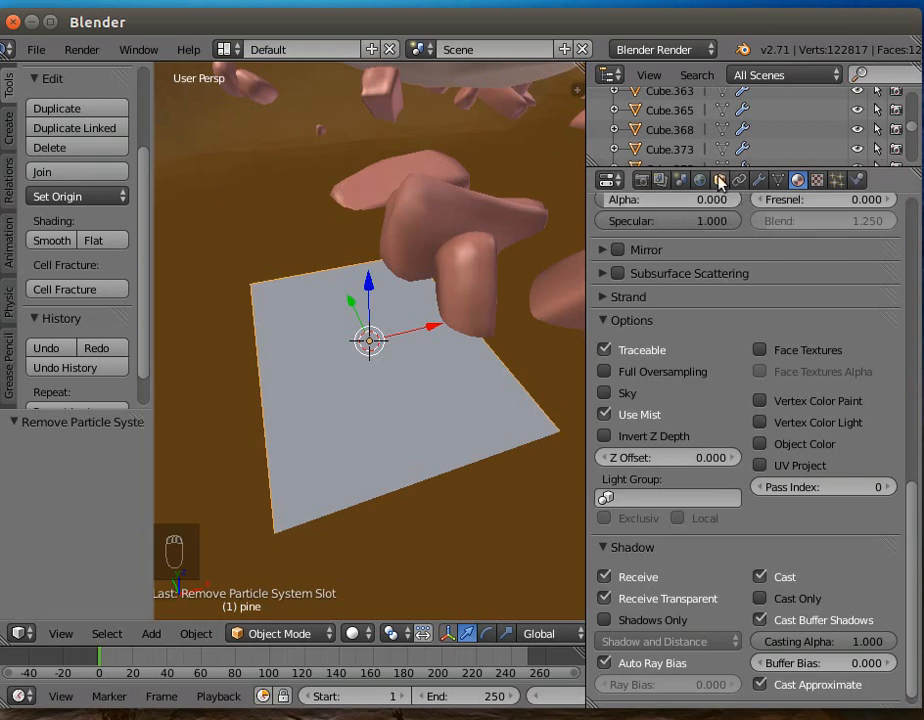
click(719, 180)
click(749, 324)
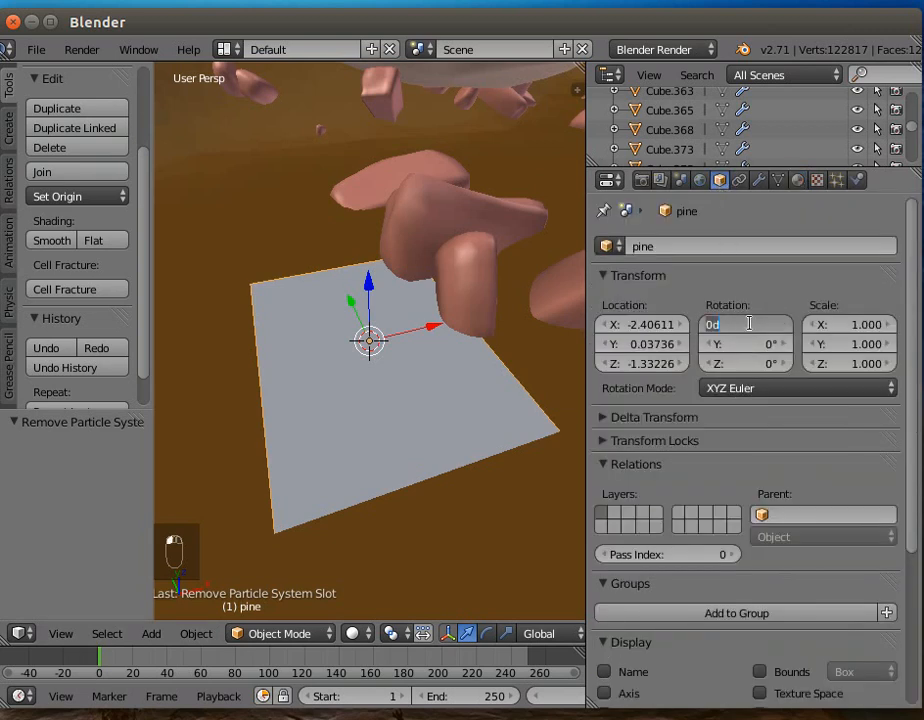
text(90)
key(Return)
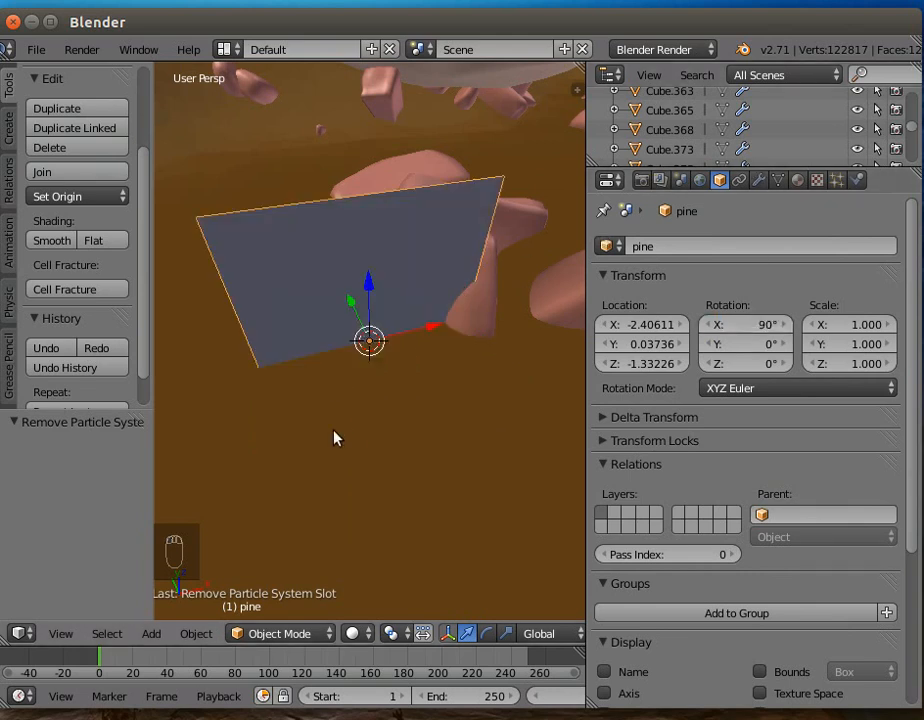
Step: Move the pine plane along X and Y past the terrain's front edge, to about X -3.55, Y -13.61
scroll(350, 435, down, 10)
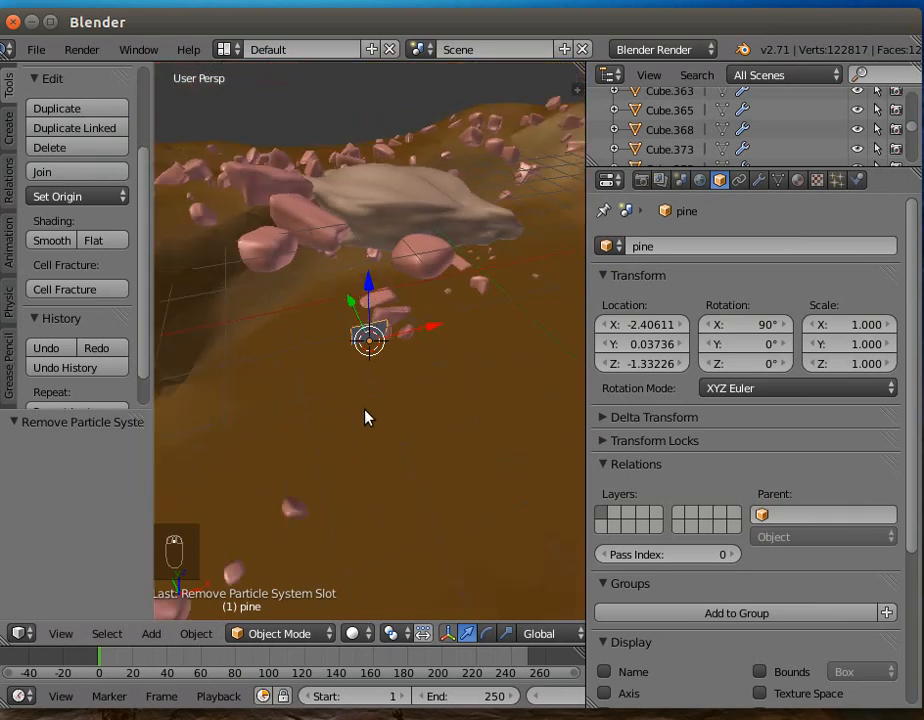
key(g)
key(x)
click(312, 320)
key(g)
key(y)
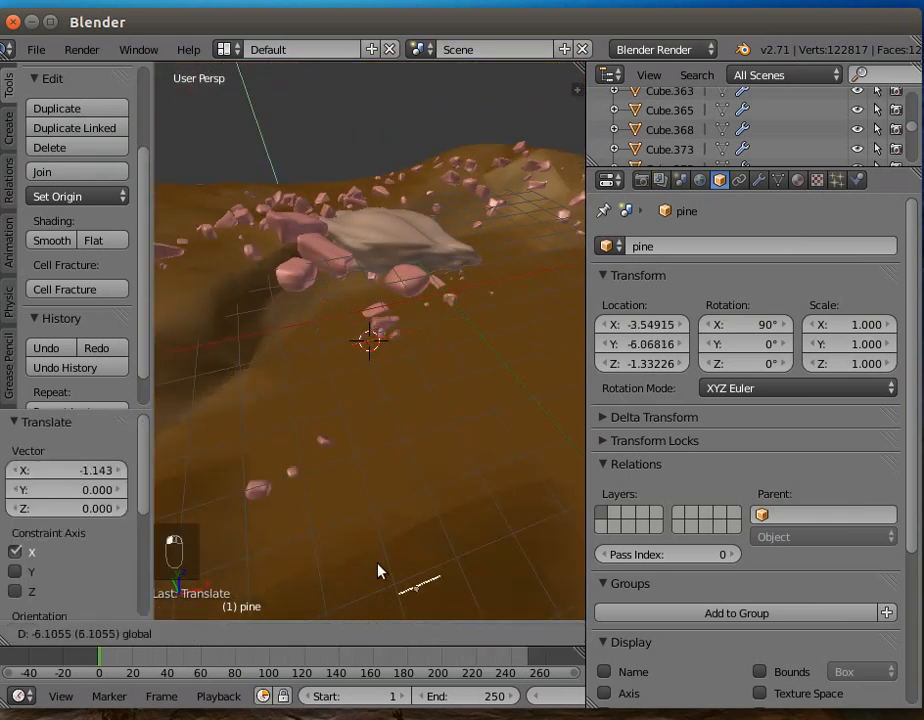
click(376, 561)
scroll(376, 561, down, 4)
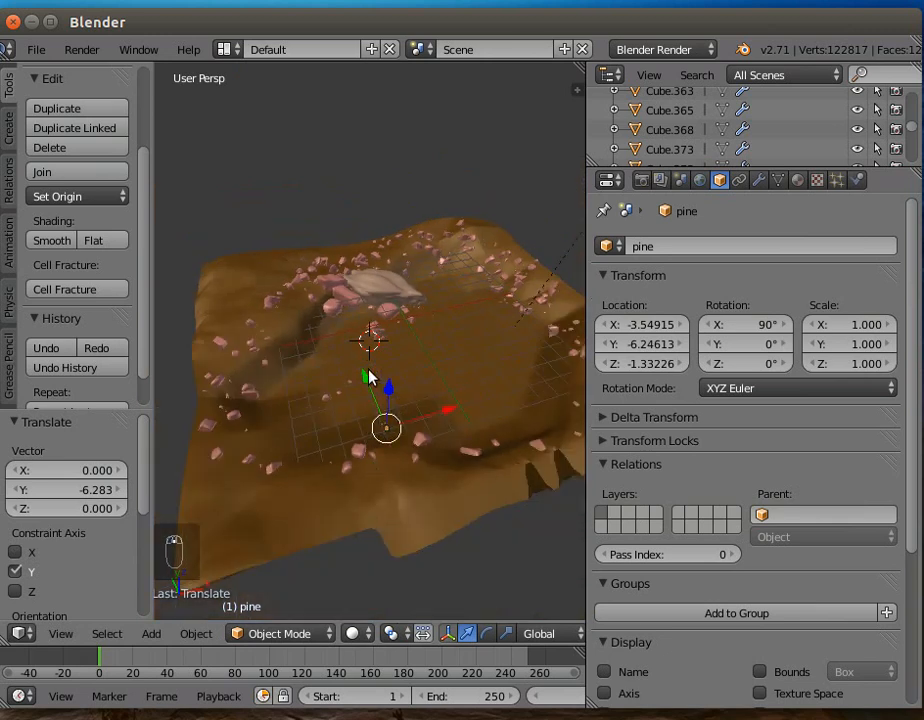
key(g)
key(y)
click(413, 557)
Step: Raise the pine plane and shift it further clear of the terrain, to about X -6.33, Y -14.29, Z -0.49
middle_drag(413, 557, 360, 437)
key(g)
key(z)
click(386, 441)
key(g)
key(x)
click(305, 450)
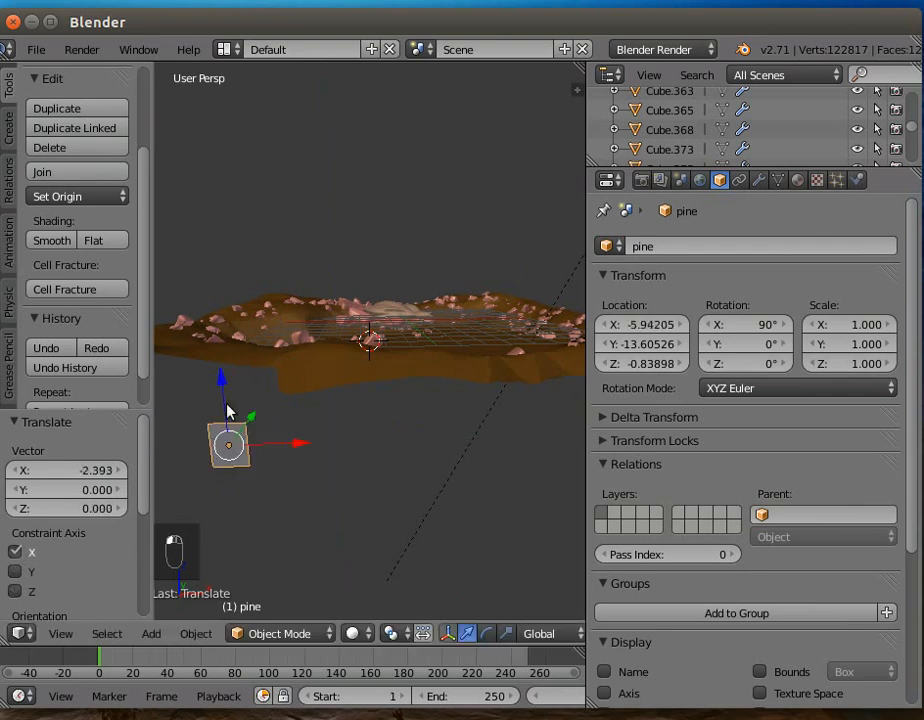
key(g)
key(z)
click(217, 364)
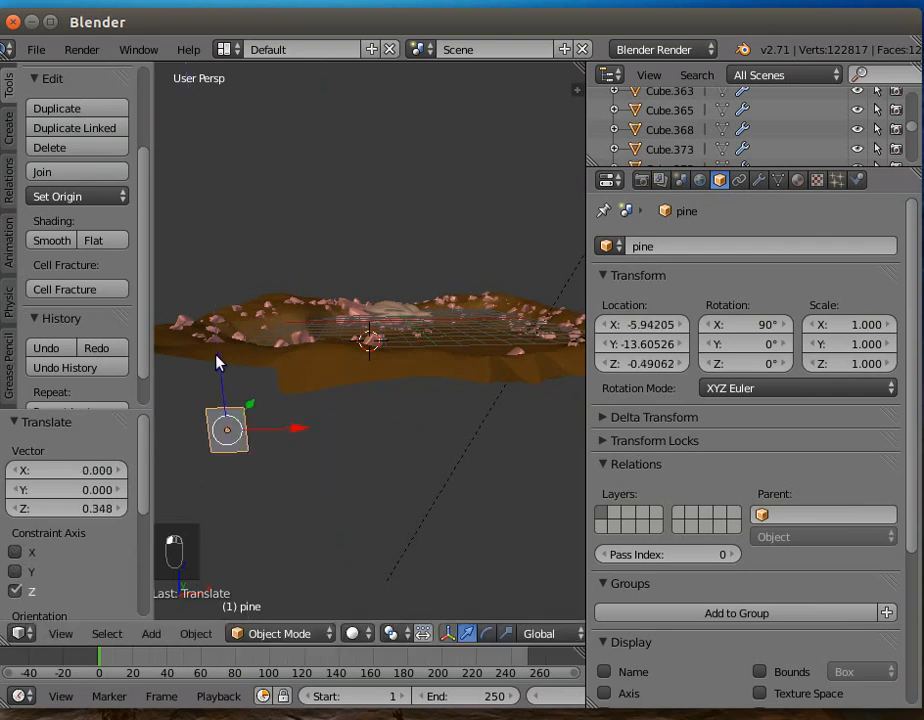
key(g)
key(x)
click(237, 408)
key(g)
key(y)
click(229, 436)
middle_drag(214, 497, 242, 515)
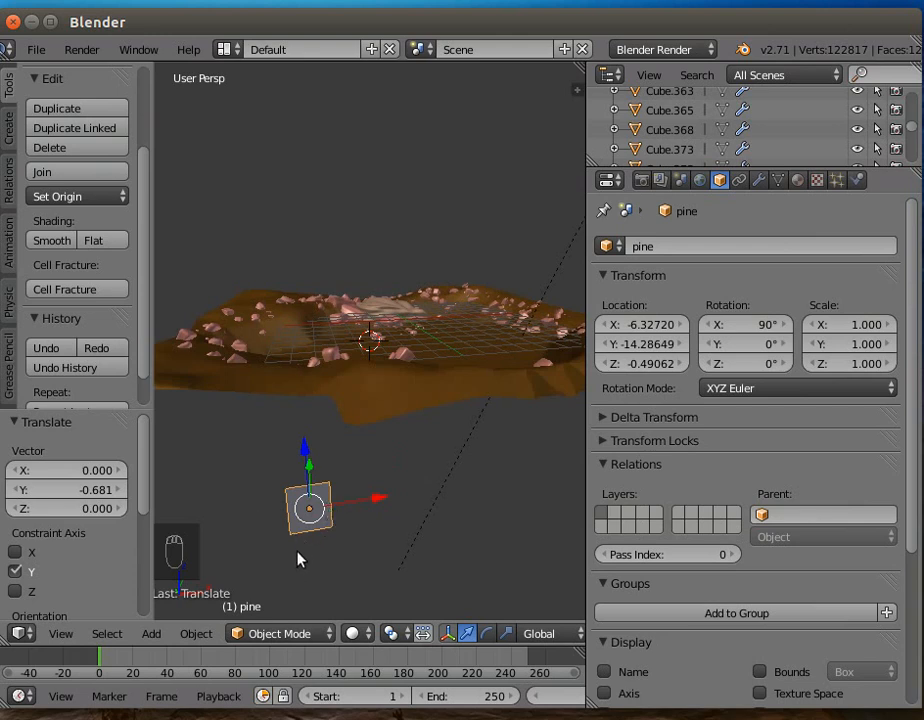
Step: Subdivide the pine plane's mesh with one cut in Edit Mode
click(313, 634)
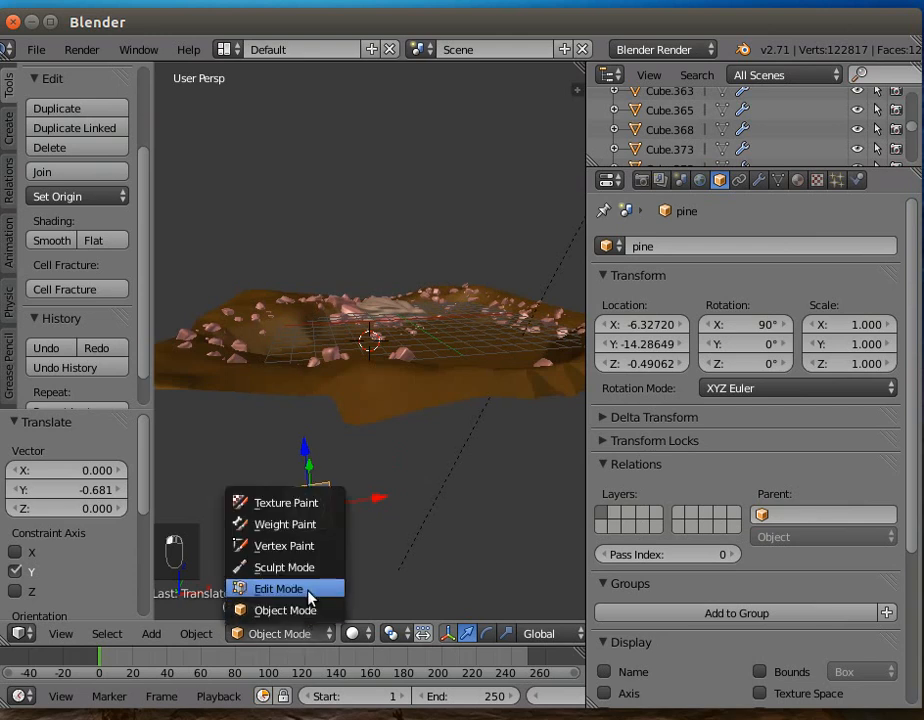
click(310, 596)
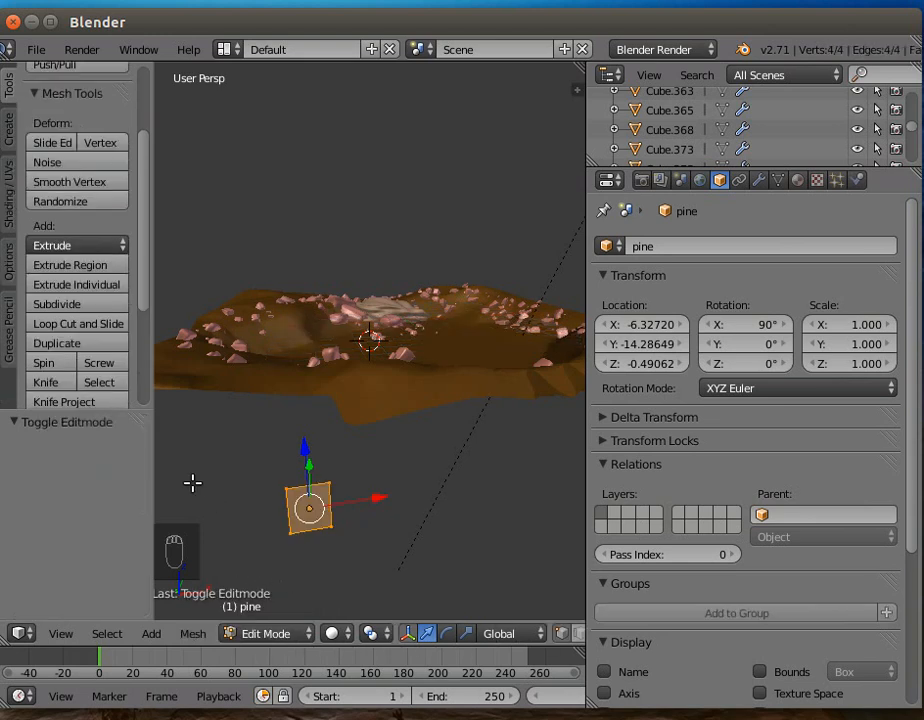
click(60, 305)
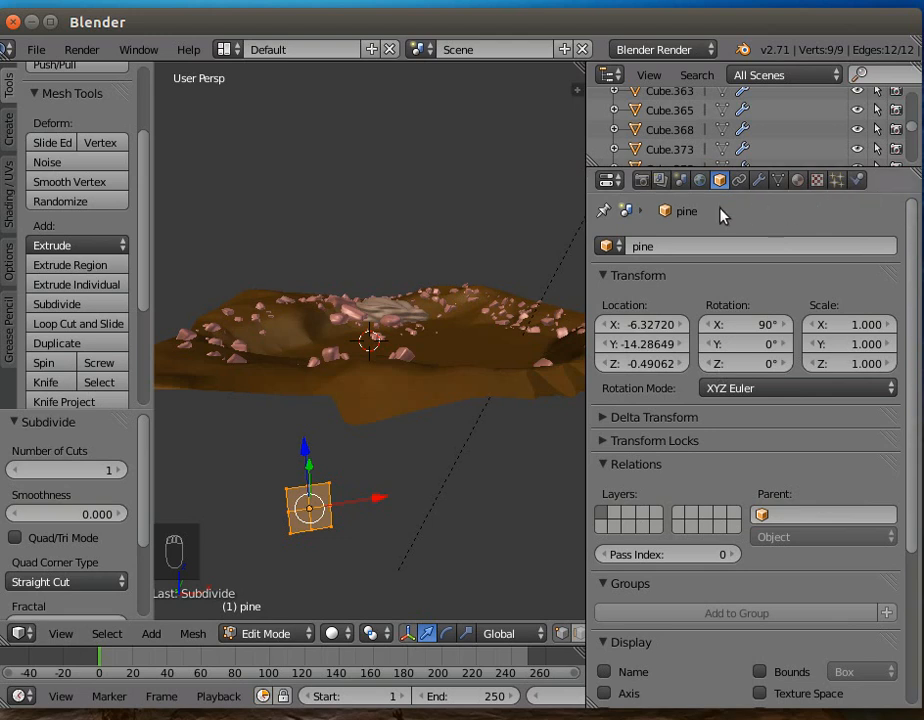
Step: Add a Displace modifier to the pine plane using the rockdis texture
click(760, 180)
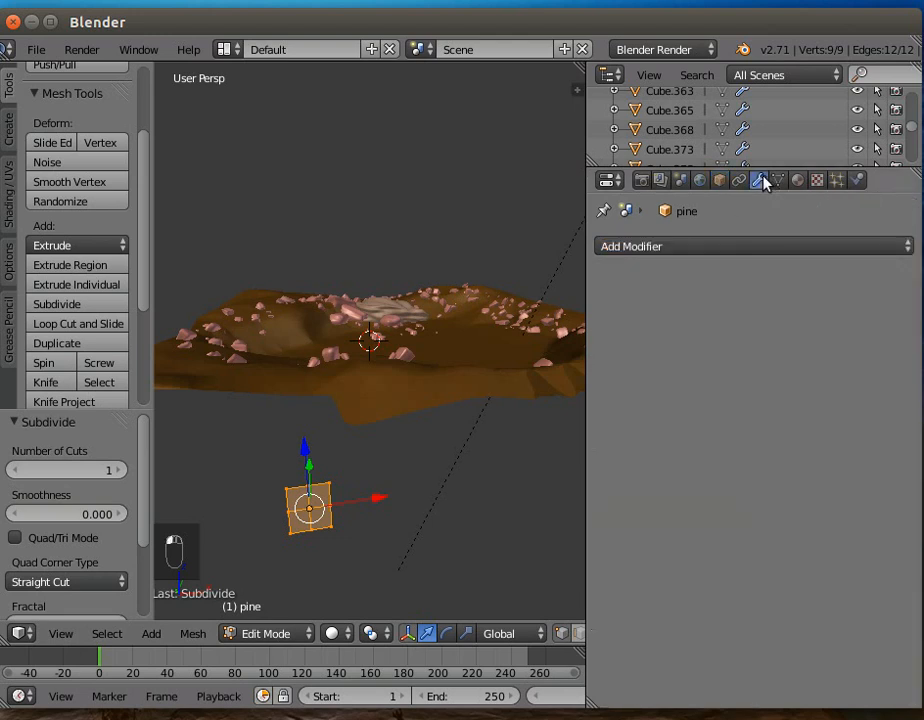
click(720, 248)
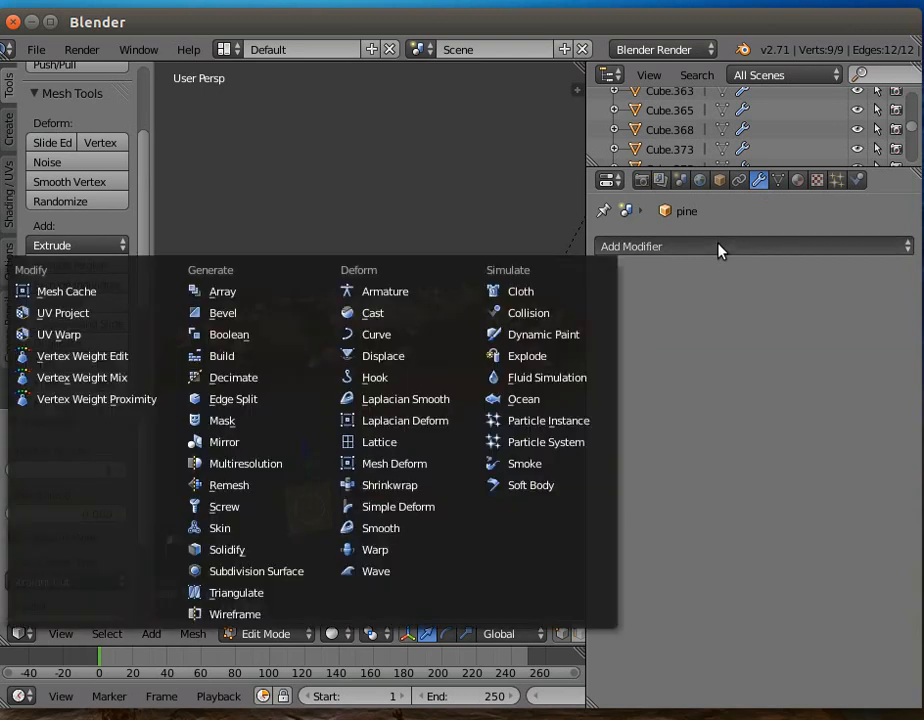
click(400, 355)
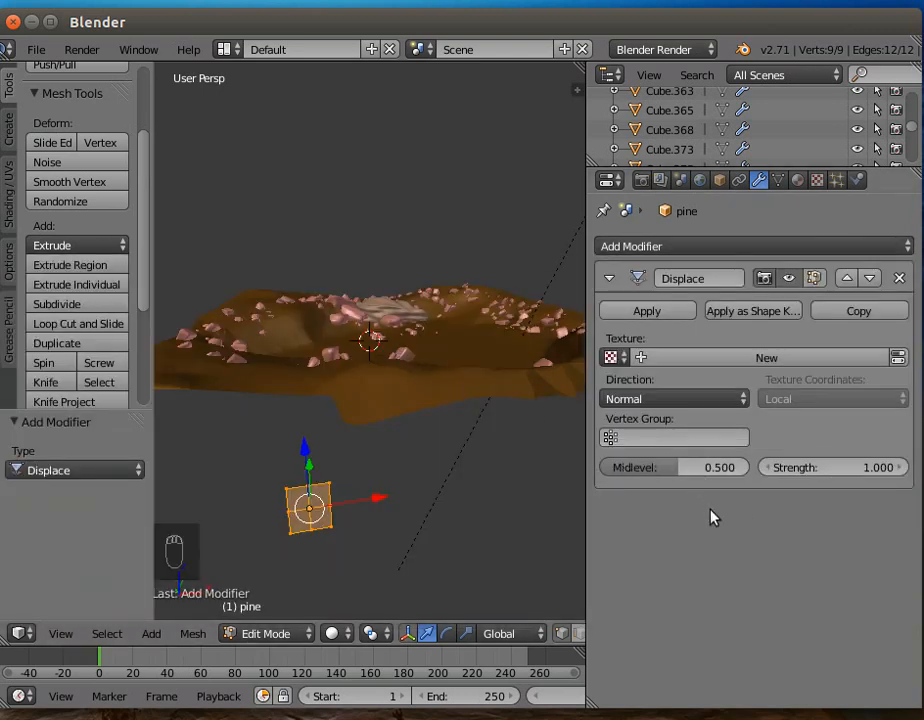
click(611, 358)
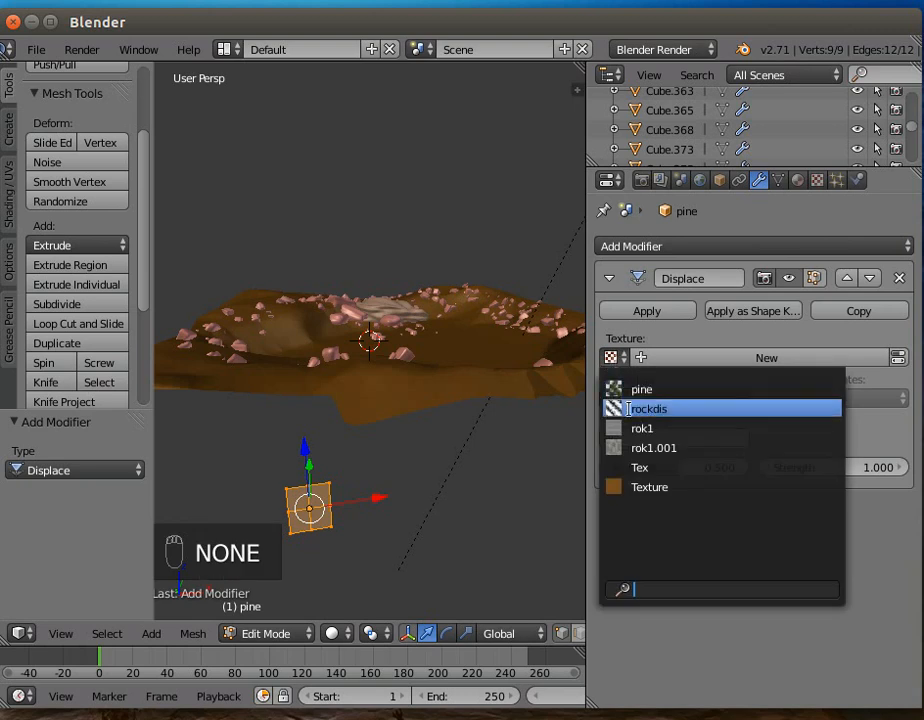
click(630, 409)
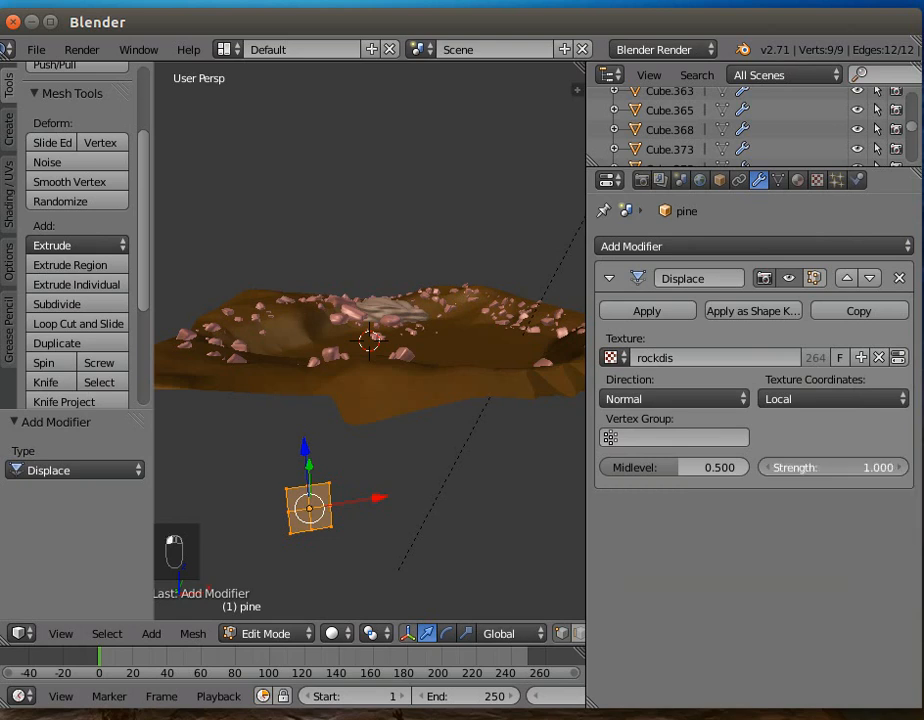
Step: Return the pine plane to Object Mode, set its Displace strength to 0.1 and shade it smooth
click(830, 467)
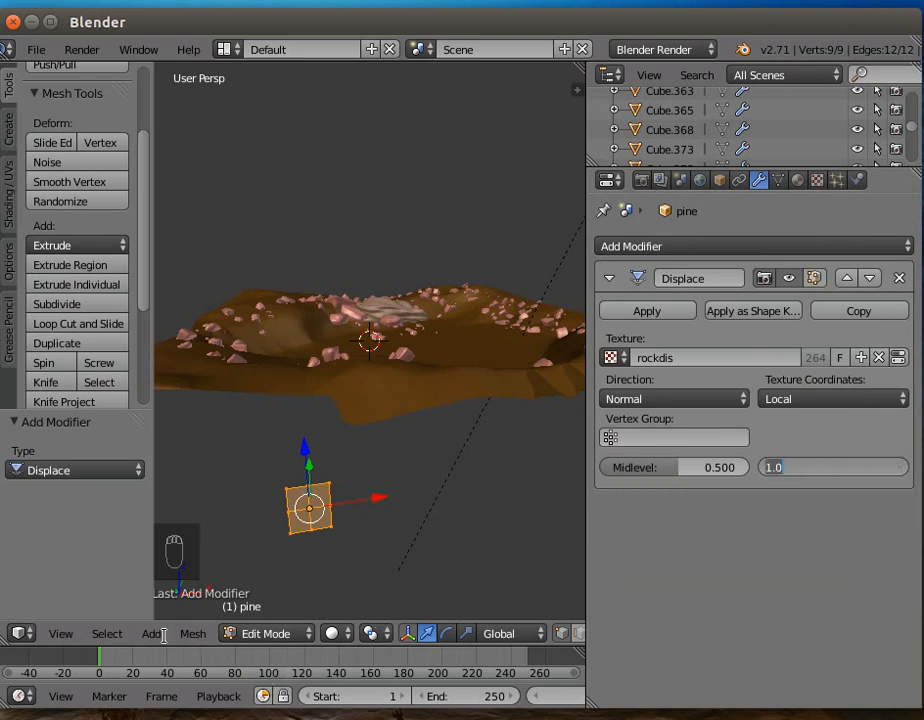
click(282, 634)
click(300, 611)
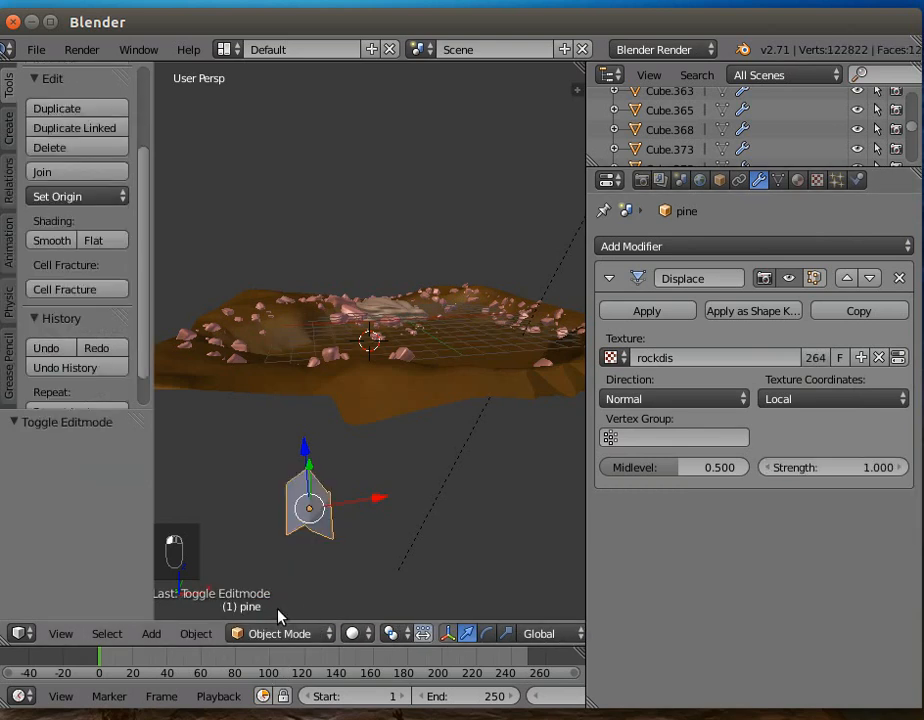
drag(830, 467, 785, 467)
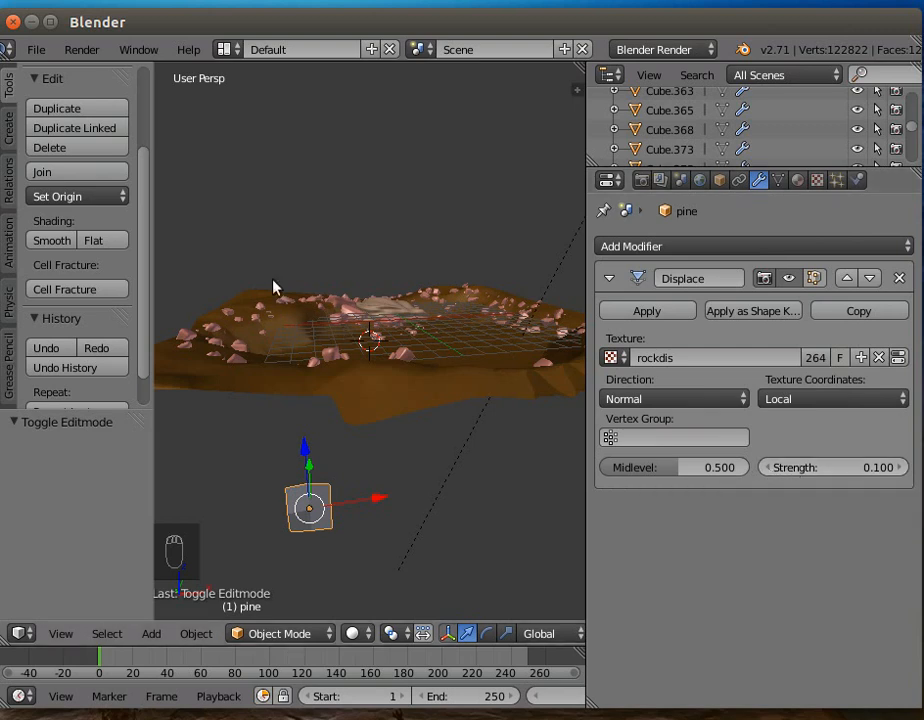
click(58, 240)
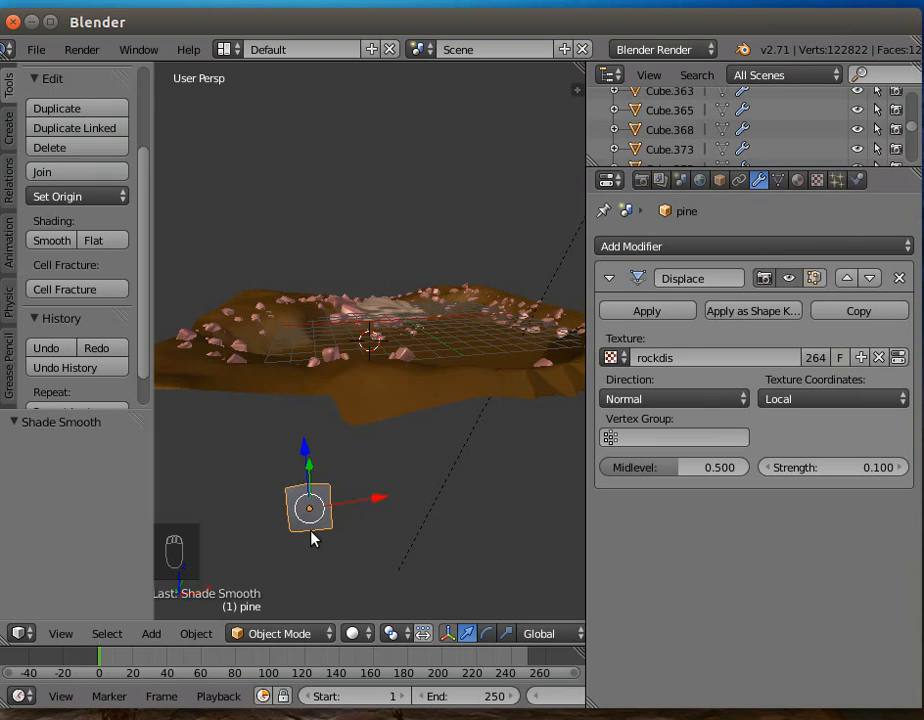
Step: Snap the 3D cursor to the pine plane's bottom-centre vertex in Edit Mode
click(280, 636)
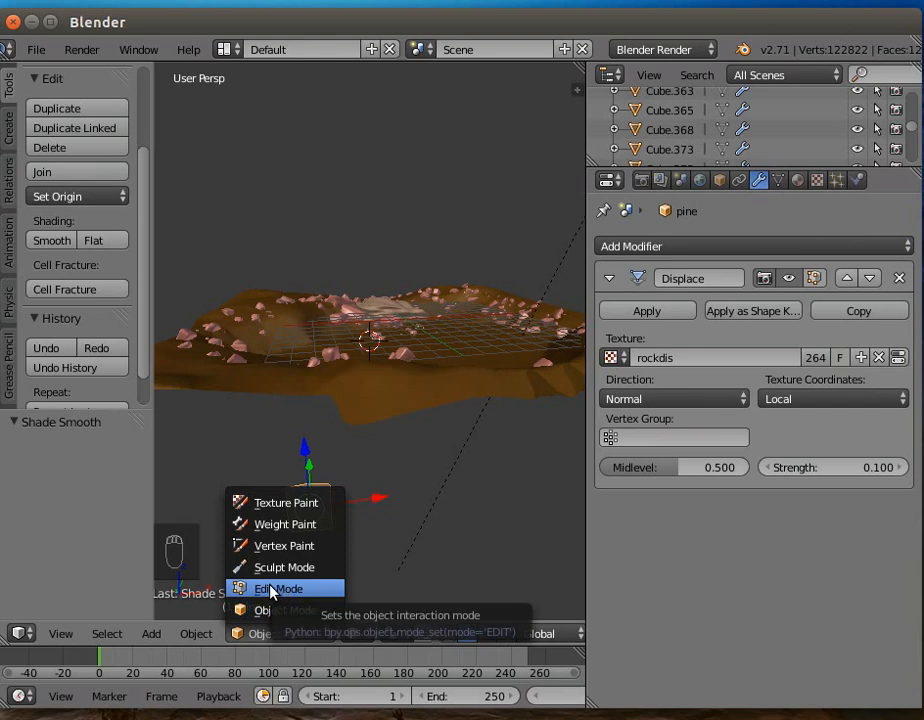
click(272, 589)
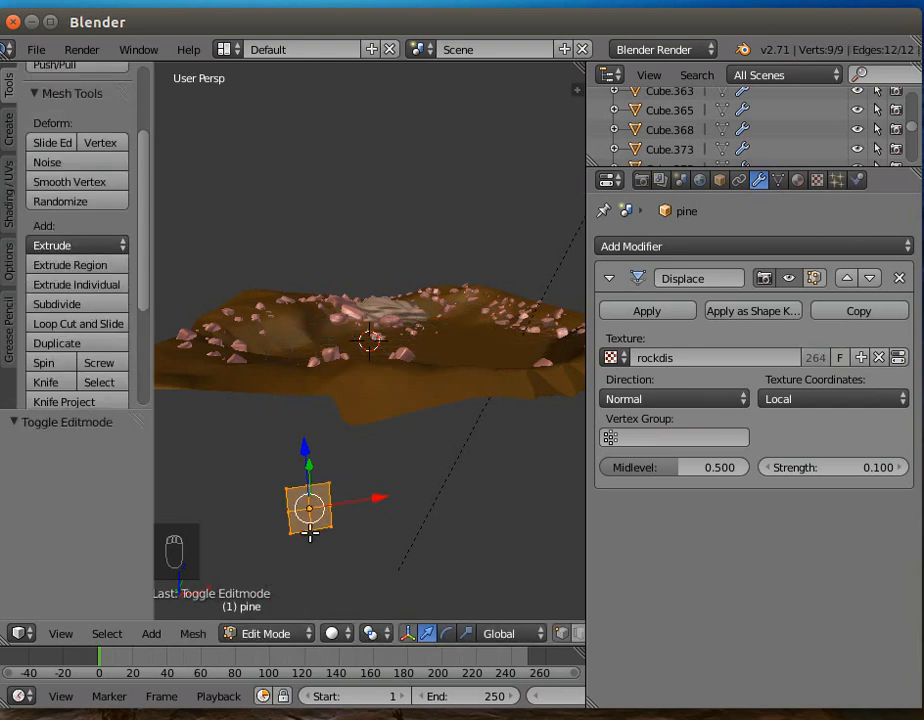
right_click(310, 530)
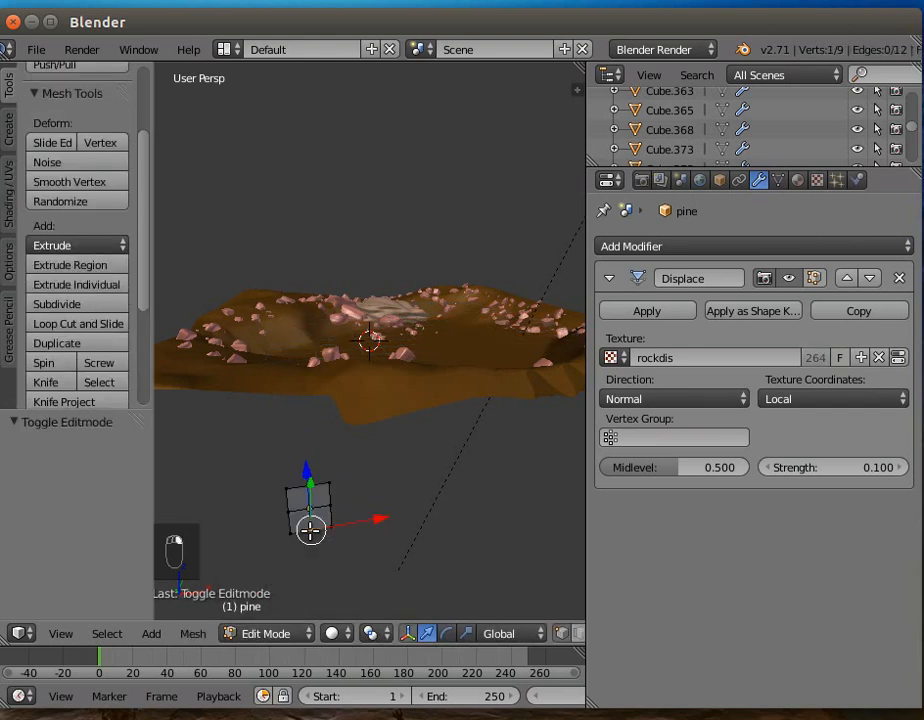
click(185, 635)
mouse_move(262, 509)
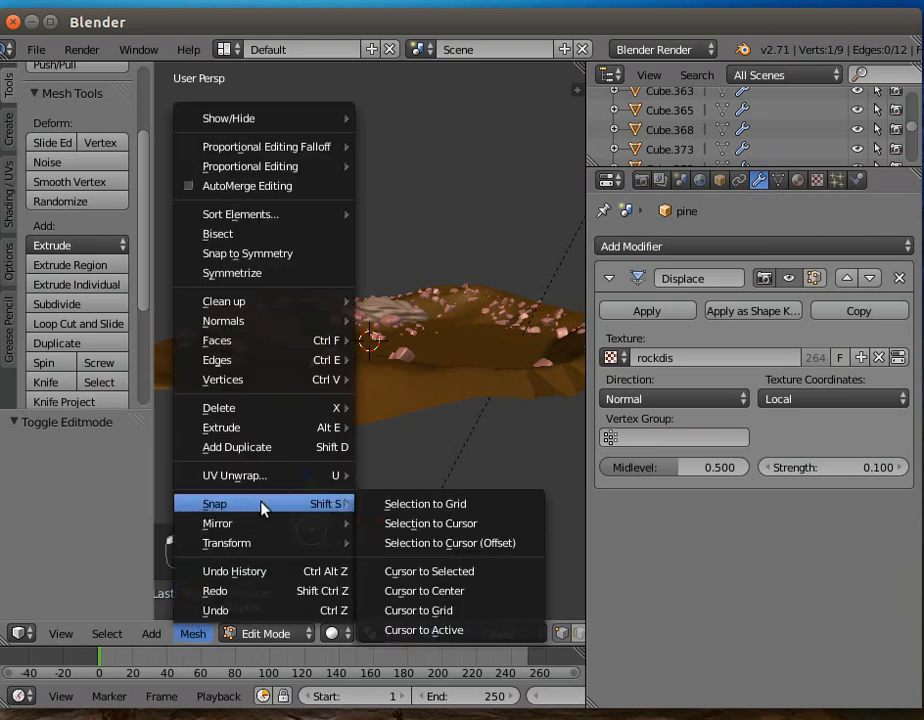
click(437, 571)
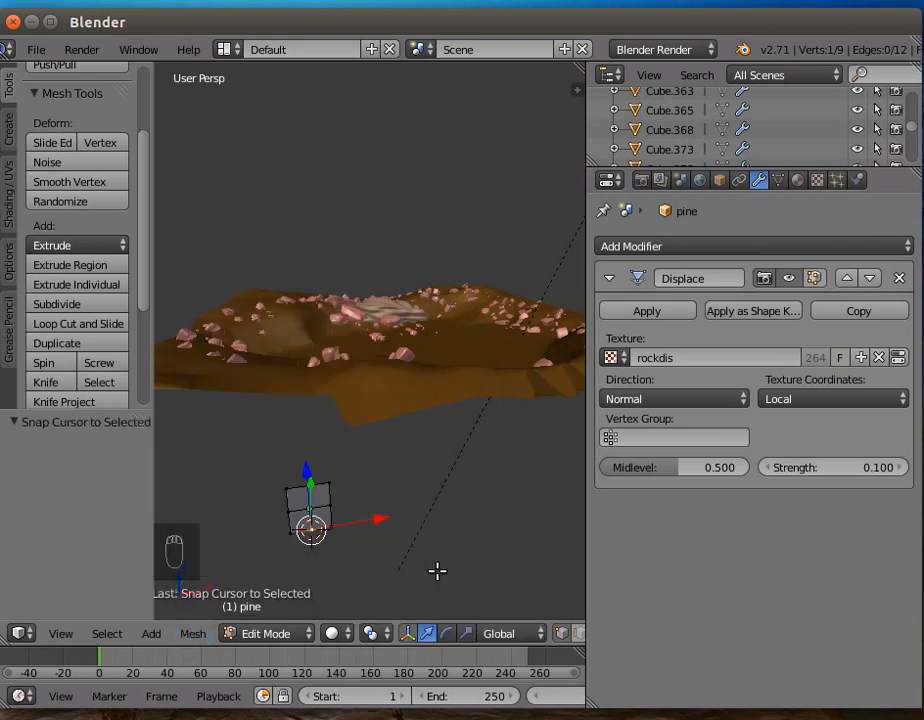
Step: Set the pine plane's origin to the 3D cursor in Object Mode
click(256, 634)
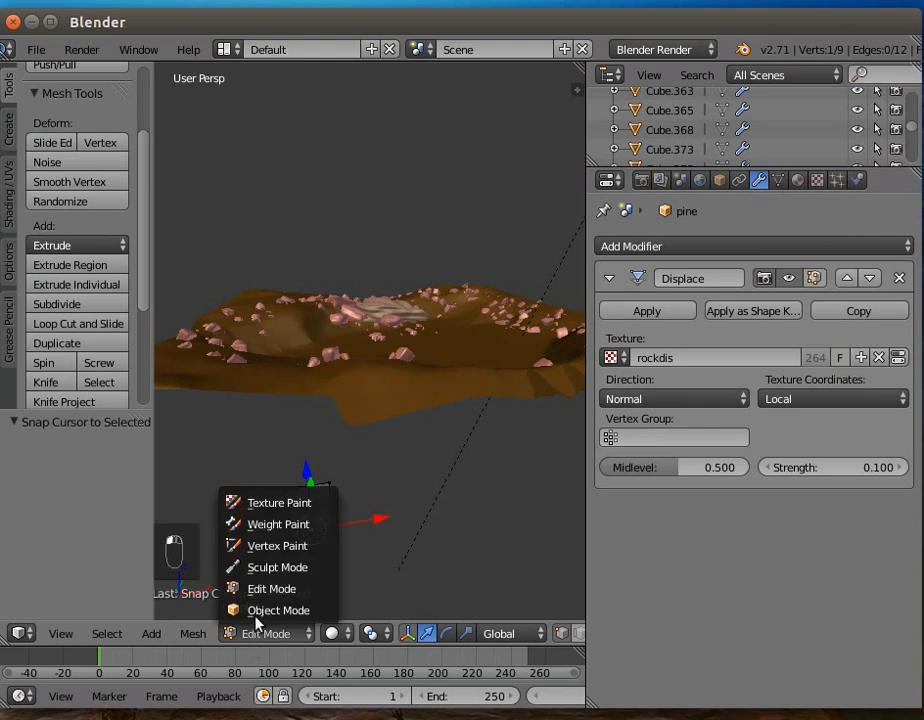
click(264, 610)
click(194, 633)
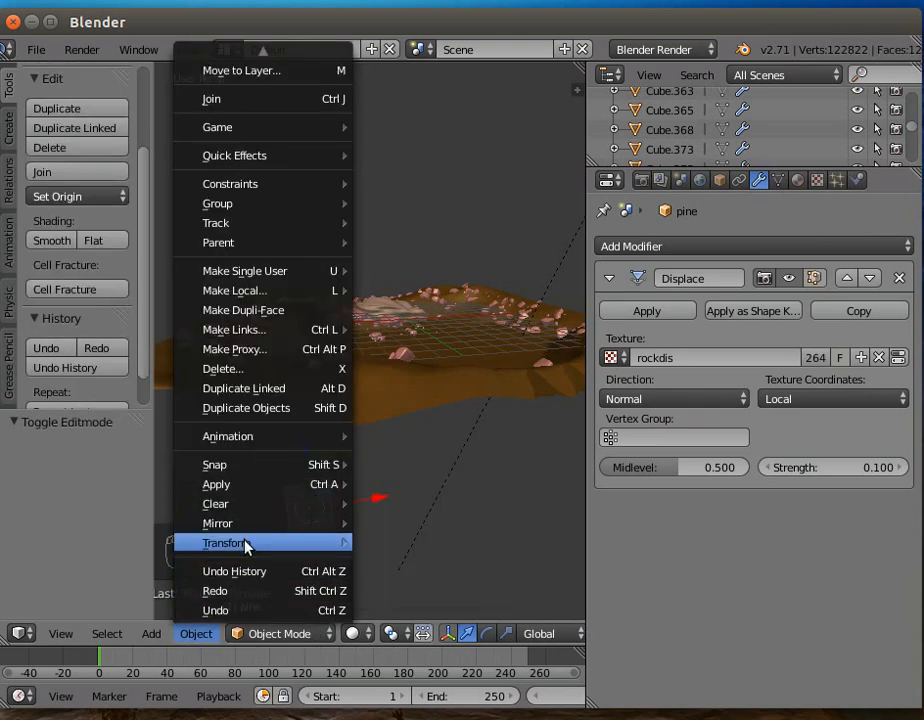
mouse_move(246, 543)
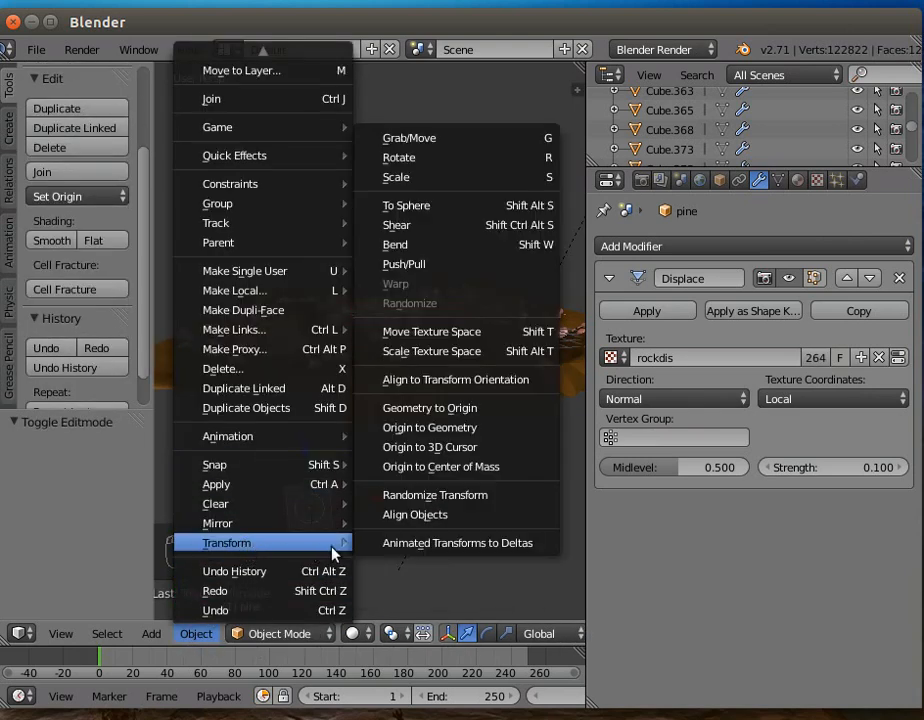
click(446, 448)
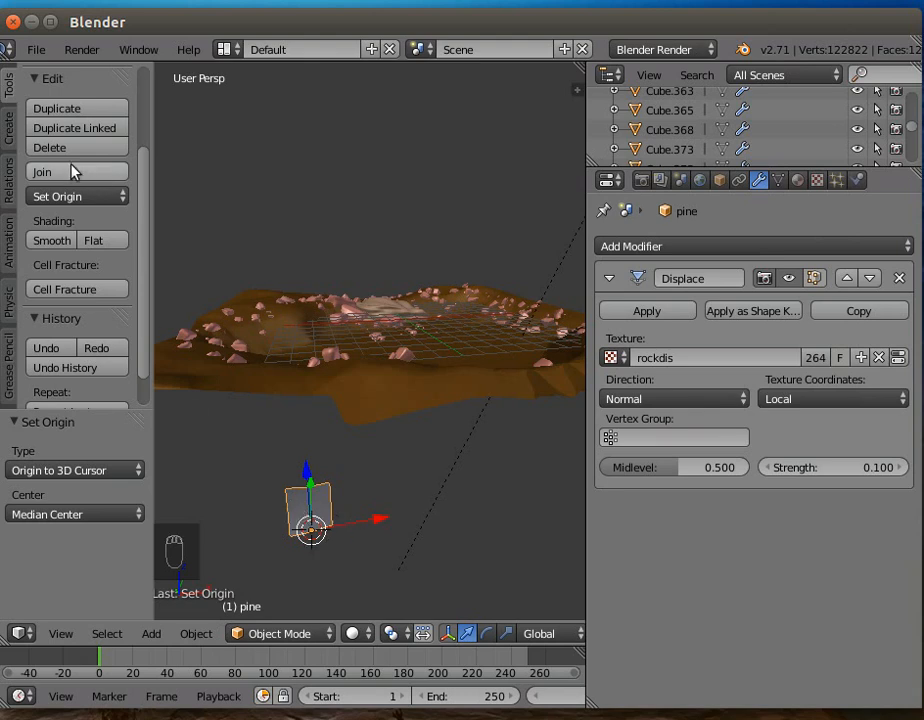
Step: Duplicate the pine plane in place and rotate the copy about -81° around Z so the two planes cross
click(64, 116)
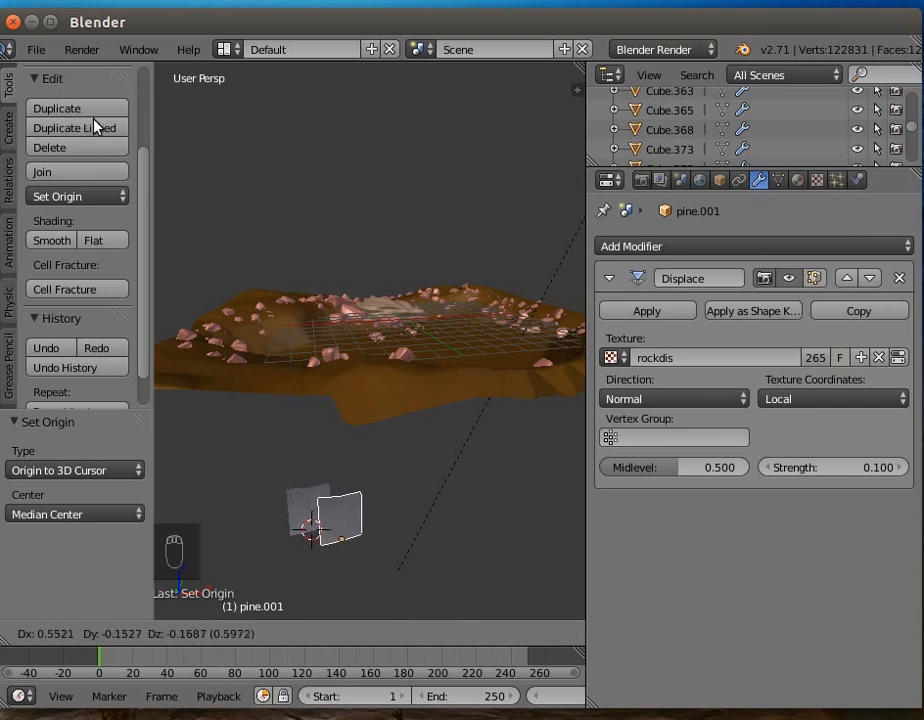
right_click(90, 124)
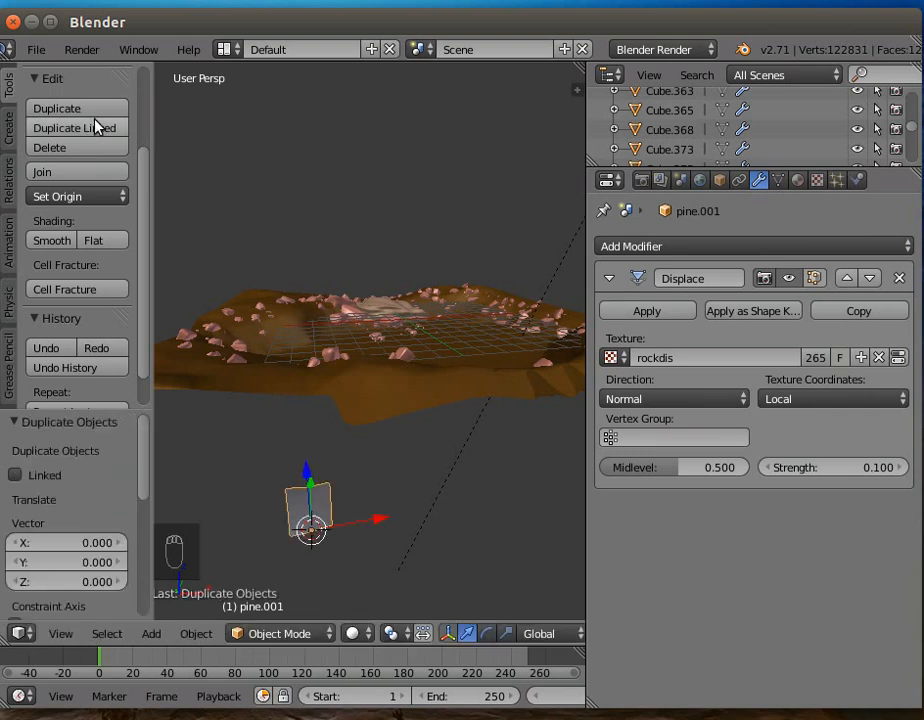
click(486, 633)
drag(375, 575, 287, 596)
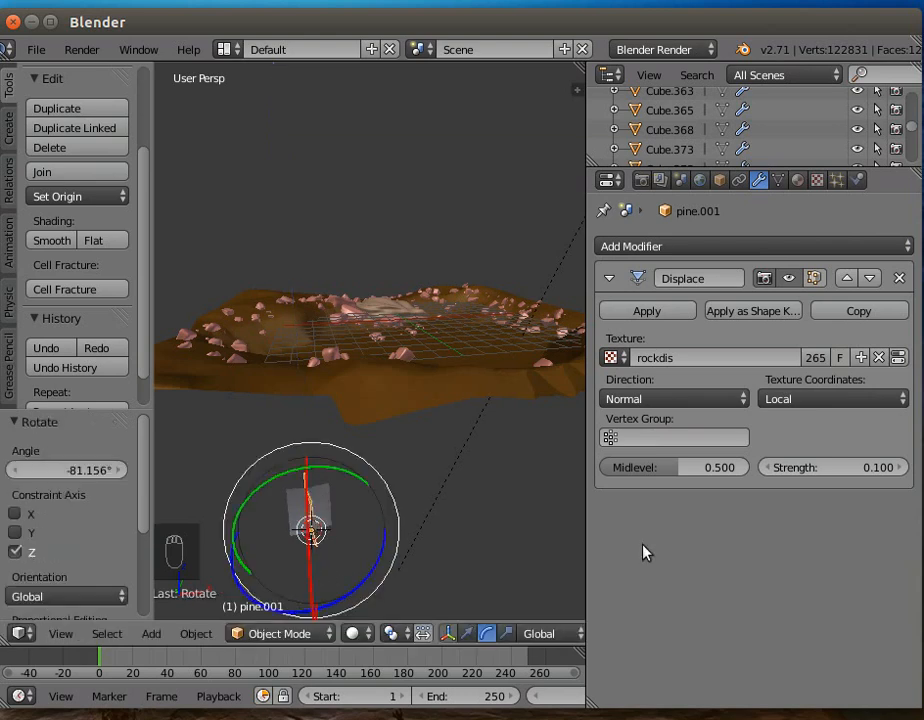
Step: Set the Displace texture coordinates to Global on both the rotated pine copy and the original pine plane
click(891, 399)
click(818, 358)
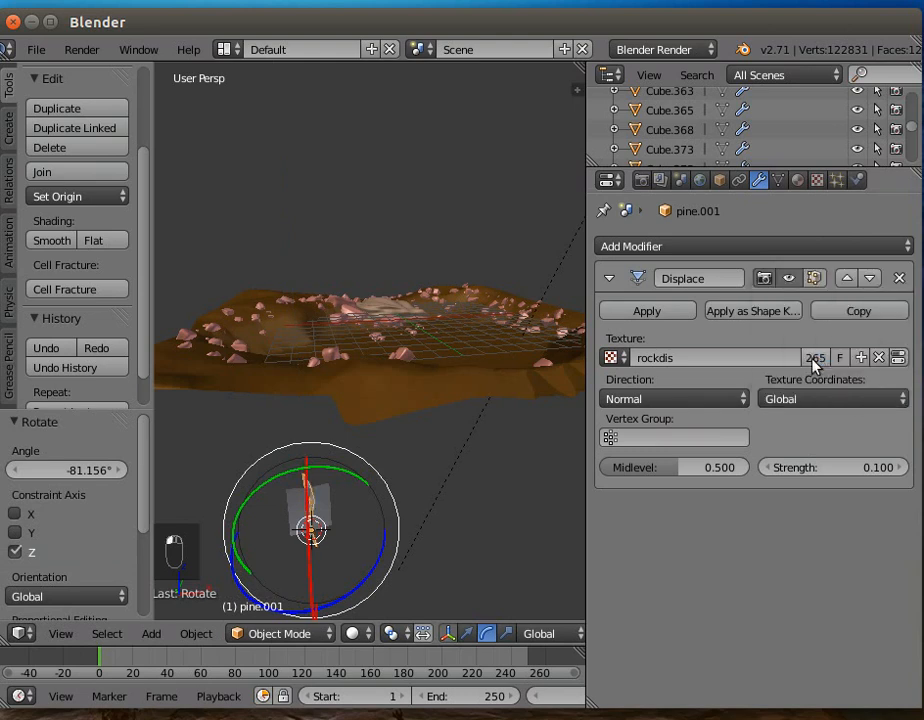
right_click(333, 513)
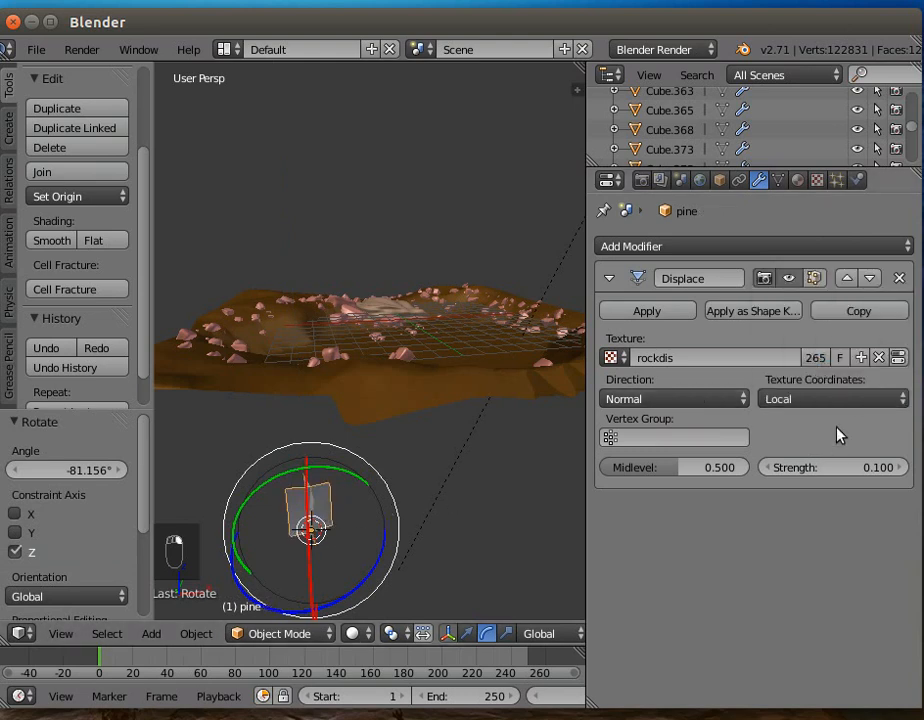
click(837, 399)
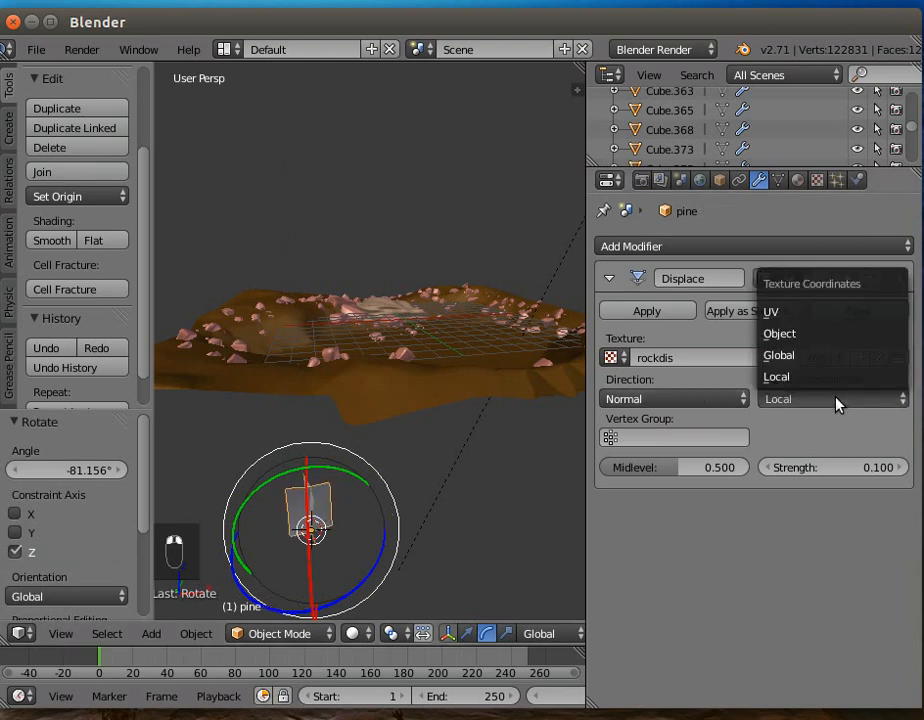
click(806, 352)
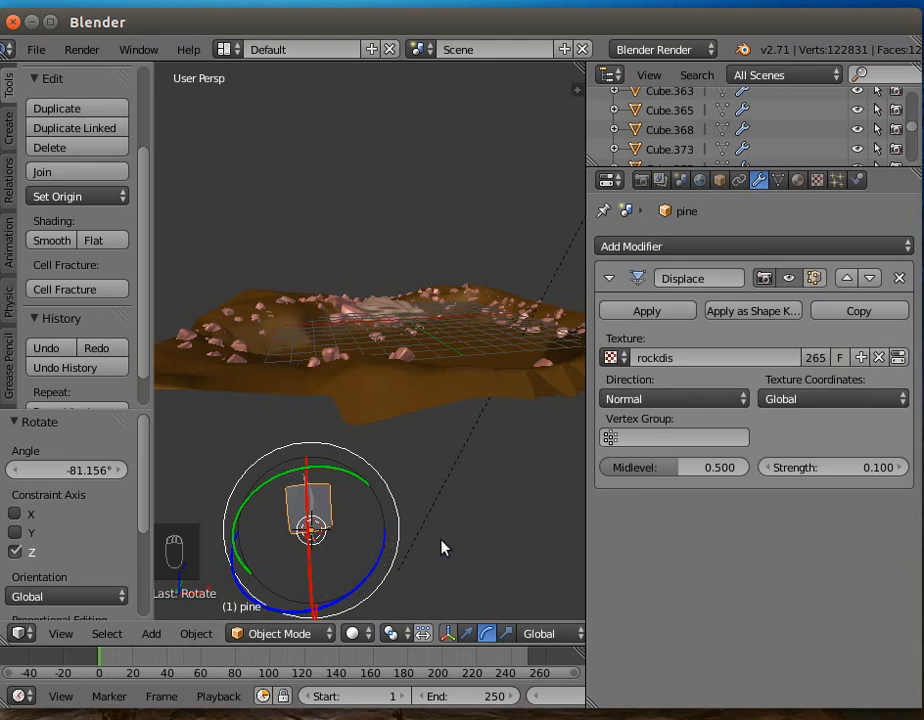
Step: Select the terrain plane and switch it to Weight Paint mode
right_click(420, 383)
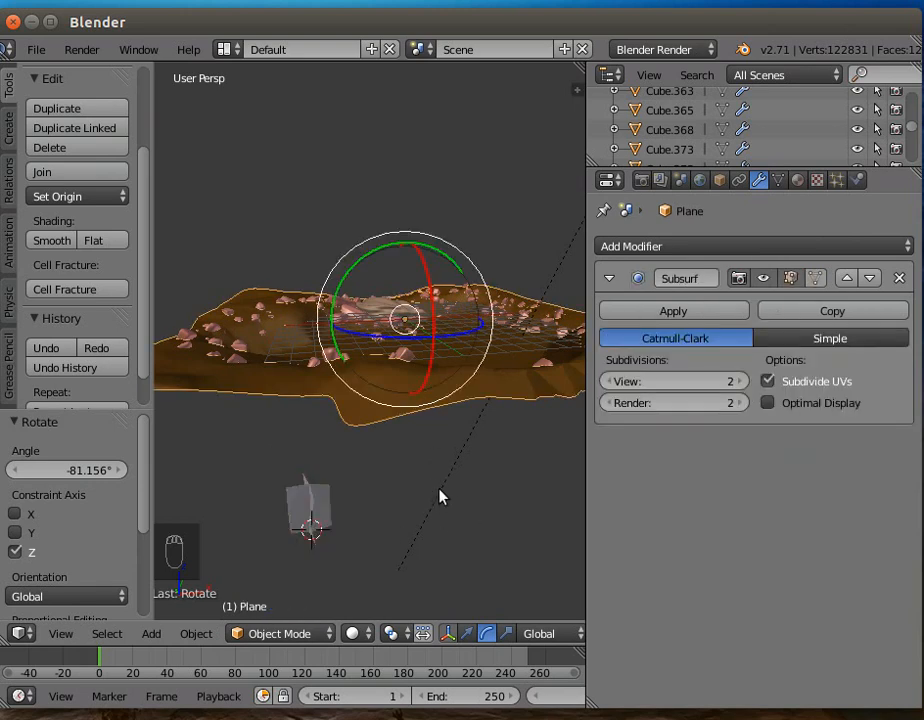
middle_drag(441, 497, 436, 524)
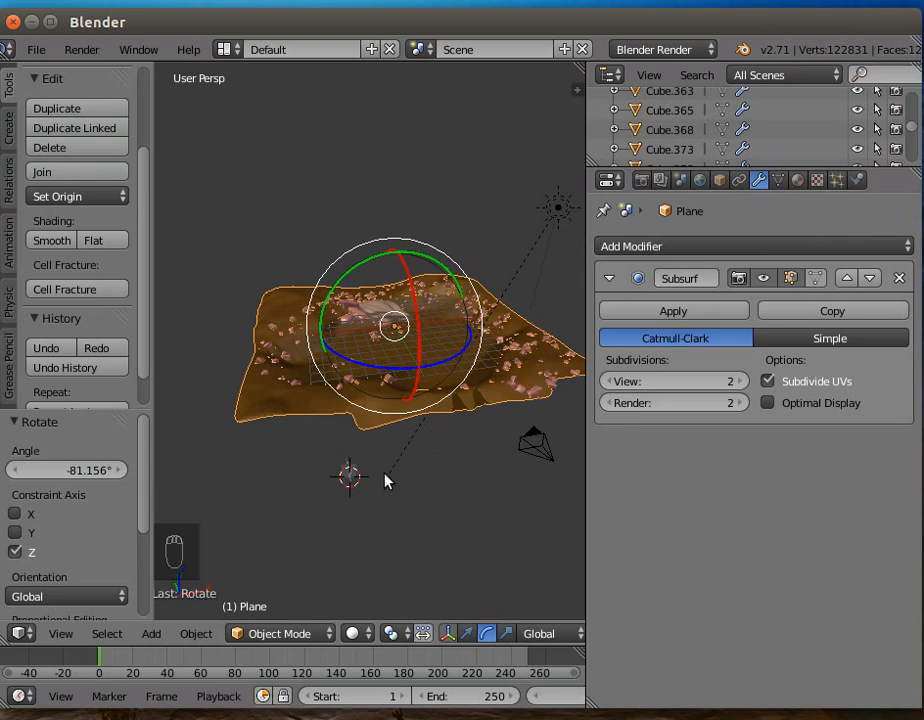
click(284, 636)
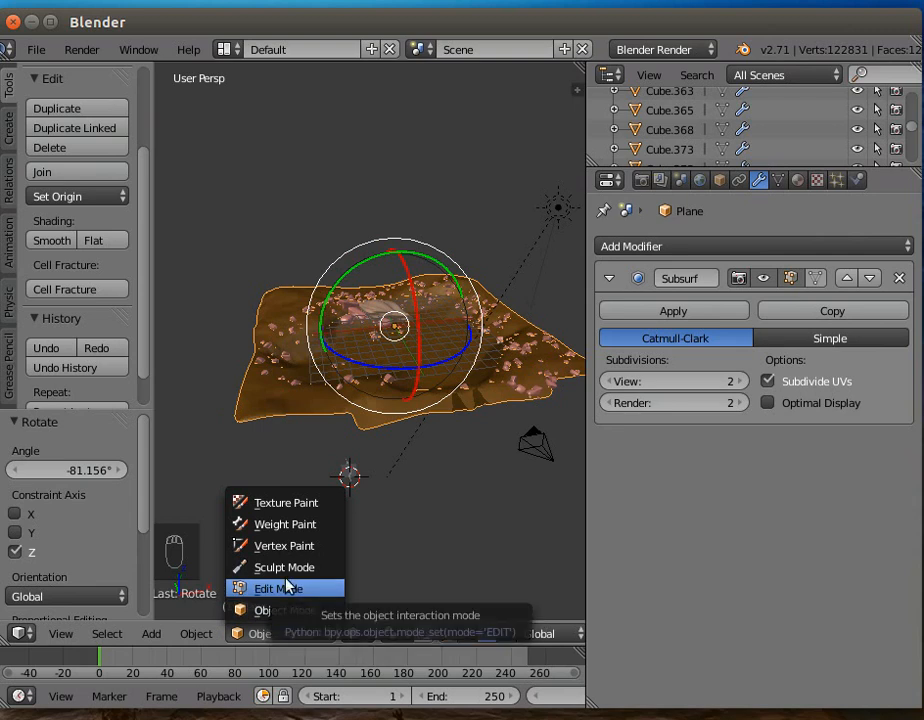
click(299, 524)
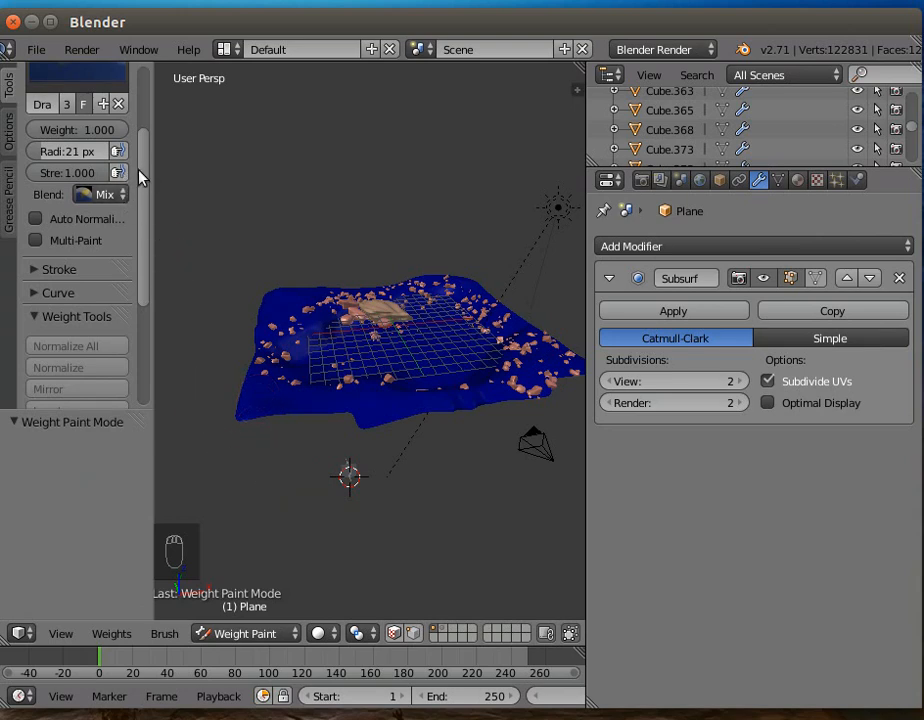
Step: Choose the Add weight brush and set its strength to about 0.661 and its radius to 52 px
scroll(140, 165, up, 3)
click(53, 186)
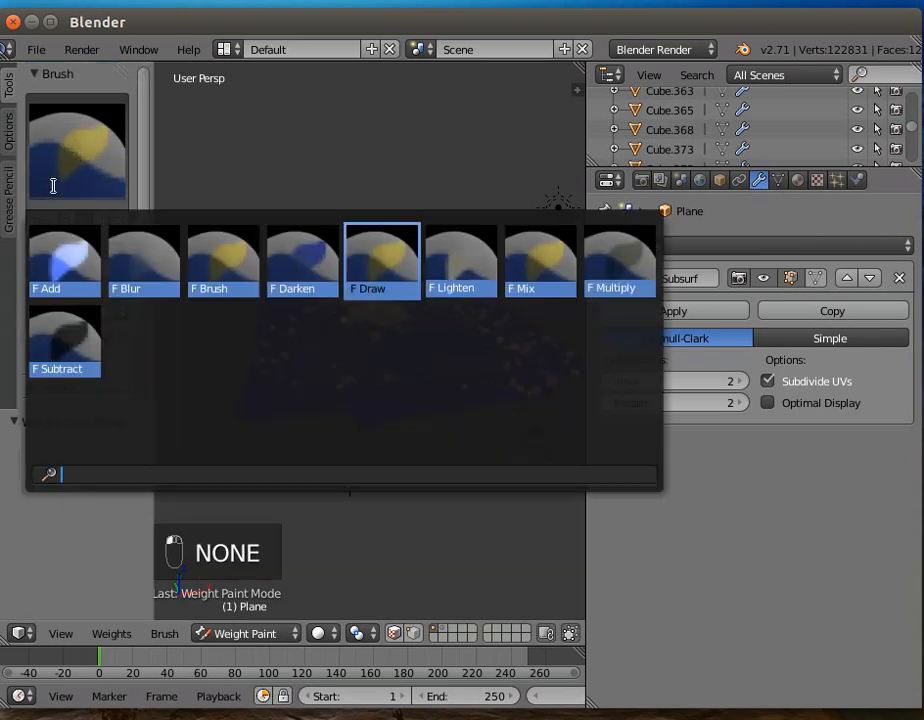
click(58, 258)
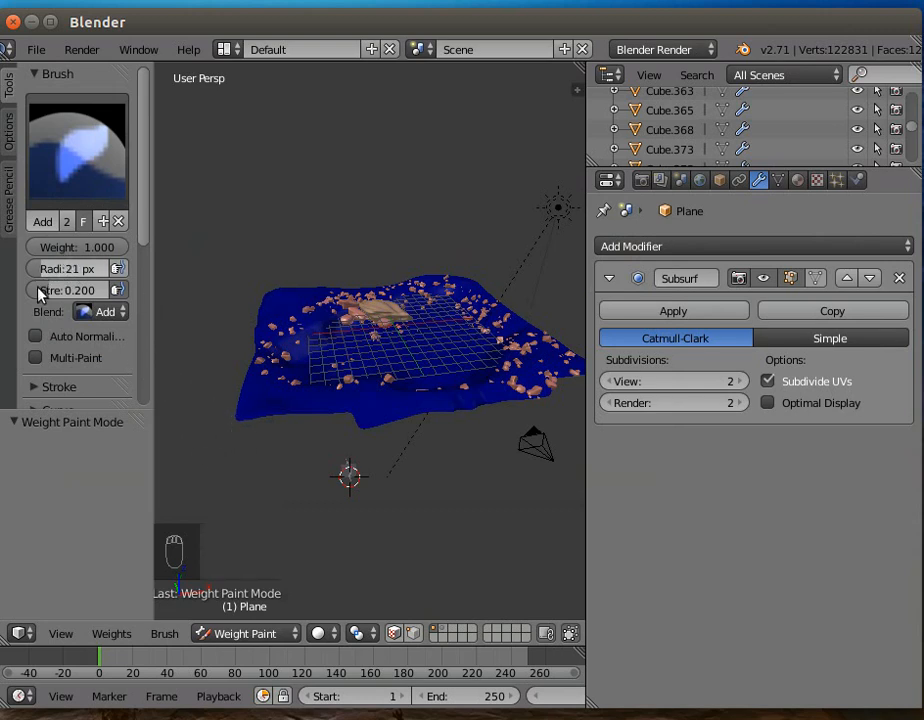
drag(70, 290, 112, 290)
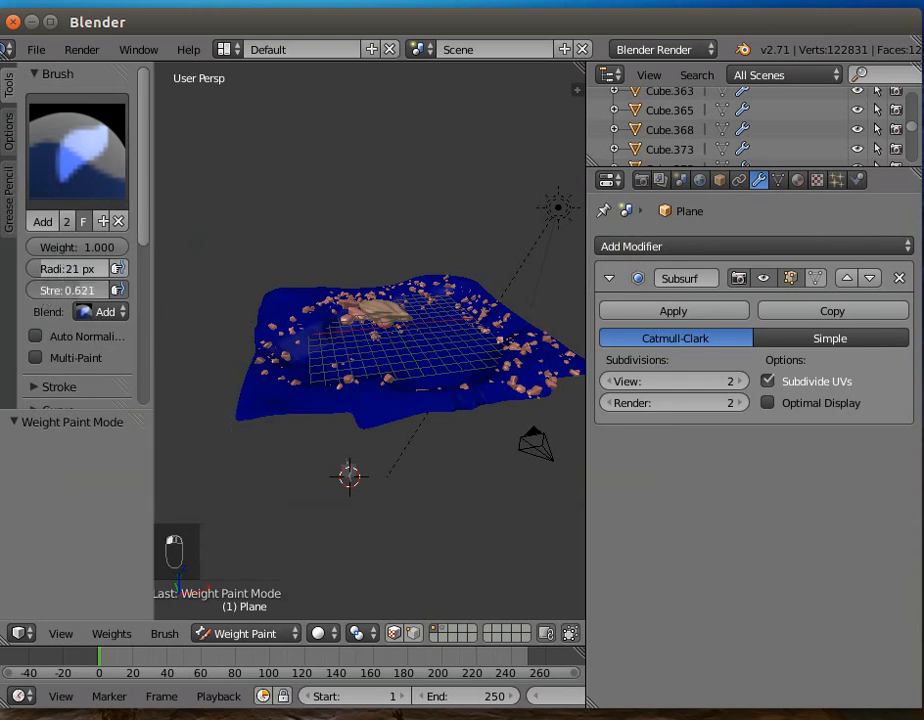
drag(35, 268, 61, 268)
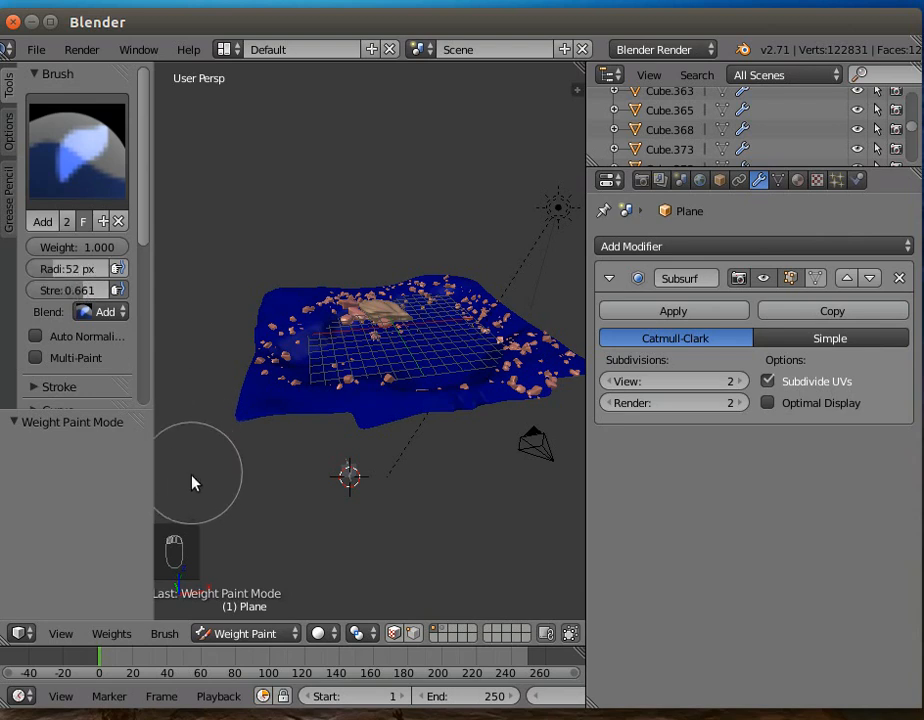
Step: Paint weight along the terrain's outer edges and most heavily on its corners, leaving the central basin unpainted, and return to Object Mode
mouse_move(198, 489)
middle_down()
mouse_move(222, 537)
mouse_move(256, 547)
middle_up()
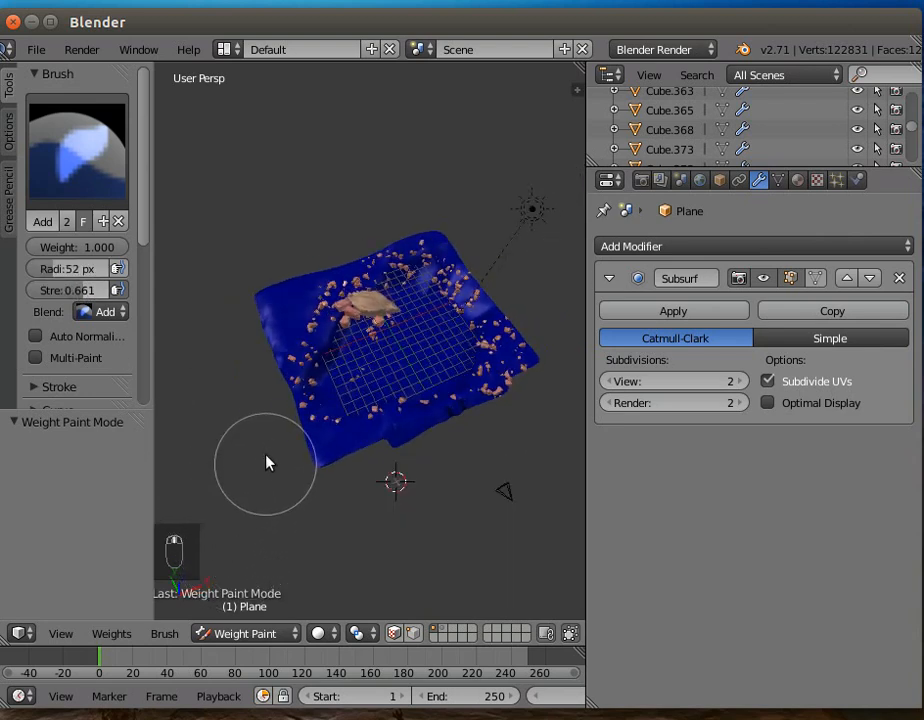
mouse_move(289, 457)
mouse_down()
mouse_move(361, 470)
mouse_move(274, 428)
mouse_move(264, 353)
mouse_move(278, 282)
mouse_move(318, 260)
mouse_move(305, 303)
mouse_move(256, 322)
mouse_move(348, 240)
mouse_move(398, 212)
mouse_move(437, 219)
mouse_move(578, 300)
mouse_move(549, 310)
mouse_move(527, 415)
mouse_move(501, 423)
mouse_up()
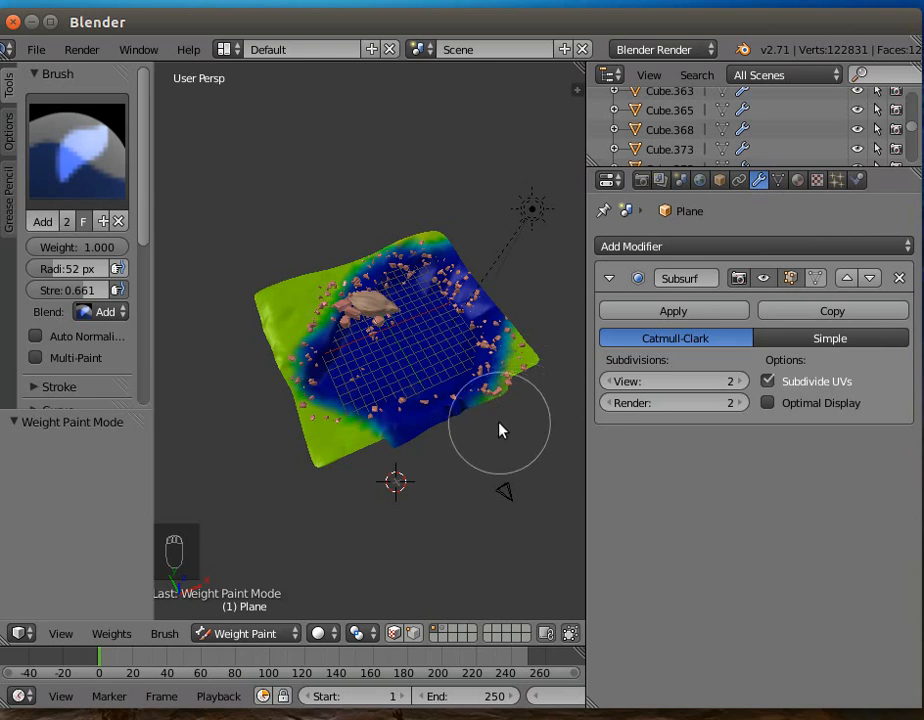
mouse_move(535, 355)
mouse_down()
mouse_move(516, 324)
mouse_move(524, 313)
mouse_up()
mouse_move(270, 295)
mouse_down()
mouse_move(299, 278)
mouse_move(310, 290)
mouse_up()
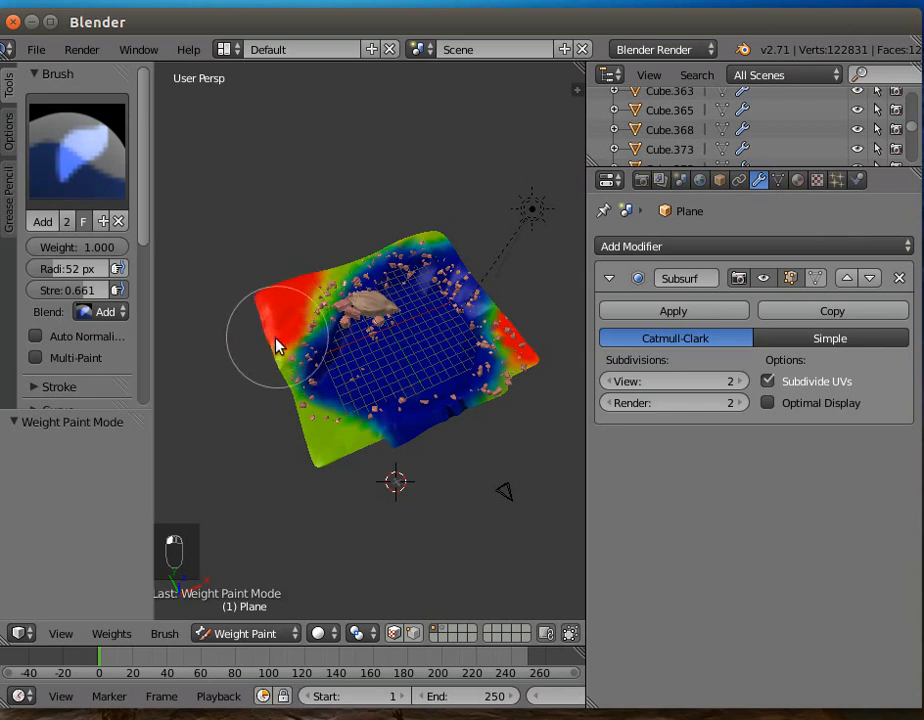
mouse_move(306, 447)
mouse_down()
mouse_move(313, 474)
mouse_move(350, 470)
mouse_up()
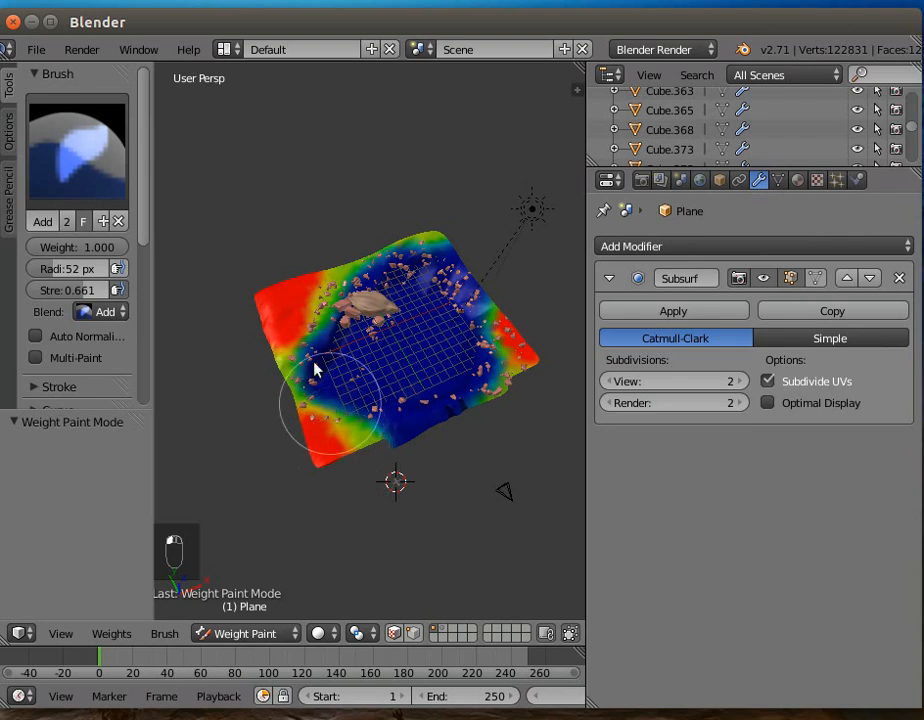
click(435, 234)
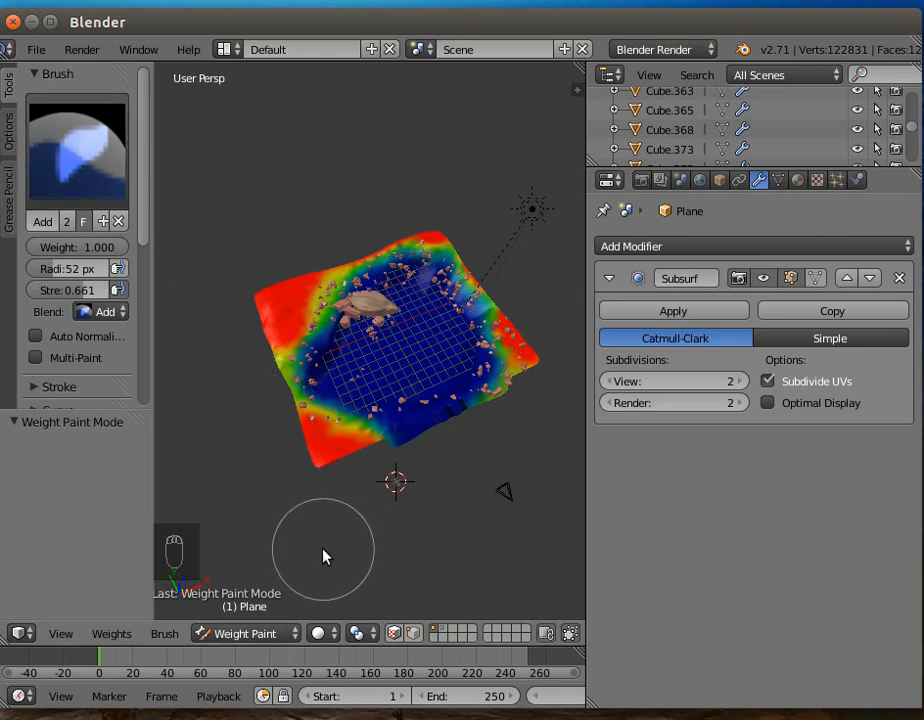
click(242, 633)
click(248, 610)
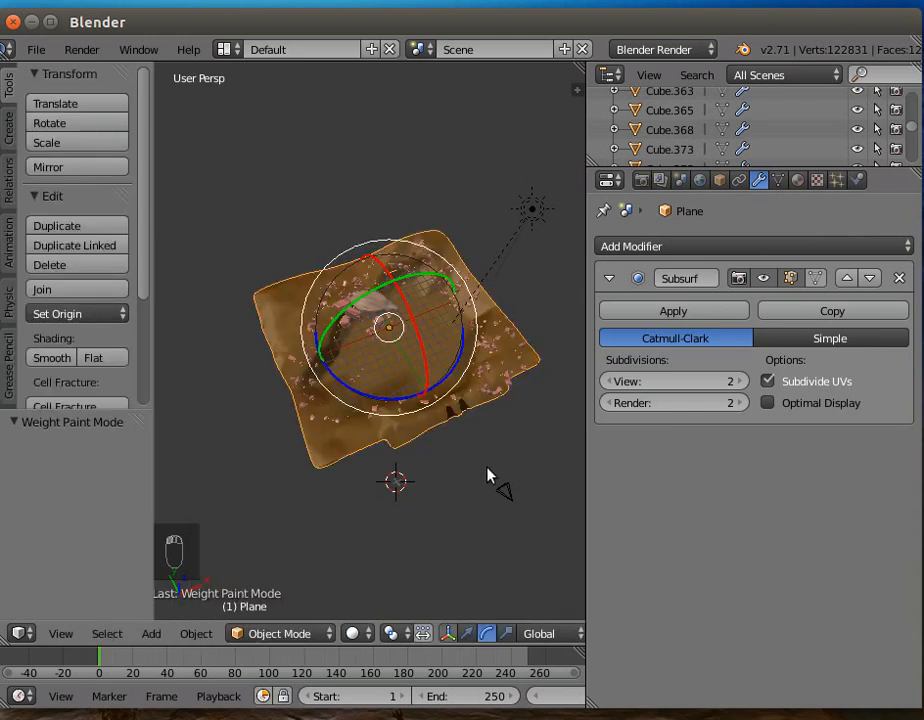
Step: Rename the terrain's painted vertex group to treedense
click(836, 180)
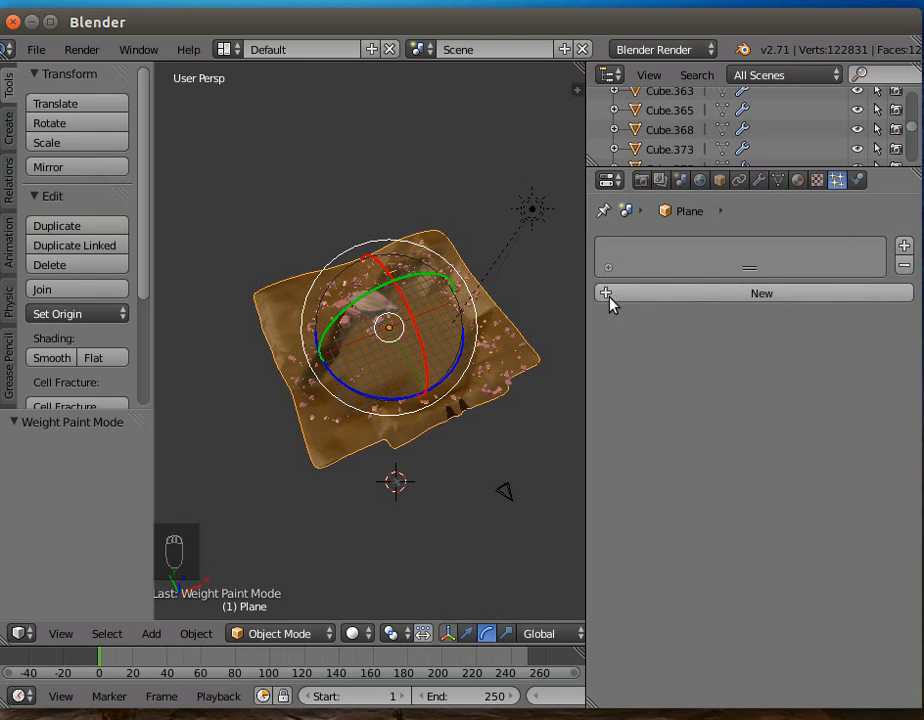
click(779, 181)
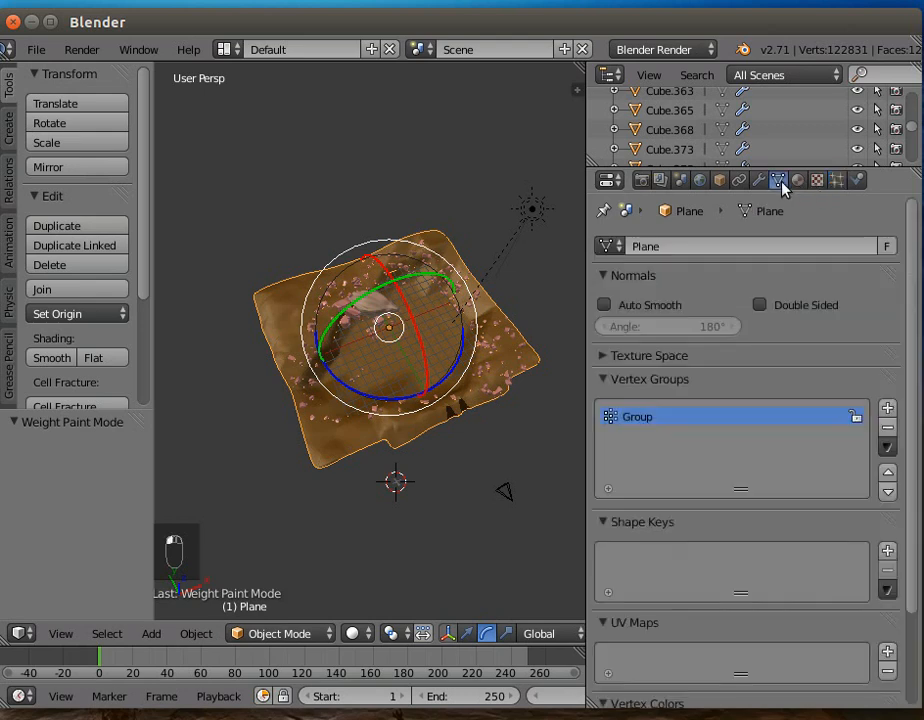
right_click(632, 424)
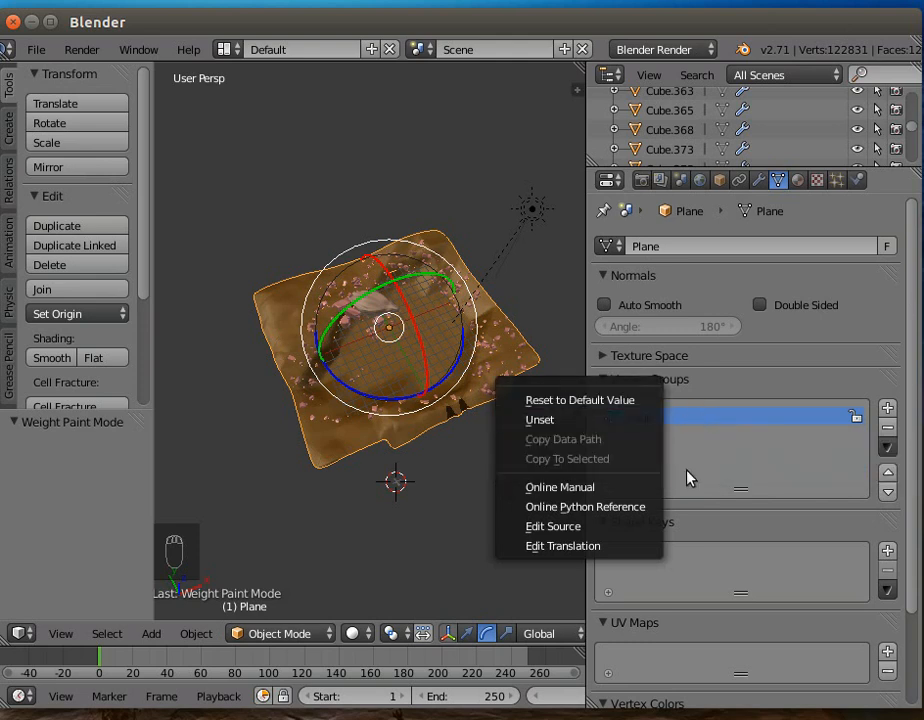
right_click(612, 419)
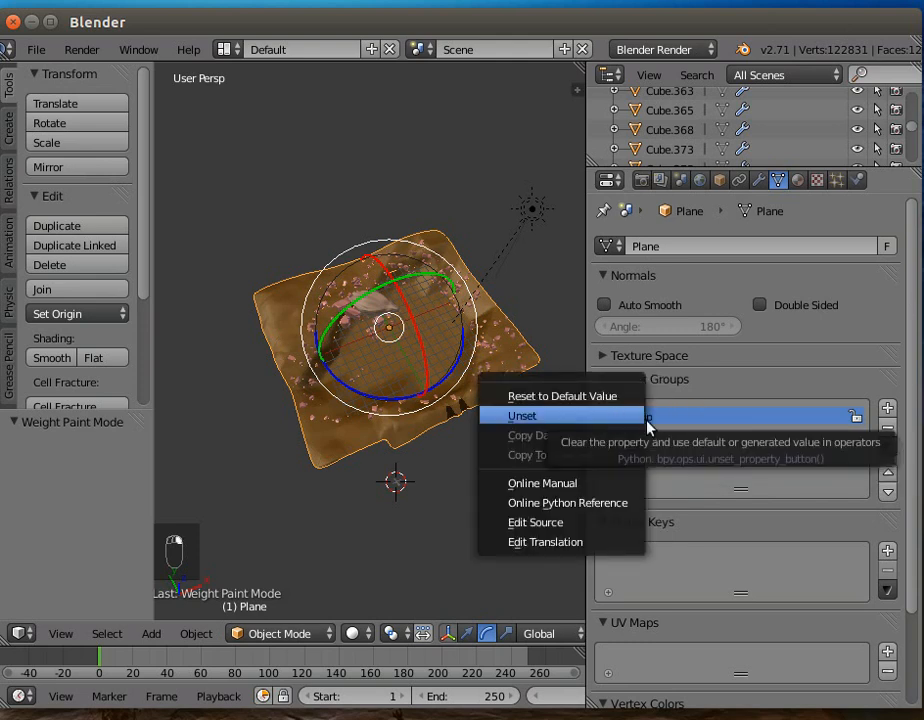
double_click(640, 418)
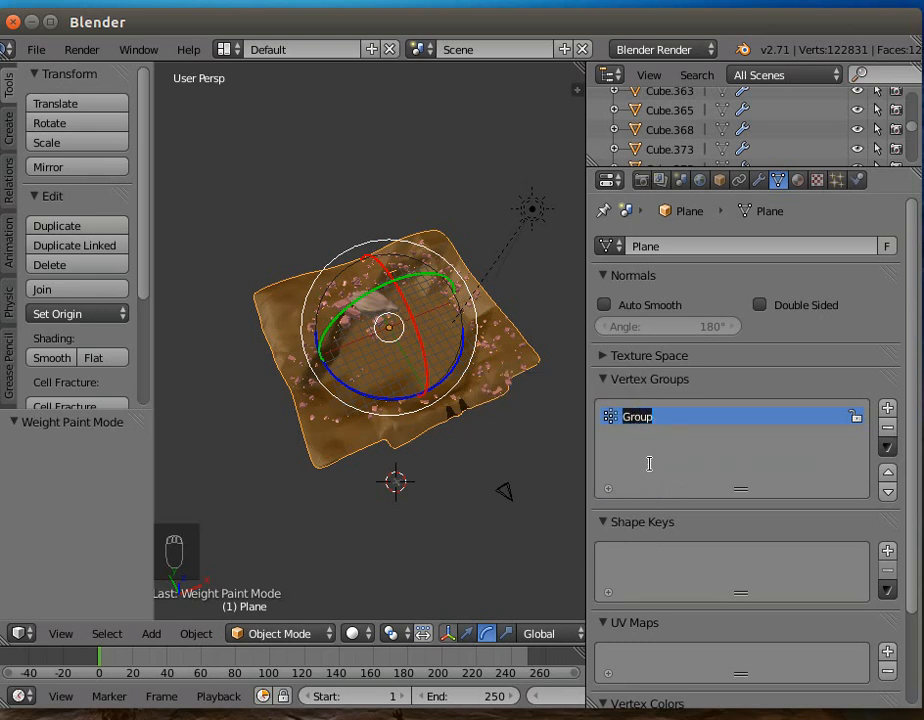
text(treedense)
key(Return)
Step: Add a particle system to the terrain plane, emitting from faces with Random distribution
click(836, 181)
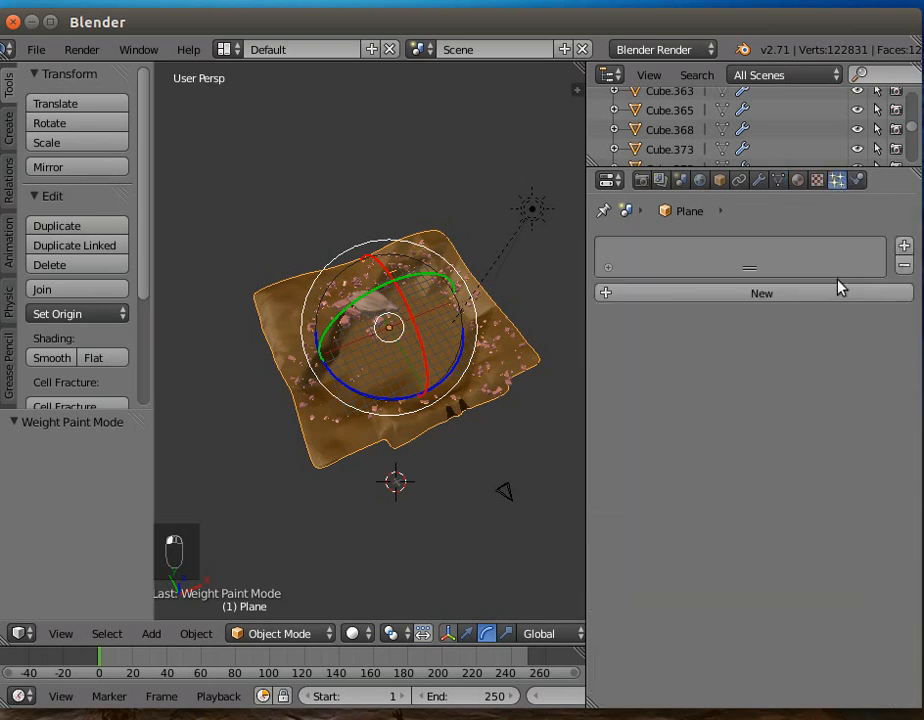
click(800, 294)
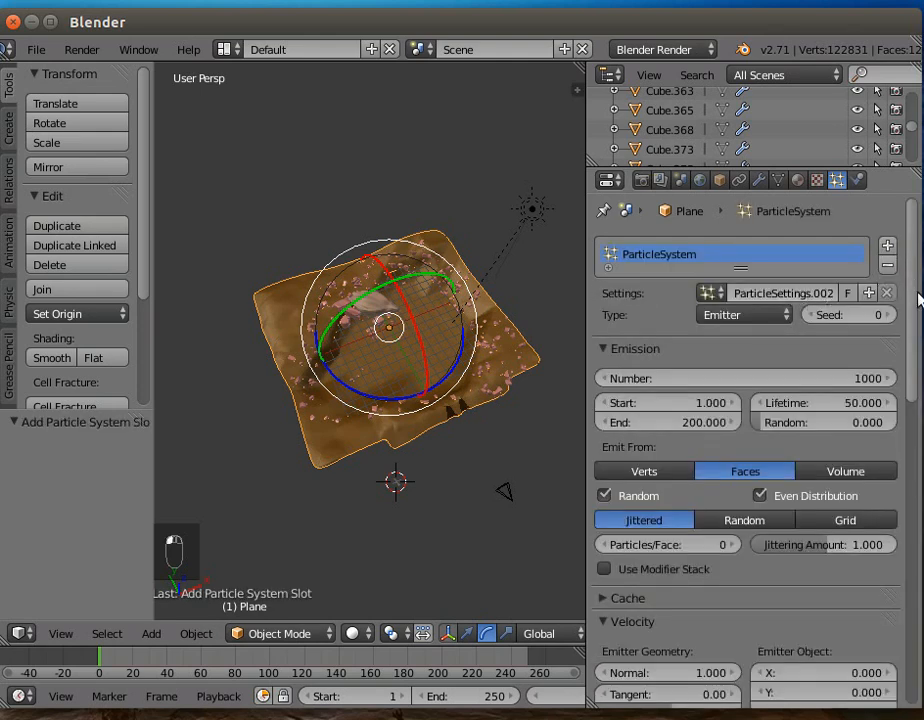
scroll(917, 295, down, 2)
scroll(918, 292, up, 1)
scroll(918, 292, up, 1)
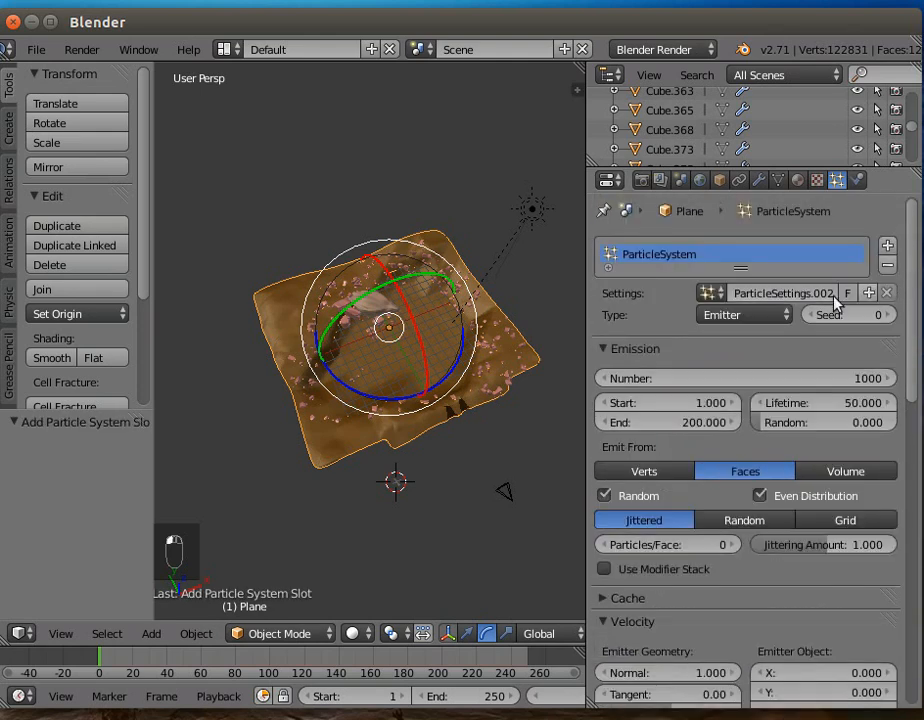
click(662, 473)
click(712, 470)
click(722, 527)
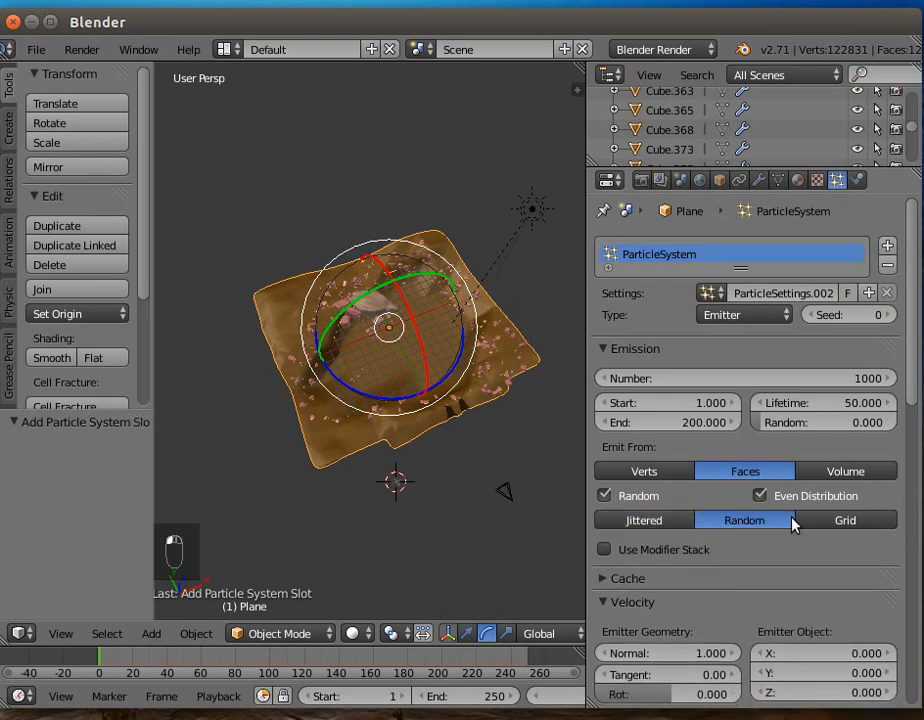
Step: Set the particles' normal velocity to 0 and enable rotation with orientation random 0.177, phase 0.043 and phase random 0.113
scroll(805, 560, down, 2)
scroll(705, 520, down, 5)
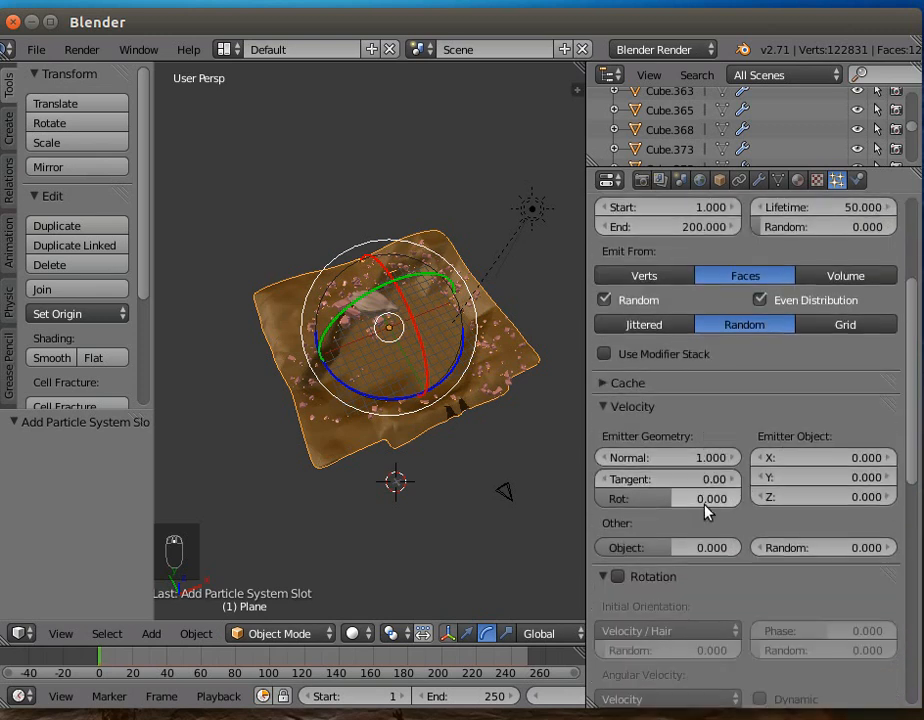
scroll(705, 512, down, 1)
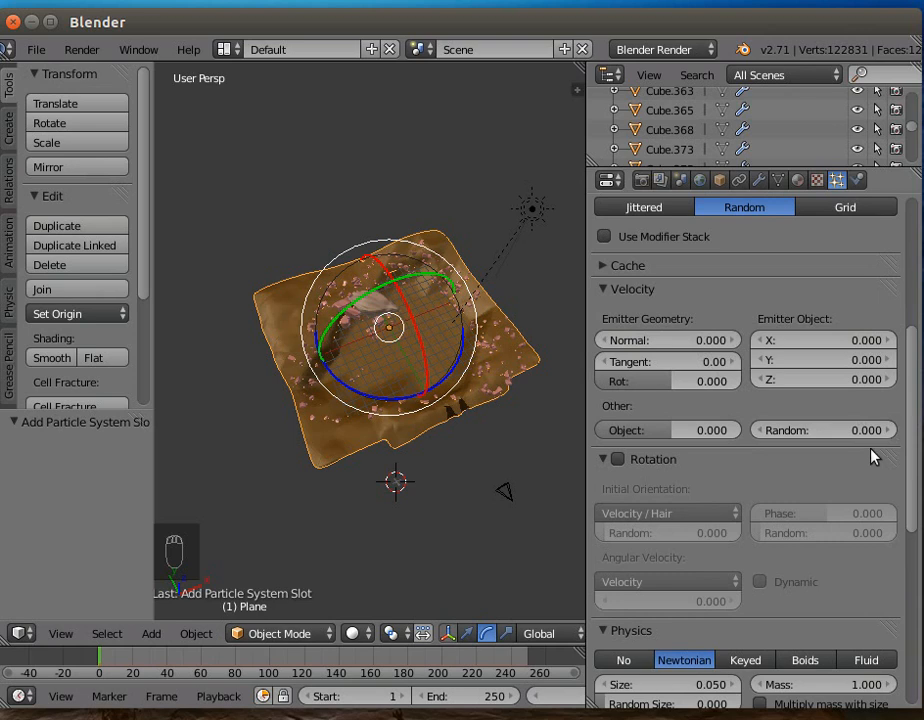
click(617, 461)
drag(668, 533, 693, 533)
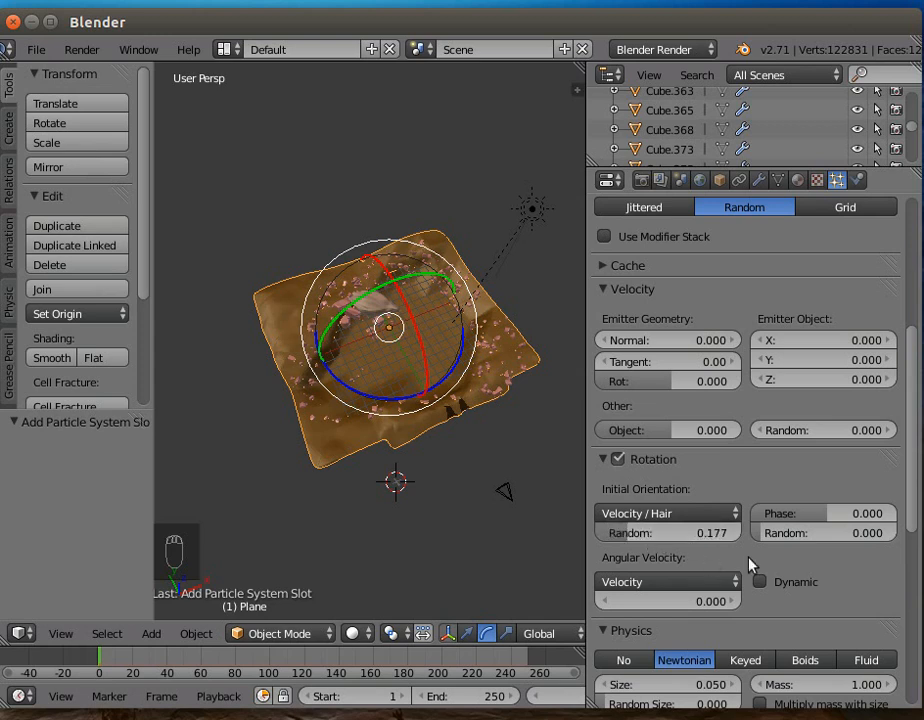
drag(795, 514, 803, 514)
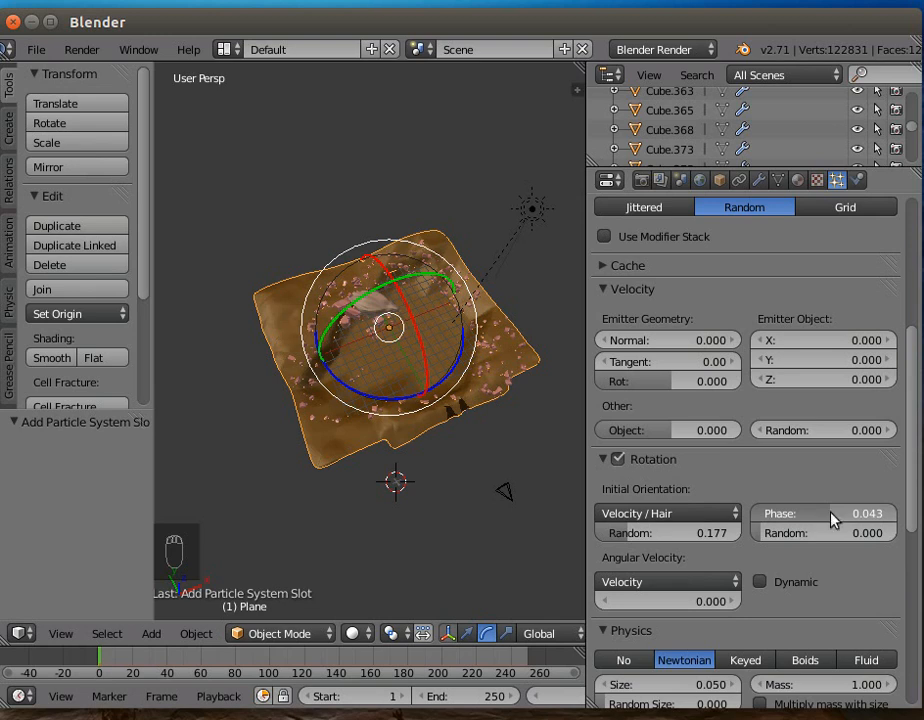
drag(760, 535, 775, 538)
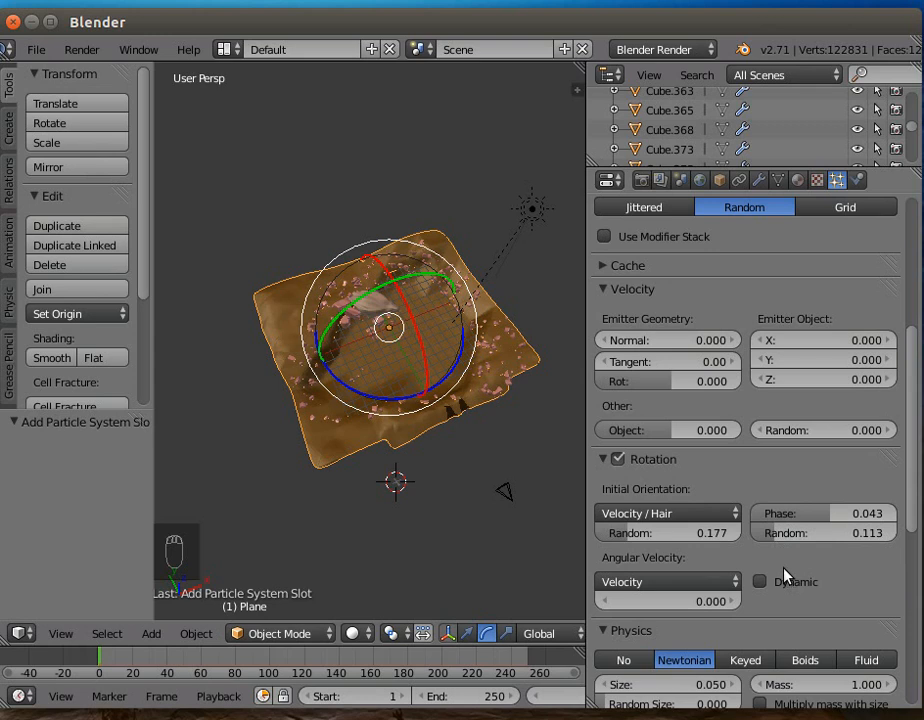
Step: Set the particle system to render its particles as Object, leaving the dupli object unassigned
scroll(785, 577, down, 5)
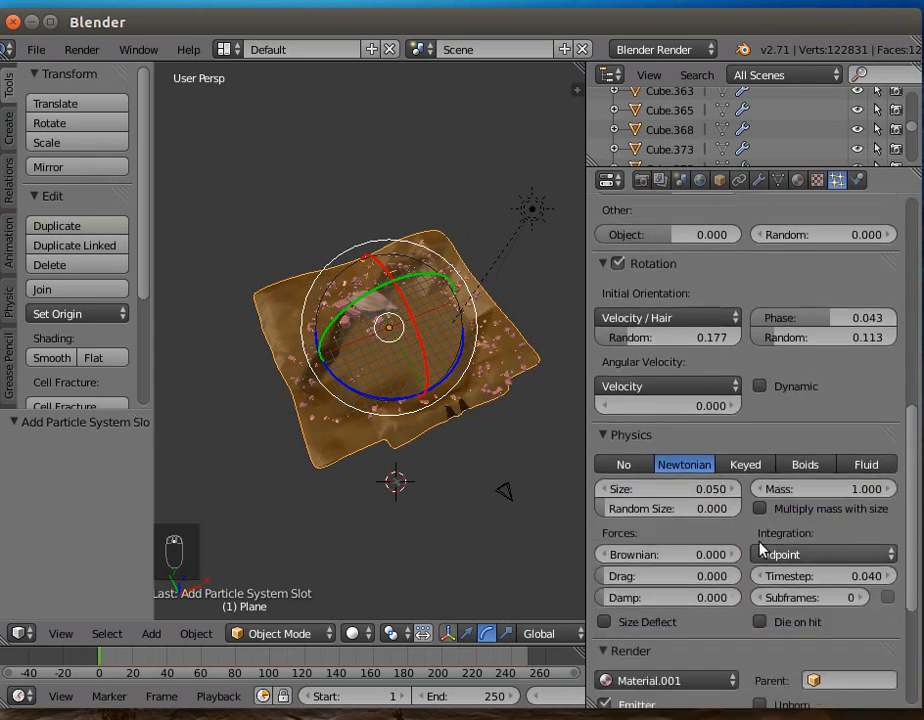
scroll(760, 548, down, 2)
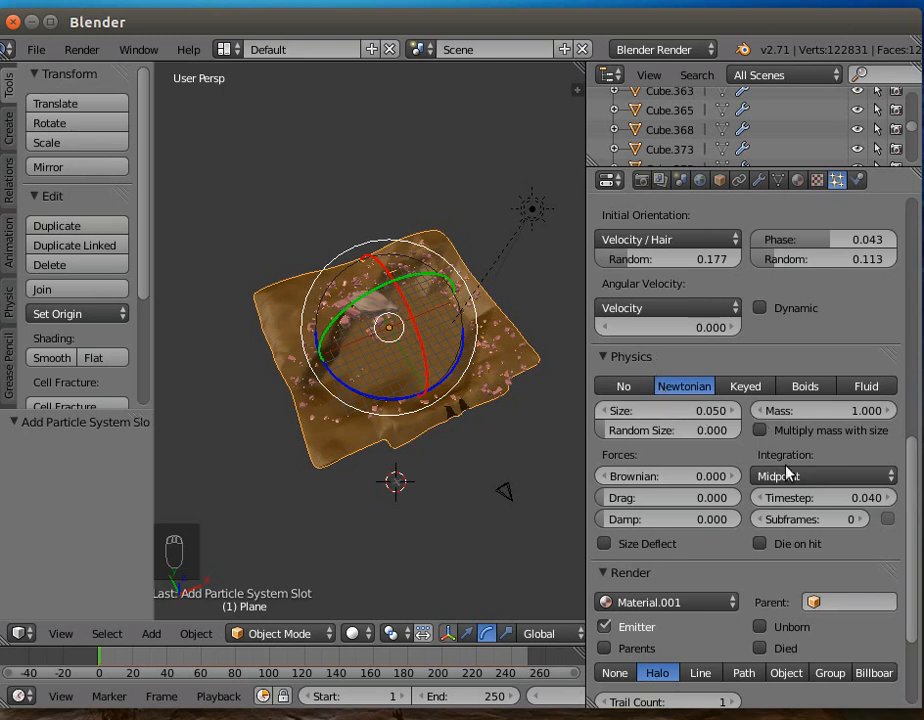
scroll(735, 580, down, 2)
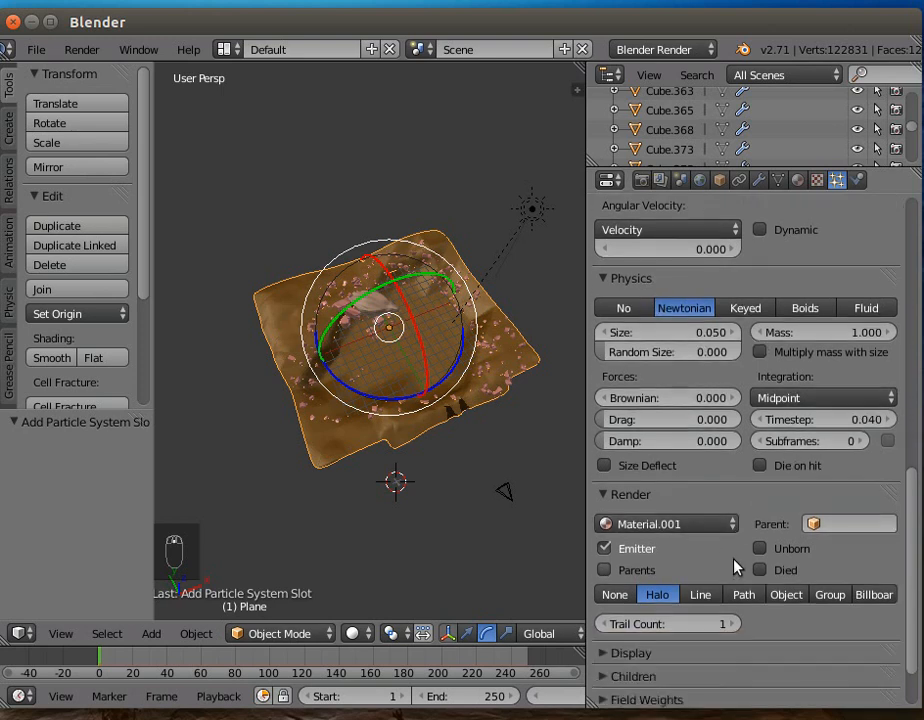
click(790, 598)
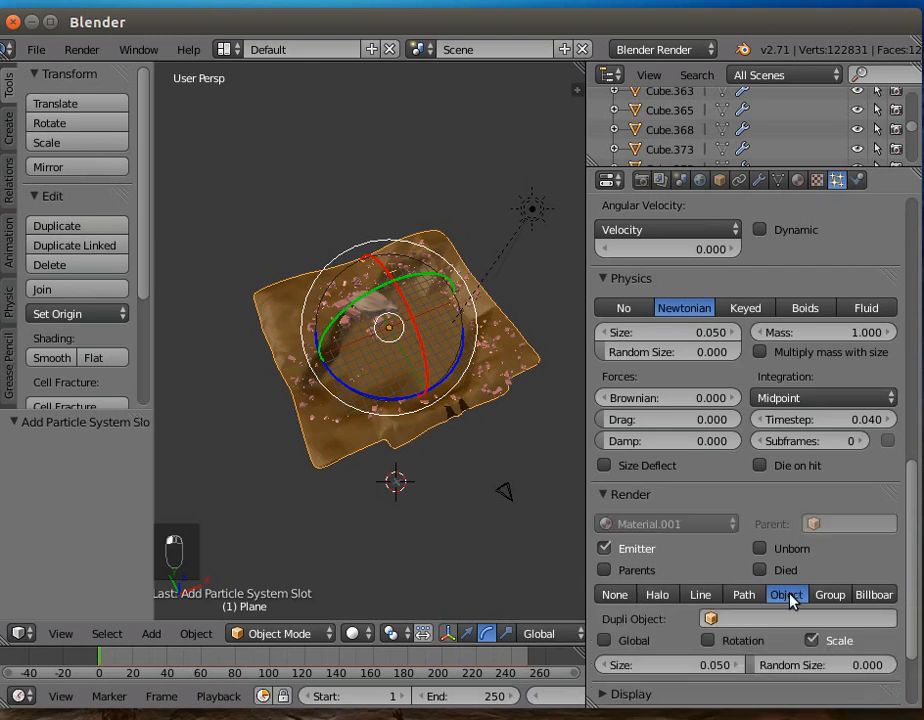
click(738, 619)
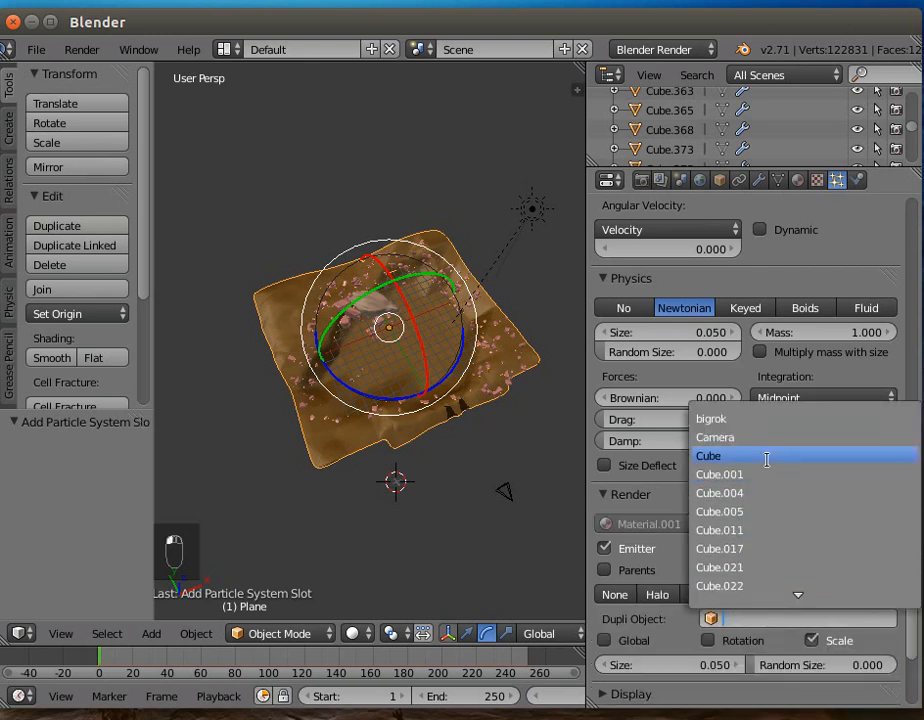
click(398, 539)
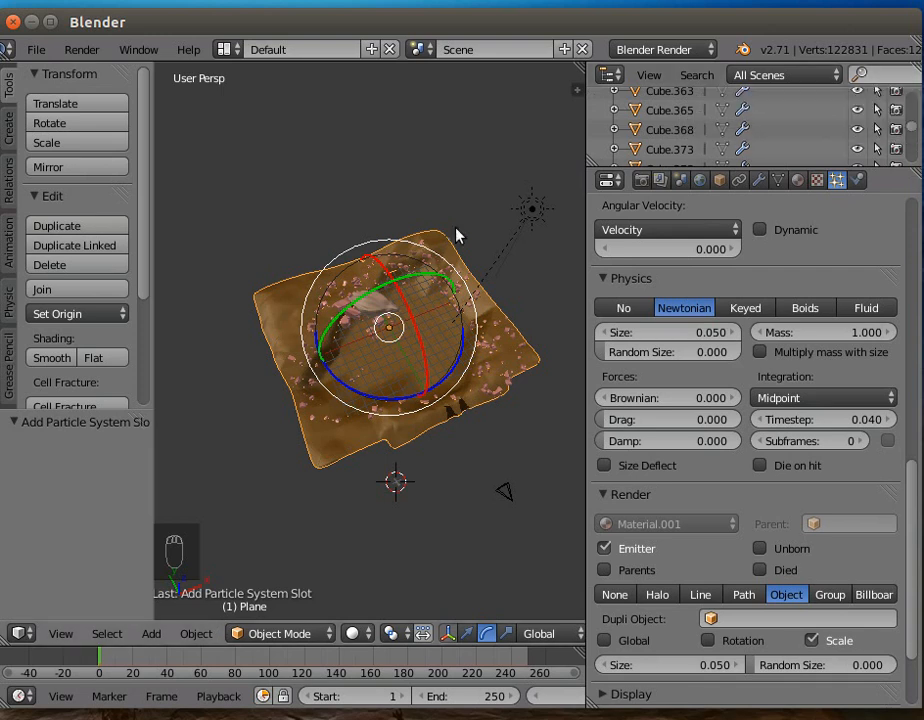
scroll(456, 235, down, 3)
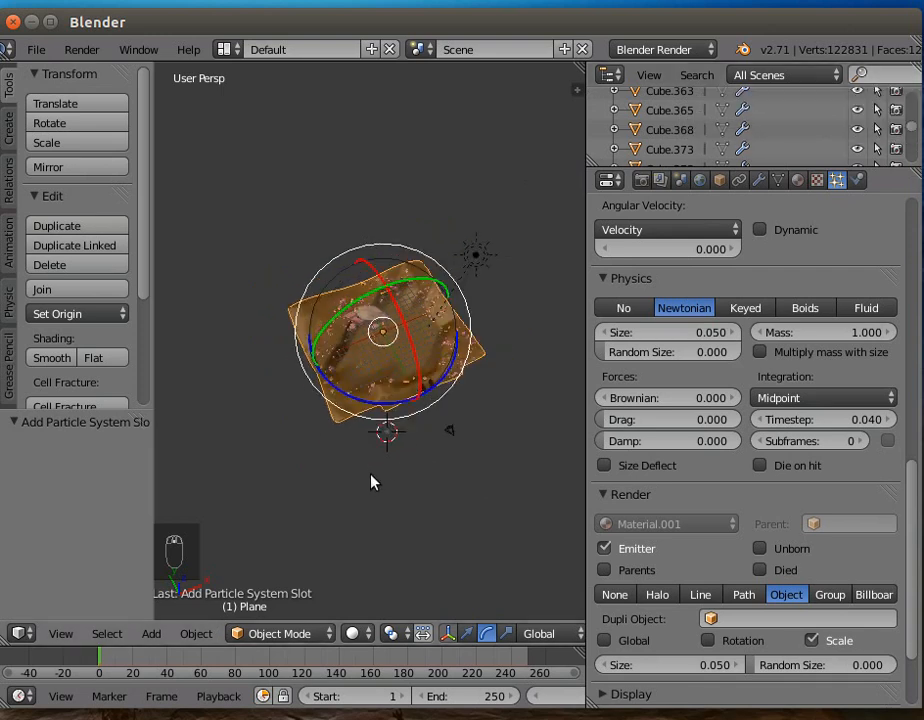
Step: Join the two crossed pine planes into a single object
right_click(388, 434)
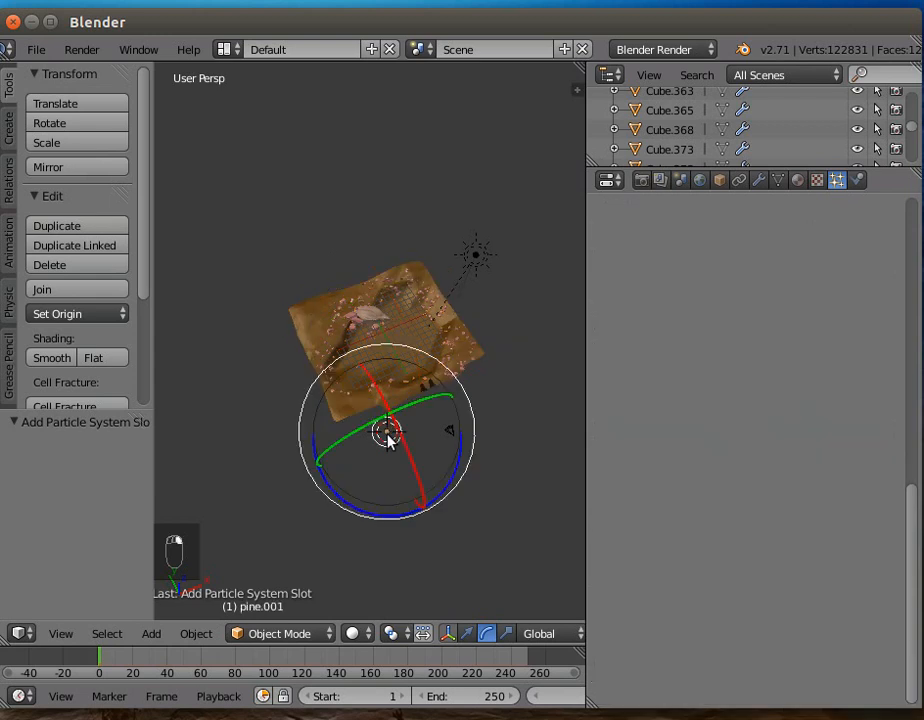
click(62, 636)
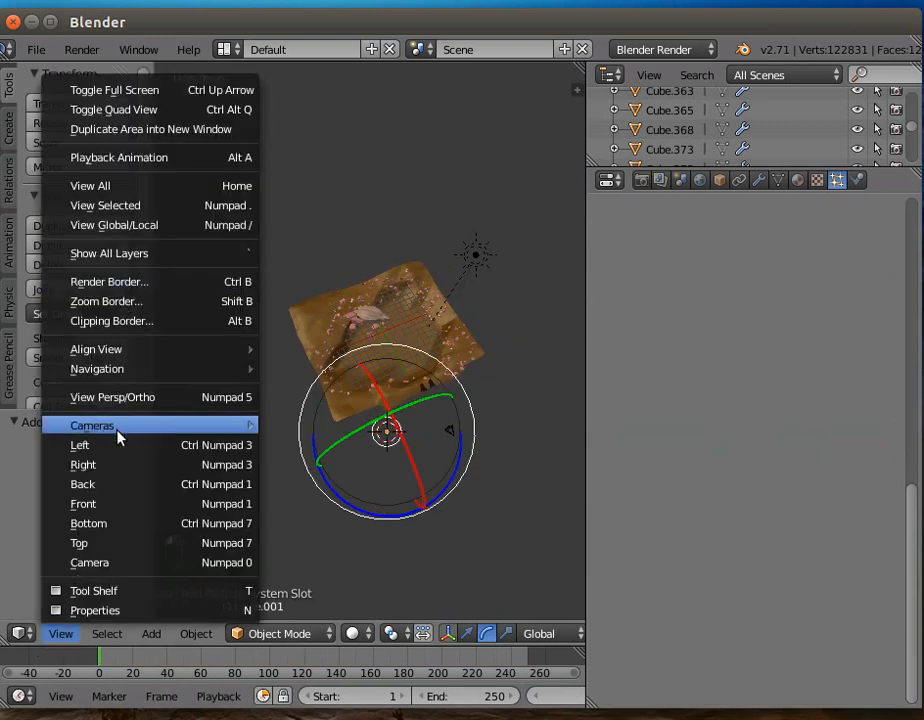
click(106, 205)
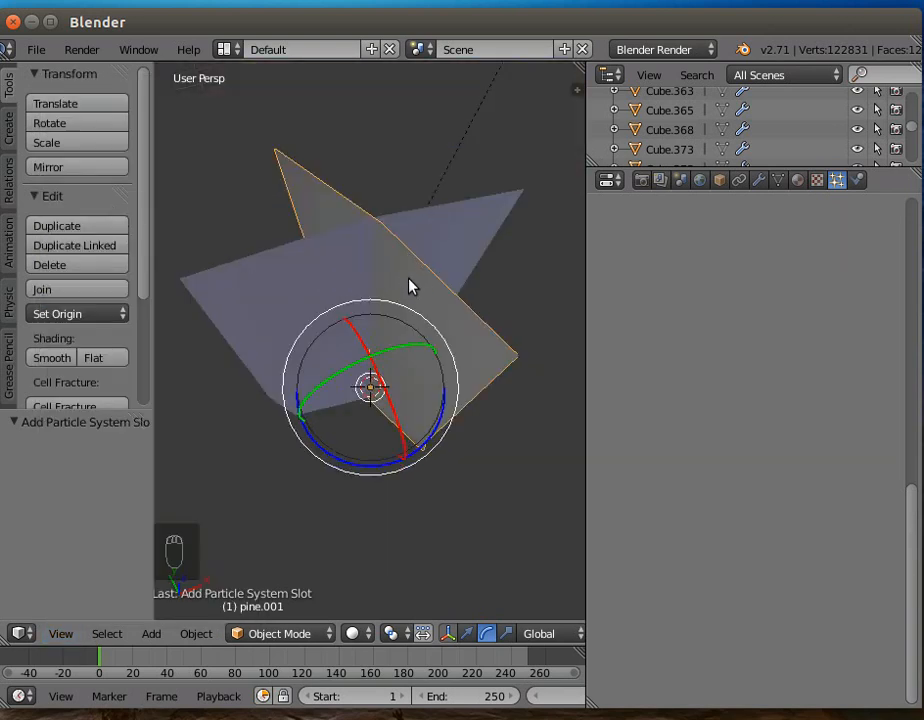
shift+right_click(450, 217)
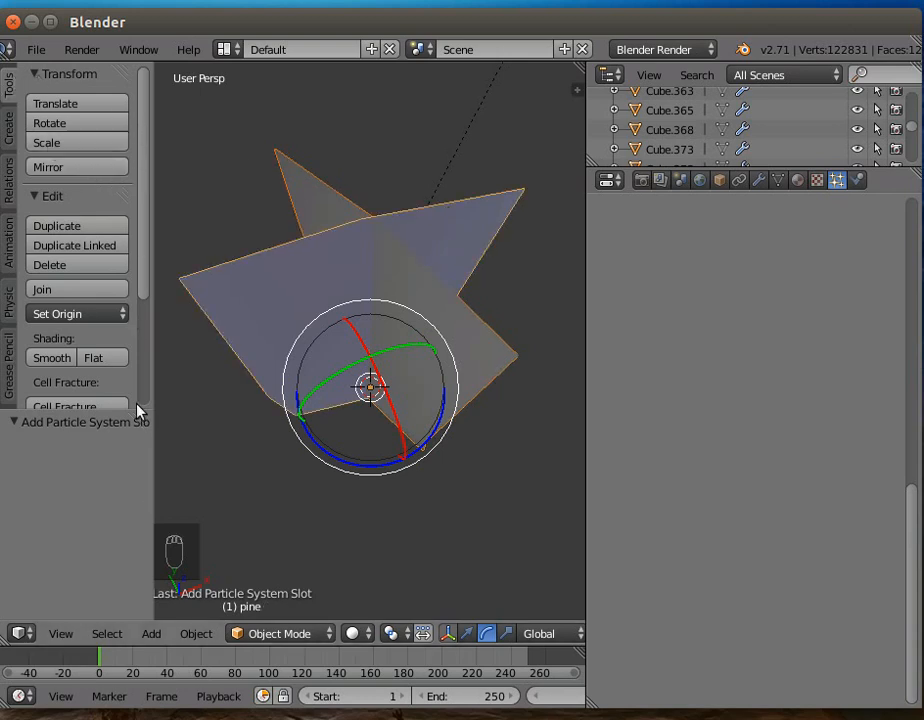
click(58, 290)
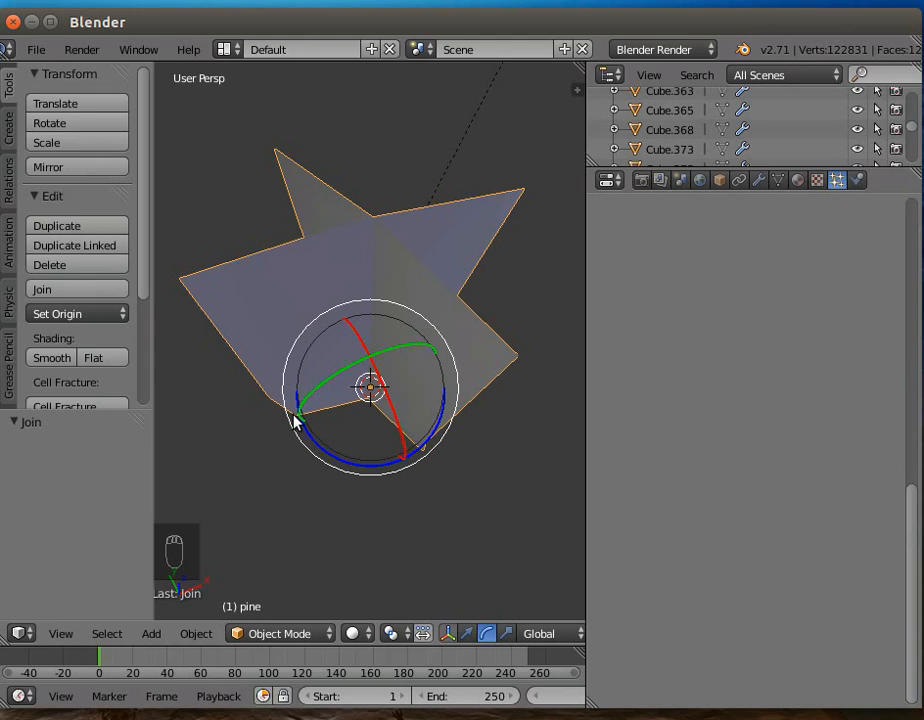
Step: Create a new object group named treez containing the joined pine planes
key(ctrl+g)
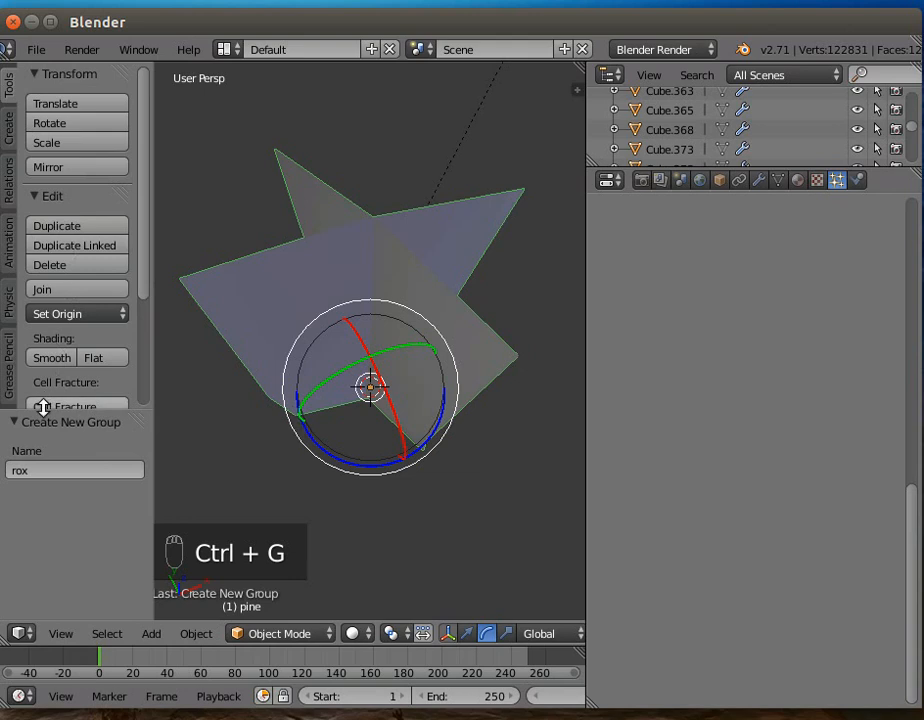
click(41, 470)
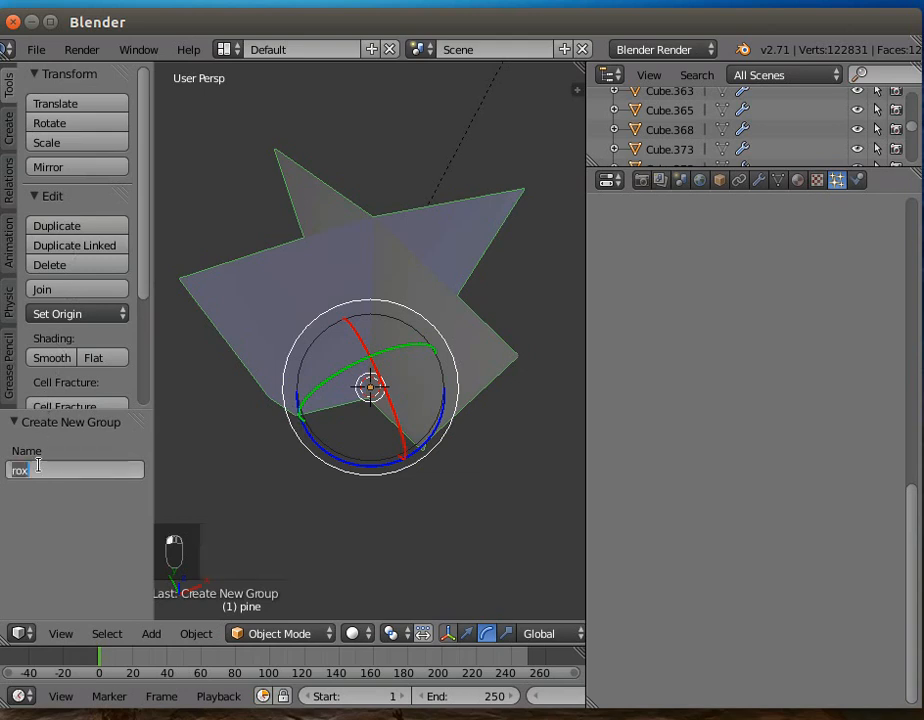
text(tree)
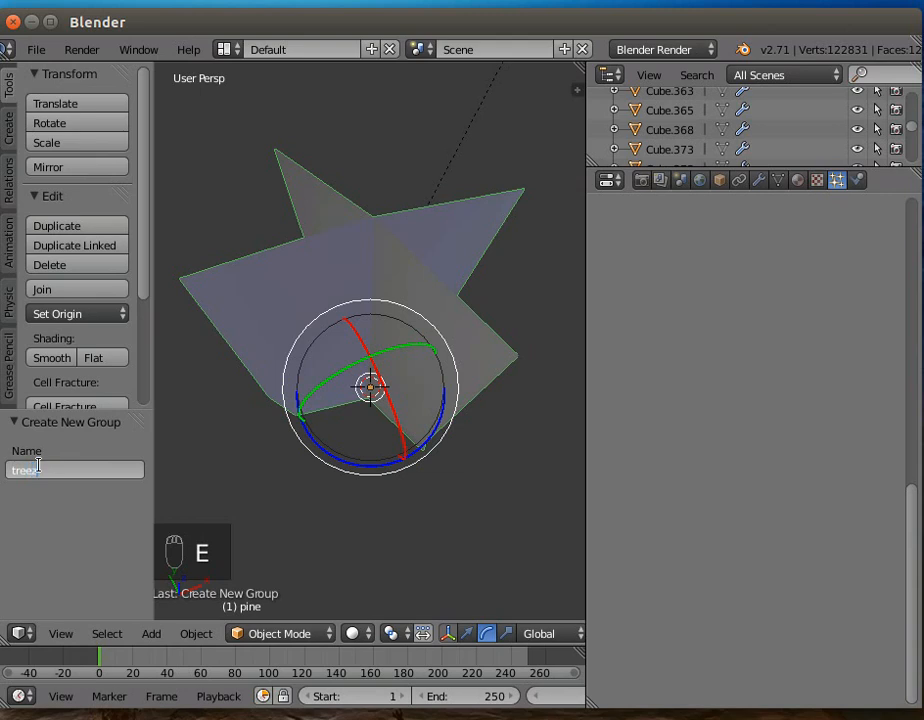
text(z)
key(Return)
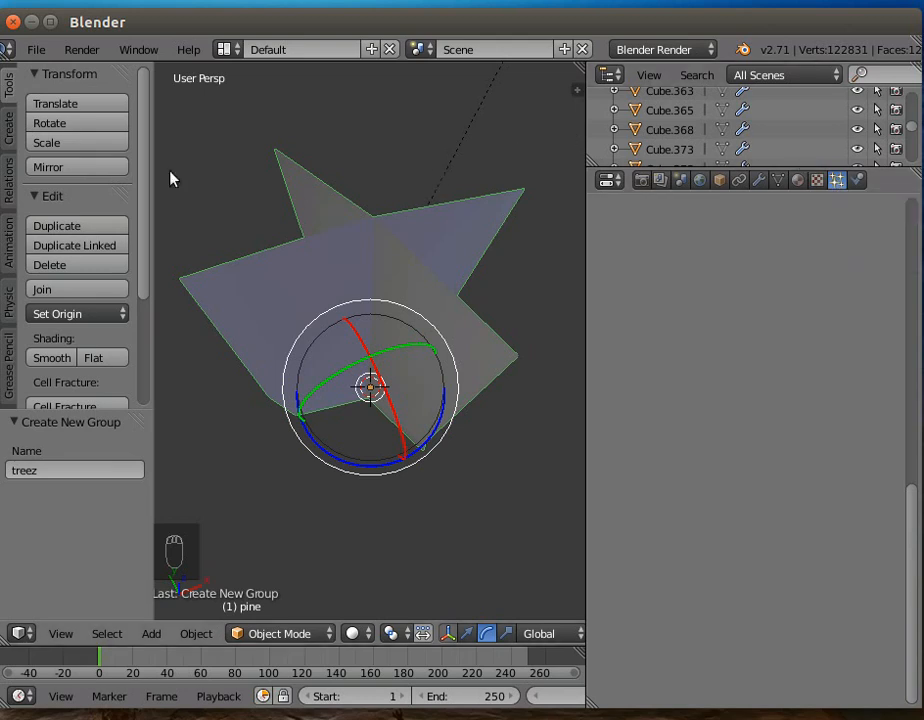
Step: Set the terrain's particles to render as Group using the treez group, with Pick Random enabled
click(57, 634)
click(80, 559)
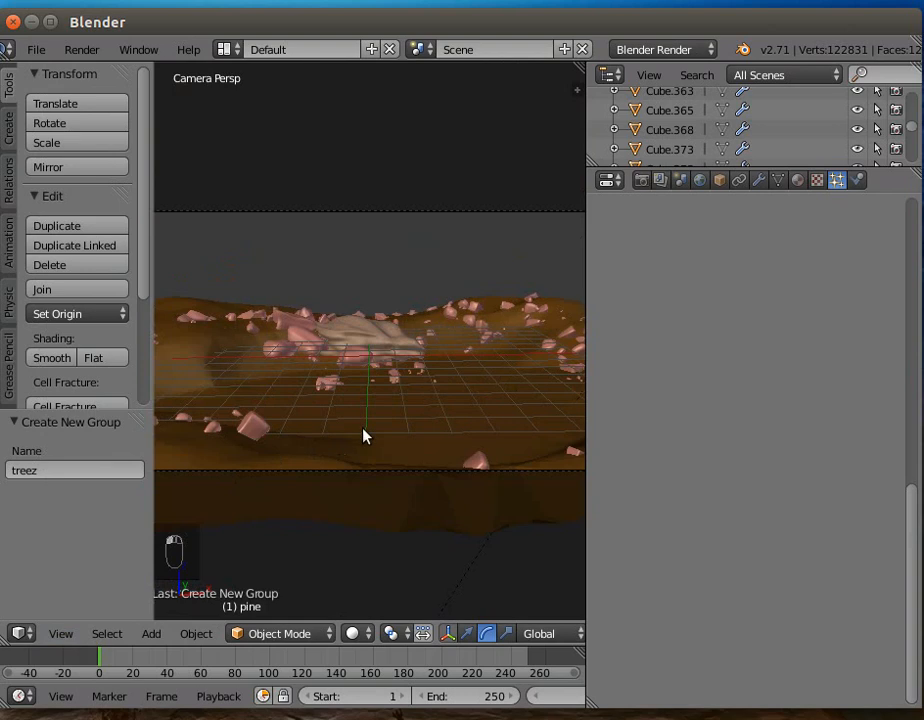
right_click(452, 342)
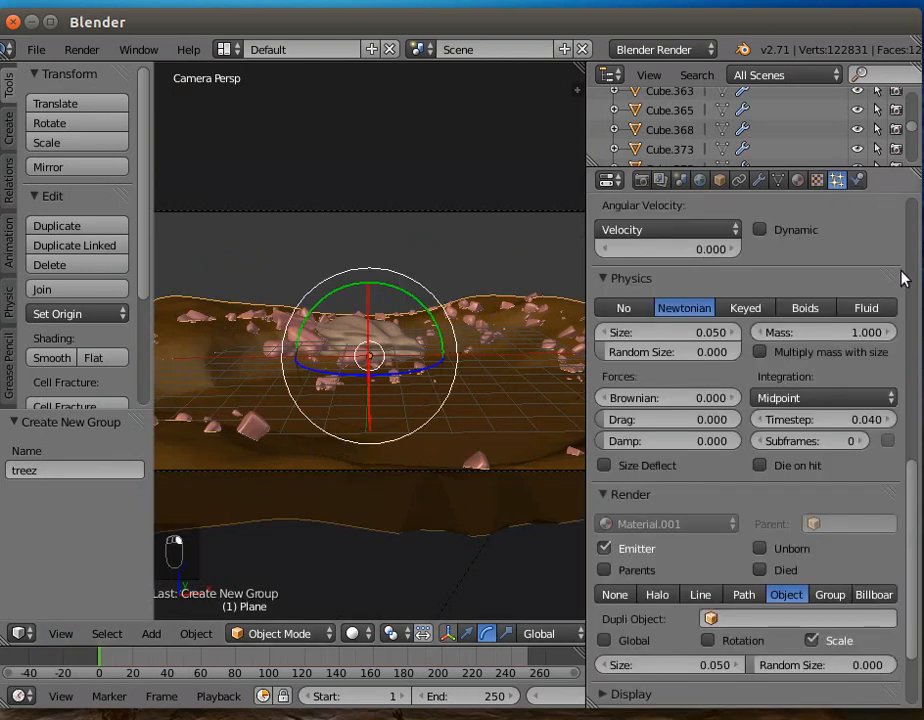
drag(916, 482, 913, 552)
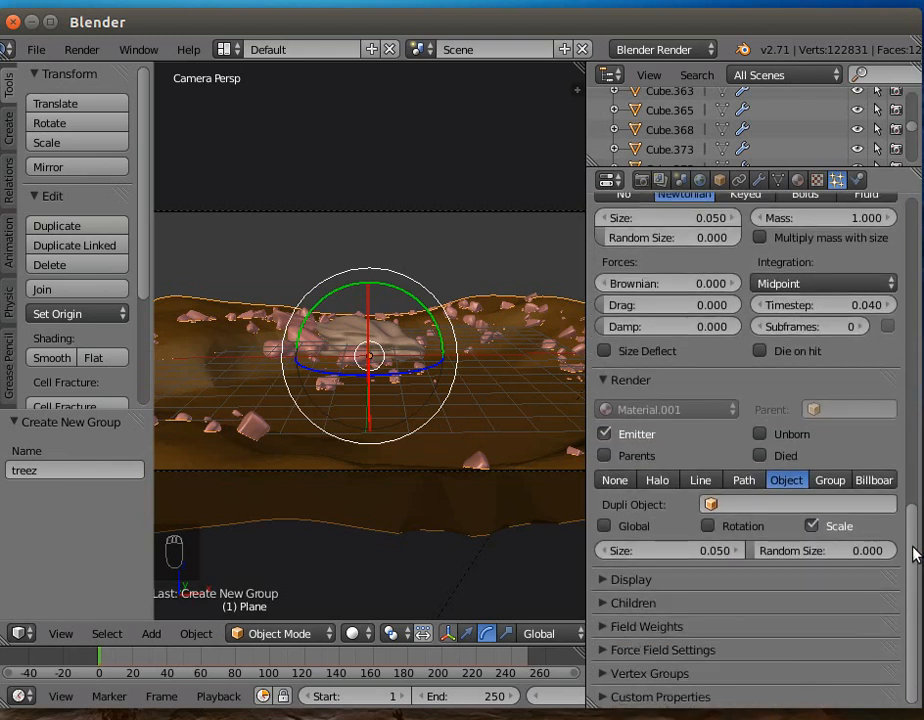
click(829, 480)
click(780, 503)
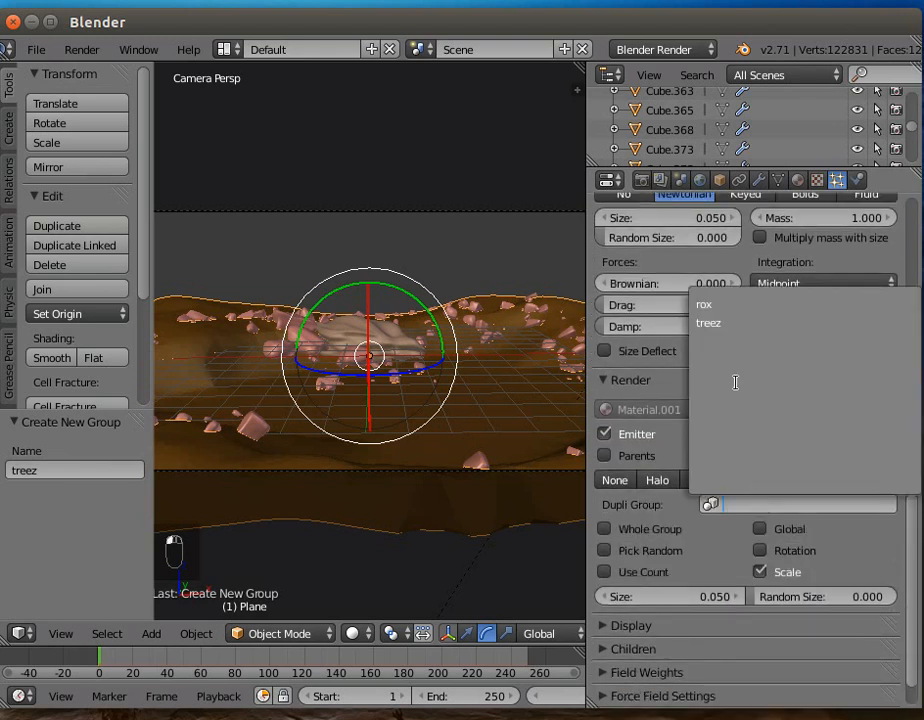
click(727, 324)
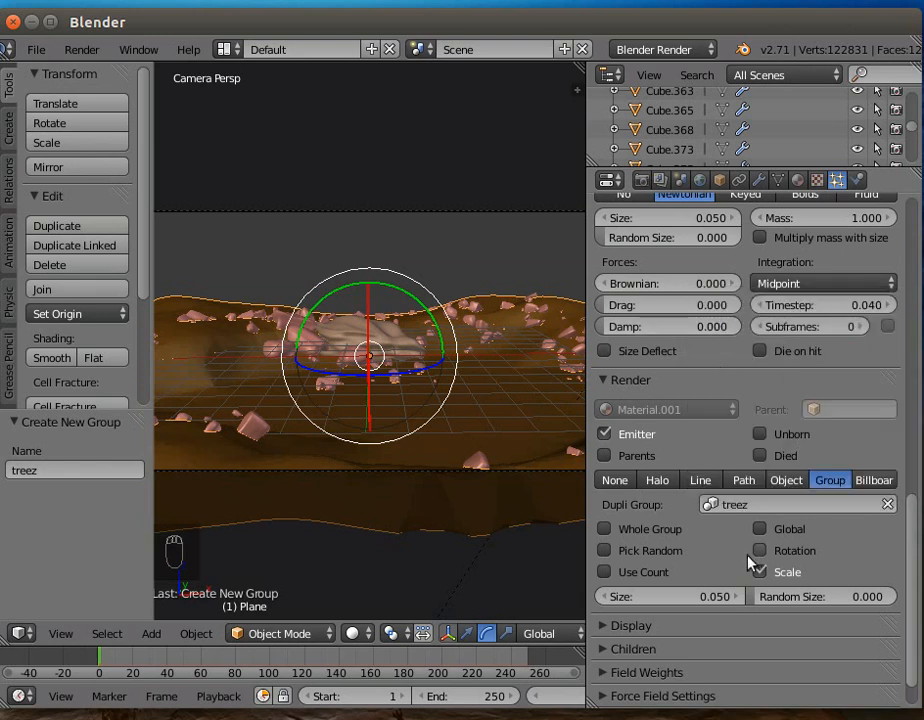
click(604, 551)
Step: Set the tree particles' physics type to No and end their emission at frame 1
scroll(726, 373, up, 3)
click(624, 311)
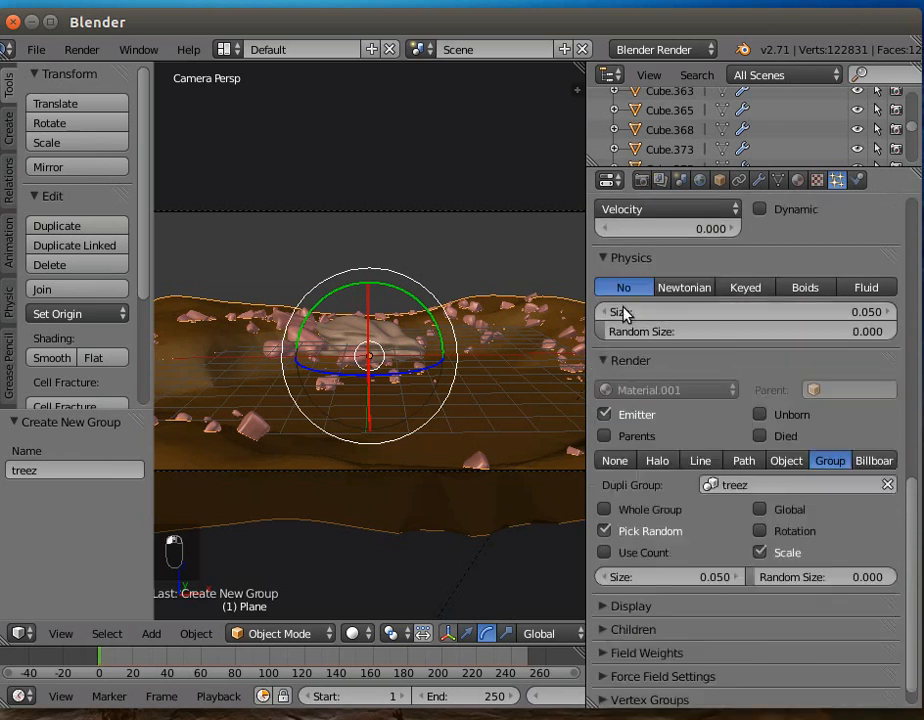
scroll(697, 258, up, 9)
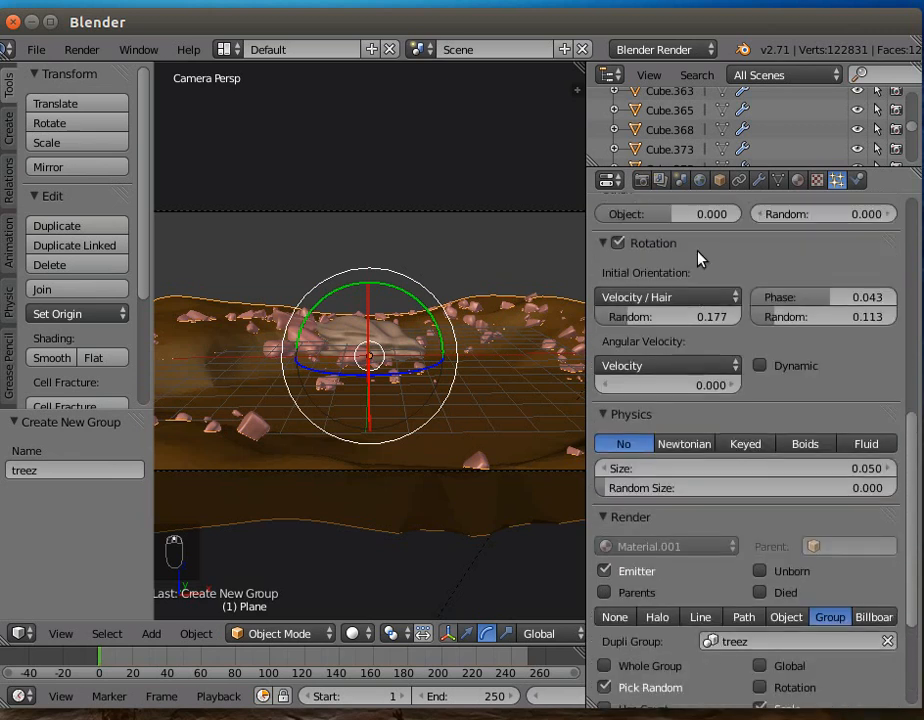
scroll(697, 258, up, 4)
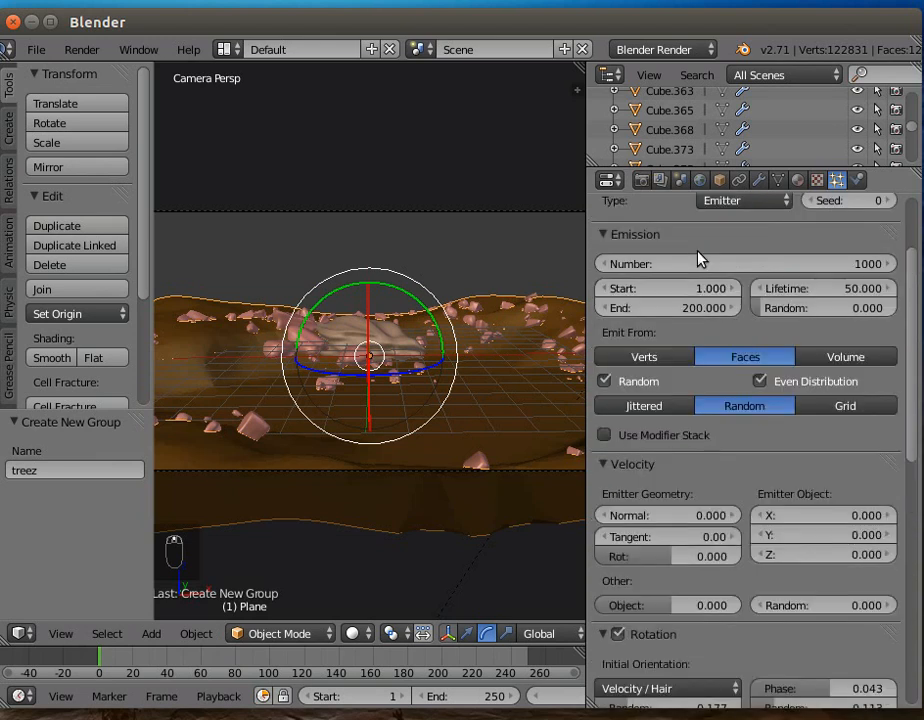
click(687, 310)
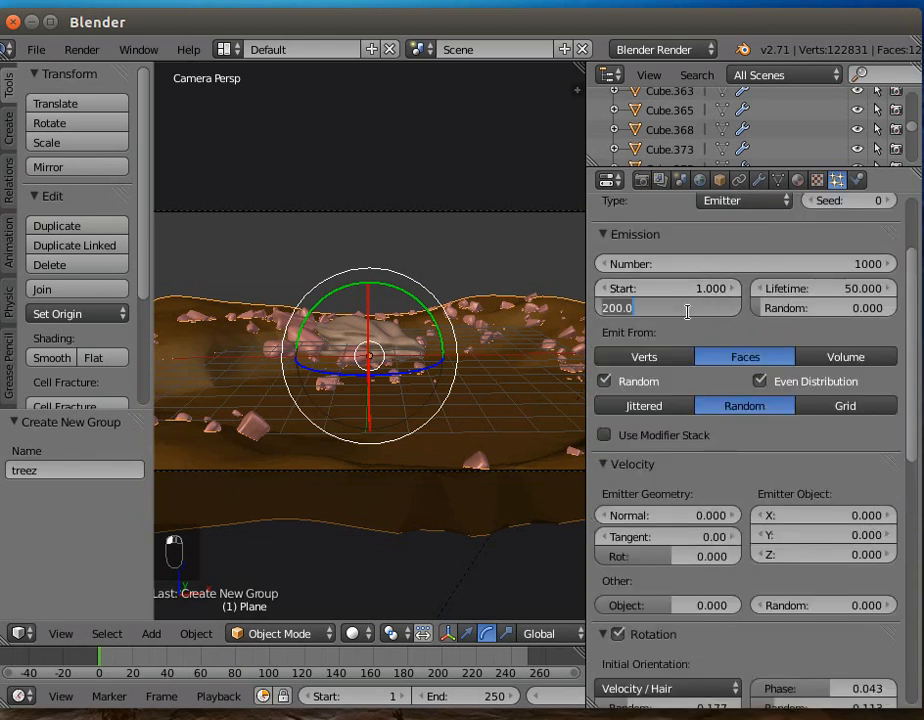
text(1)
key(Return)
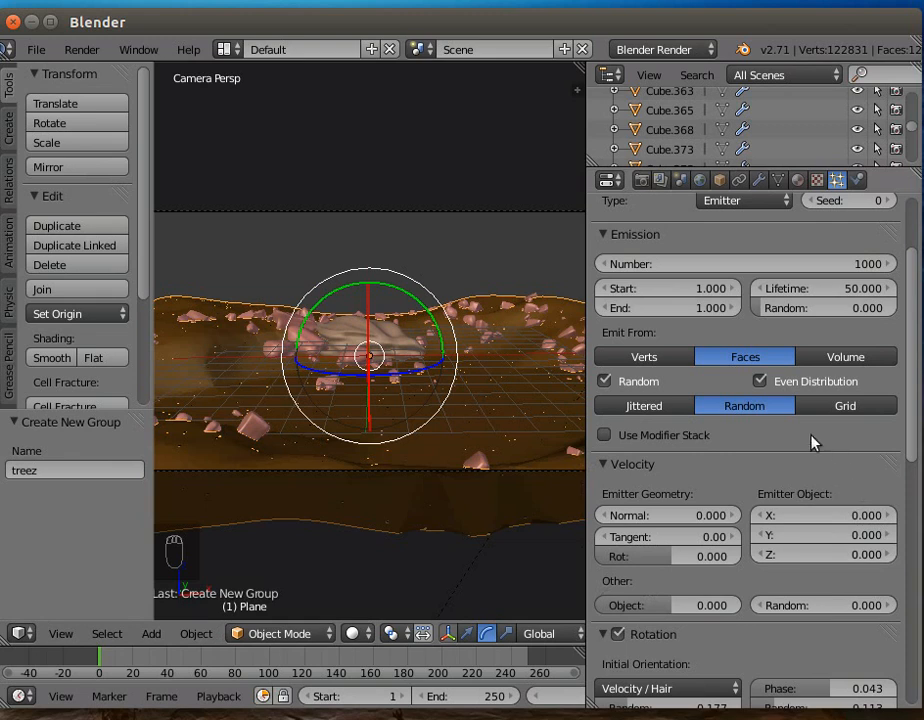
Step: Look through the tree particle settings and collapse the Velocity and Rotation sections
scroll(757, 627, down, 10)
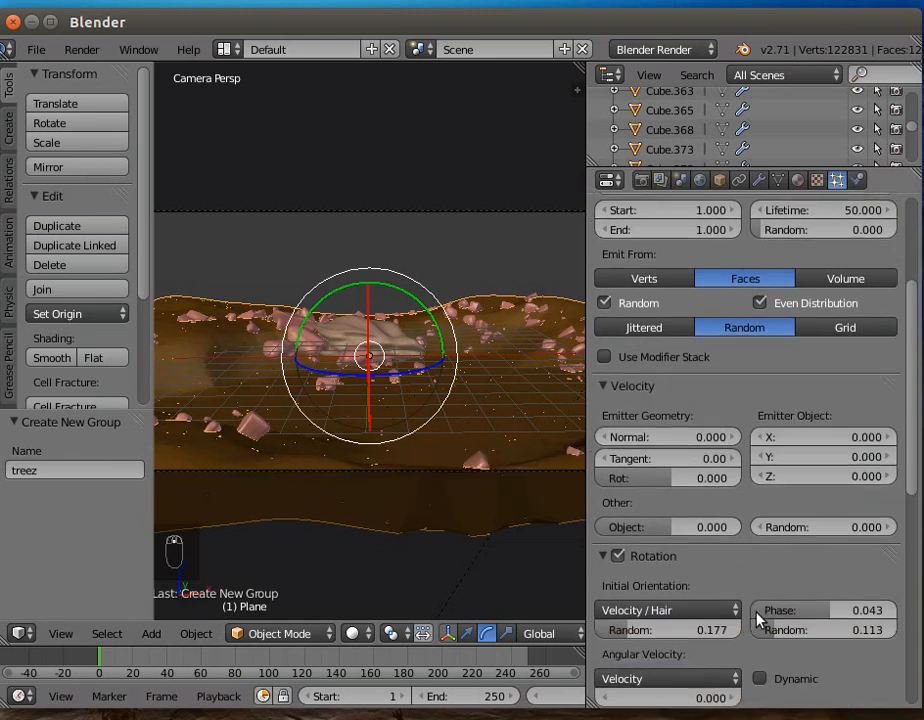
scroll(733, 602, down, 5)
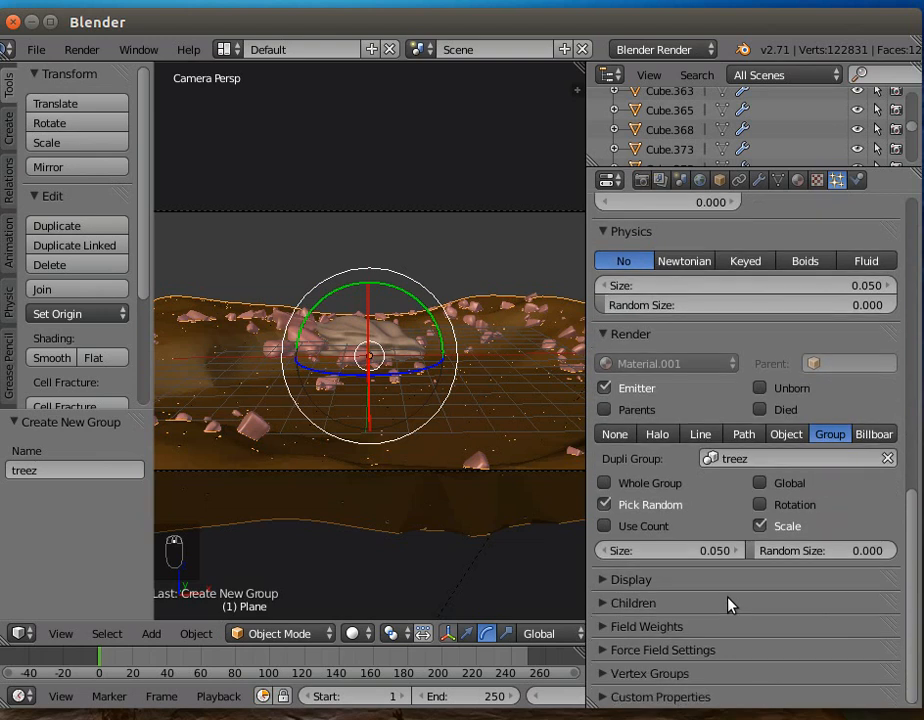
scroll(728, 604, up, 10)
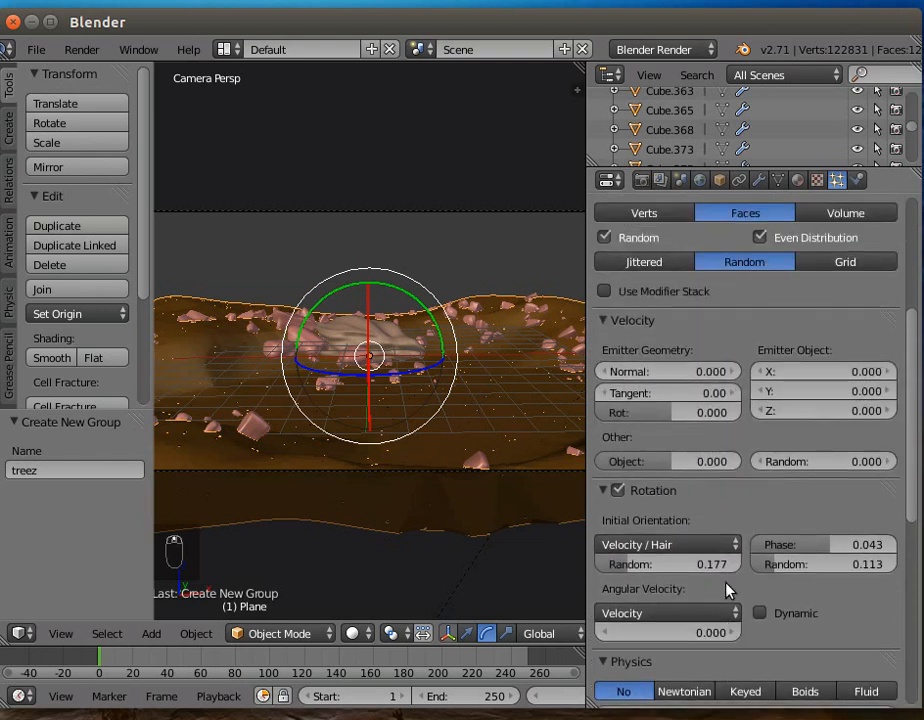
scroll(728, 591, up, 6)
scroll(728, 591, down, 5)
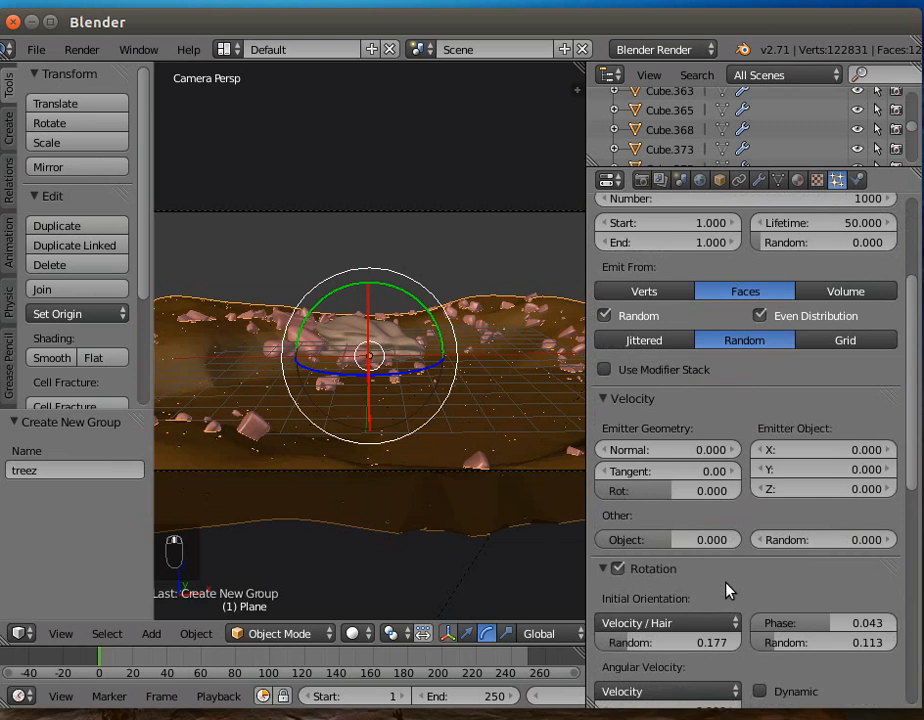
scroll(727, 591, down, 3)
scroll(727, 591, up, 6)
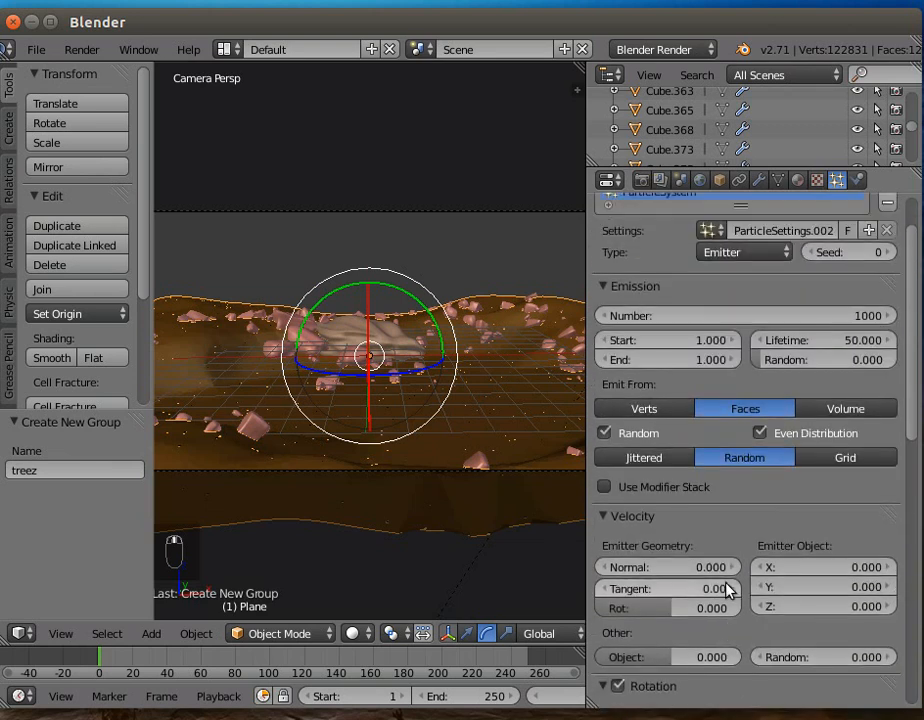
scroll(727, 591, down, 5)
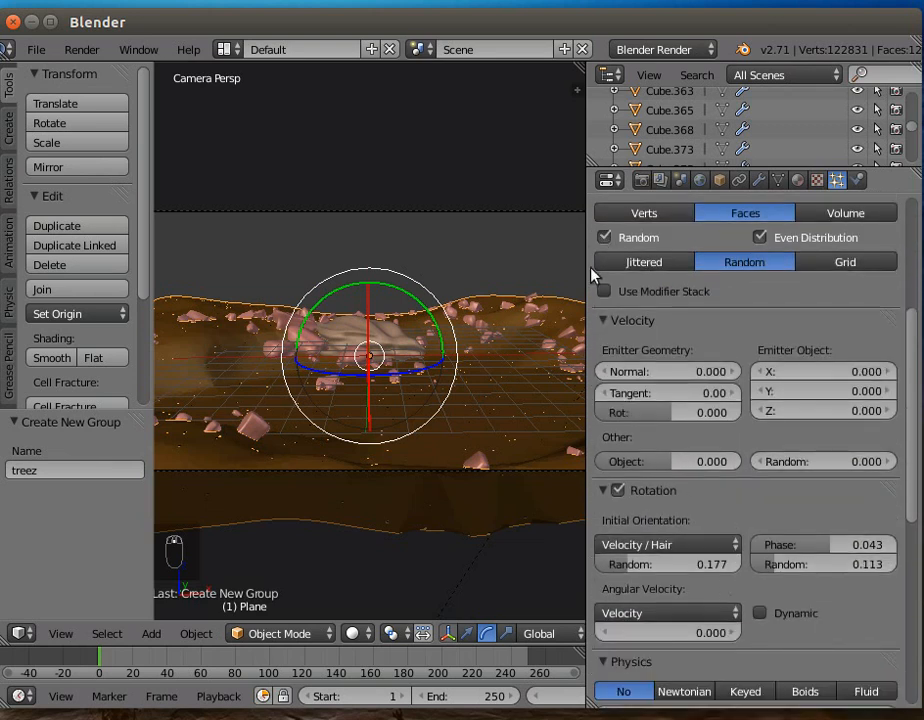
click(601, 321)
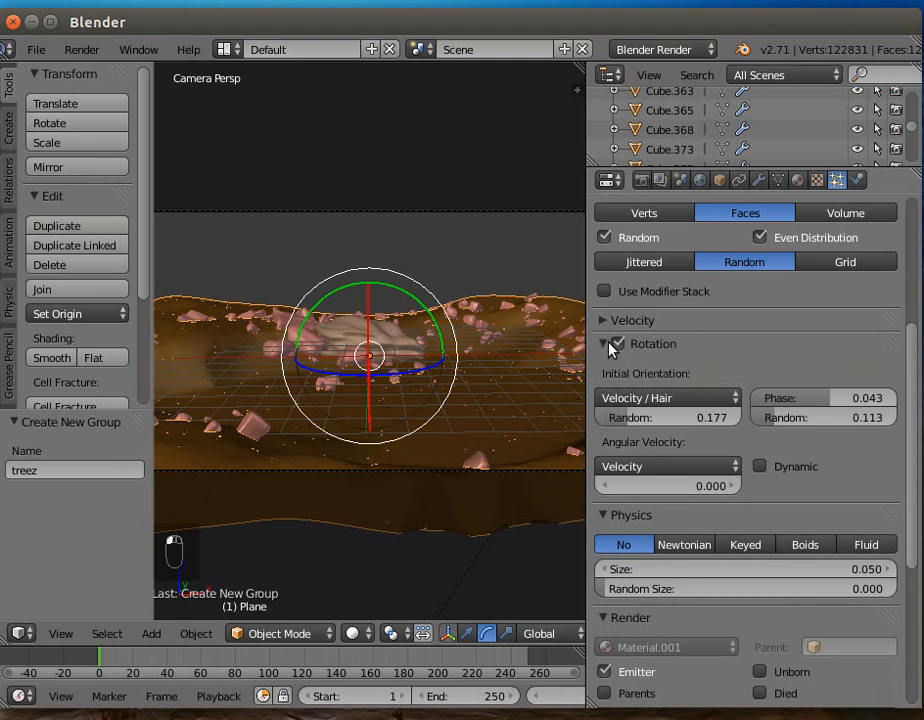
click(600, 344)
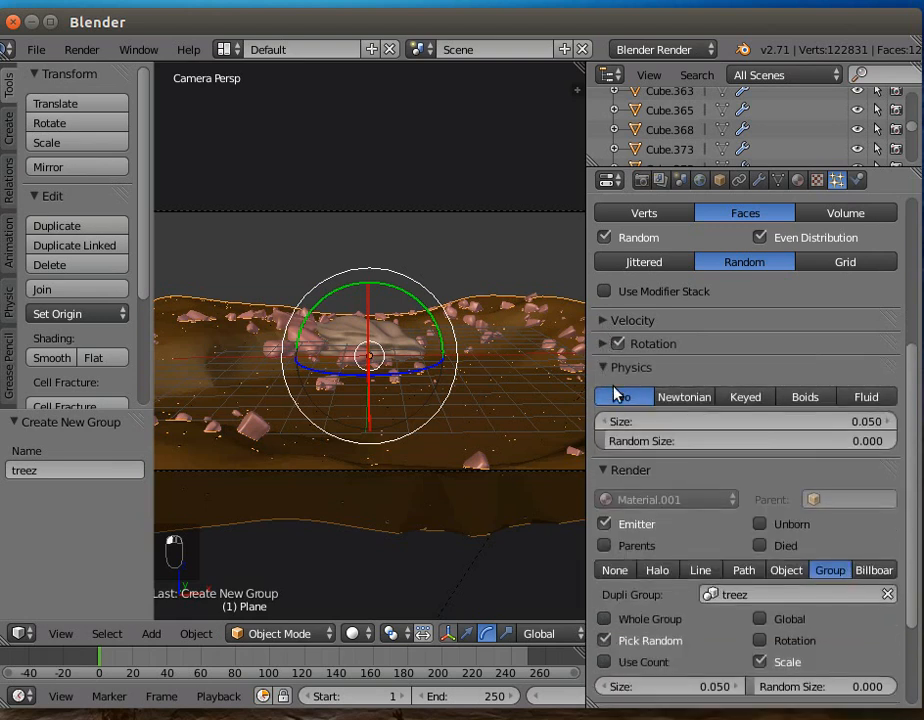
Step: Assign the treedense vertex group to control the tree particles' density
scroll(614, 476, down, 1)
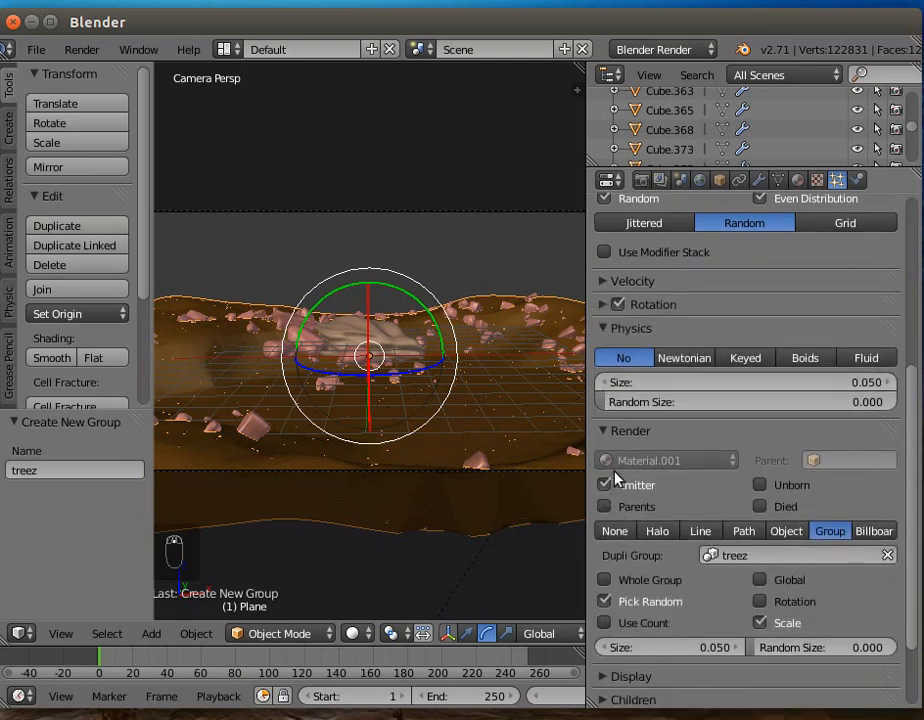
scroll(615, 478, down, 1)
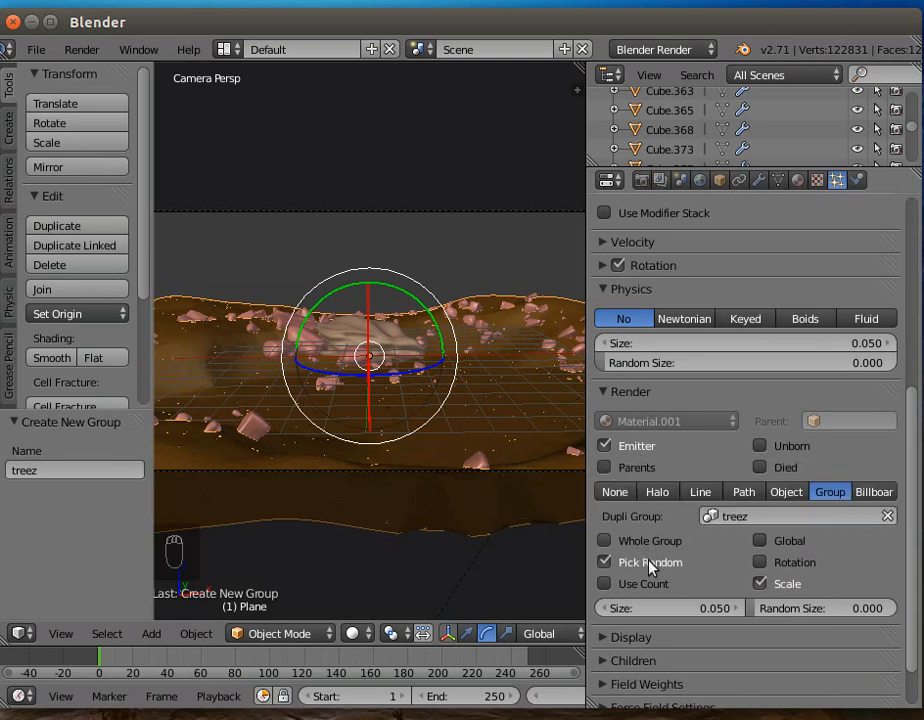
scroll(652, 583, down, 2)
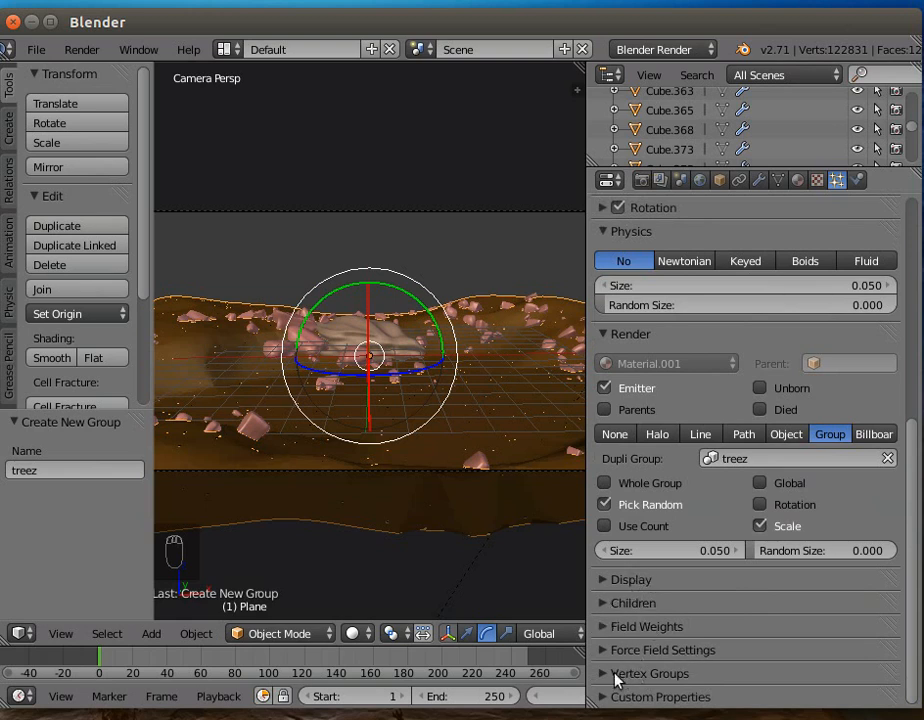
click(780, 674)
scroll(780, 627, down, 2)
scroll(778, 620, down, 2)
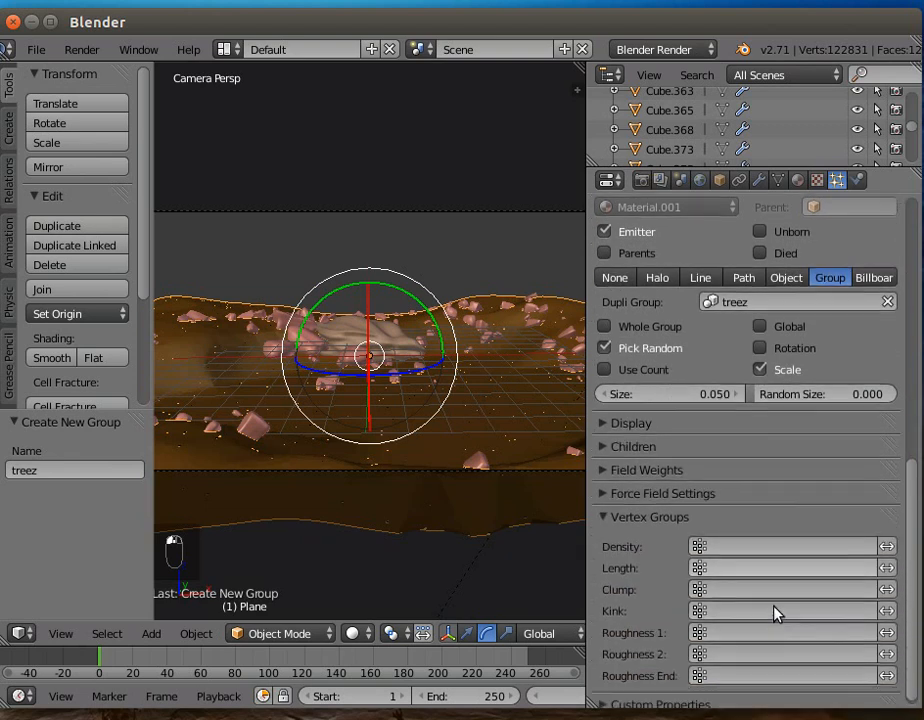
click(860, 542)
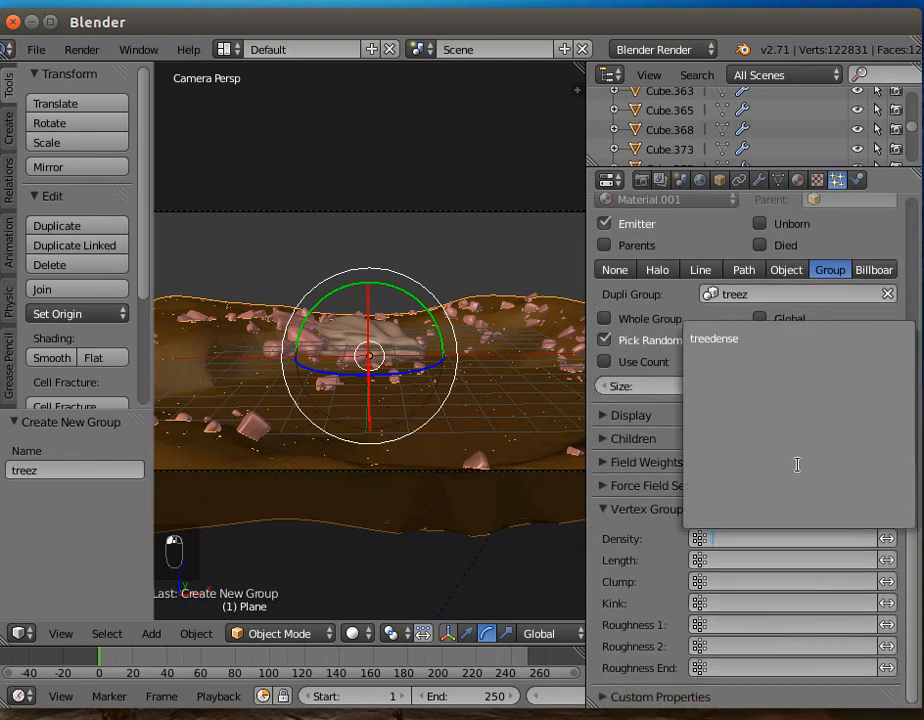
click(737, 339)
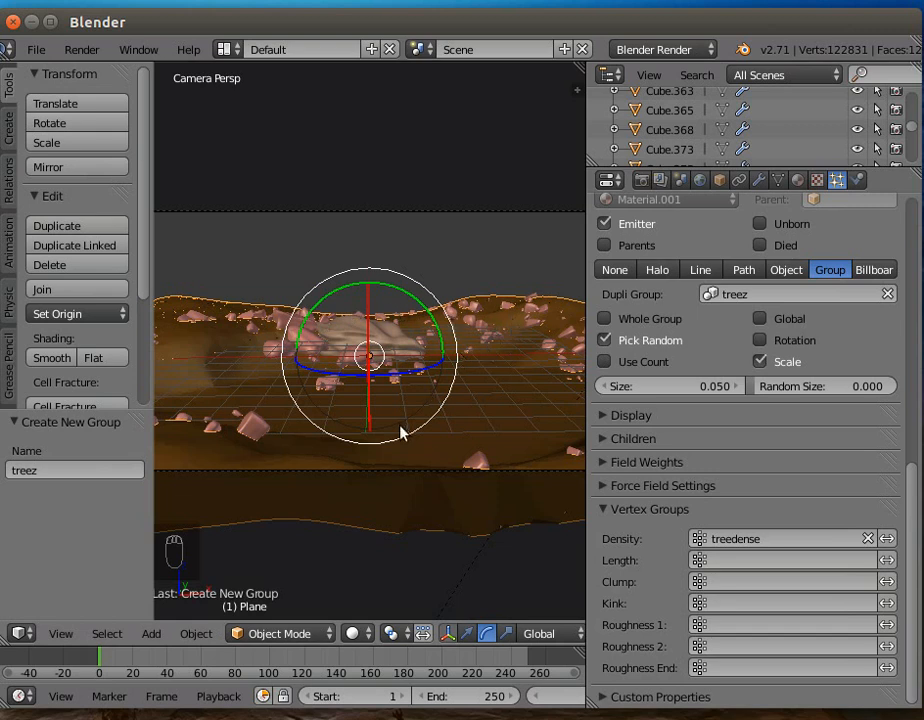
Step: Set the tree particles' render size to 1.250
middle_drag(396, 468, 393, 562)
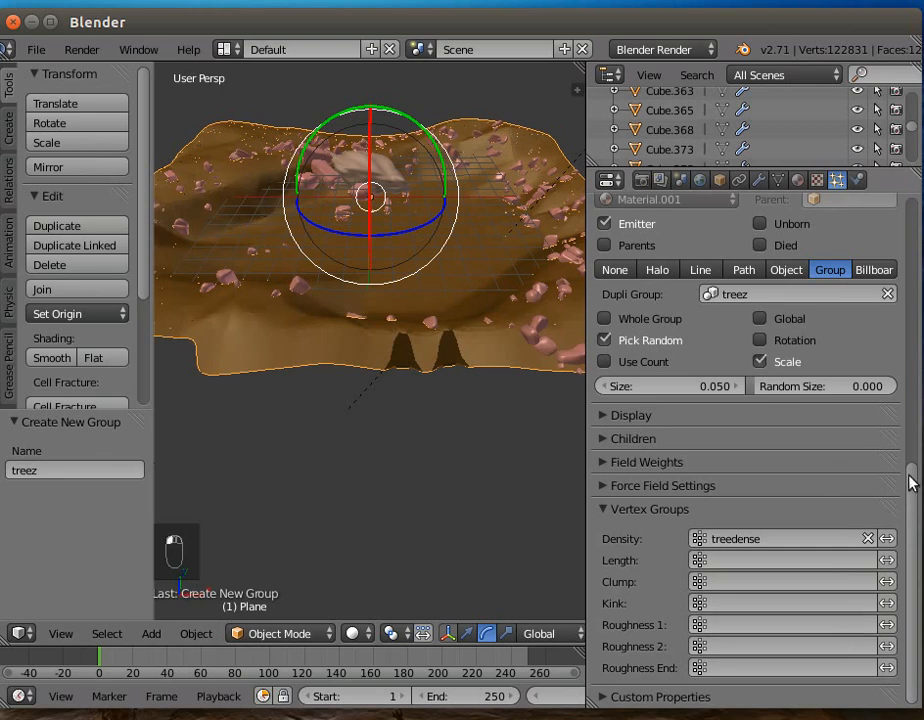
drag(670, 386, 816, 386)
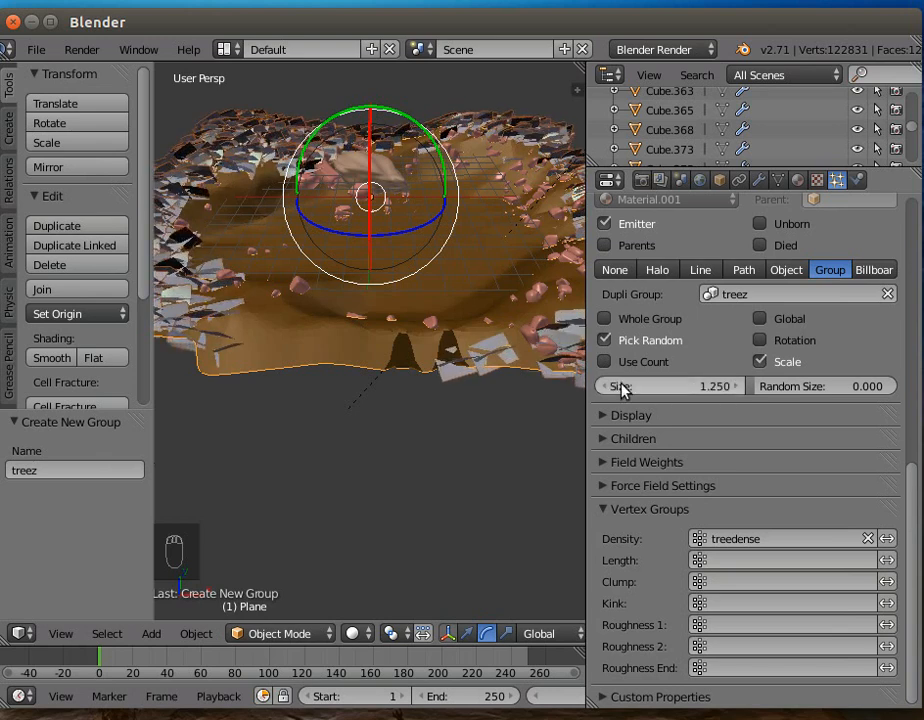
Step: Make the treez group duplicates follow the particle rotation and set the tree particles' random size to 0.837
drag(916, 500, 916, 437)
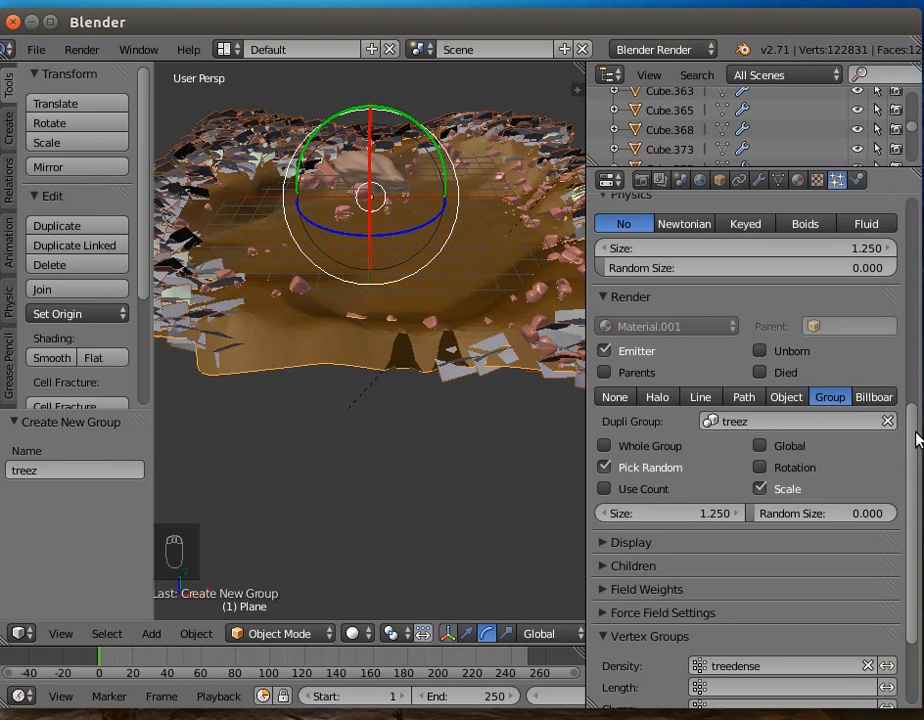
click(760, 468)
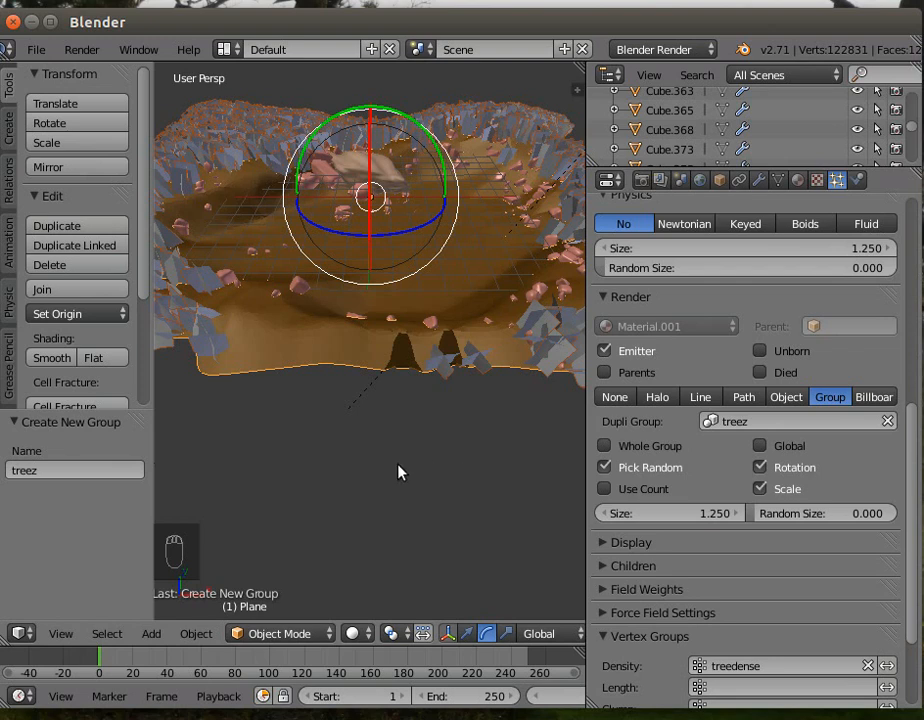
middle_drag(398, 472, 445, 444)
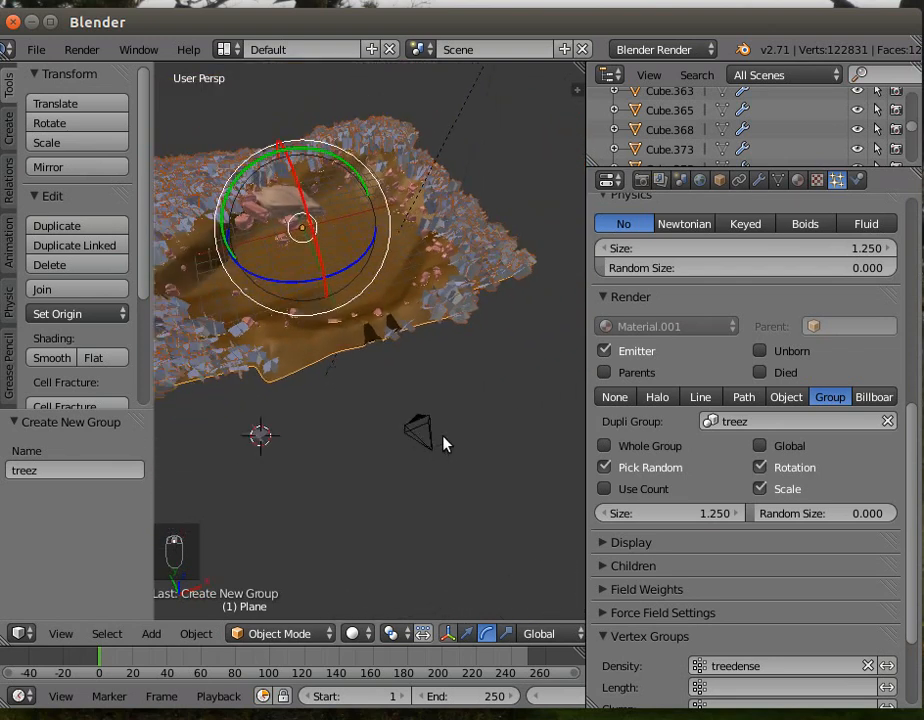
scroll(350, 446, down, 3)
middle_drag(351, 443, 390, 443)
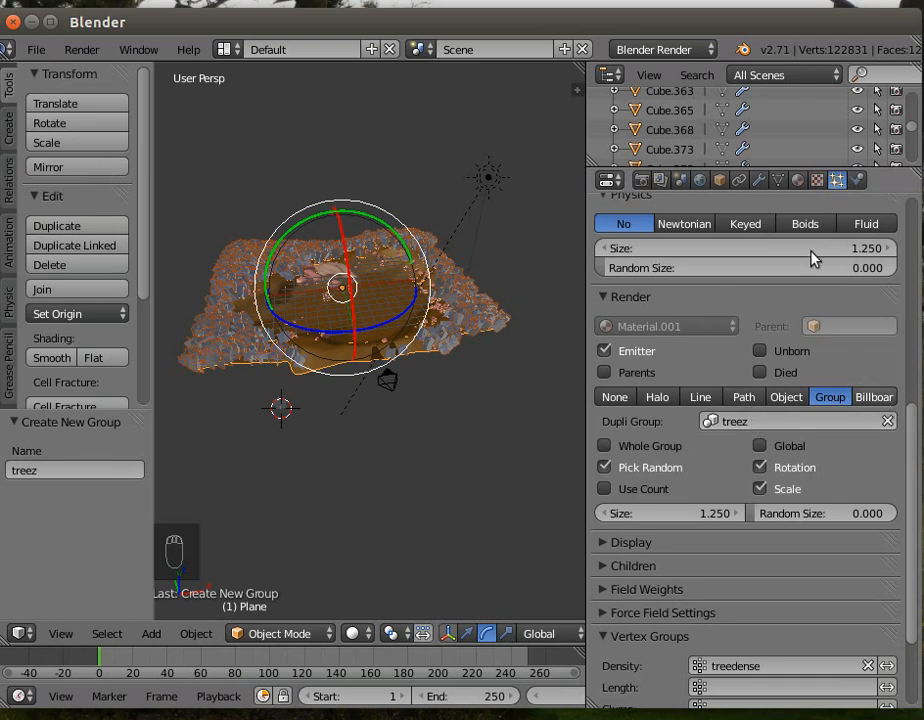
drag(604, 265, 852, 268)
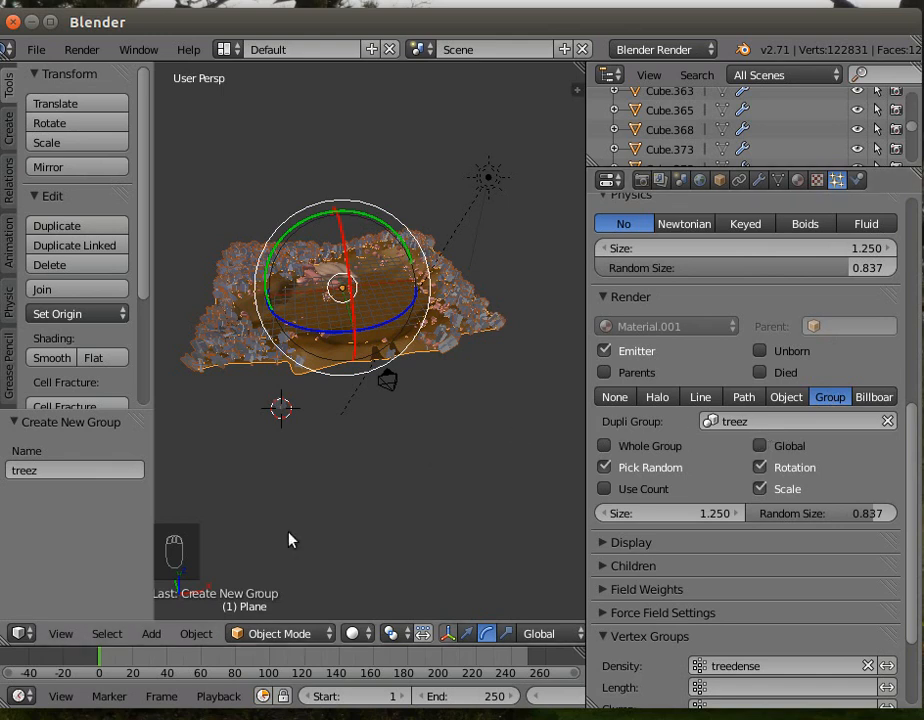
Step: Switch the viewport to the camera view and render a still image of the terrain with its trees
click(62, 634)
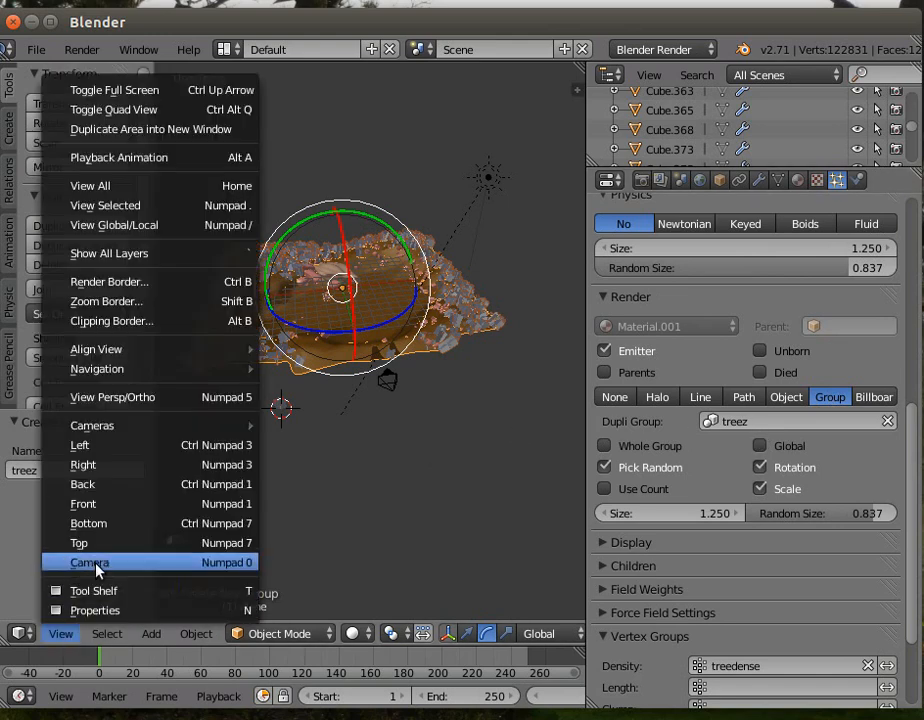
click(97, 564)
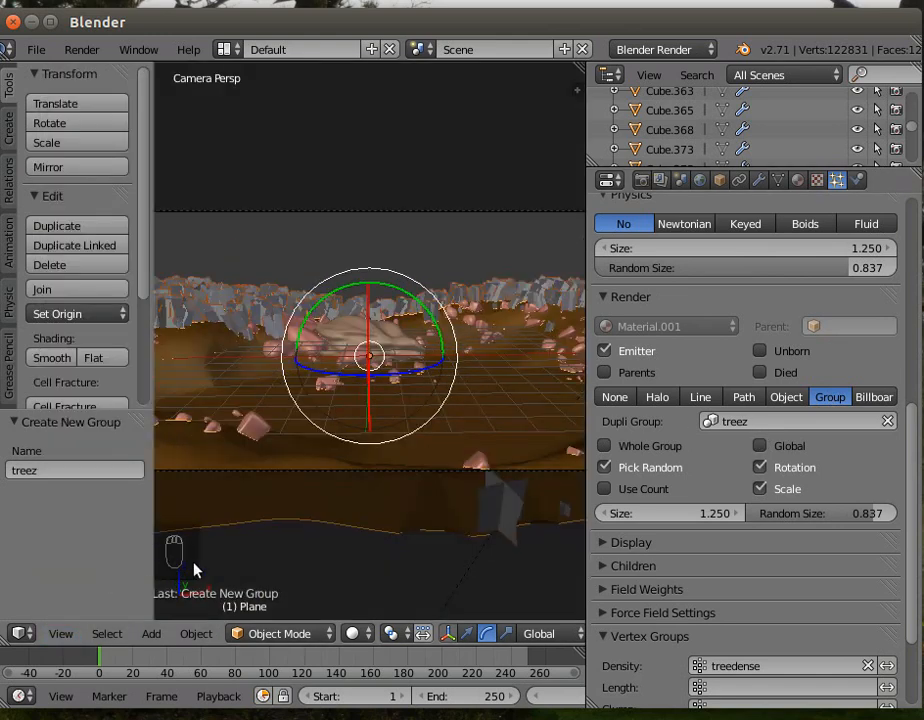
scroll(279, 554, down, 4)
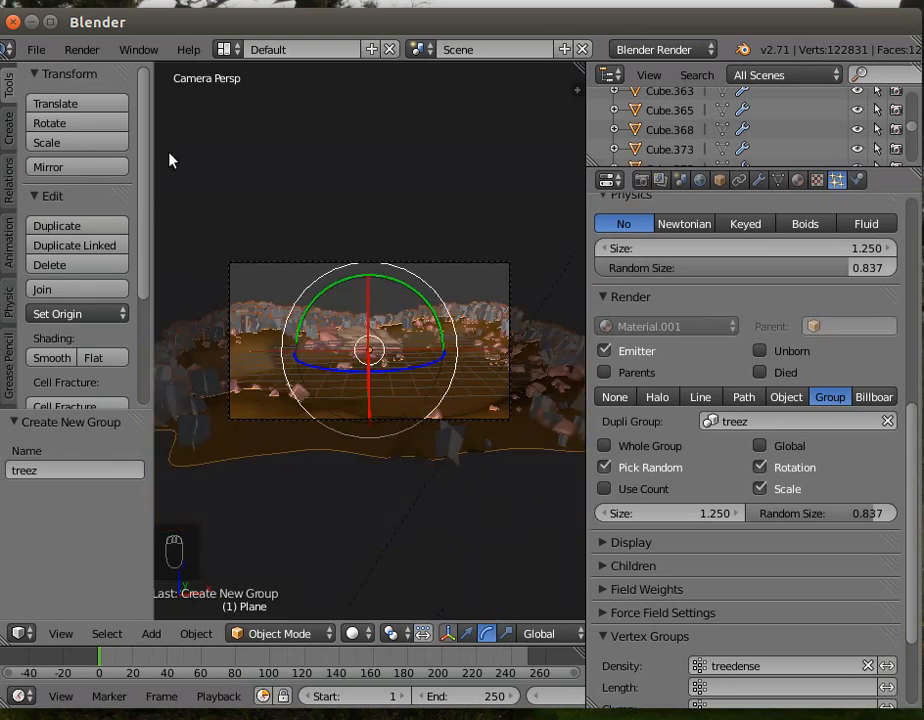
click(80, 49)
click(78, 70)
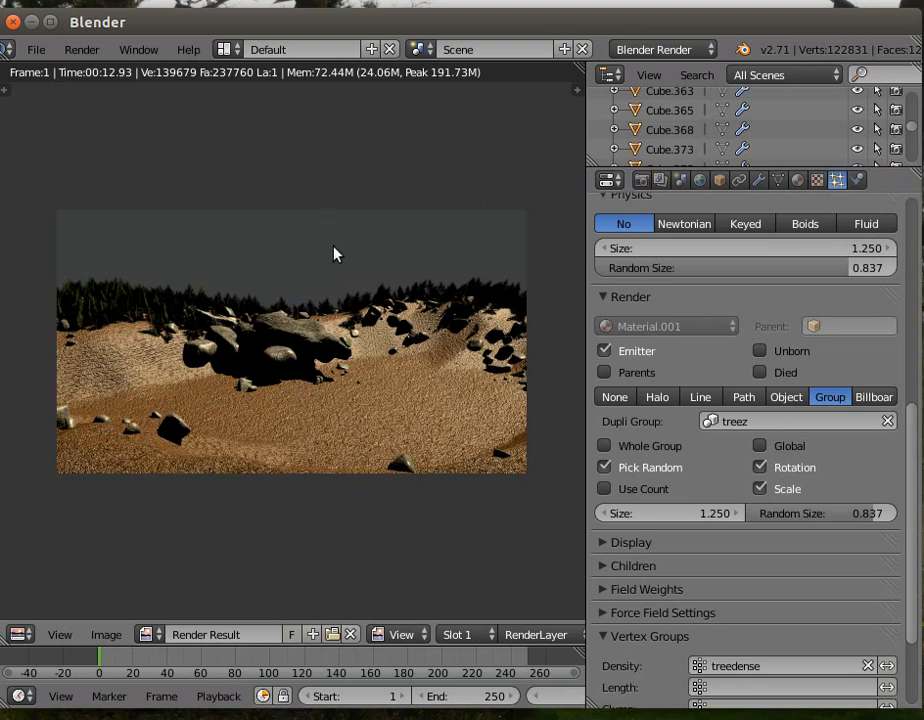
Step: Enable Real Sky in the scene's world settings
drag(912, 420, 912, 212)
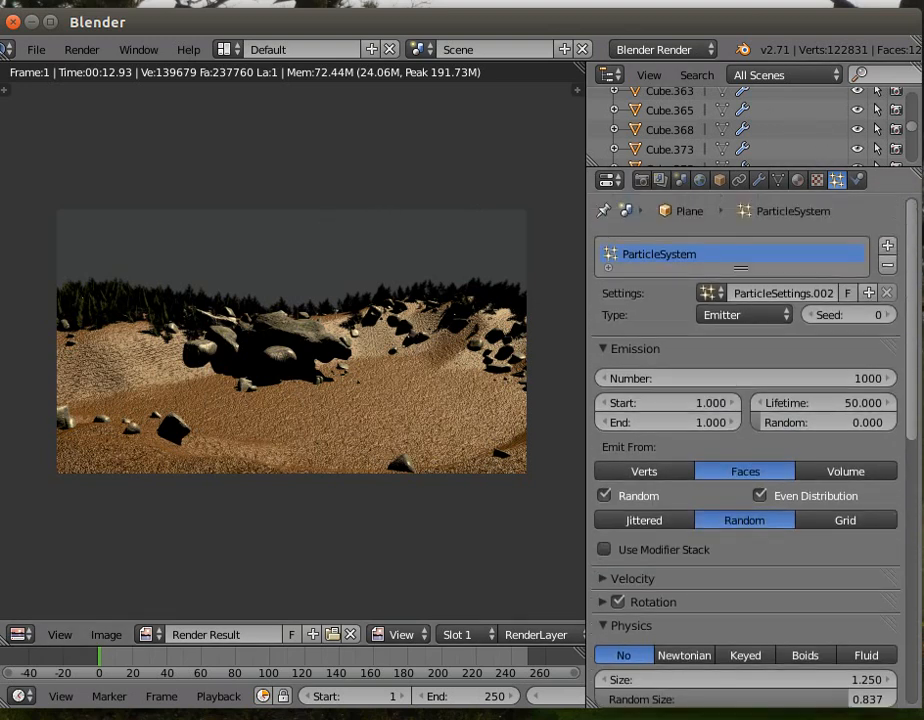
click(700, 180)
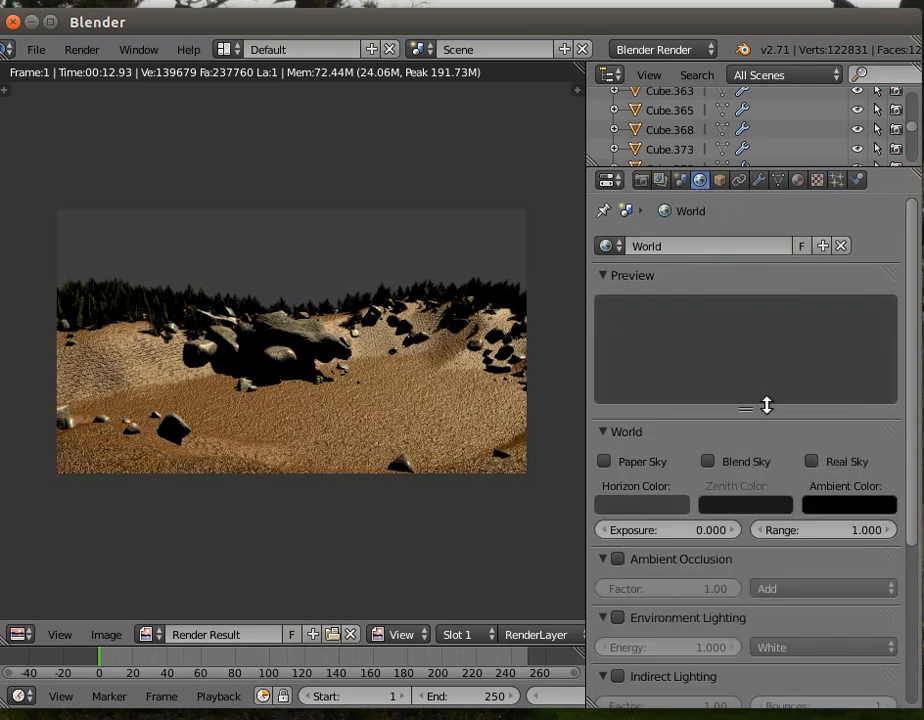
click(811, 461)
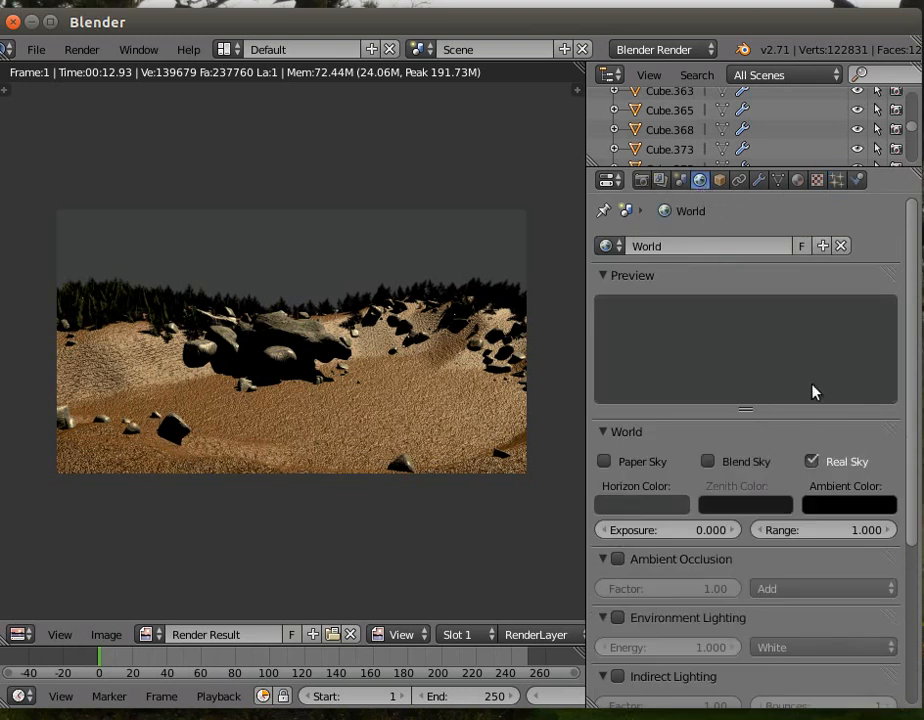
Step: Add a new Image or Movie texture to the world and set its preview to show both texture and world
click(818, 181)
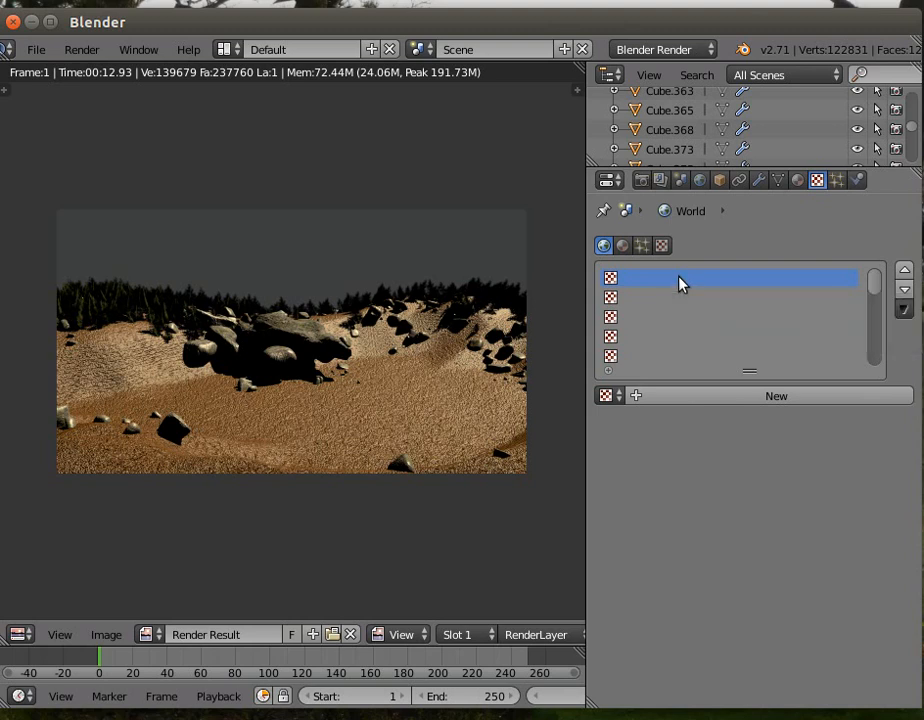
click(652, 396)
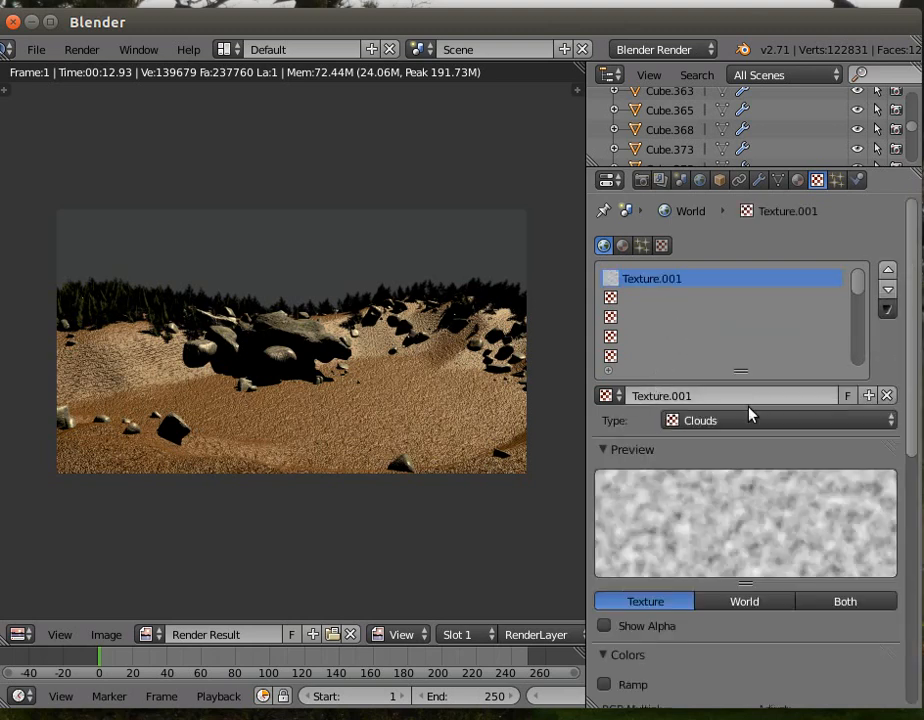
click(747, 418)
click(747, 290)
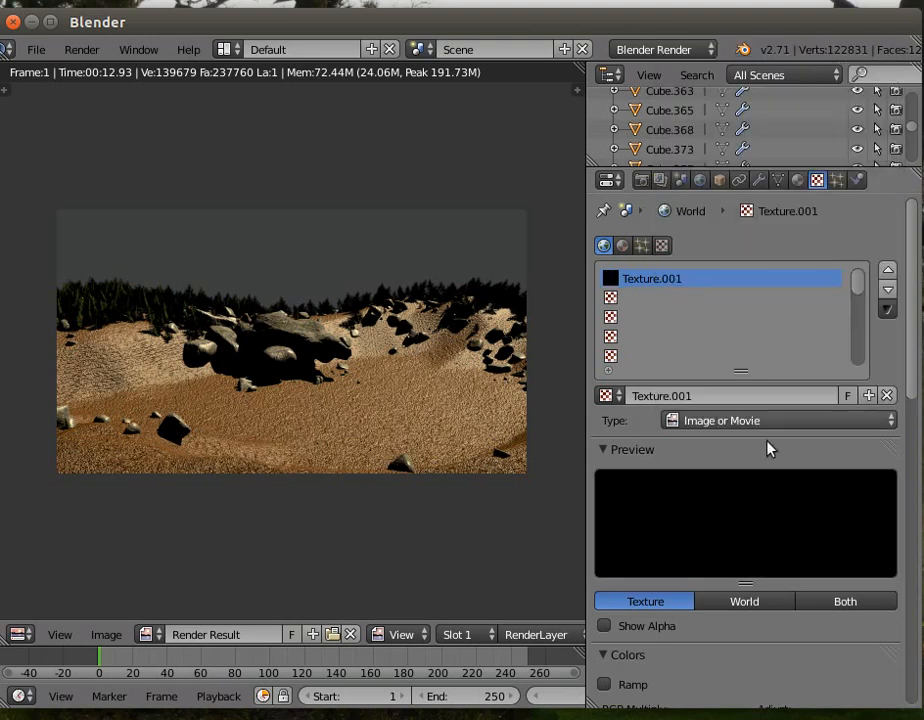
drag(912, 385, 914, 478)
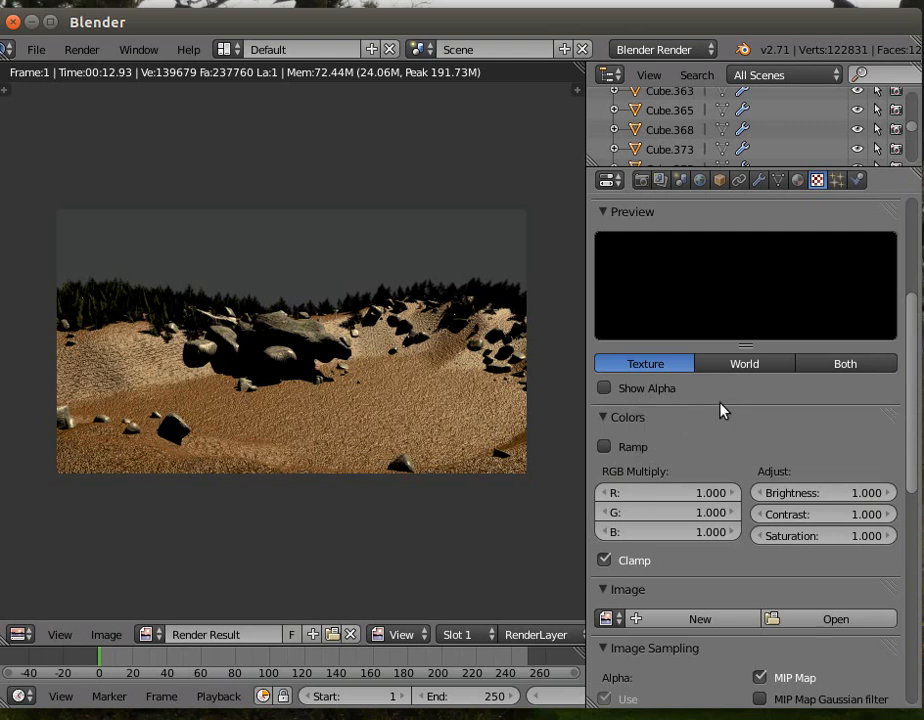
click(845, 366)
scroll(725, 450, down, 2)
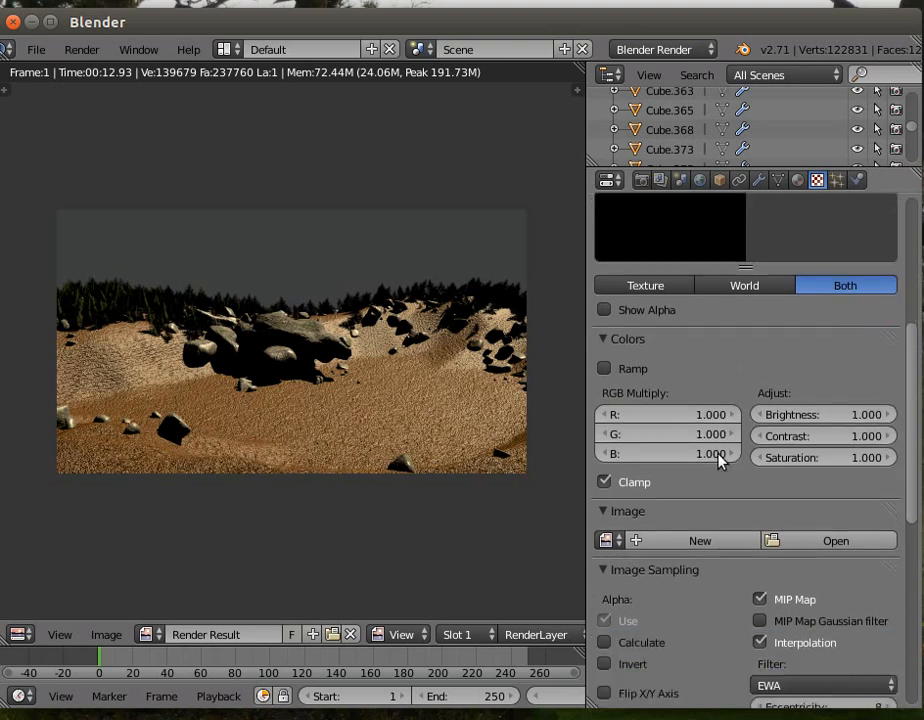
Step: Load skysunsetsky.jpg from the Desktop's 3d folder as the world texture's image
click(813, 545)
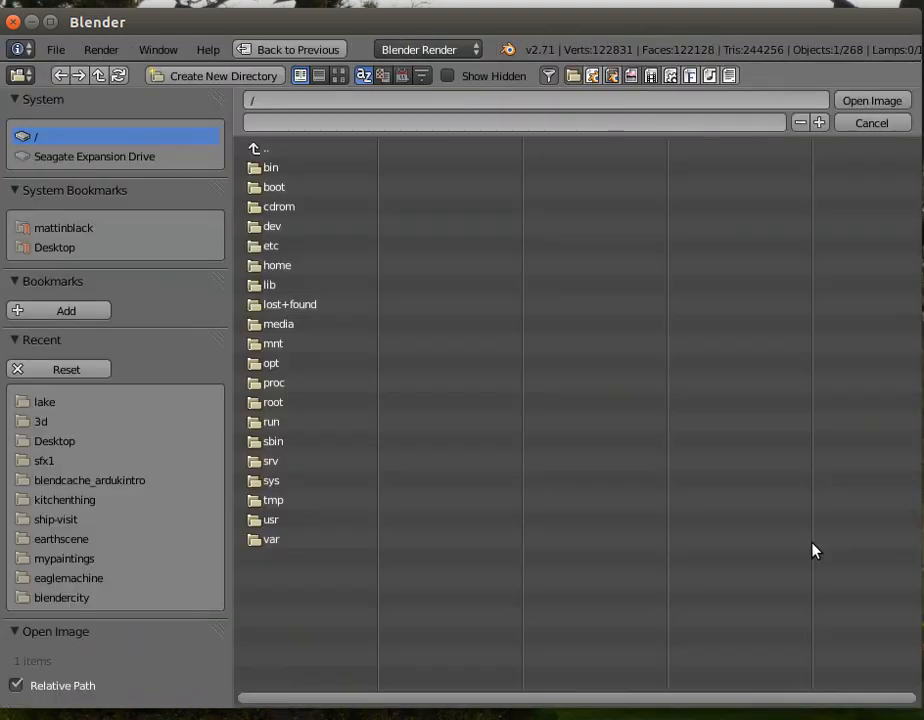
click(58, 424)
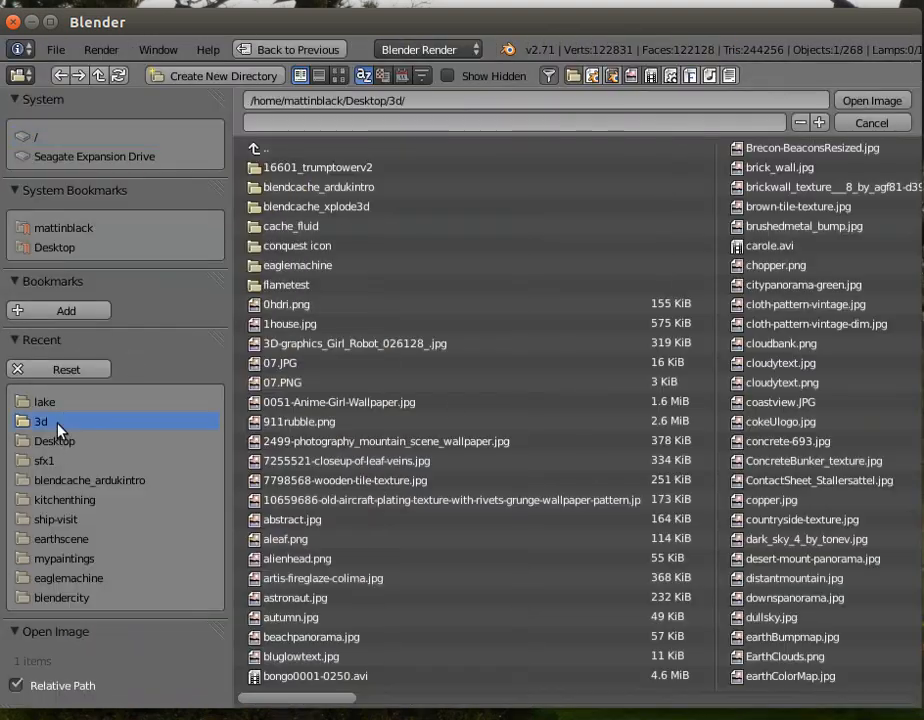
drag(305, 699, 822, 712)
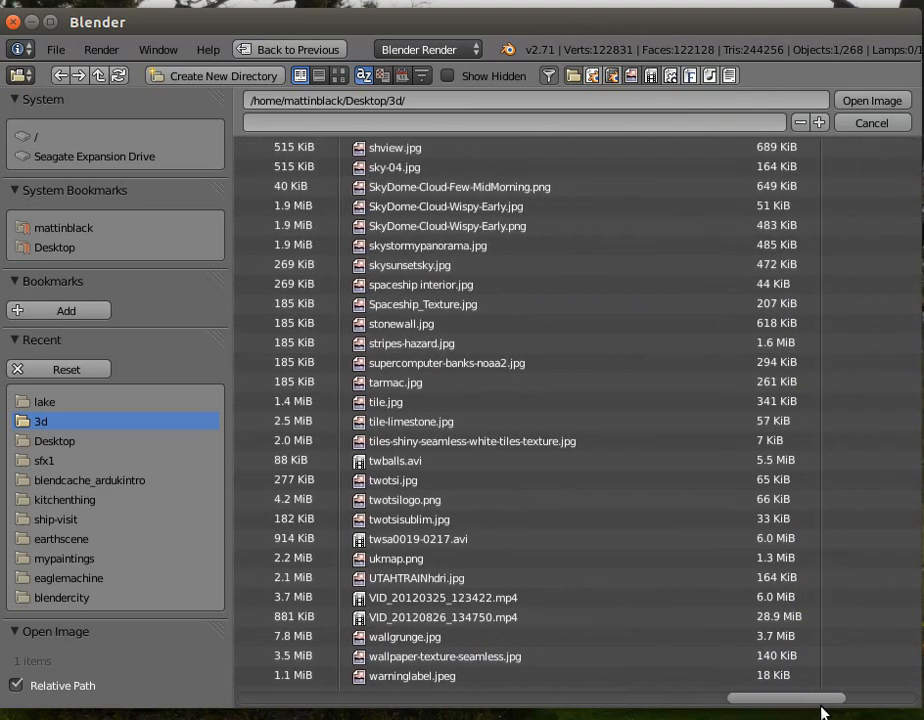
double_click(428, 266)
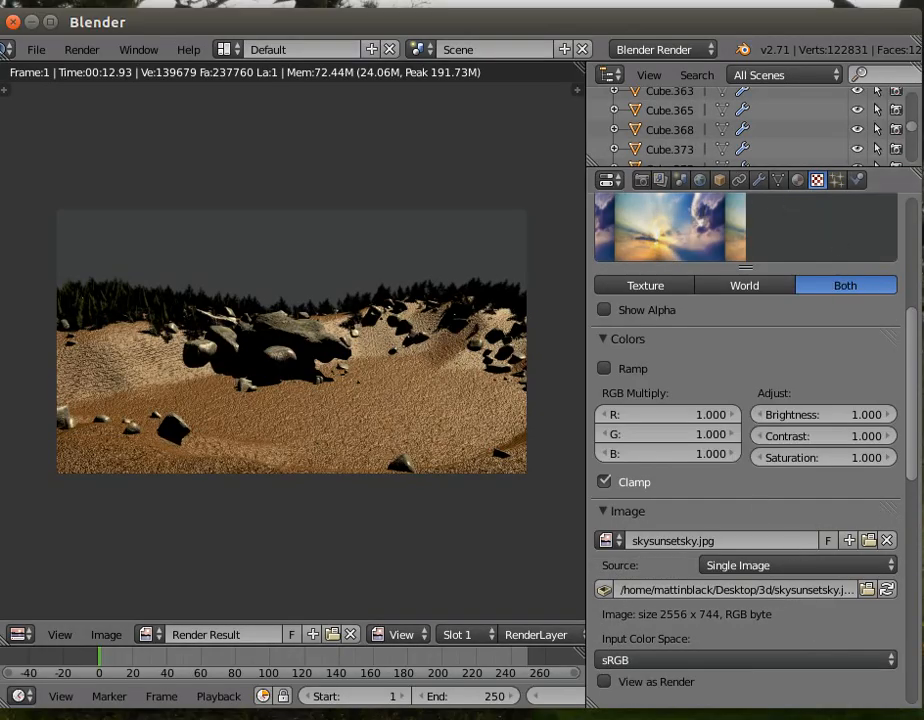
Step: Enable the Horizon and Zenith Up influences for the world's sky texture
scroll(912, 495, down, 10)
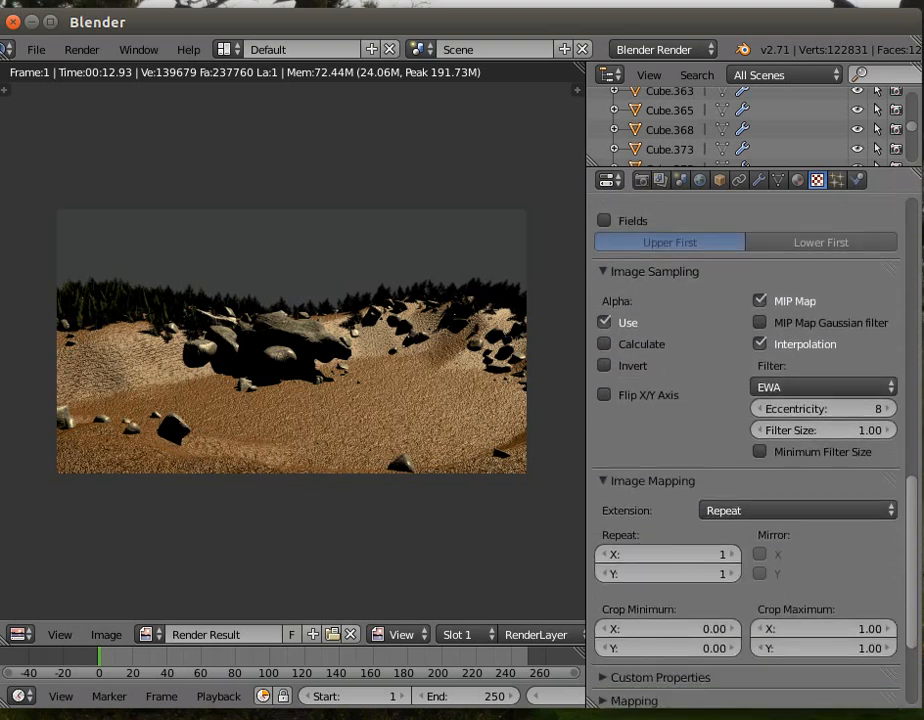
scroll(750, 450, down, 5)
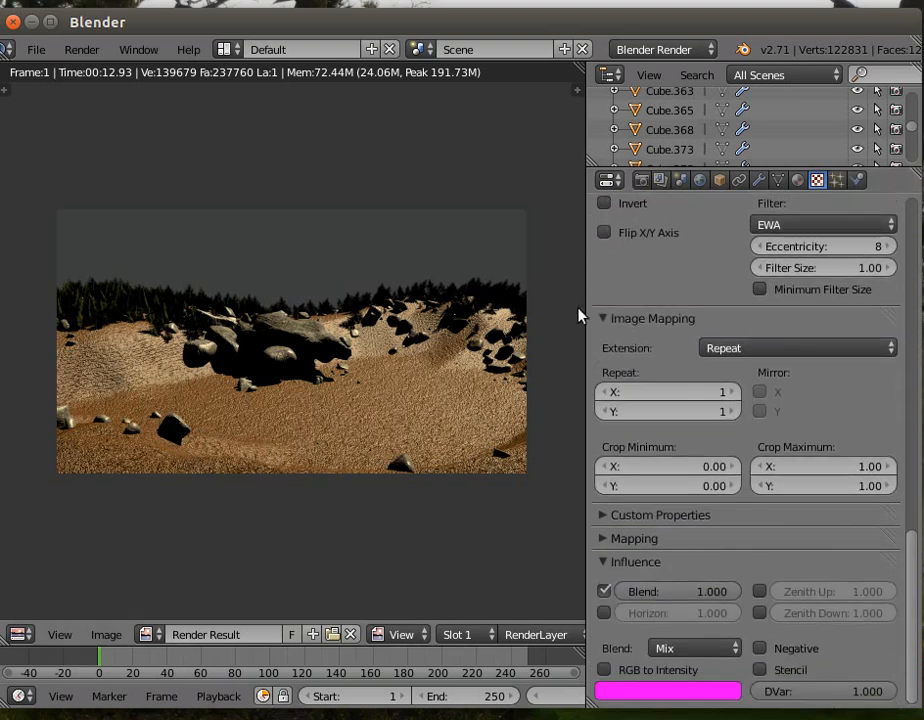
click(604, 320)
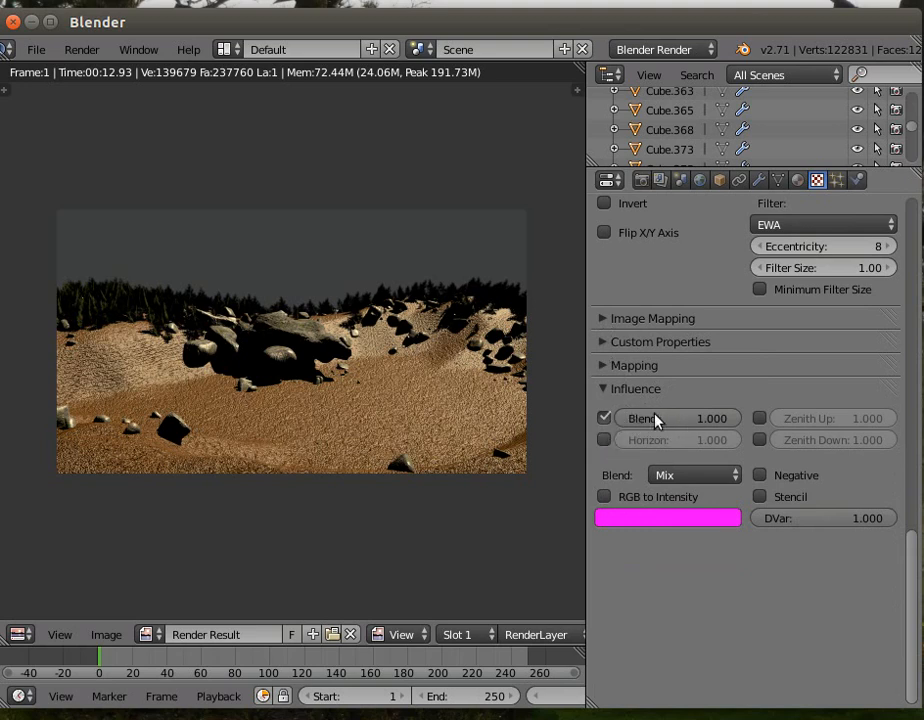
click(604, 439)
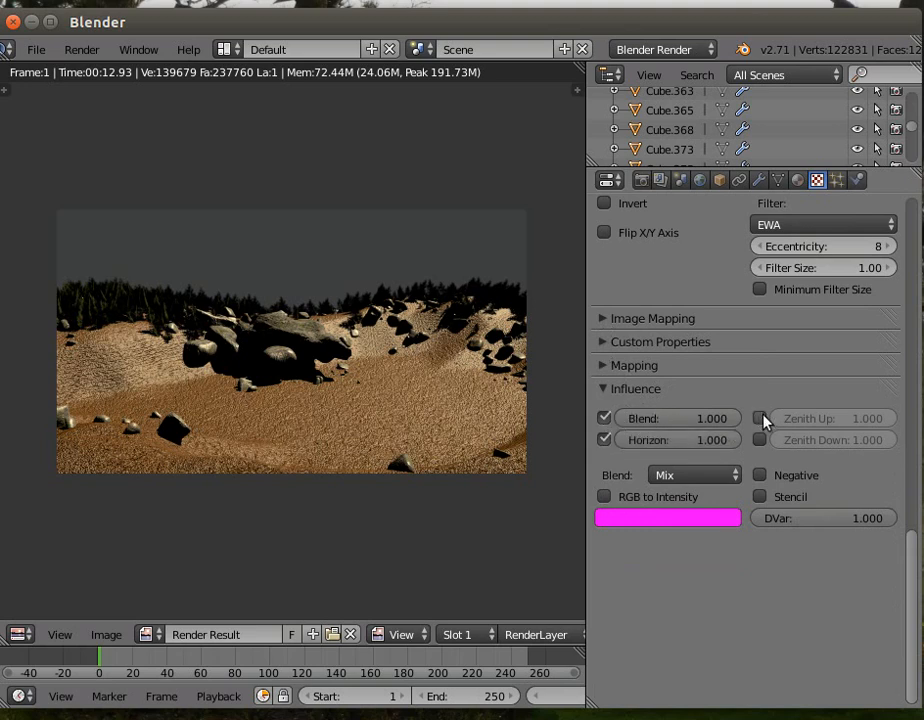
click(761, 419)
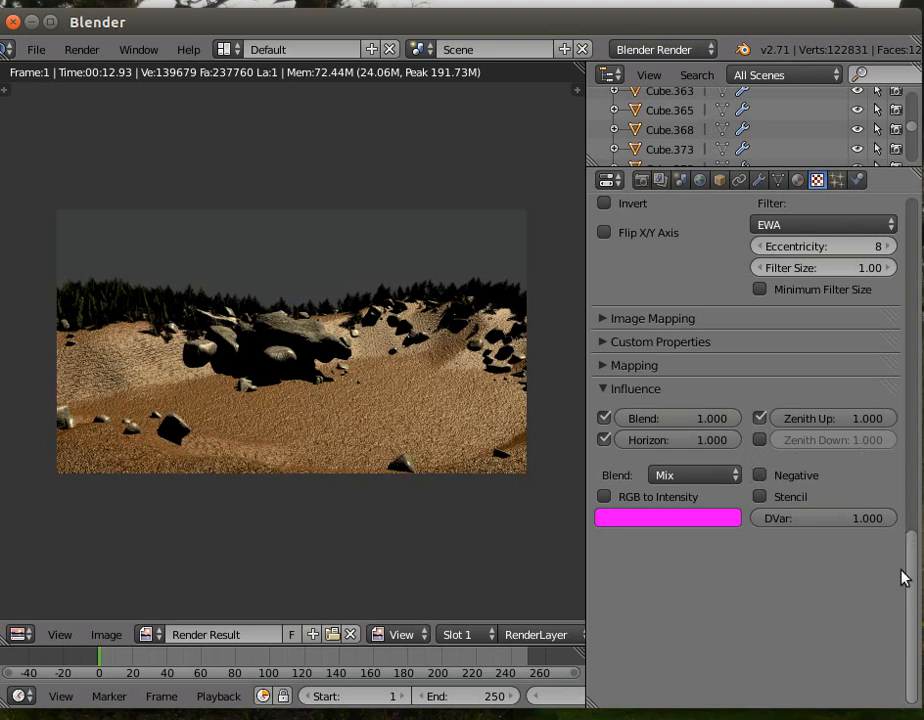
drag(910, 579, 910, 160)
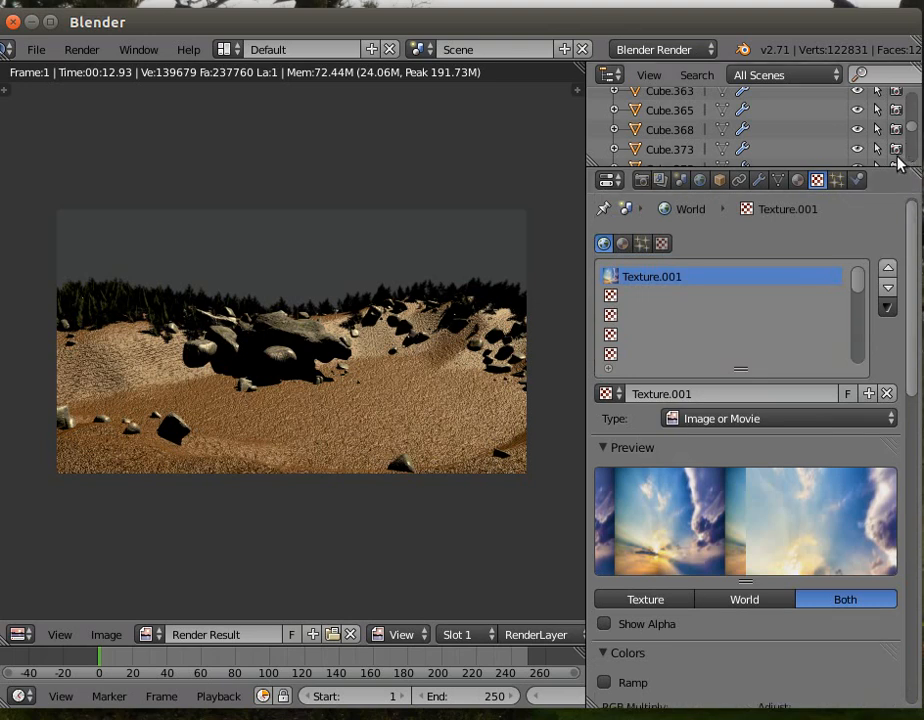
Step: Check the world preview and render the scene image with the sky texture
click(797, 181)
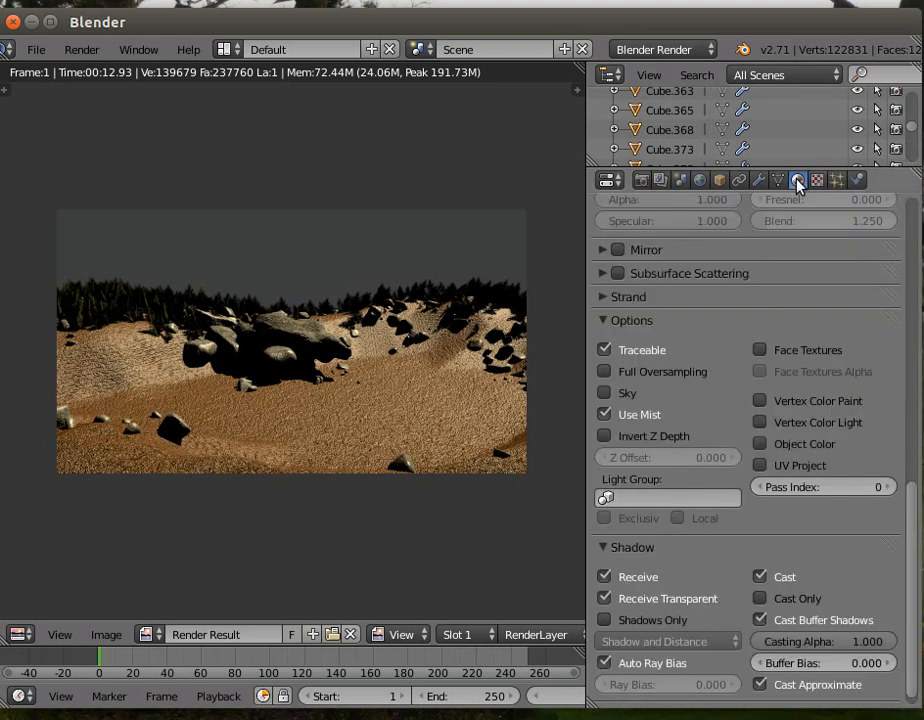
drag(910, 520, 900, 150)
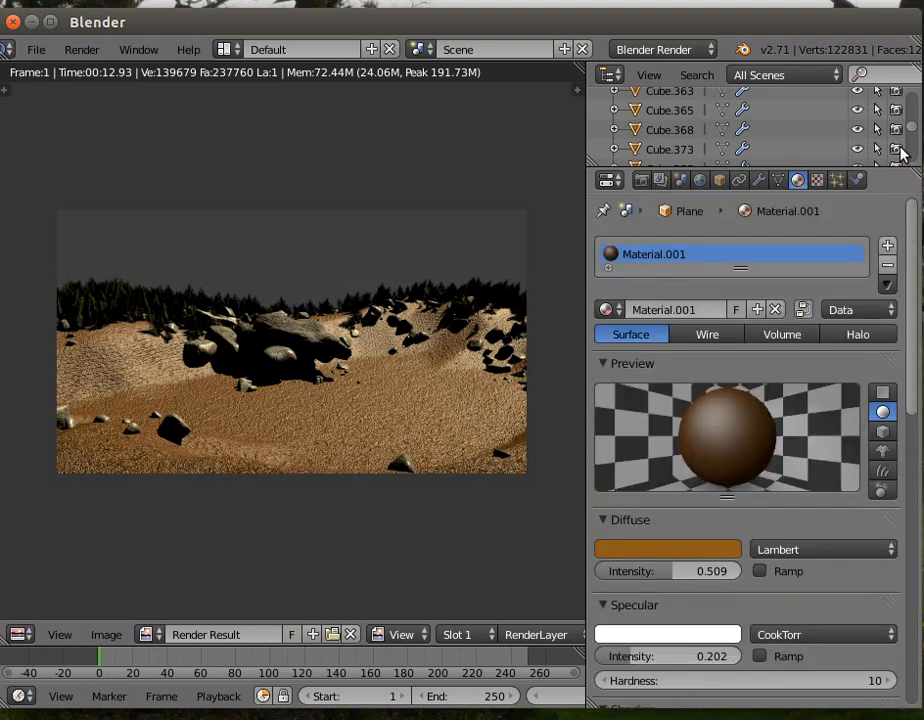
click(699, 180)
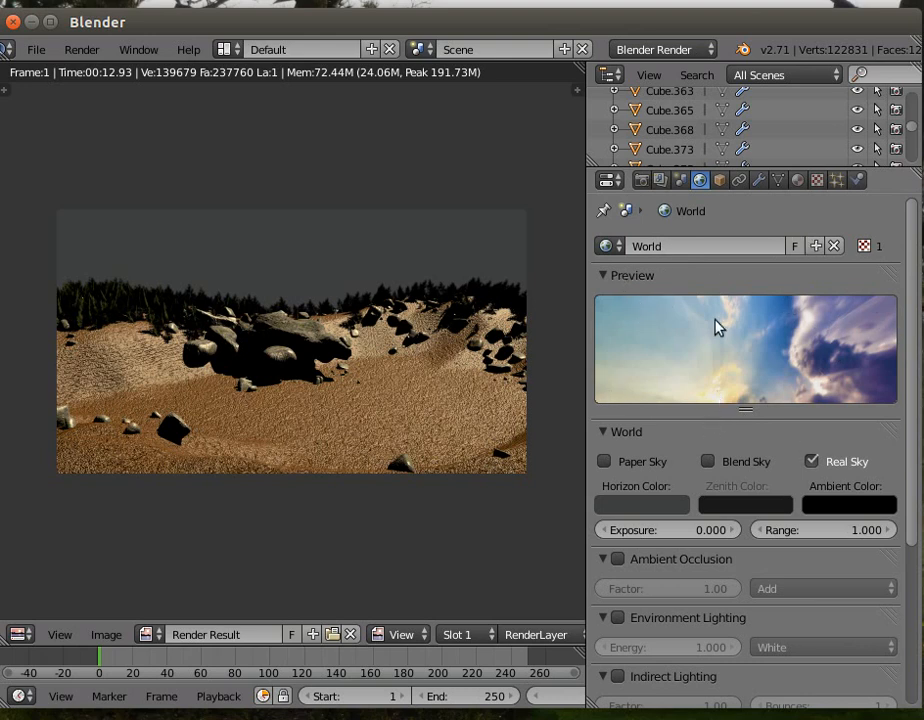
click(84, 50)
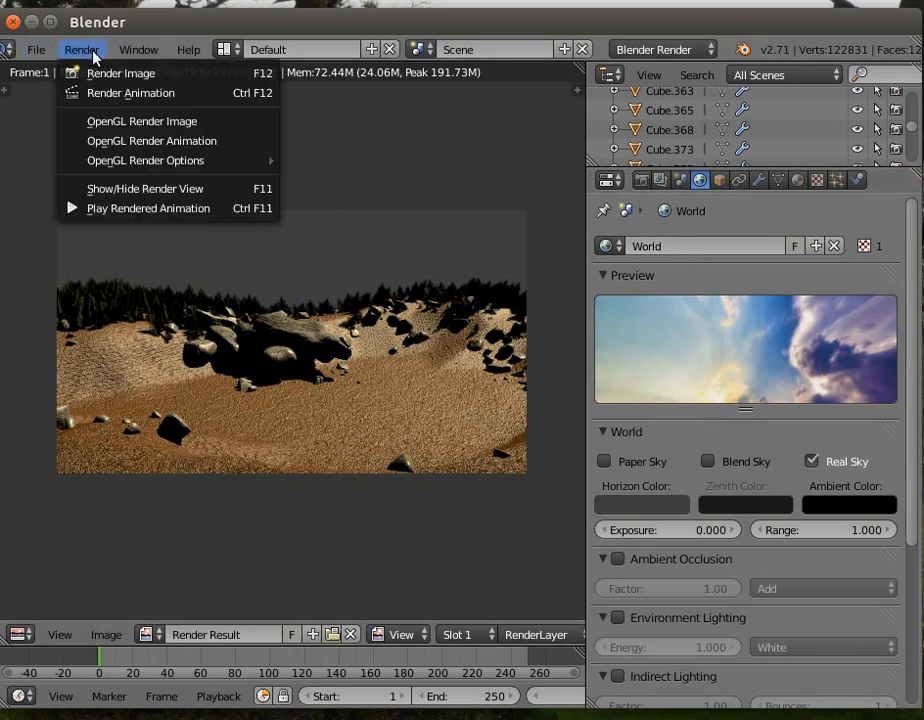
click(95, 72)
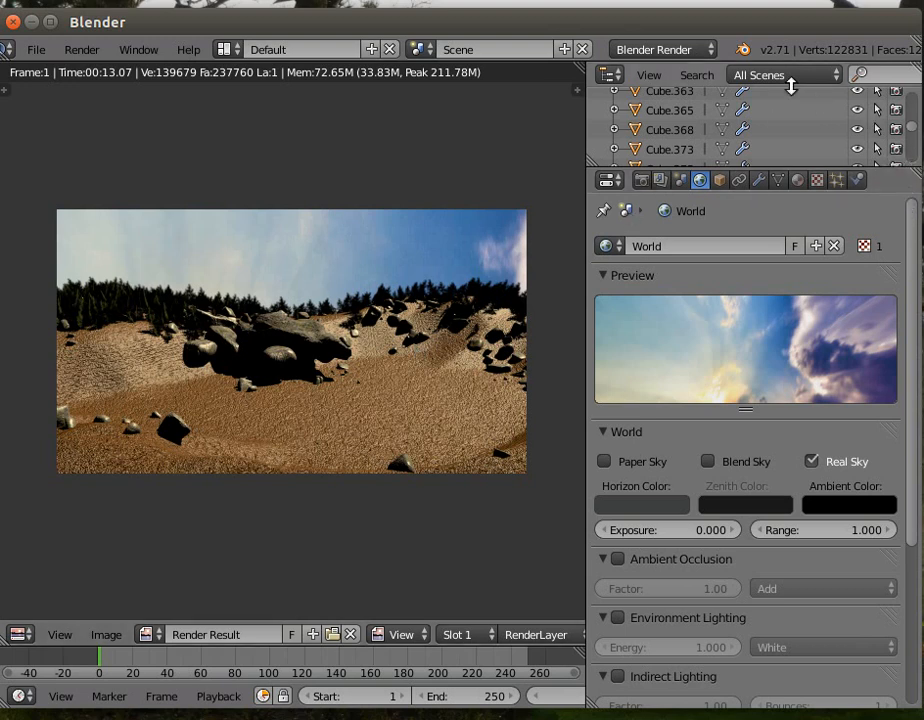
Step: Return to the 3D view, lower the sun lamp about 3.6 units along Z and rotate it about 35° around Y
click(78, 50)
click(140, 187)
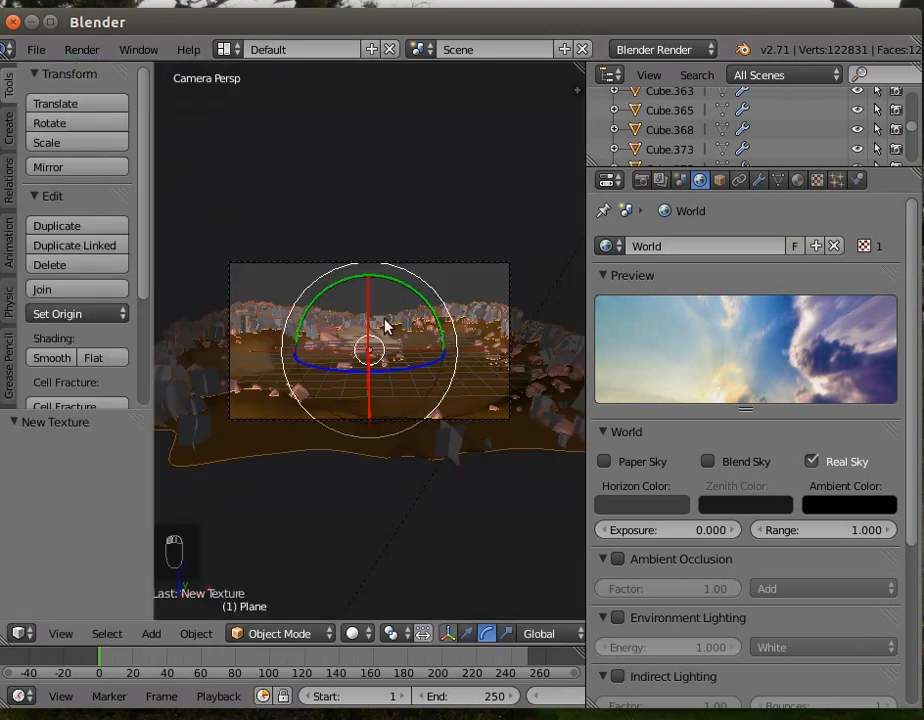
scroll(521, 243, down, 2)
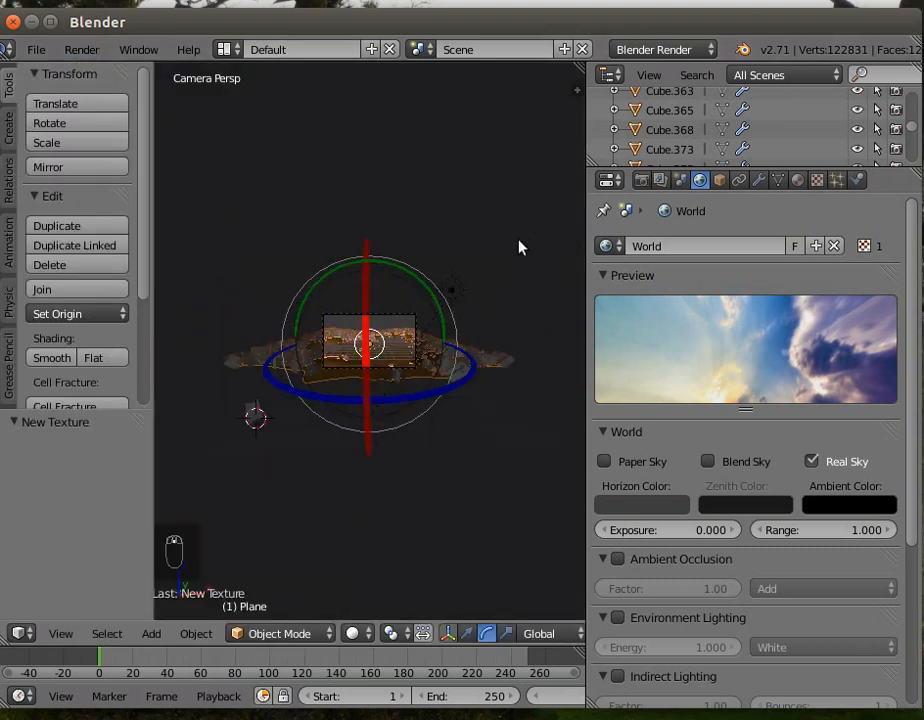
middle_drag(511, 285, 509, 302)
scroll(537, 258, down, 5)
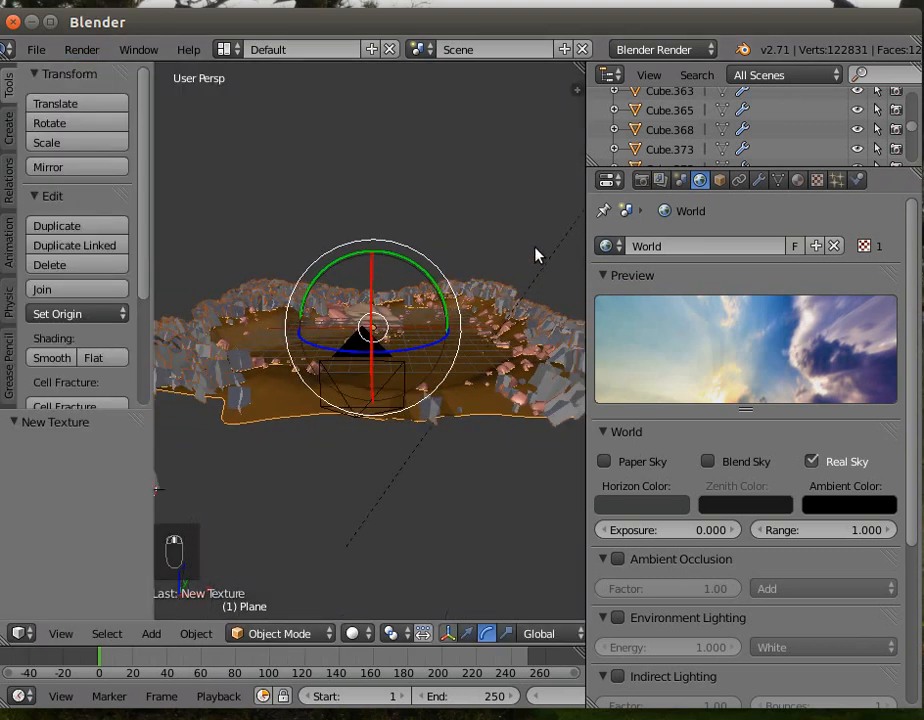
right_click(538, 224)
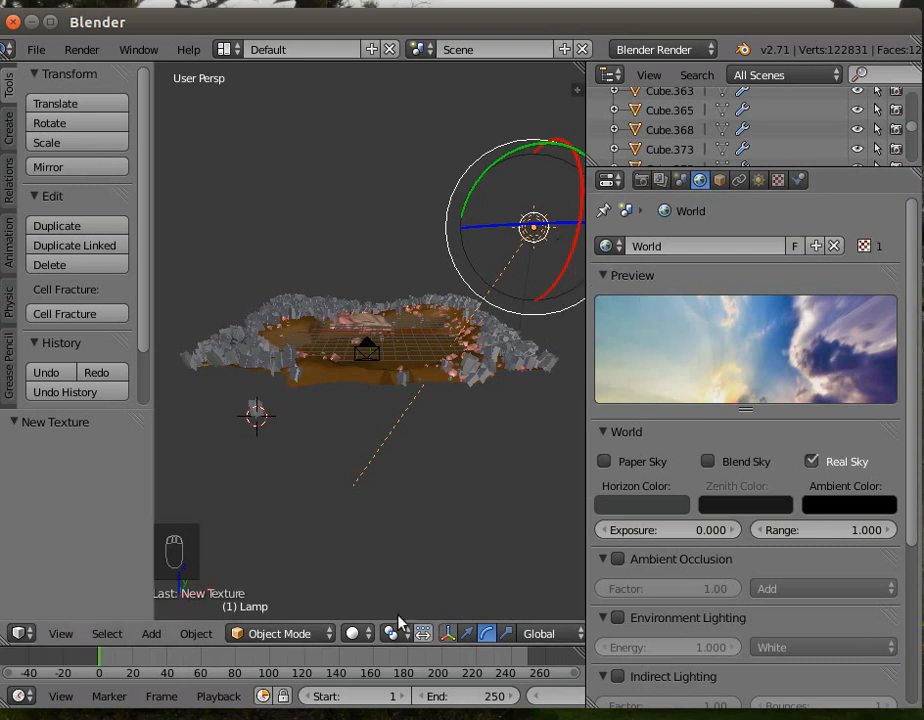
click(466, 633)
drag(544, 150, 551, 196)
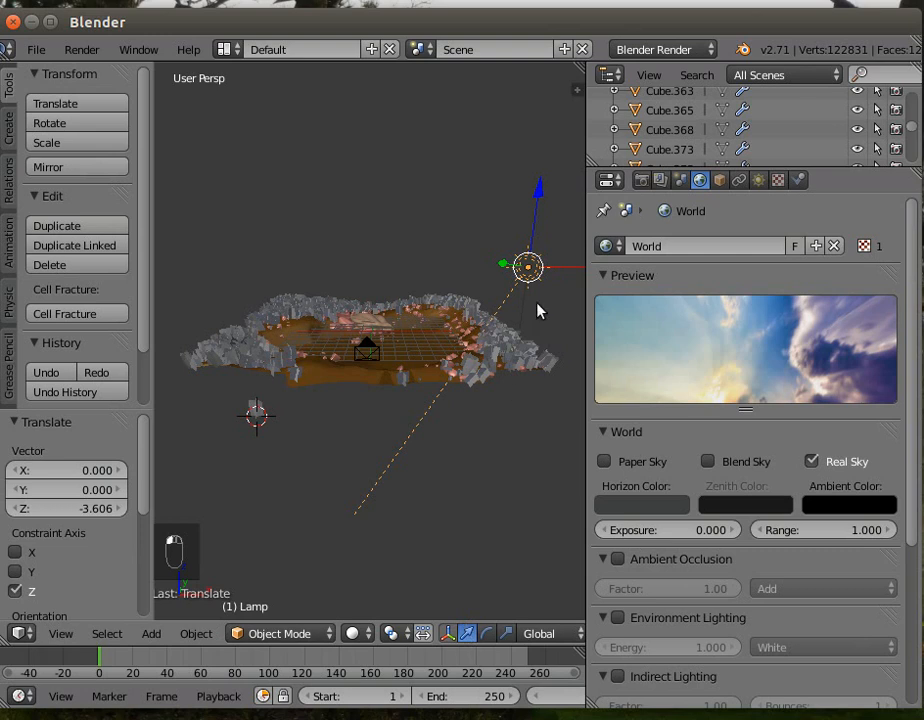
click(487, 633)
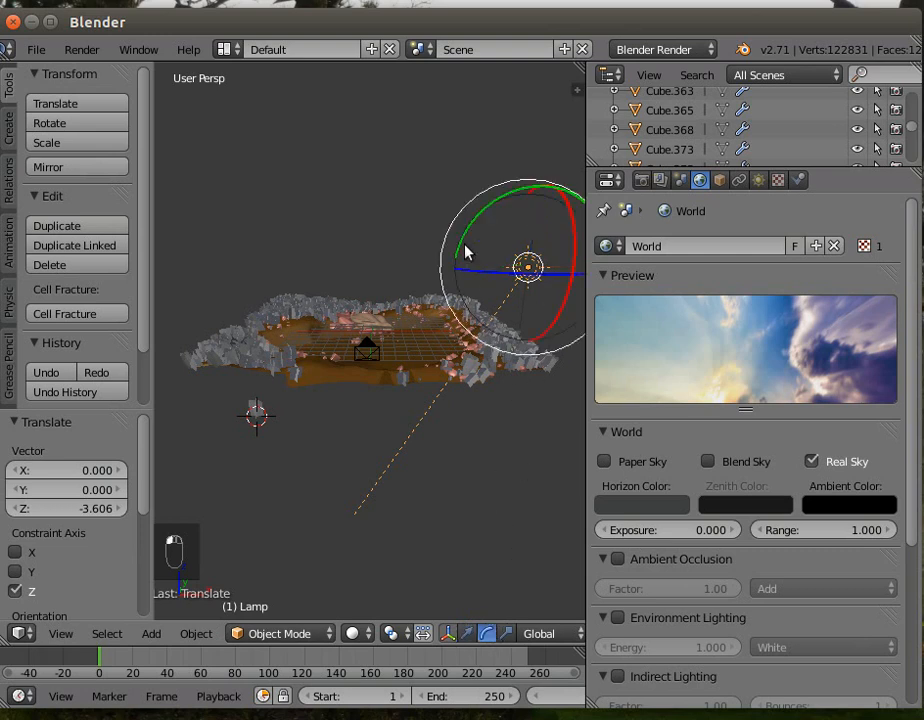
drag(466, 239, 485, 185)
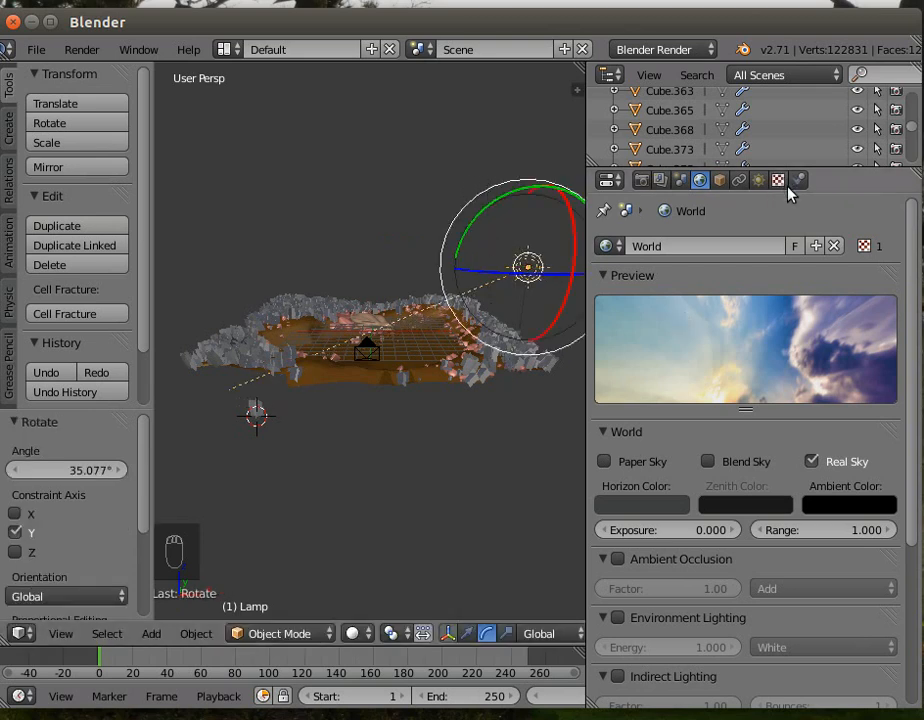
Step: Change the sun lamp's light colour to a pale peach tone
click(758, 180)
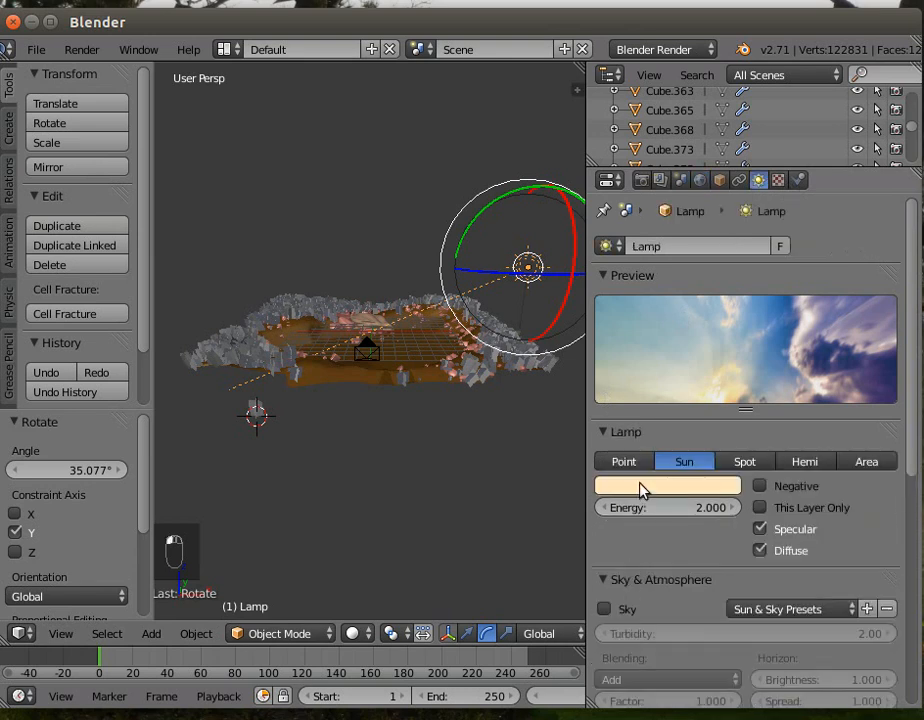
click(648, 486)
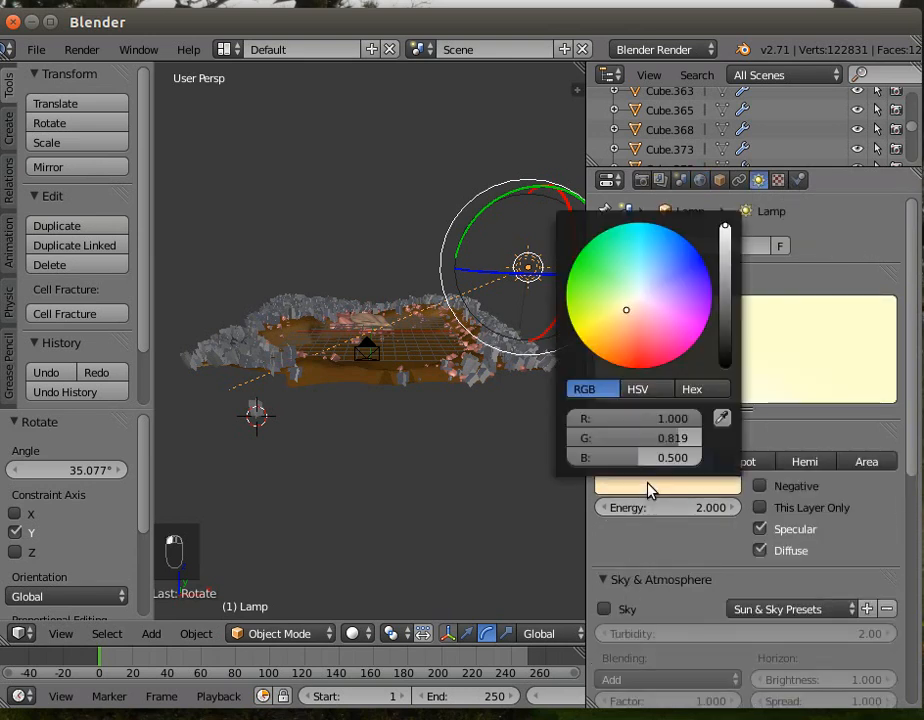
click(627, 331)
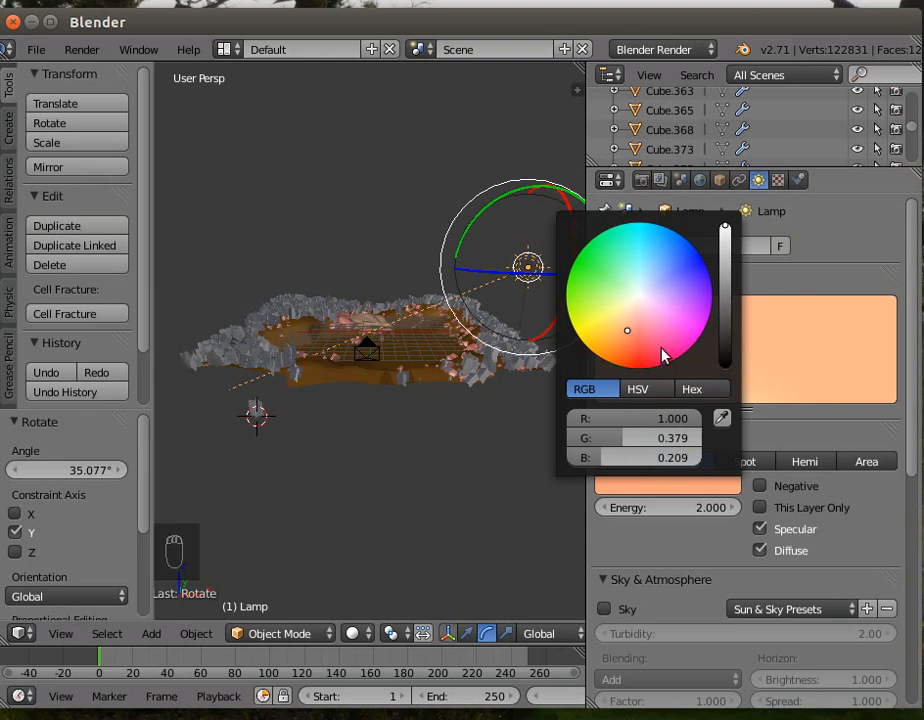
click(630, 321)
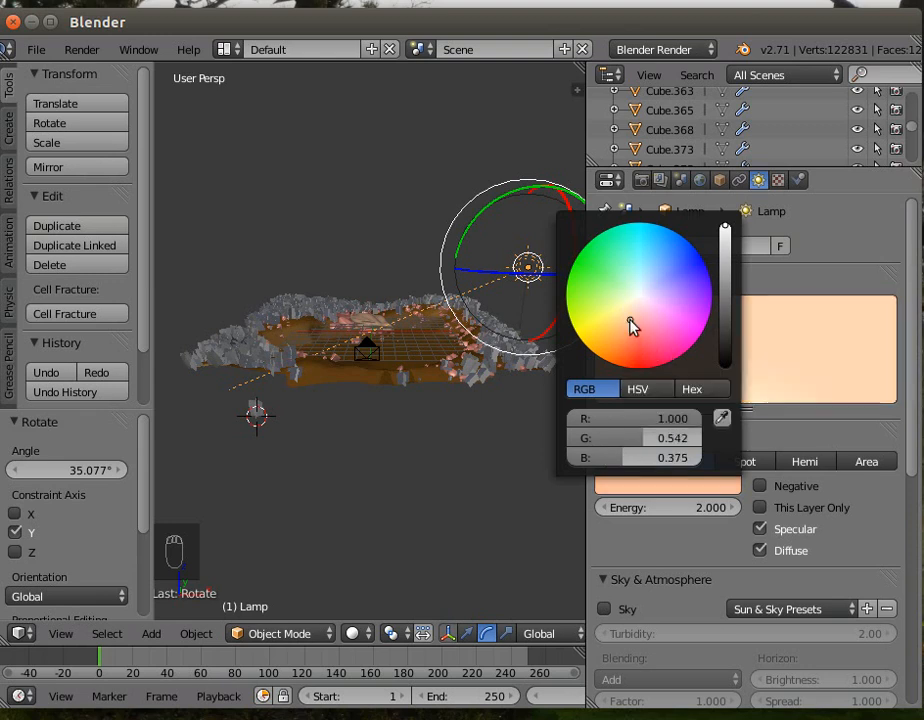
click(634, 319)
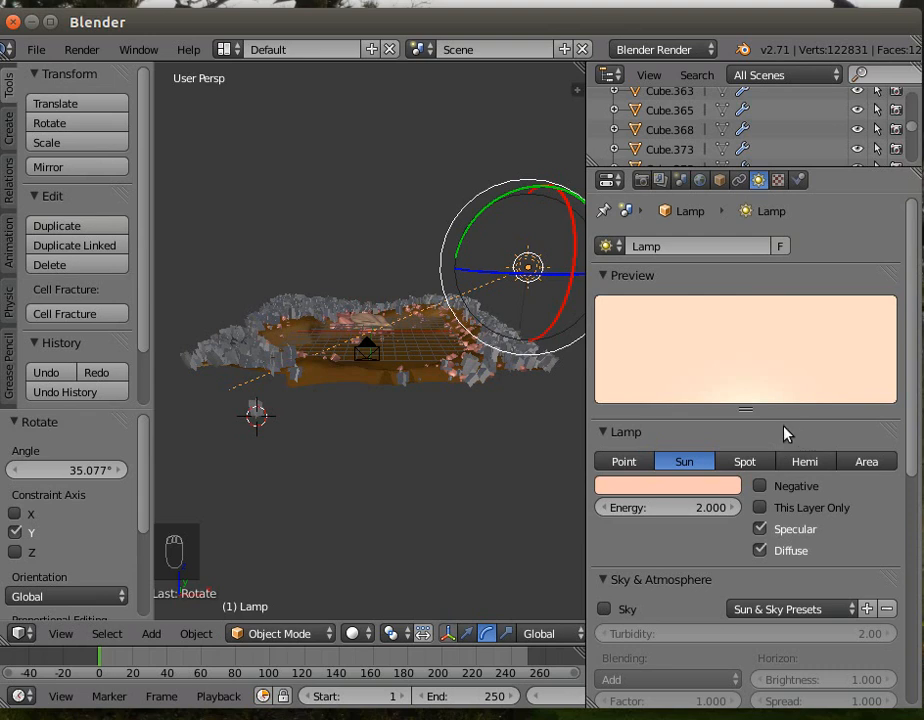
Step: Set the sun lamp's energy to 1
click(702, 510)
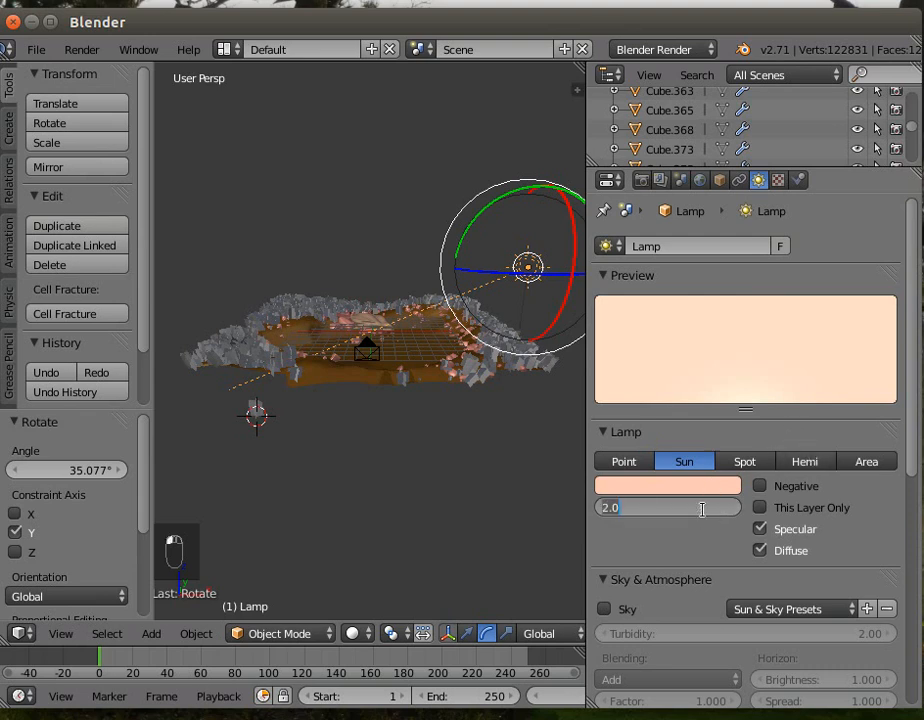
text(1)
key(Return)
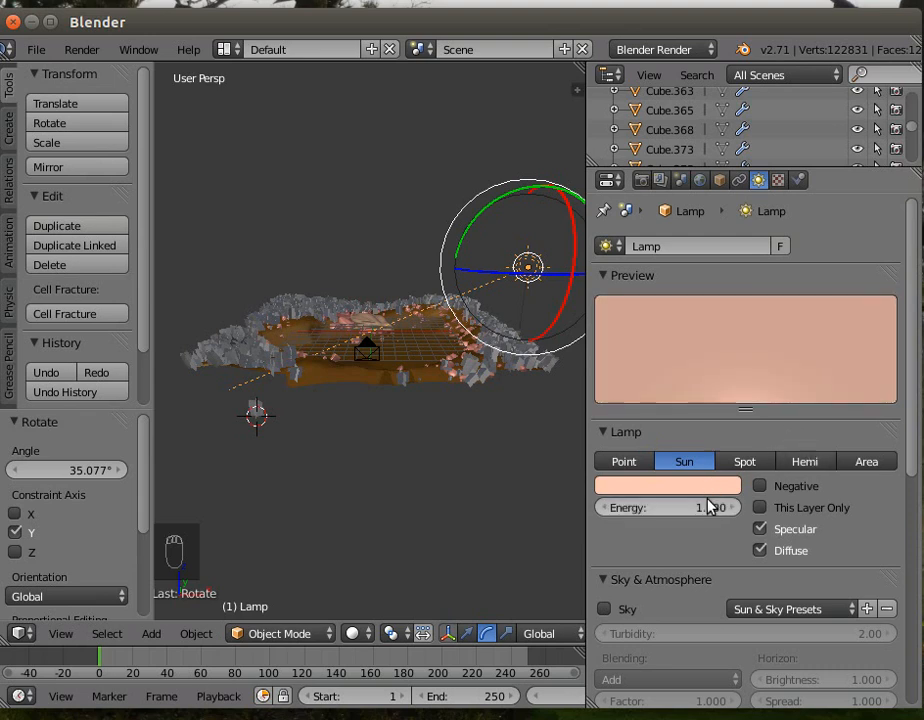
Step: Render the scene image with the adjusted sun lamp
click(82, 49)
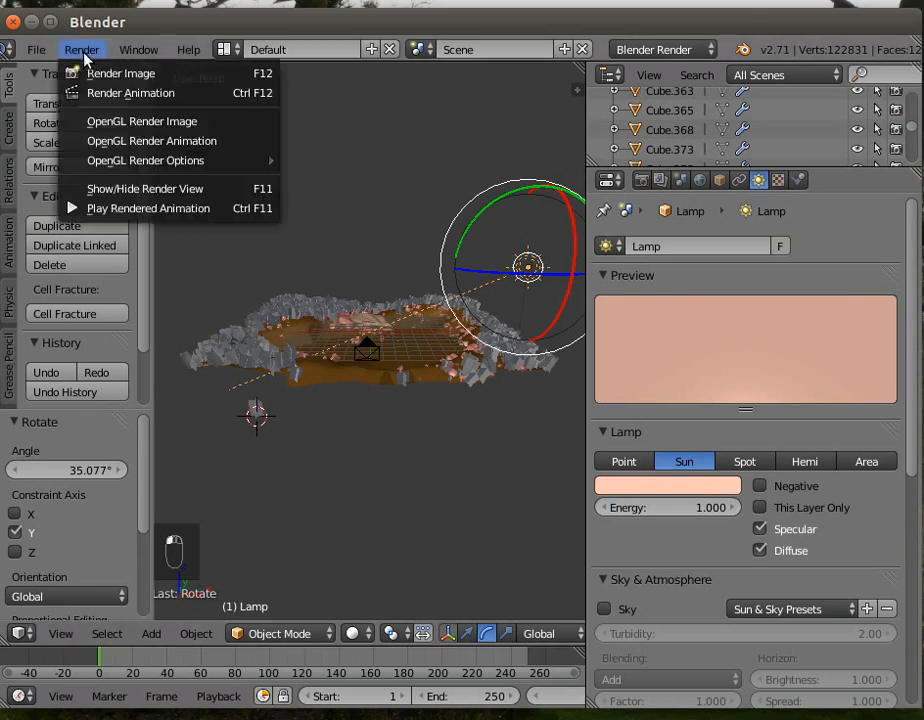
click(93, 72)
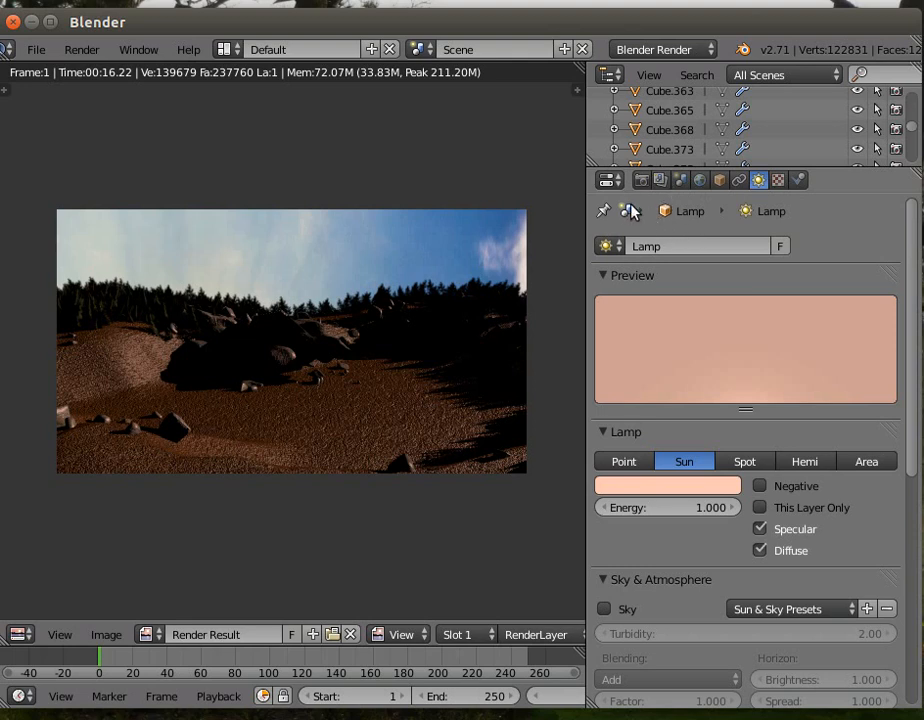
Step: Replace the image in the world's sky texture with sky-04.jpg from the 3d folder
click(703, 184)
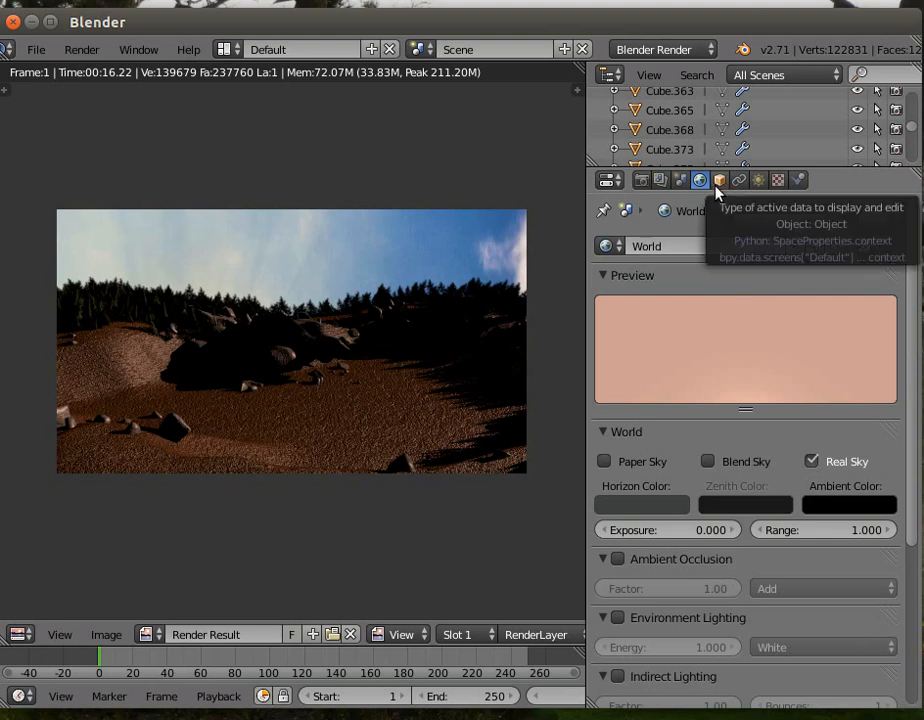
click(778, 180)
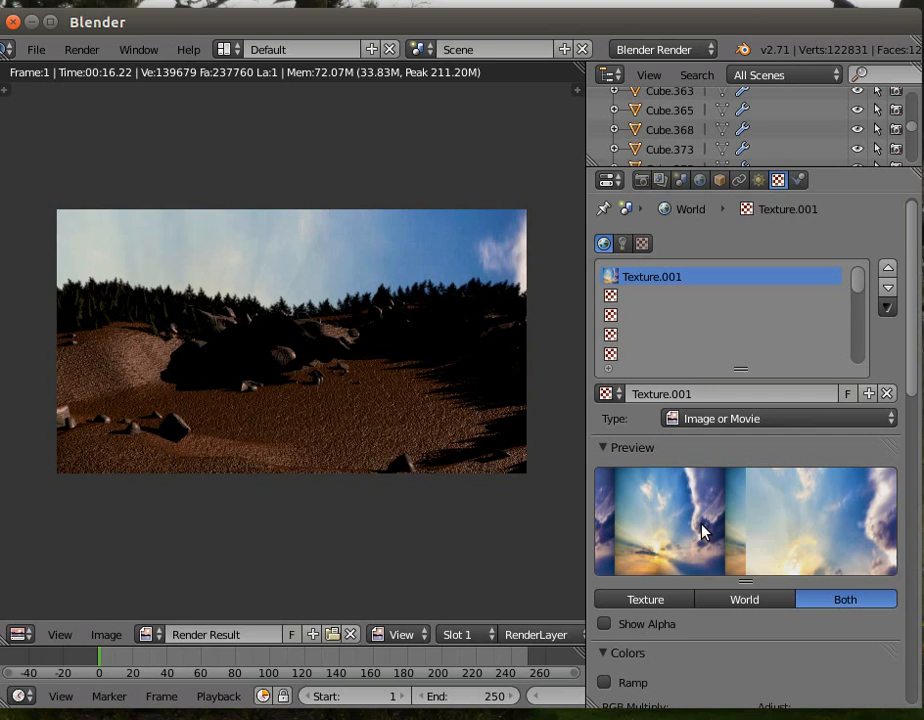
scroll(810, 541, down, 3)
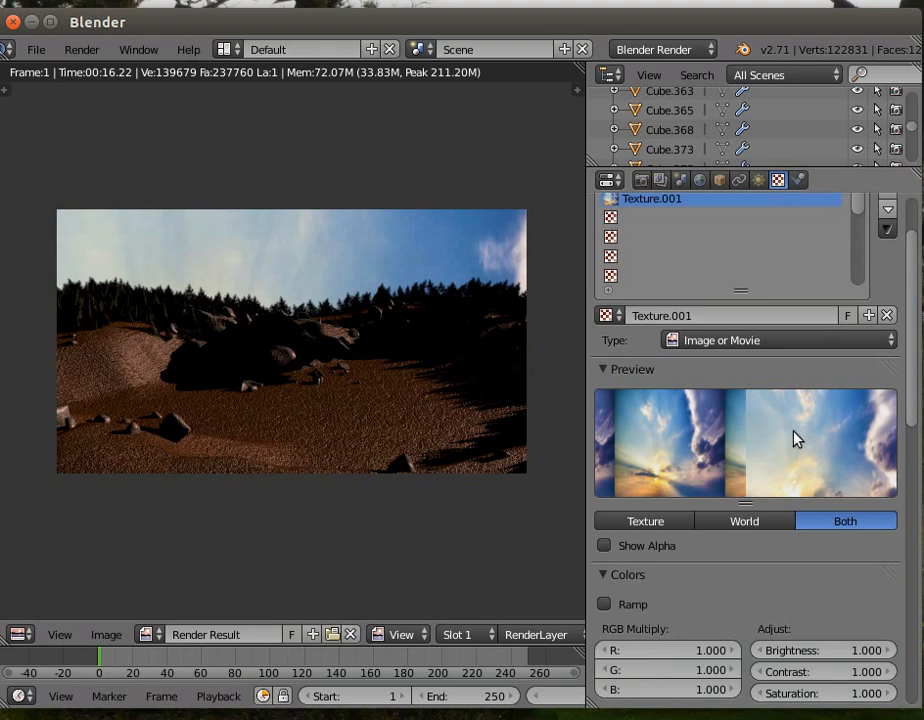
scroll(795, 440, down, 3)
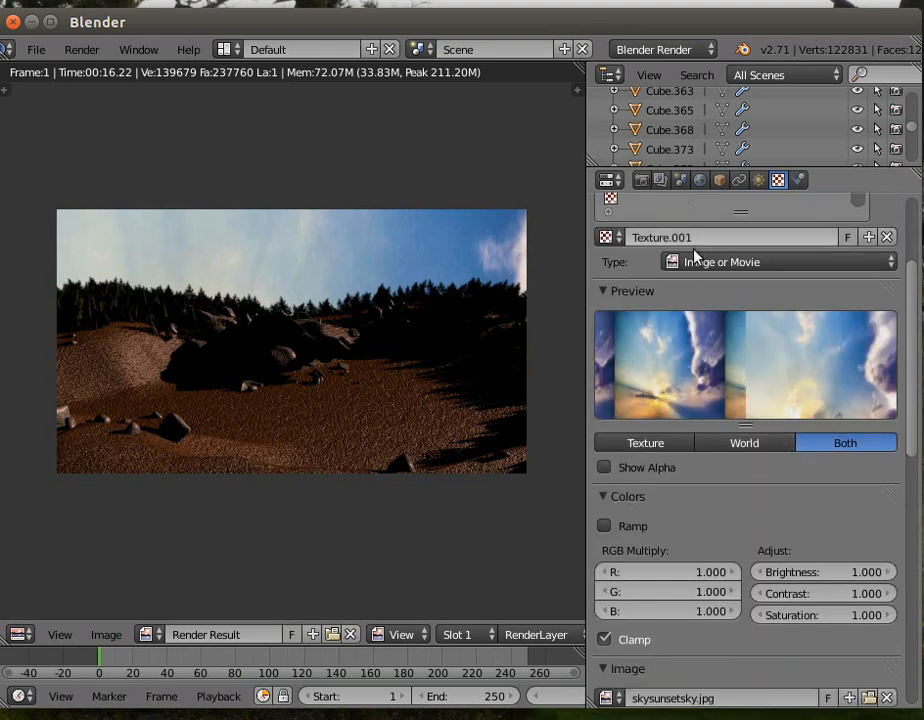
scroll(705, 545, down, 6)
scroll(706, 545, down, 6)
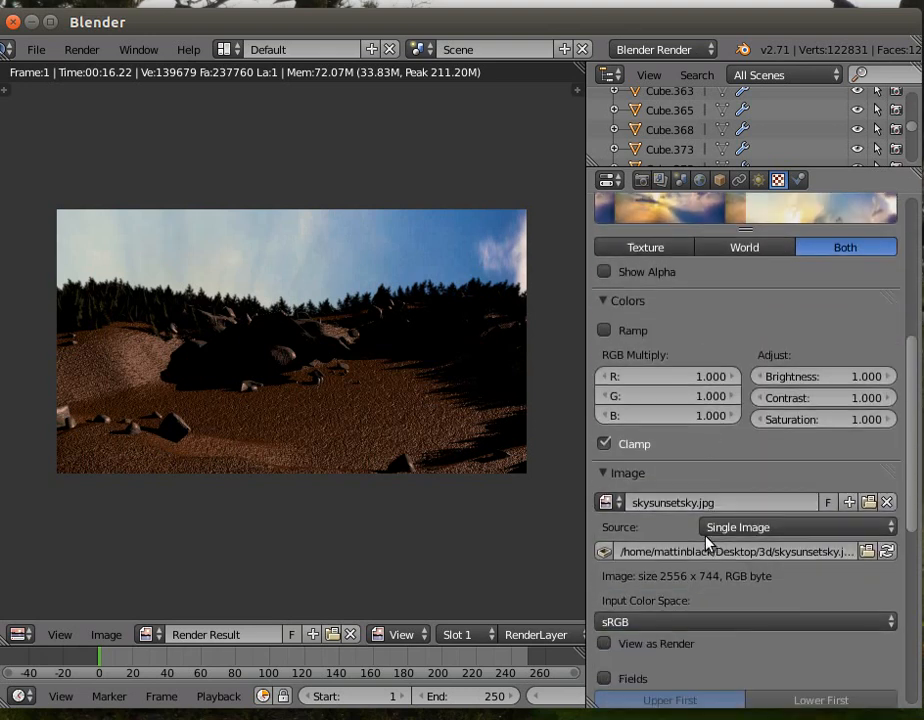
scroll(722, 530, up, 5)
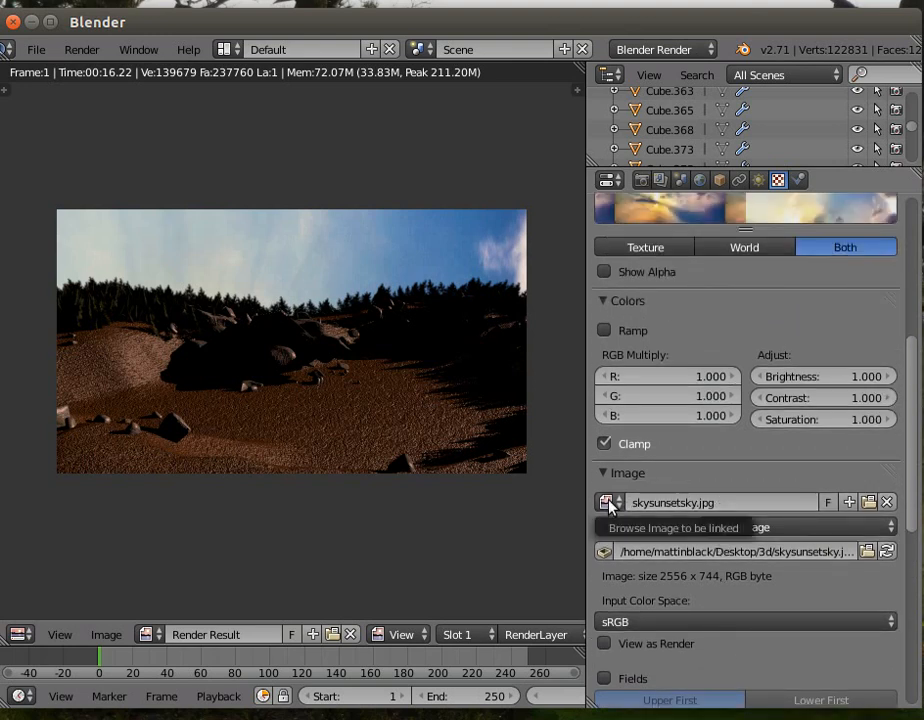
click(869, 503)
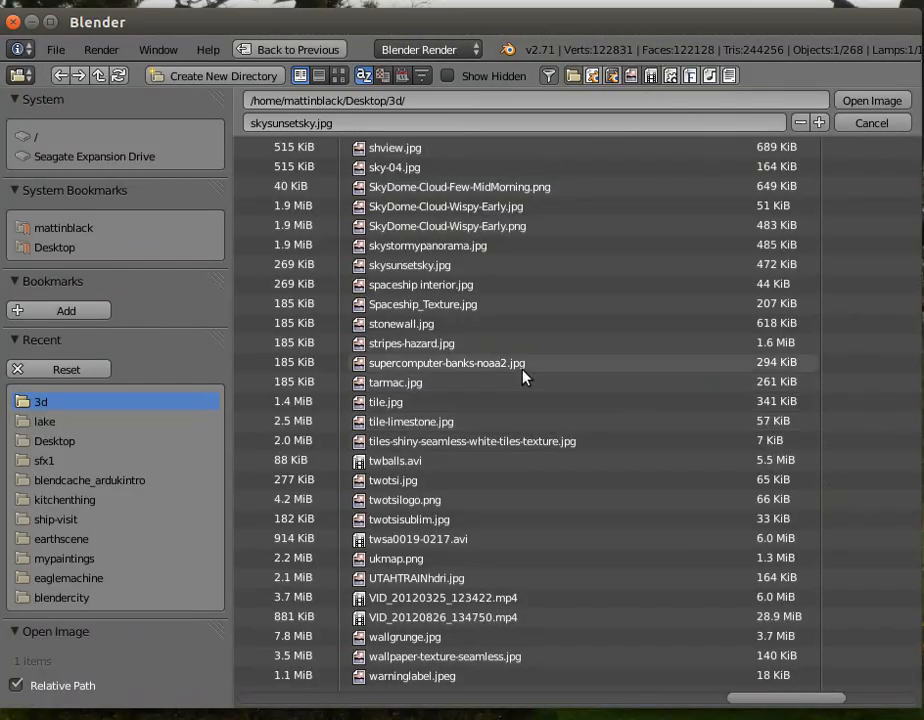
double_click(420, 167)
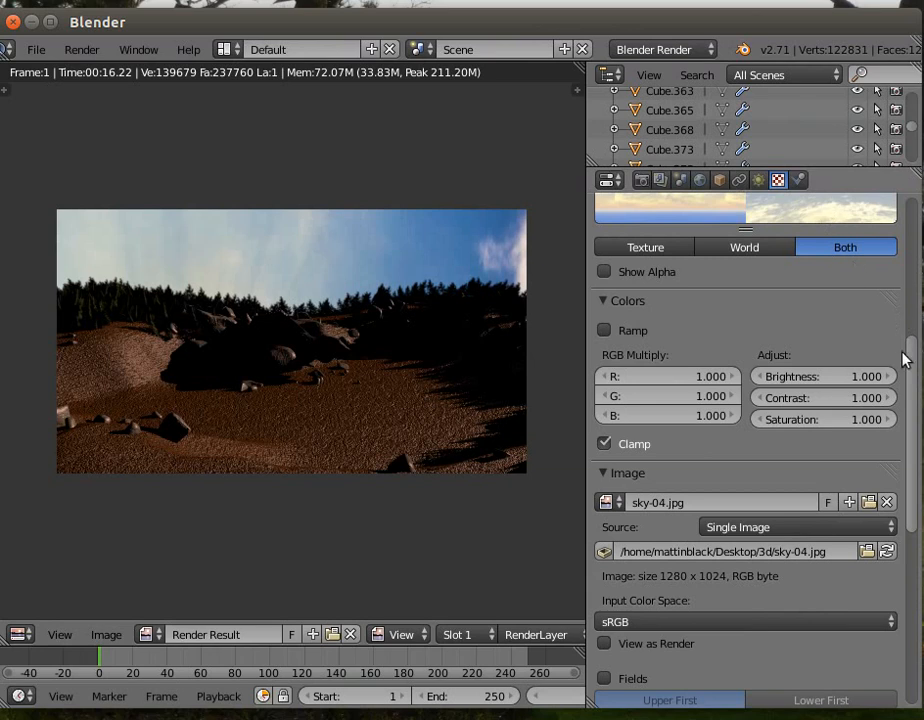
Step: Check the sky texture's preview and render the scene image with the replaced sky
drag(914, 371, 913, 314)
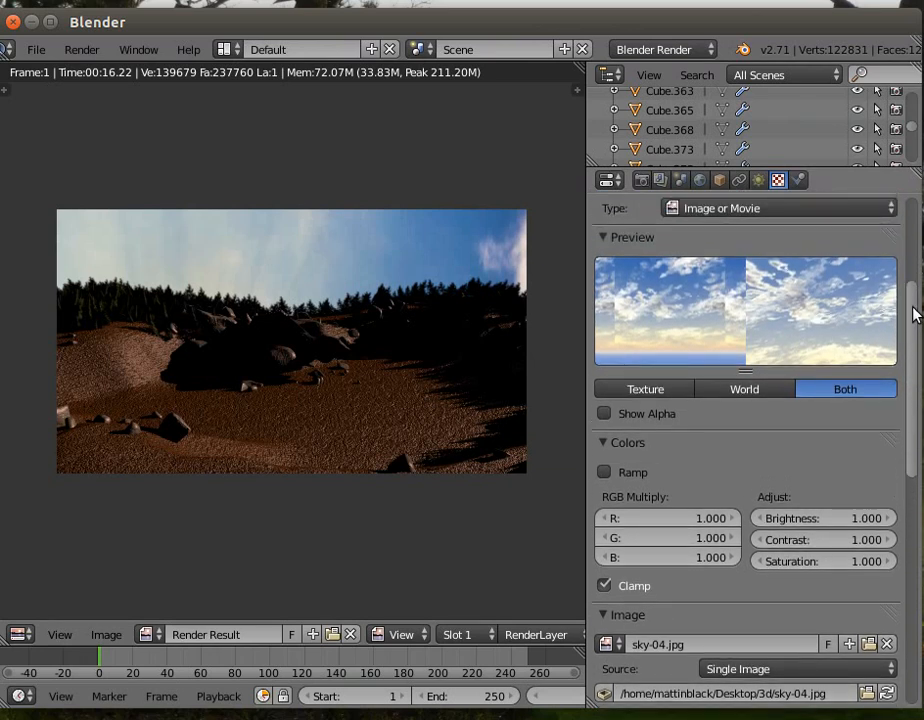
click(82, 49)
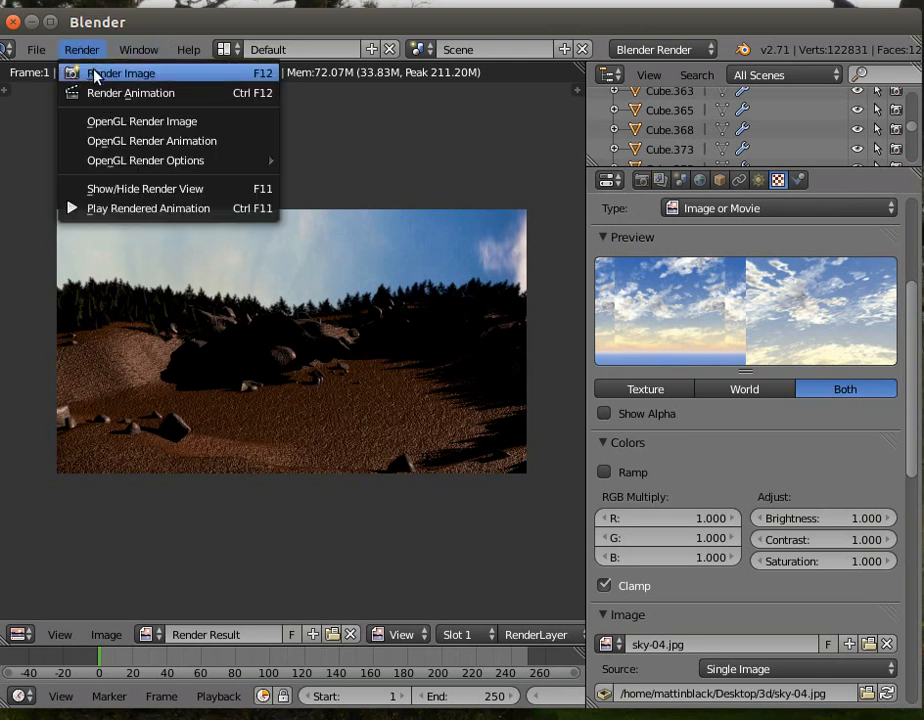
click(95, 75)
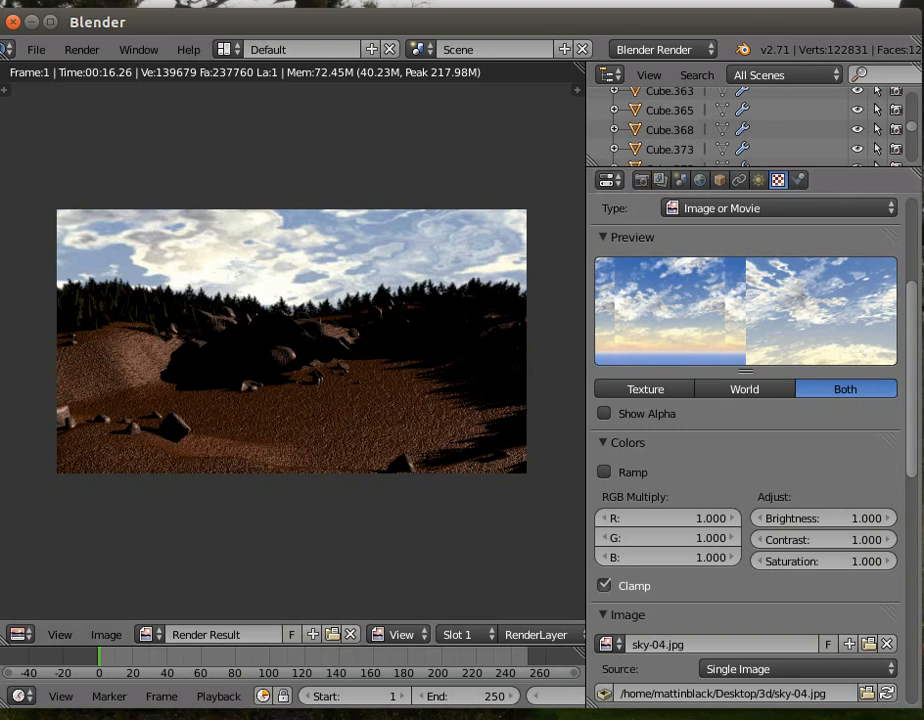
Step: Expand the Mapping settings of the world's sky texture
scroll(913, 460, down, 1)
scroll(913, 460, down, 10)
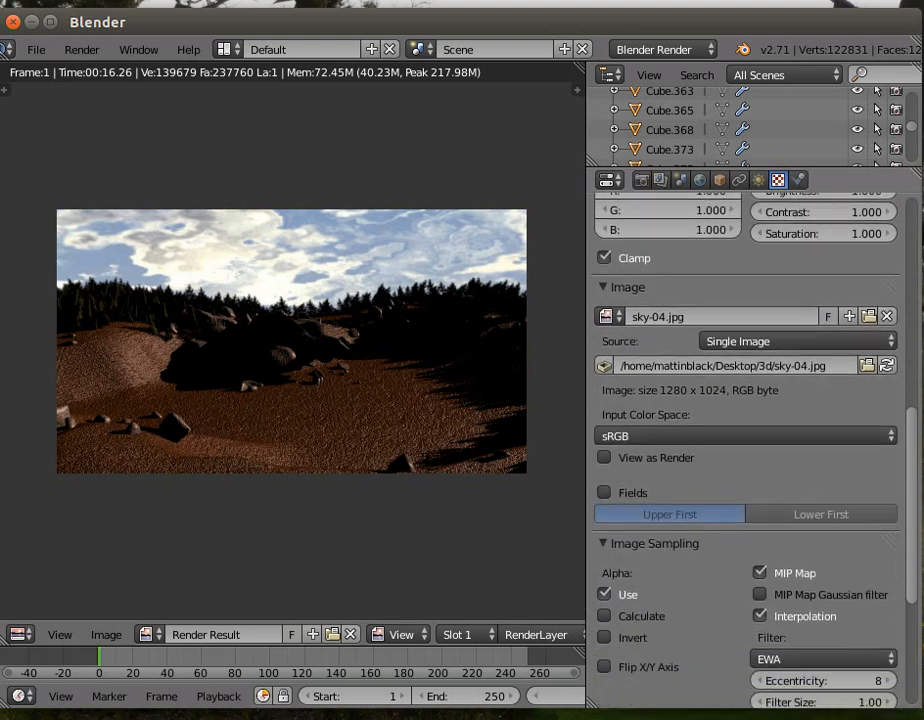
scroll(622, 512, down, 5)
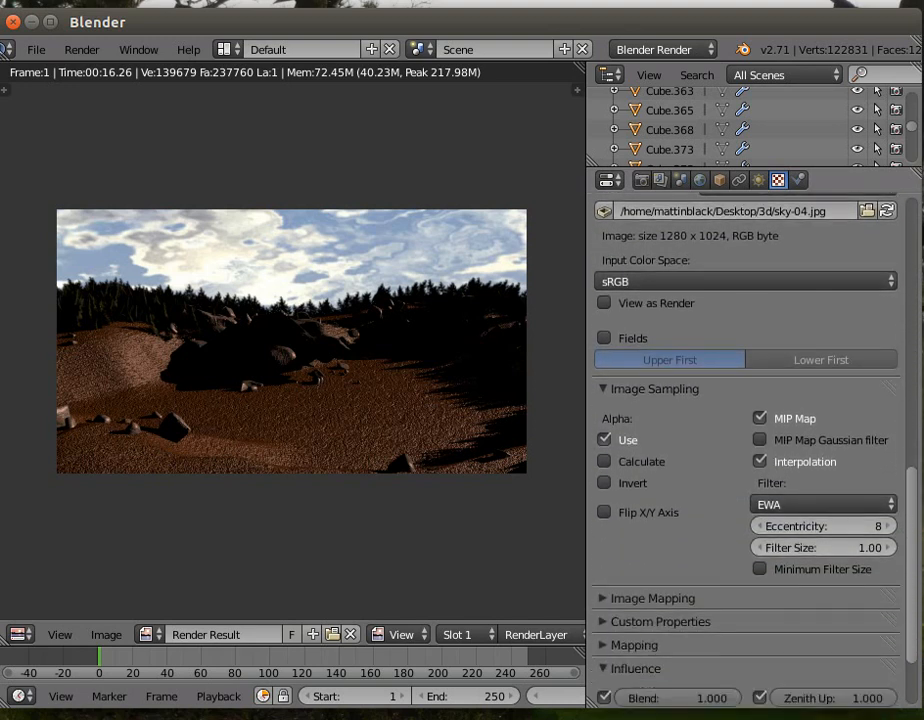
click(623, 498)
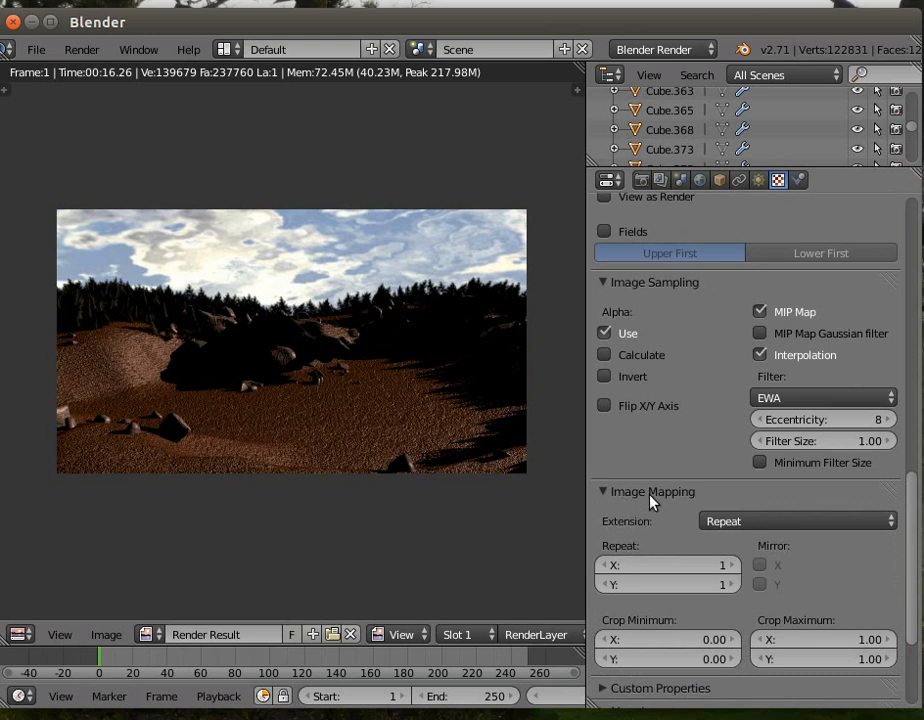
click(648, 493)
click(641, 538)
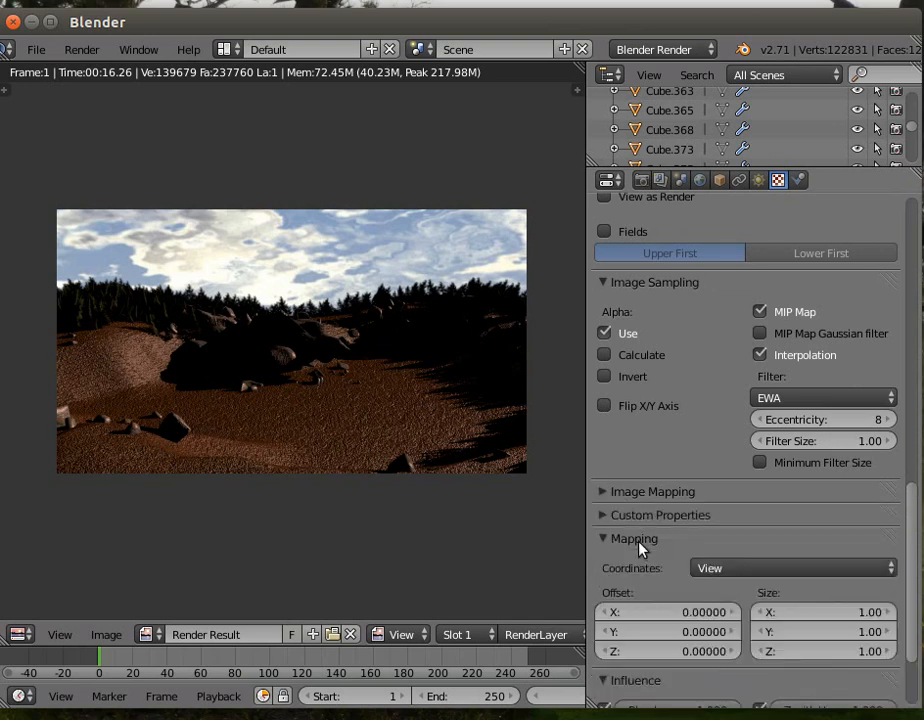
scroll(662, 575, down, 2)
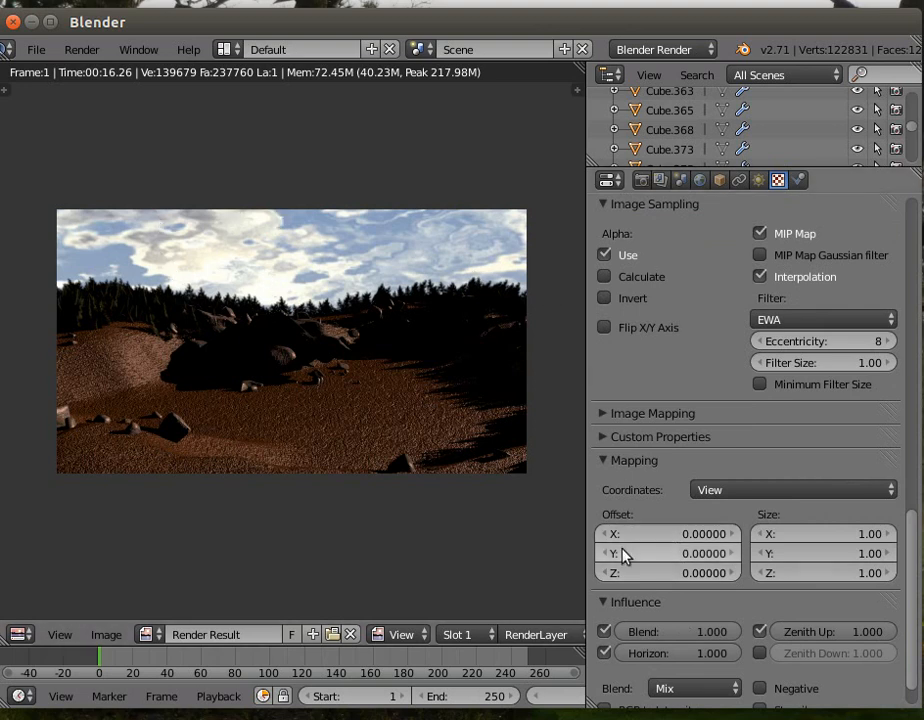
Step: Set the sky texture's X mapping offset to 5.7 and render the scene image
drag(613, 540, 688, 540)
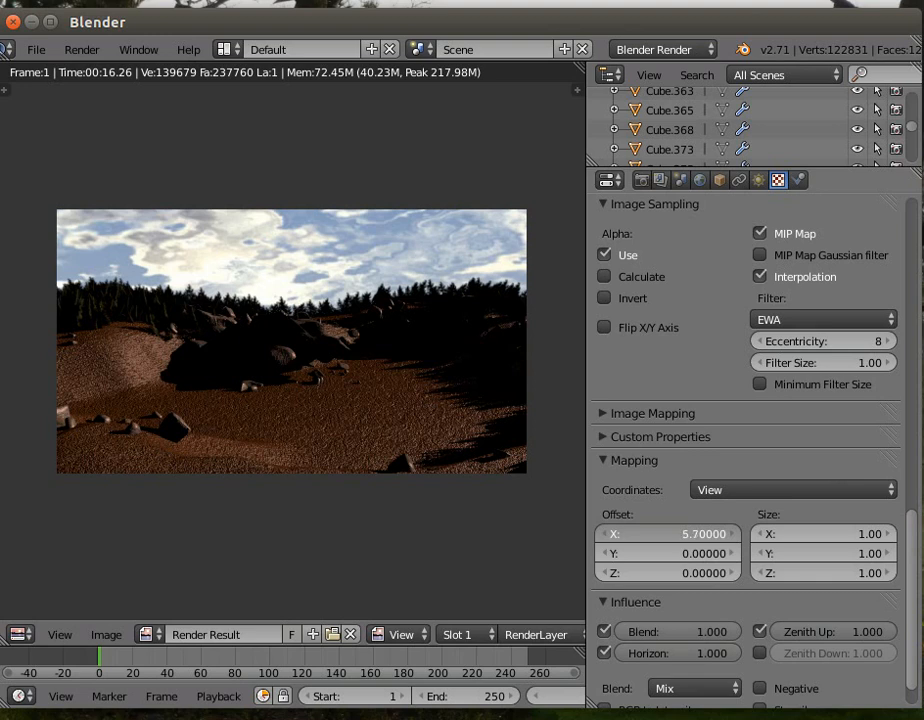
click(79, 50)
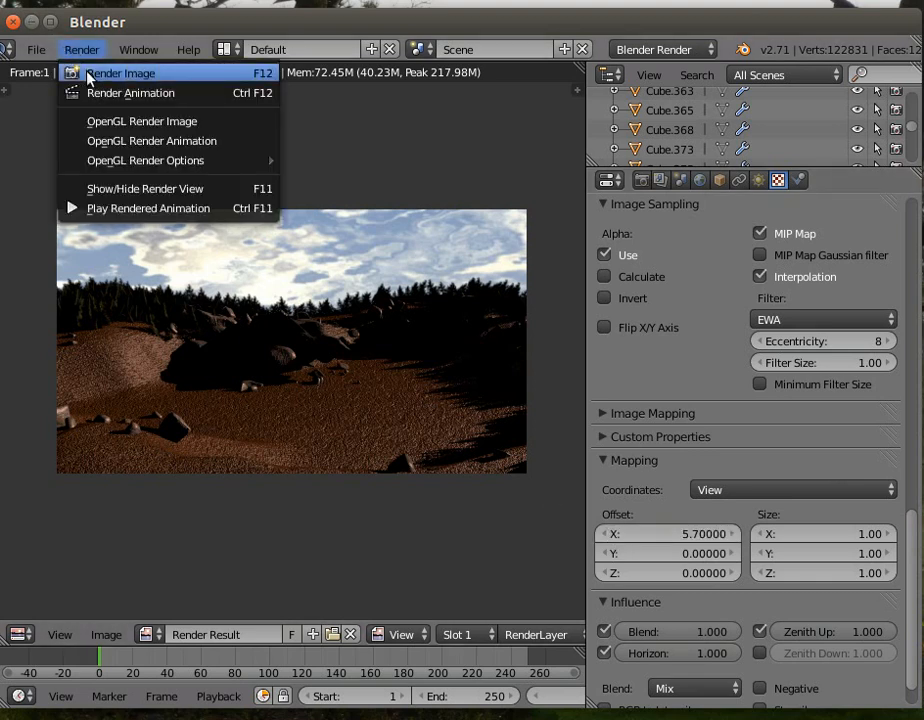
click(90, 79)
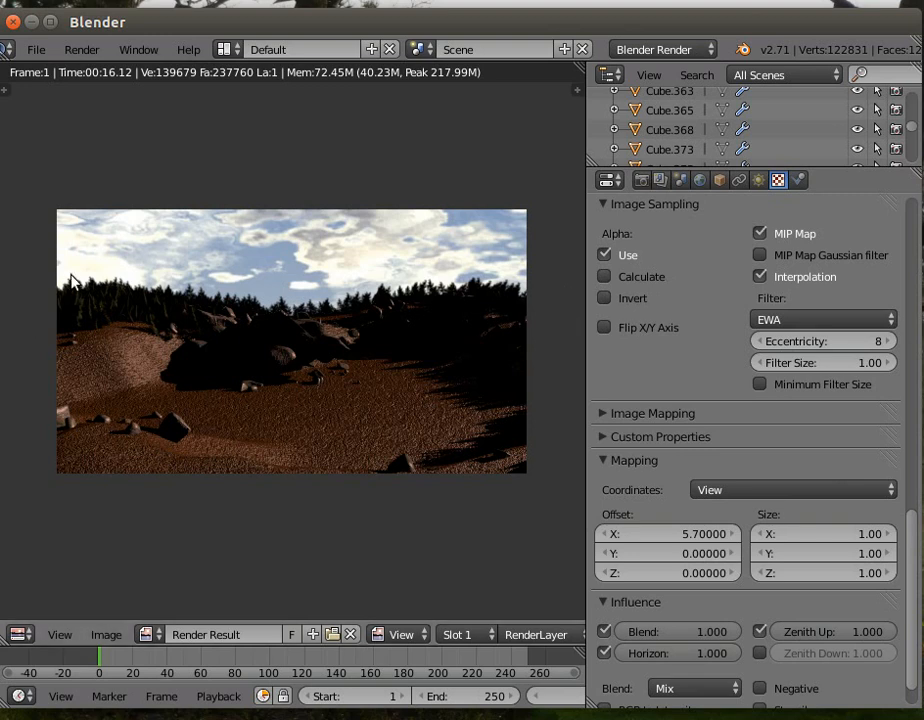
Step: Set the sky texture's X mapping offset to -7.9 and render the scene image
drag(703, 535, 362, 535)
click(80, 50)
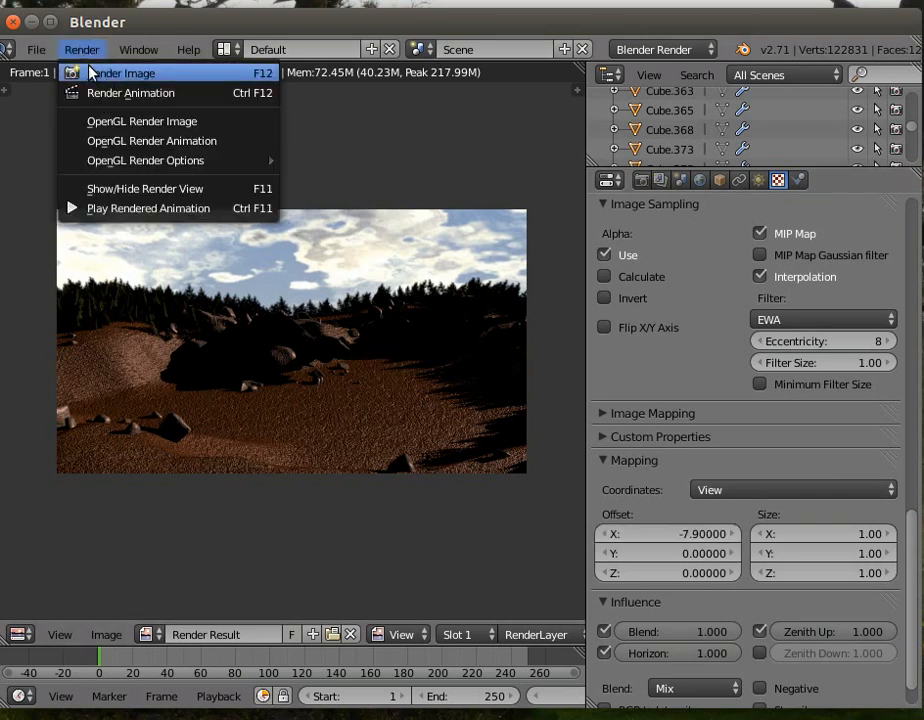
click(88, 69)
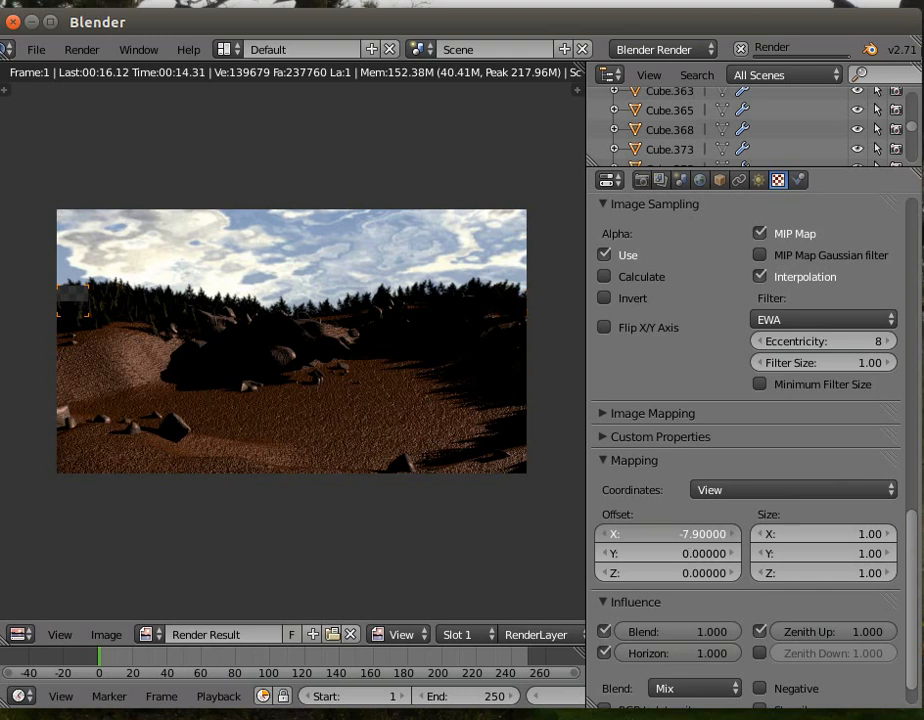
Step: Set the sky texture's X mapping offset to -3.4 and render the scene image
drag(668, 533, 674, 533)
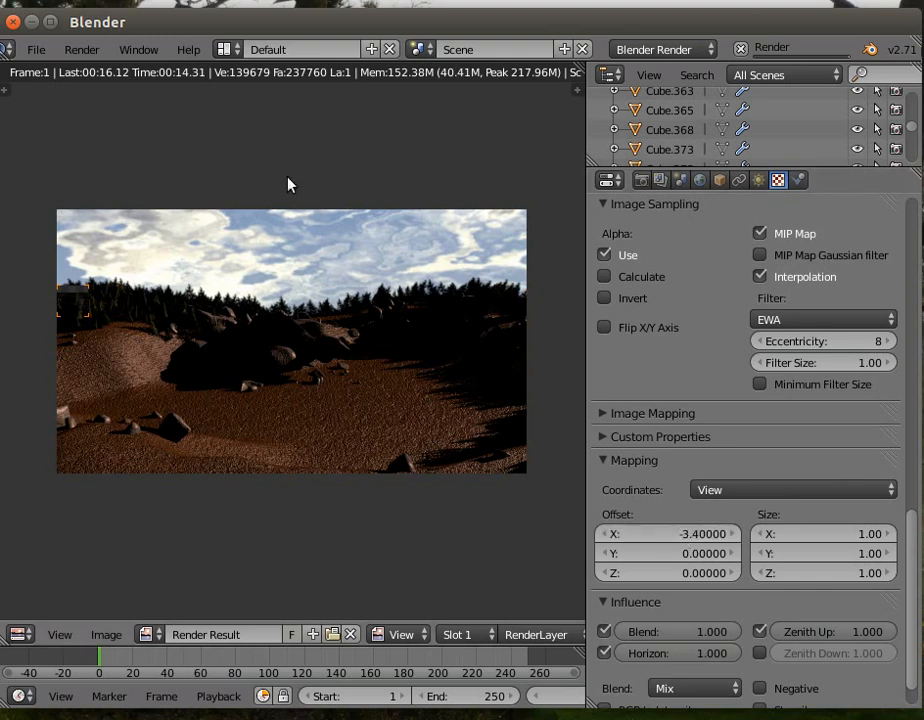
click(82, 50)
click(75, 72)
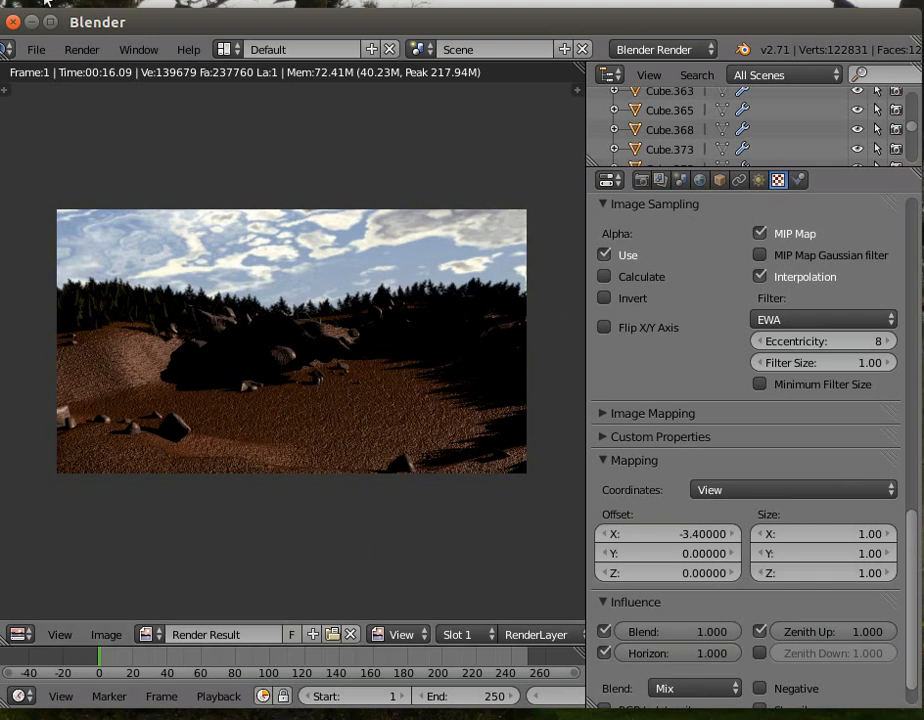
Step: Return to the 3D view, move the sun lamp about -27.9 units along X and rotate it about -157° around Y
click(80, 47)
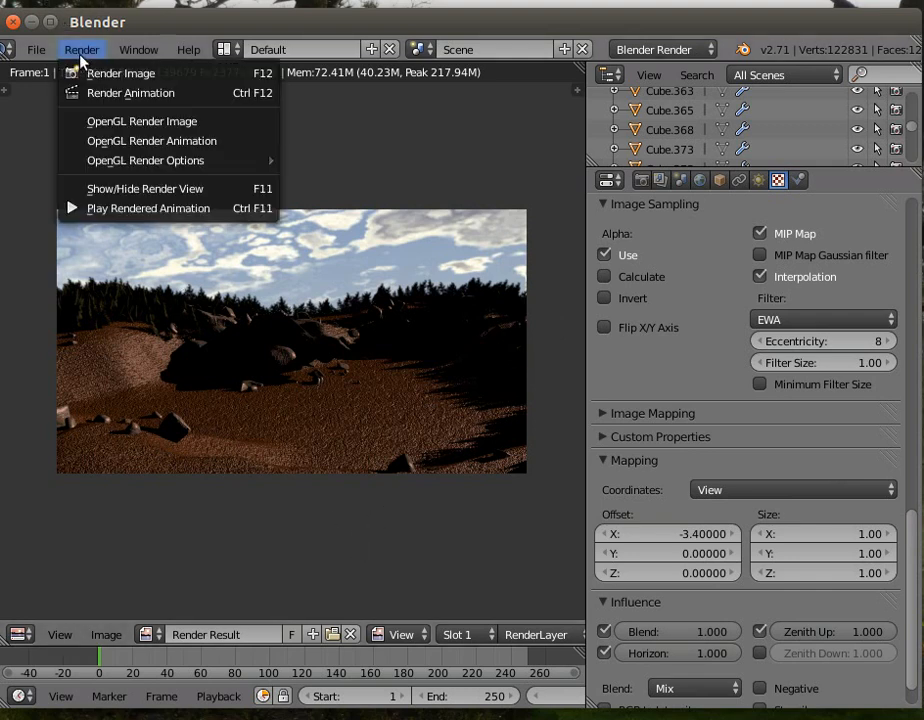
click(150, 188)
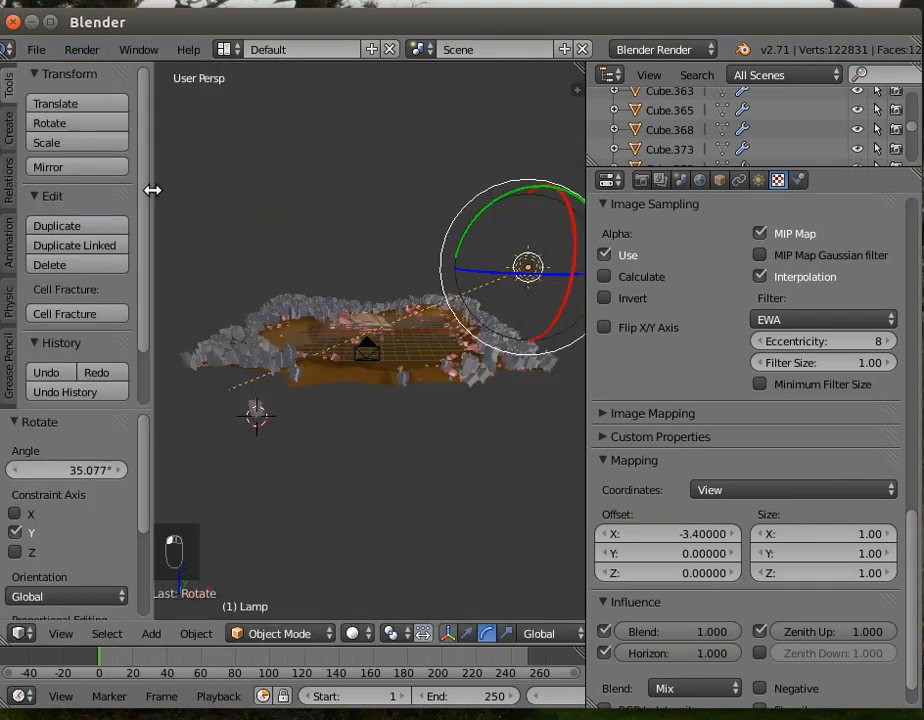
click(468, 632)
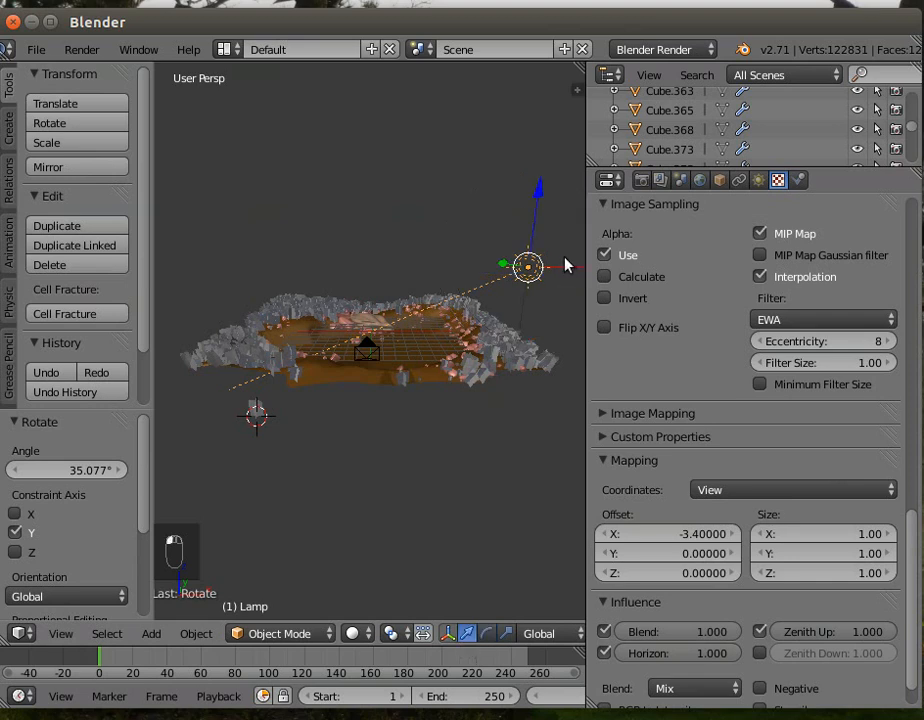
scroll(566, 265, down, 2)
drag(569, 291, 340, 289)
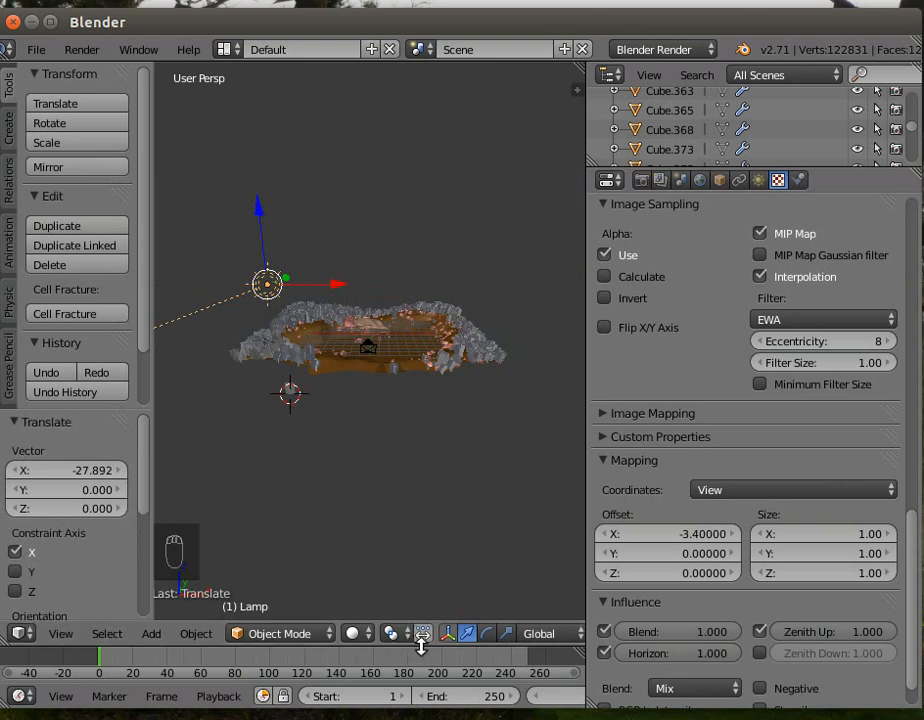
click(488, 635)
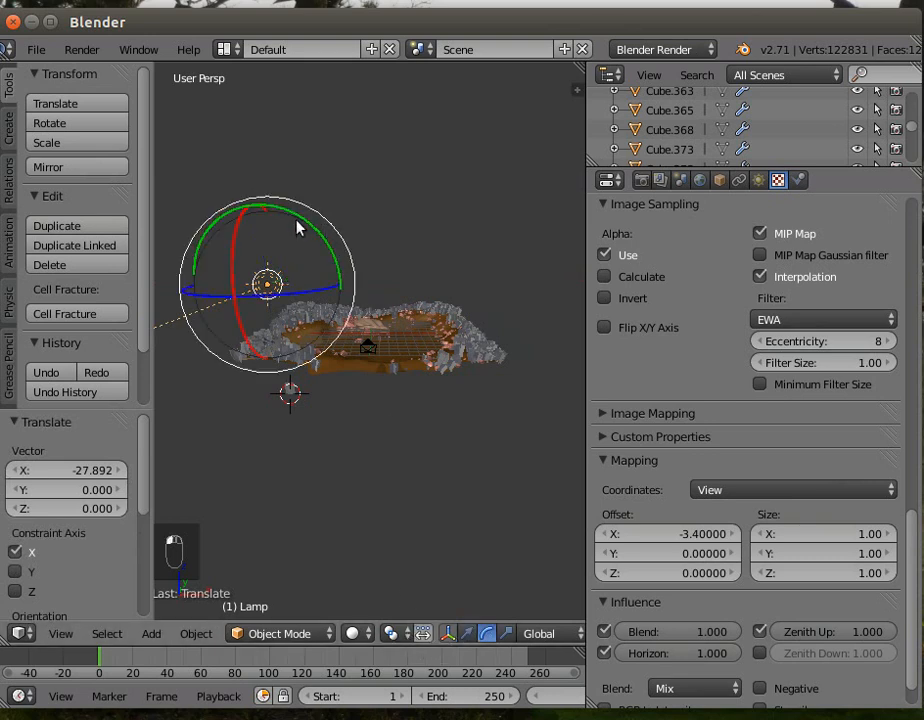
drag(297, 224, 221, 344)
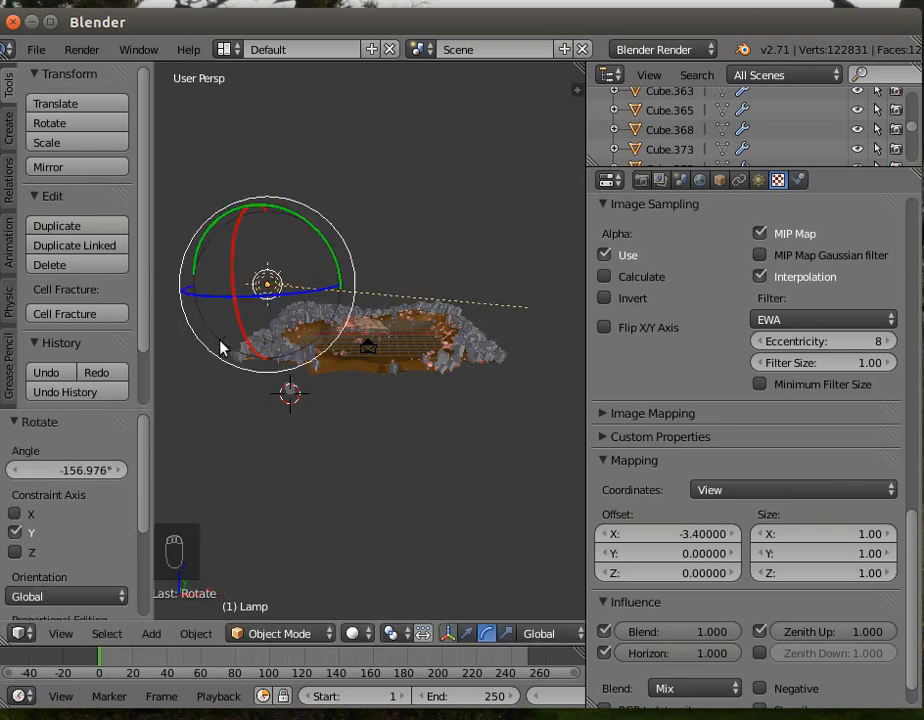
Step: Lower the sun lamp about 3.4 units along Z and move it about -10.4 units along X
click(467, 633)
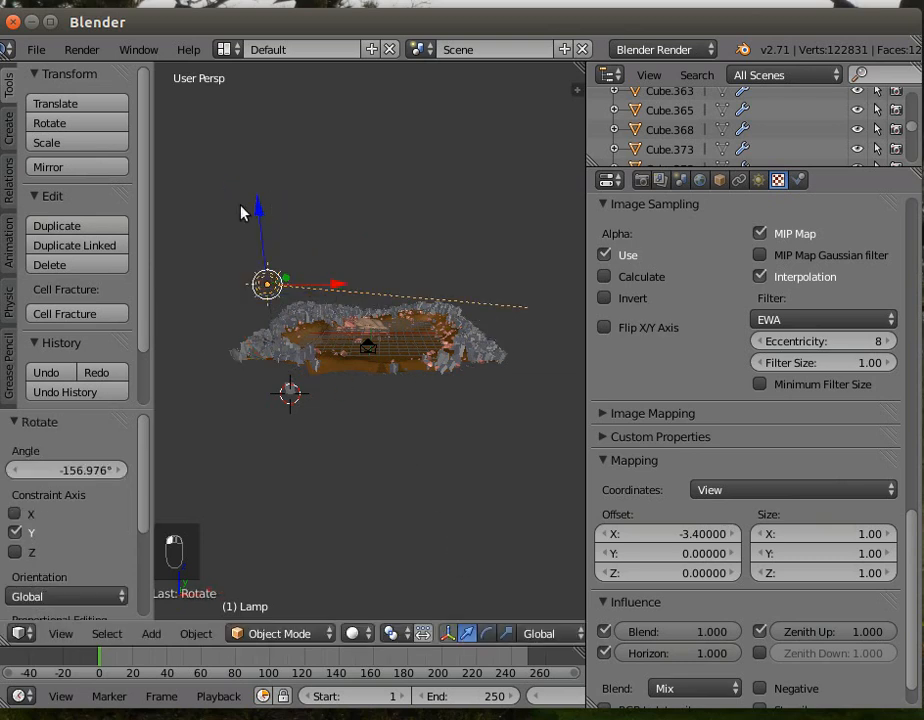
drag(253, 216, 253, 246)
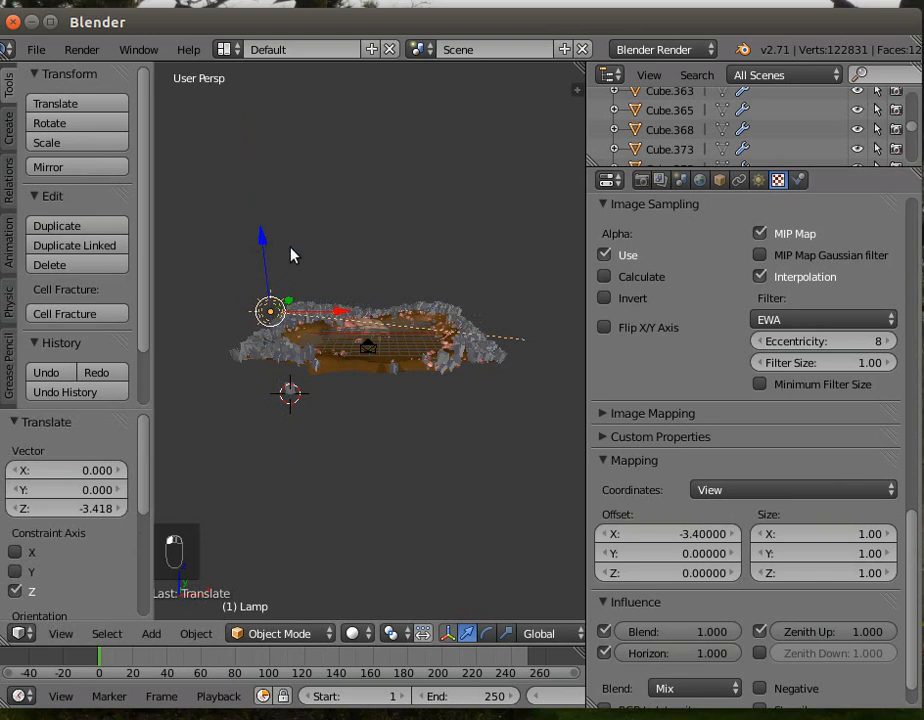
drag(335, 311, 266, 328)
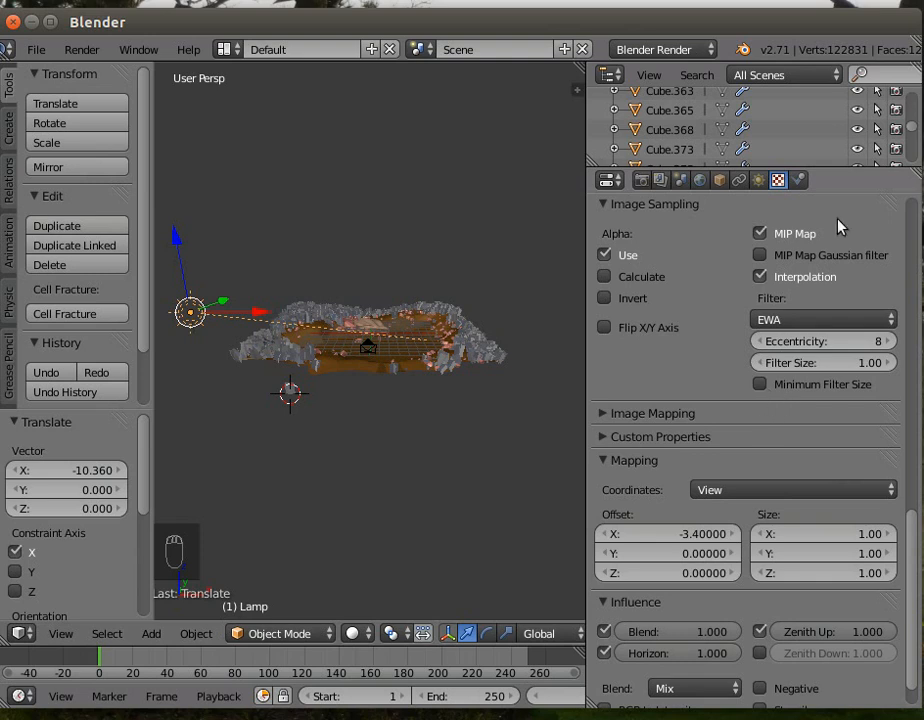
Step: Set the sun lamp's energy to 2, render the scene image and return to the 3D view
click(758, 180)
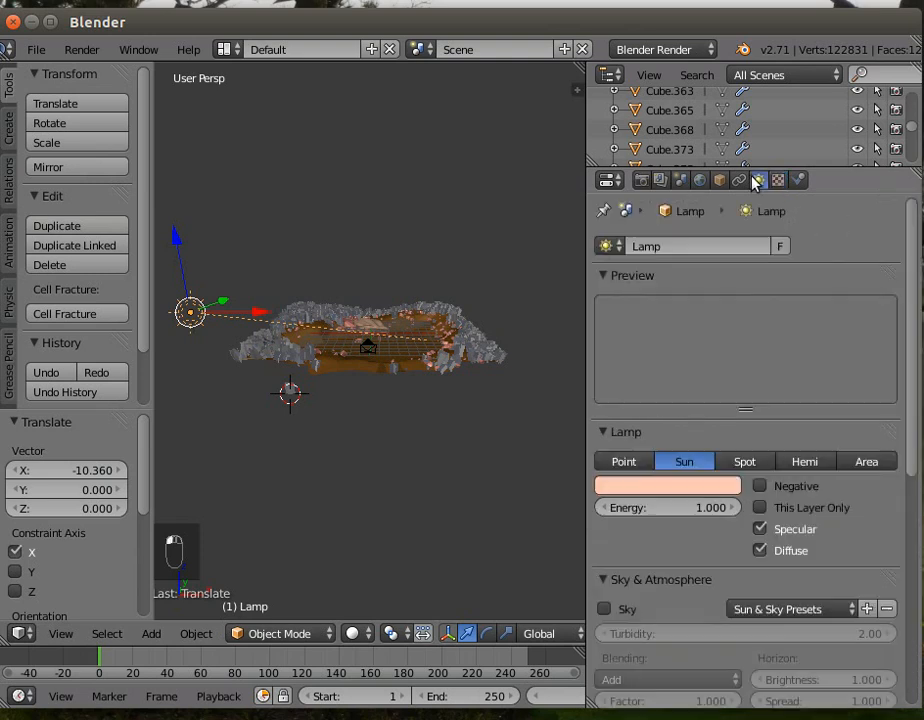
click(631, 507)
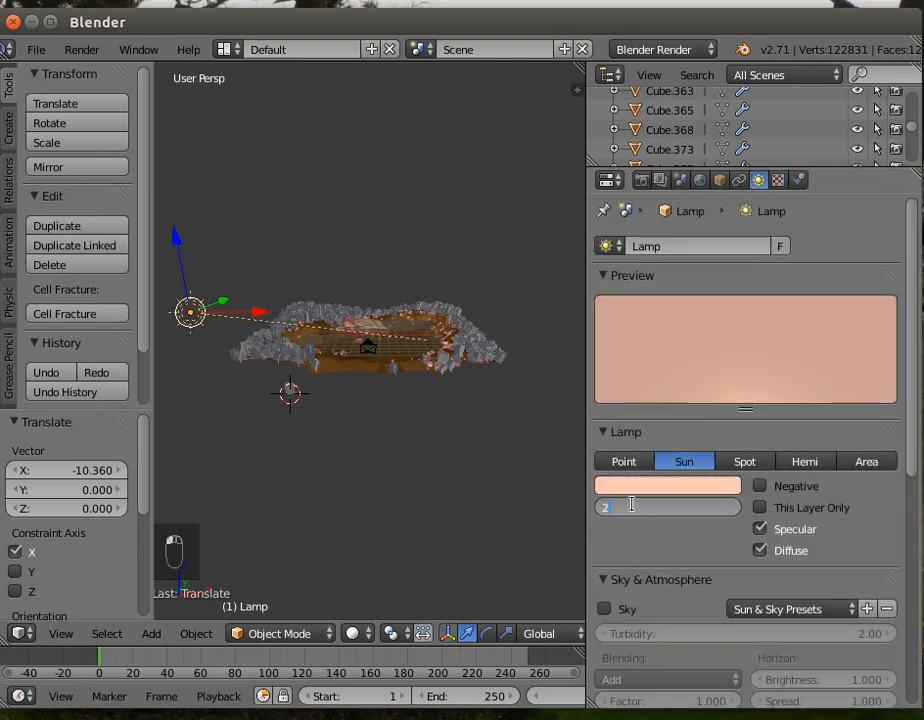
key(Return)
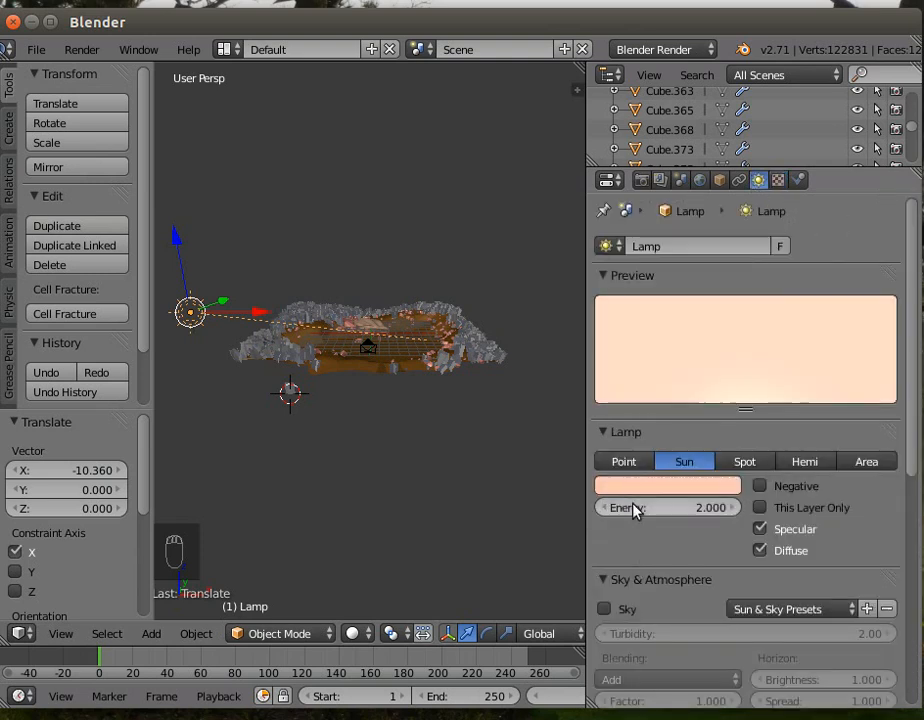
click(82, 50)
click(93, 74)
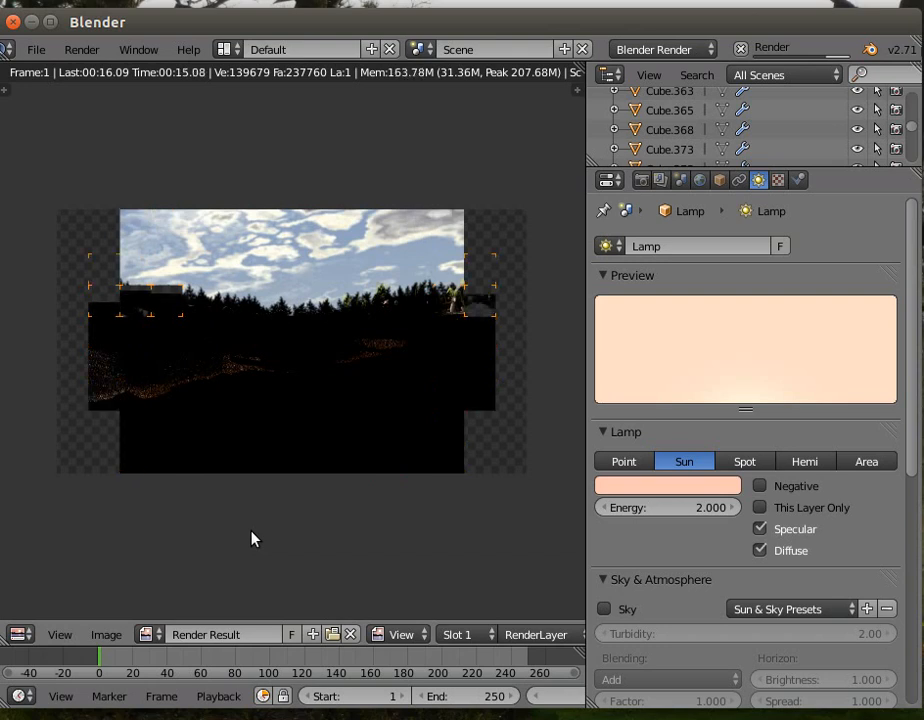
key(Escape)
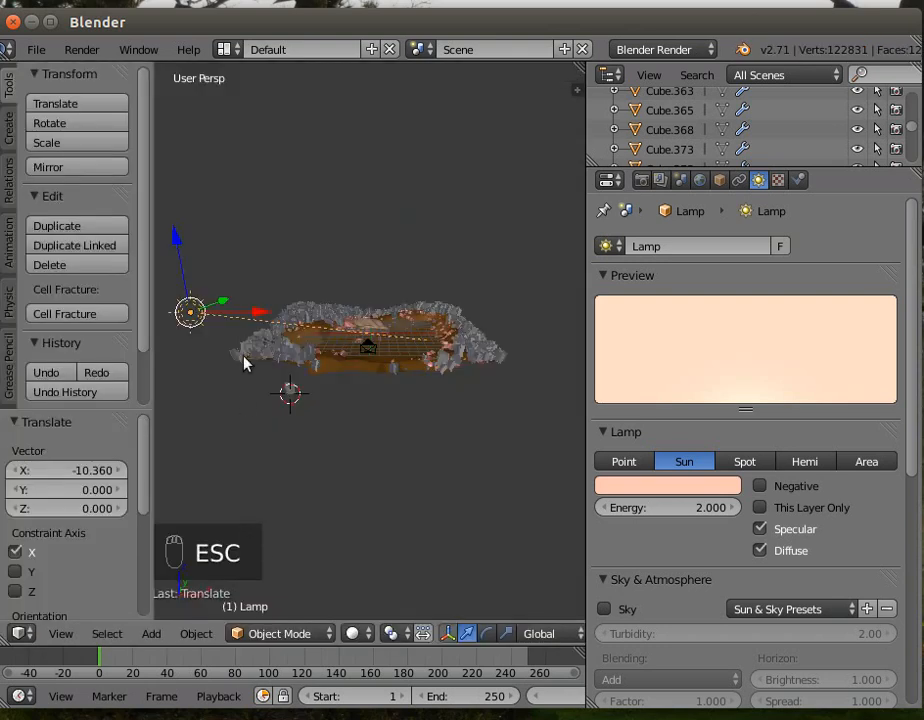
Step: Raise the sun lamp along Z and rotate it about 15° around Y
drag(177, 245, 177, 206)
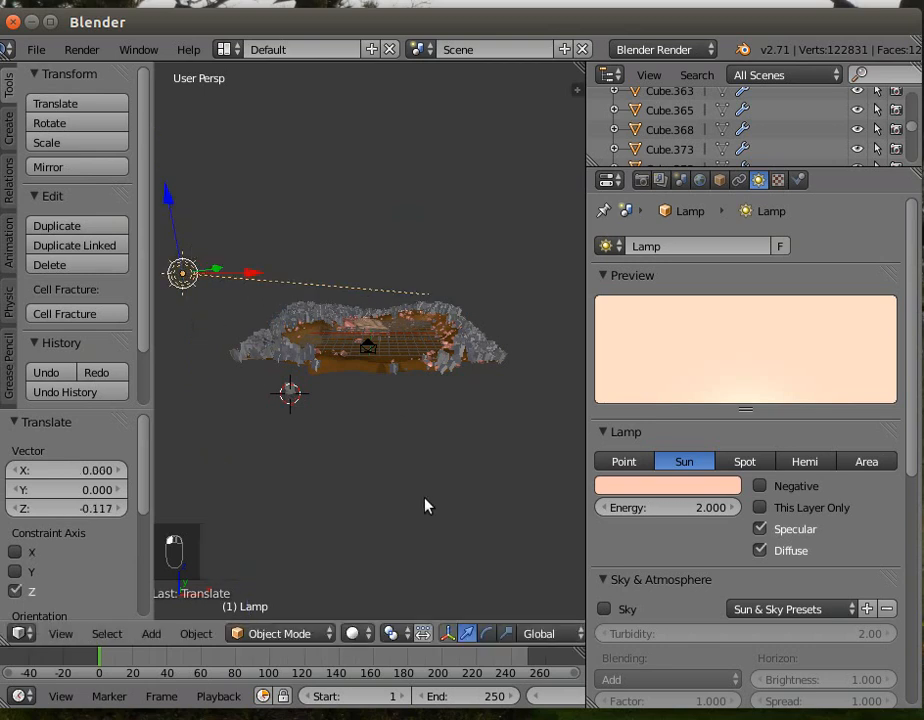
click(490, 634)
drag(251, 257, 257, 275)
Step: Set the sun lamp's energy to 3 and render the scene image
click(687, 507)
text(3)
key(Return)
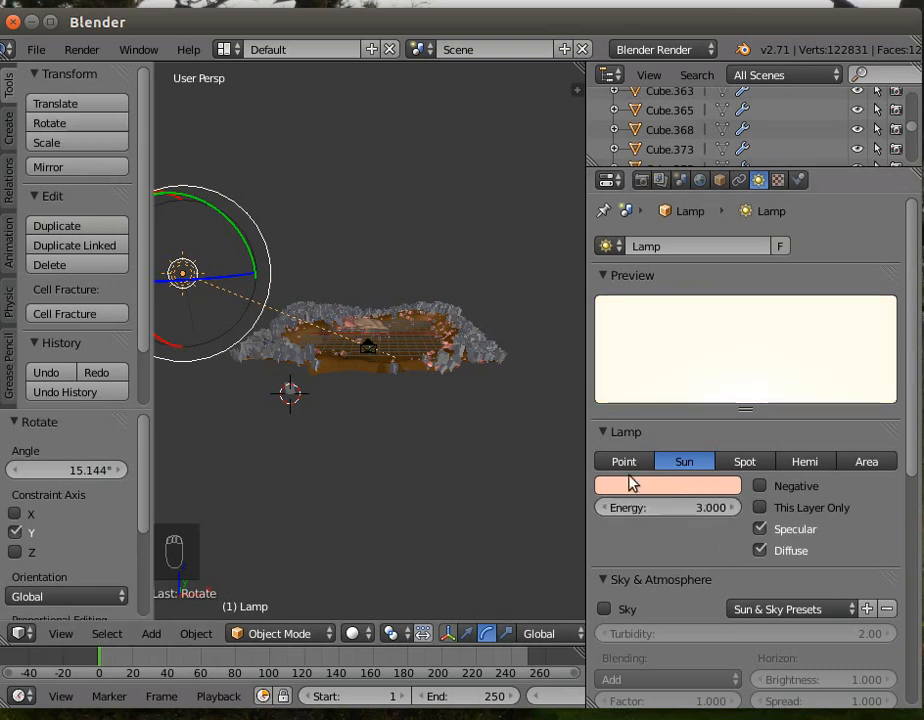
click(80, 49)
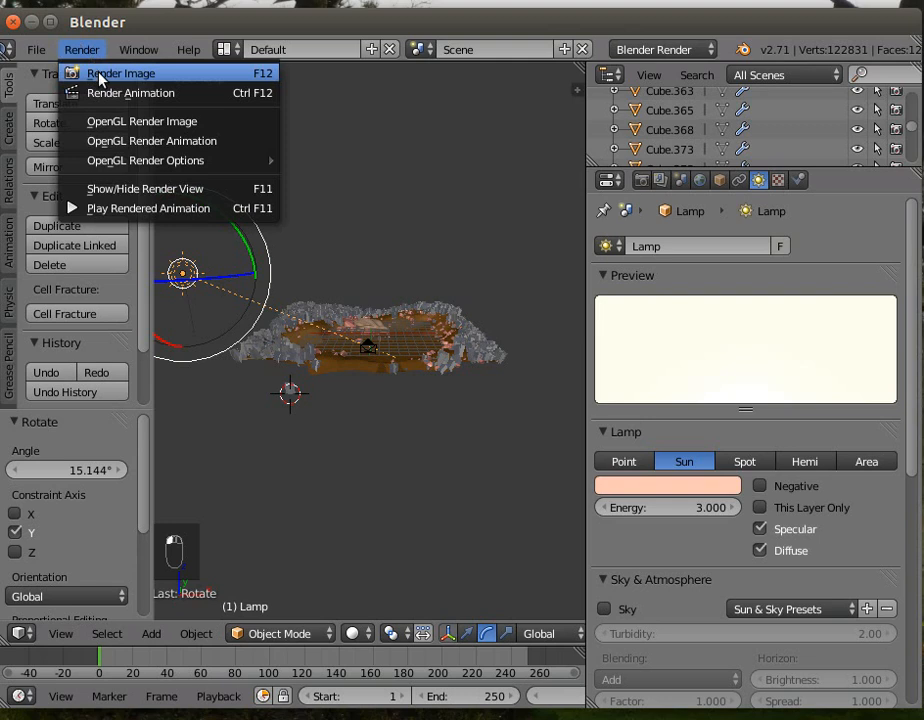
click(105, 74)
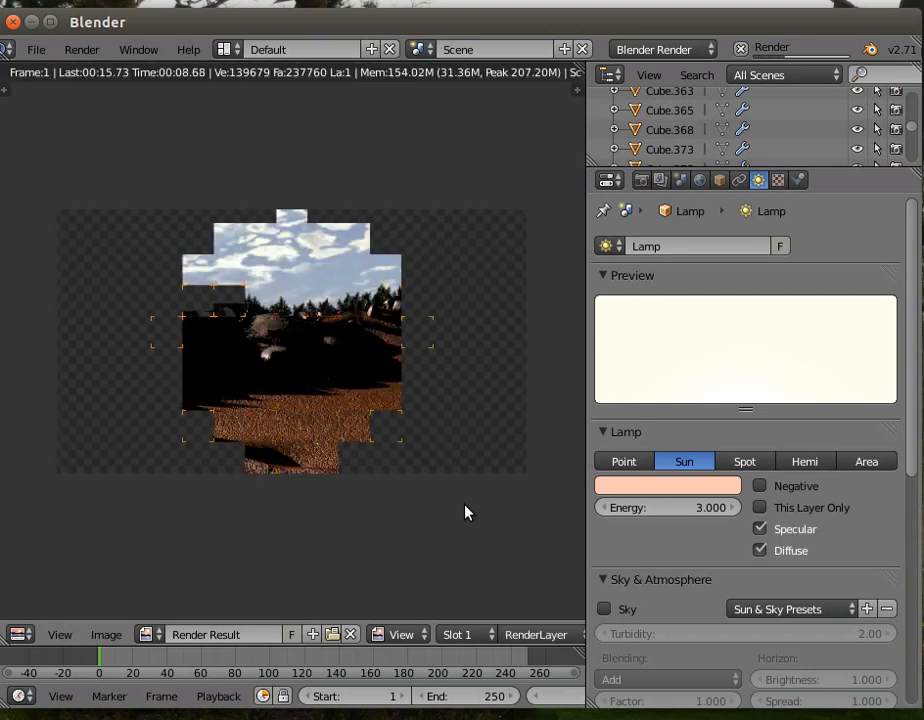
Step: Change the sun lamp's light colour to a pale yellow and render the scene image
click(675, 490)
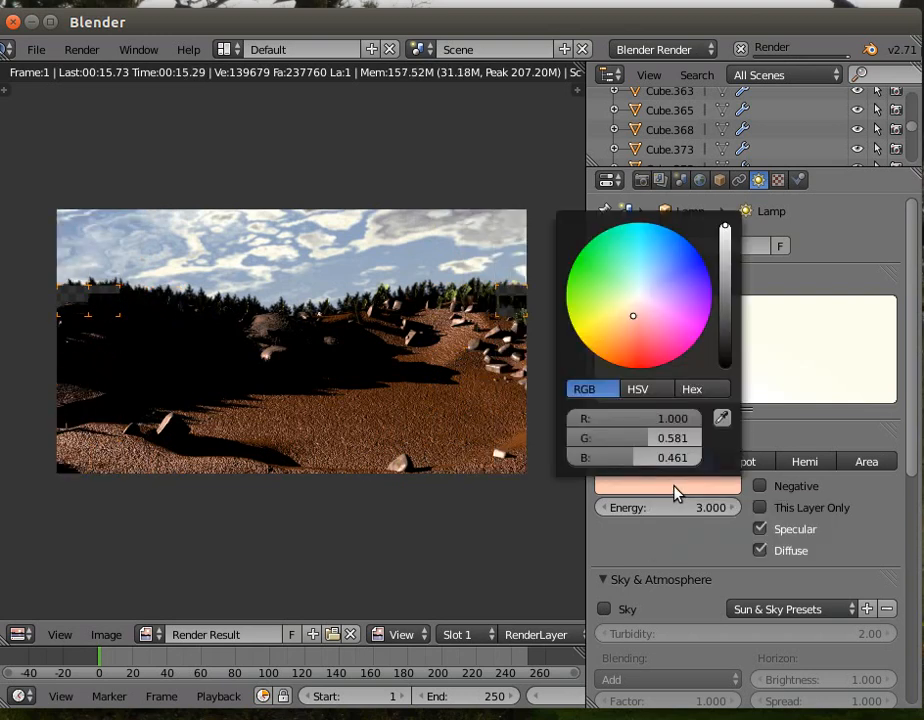
click(625, 311)
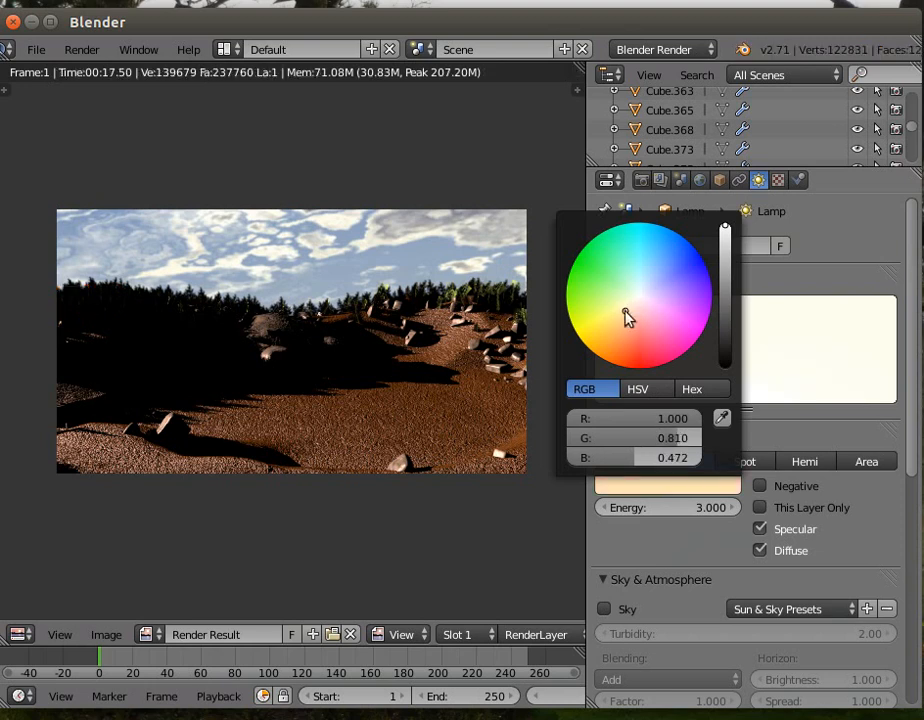
drag(625, 311, 628, 301)
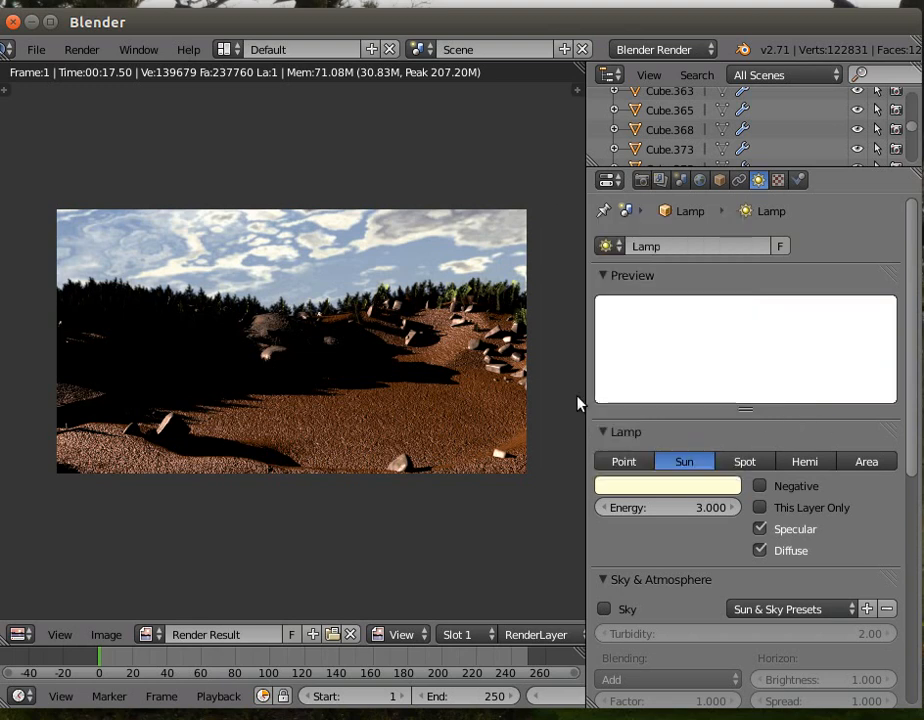
click(80, 50)
click(93, 78)
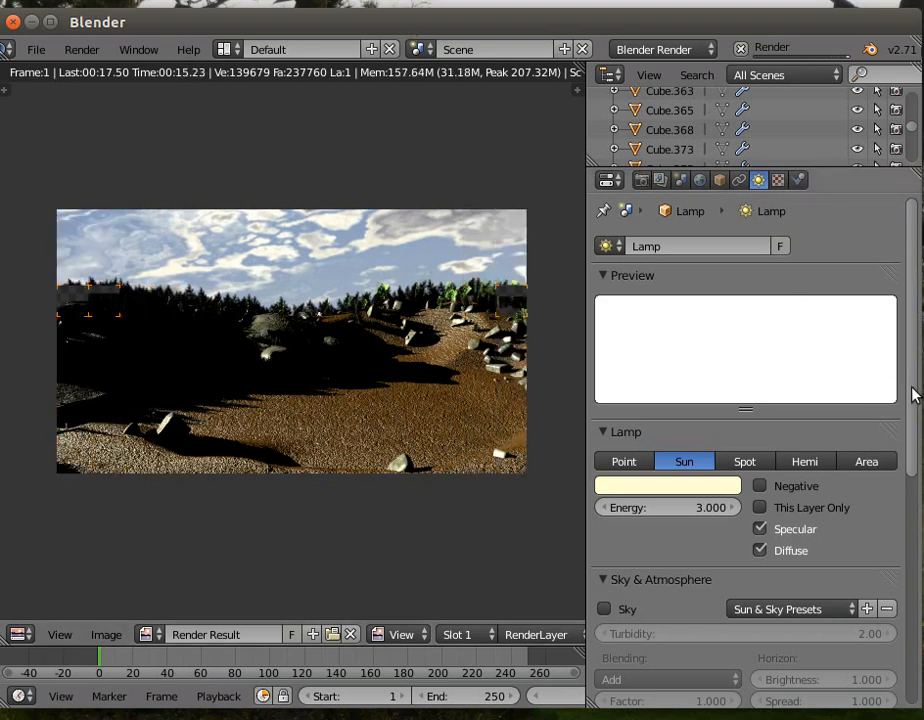
Step: Change the sun lamp's ray shadow colour to a dark blue
drag(910, 408, 910, 650)
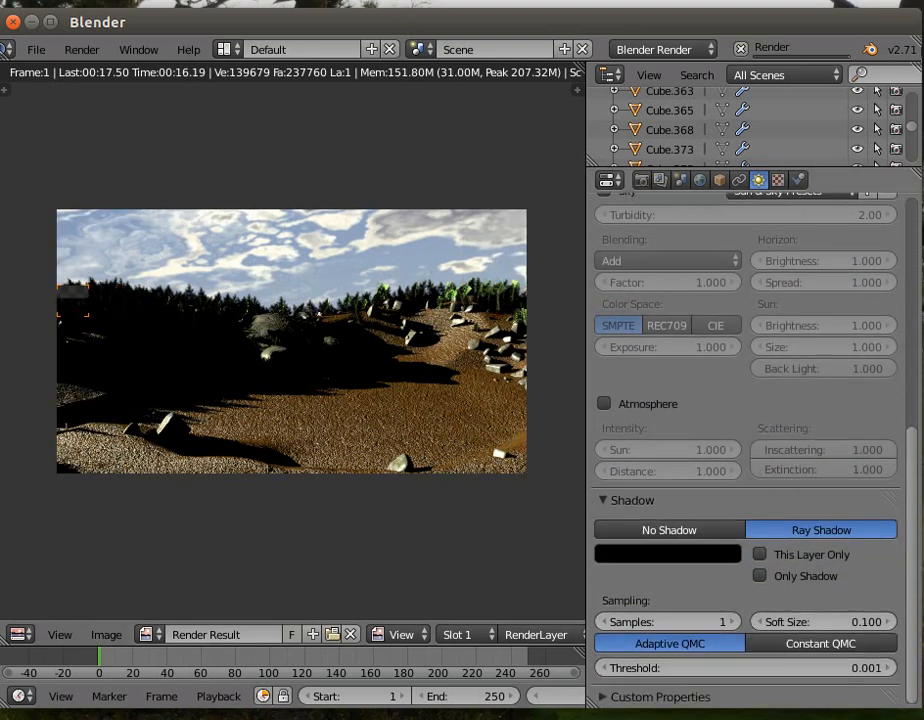
scroll(779, 595, up, 1)
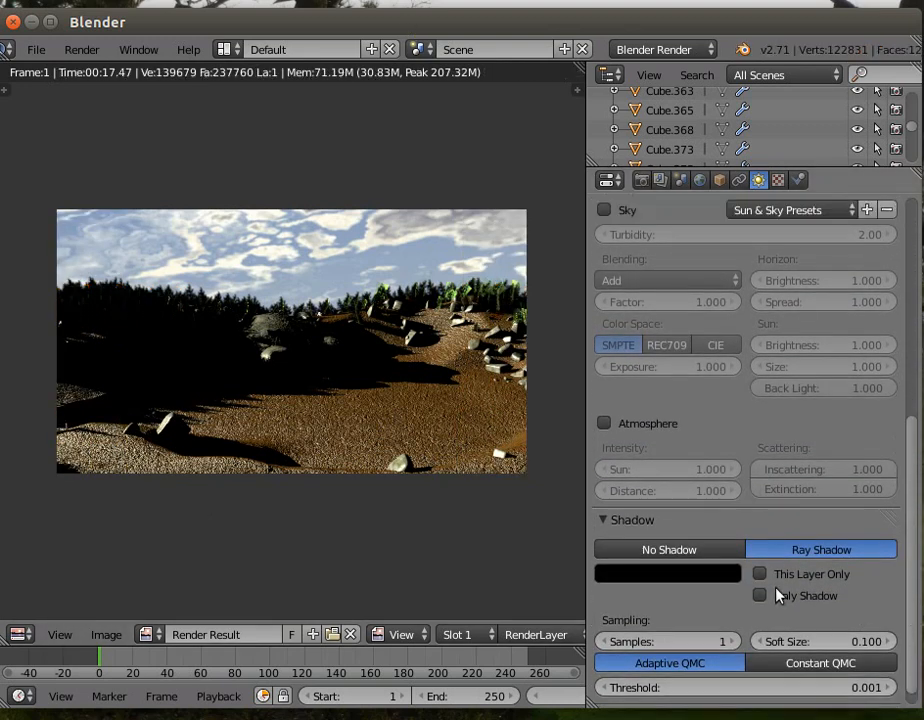
click(667, 584)
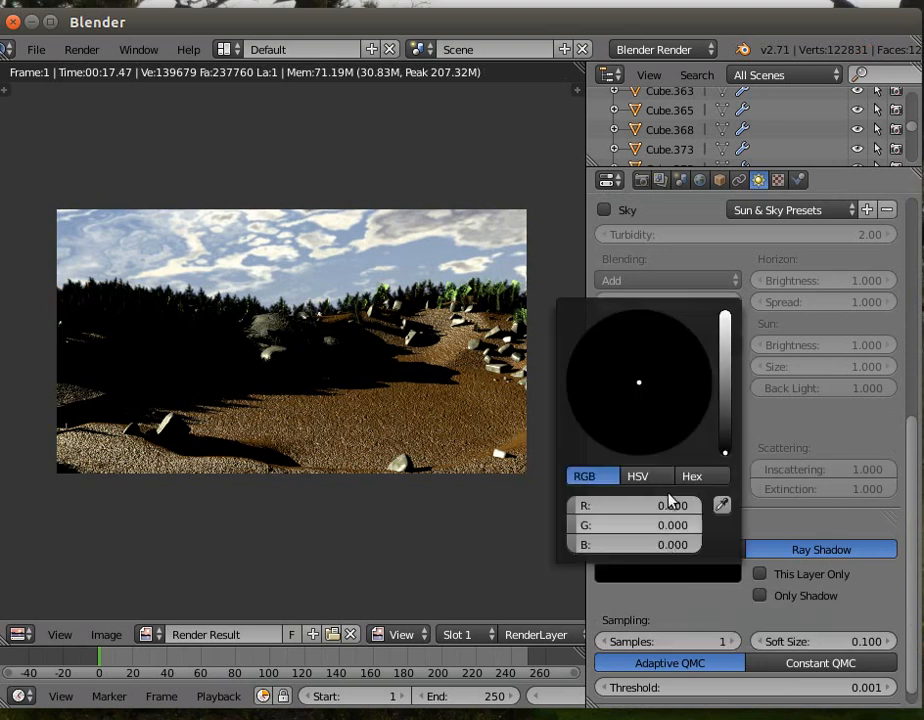
click(724, 396)
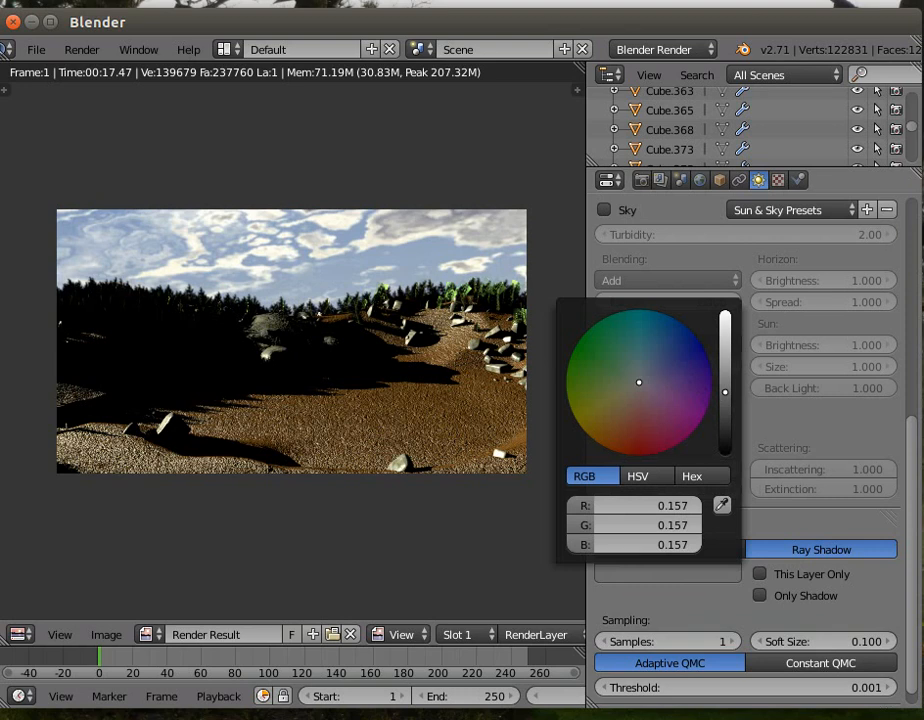
click(664, 367)
drag(726, 396, 725, 402)
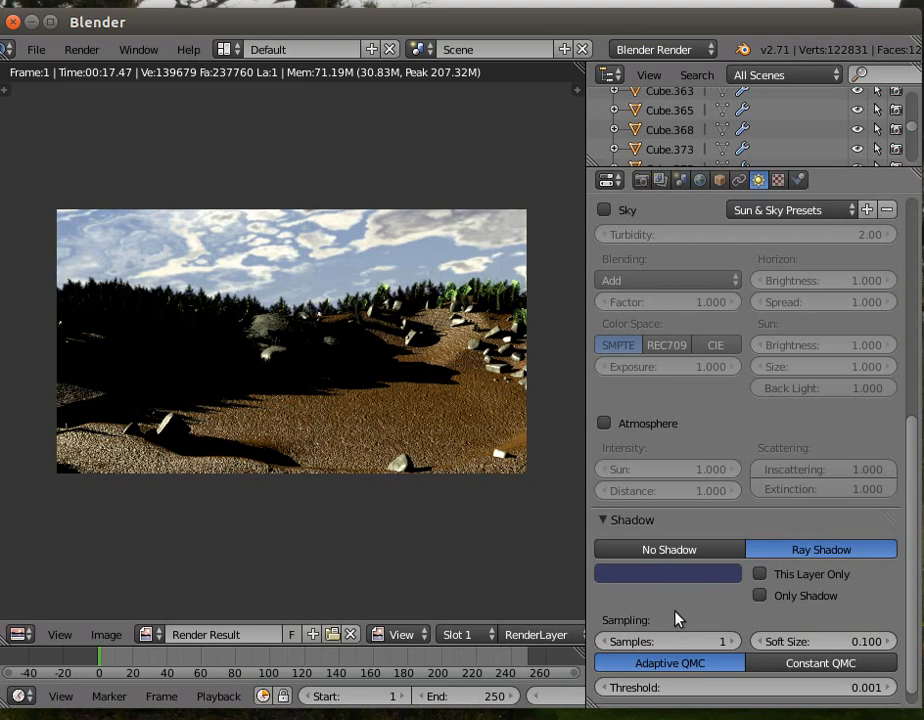
Step: Set the sun lamp's shadow sampling to 7 samples
click(732, 642)
click(732, 642)
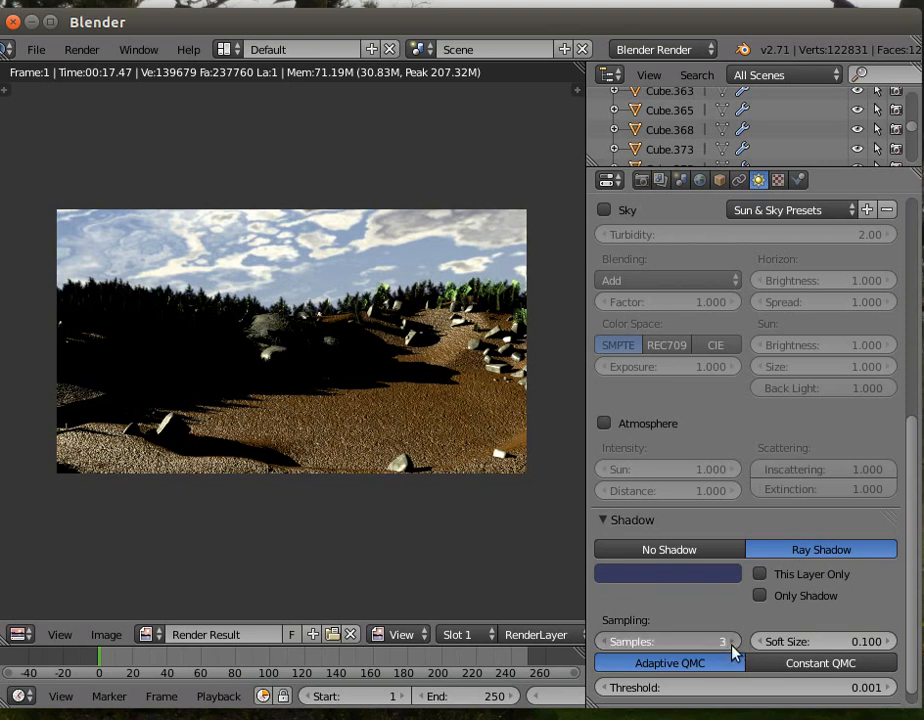
click(732, 642)
click(732, 642)
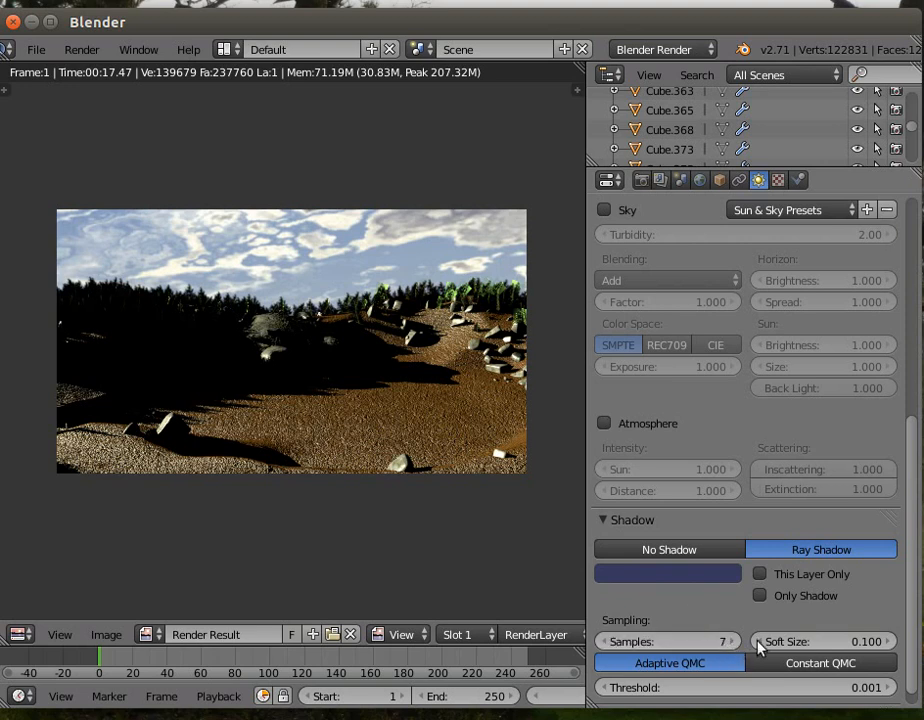
Step: Set the sun lamp's shadow soft size to 4 and render the scene image
drag(820, 641, 870, 641)
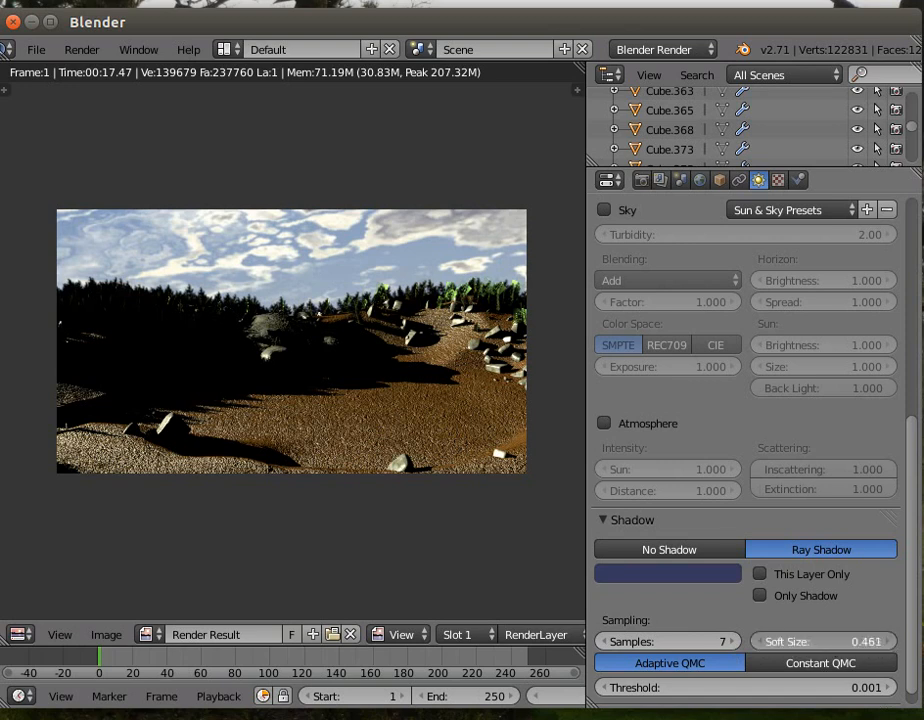
drag(870, 641, 872, 641)
click(819, 641)
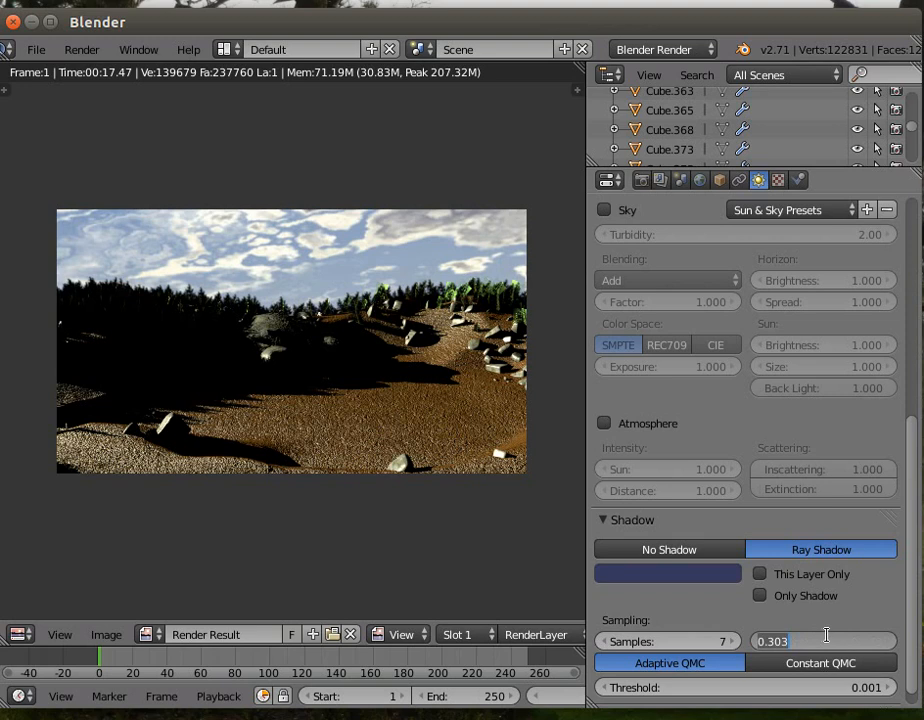
text(4)
key(Return)
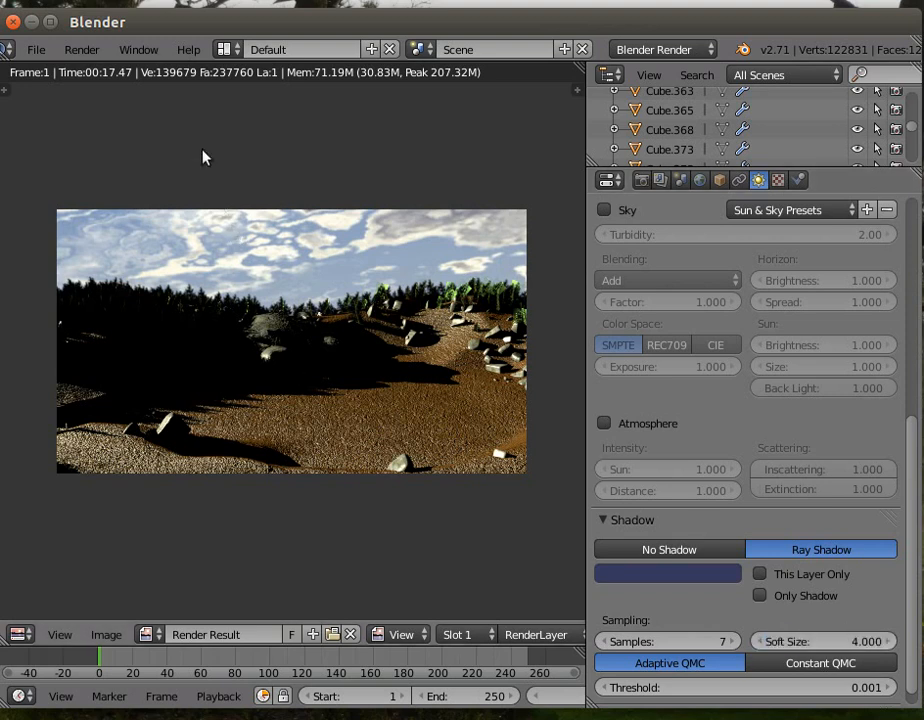
click(83, 51)
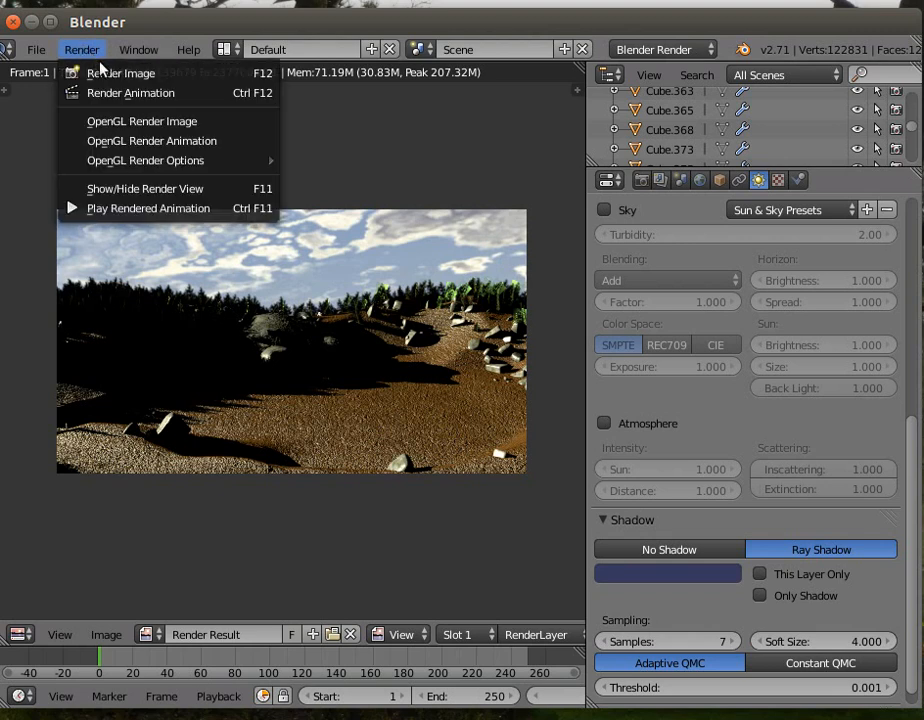
click(107, 74)
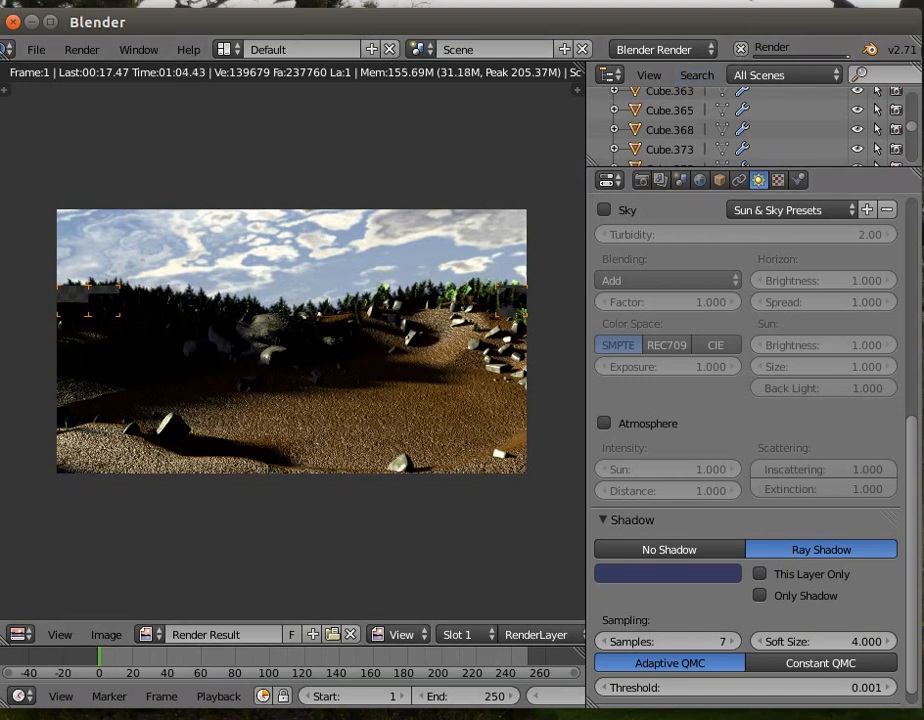
click(740, 0)
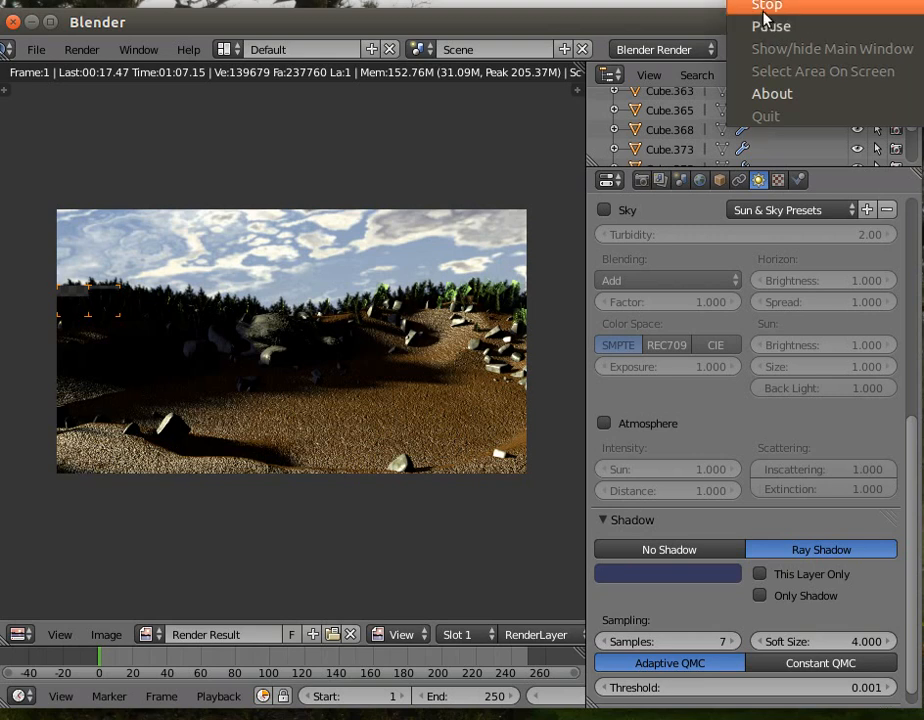
click(765, 26)
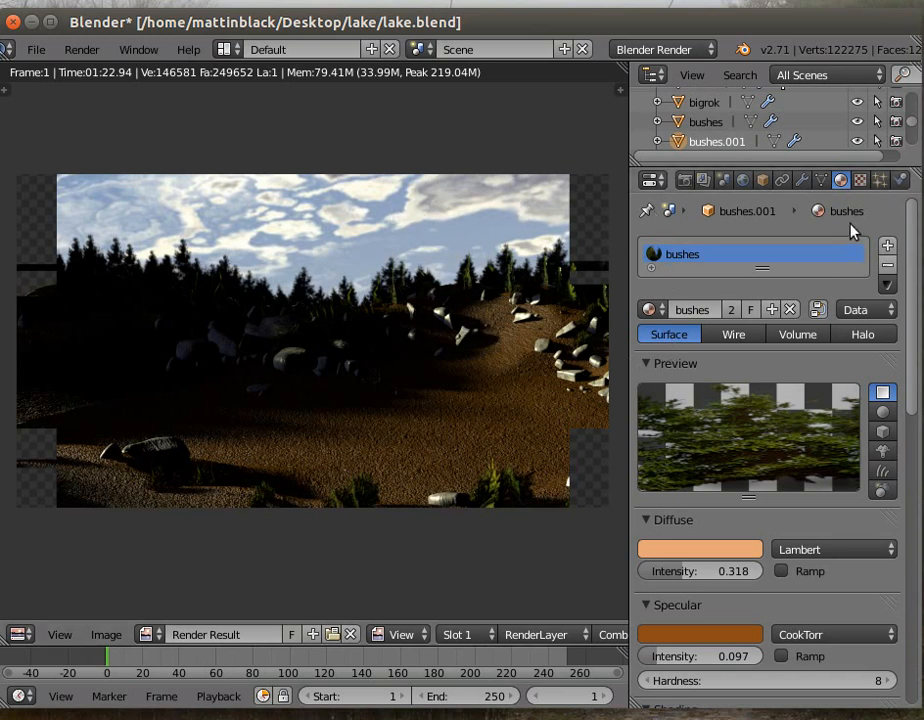
Step: Enable the world's environment lighting with Sky Texture as its colour source and an energy of 2
click(744, 182)
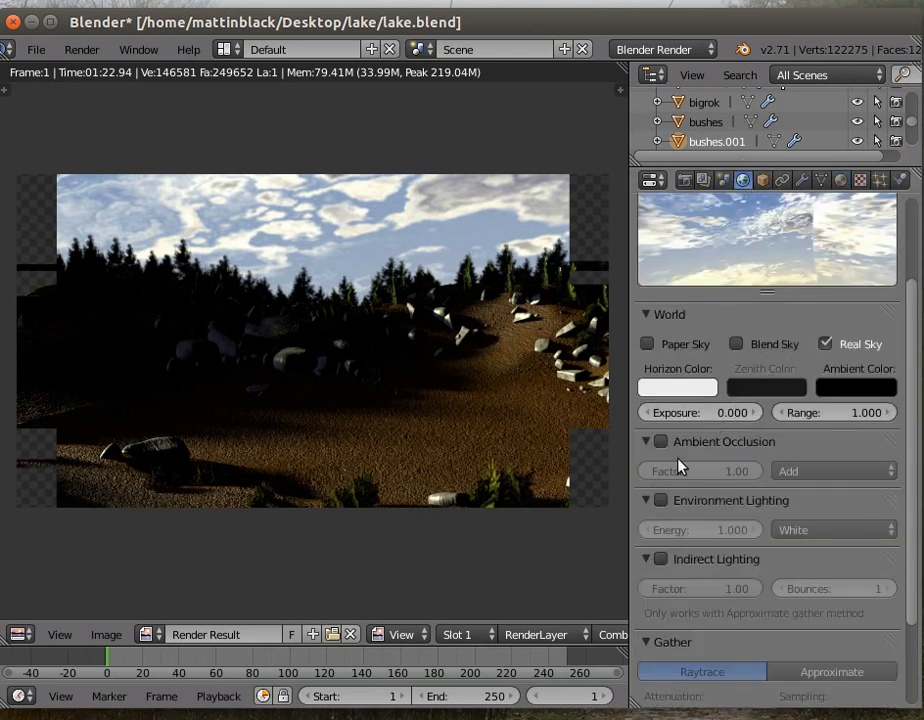
click(660, 502)
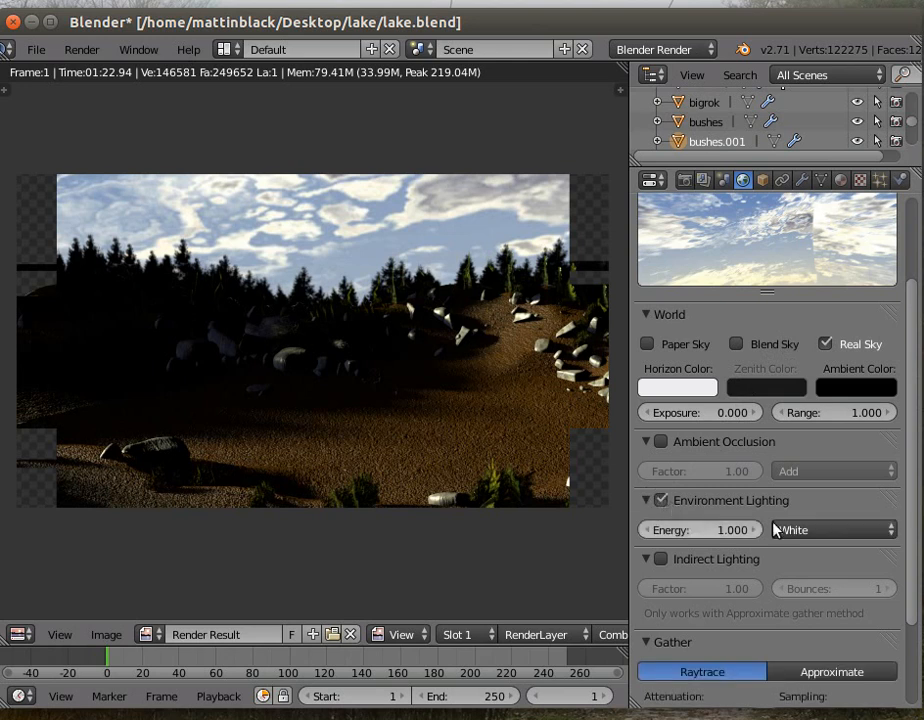
click(812, 532)
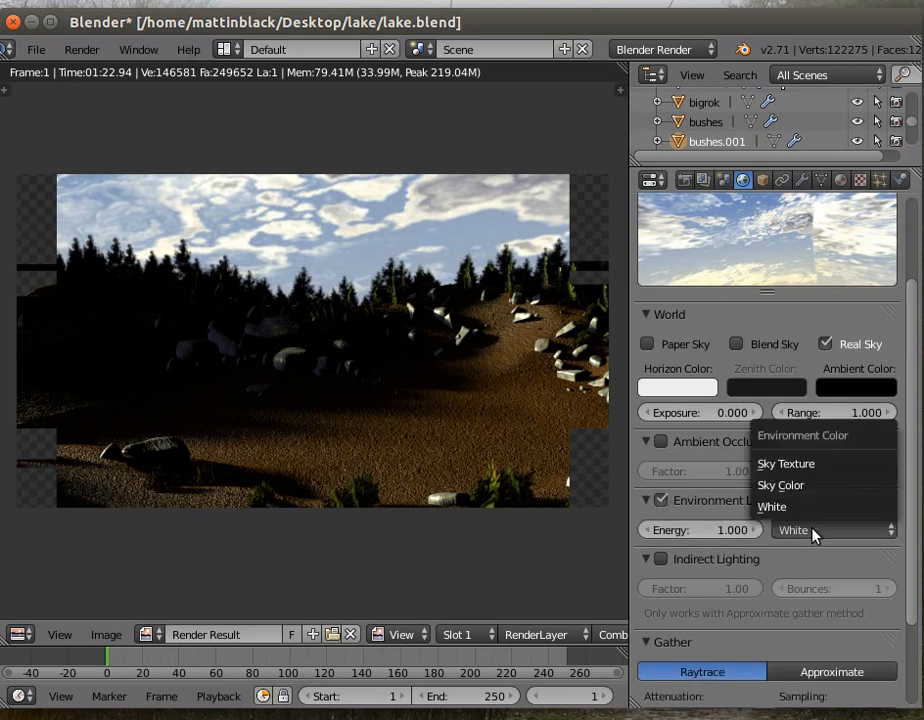
click(812, 463)
click(687, 533)
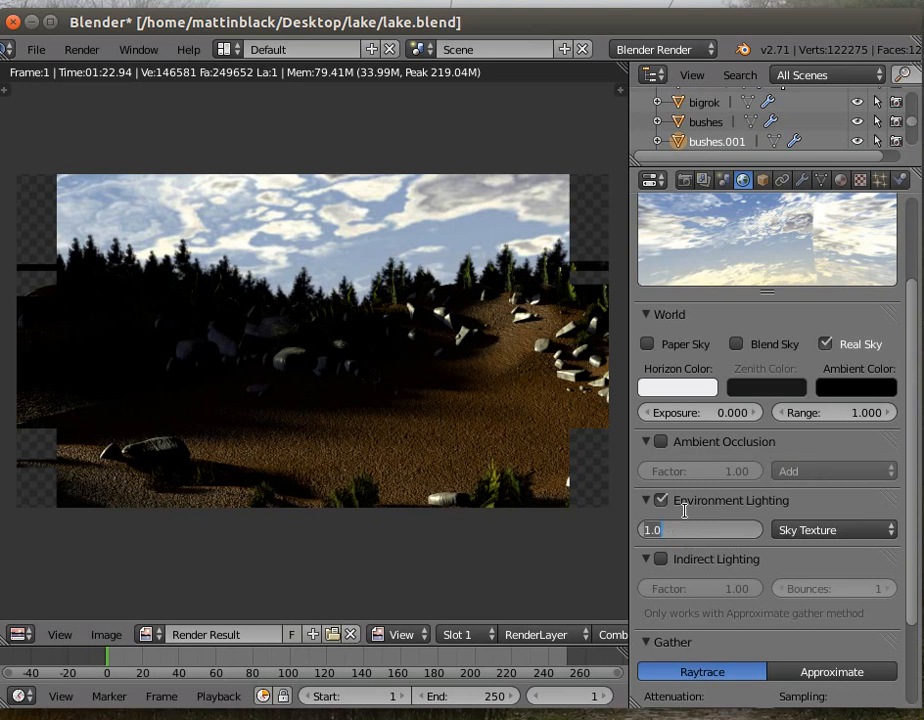
text(2)
key(Return)
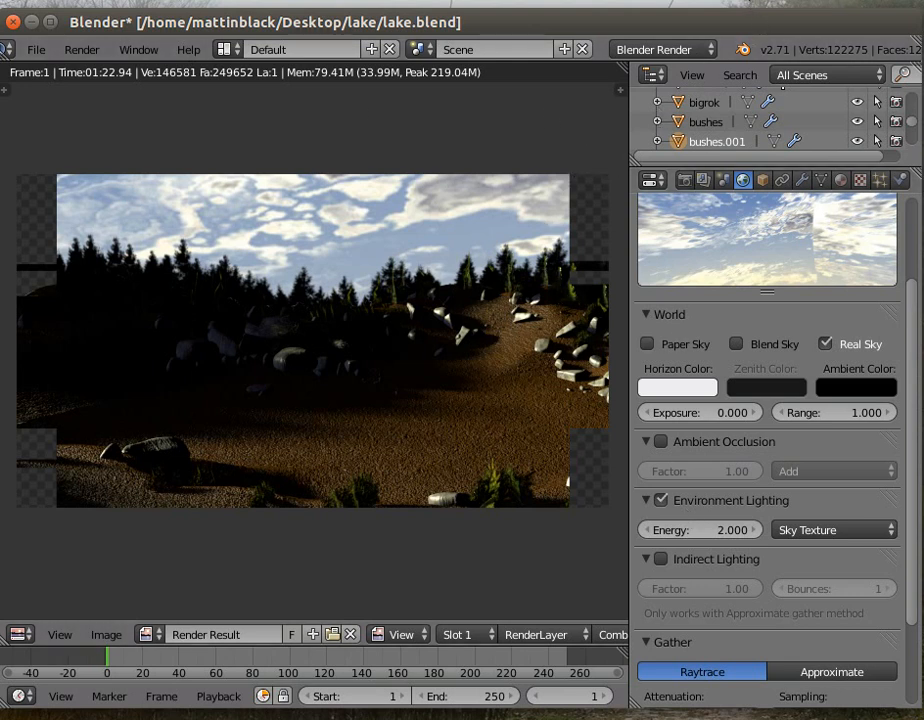
click(762, 5)
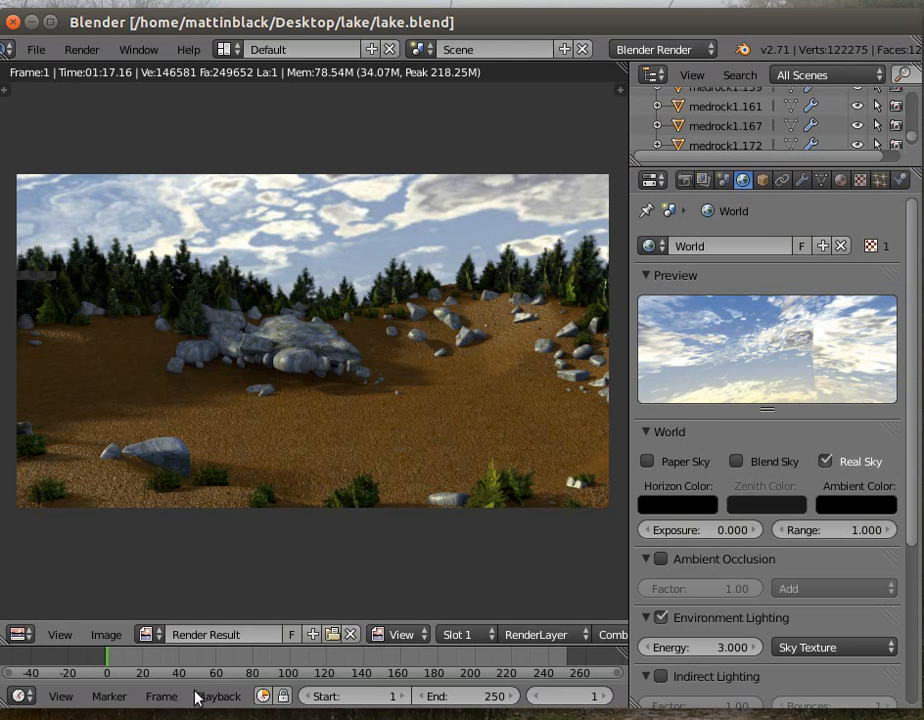
Step: Hide the render result and return to the 3D view
click(84, 52)
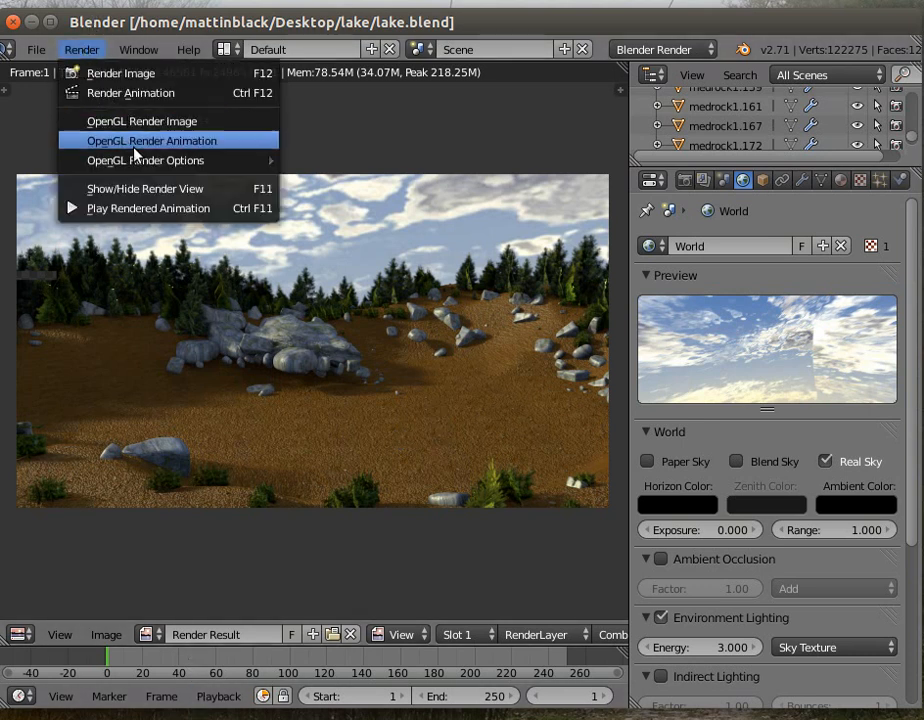
click(146, 192)
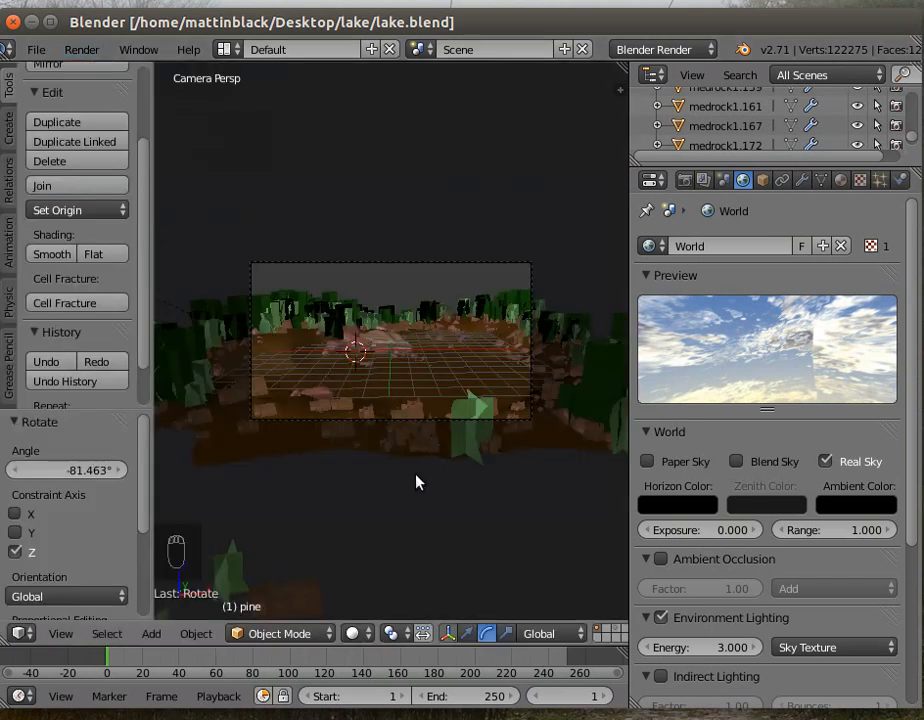
Step: Select the terrain plane and rename the object as ground
right_click(478, 336)
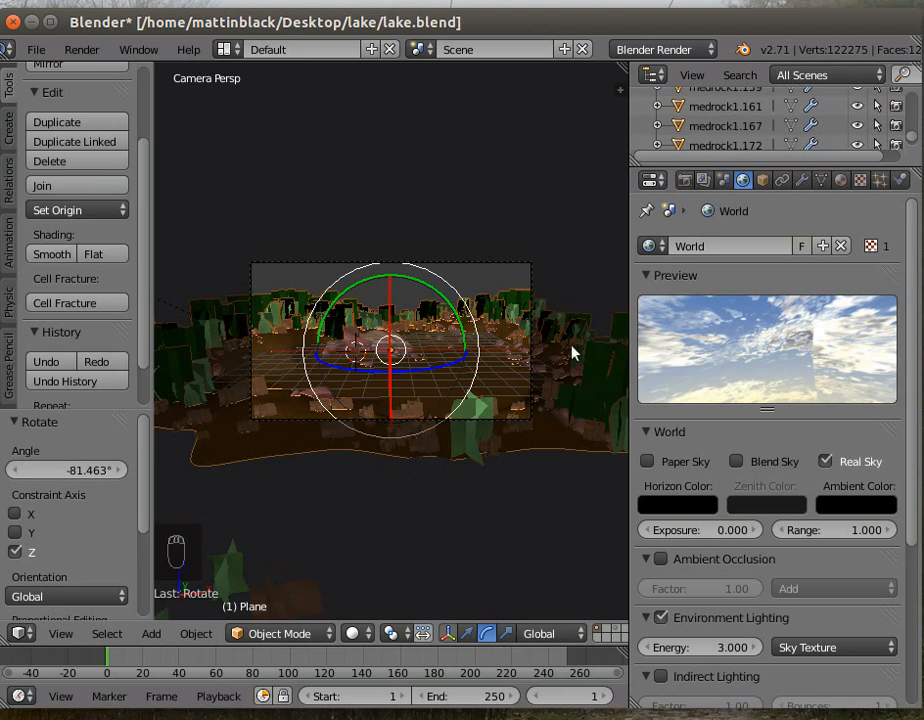
click(765, 182)
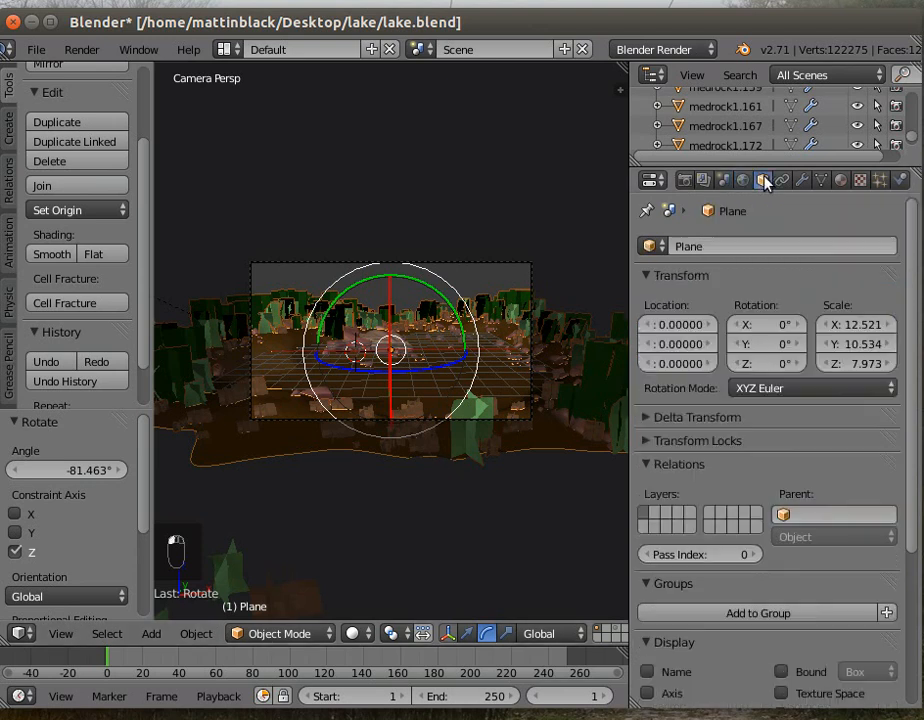
click(691, 246)
text(ground)
key(Return)
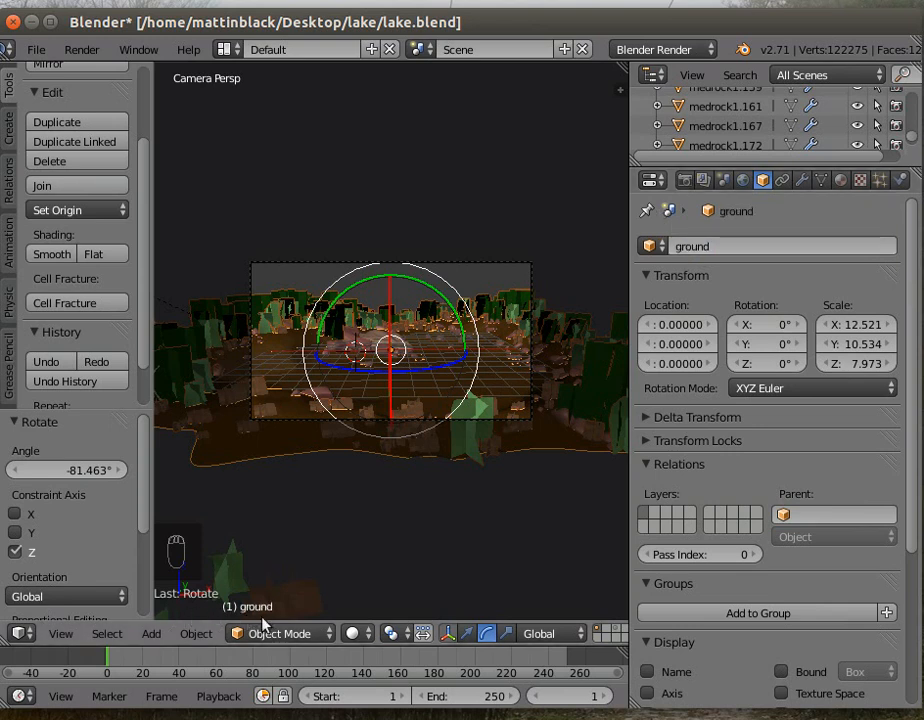
Step: With the ground in Edit Mode, look through the outliner's object list for the ground and lake objects
click(302, 637)
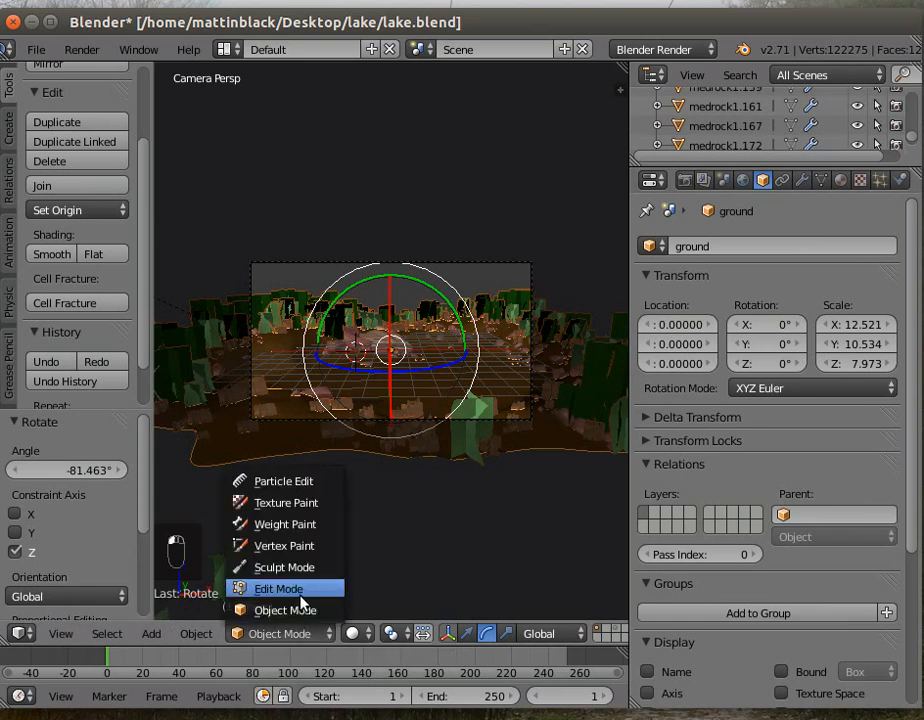
click(284, 590)
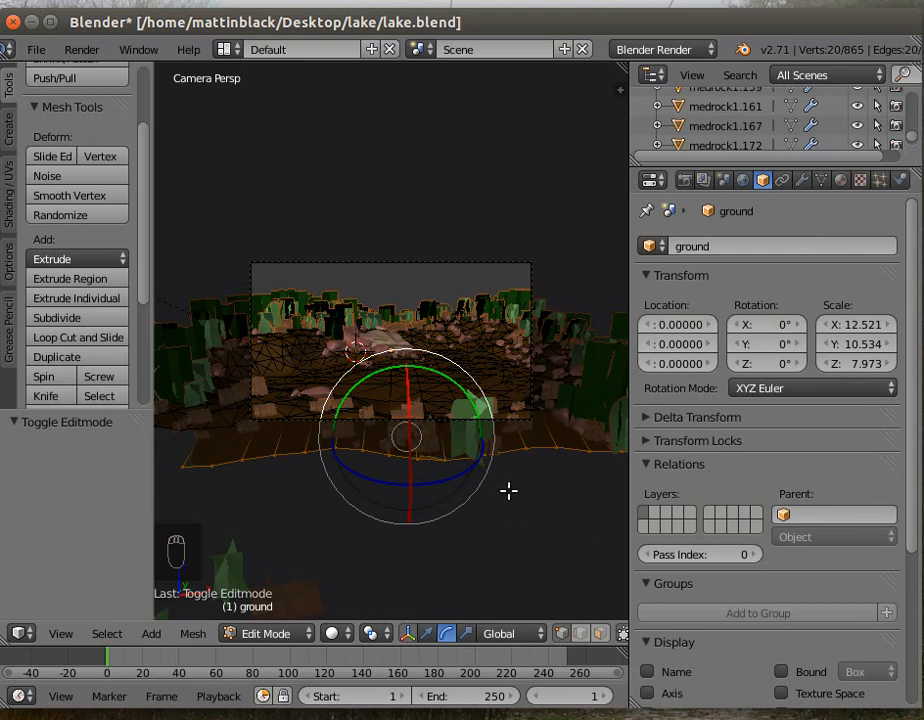
scroll(744, 122, up, 6)
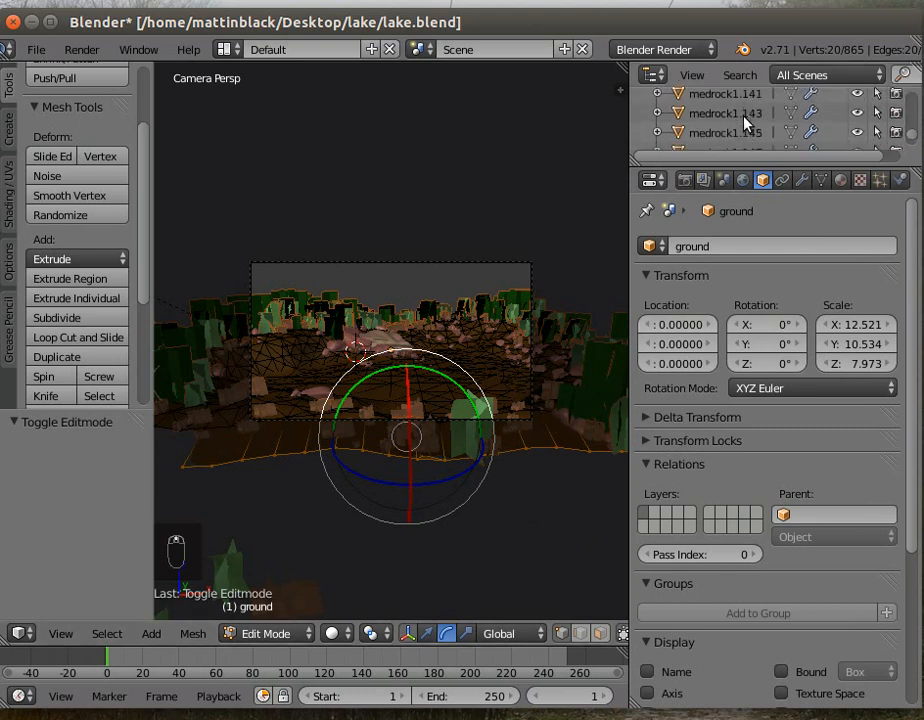
scroll(744, 122, up, 10)
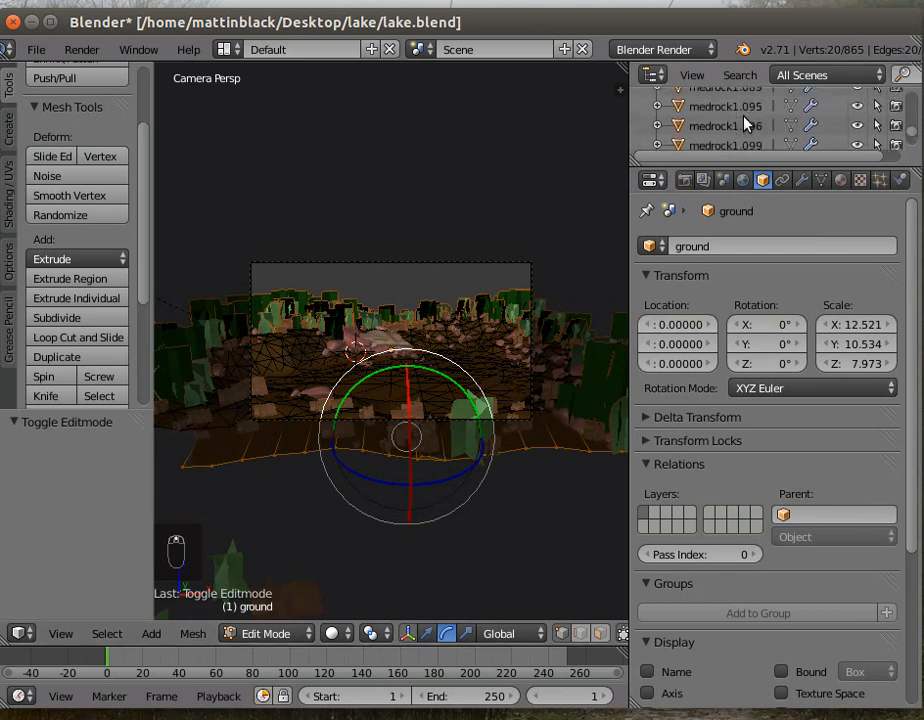
scroll(744, 122, up, 8)
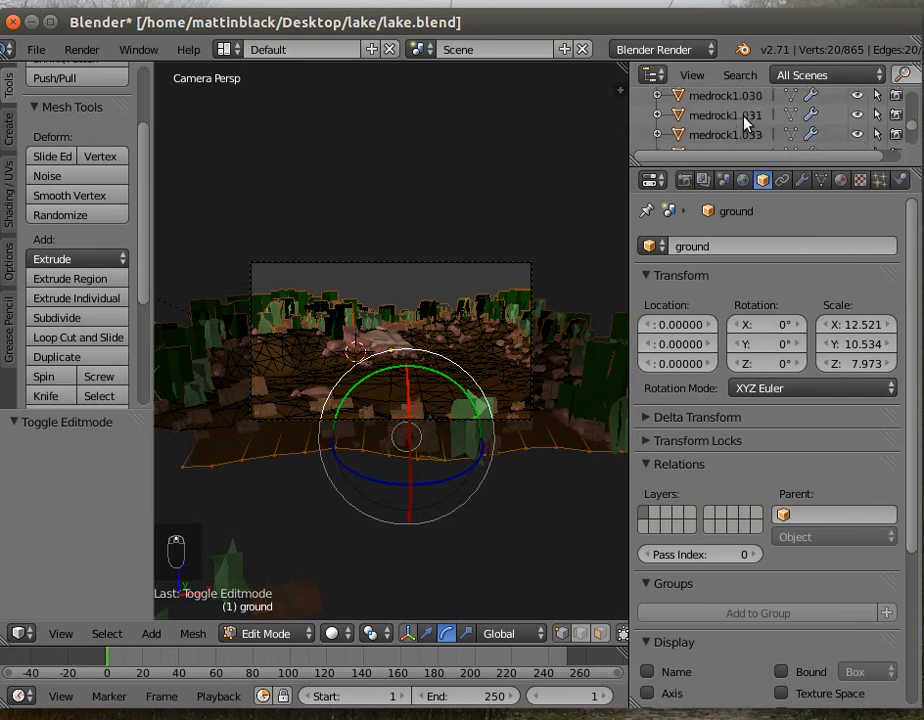
scroll(856, 122, up, 5)
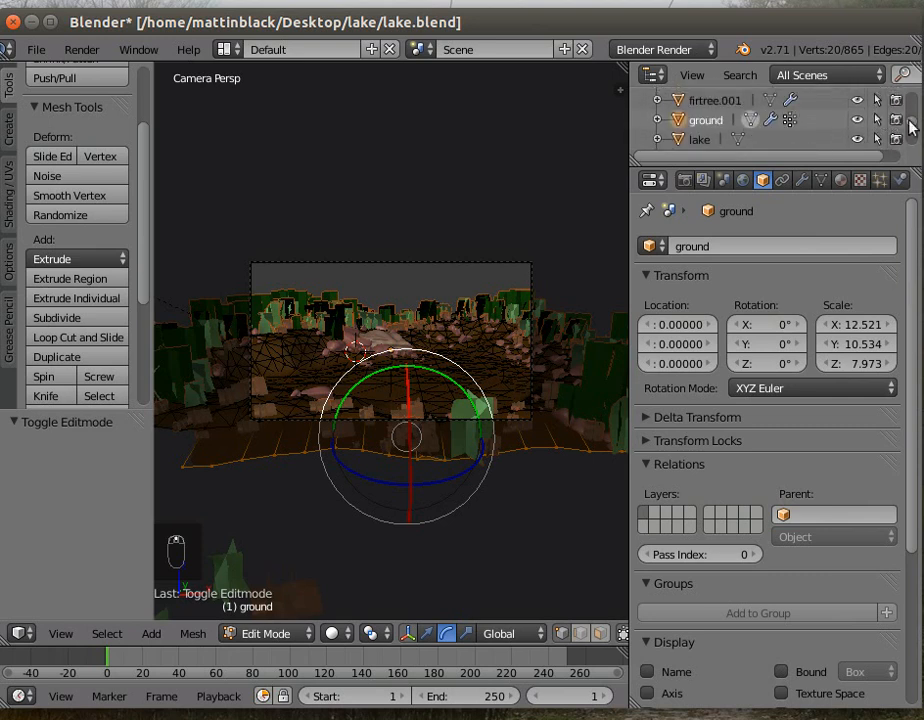
scroll(910, 122, down, 5)
scroll(910, 124, down, 5)
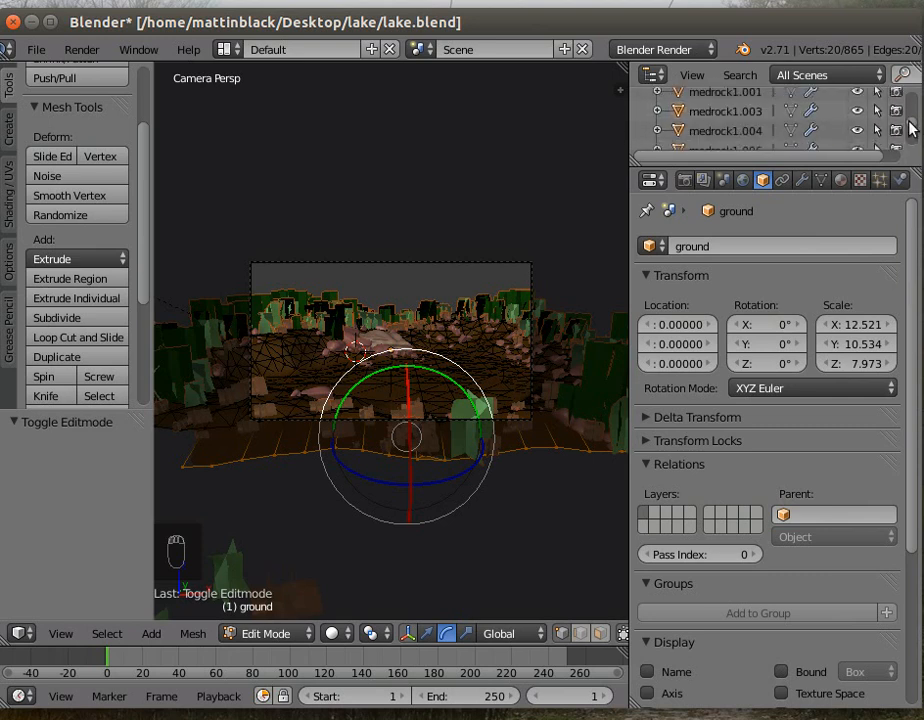
scroll(727, 125, up, 3)
scroll(727, 124, down, 2)
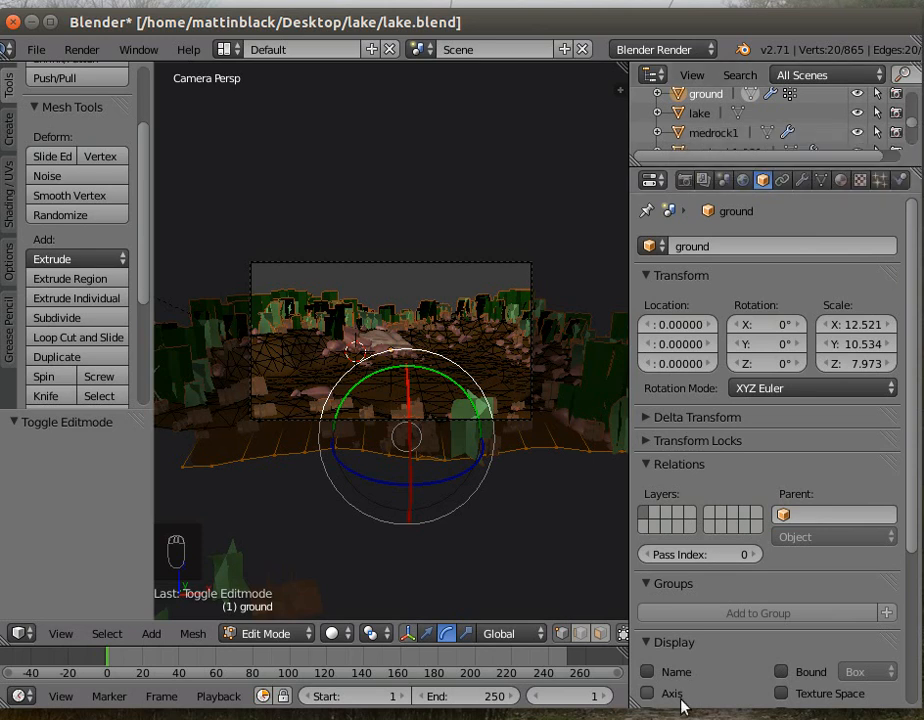
Step: Widen the 3D view, collapse the Groups settings and return the ground to Object Mode
scroll(628, 600, up, 2)
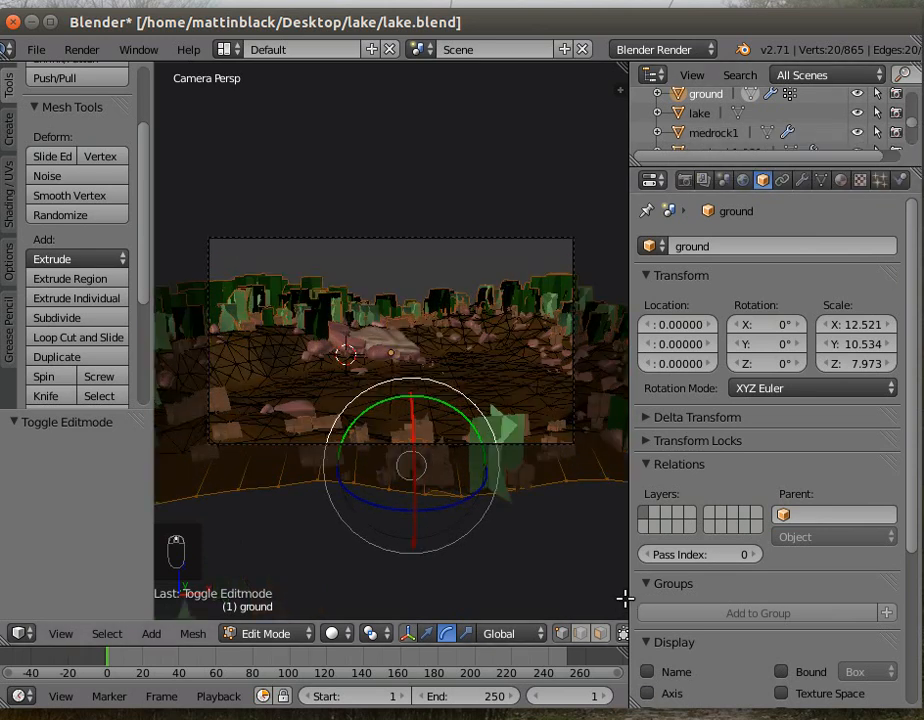
drag(634, 598, 732, 593)
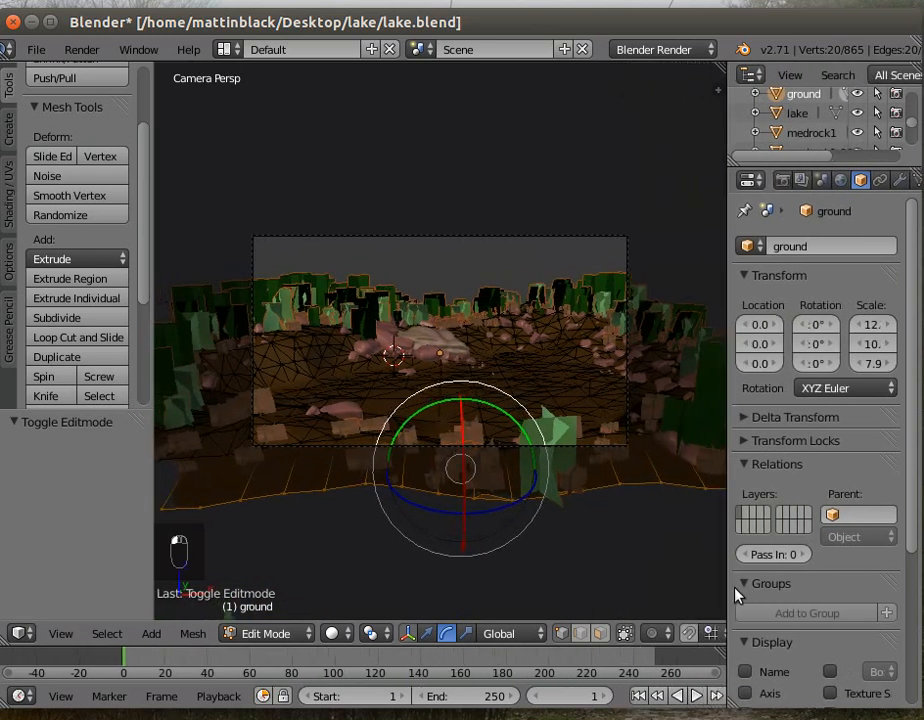
click(744, 591)
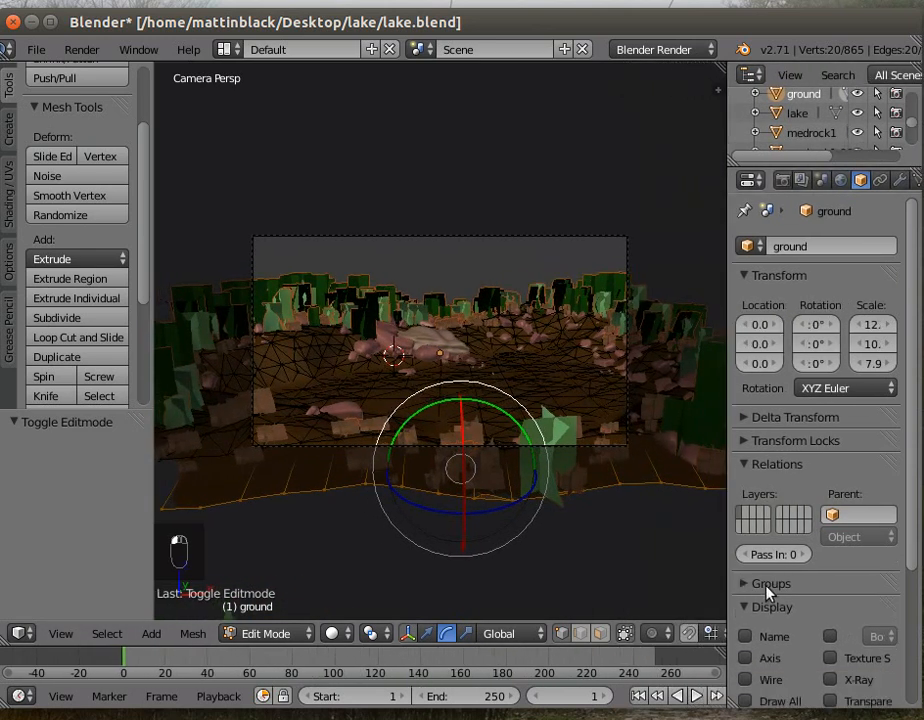
click(268, 633)
click(278, 610)
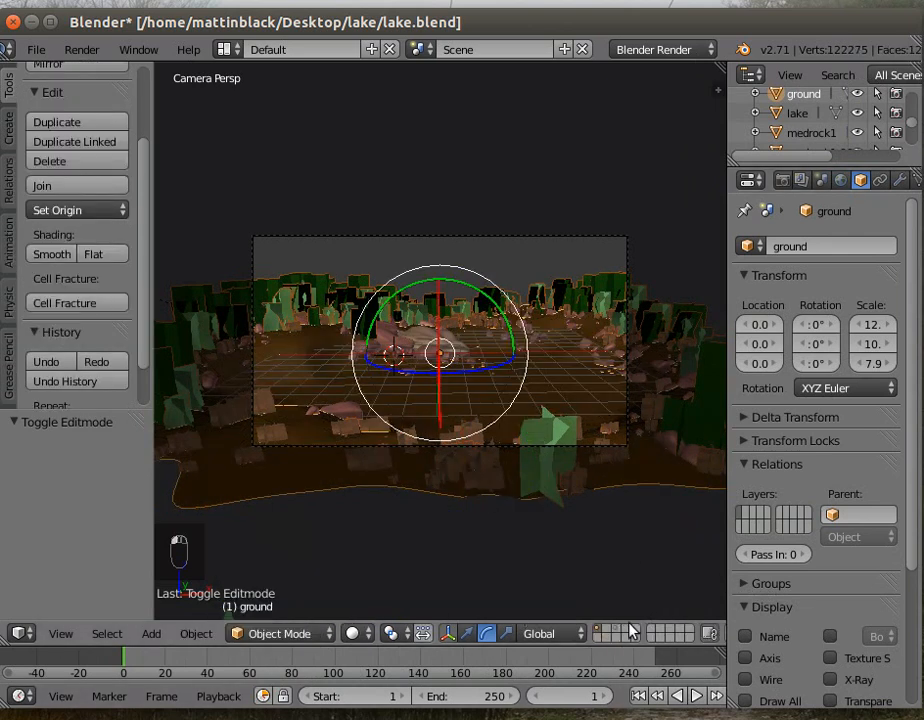
Step: Show the lake plane's layer, move the lake to layer 1 and display layer 1
key(ctrl+z)
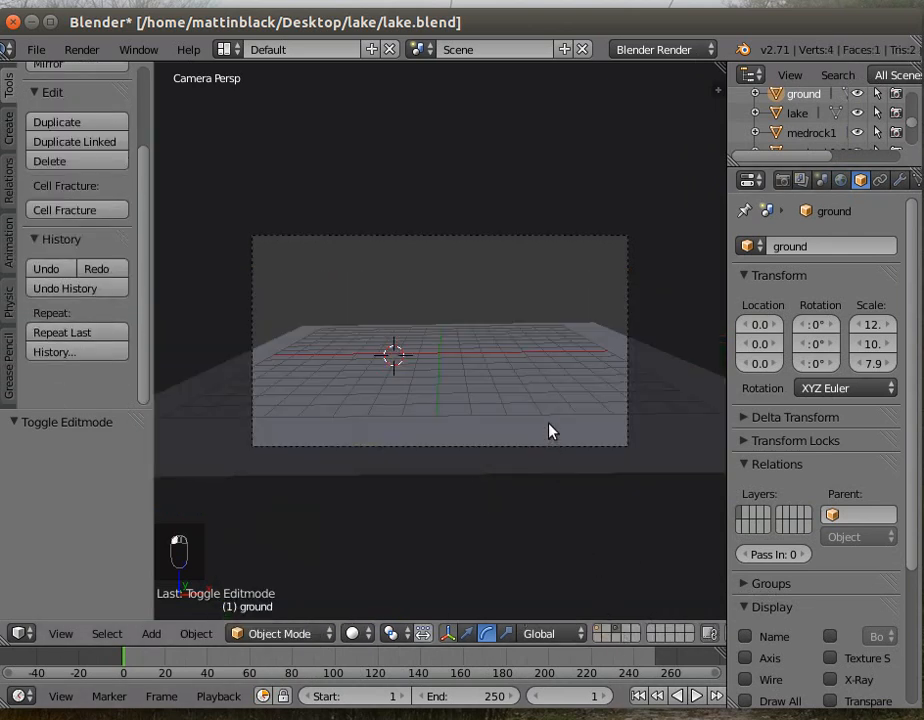
right_click(549, 431)
key(m)
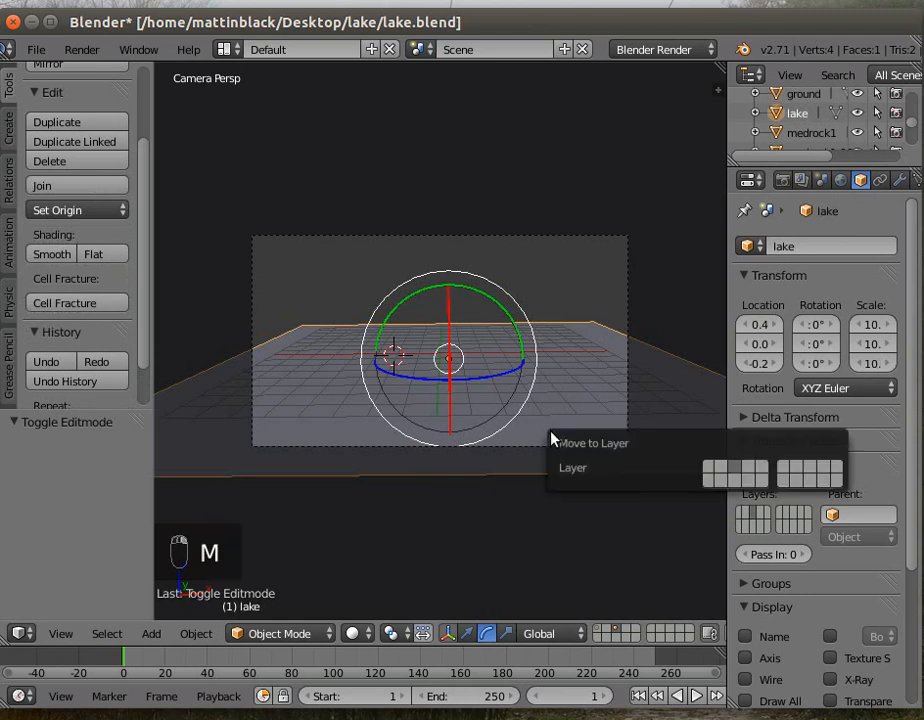
click(711, 471)
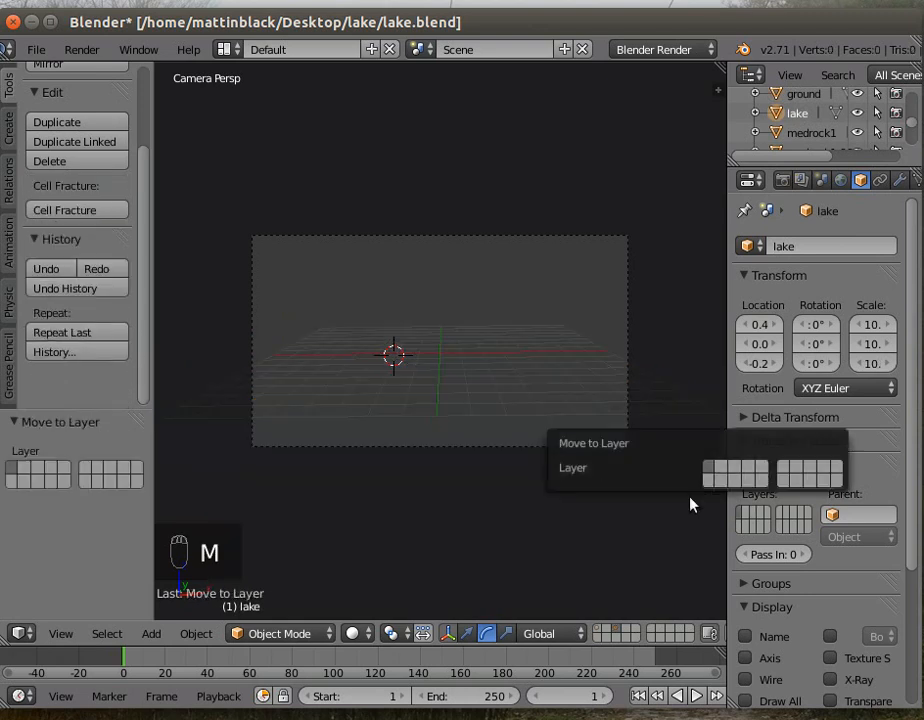
click(599, 637)
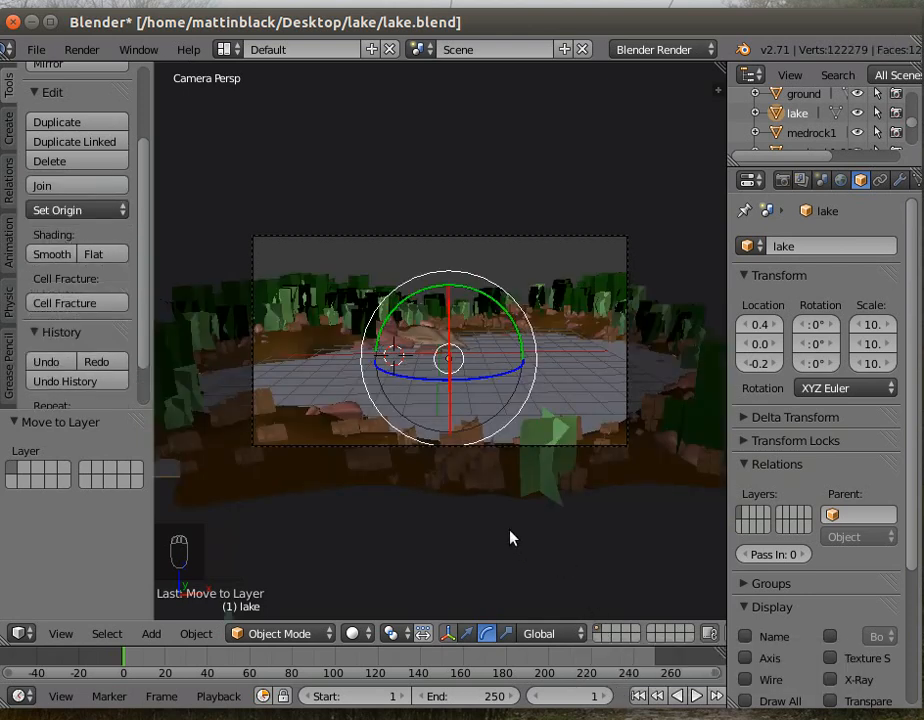
Step: Open the ground in Edit Mode, viewed from above, and turn off its subdivision modifier's viewport display
right_click(450, 328)
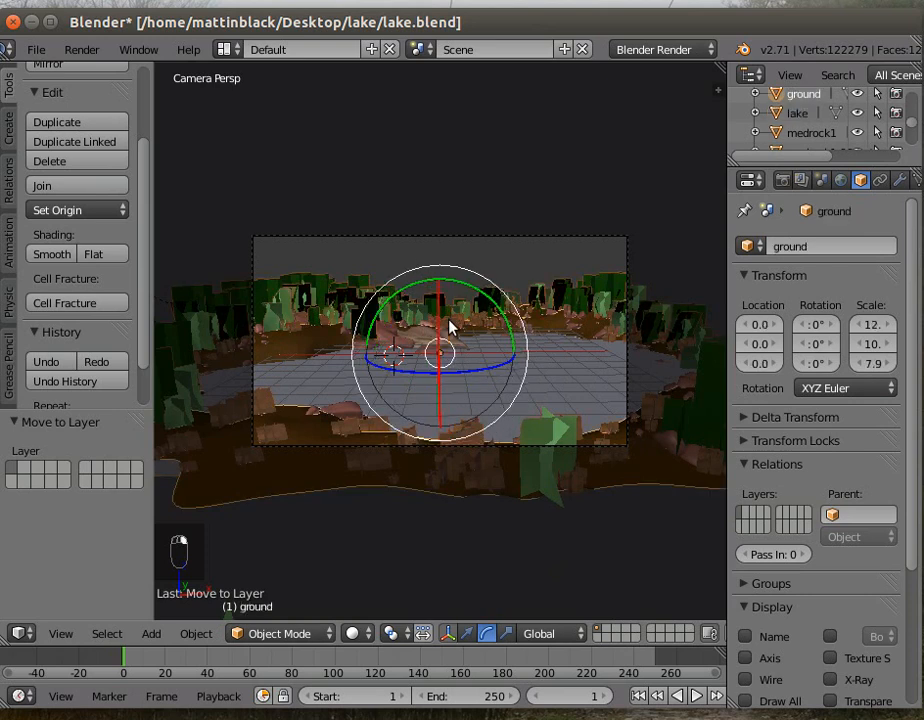
click(285, 640)
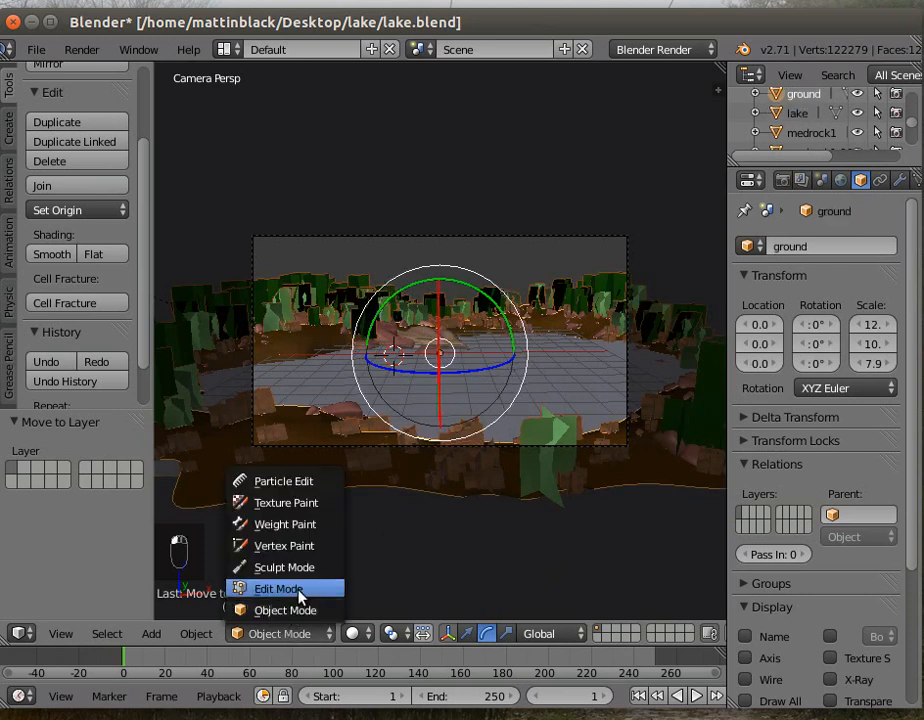
click(292, 589)
middle_drag(601, 553, 581, 165)
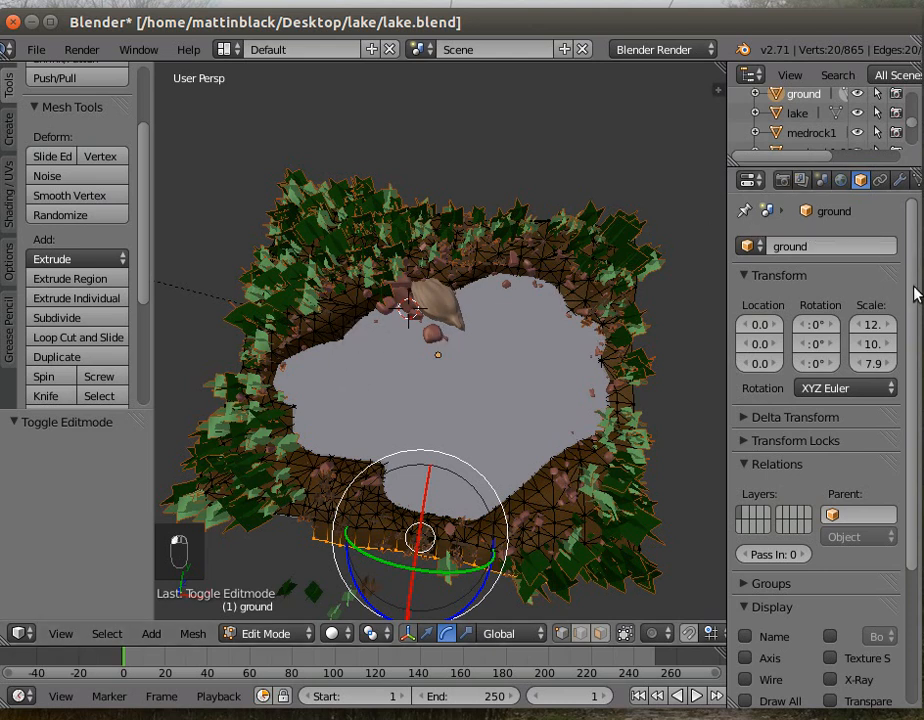
mouse_move(912, 224)
mouse_down()
mouse_move(910, 303)
mouse_move(912, 200)
mouse_up()
click(900, 182)
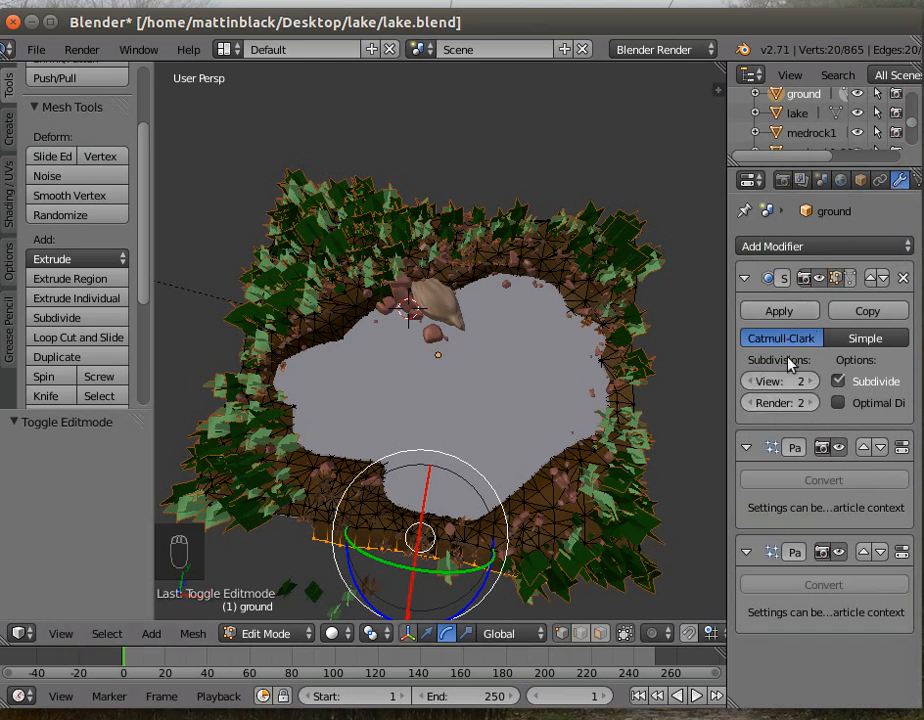
click(819, 279)
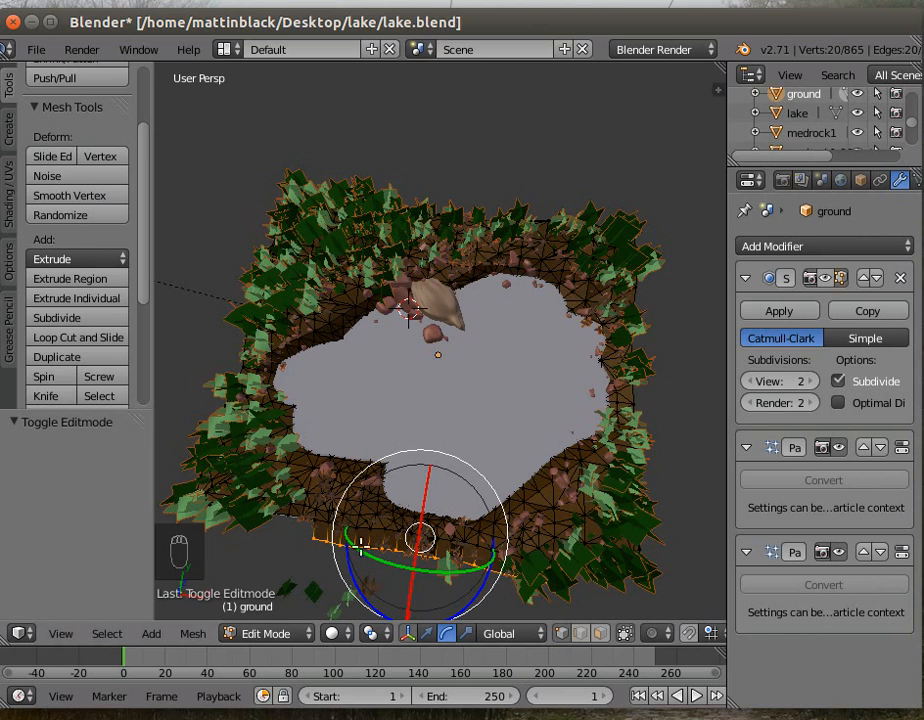
Step: Circle-select the ground's vertices all around the lake's shoreline and subdivide them with one cut
key(a)
key(a)
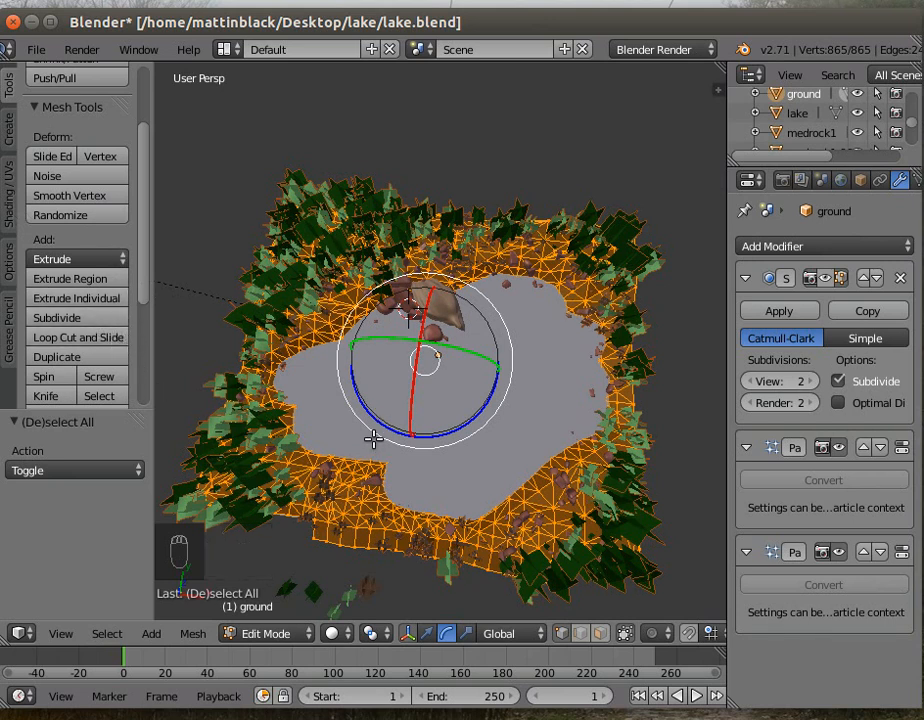
key(a)
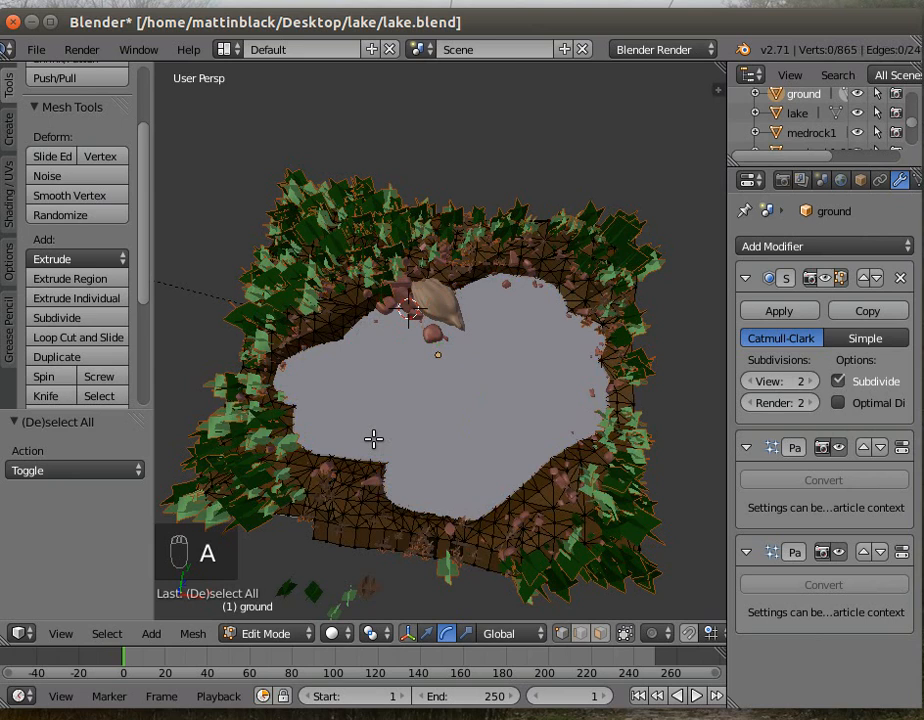
key(c)
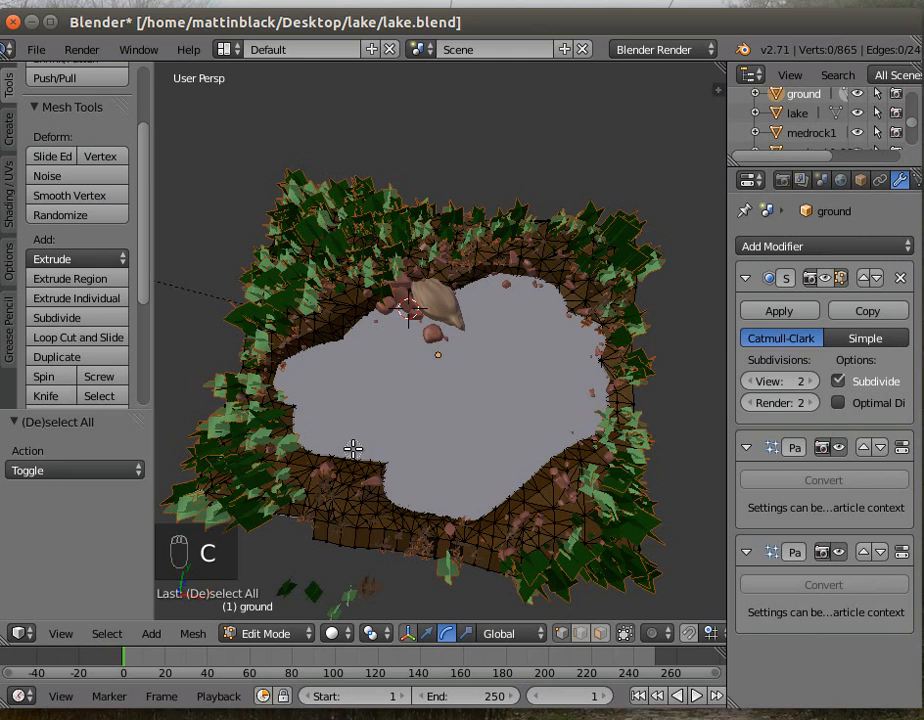
mouse_move(299, 447)
mouse_down()
mouse_move(365, 458)
mouse_move(382, 495)
mouse_move(433, 522)
mouse_move(497, 515)
mouse_move(555, 470)
mouse_move(595, 405)
mouse_move(608, 370)
mouse_move(579, 337)
mouse_move(540, 326)
mouse_move(551, 303)
mouse_move(578, 297)
mouse_move(539, 267)
mouse_move(440, 265)
mouse_move(392, 274)
mouse_move(342, 322)
mouse_move(276, 351)
mouse_move(279, 428)
mouse_move(320, 461)
mouse_move(377, 470)
mouse_up()
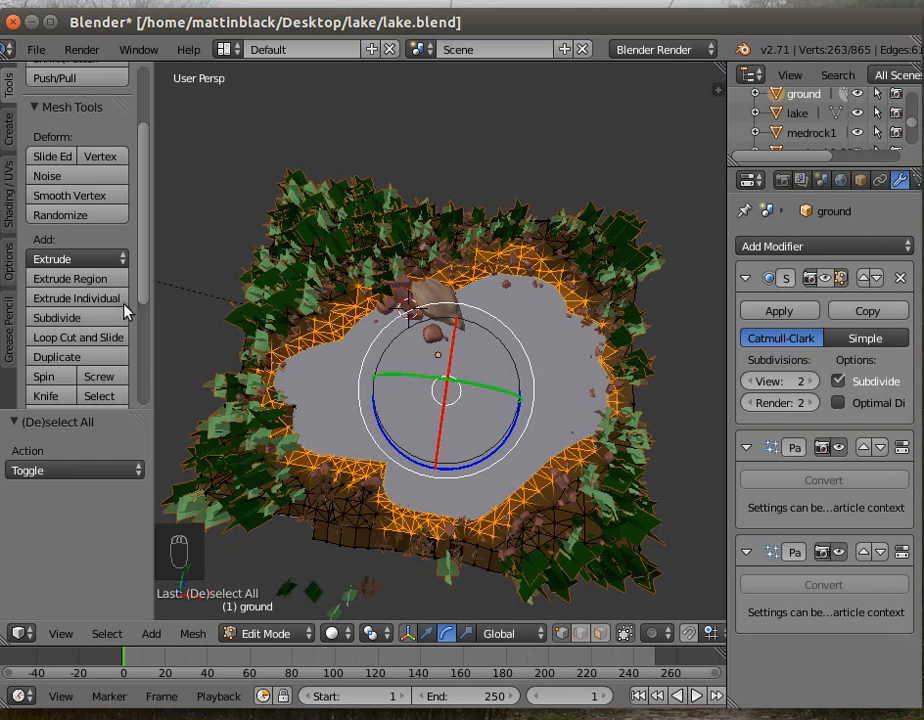
click(57, 318)
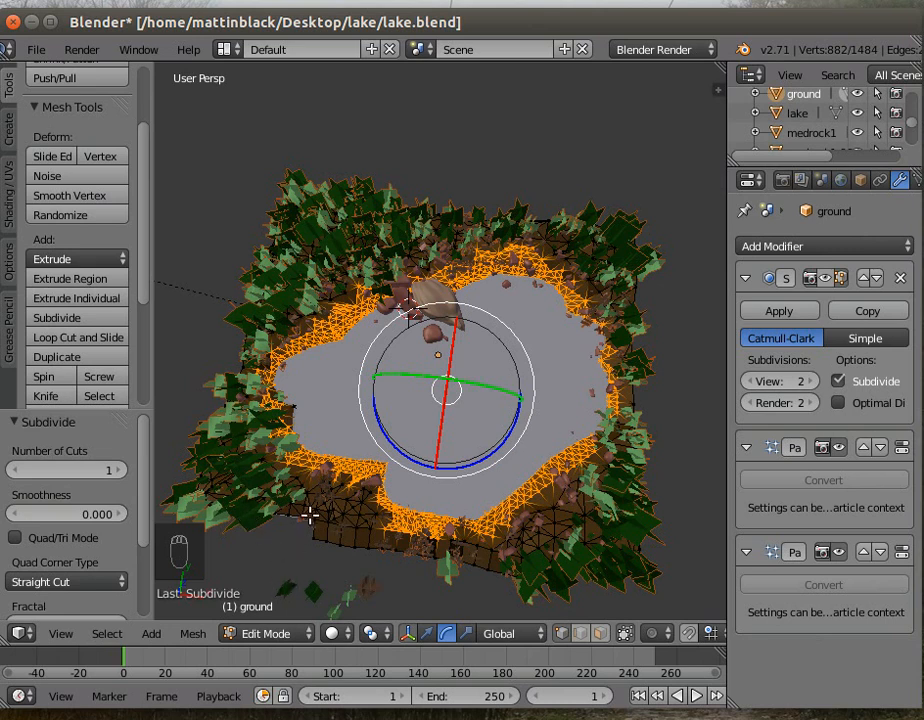
Step: Clear the selection and circle-select only the ground's vertices in a narrow band all around the lake's waterline
key(a)
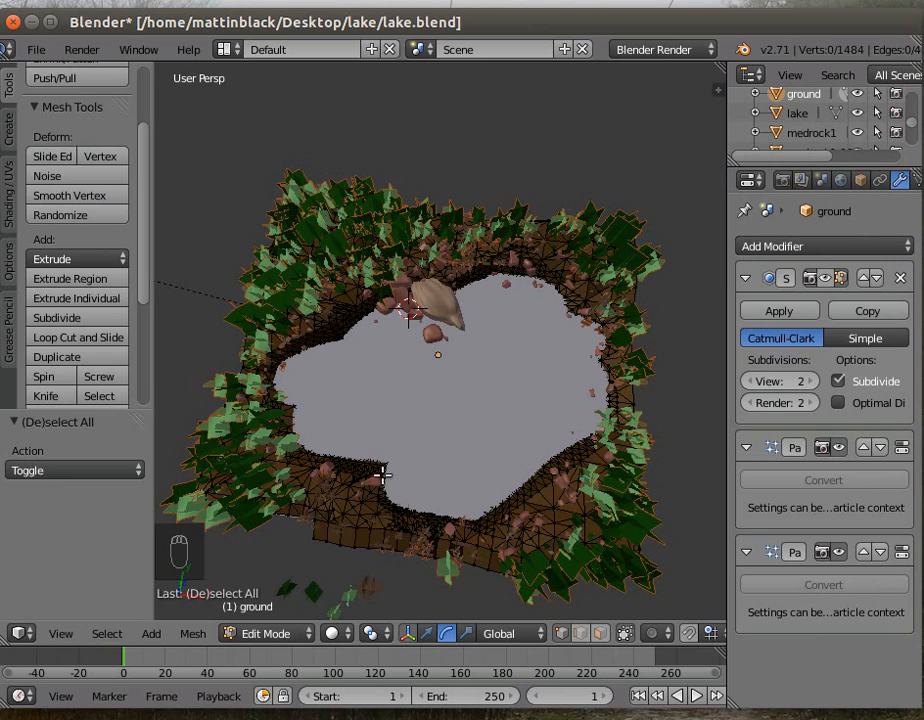
key(c)
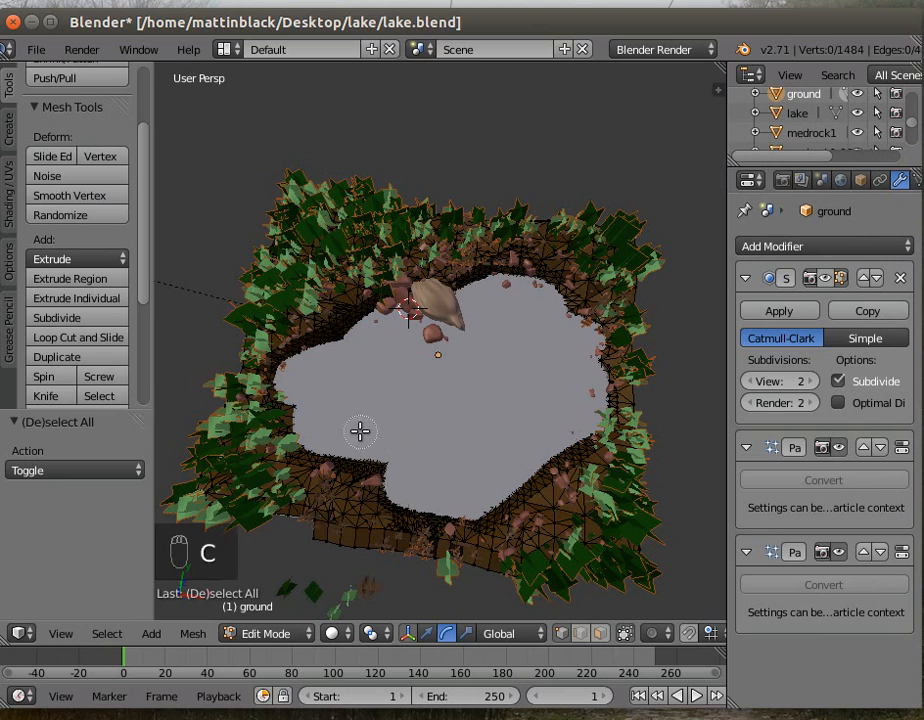
right_click(295, 411)
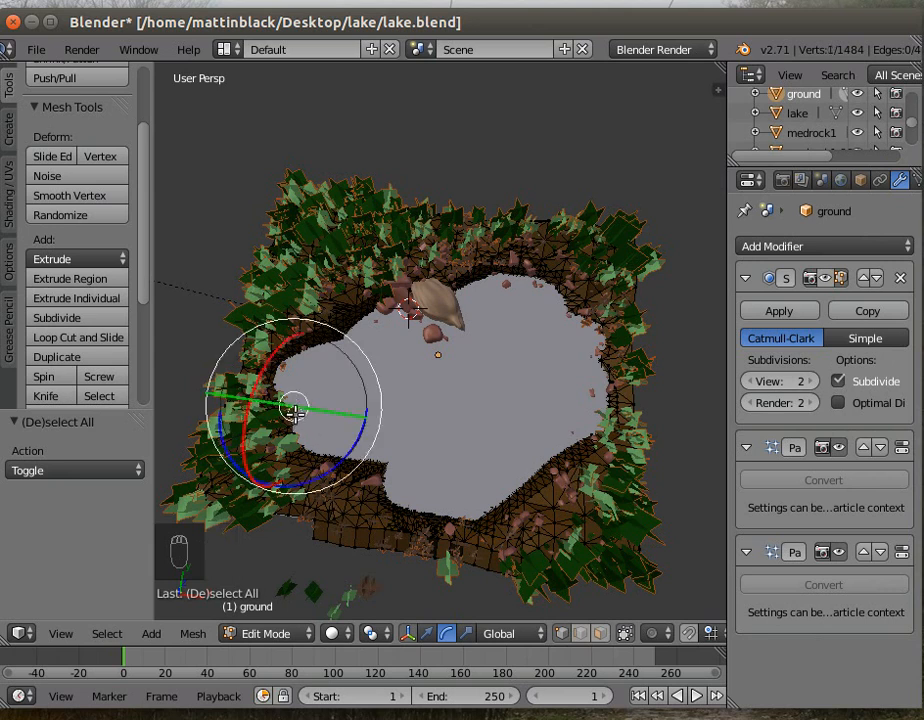
key(ctrl+KP_Add)
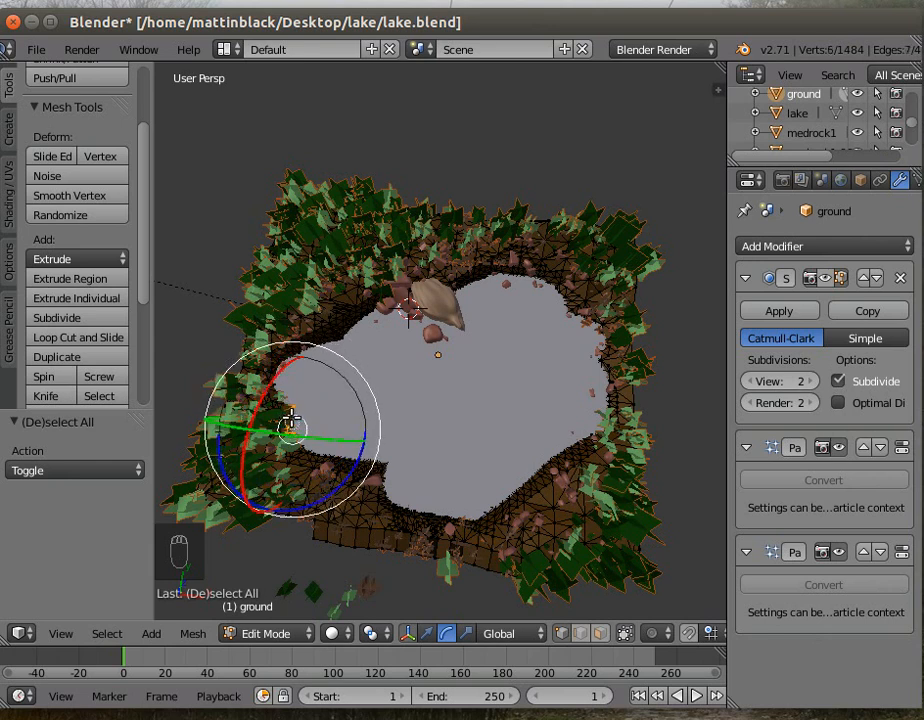
key(ctrl+KP_Add)
key(ctrl+KP_Add)
key(ctrl+KP_Add)
key(ctrl+KP_Add)
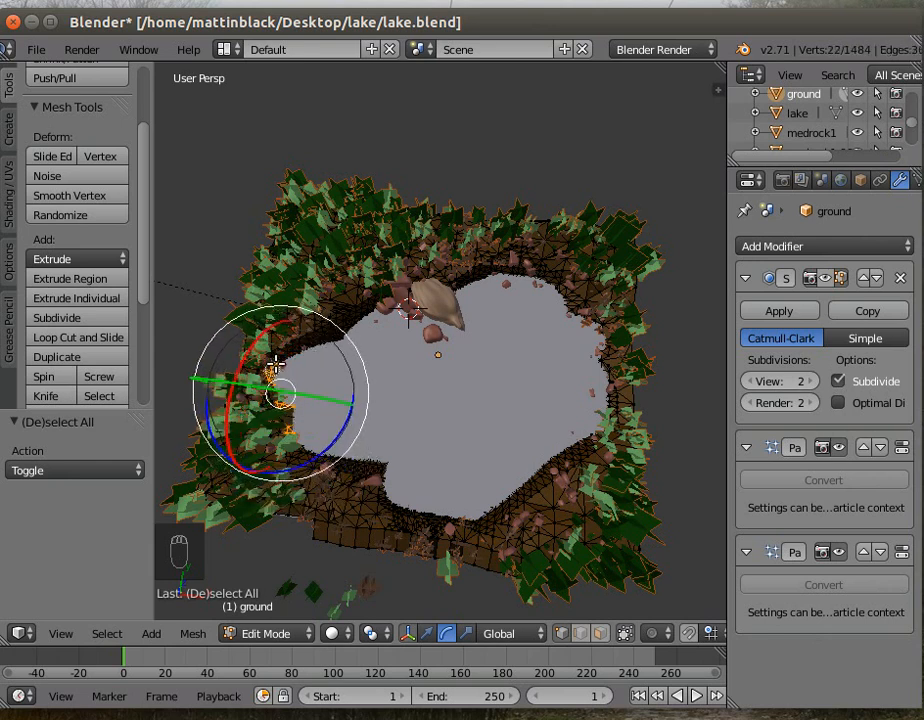
key(ctrl+KP_Add)
key(ctrl+KP_Add)
key(ctrl+KP_Add)
key(ctrl+KP_Add)
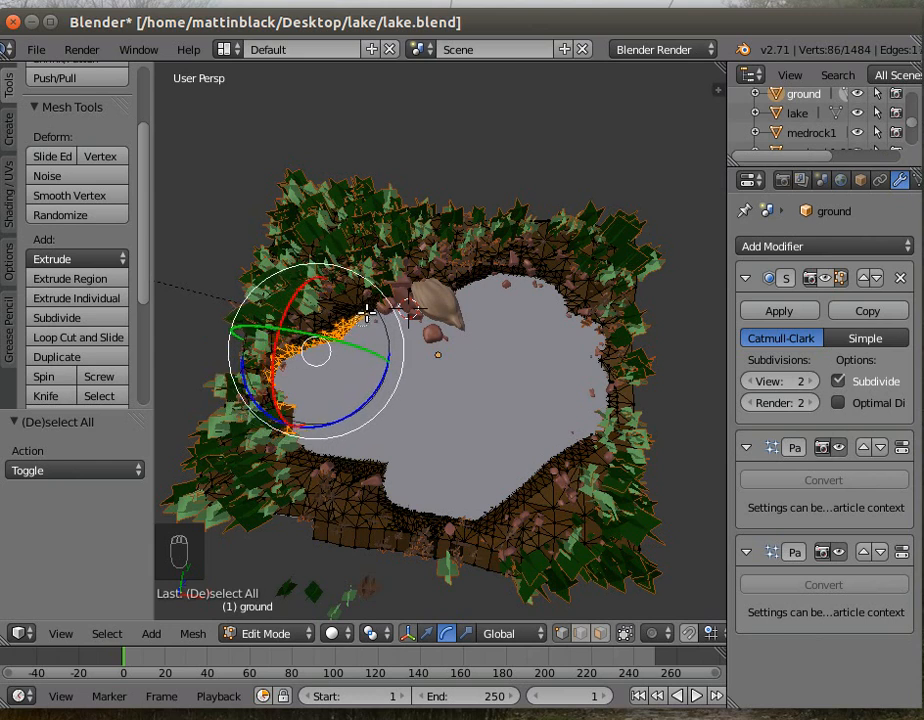
key(ctrl+KP_Add)
key(ctrl+KP_Add)
key(ctrl+KP_Add)
key(ctrl+KP_Add)
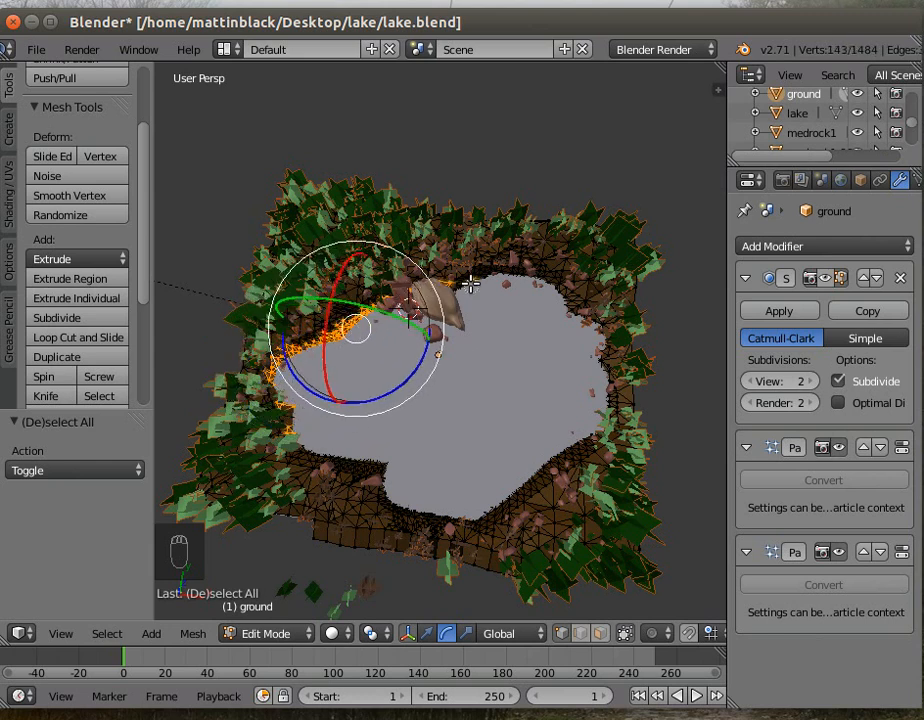
key(ctrl+KP_Add)
key(ctrl+KP_Add)
key(ctrl+KP_Add)
key(ctrl+KP_Add)
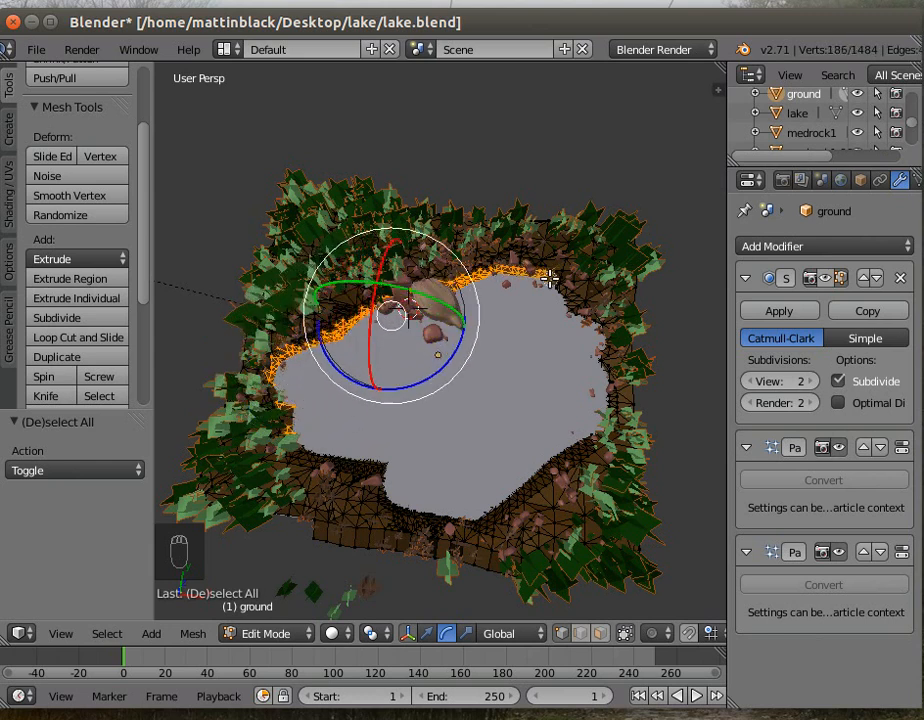
key(ctrl+KP_Add)
key(ctrl+KP_Add)
key(ctrl+KP_Add)
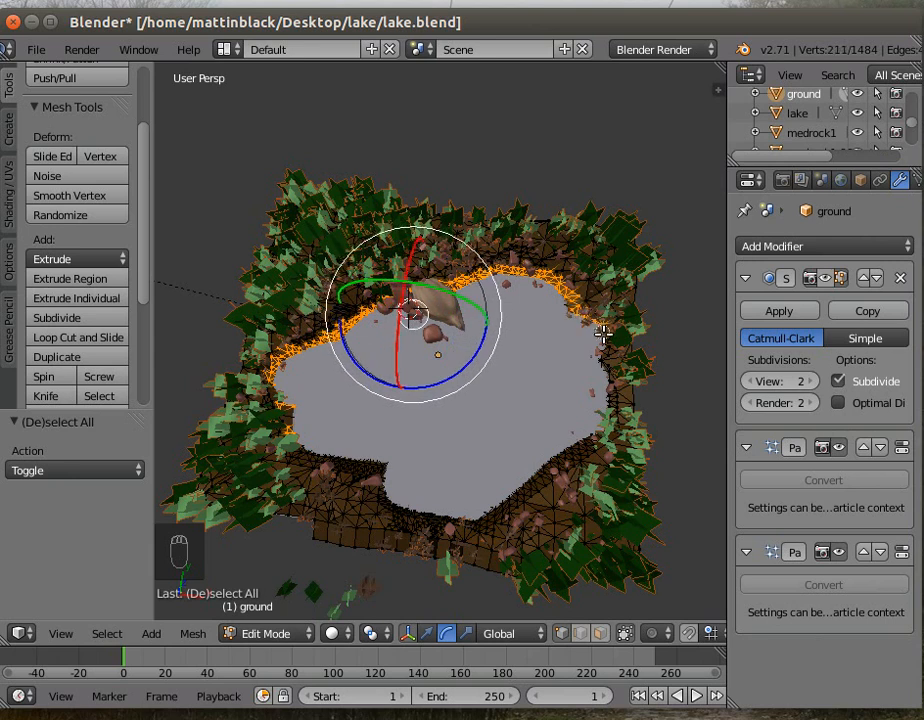
key(ctrl+KP_Add)
key(ctrl+KP_Add)
key(ctrl+KP_Add)
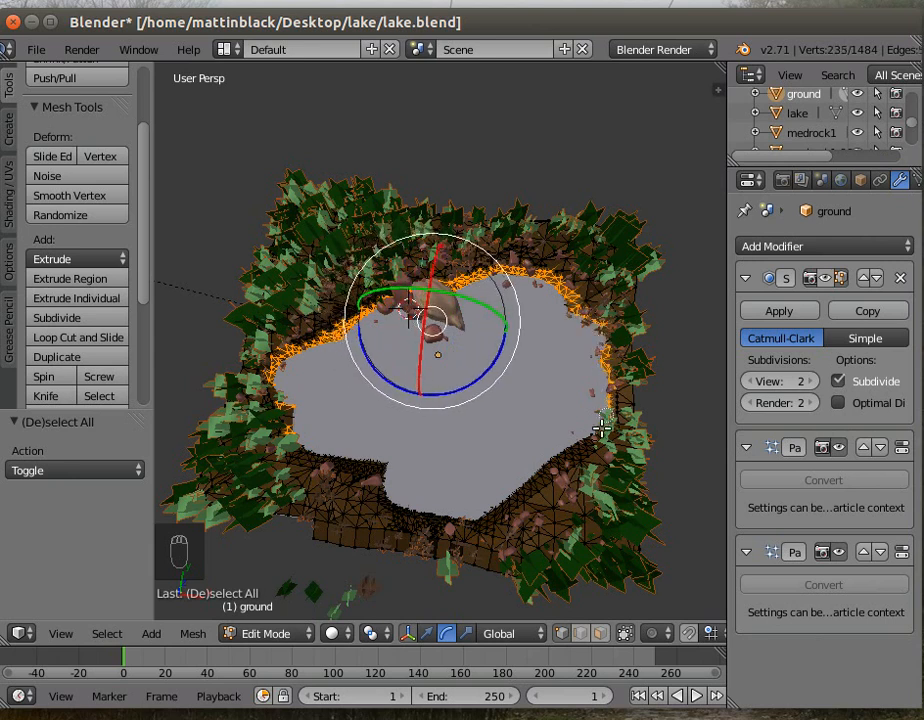
key(ctrl+KP_Add)
key(ctrl+KP_Add)
key(ctrl+KP_Add)
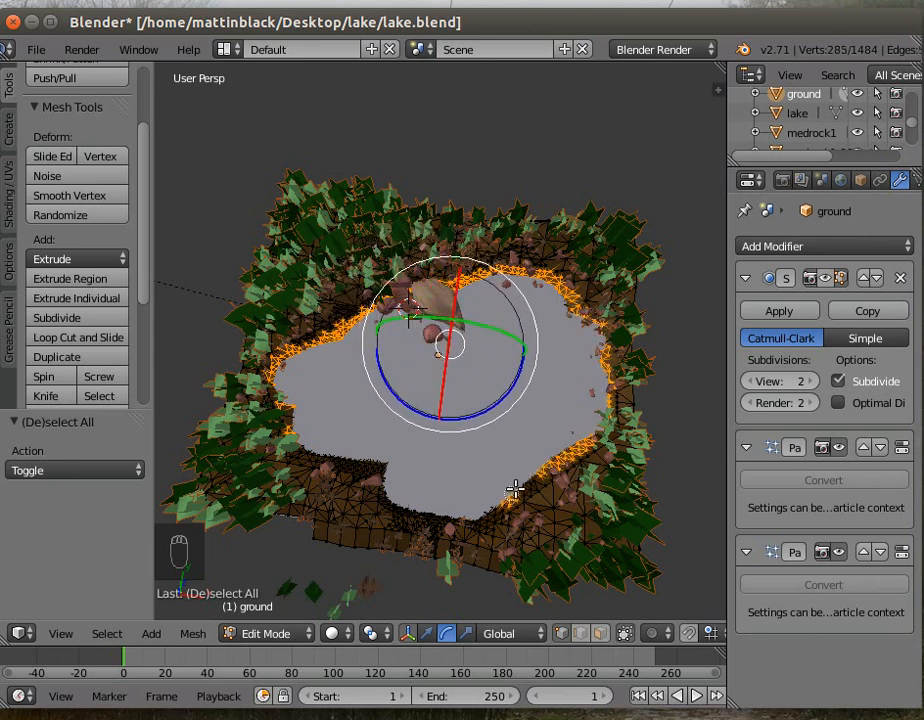
key(ctrl+KP_Add)
key(ctrl+KP_Add)
key(ctrl+KP_Add)
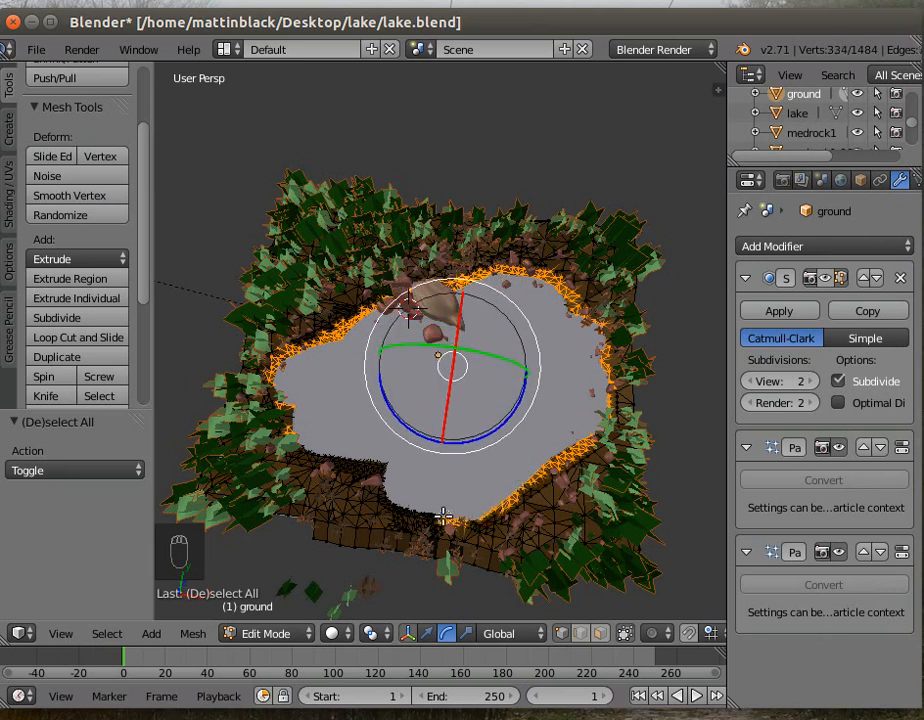
key(ctrl+KP_Add)
key(ctrl+KP_Add)
key(ctrl+KP_Add)
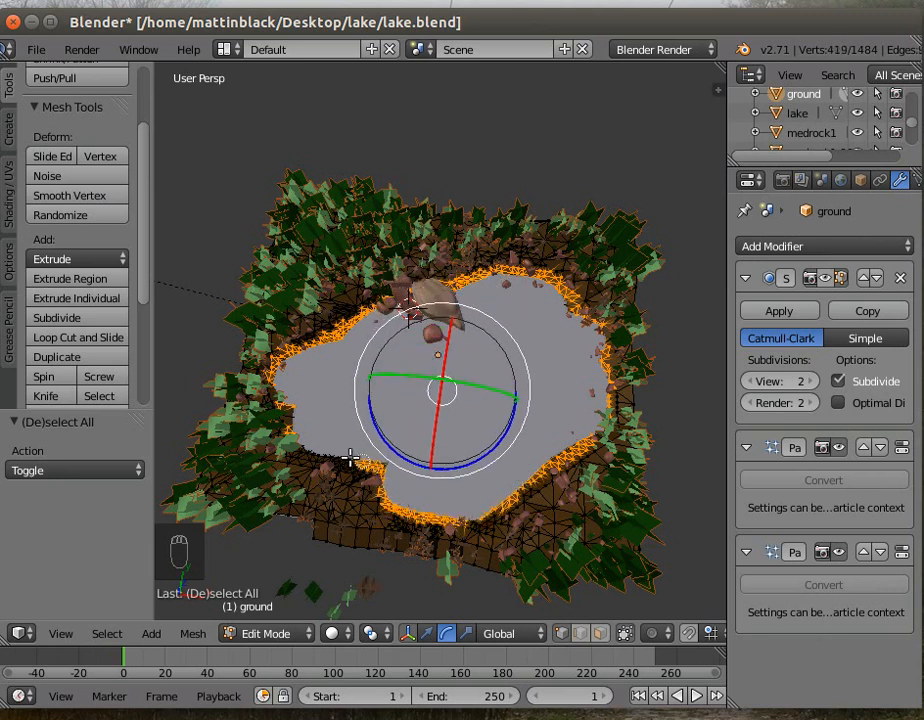
key(ctrl+KP_Add)
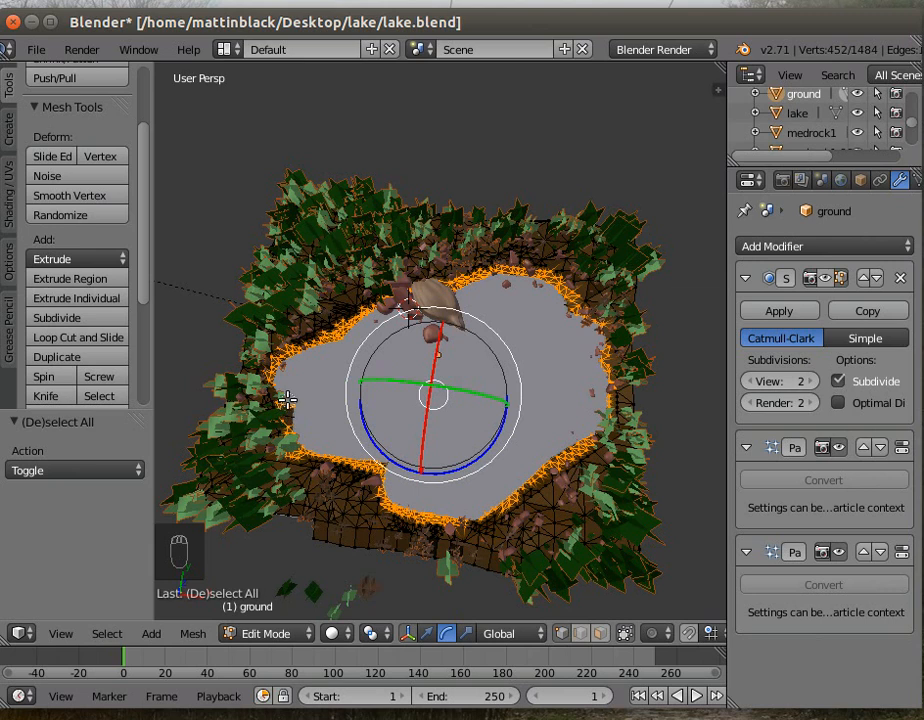
shift+right_click(299, 401)
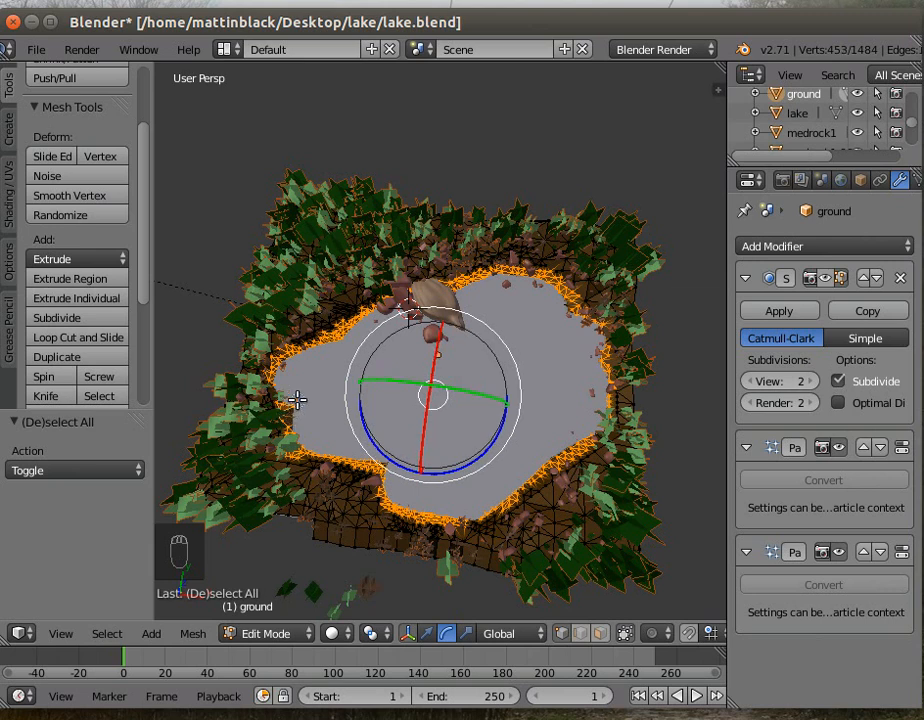
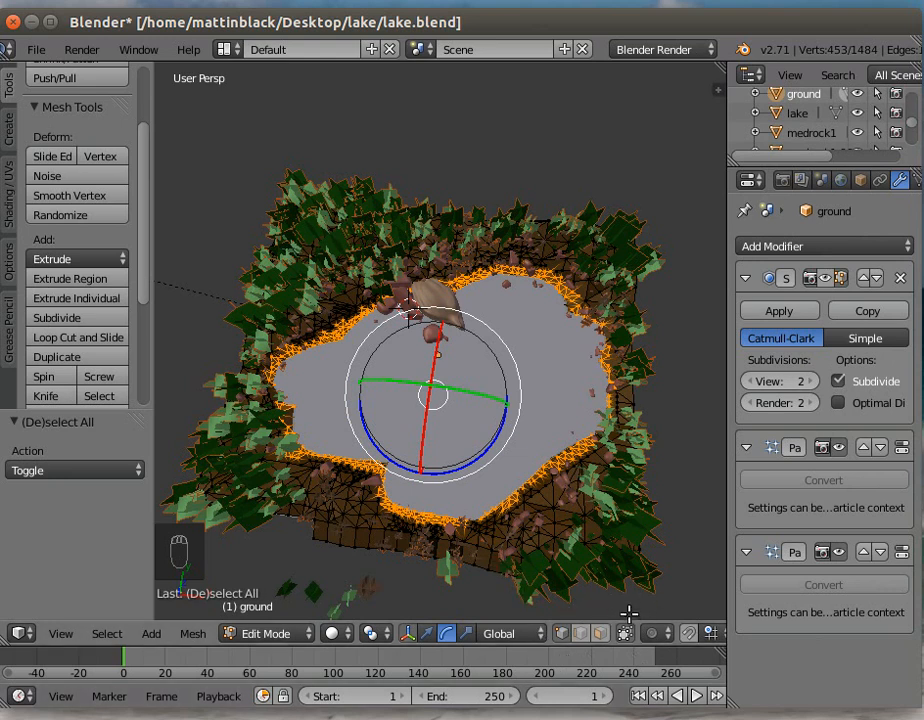
Step: Return the ground to Object Mode and move the lake plane to layer 2
click(298, 633)
click(286, 614)
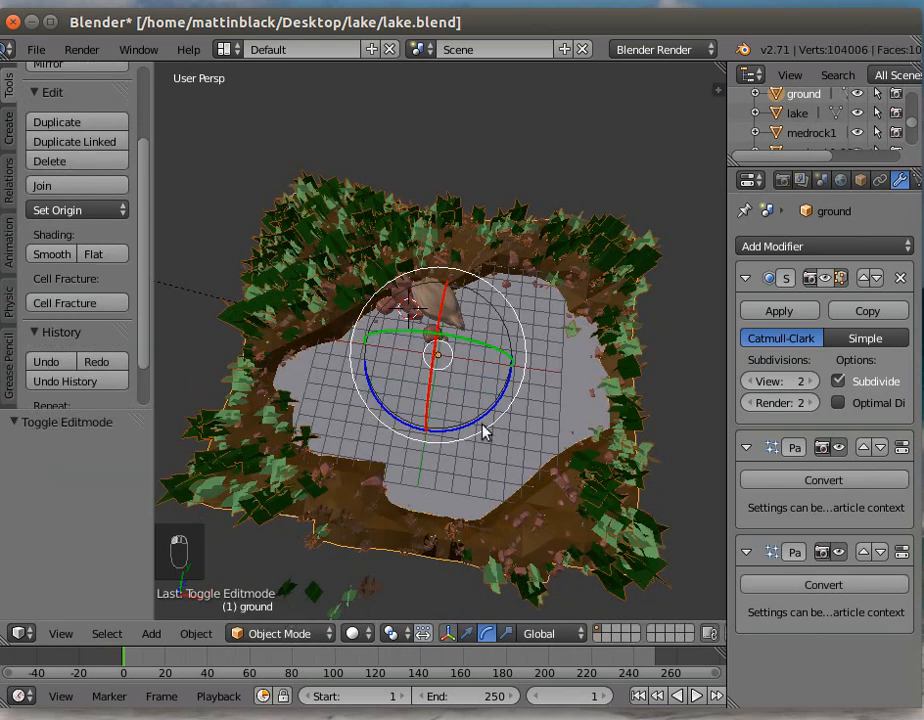
right_click(535, 390)
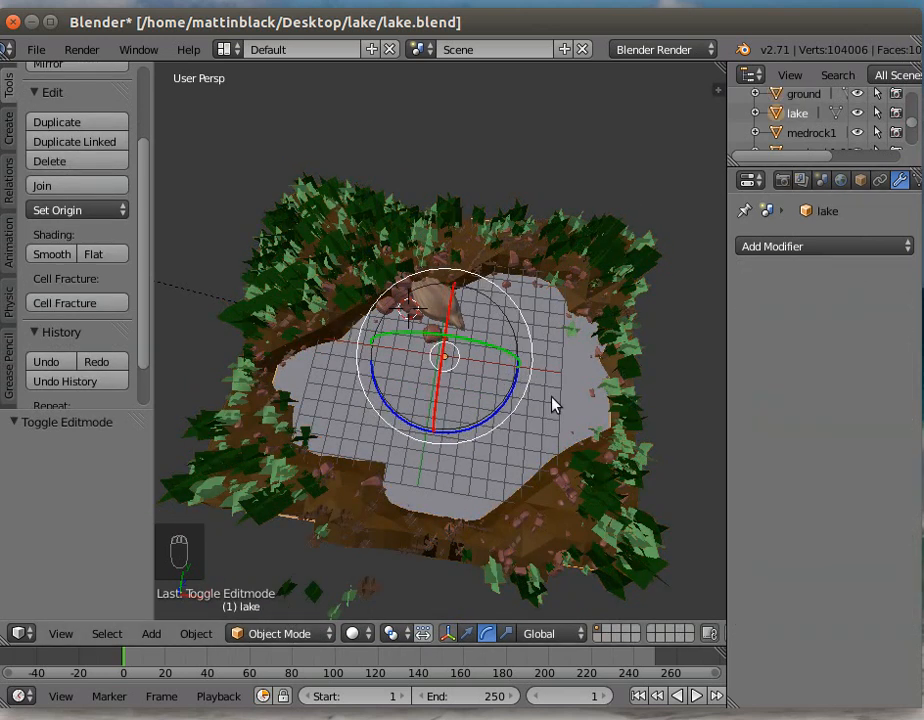
key(m)
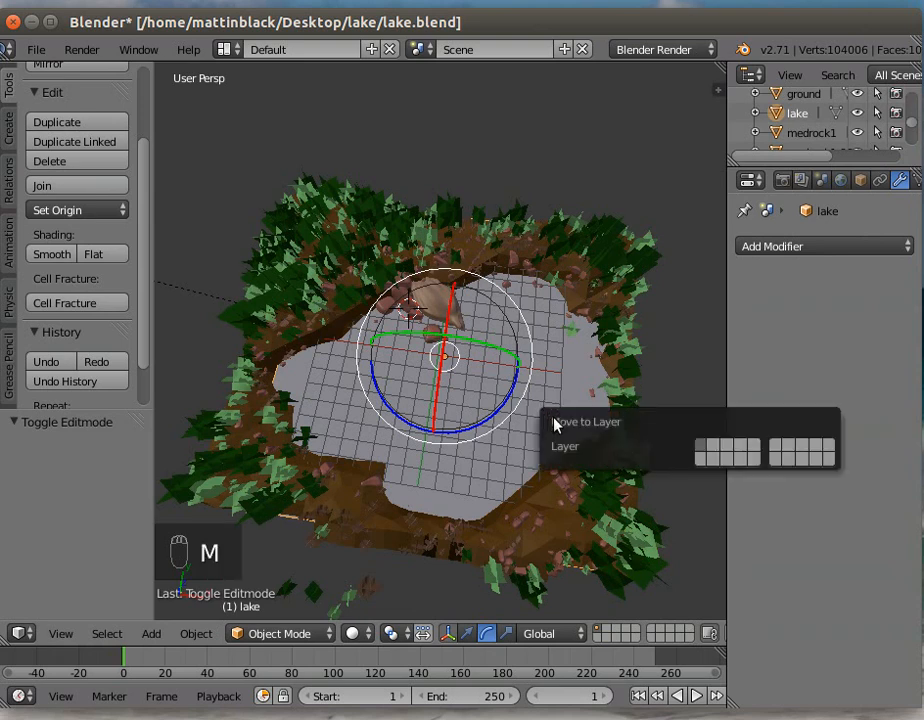
click(712, 450)
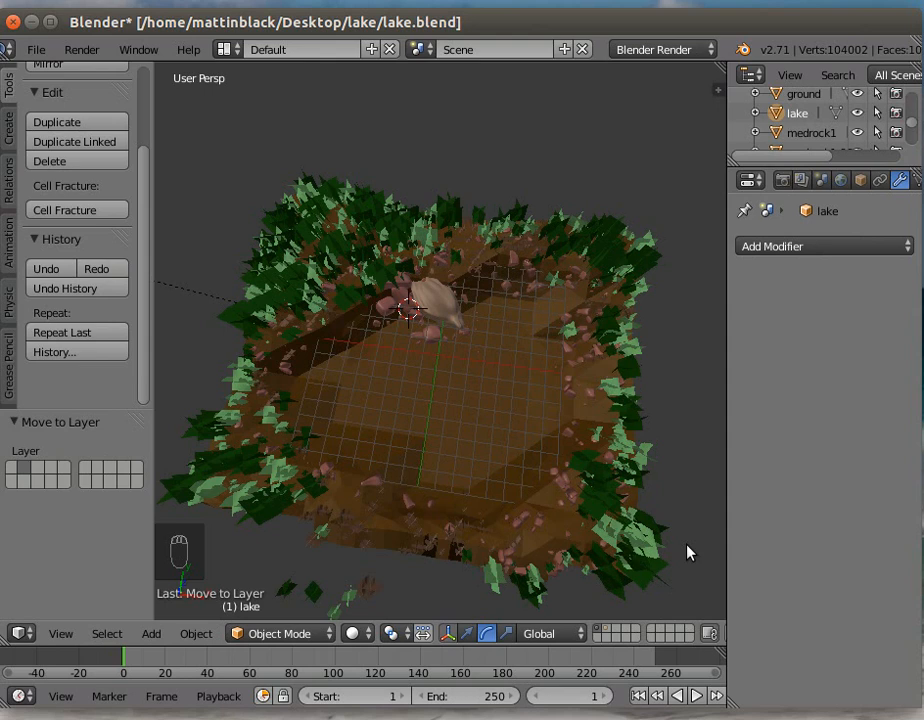
Step: Open the ground in Edit Mode and add all lakebed vertices inside the shoreline band to the selection with circle select
click(302, 634)
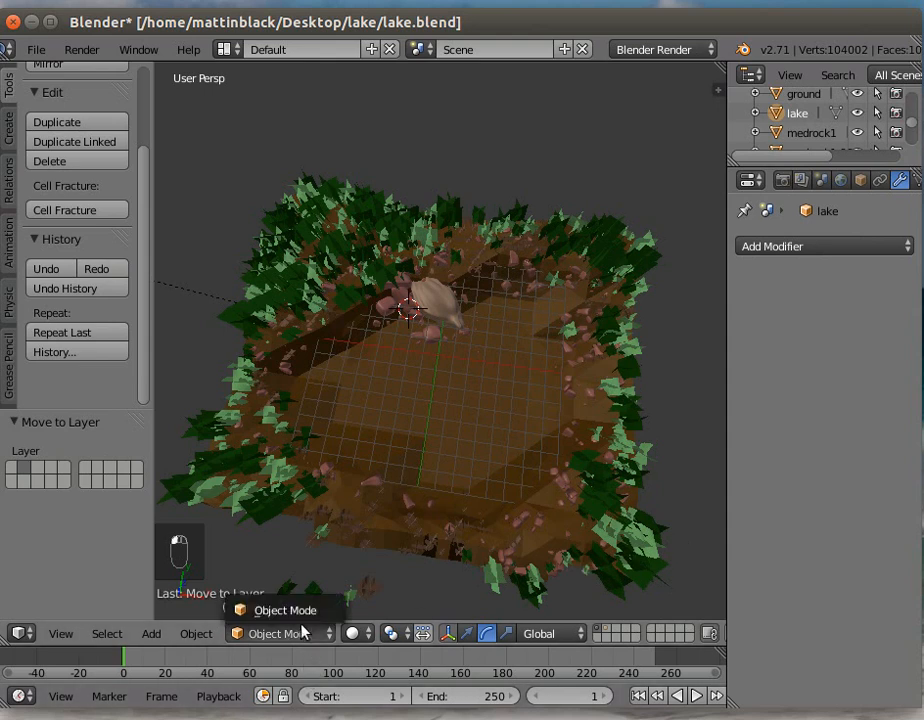
right_click(480, 470)
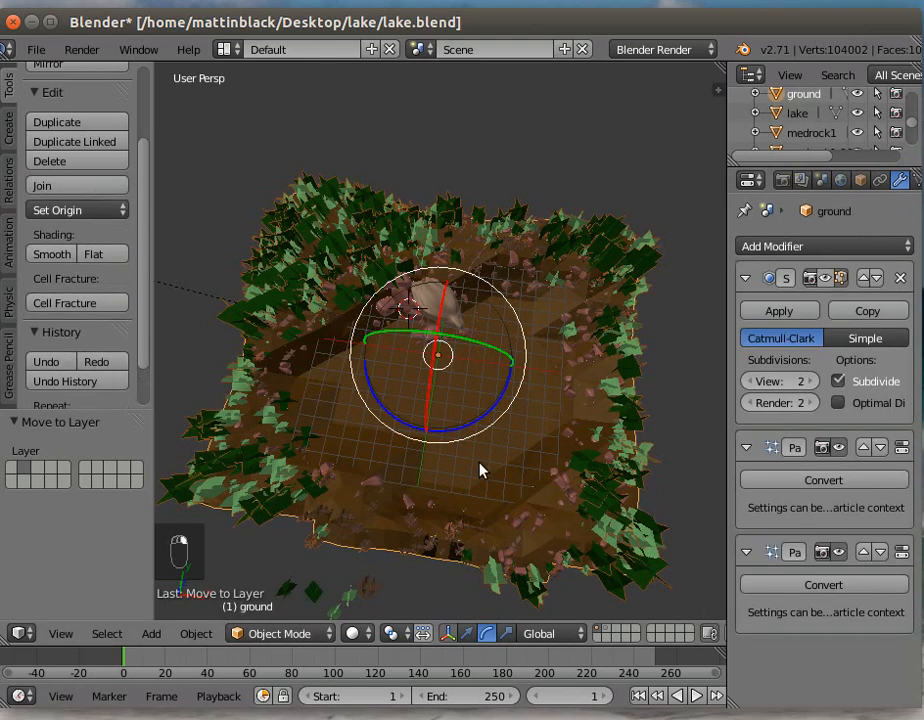
click(285, 634)
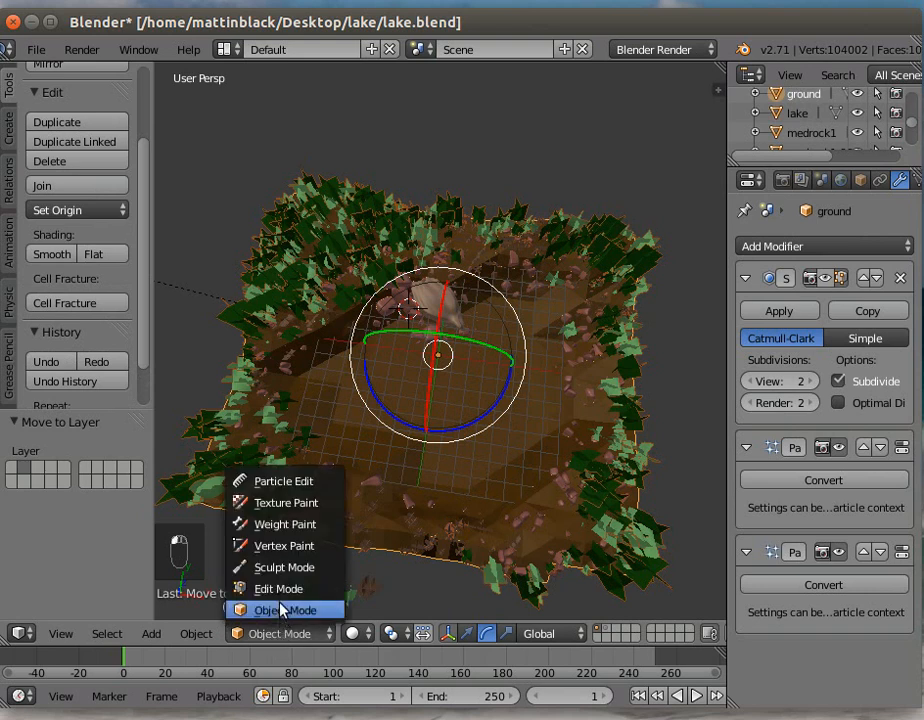
click(281, 591)
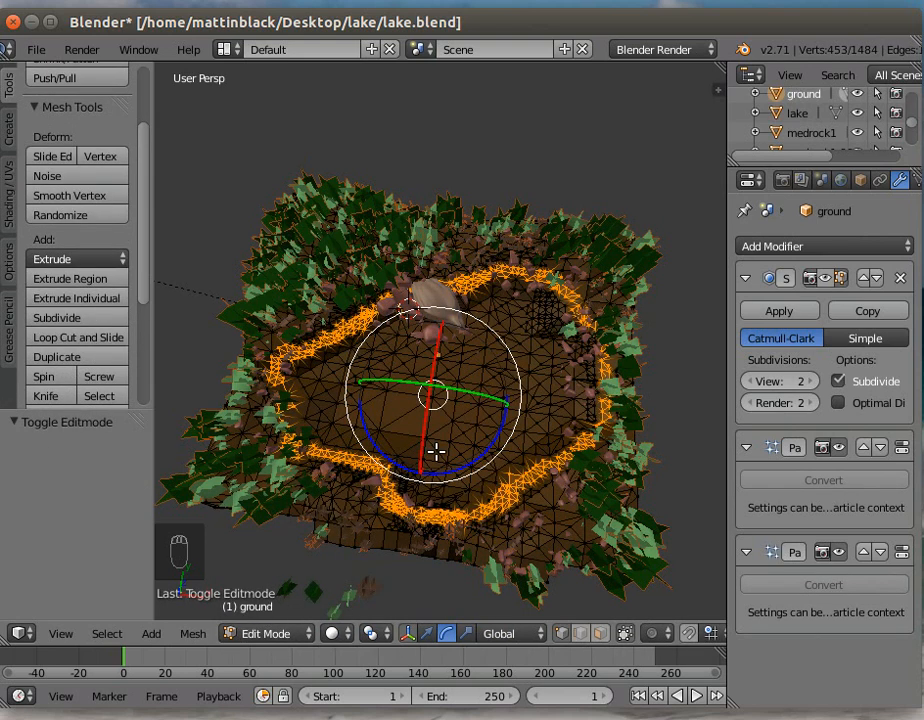
key(c)
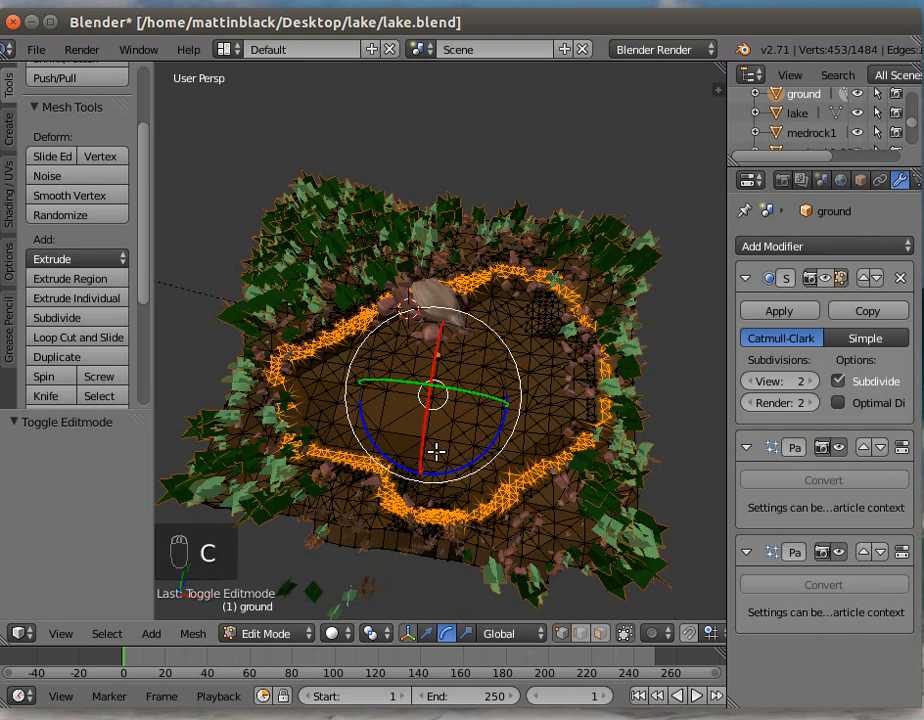
mouse_move(437, 450)
mouse_down()
mouse_move(406, 454)
mouse_move(419, 478)
mouse_move(438, 480)
mouse_move(556, 425)
mouse_move(565, 365)
mouse_move(527, 305)
mouse_move(475, 288)
mouse_move(435, 290)
mouse_move(368, 353)
mouse_move(300, 372)
mouse_move(322, 419)
mouse_move(421, 431)
mouse_move(526, 419)
mouse_move(505, 344)
mouse_move(410, 377)
mouse_move(395, 420)
mouse_move(448, 378)
mouse_up()
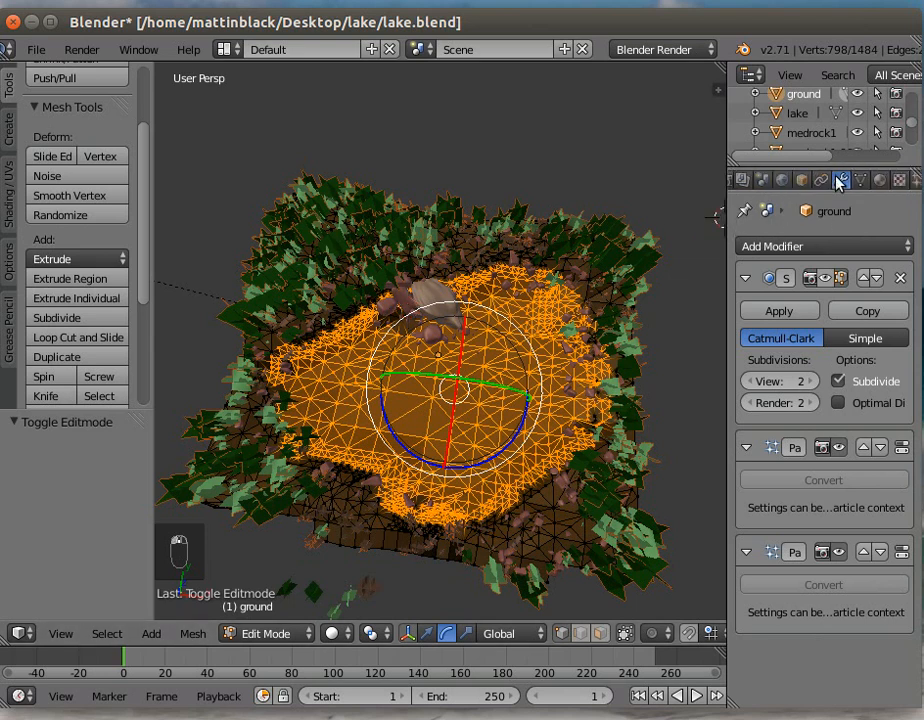
Step: Add a second material slot with a new material to the ground and assign it to the selected lakebed faces
click(880, 181)
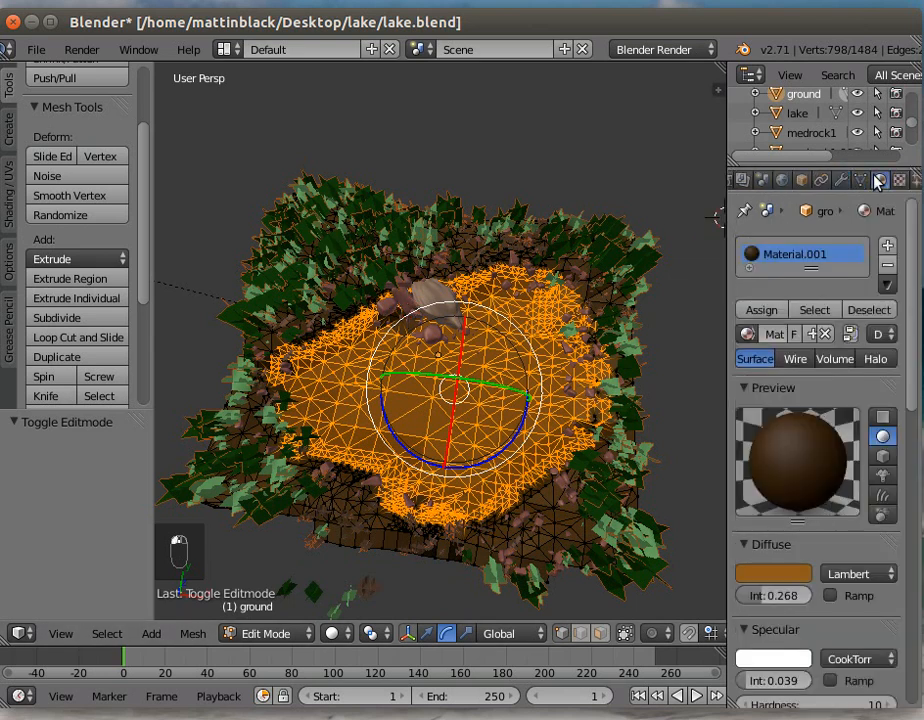
click(888, 249)
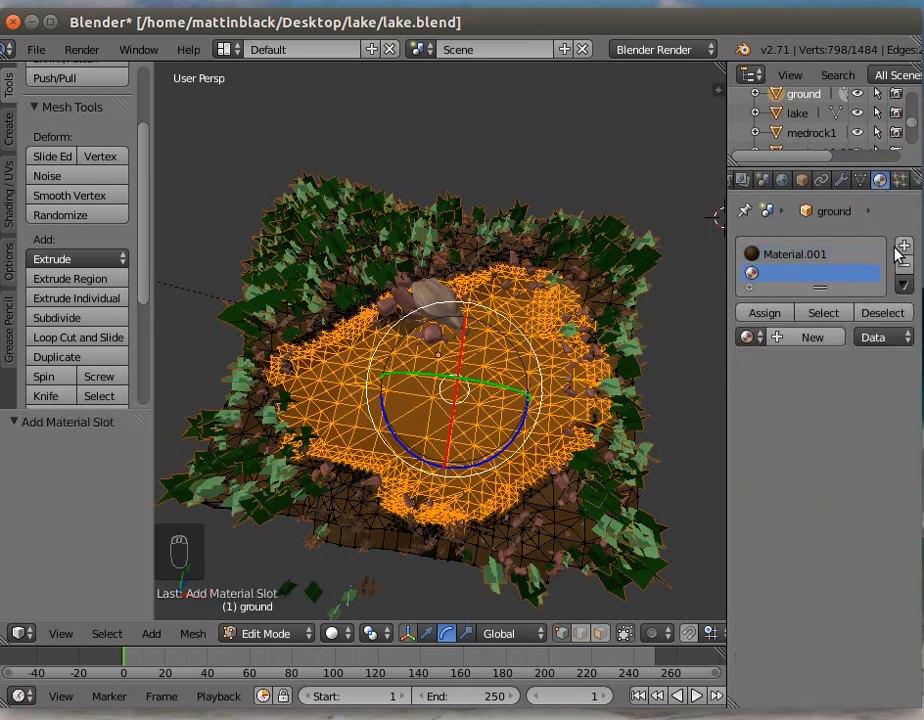
click(779, 338)
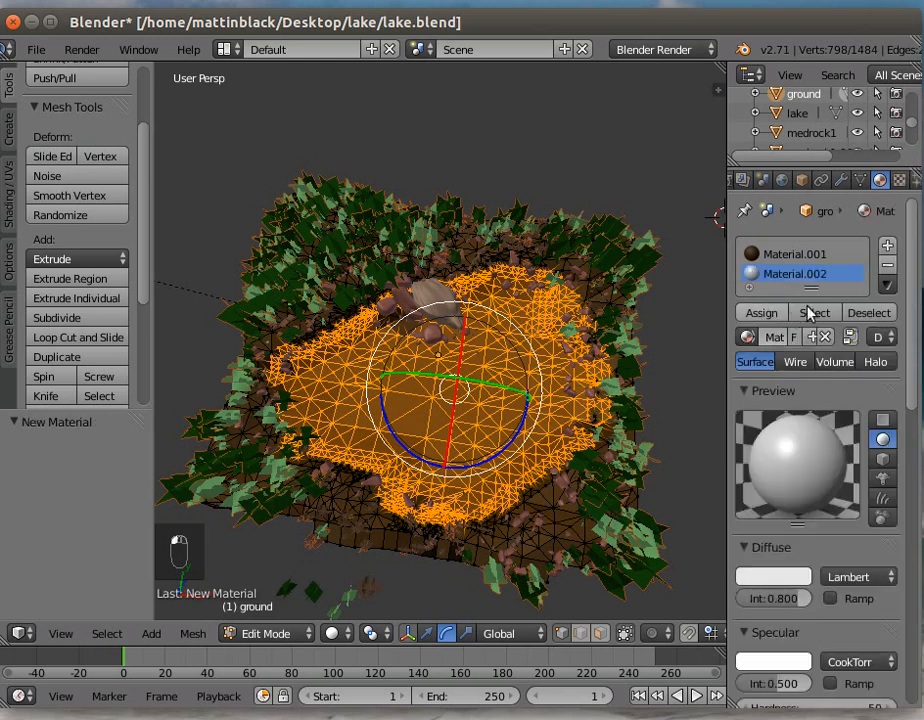
click(760, 314)
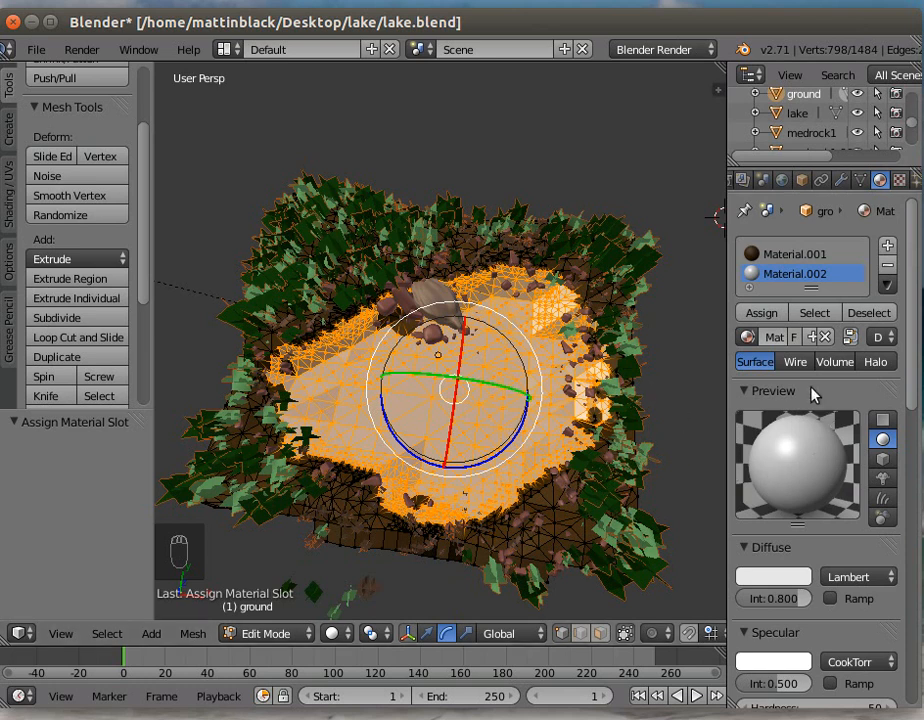
Step: Add an Image or Movie texture to the lakebed's new material and go back to the material settings
click(900, 181)
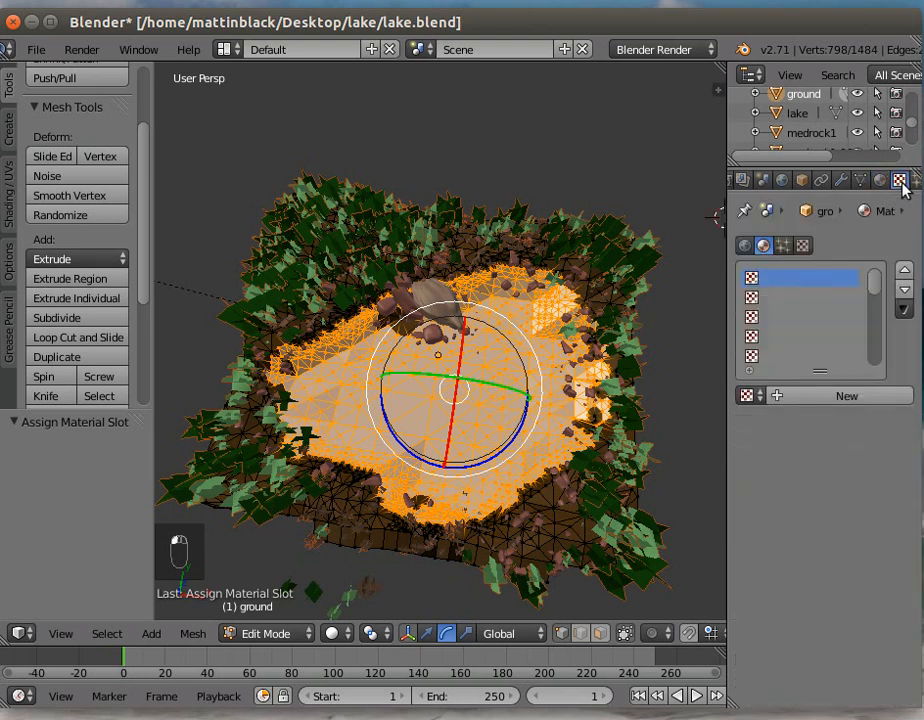
click(777, 397)
click(800, 421)
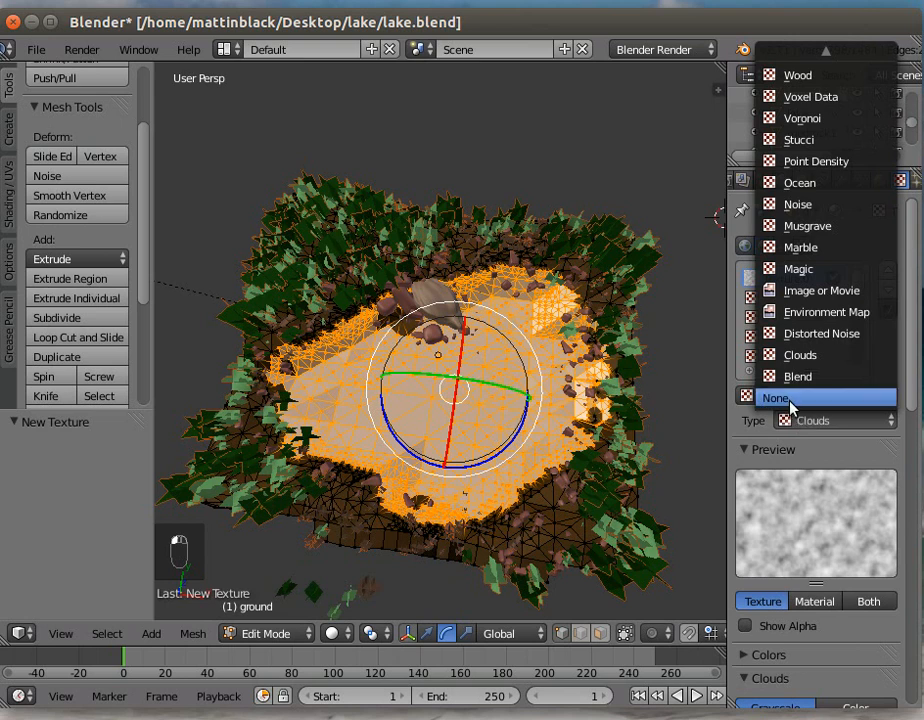
click(826, 298)
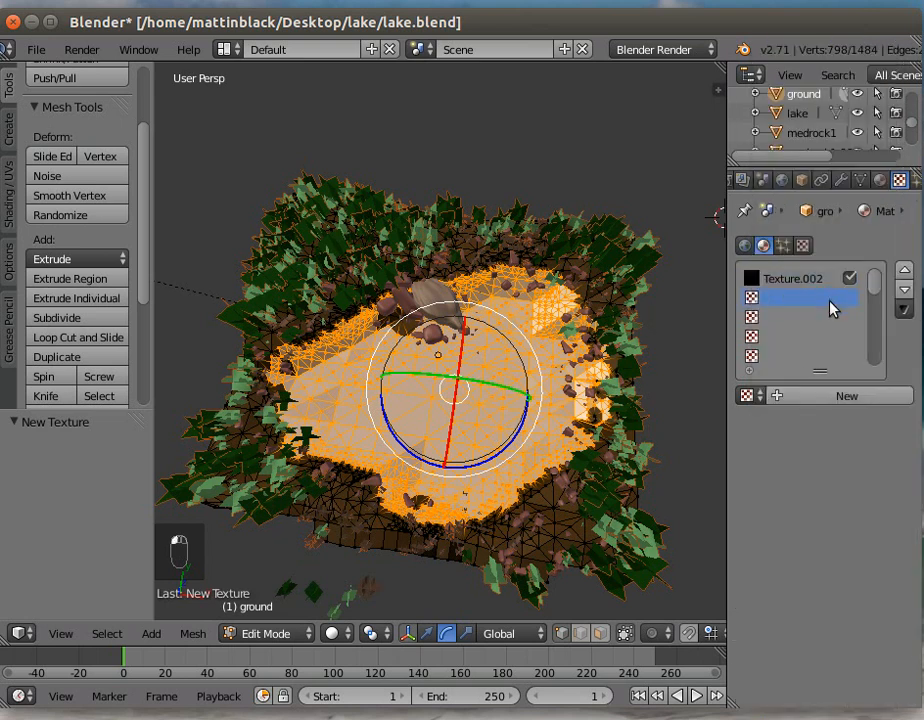
click(782, 280)
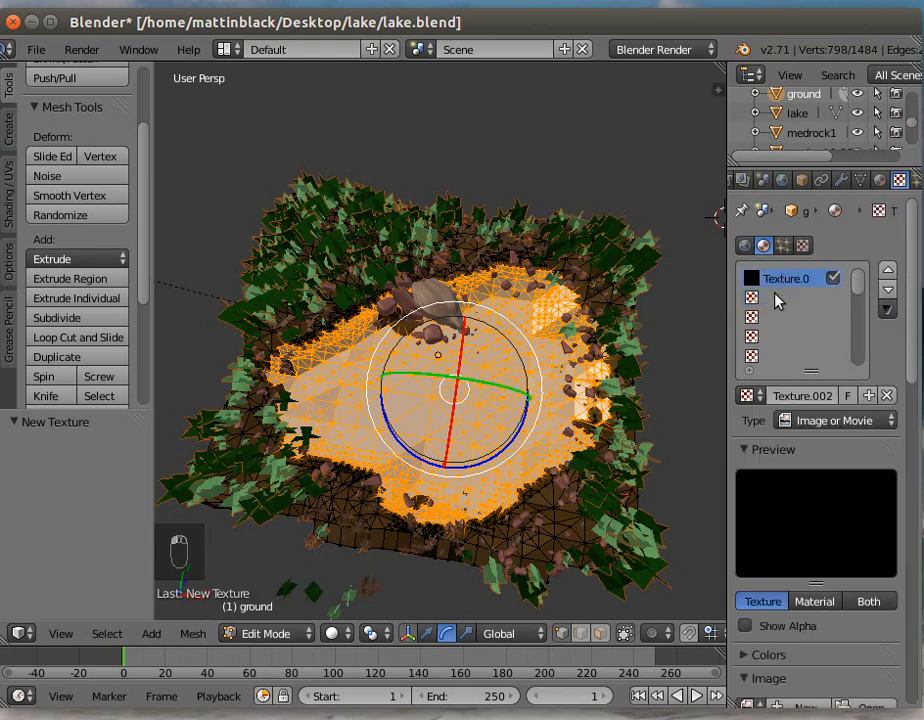
click(879, 180)
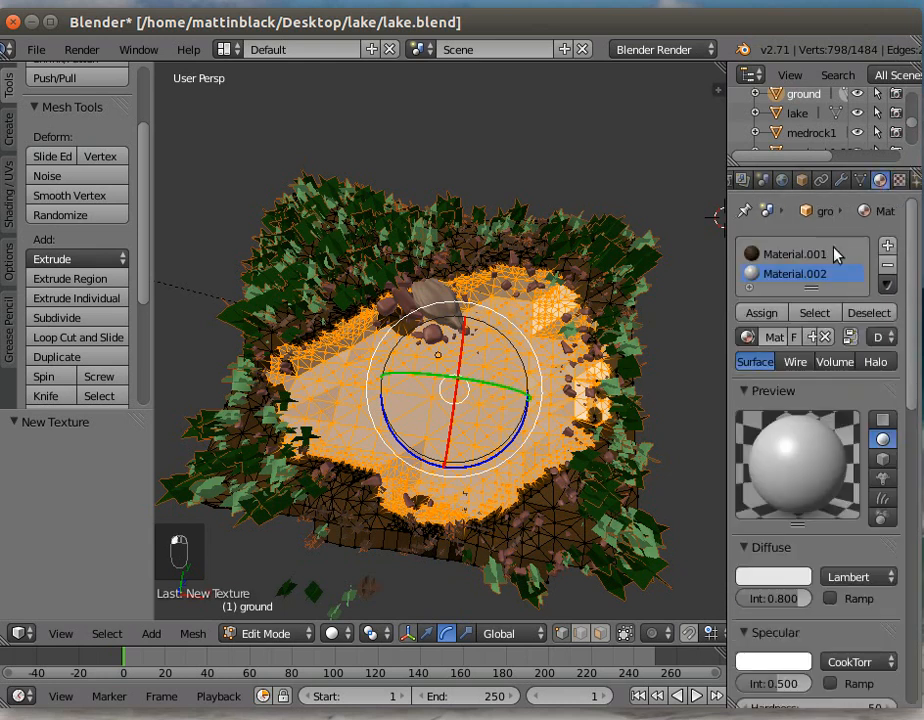
Step: Load the image Pebbles.jpg from the 3d folder into the lakebed material's texture
click(899, 180)
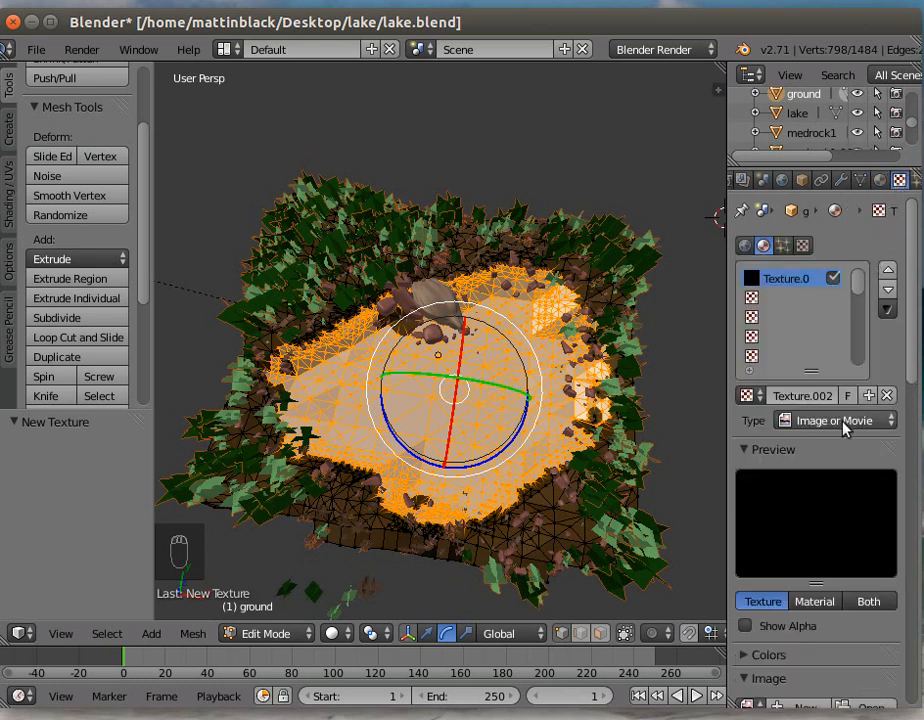
scroll(826, 620, down, 2)
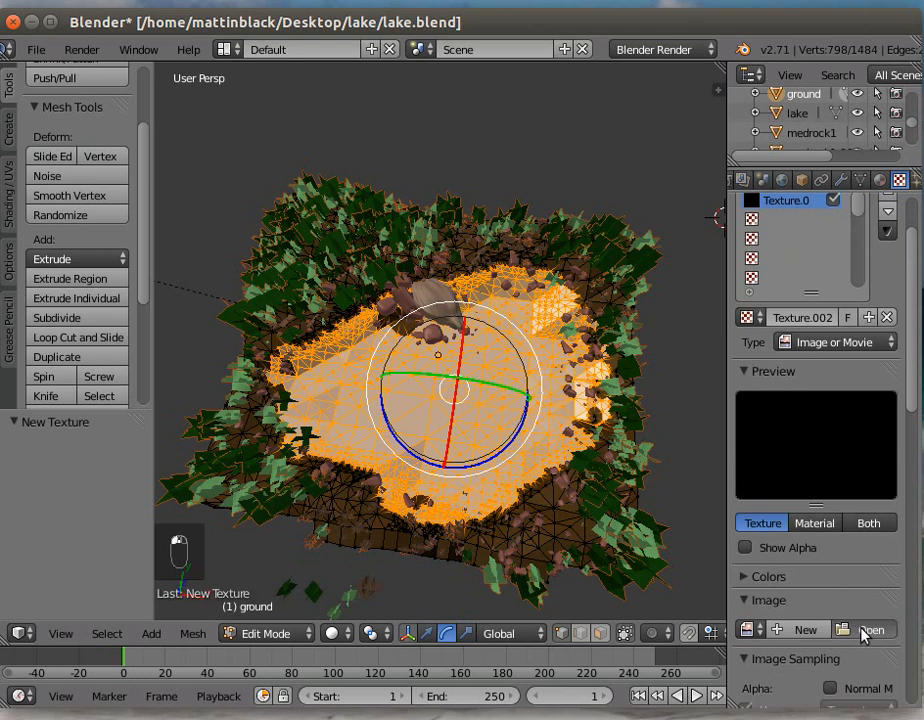
click(863, 629)
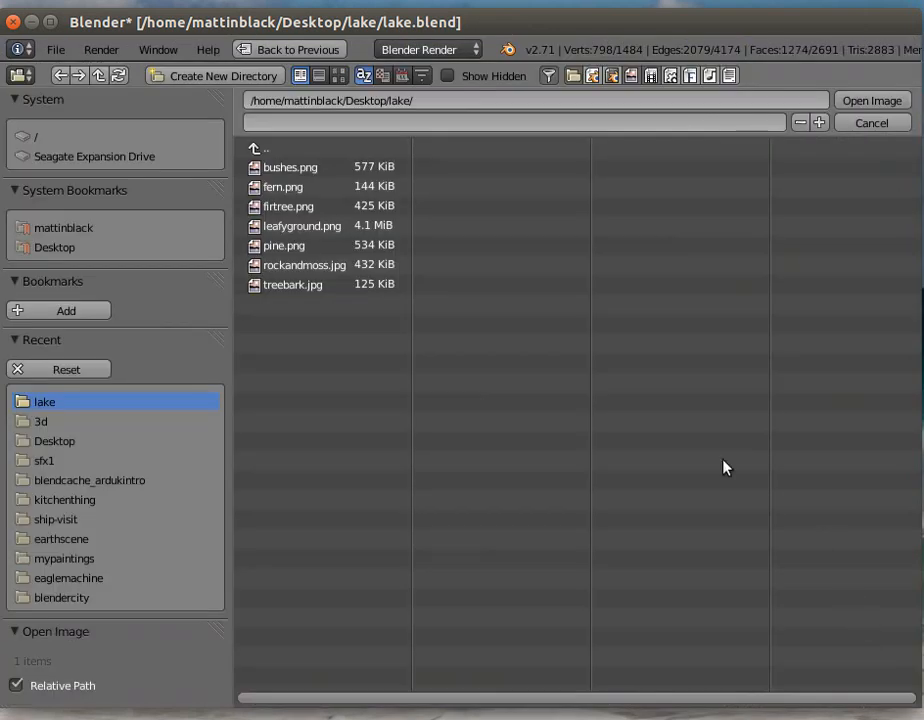
click(42, 421)
drag(324, 698, 636, 698)
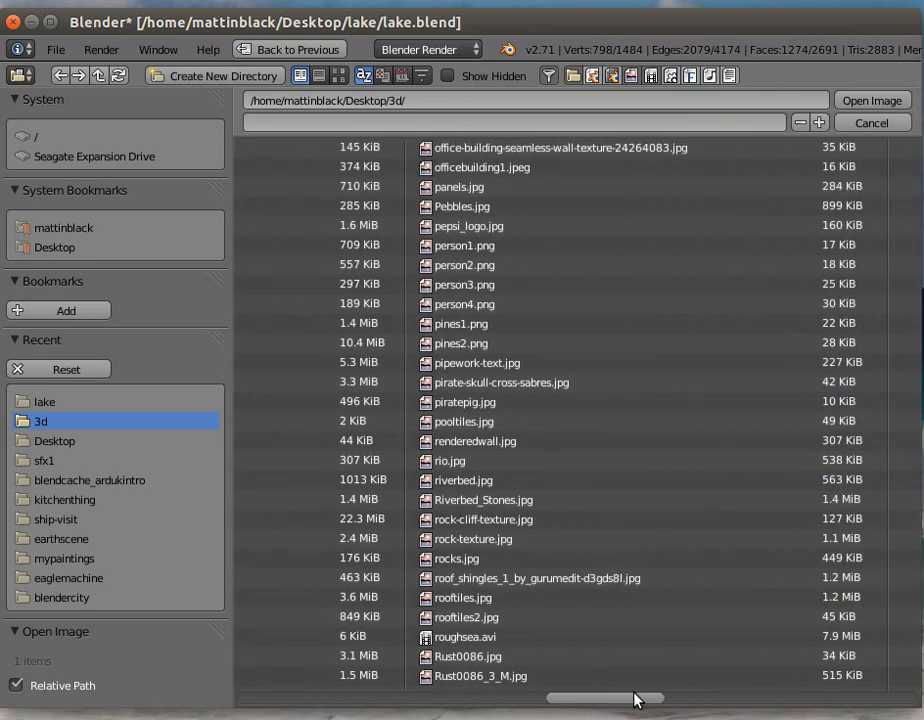
double_click(465, 207)
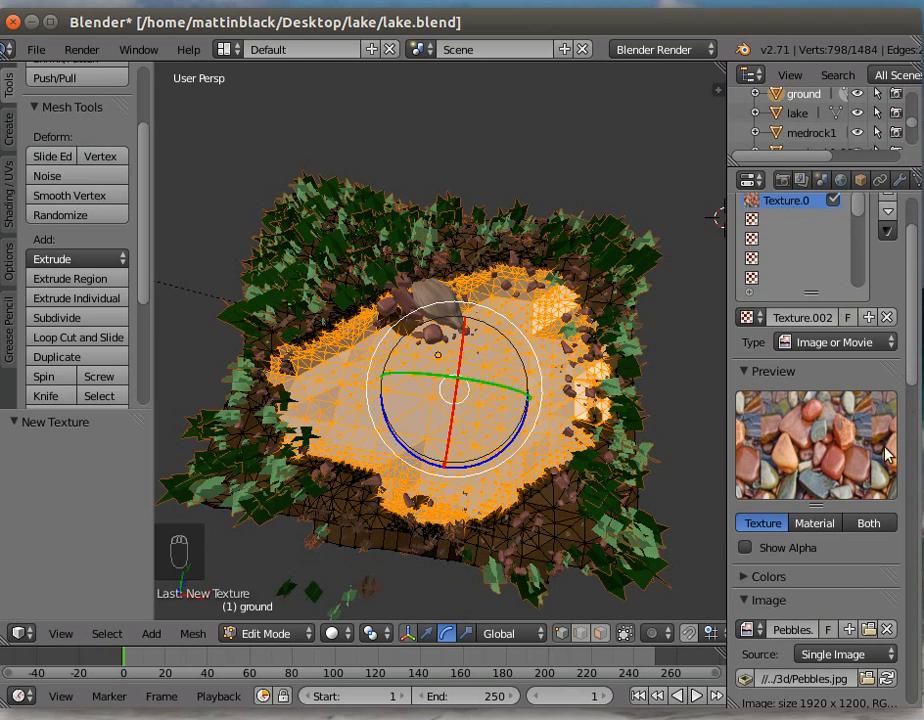
Step: Preview the pebble texture and material together on a flat plane, and enable the texture's normal influence at 0.388
click(868, 523)
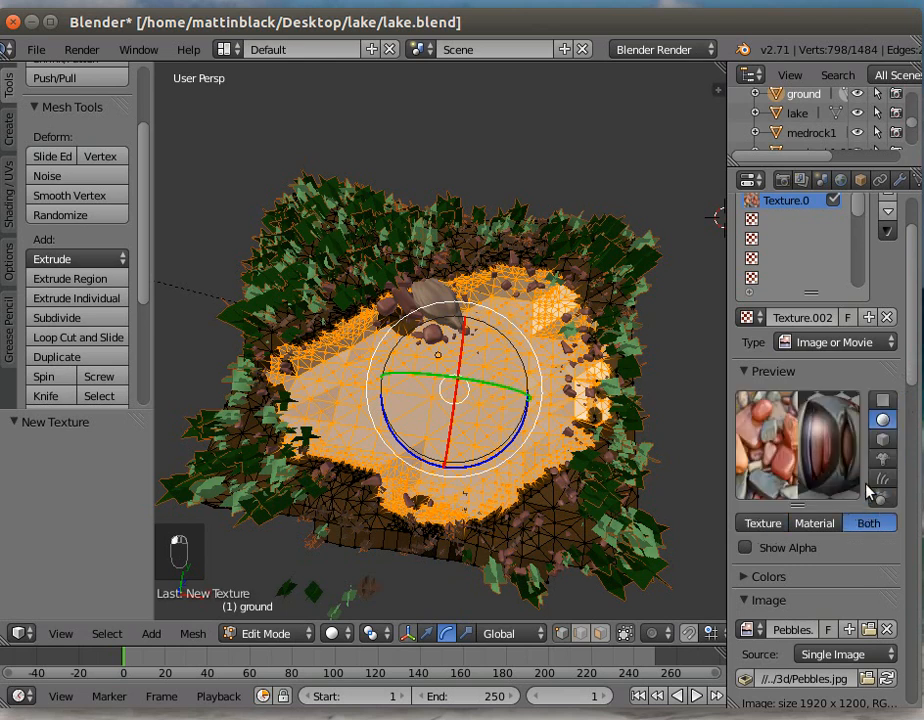
click(883, 401)
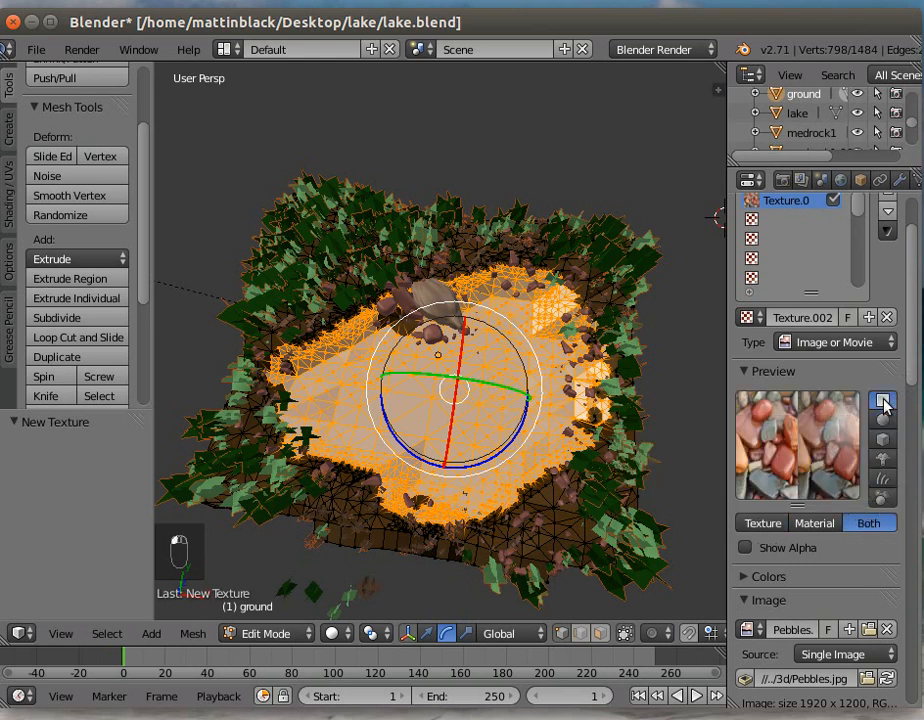
scroll(913, 382, down, 1)
drag(913, 392, 910, 690)
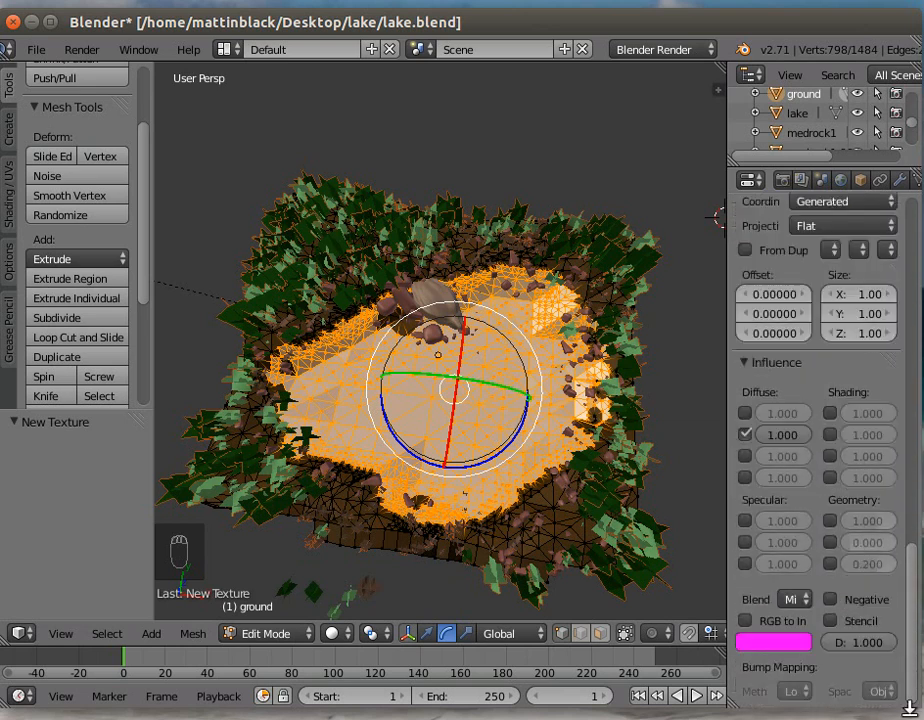
click(830, 521)
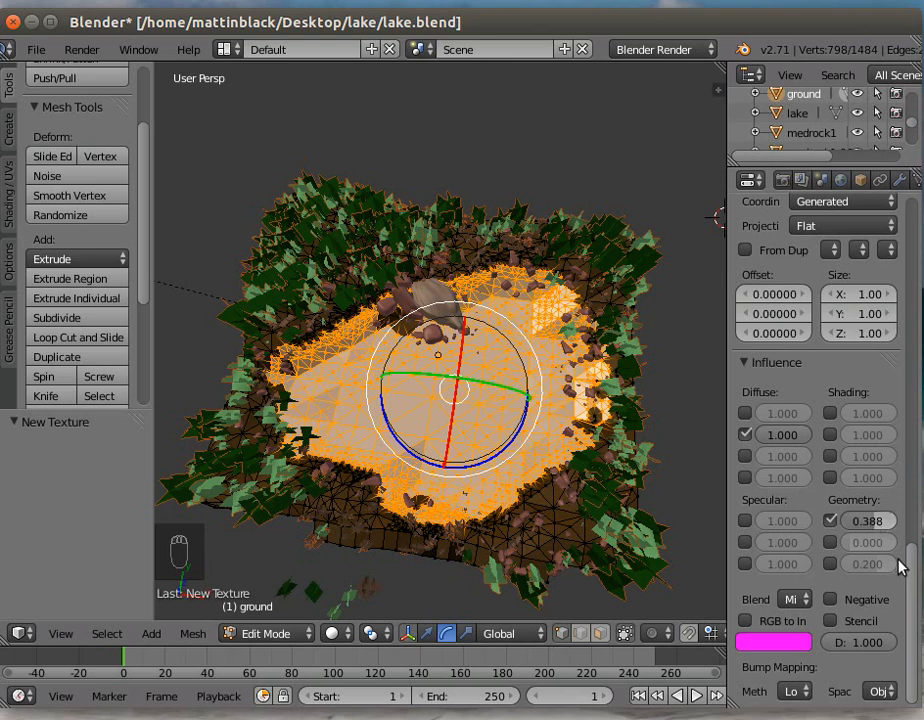
drag(913, 555, 862, 212)
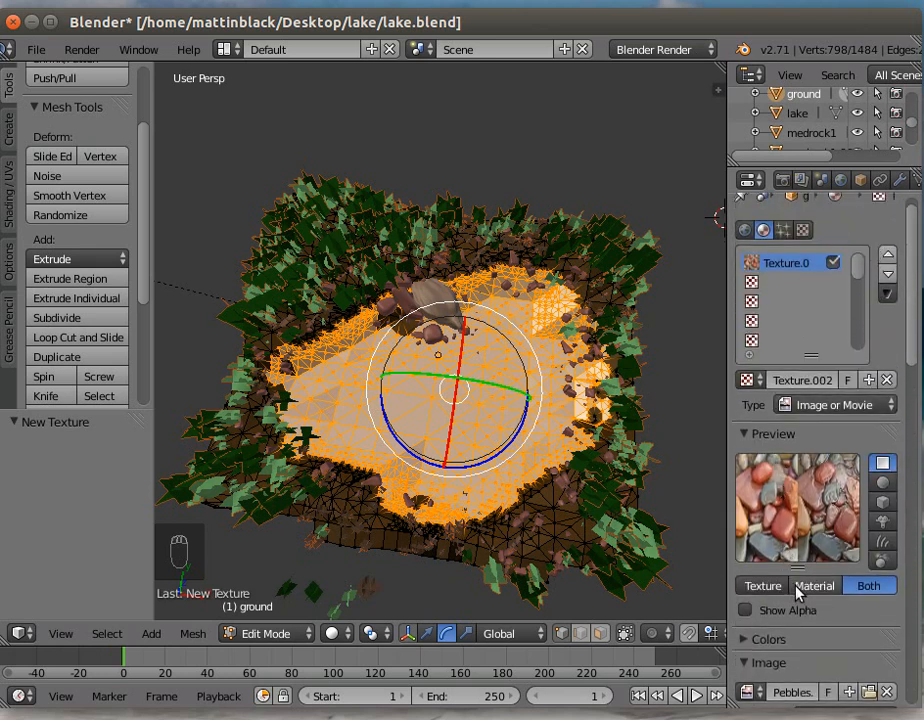
Step: Switch the material preview to a cube and set the pebble texture's mapping projection to Cube
click(882, 502)
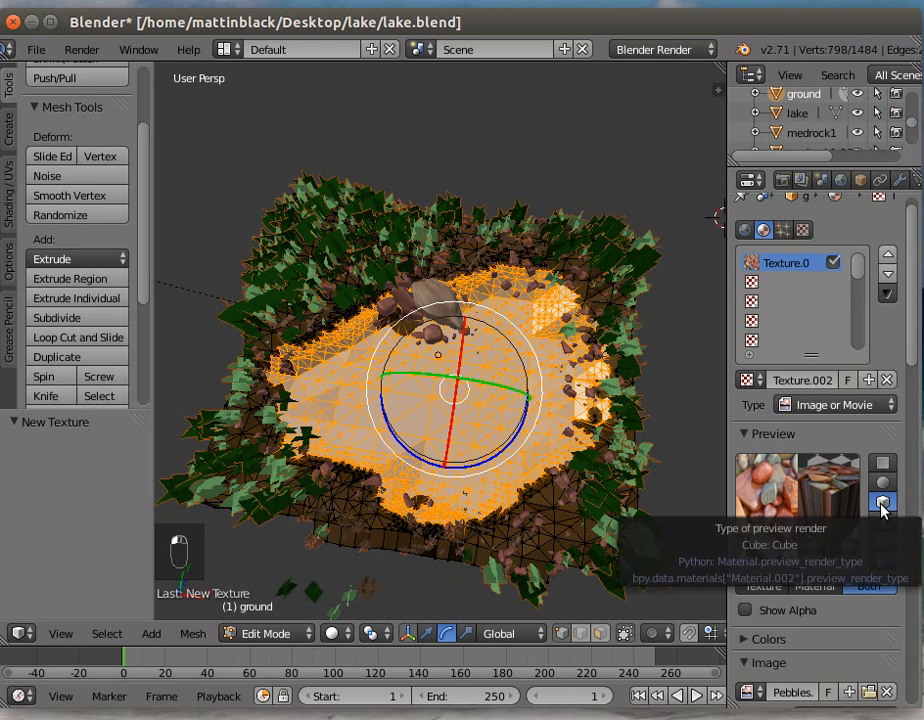
scroll(841, 640, down, 4)
scroll(841, 633, down, 9)
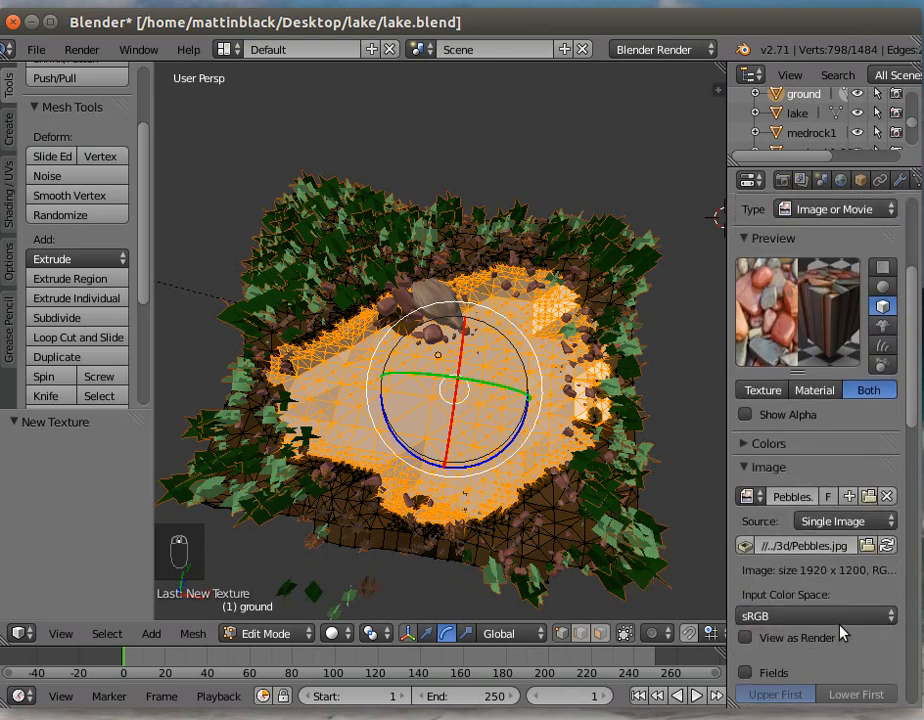
scroll(813, 628, down, 4)
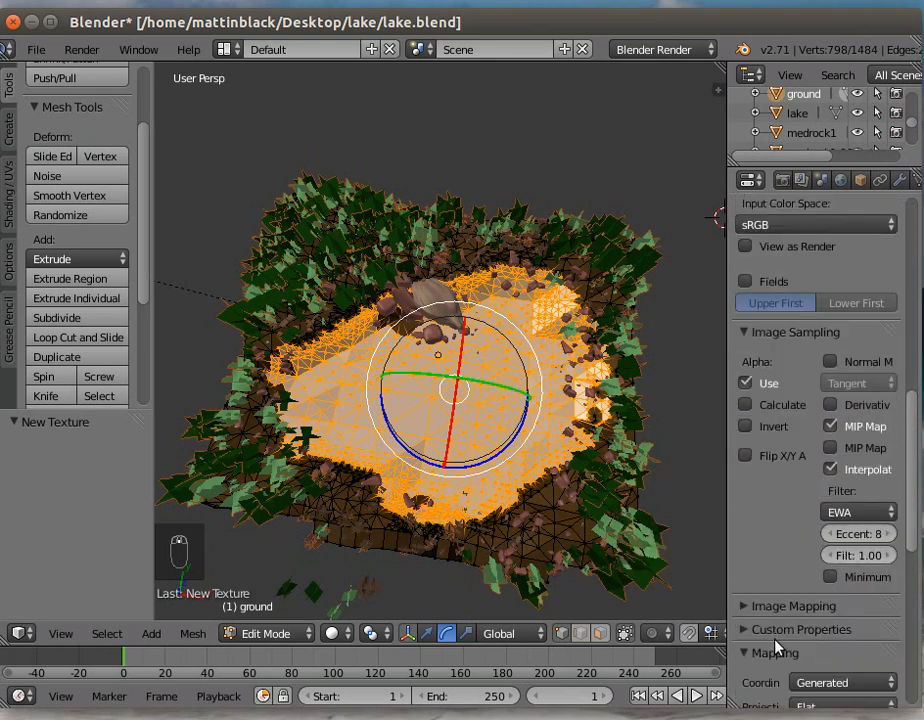
click(849, 632)
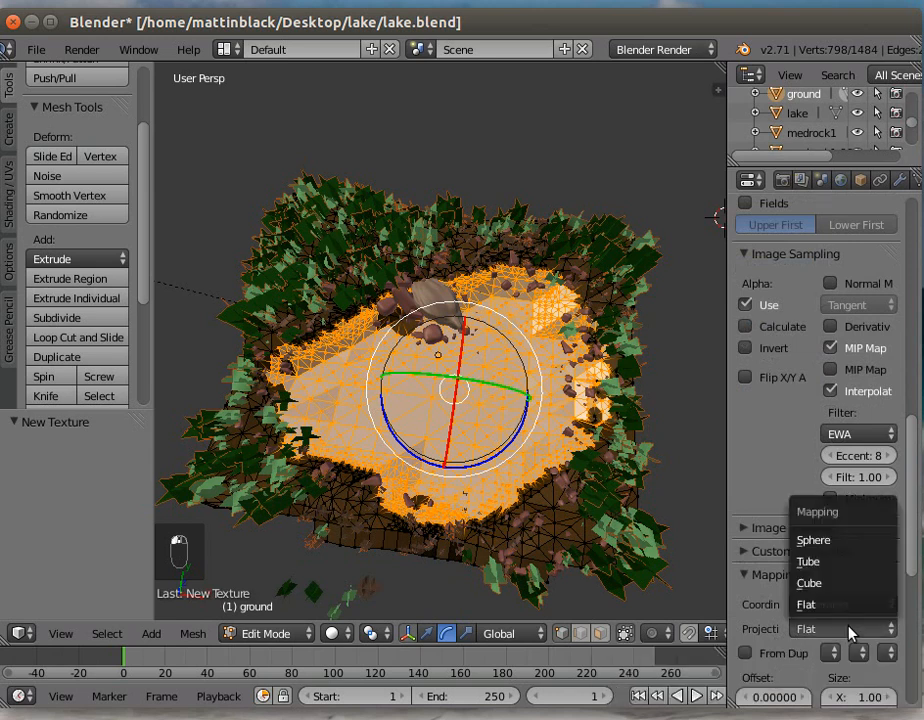
click(840, 585)
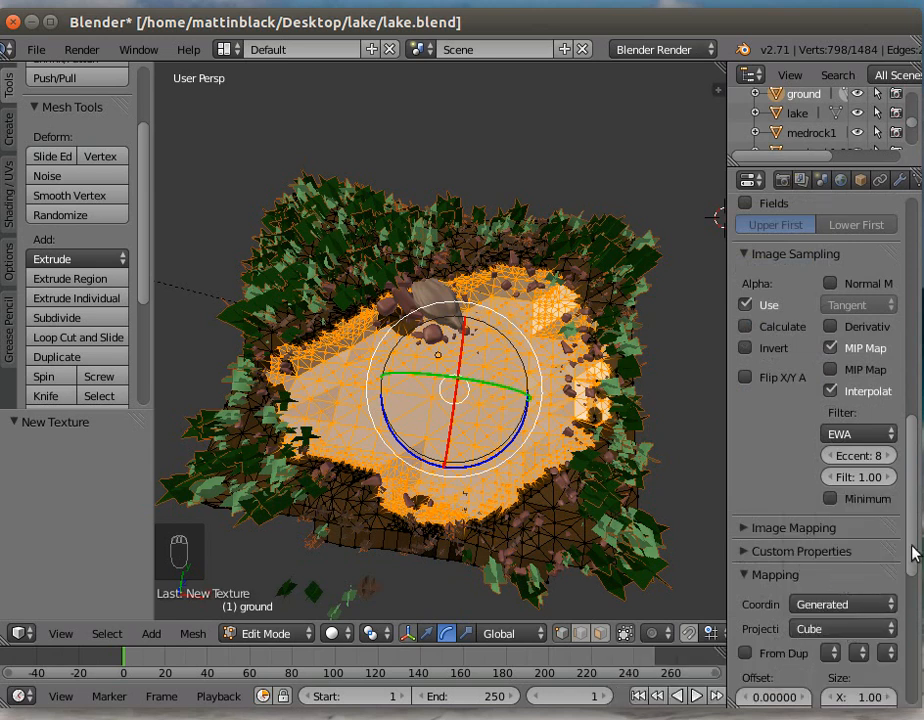
Step: Check the pebble texture's preview and influence settings, and set its mapping projection to Sphere
scroll(877, 501, up, 15)
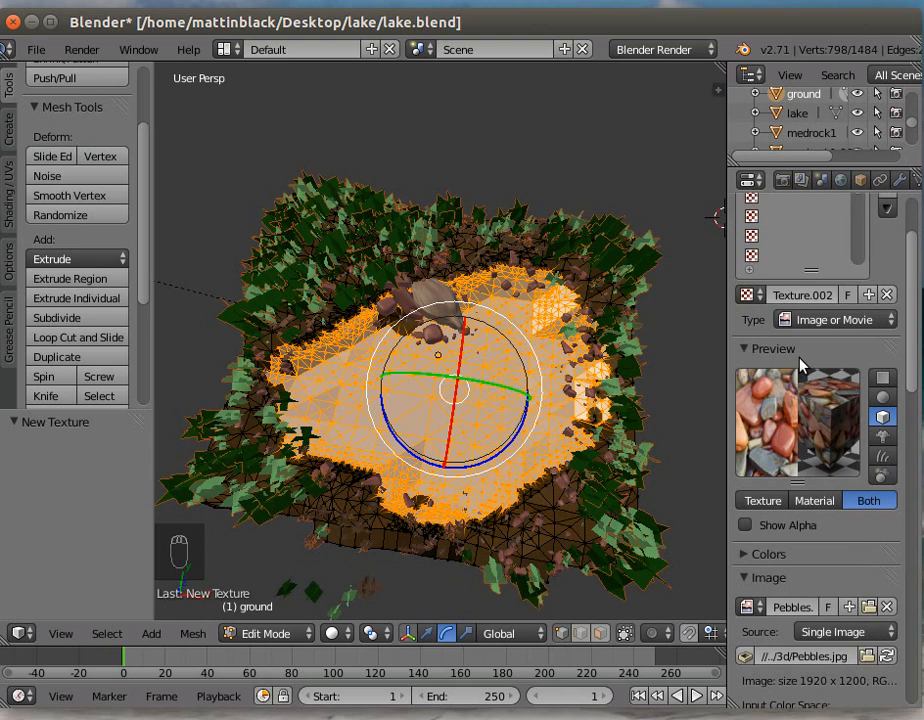
scroll(800, 366, down, 20)
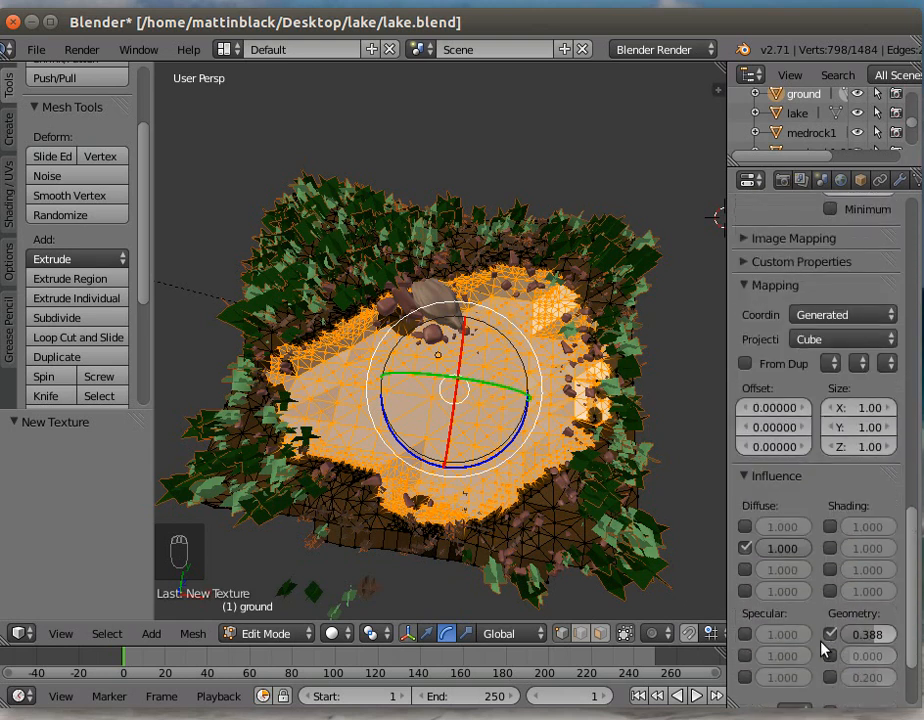
scroll(822, 650, down, 3)
scroll(821, 656, up, 5)
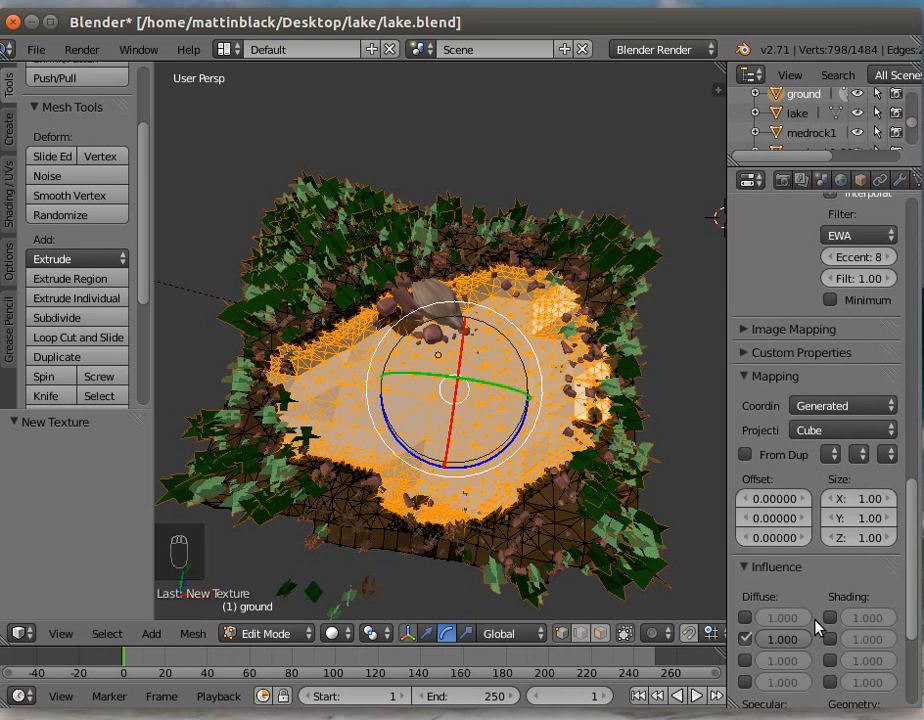
click(831, 429)
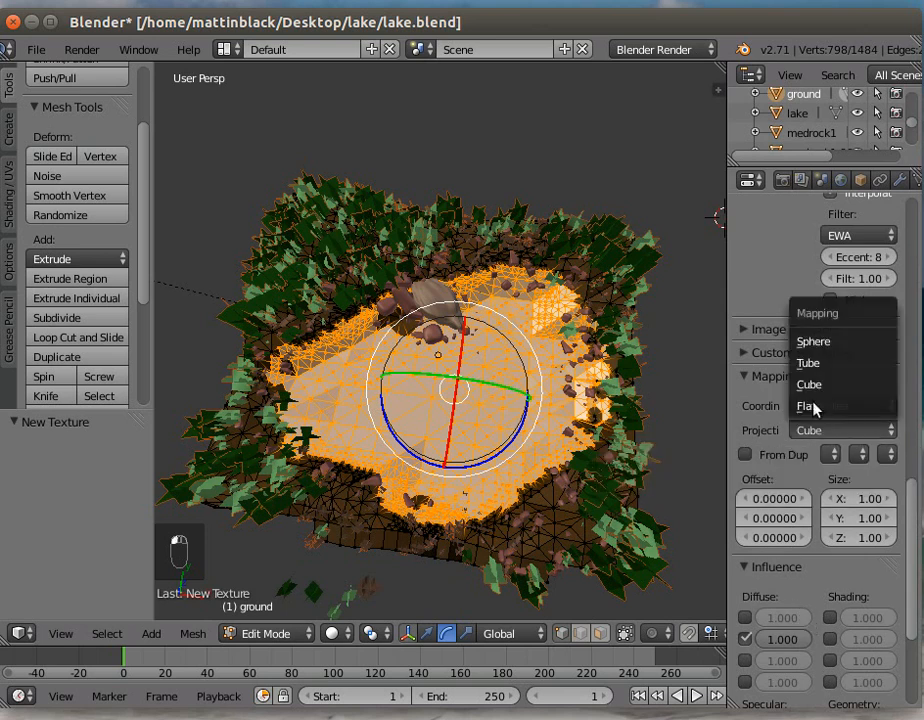
click(811, 341)
mouse_move(913, 491)
mouse_down()
mouse_move(893, 353)
mouse_move(887, 204)
mouse_move(903, 493)
mouse_up()
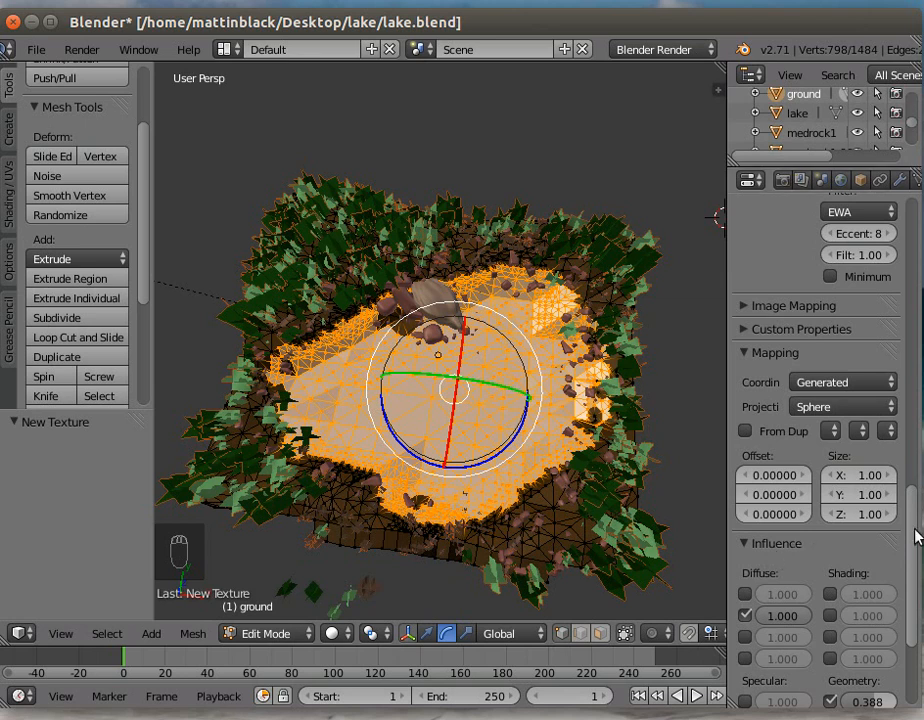
Step: Set the pebble texture's image mapping repeat to 24 in X and 25 in Y
click(745, 306)
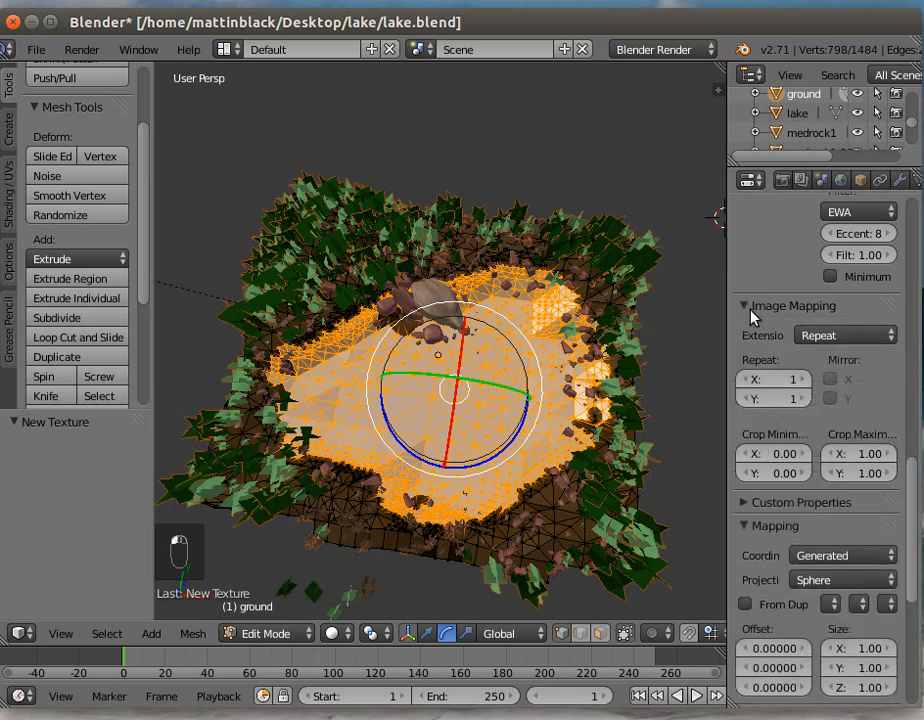
drag(772, 379, 790, 379)
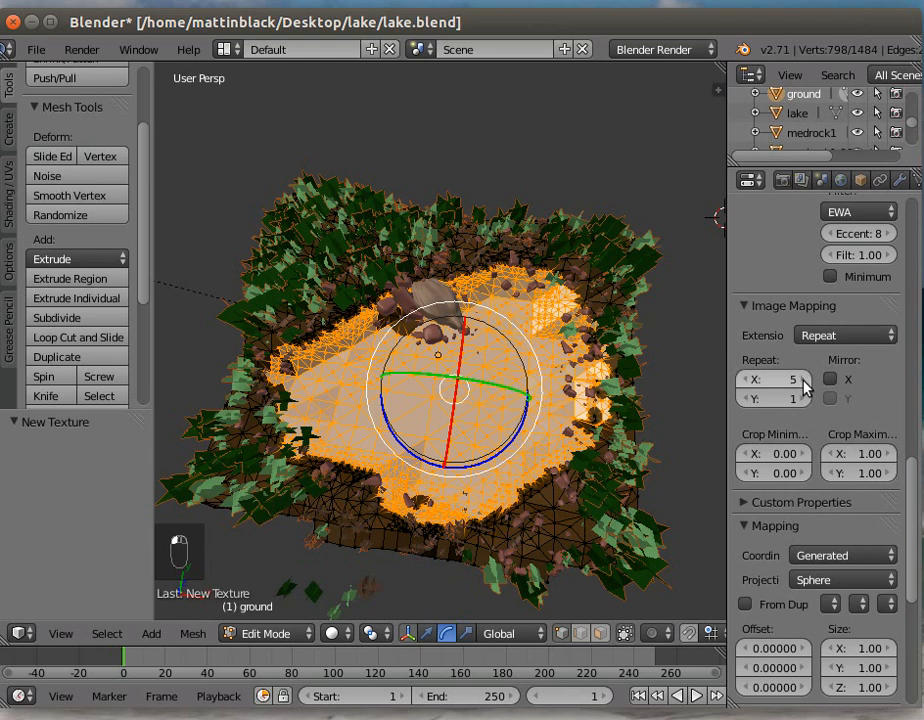
drag(775, 399, 830, 399)
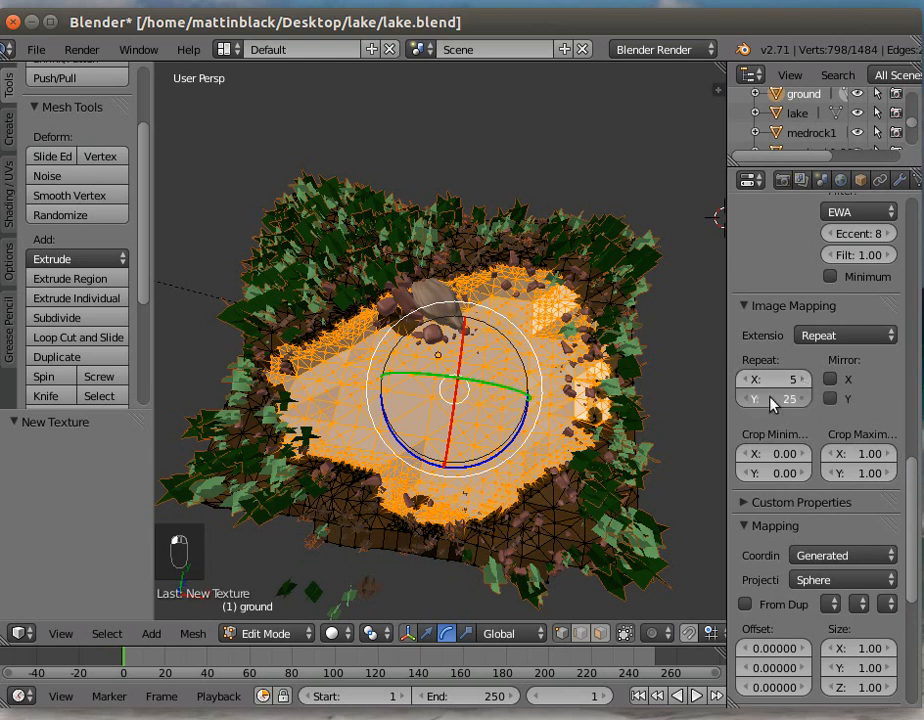
drag(771, 381, 805, 381)
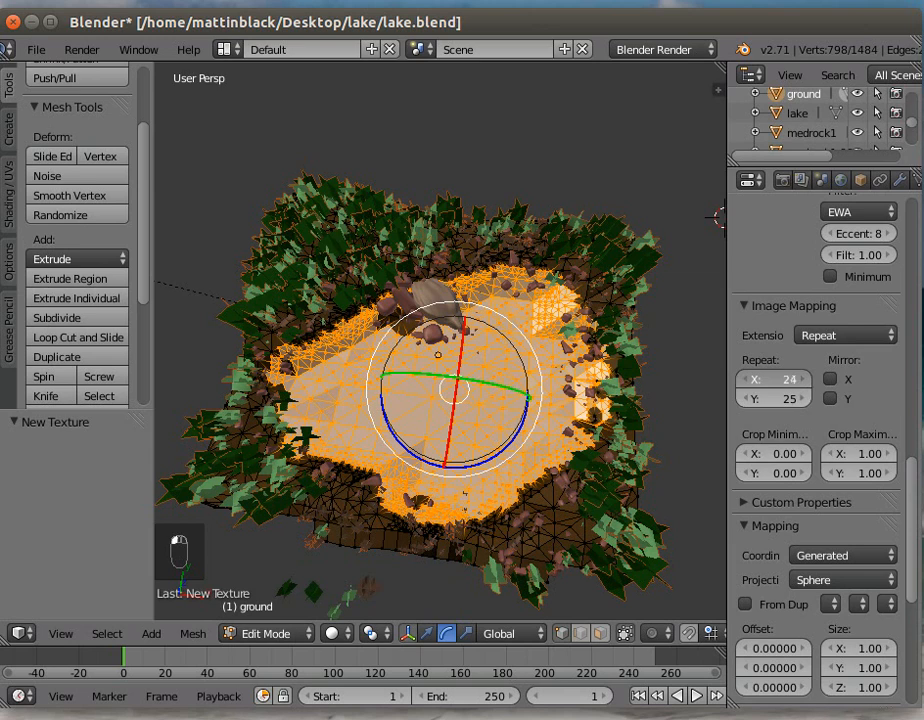
click(768, 381)
key(Return)
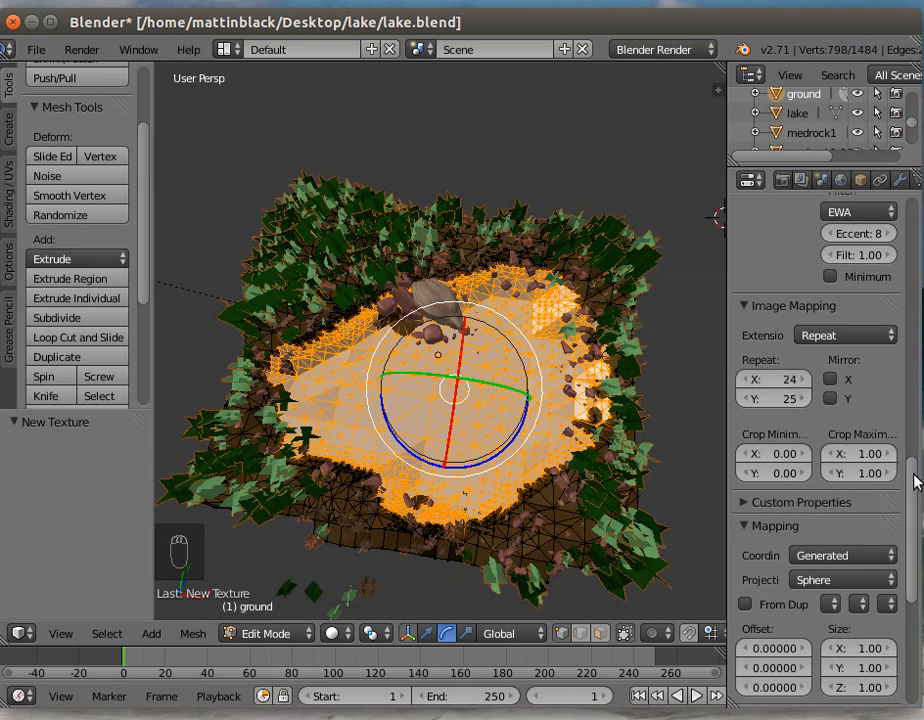
Step: Check the repeated pebbles in the texture preview, then render the scene and stop the render partway
drag(914, 483, 903, 243)
scroll(903, 243, down, 2)
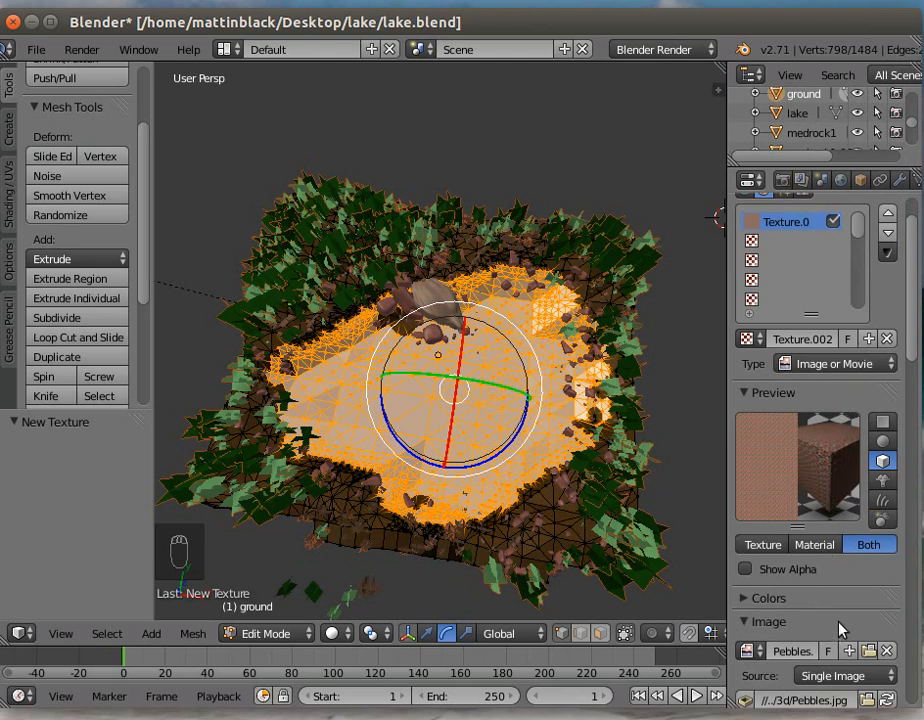
drag(911, 355, 915, 413)
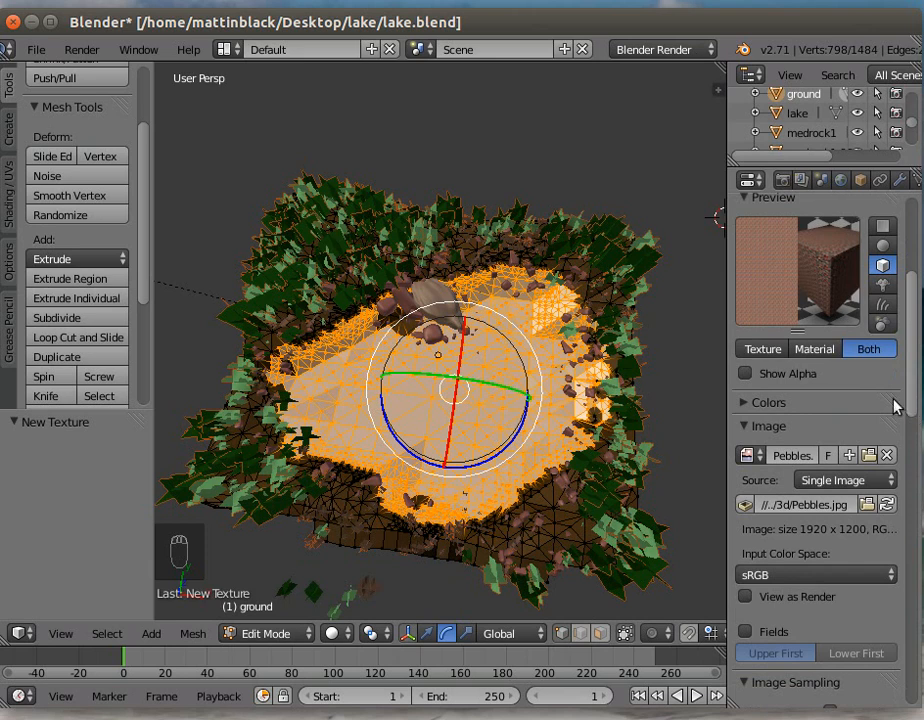
click(84, 48)
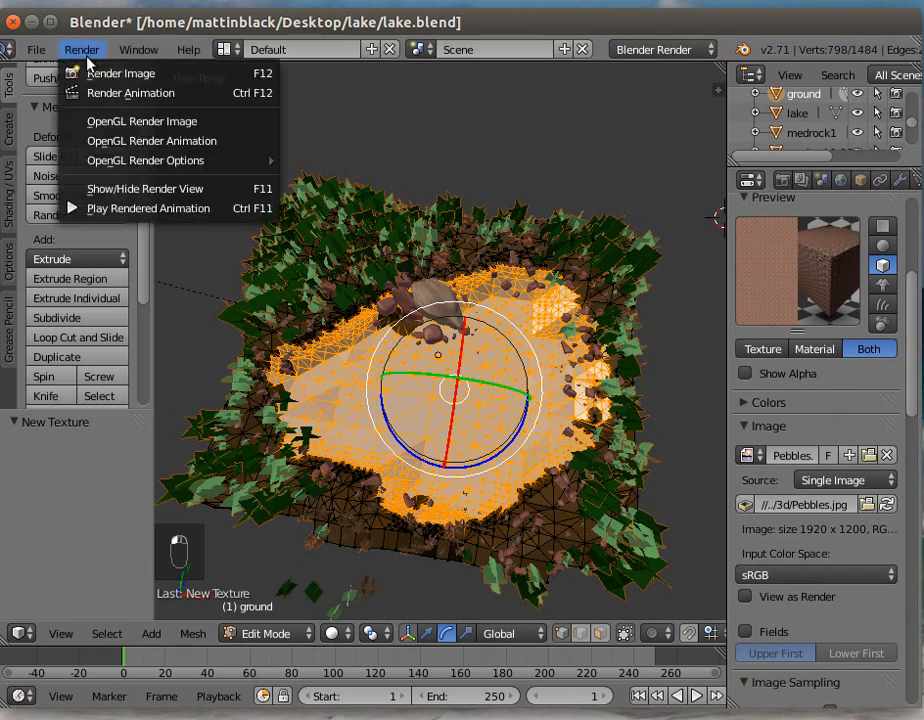
click(94, 74)
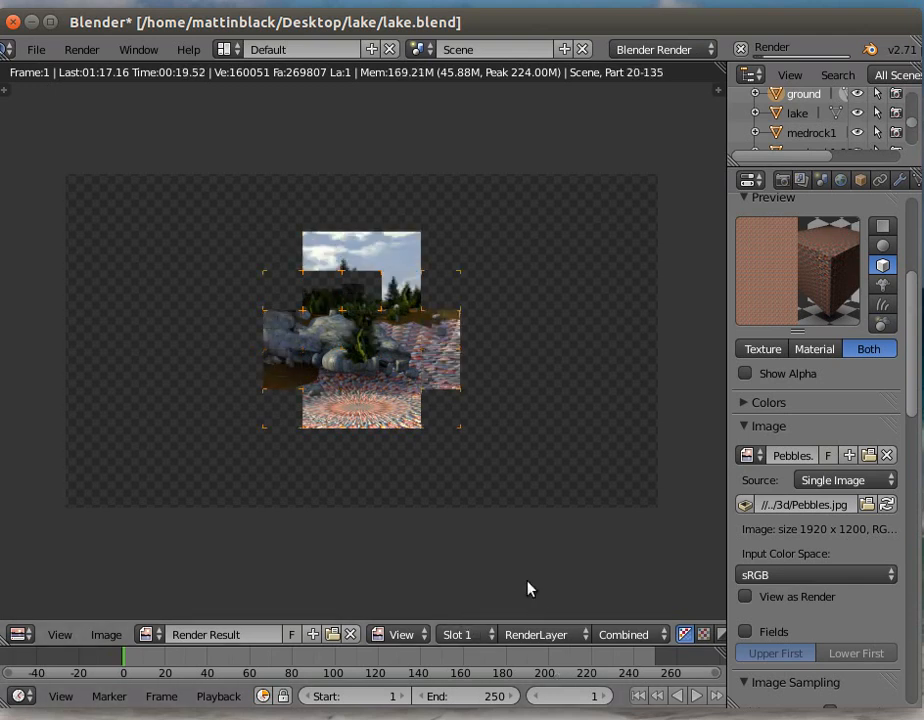
key(Escape)
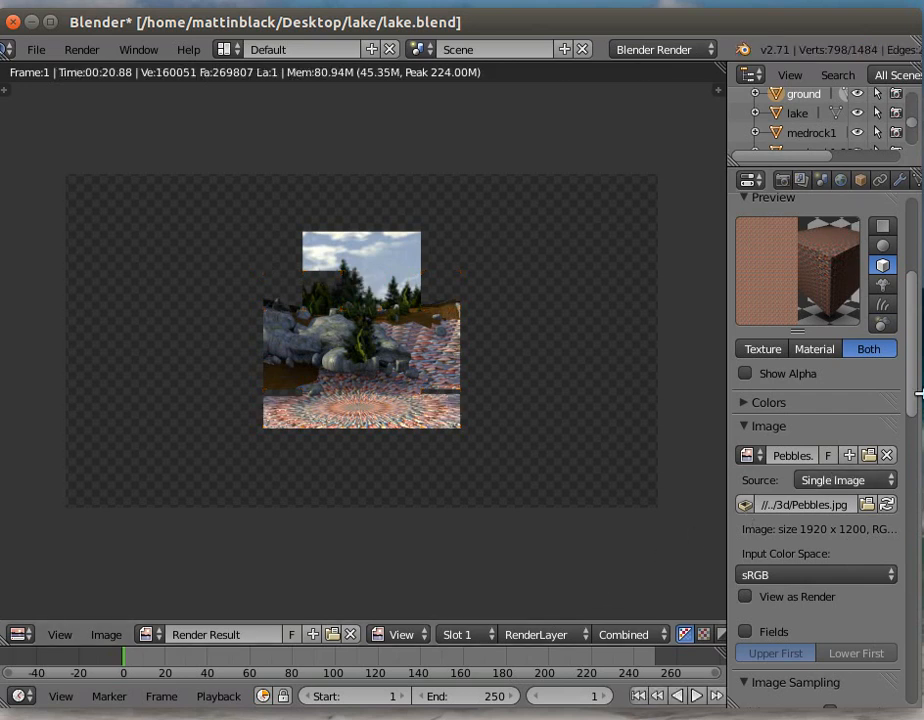
Step: Set the pebble texture's projection to Cube, render the image again and bring up the texture's influence settings
drag(917, 396, 920, 608)
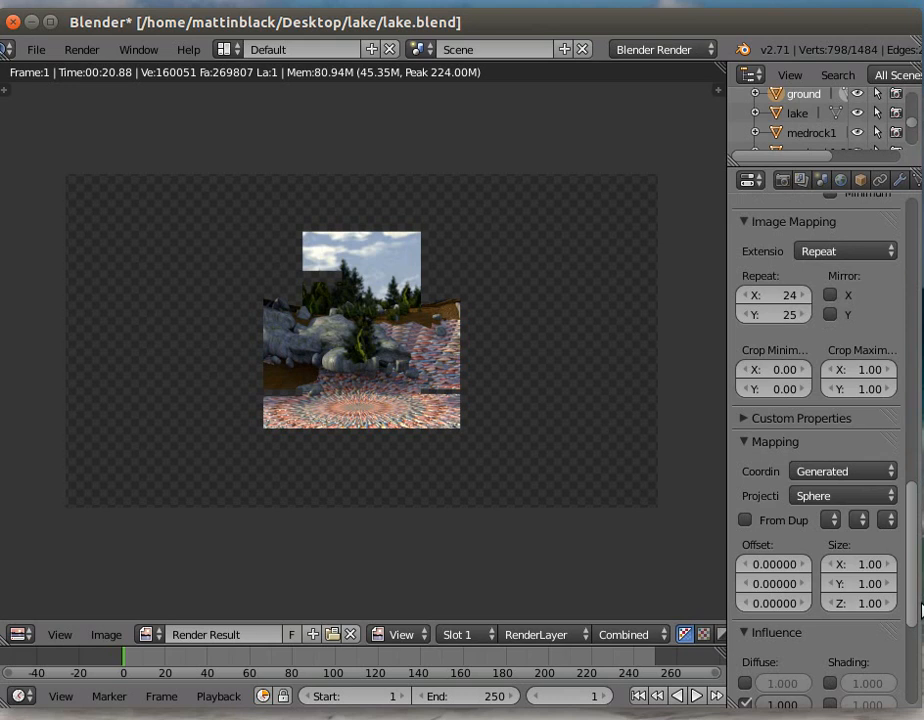
click(815, 495)
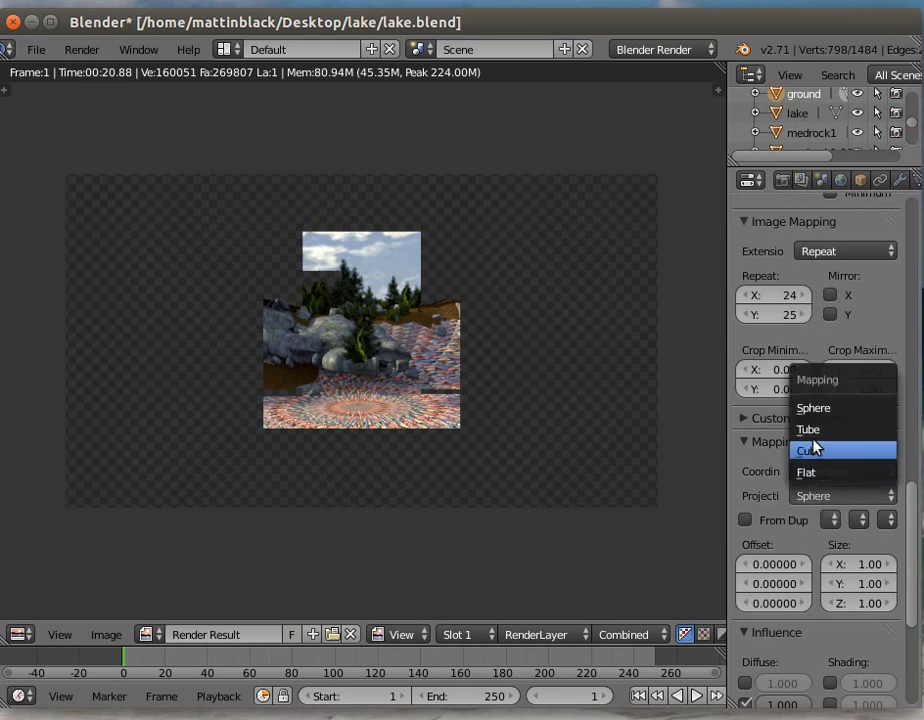
click(810, 451)
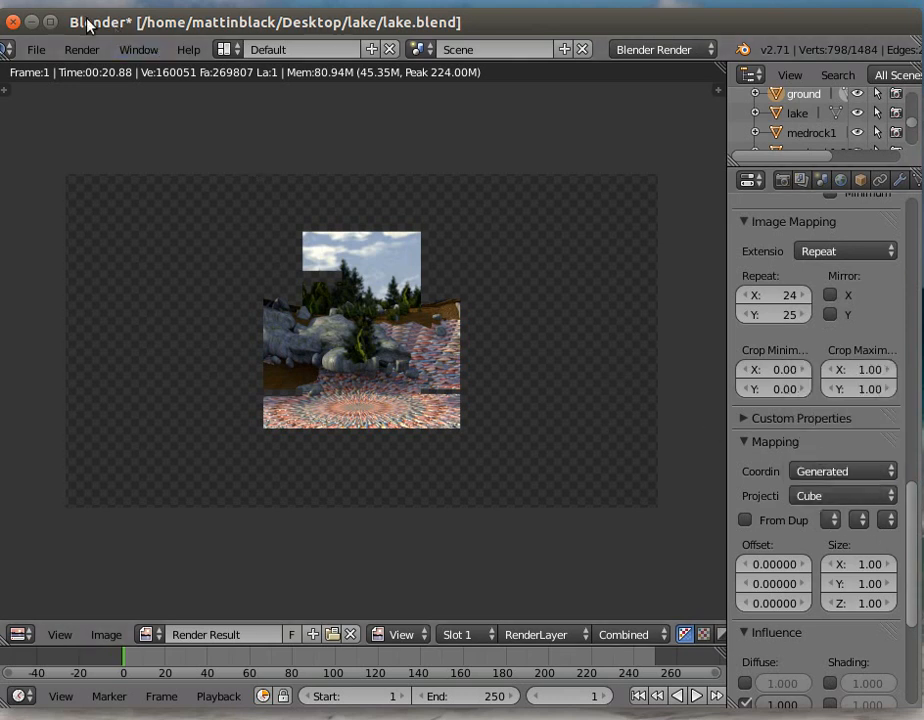
click(90, 49)
click(102, 75)
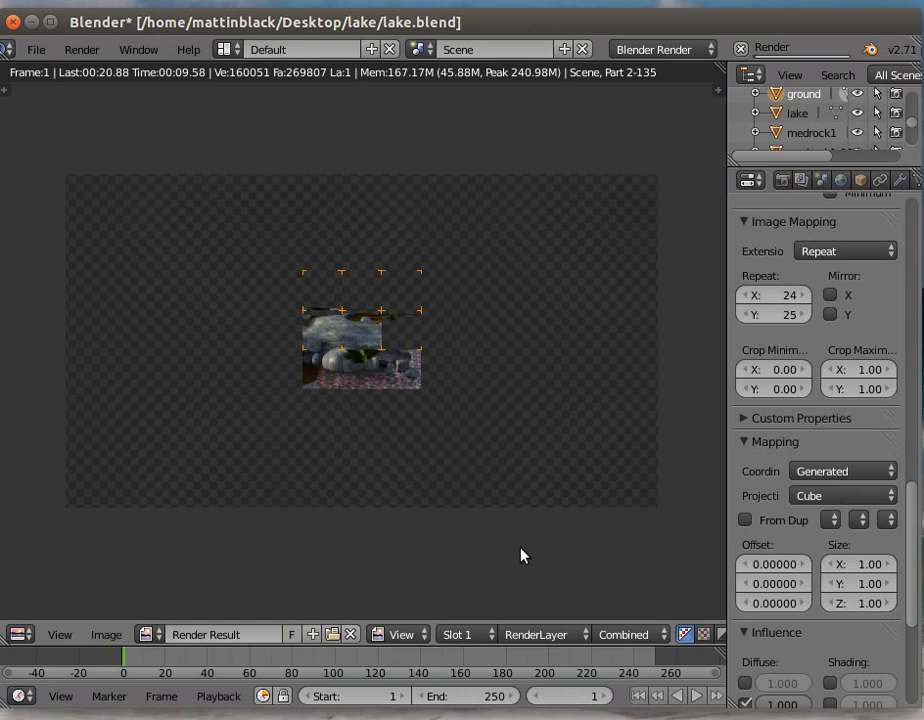
drag(912, 506, 912, 566)
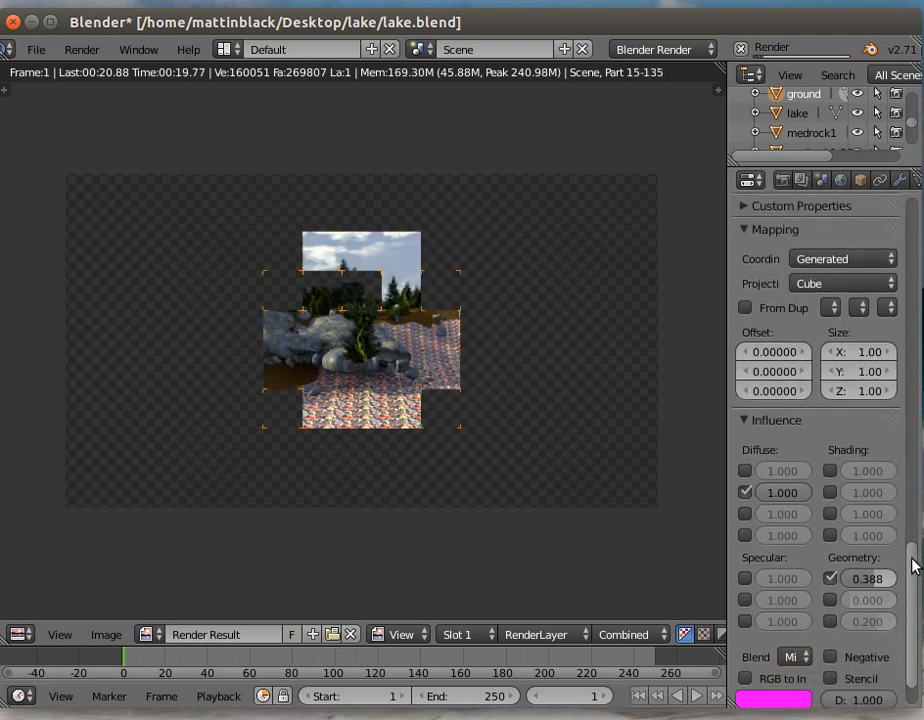
Step: Set the pebble texture's diffuse color influence to 0.388 and its normal influence to 0.796
drag(912, 566, 910, 196)
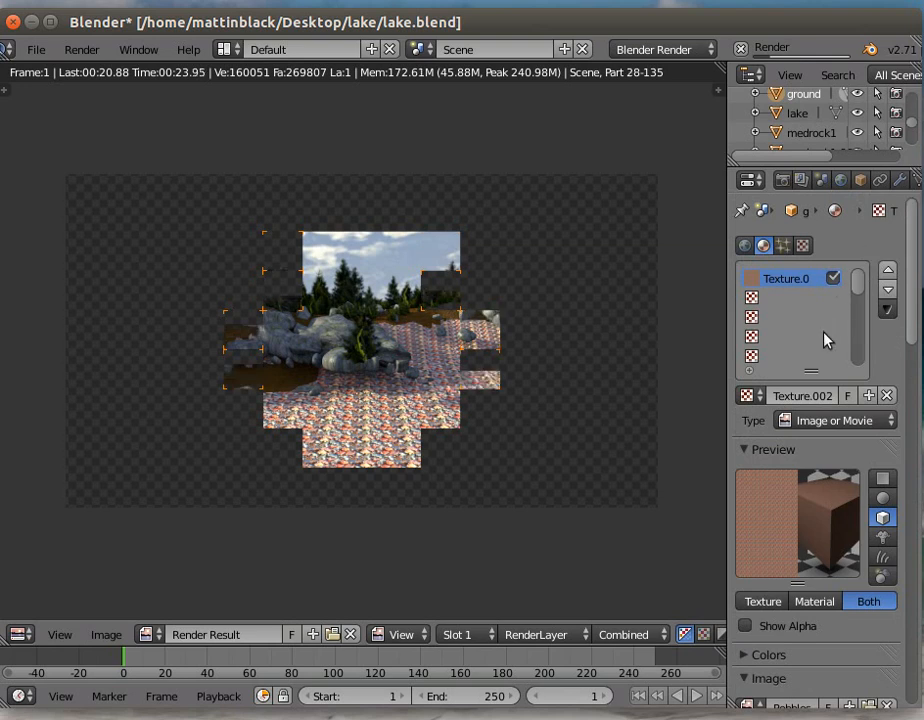
drag(916, 309, 916, 600)
drag(916, 644, 916, 655)
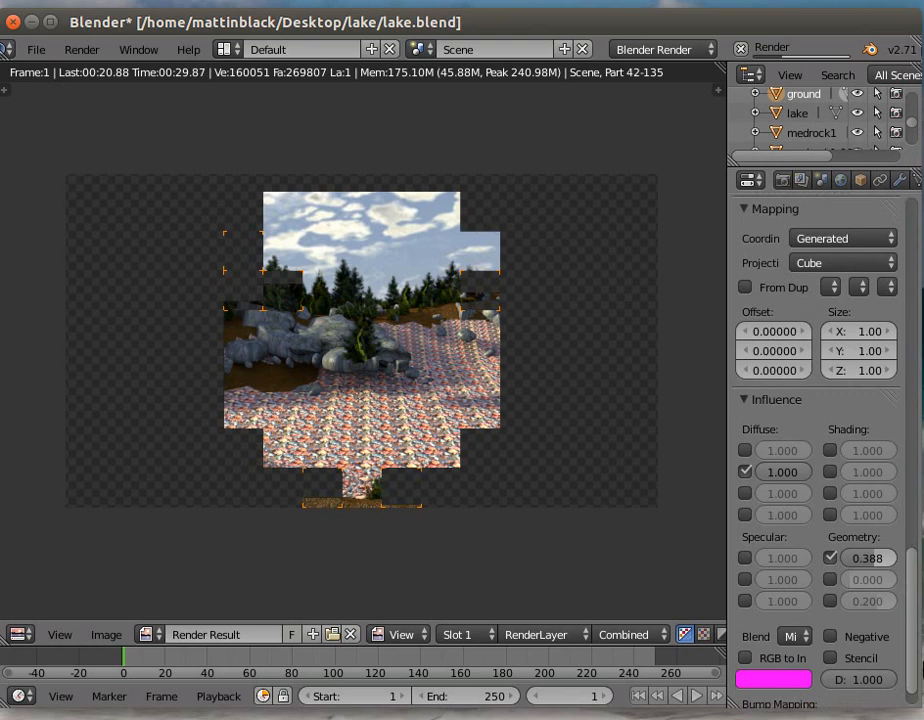
drag(786, 472, 752, 472)
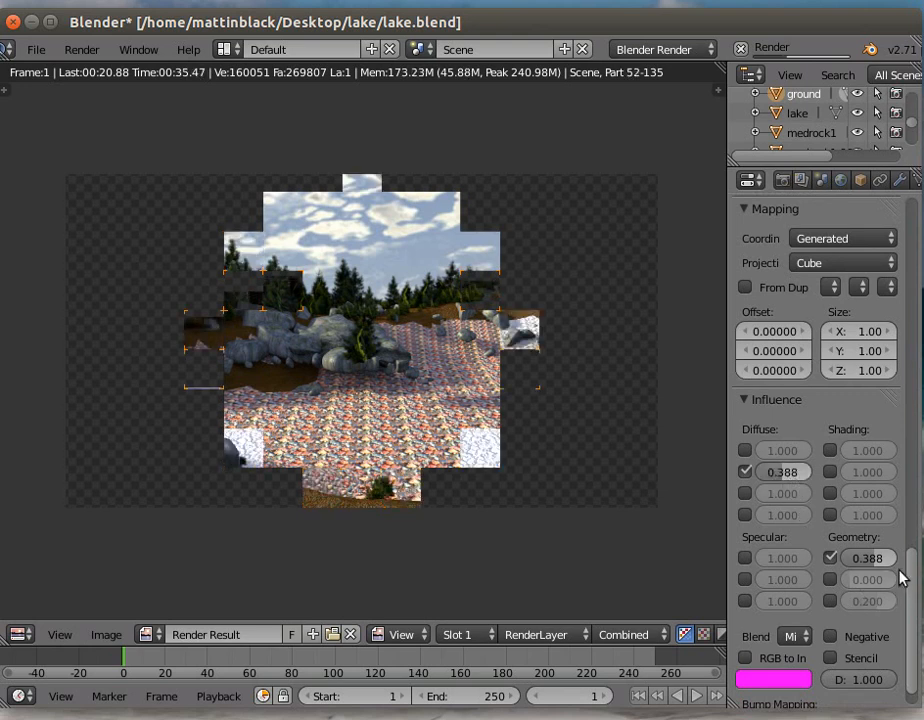
drag(855, 558, 884, 558)
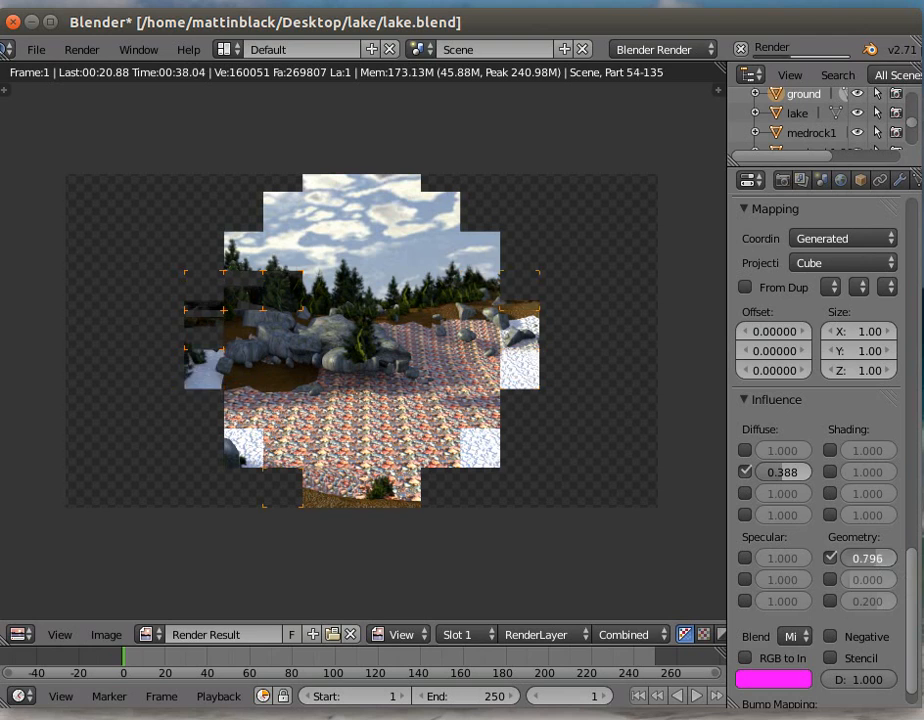
Step: Add a Clouds texture in the ground material's second texture slot and stop the running render
drag(913, 516, 903, 110)
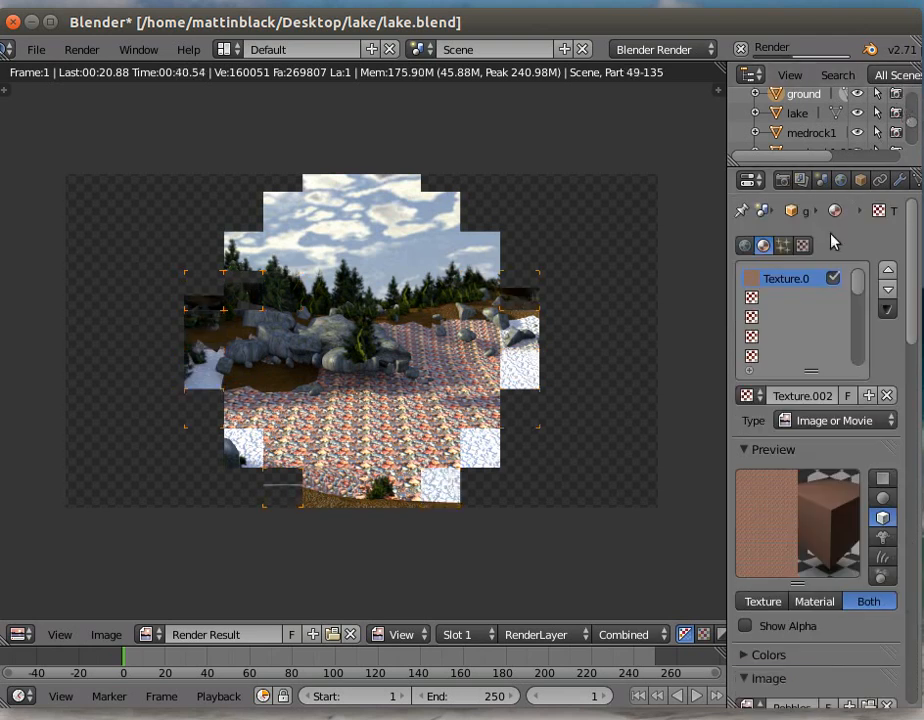
click(810, 298)
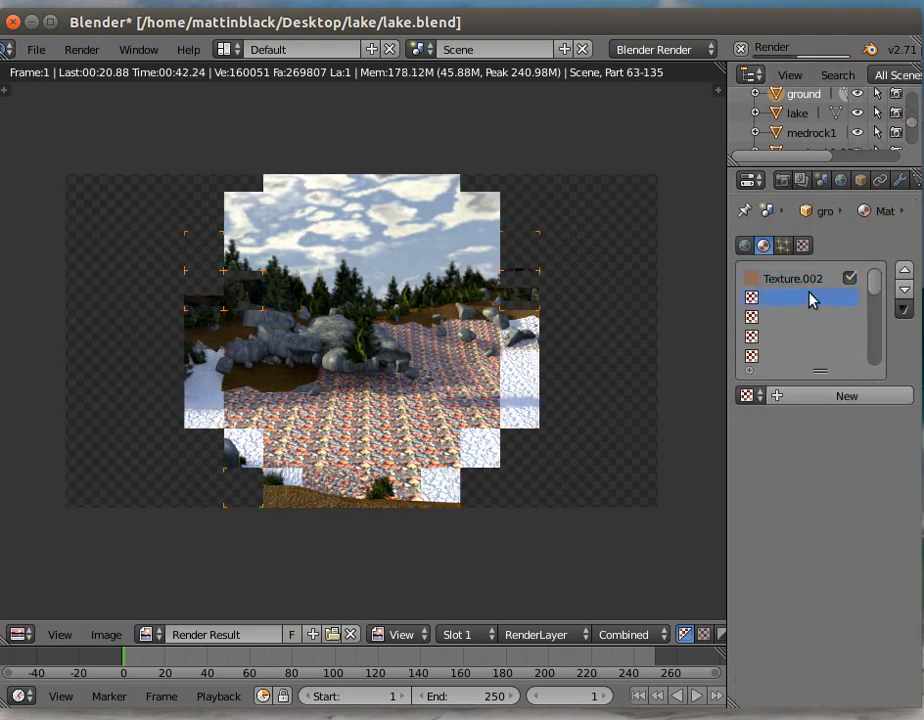
click(784, 396)
click(800, 421)
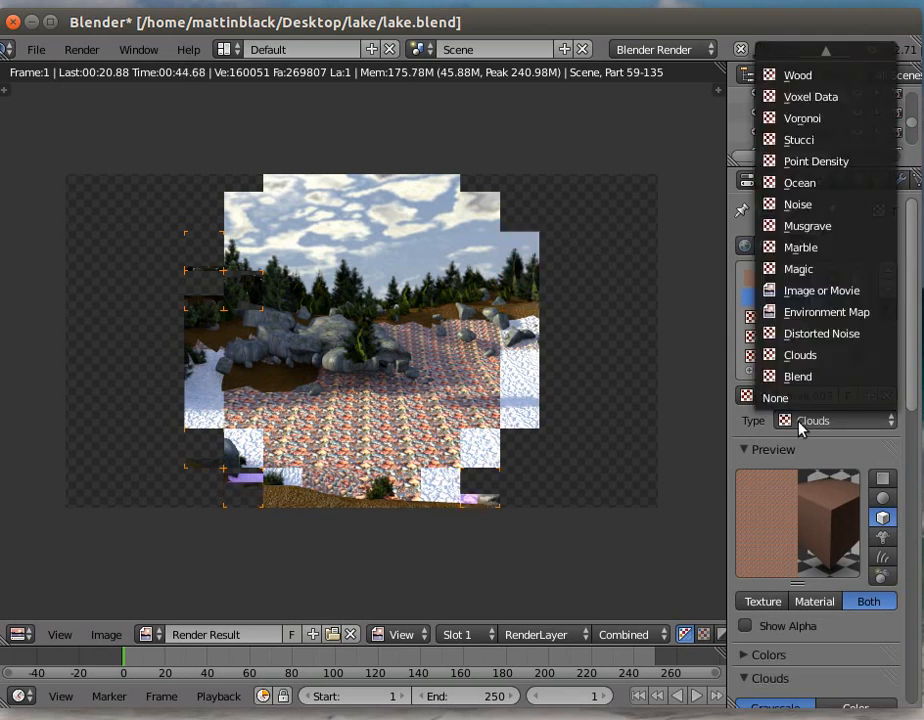
click(800, 354)
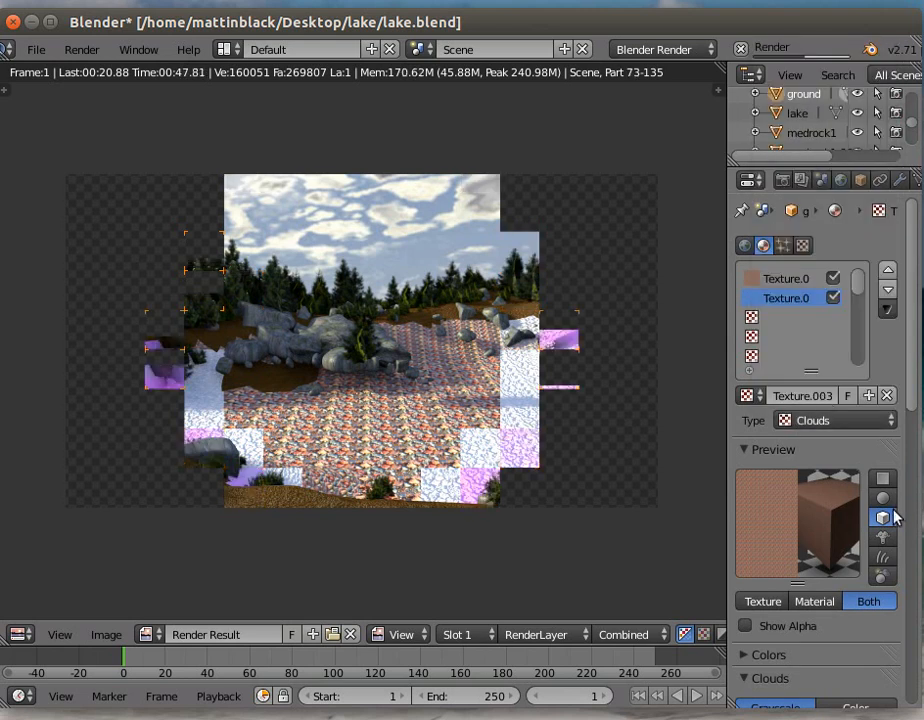
scroll(893, 524, down, 3)
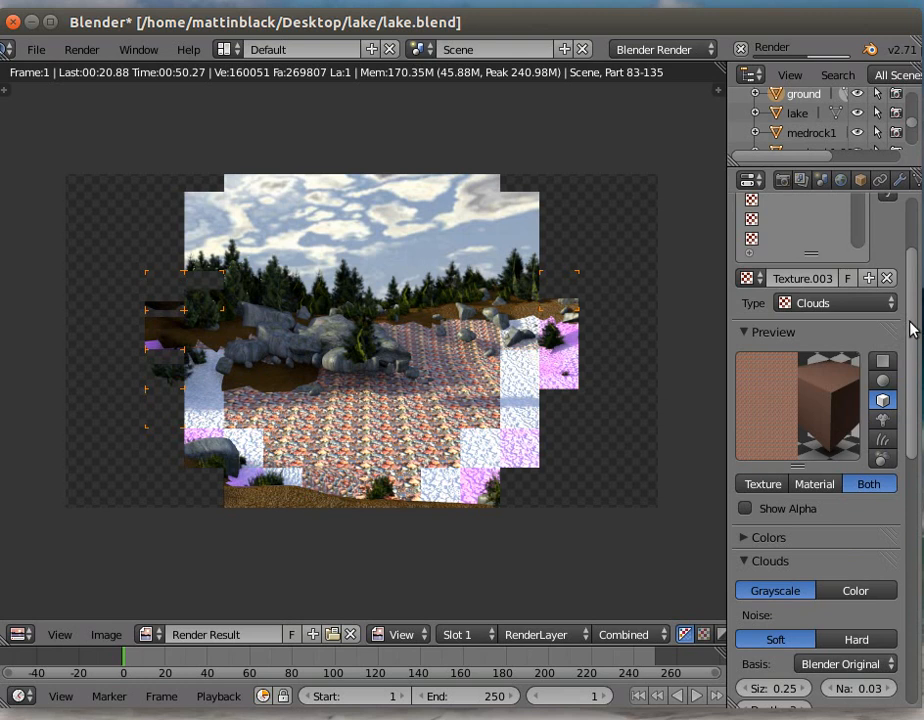
scroll(909, 272, up, 3)
drag(909, 277, 907, 354)
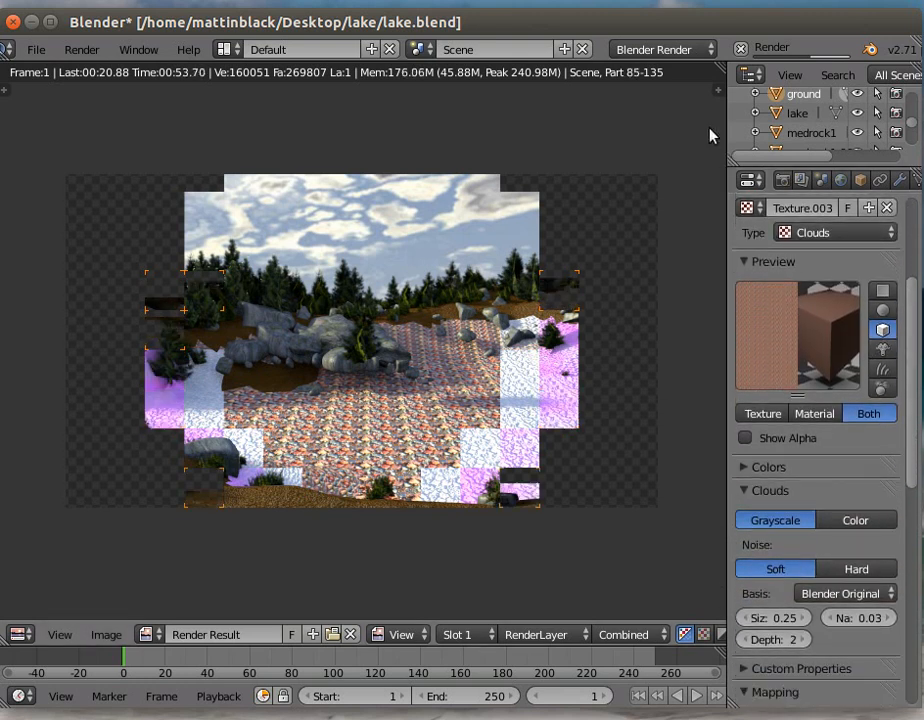
click(740, 48)
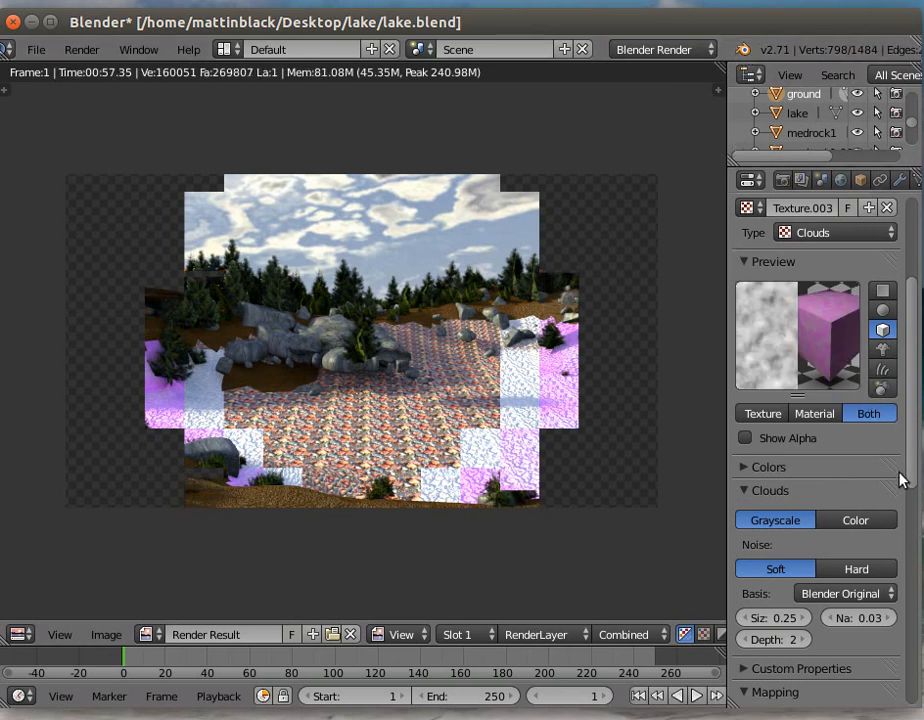
Step: Turn off the Clouds texture's color influence and make it affect the normals instead
drag(909, 482, 918, 698)
scroll(918, 698, down, 2)
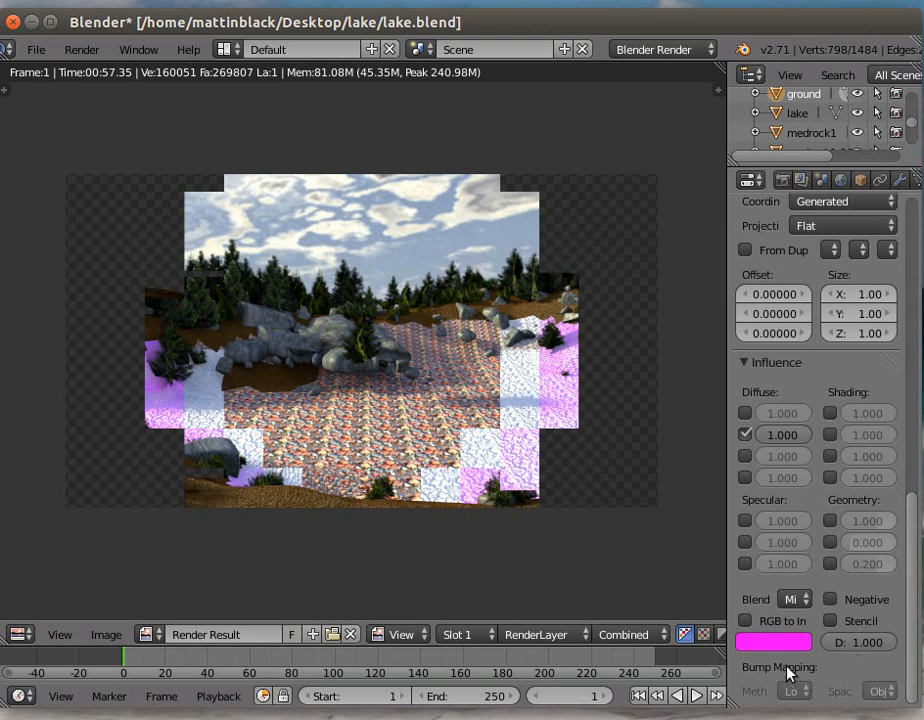
click(744, 436)
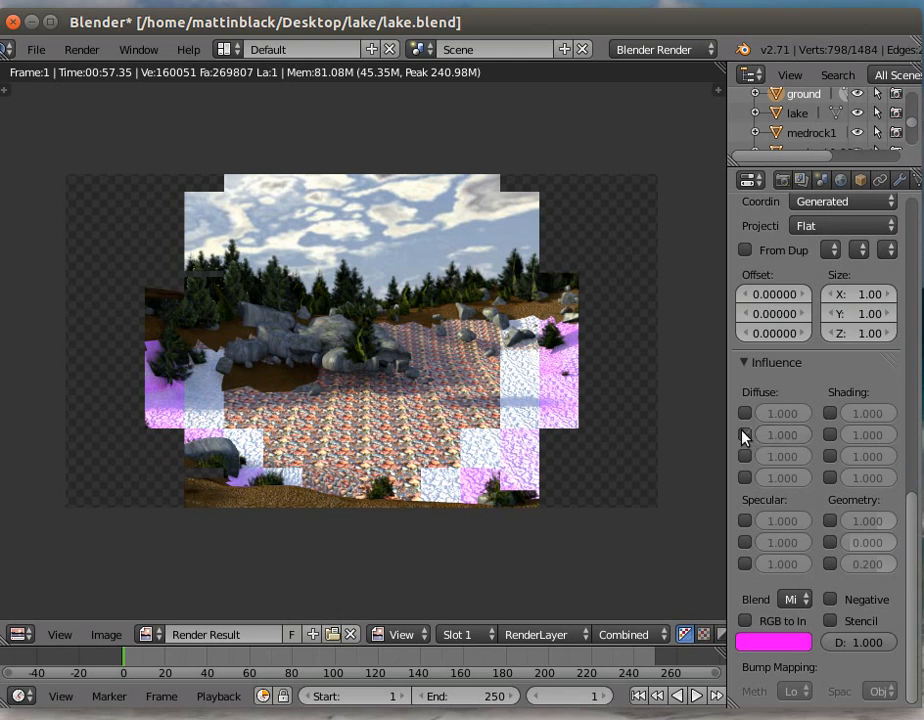
click(830, 521)
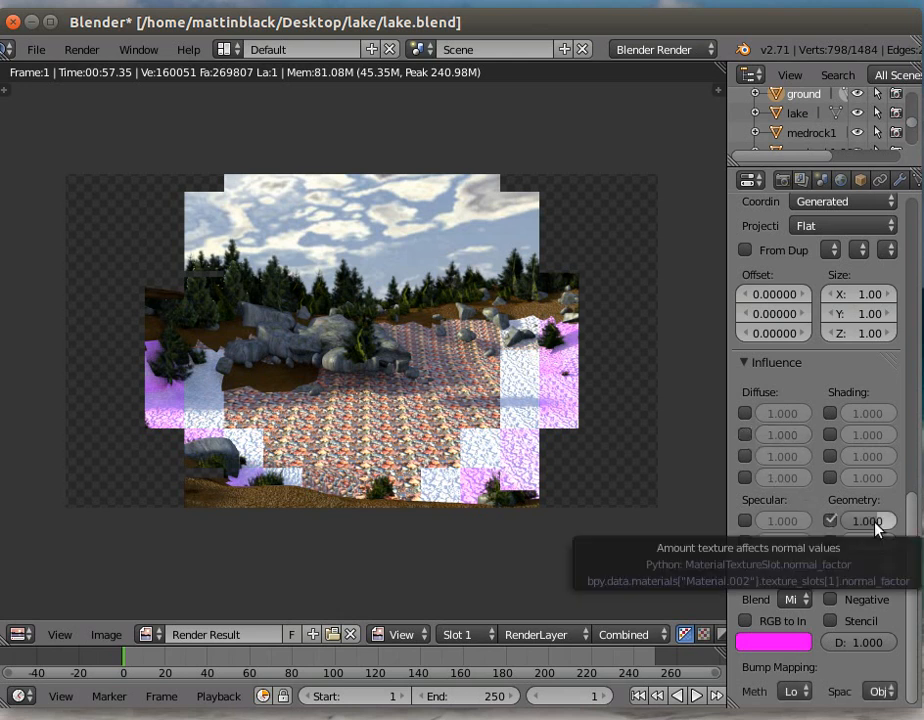
Step: Set the Clouds texture's noise size to 0.0001 and check the finer grain in the texture preview
drag(910, 503, 903, 237)
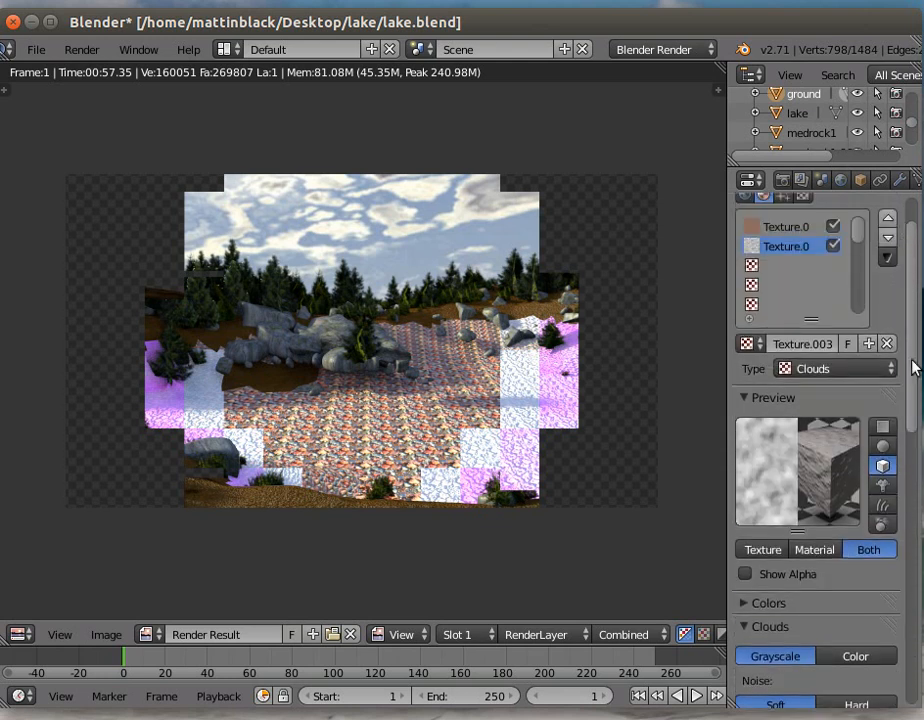
drag(914, 367, 914, 484)
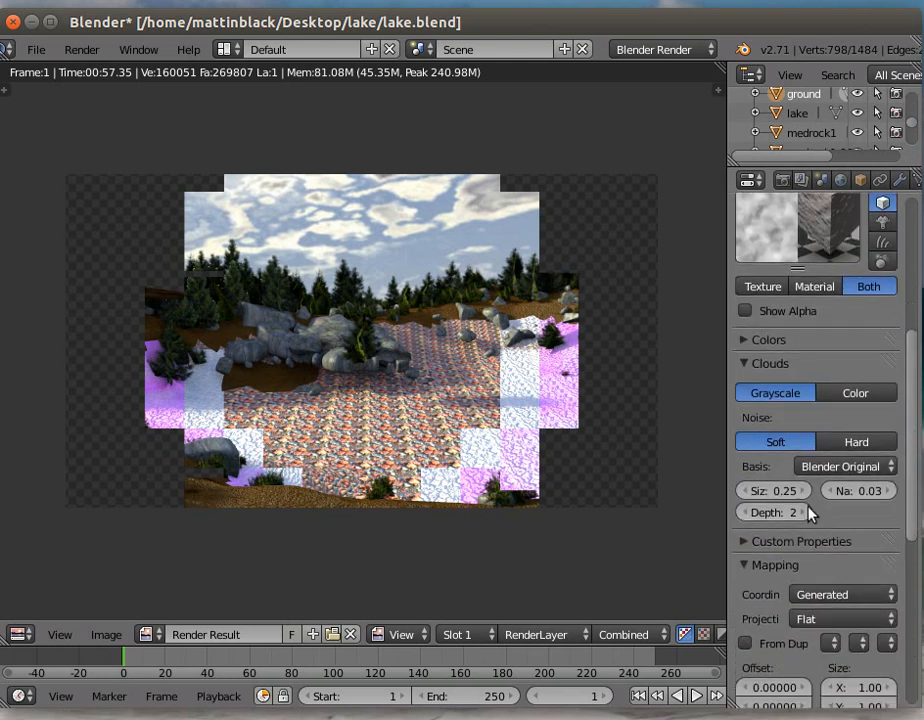
drag(796, 491, 740, 491)
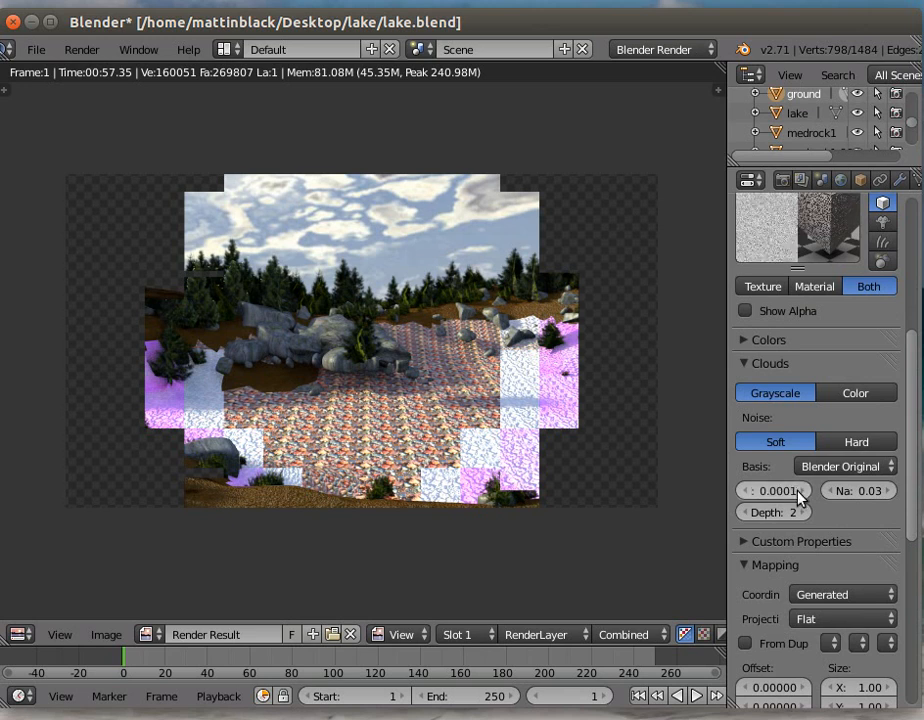
scroll(800, 495, up, 3)
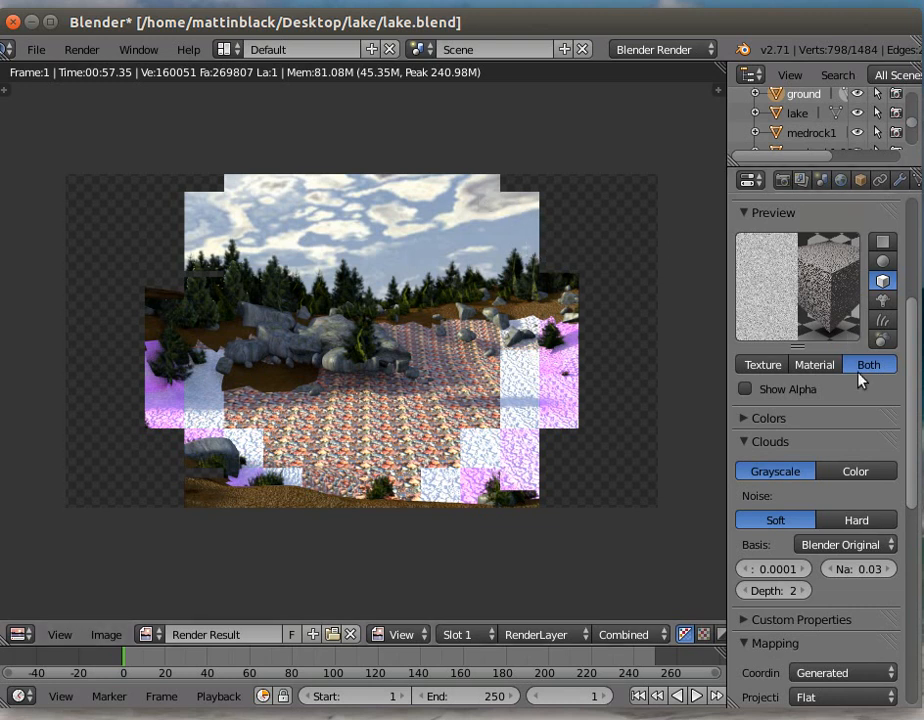
drag(912, 357, 880, 310)
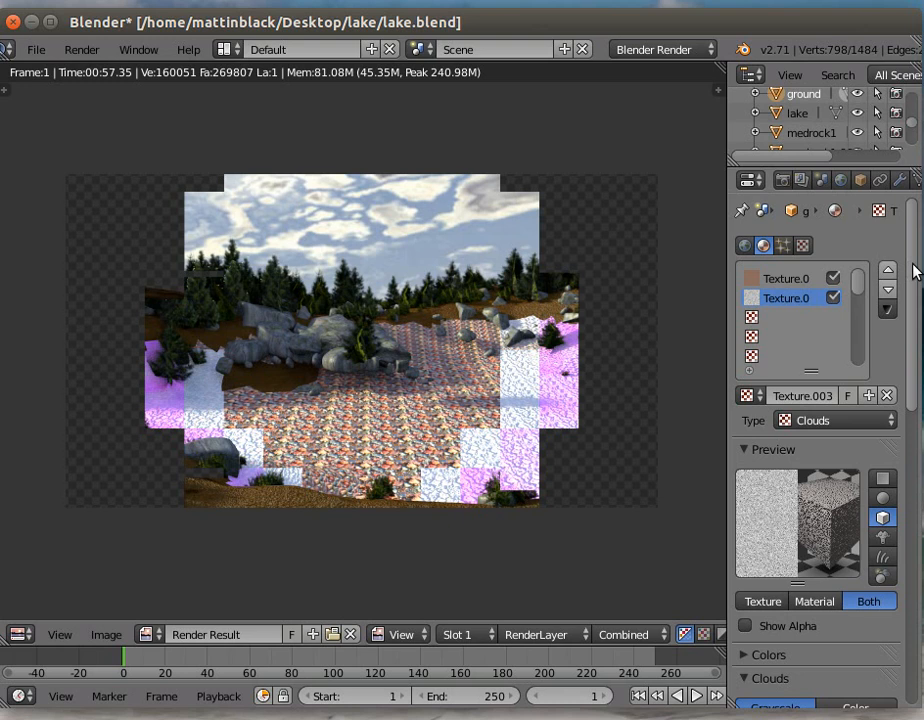
mouse_move(914, 270)
mouse_down()
mouse_move(914, 289)
mouse_move(914, 250)
mouse_up()
scroll(866, 181, down, 3)
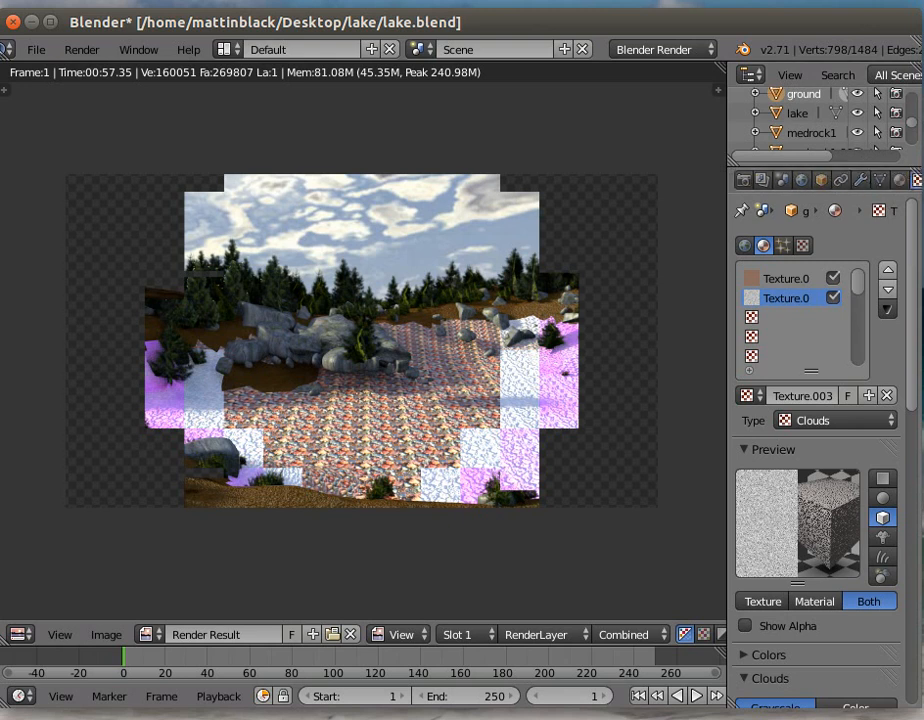
Step: Bring up the settings of the ground's Material.002, render the image and stop the render partway
click(898, 181)
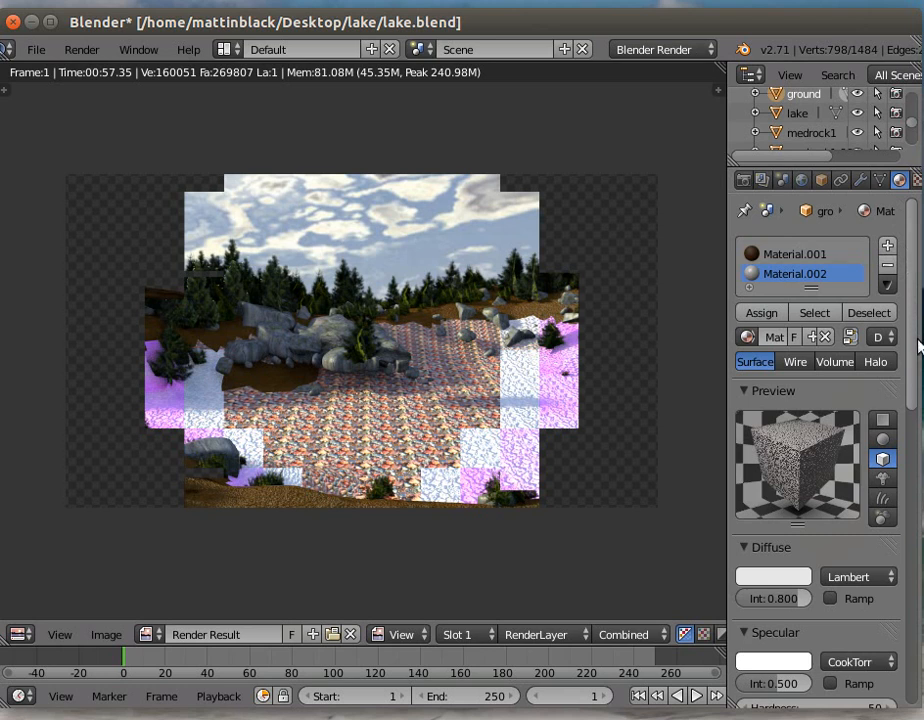
drag(918, 345, 918, 352)
click(80, 50)
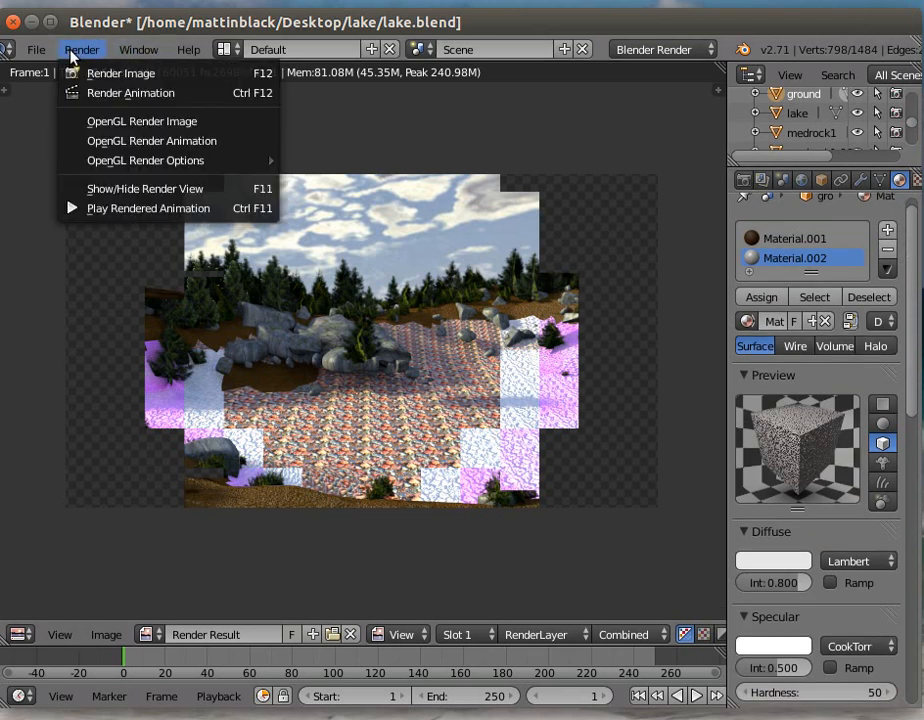
click(74, 73)
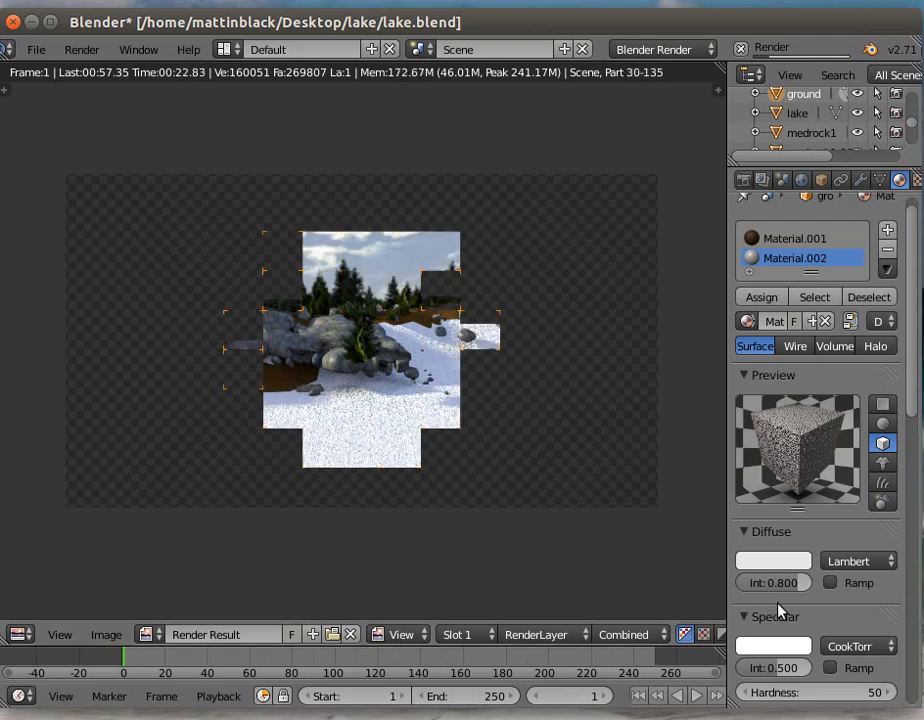
key(Escape)
Step: Set Material.002's diffuse intensity to 0.307, specular intensity to 0.080 and hardness to 157, then test-render the image and stop it partway
drag(800, 583, 760, 583)
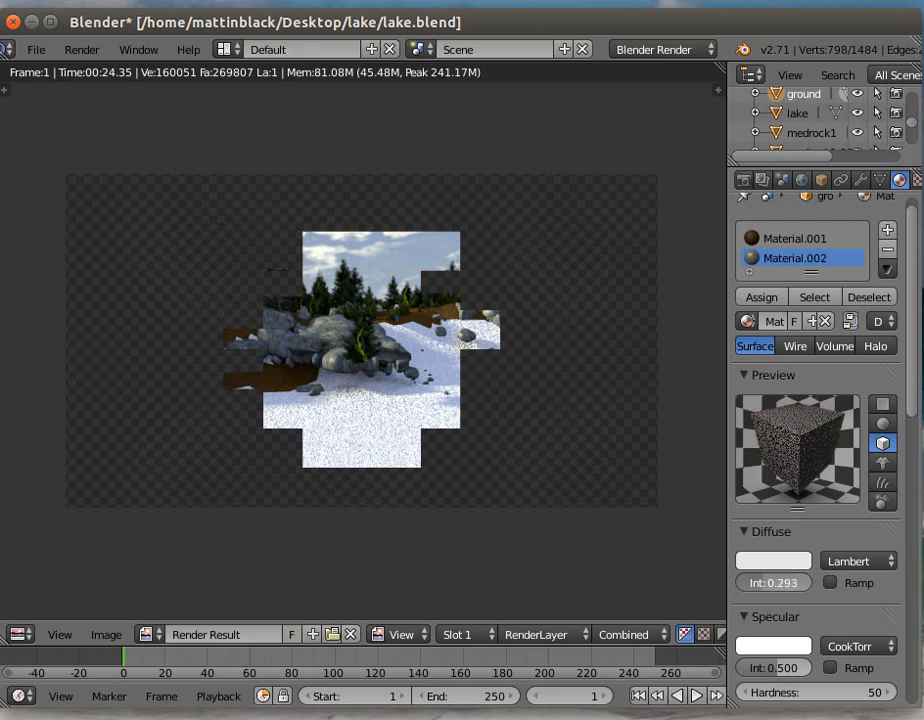
drag(790, 668, 748, 668)
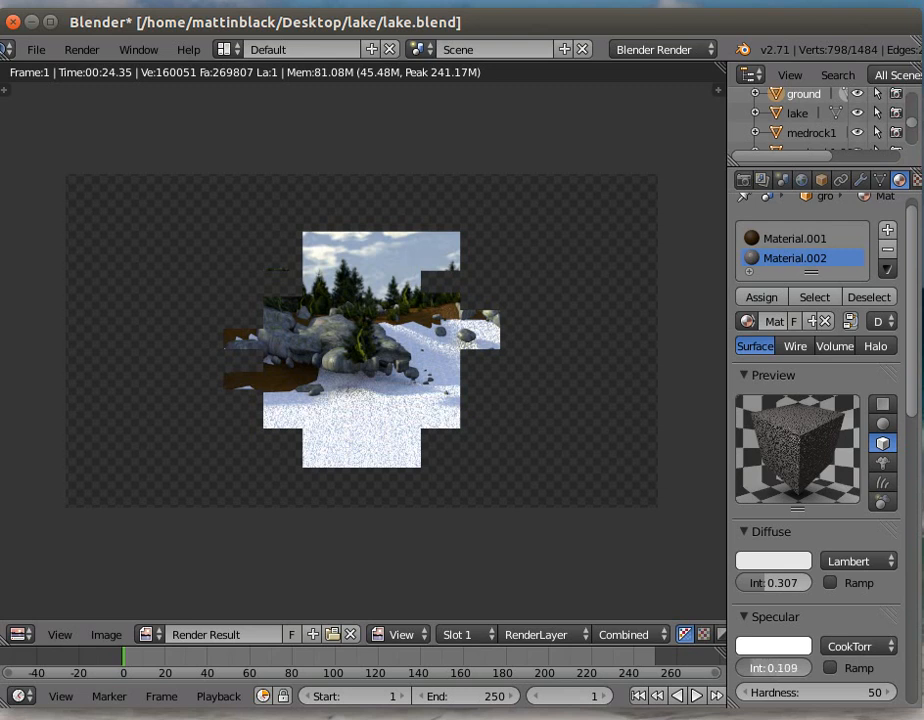
drag(759, 692, 790, 692)
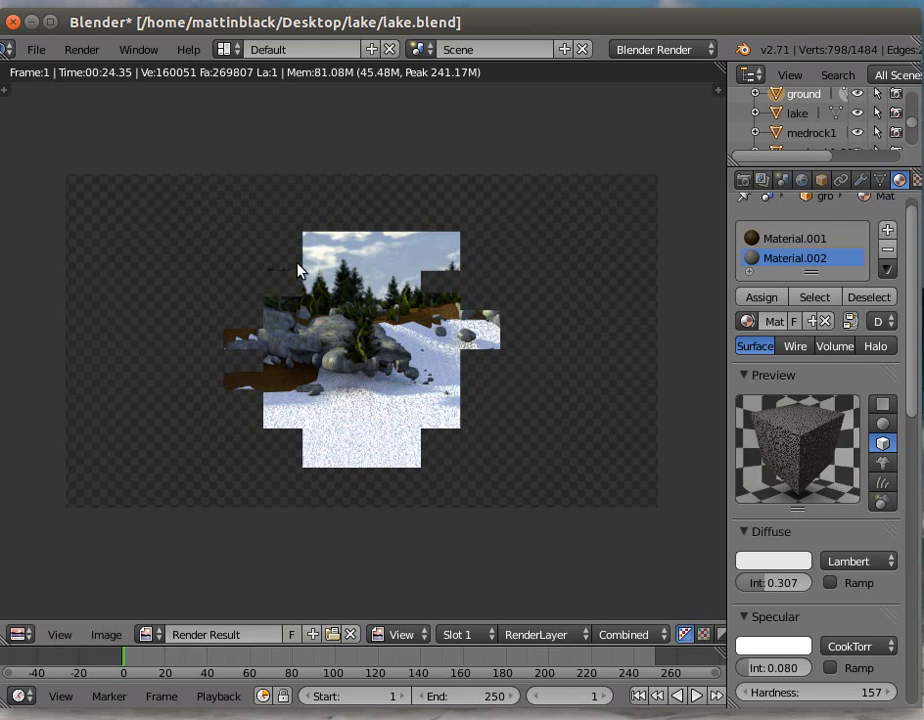
click(82, 49)
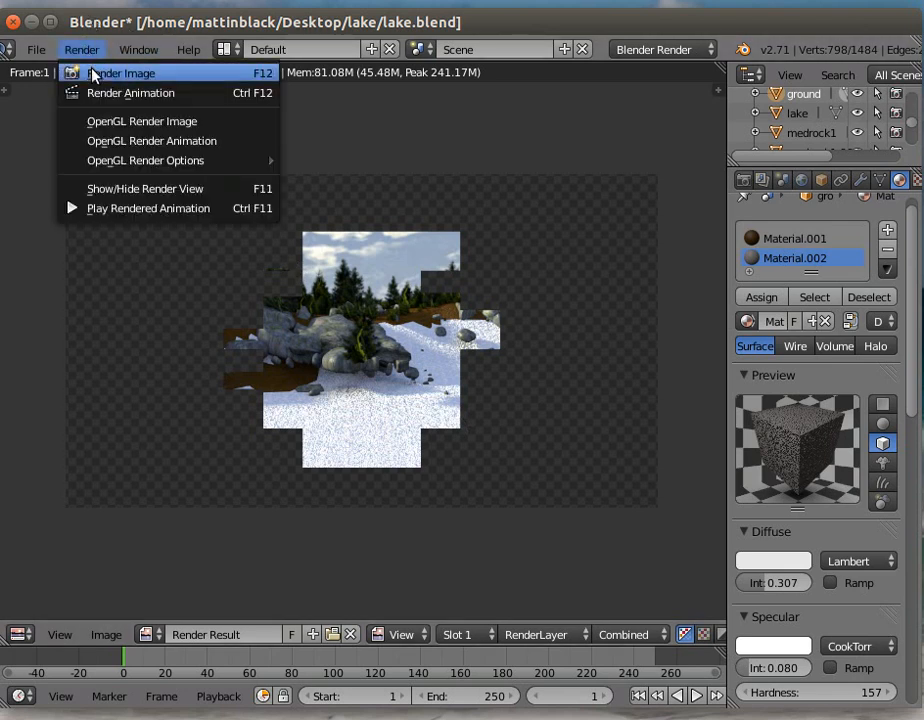
click(93, 75)
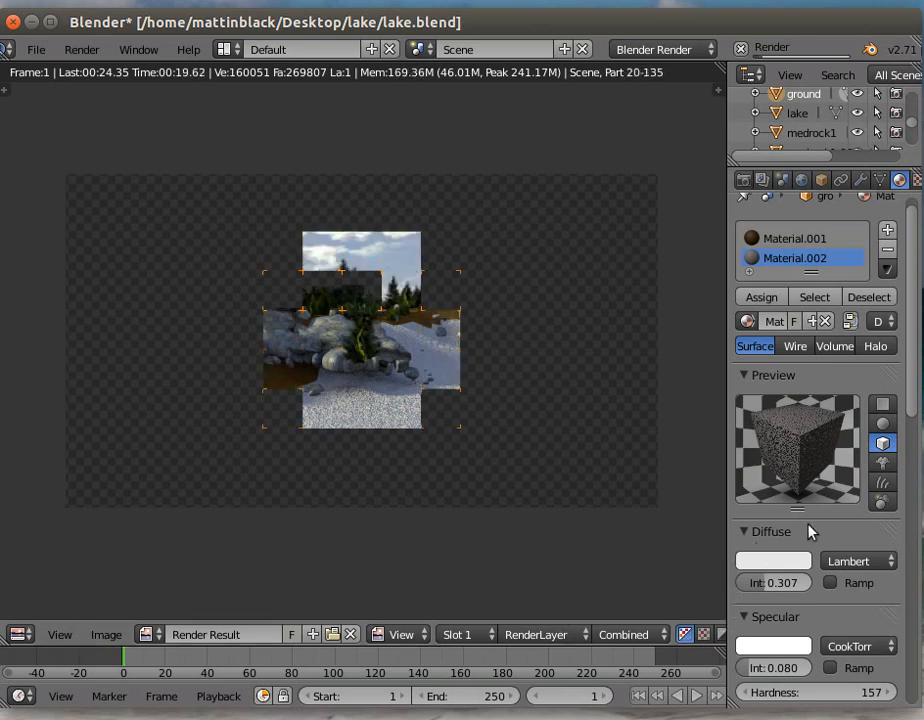
key(Escape)
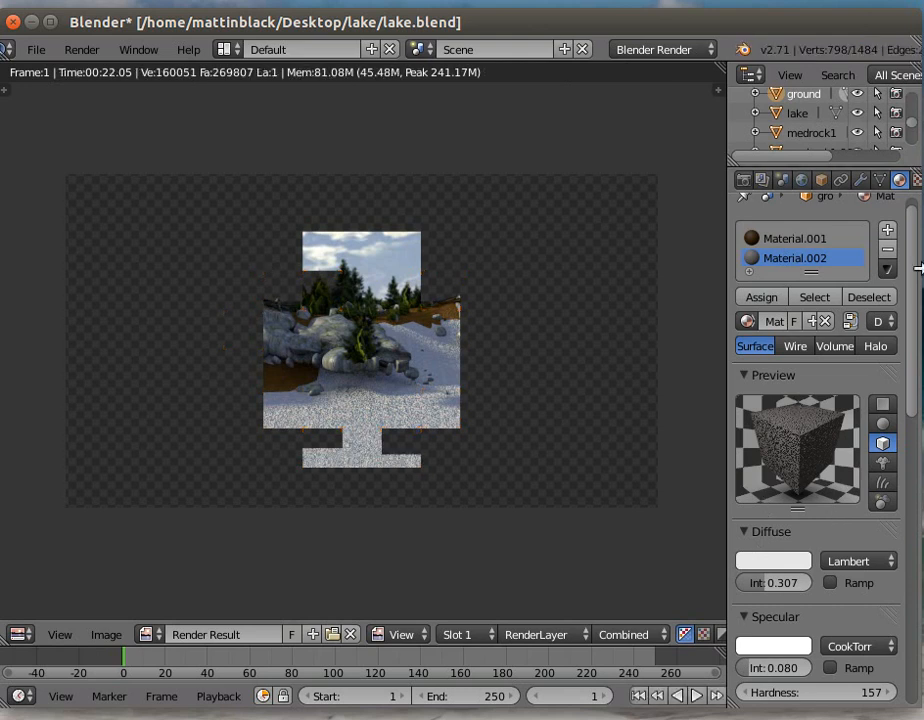
Step: Change Material.002's diffuse color to dark brown (R 0.119, G 0.083, B 0.054) and render the image
scroll(914, 243, up, 2)
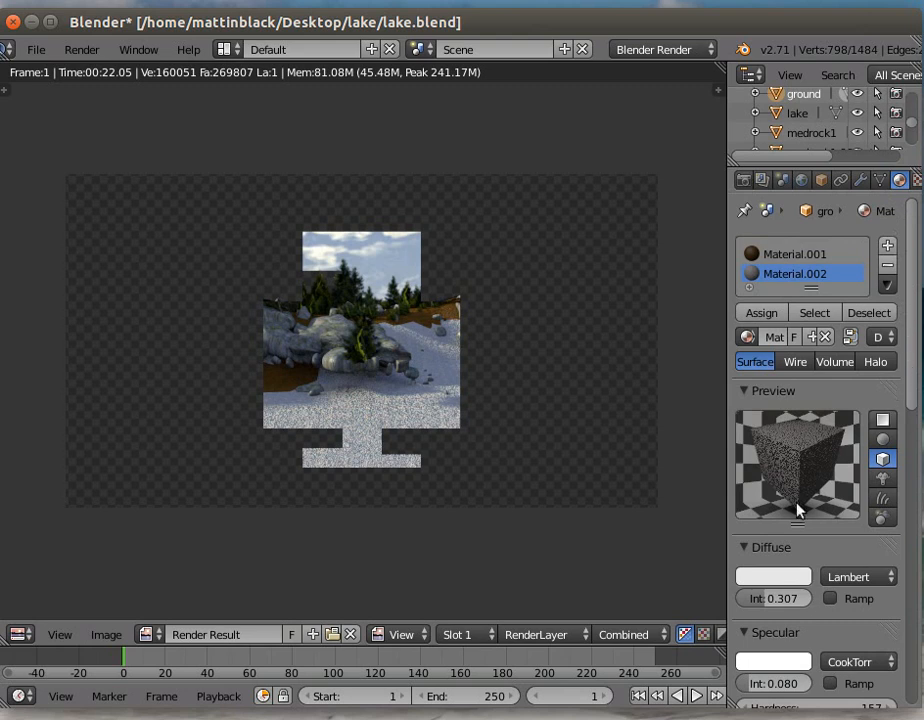
click(770, 578)
mouse_move(711, 391)
mouse_down()
mouse_move(691, 394)
mouse_move(699, 408)
mouse_move(687, 427)
mouse_move(698, 405)
mouse_up()
drag(796, 324, 796, 401)
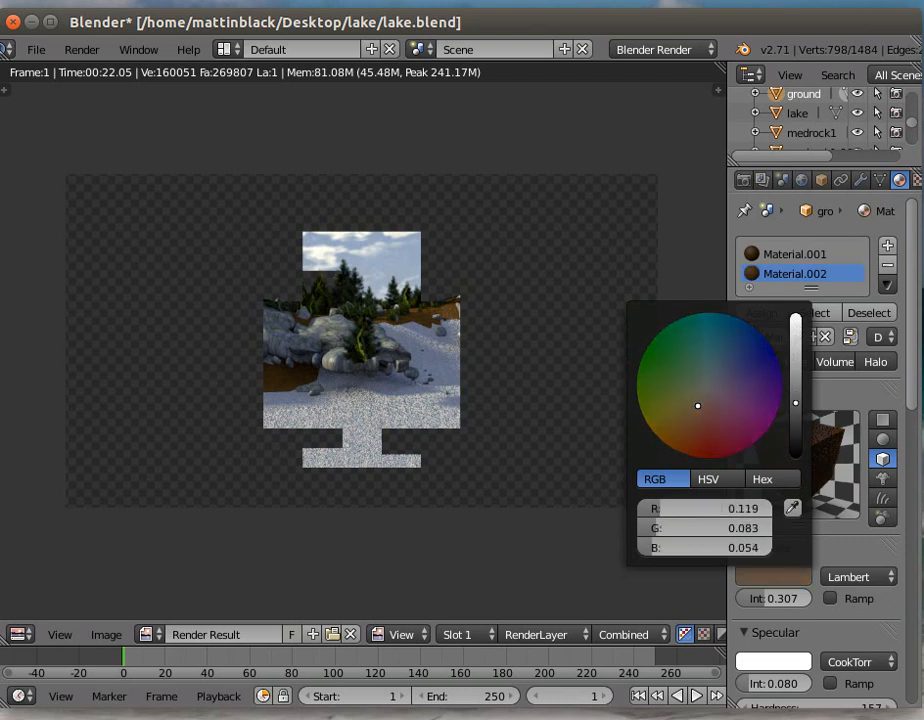
click(80, 50)
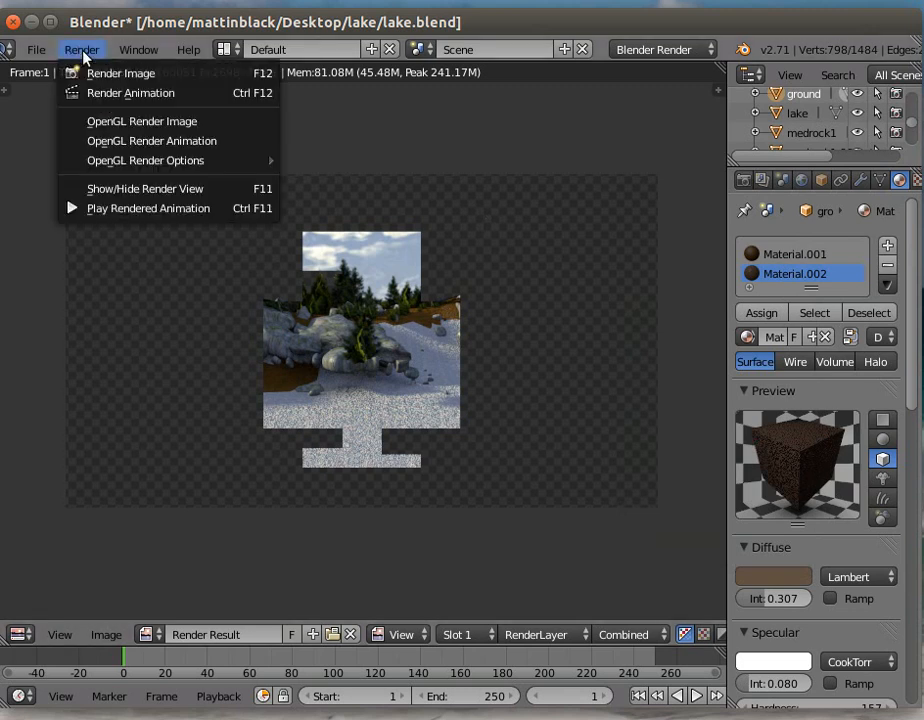
click(96, 74)
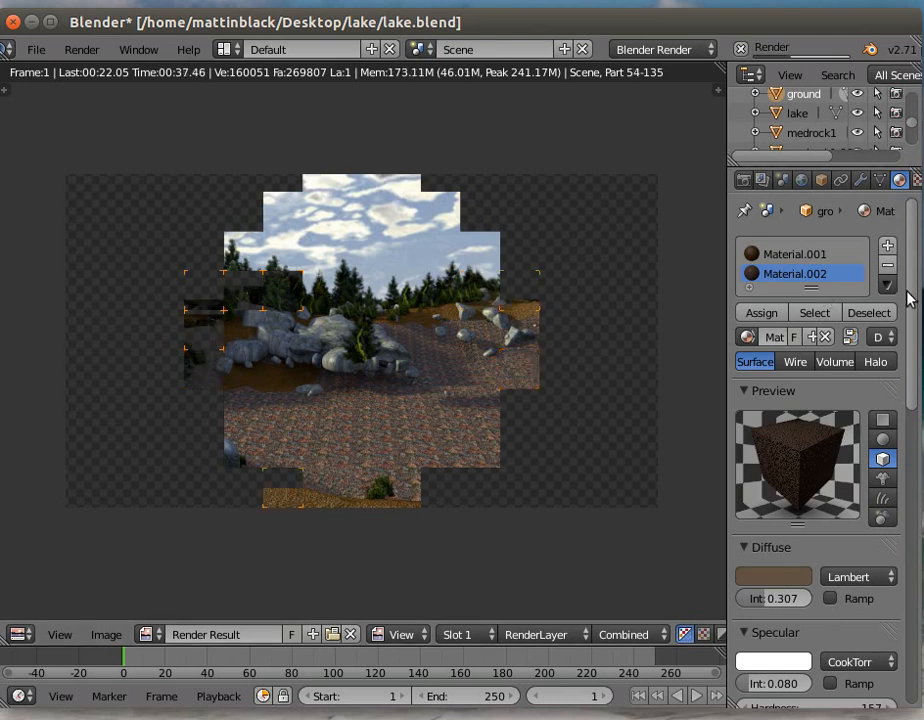
Step: Add a Magic texture in the third texture slot of the ground's Material.002 and stop the running render
click(917, 182)
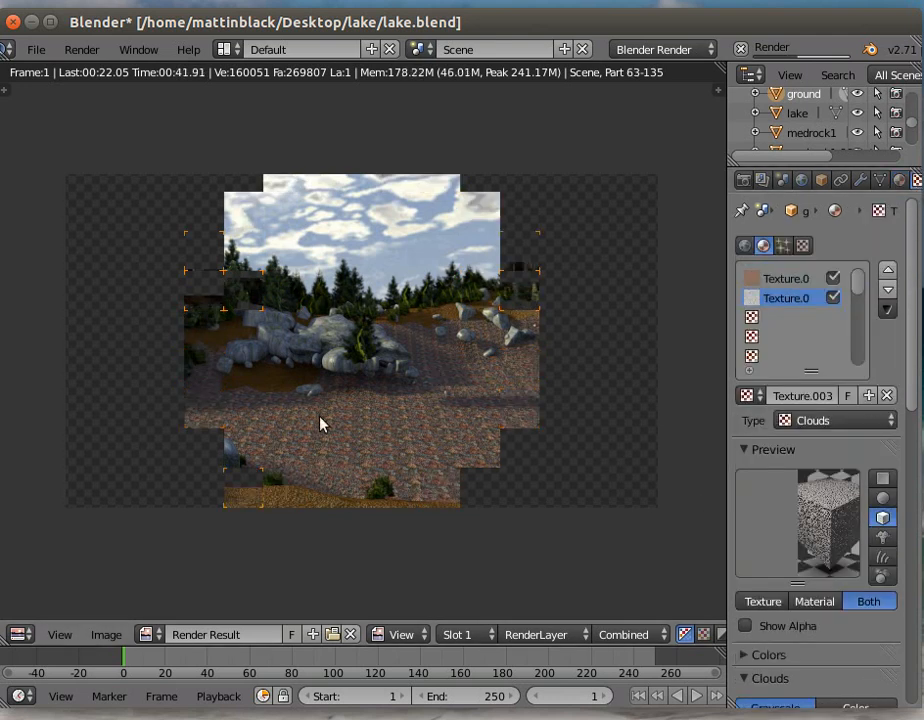
click(778, 318)
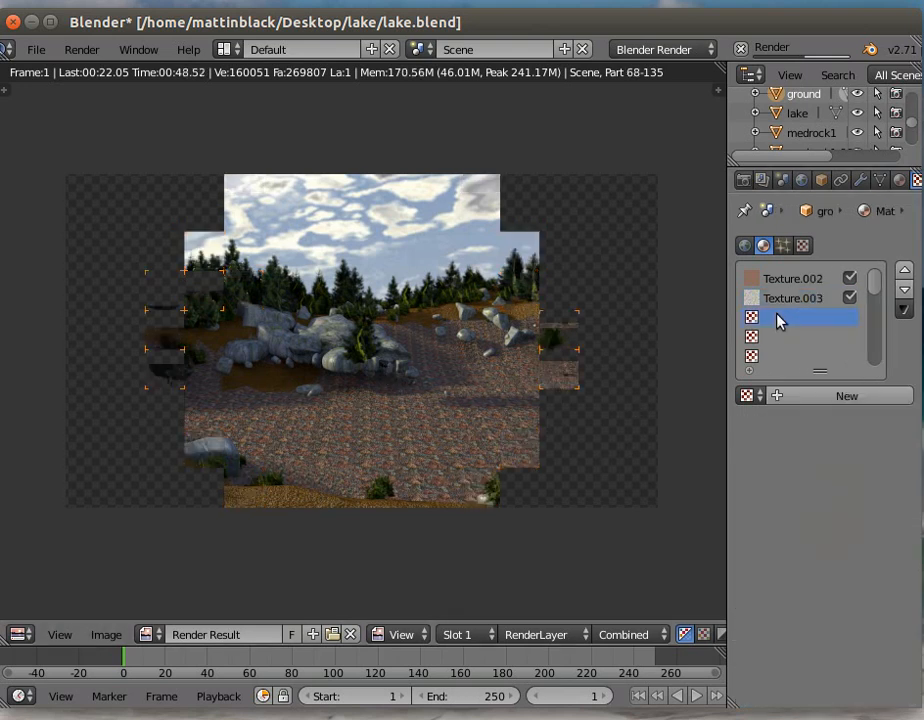
click(776, 394)
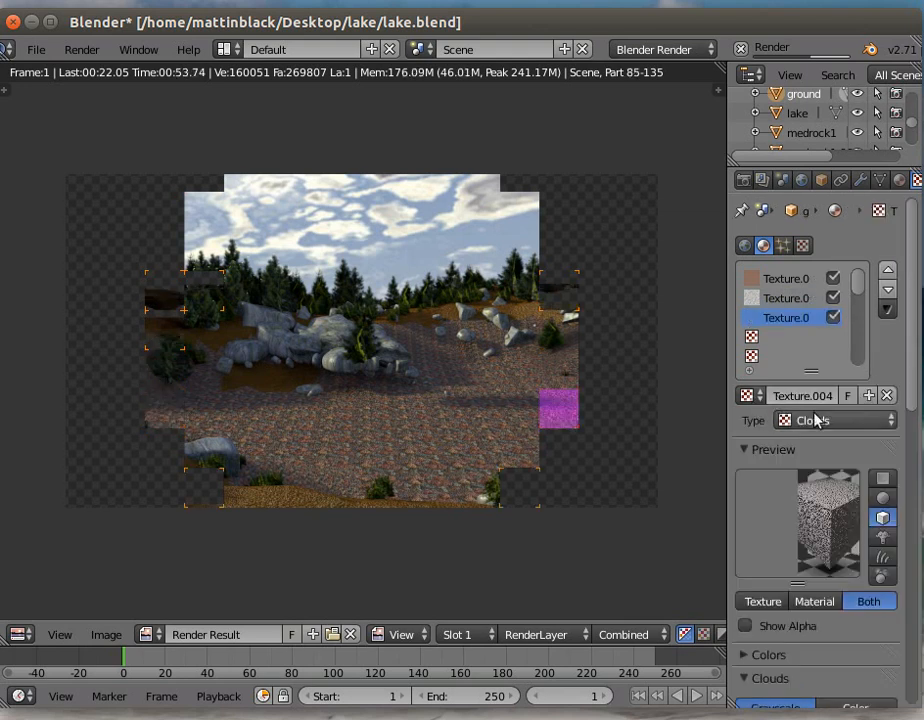
click(817, 418)
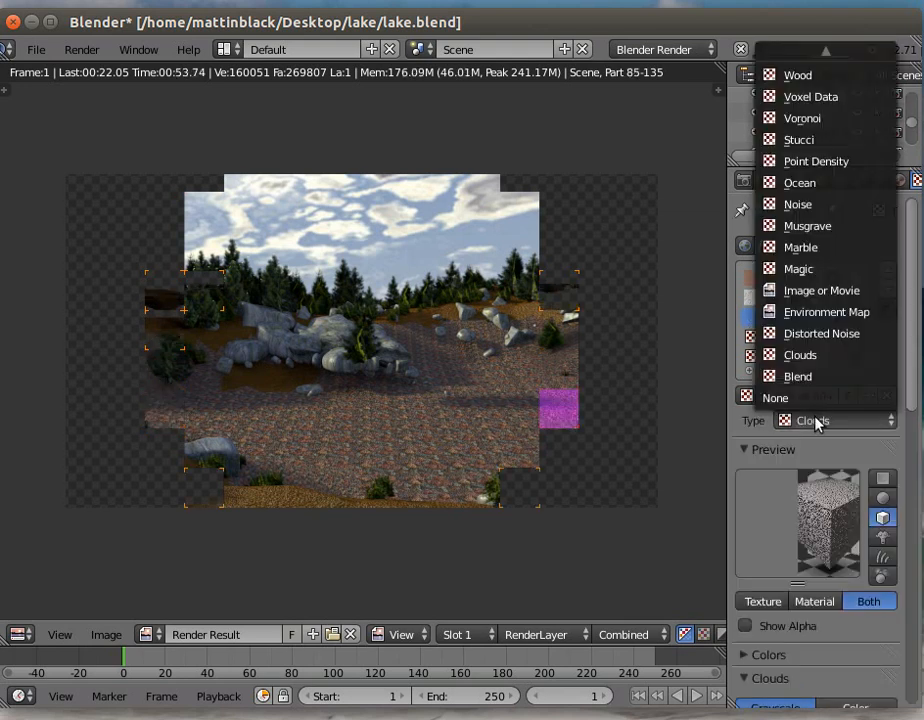
click(810, 272)
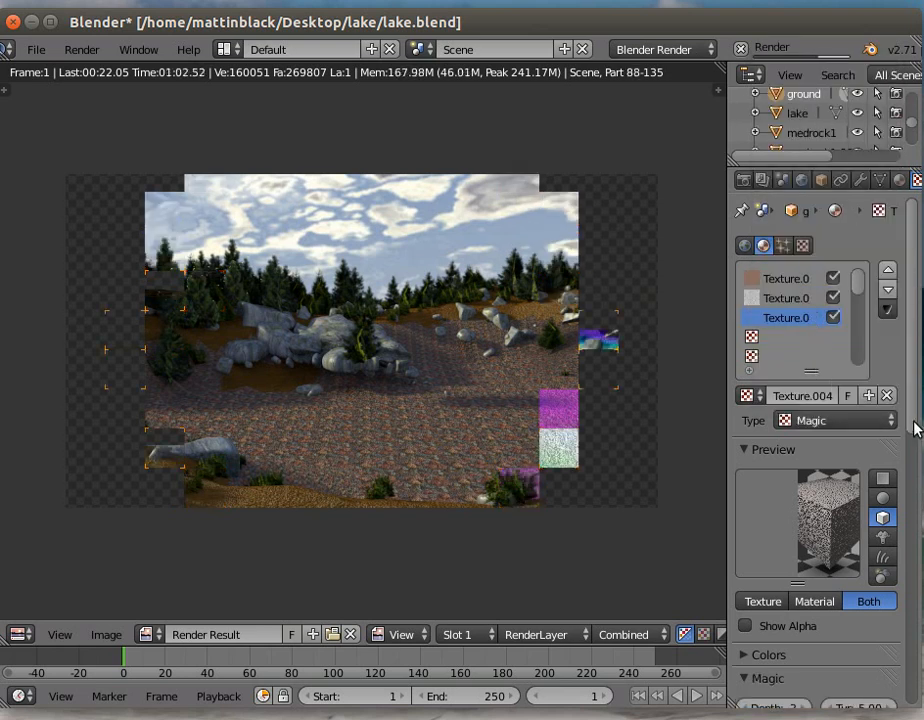
drag(913, 429, 913, 442)
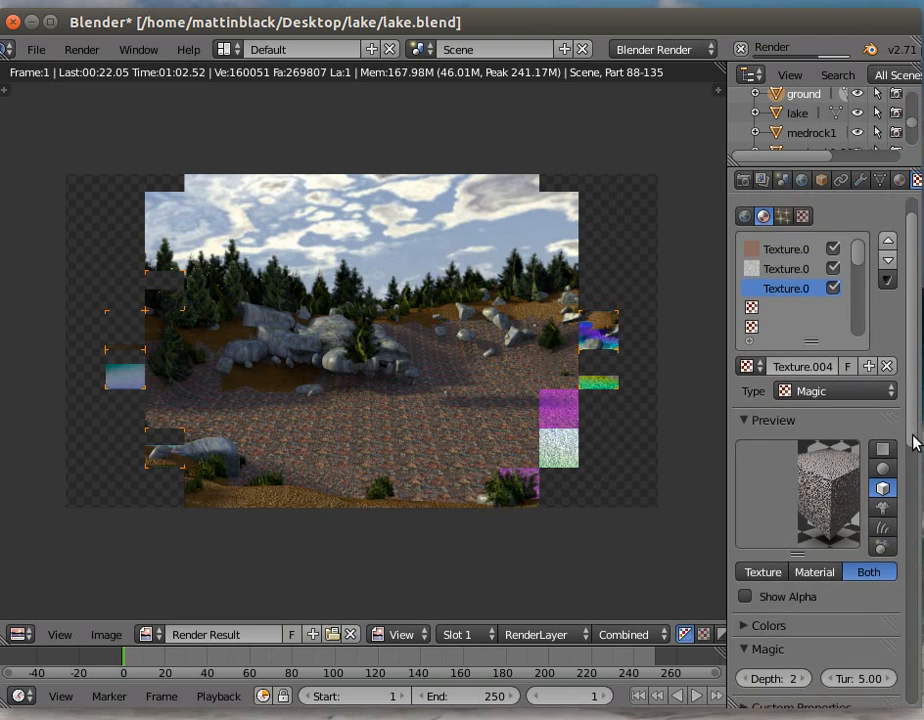
click(741, 50)
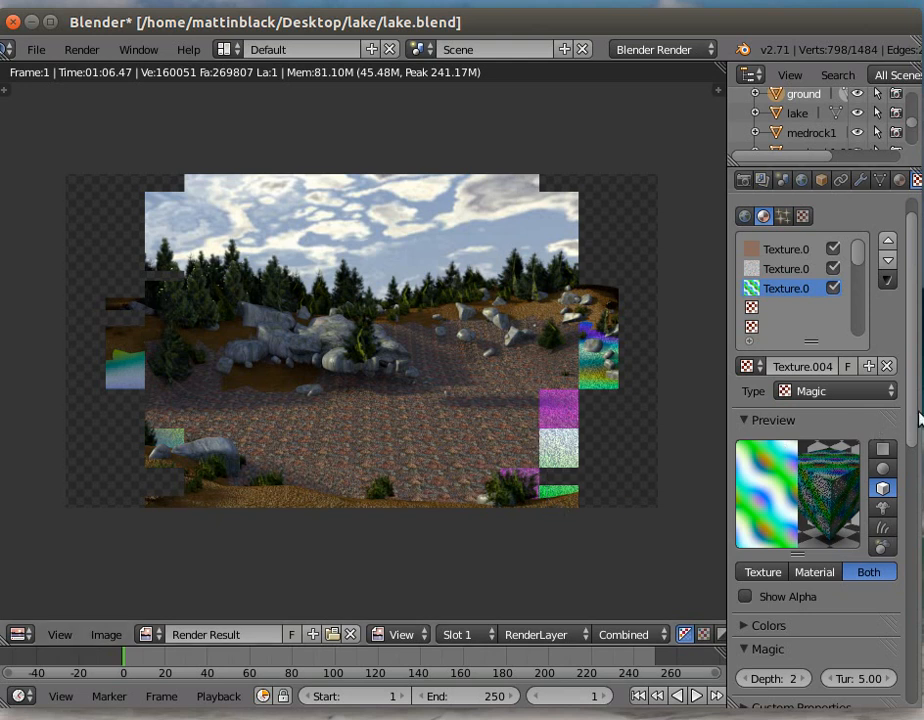
Step: Set the Magic texture's RGB multiply to R 2.000, G 0.800, B 0.800, with brightness 0.600 and contrast 1.700
scroll(912, 428, down, 1)
drag(912, 428, 920, 495)
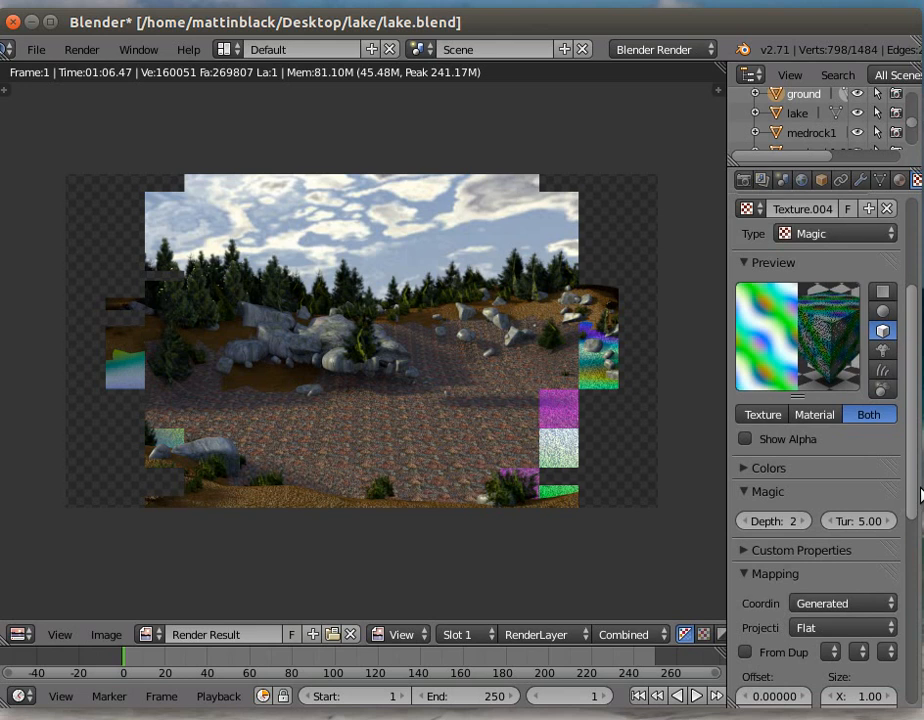
drag(920, 495, 920, 497)
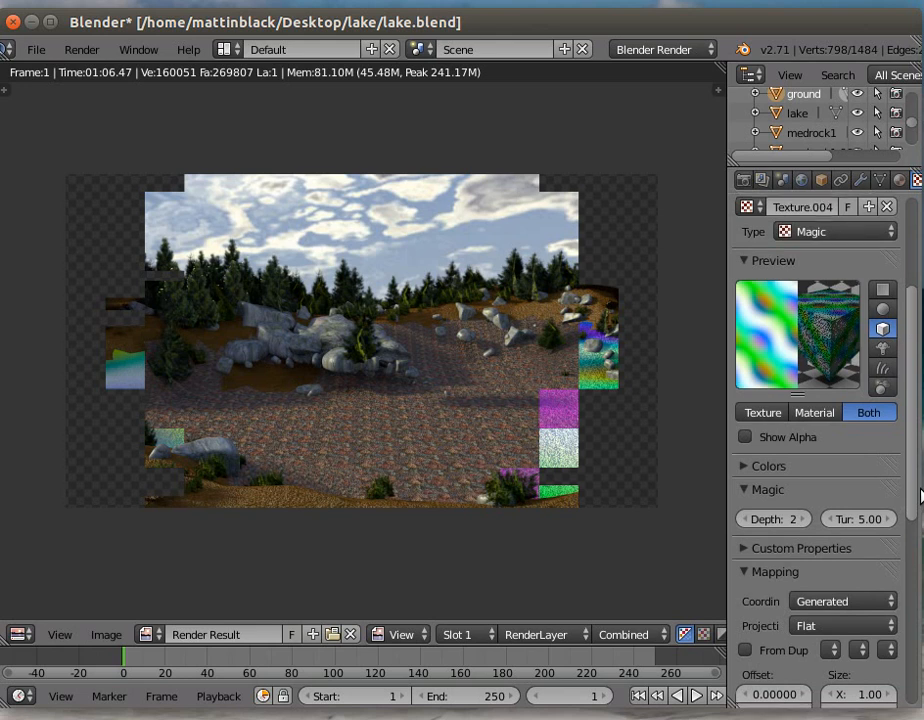
click(748, 466)
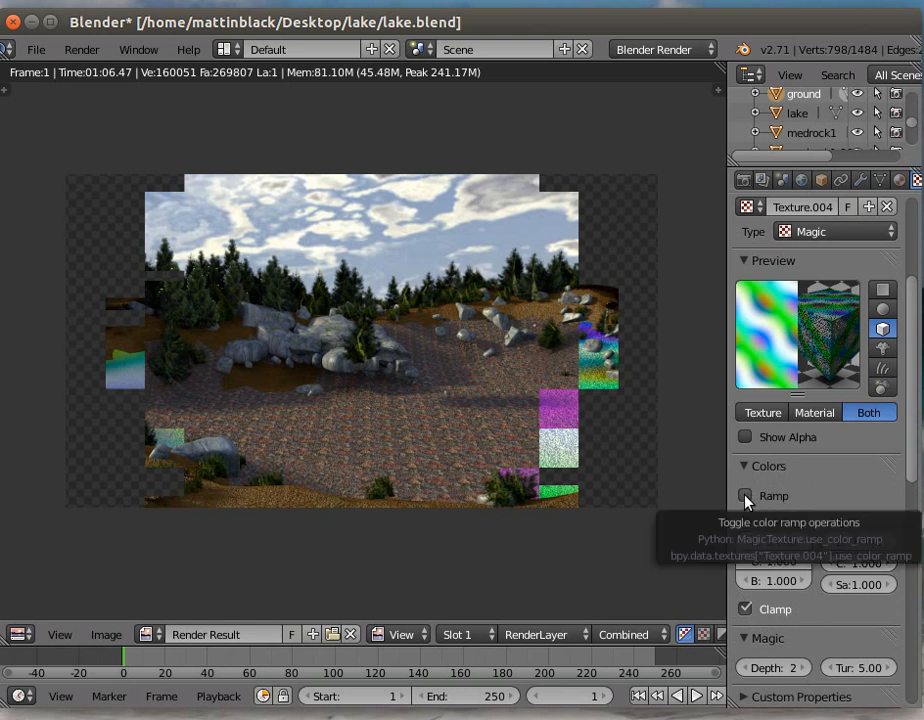
drag(907, 450, 909, 468)
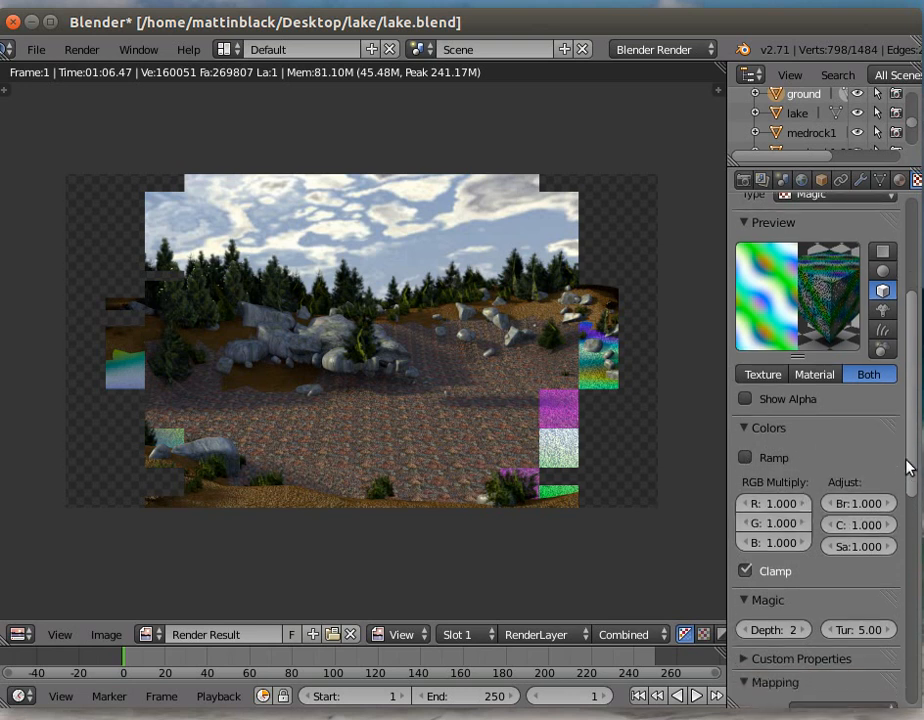
drag(773, 503, 812, 503)
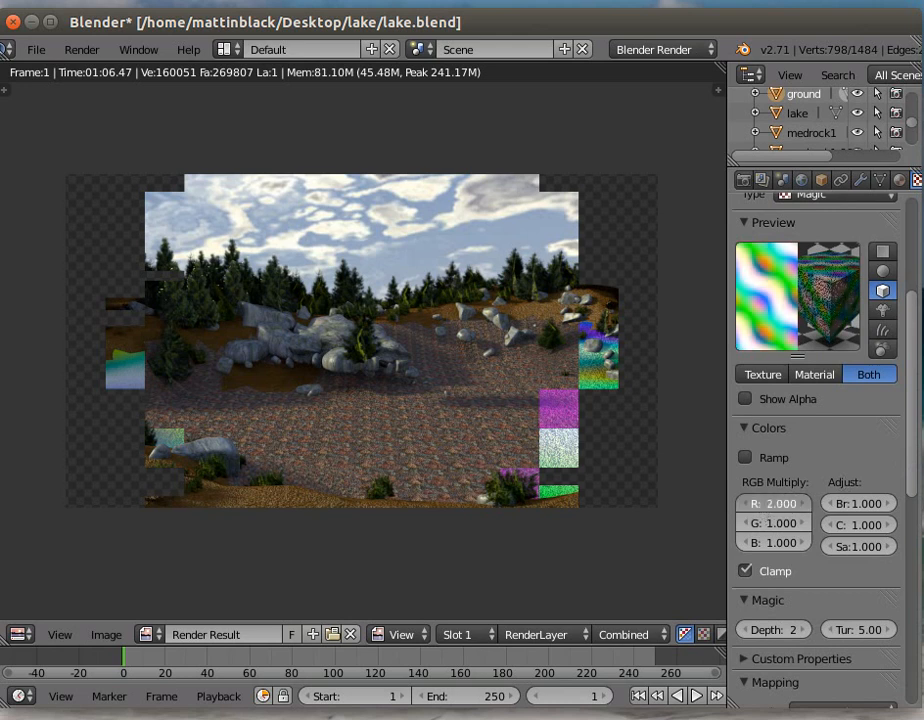
drag(767, 523, 742, 523)
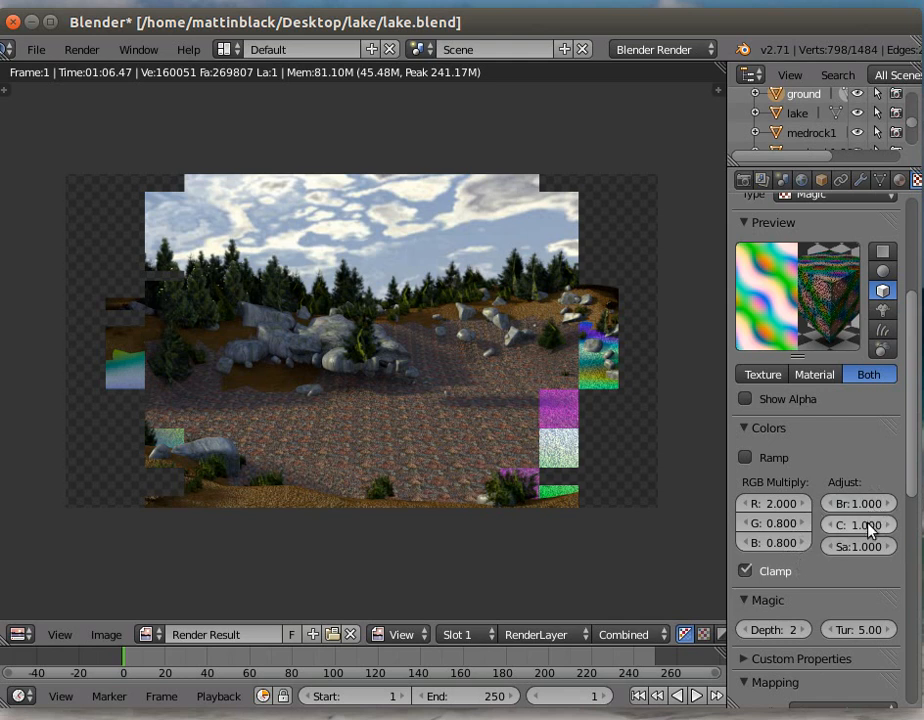
drag(862, 504, 888, 524)
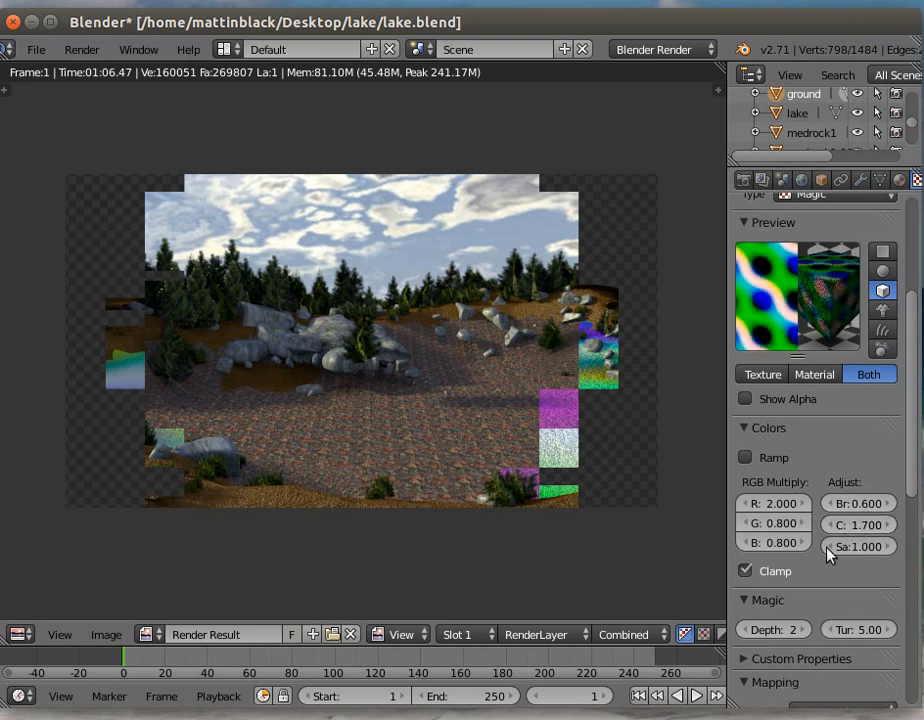
Step: Set the Magic texture's depth to 5 and its turbulence to 9.00
scroll(822, 578, down, 1)
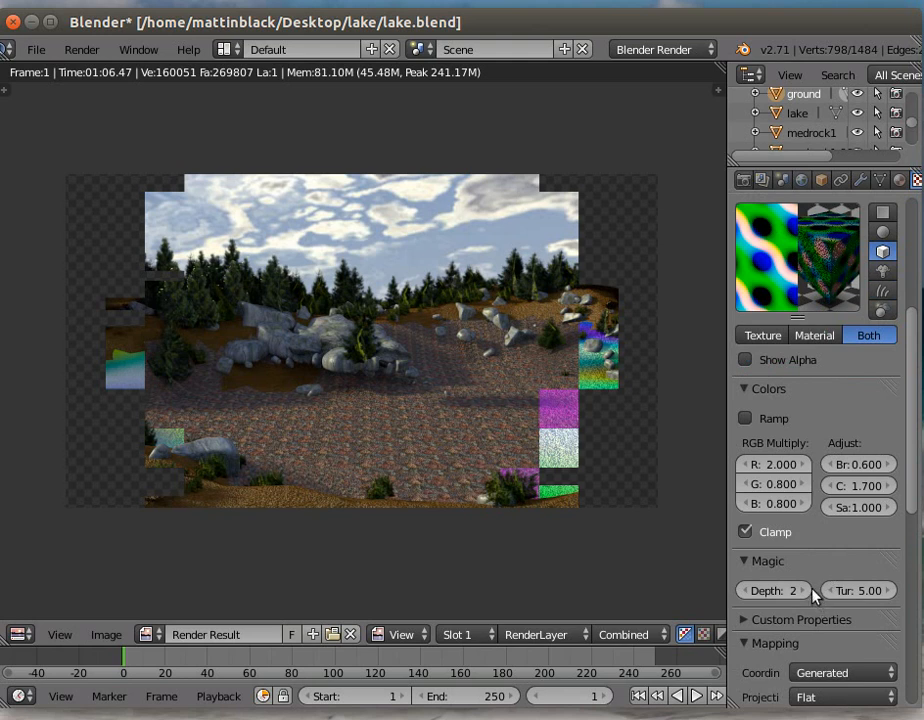
click(806, 591)
click(806, 591)
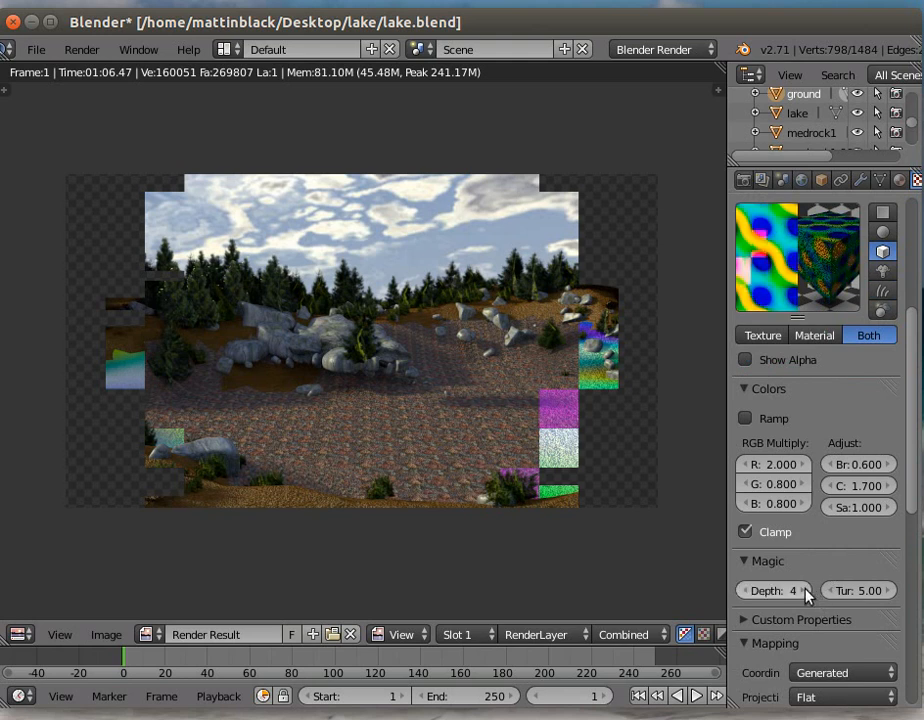
click(806, 591)
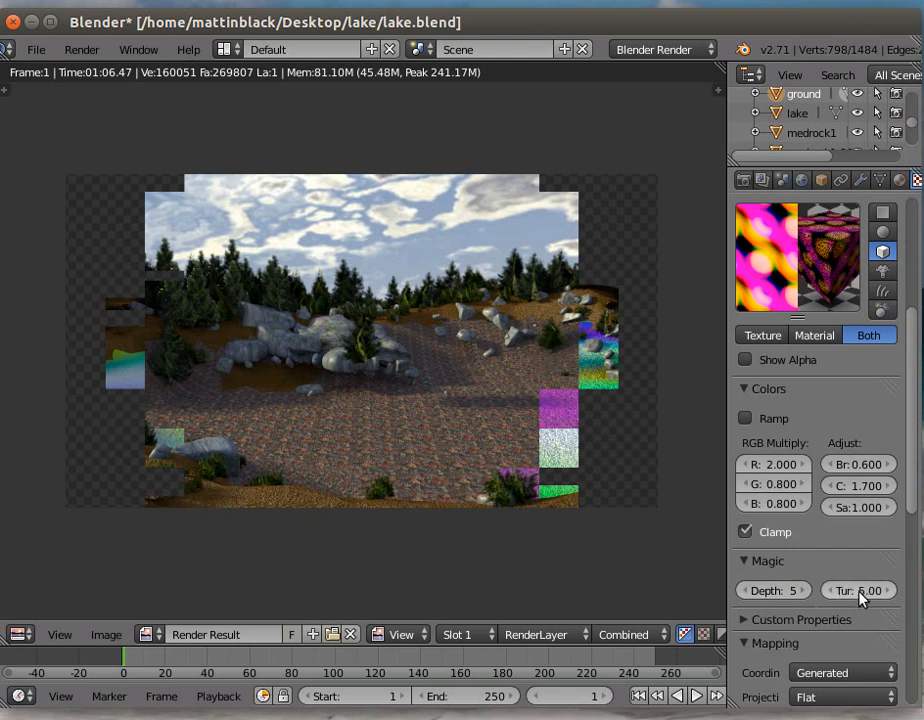
mouse_move(858, 590)
mouse_down()
mouse_move(880, 590)
mouse_move(872, 590)
mouse_up()
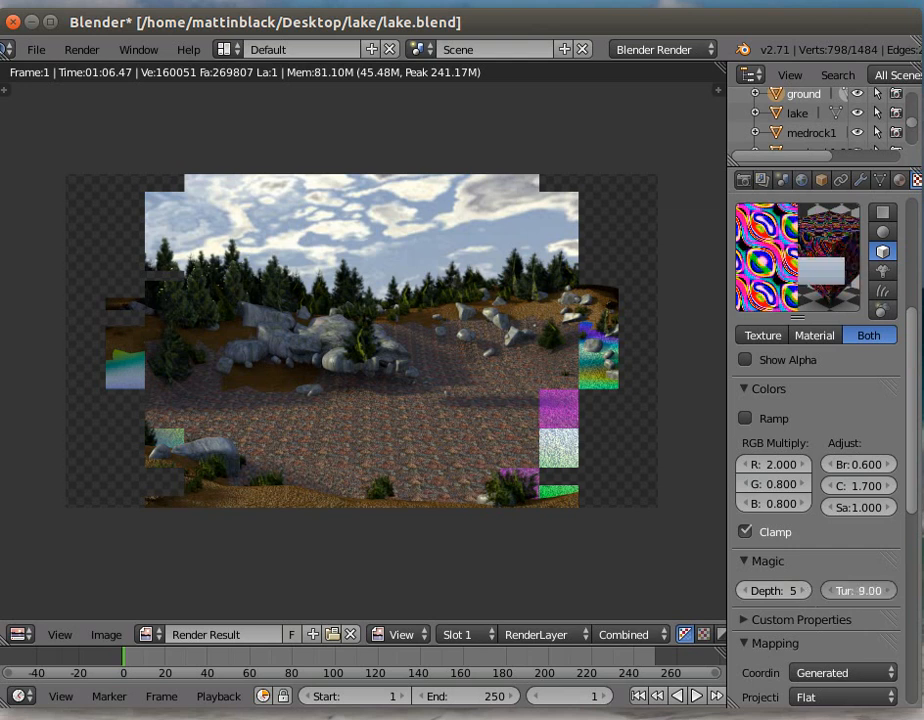
Step: Set the Magic texture's diffuse color influence to 0.490 and test-render the image
drag(908, 458, 912, 580)
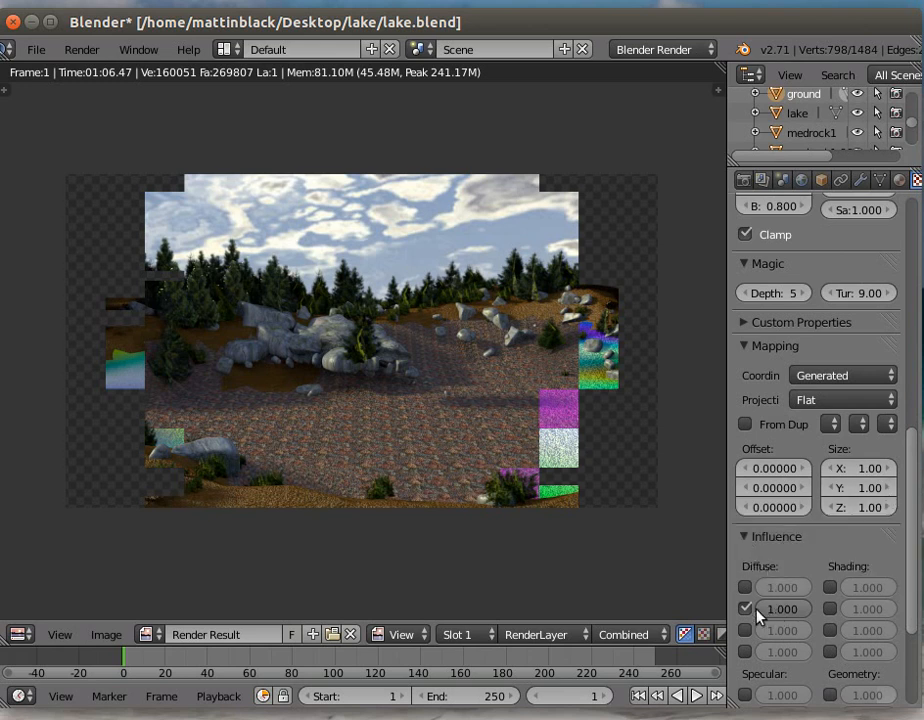
drag(805, 609, 782, 609)
drag(914, 557, 912, 620)
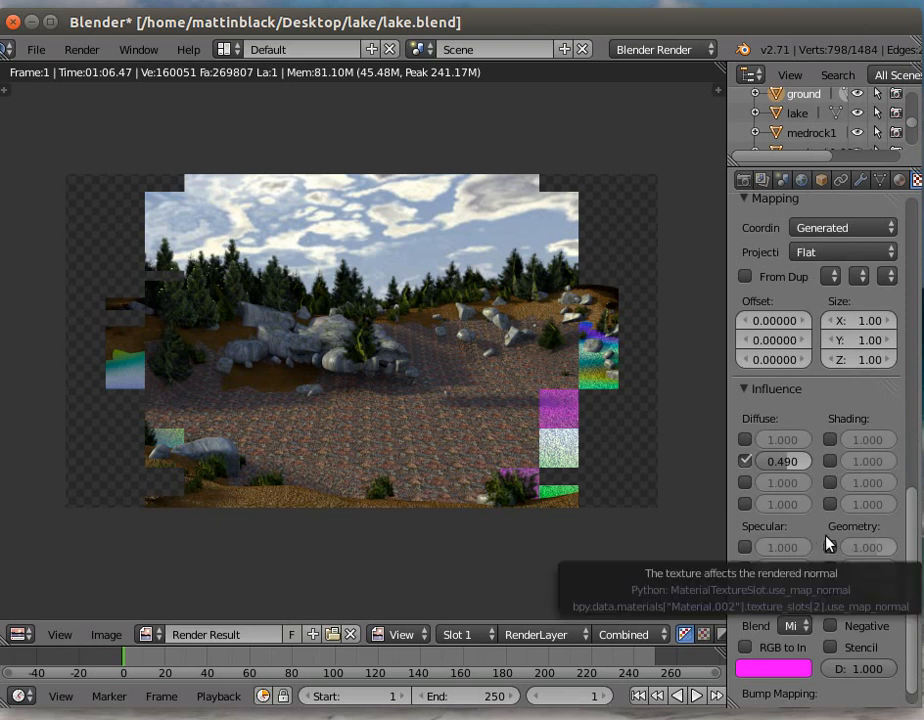
drag(909, 571, 912, 578)
drag(915, 629, 915, 268)
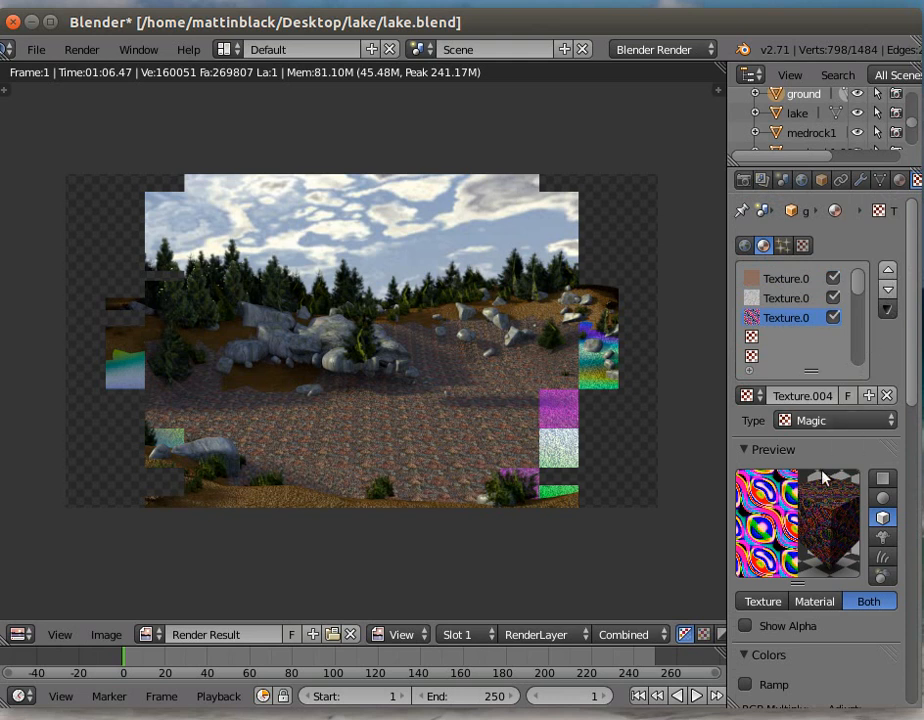
scroll(806, 630, down, 6)
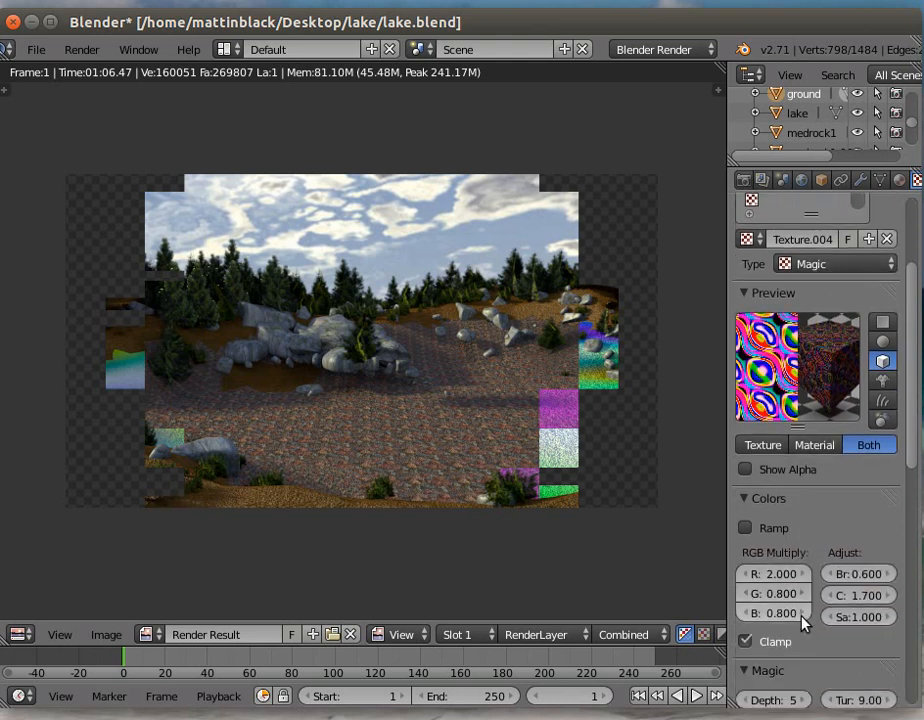
scroll(800, 610, down, 1)
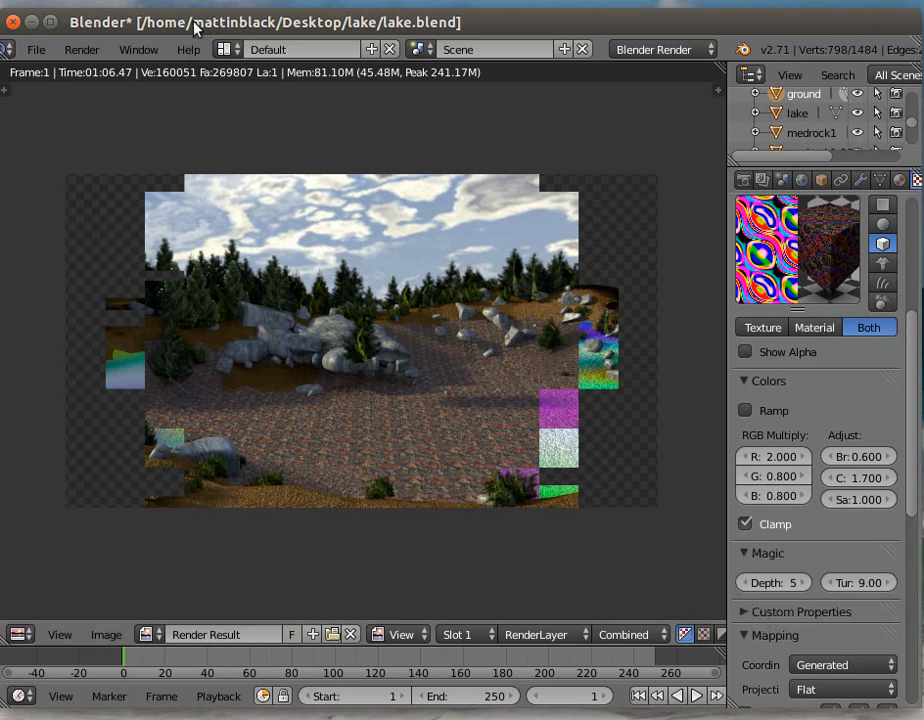
click(74, 49)
click(99, 74)
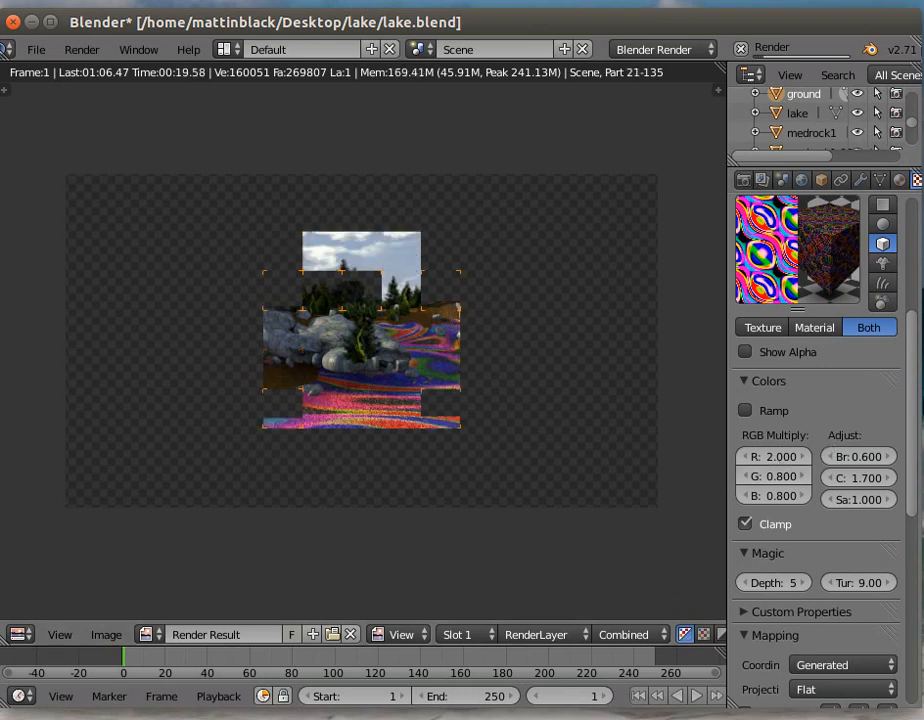
Step: Reduce the Magic texture's diffuse color influence to 0.041 while watching the render
drag(914, 423, 913, 610)
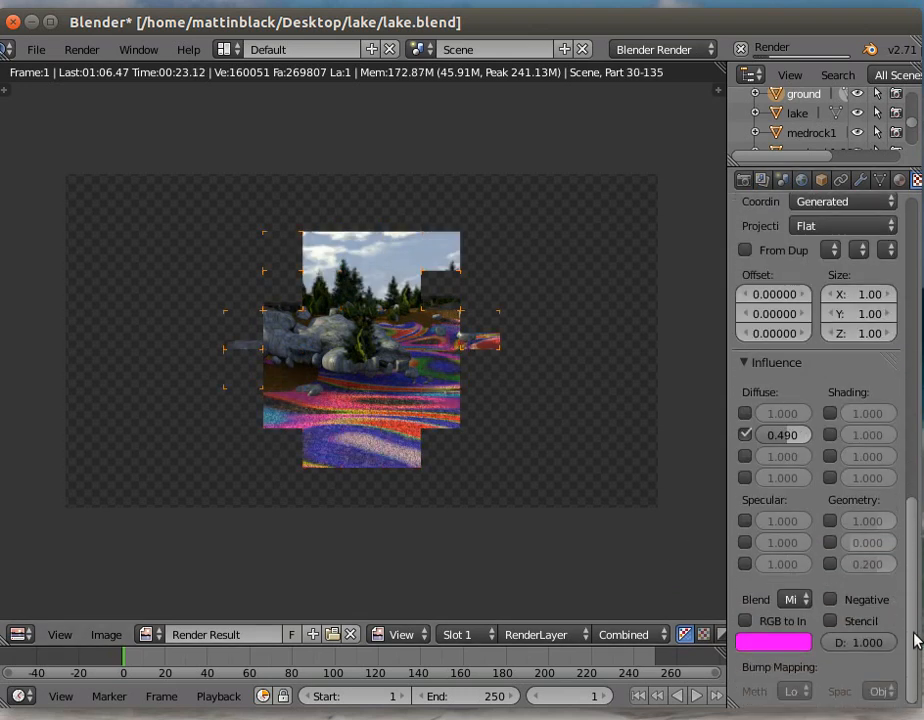
drag(782, 434, 771, 434)
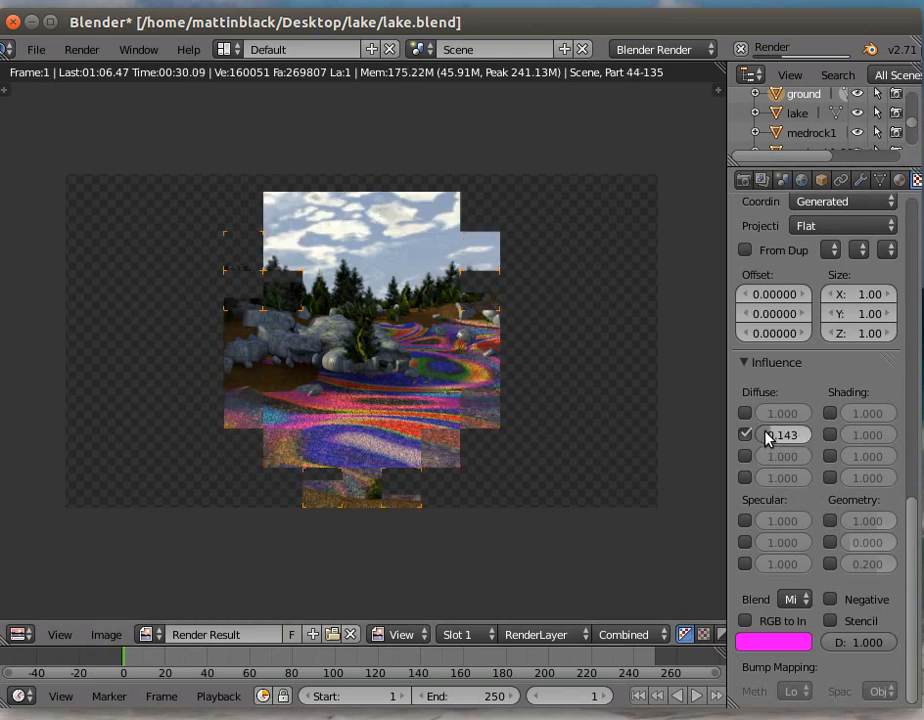
drag(782, 434, 747, 435)
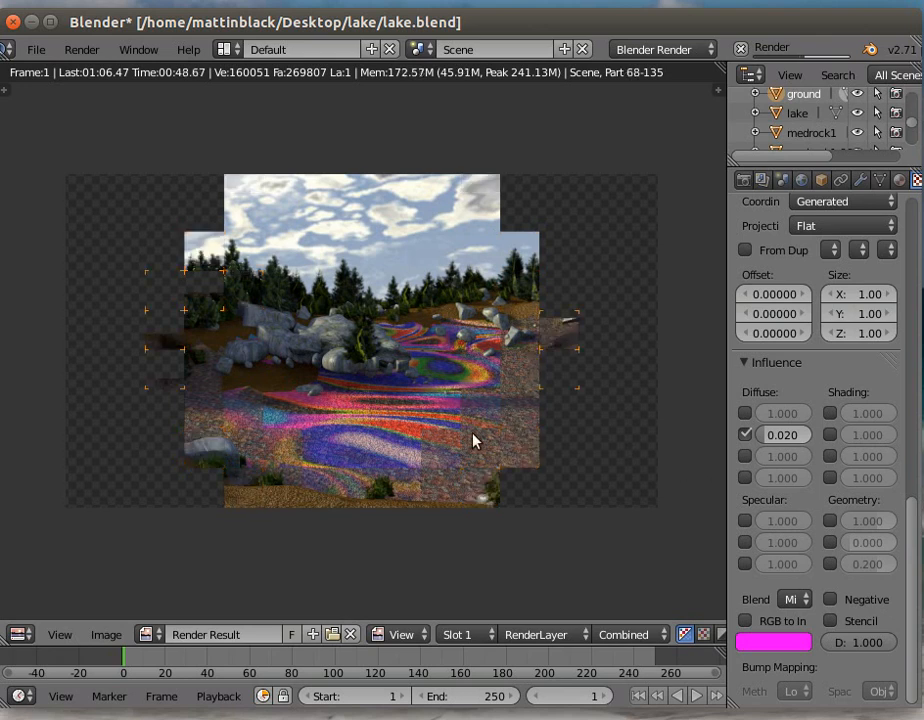
mouse_move(777, 435)
mouse_down()
mouse_move(740, 435)
mouse_move(790, 435)
mouse_move(767, 435)
mouse_up()
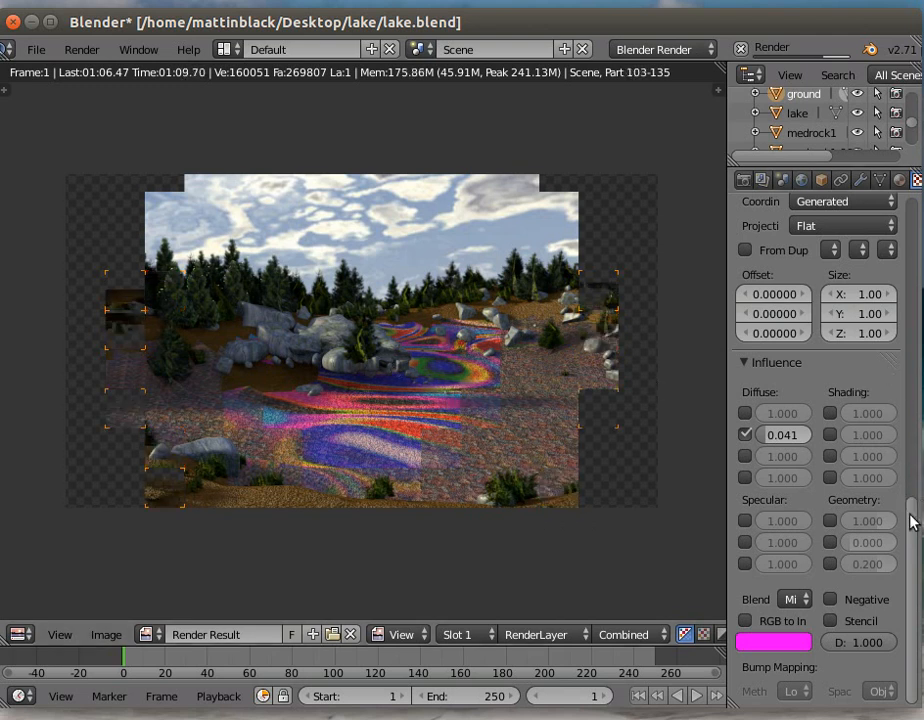
Step: Change Material.002's diffuse color to a lighter tan brown and set its diffuse intensity to 0.438
drag(909, 516, 918, 180)
click(900, 181)
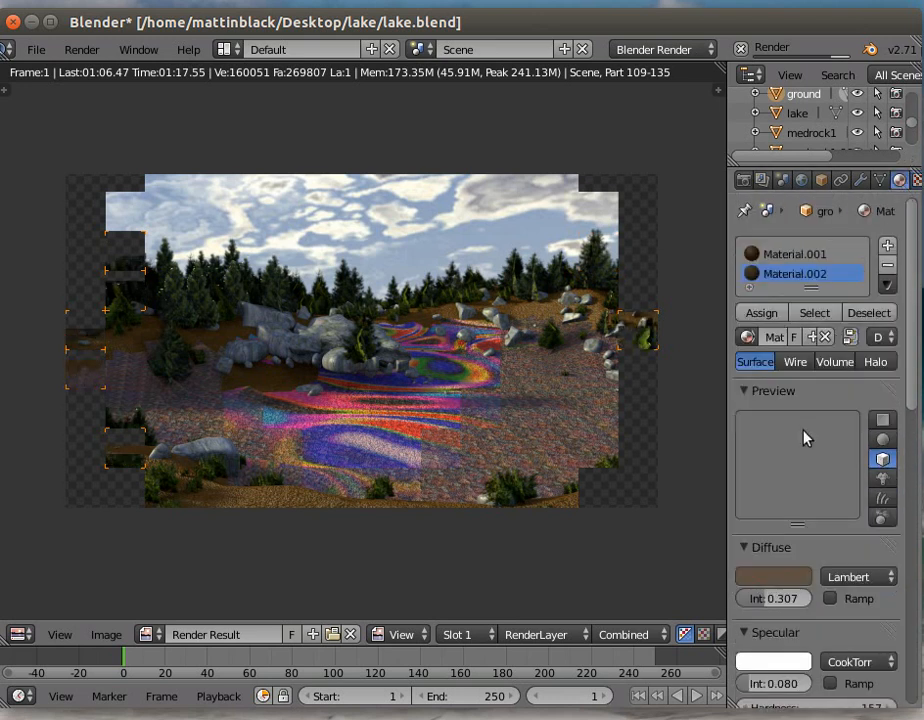
click(767, 587)
drag(795, 402, 796, 375)
click(695, 408)
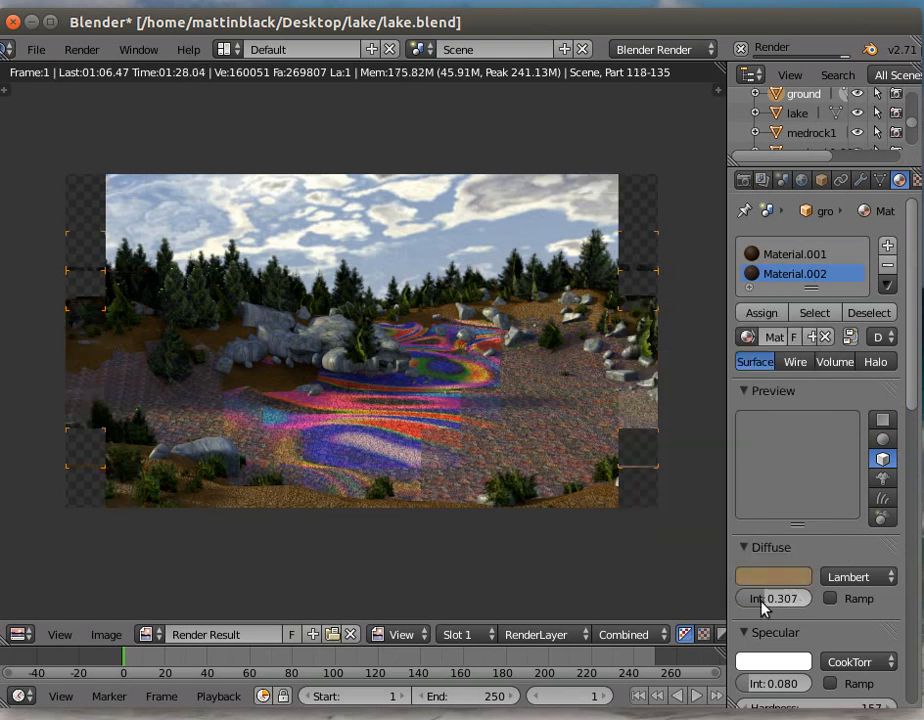
drag(762, 601, 810, 601)
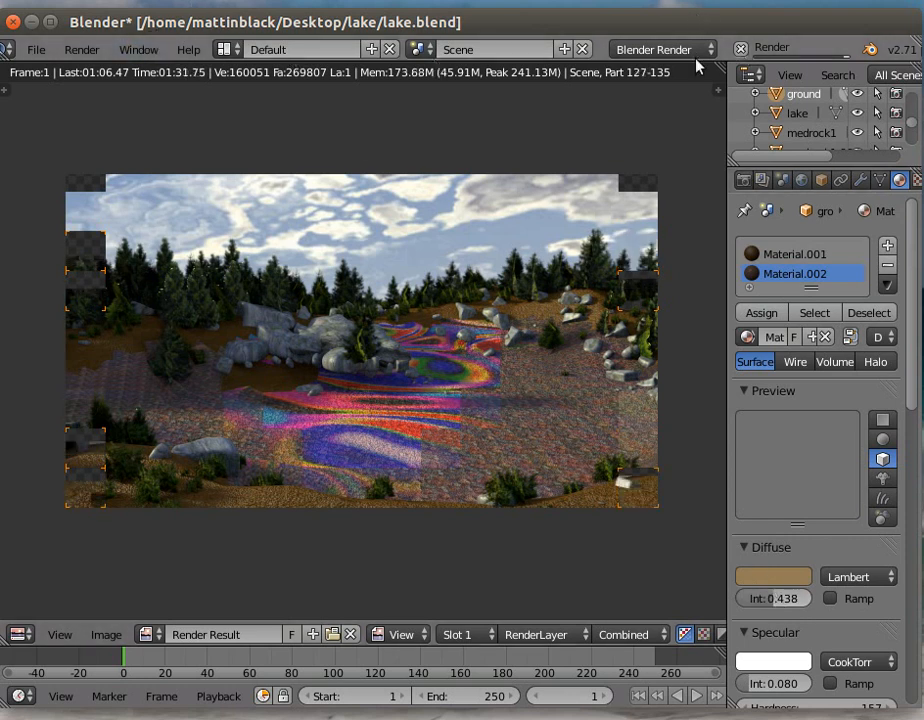
Step: Render the image to check the lighter lakebed, and return to the 3D view of the ground mesh
click(92, 48)
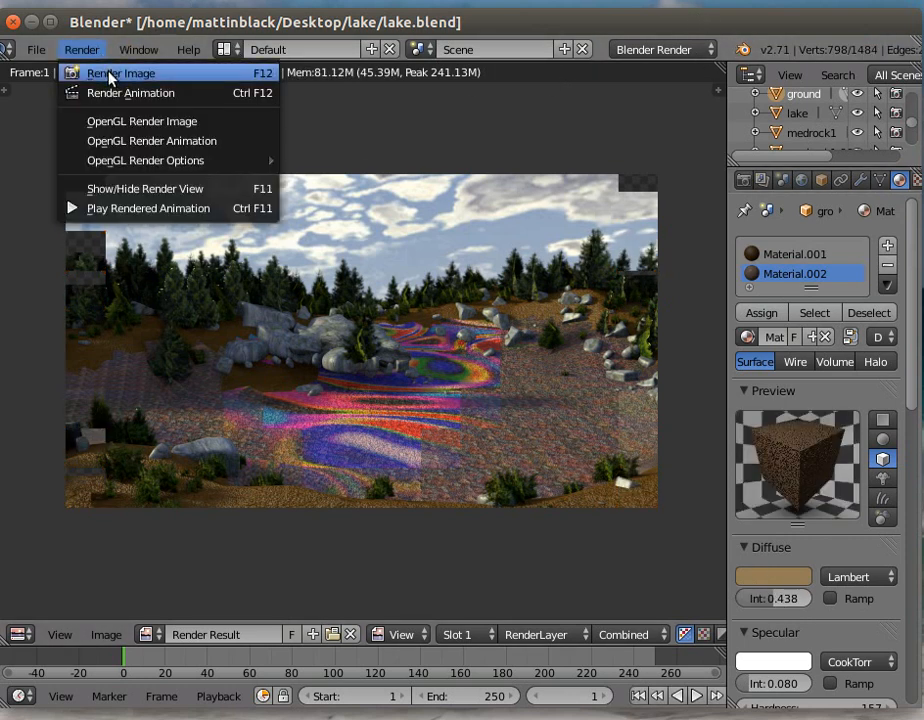
click(113, 75)
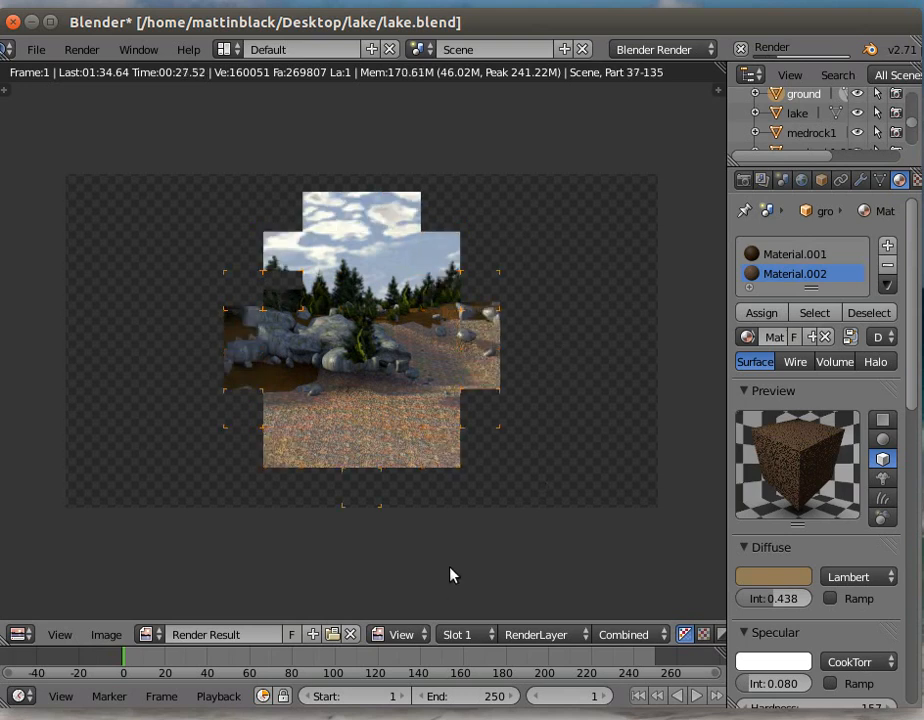
key(Escape)
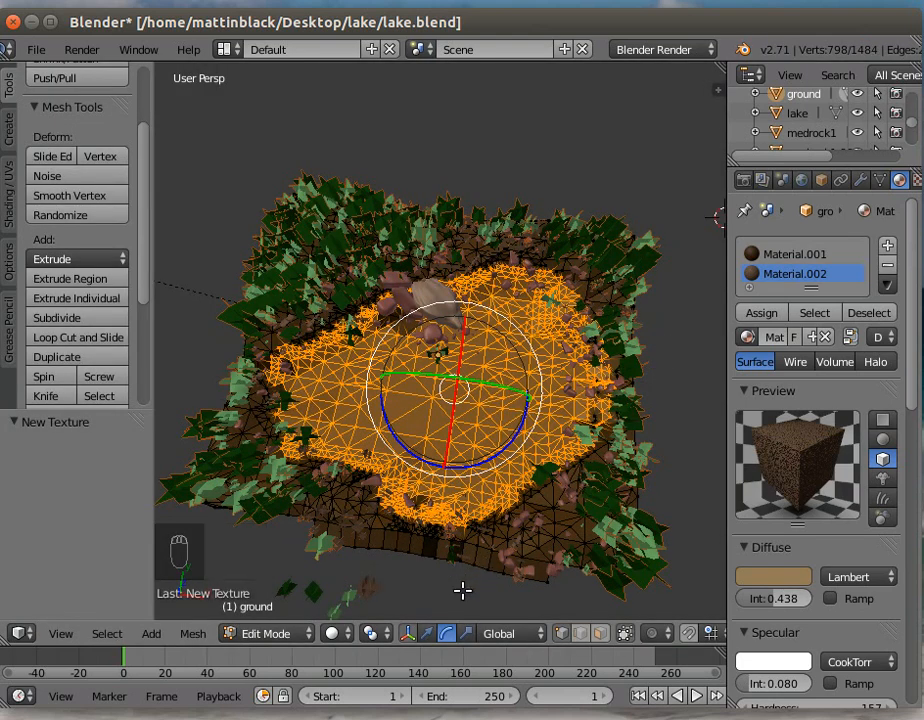
middle_drag(464, 589, 514, 561)
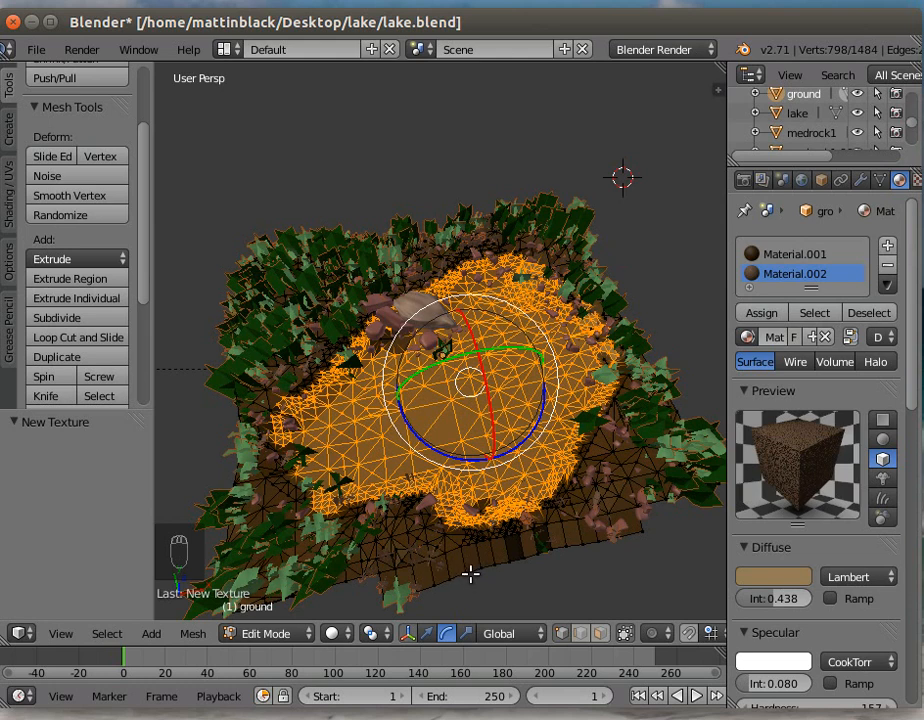
Step: Select the outer ground vertices surrounding the lakebed and assign them a new material in an added material slot
key(a)
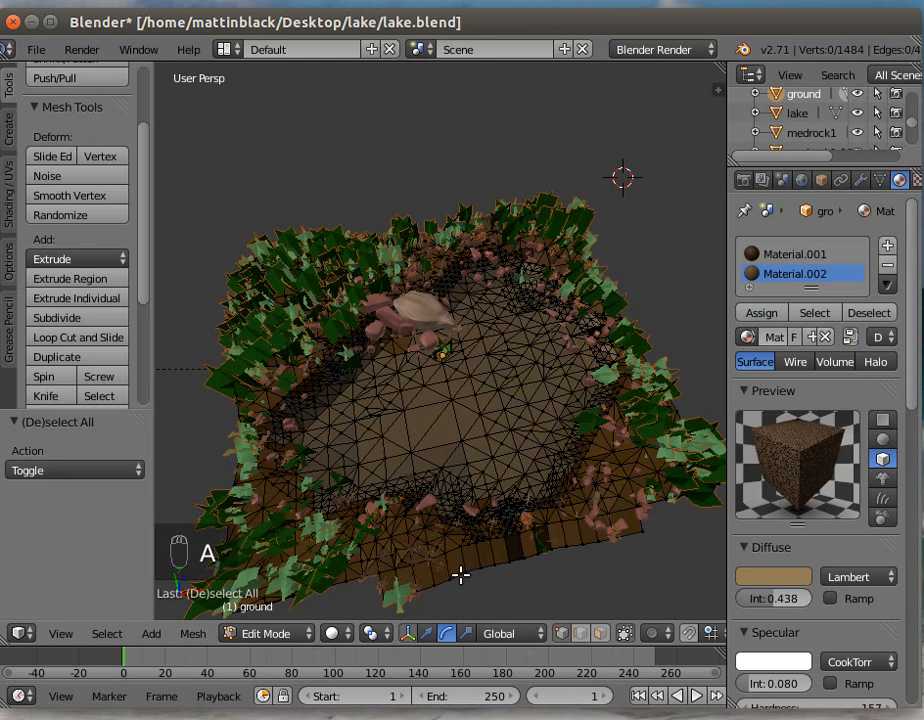
key(c)
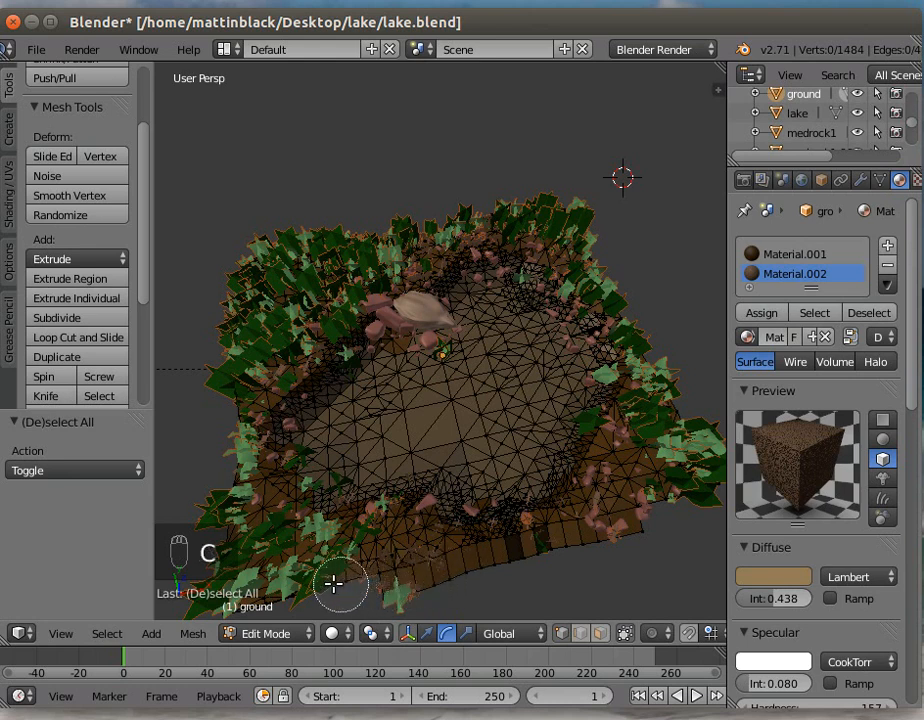
mouse_move(329, 583)
mouse_down()
mouse_move(351, 555)
mouse_move(396, 549)
mouse_move(415, 535)
mouse_move(412, 545)
mouse_move(437, 547)
mouse_move(392, 540)
mouse_move(196, 567)
mouse_move(222, 508)
mouse_move(243, 487)
mouse_move(264, 496)
mouse_move(250, 382)
mouse_move(311, 306)
mouse_move(340, 240)
mouse_move(256, 261)
mouse_move(453, 234)
mouse_move(491, 208)
mouse_move(567, 217)
mouse_move(640, 290)
mouse_move(651, 416)
mouse_move(604, 497)
mouse_move(635, 530)
mouse_move(646, 527)
mouse_move(701, 468)
mouse_move(704, 423)
mouse_move(656, 363)
mouse_move(607, 259)
mouse_move(500, 212)
mouse_move(423, 221)
mouse_move(350, 566)
mouse_move(344, 553)
mouse_move(266, 524)
mouse_move(240, 533)
mouse_move(237, 588)
mouse_move(248, 604)
mouse_move(298, 577)
mouse_move(380, 596)
mouse_move(464, 586)
mouse_move(461, 621)
mouse_up()
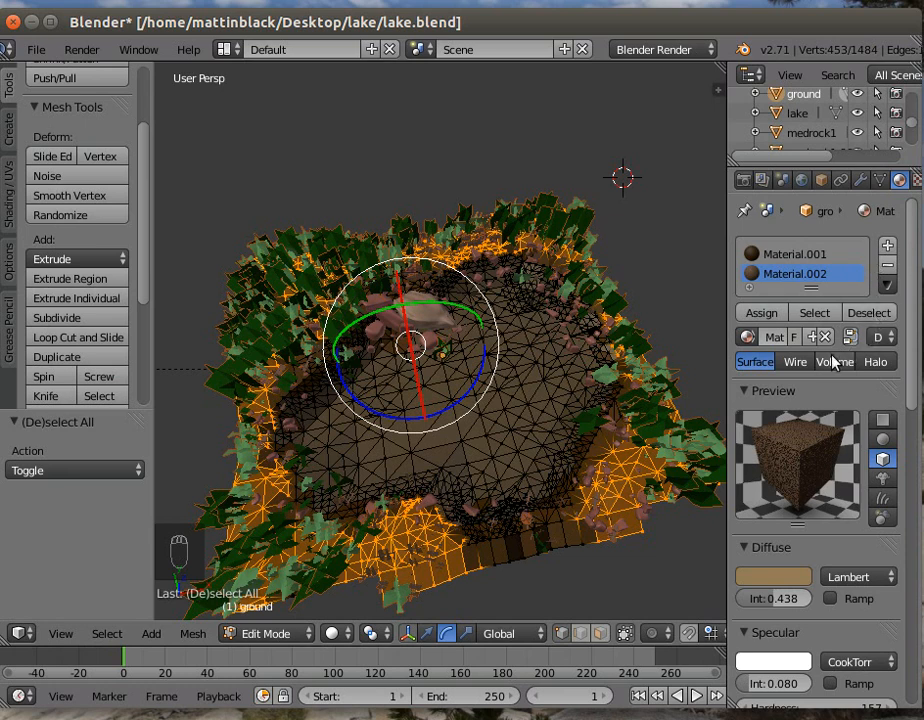
click(887, 245)
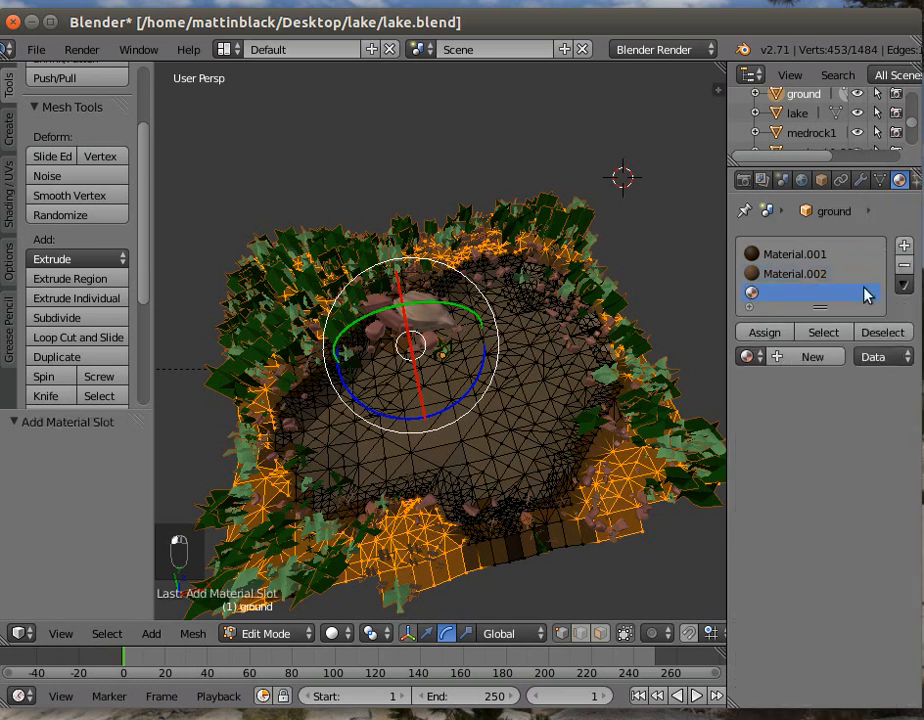
click(795, 358)
click(766, 338)
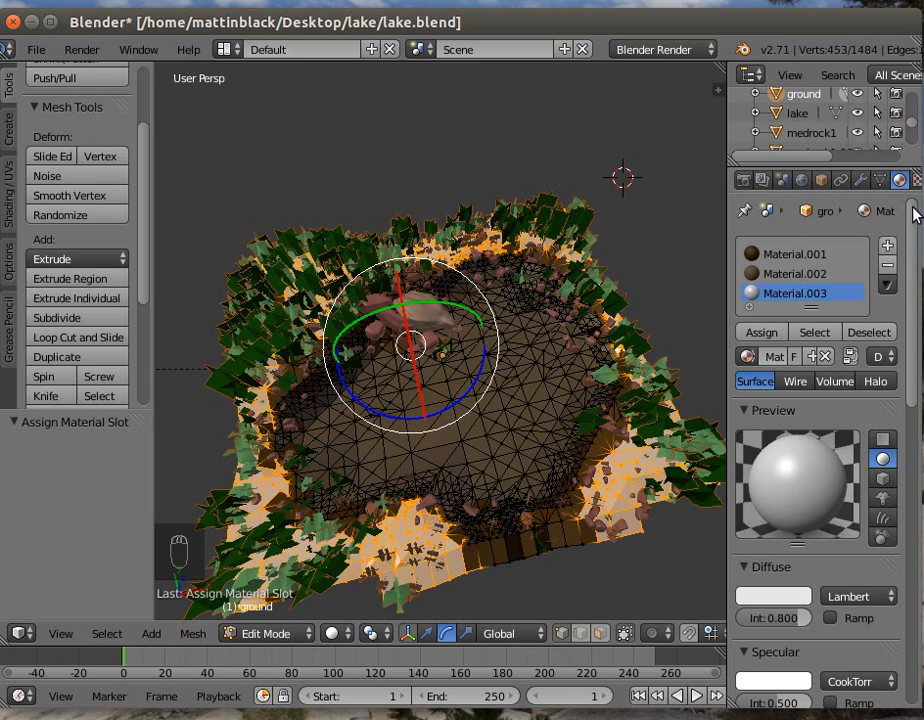
Step: Add an Image or Movie texture to the new ground material and load leafyground.png from the lake folder
drag(913, 213, 912, 199)
click(910, 184)
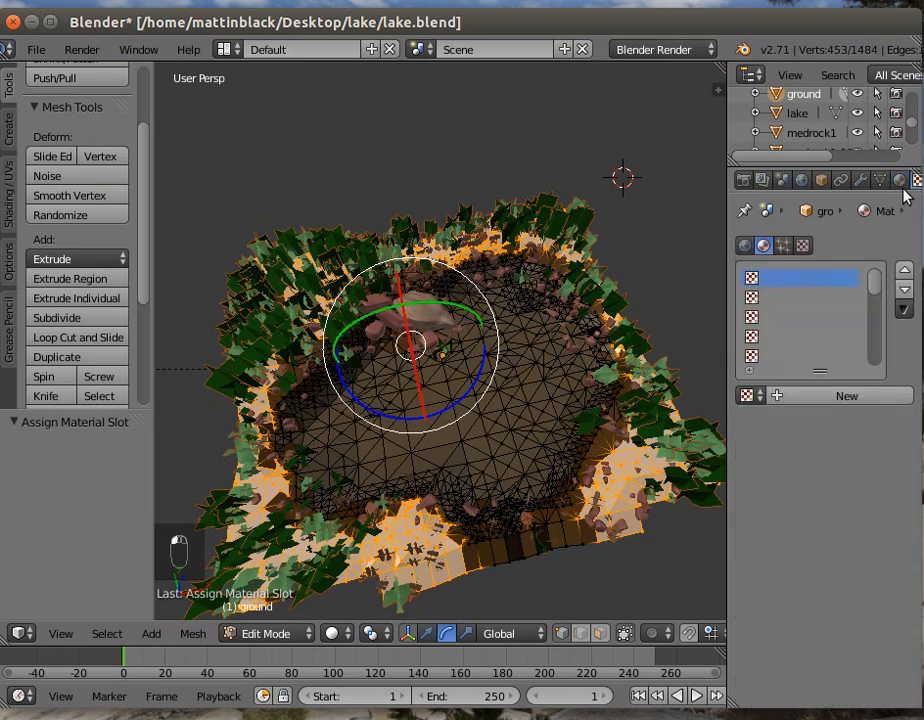
click(790, 397)
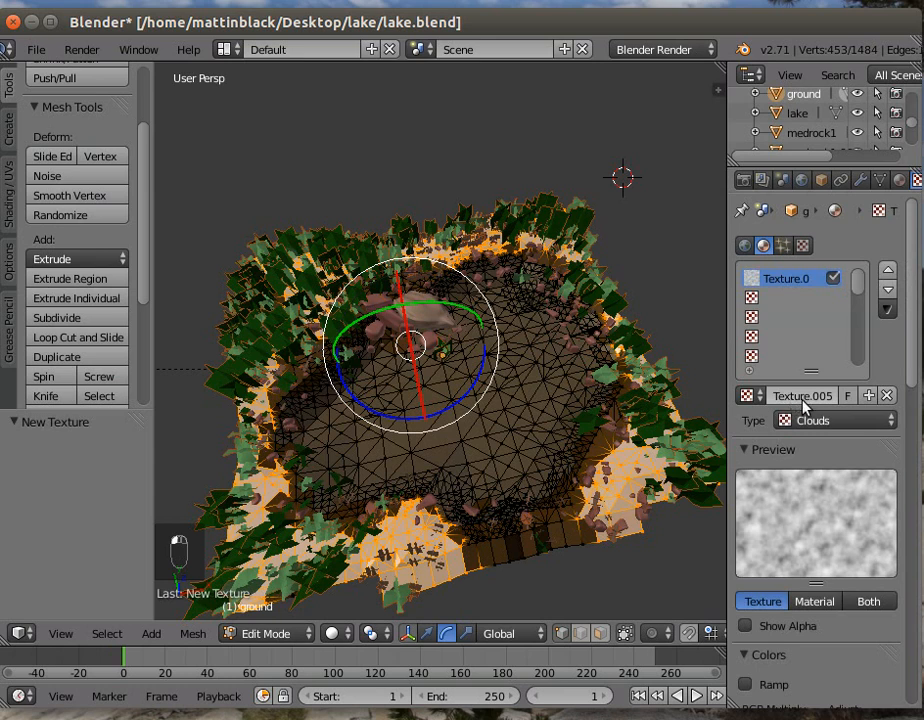
click(812, 421)
click(821, 291)
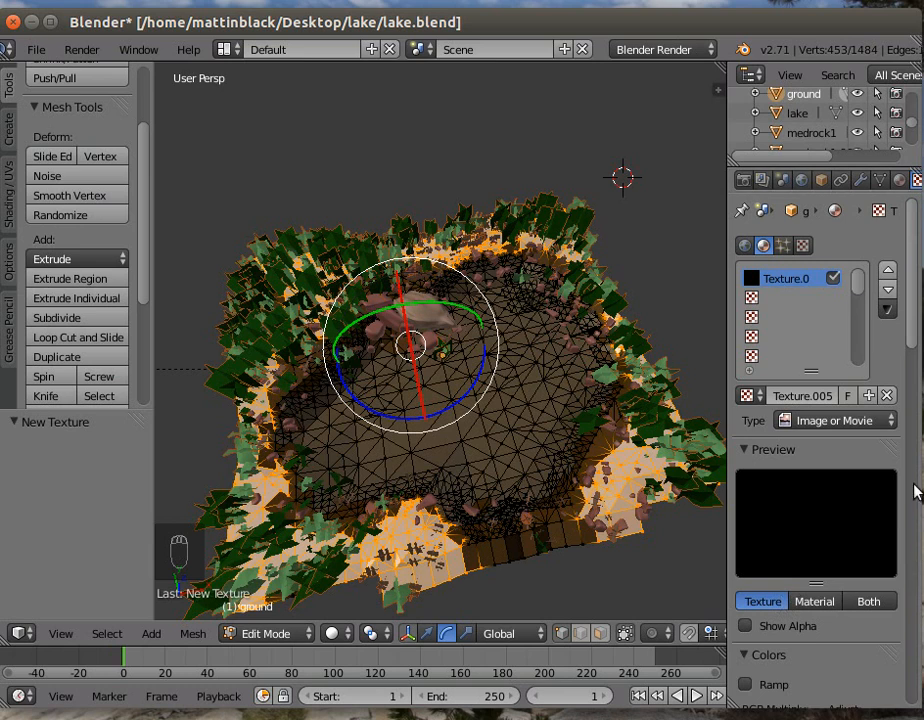
scroll(915, 490, down, 6)
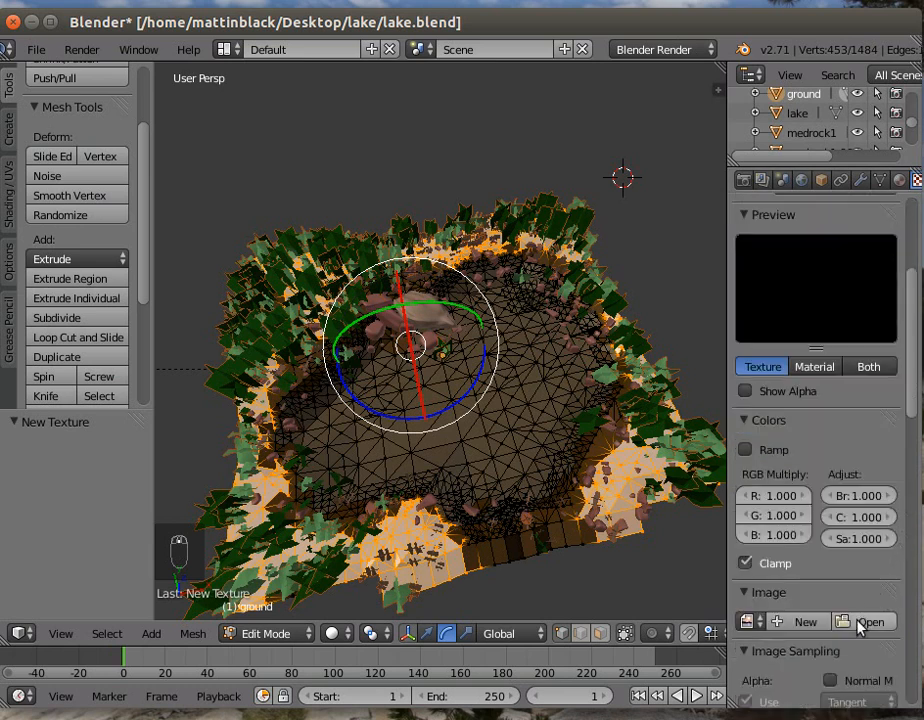
click(862, 622)
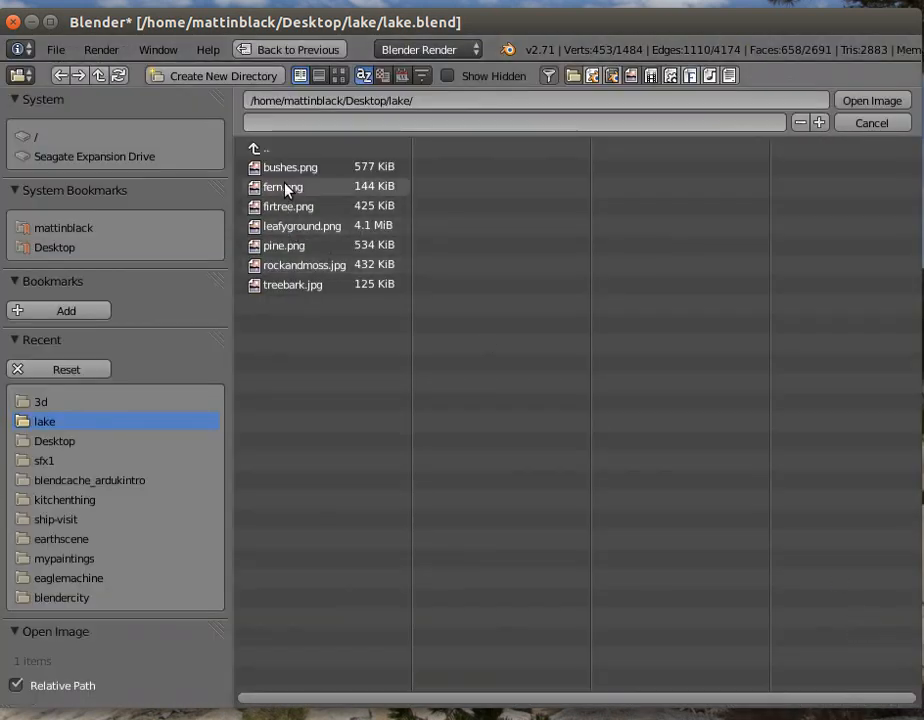
double_click(290, 226)
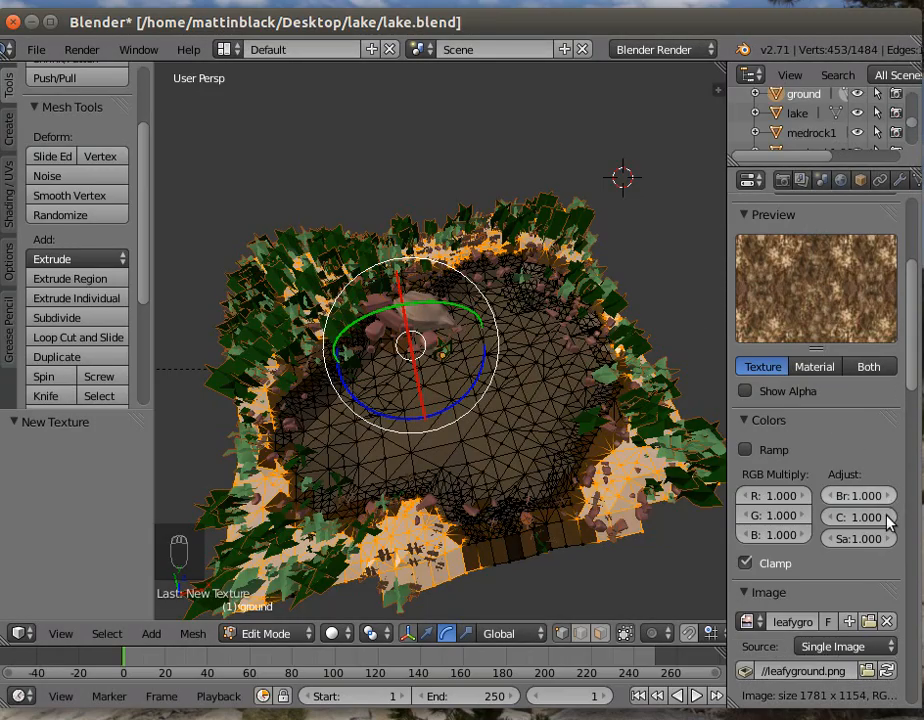
Step: Set the leafy ground texture's image mapping to repeat 10 times in both X and Y
scroll(800, 583, down, 8)
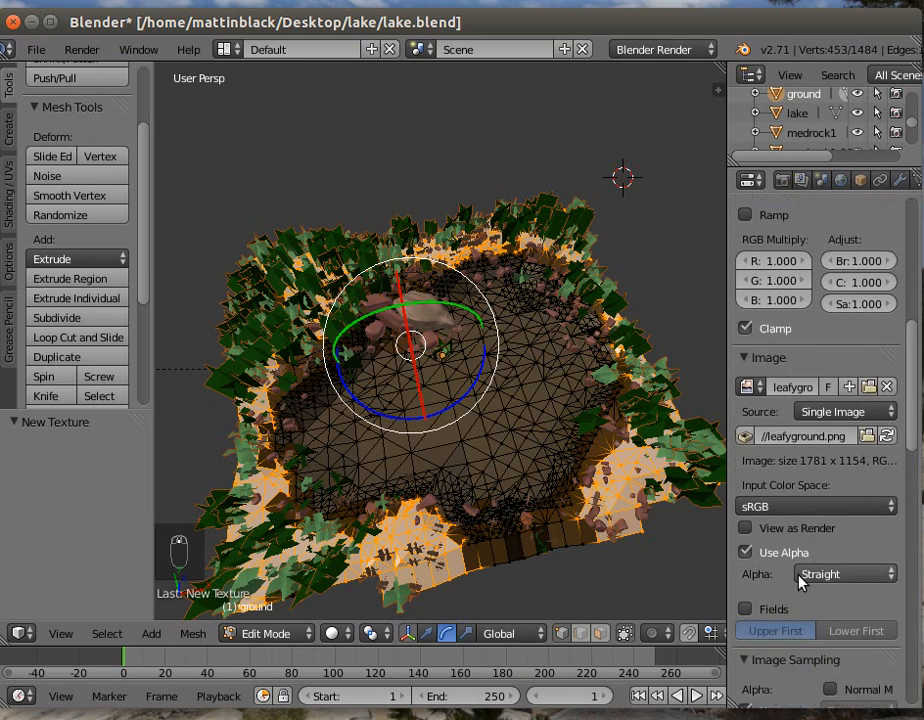
scroll(800, 583, down, 2)
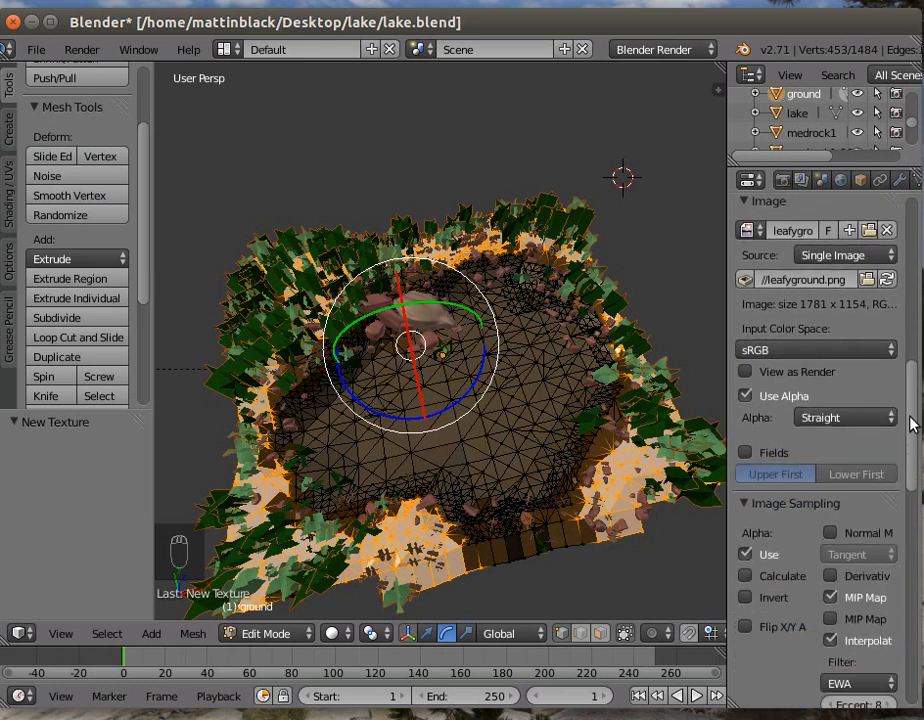
drag(911, 425, 843, 513)
click(802, 478)
click(802, 478)
click(802, 478)
click(802, 478)
click(802, 478)
click(802, 478)
click(802, 478)
click(802, 478)
click(802, 478)
click(803, 497)
click(803, 497)
click(803, 497)
click(803, 497)
click(803, 497)
click(803, 497)
click(803, 497)
click(803, 497)
click(803, 497)
click(803, 497)
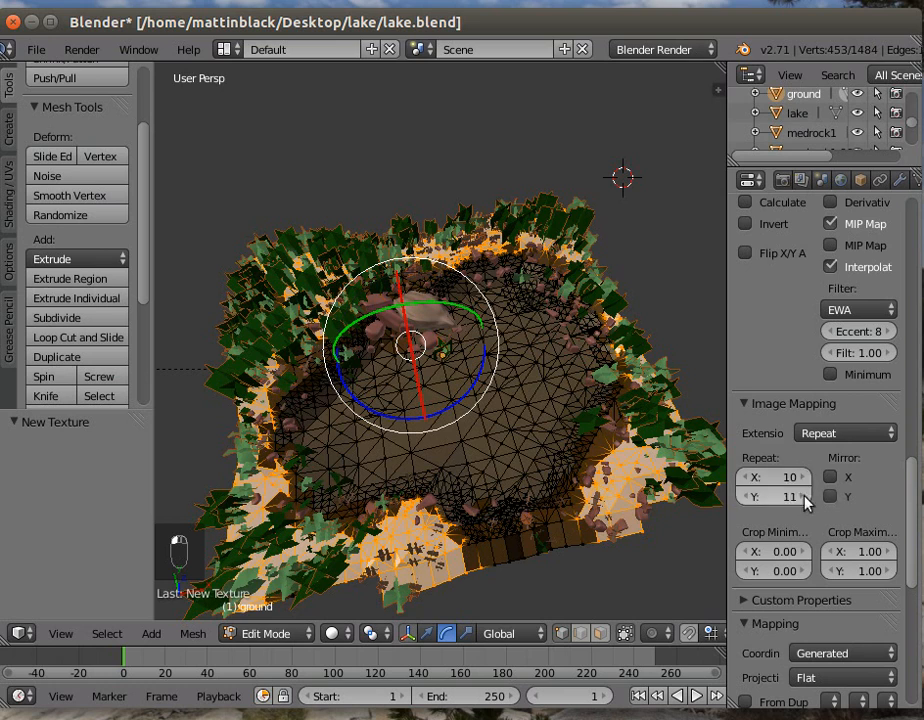
click(750, 497)
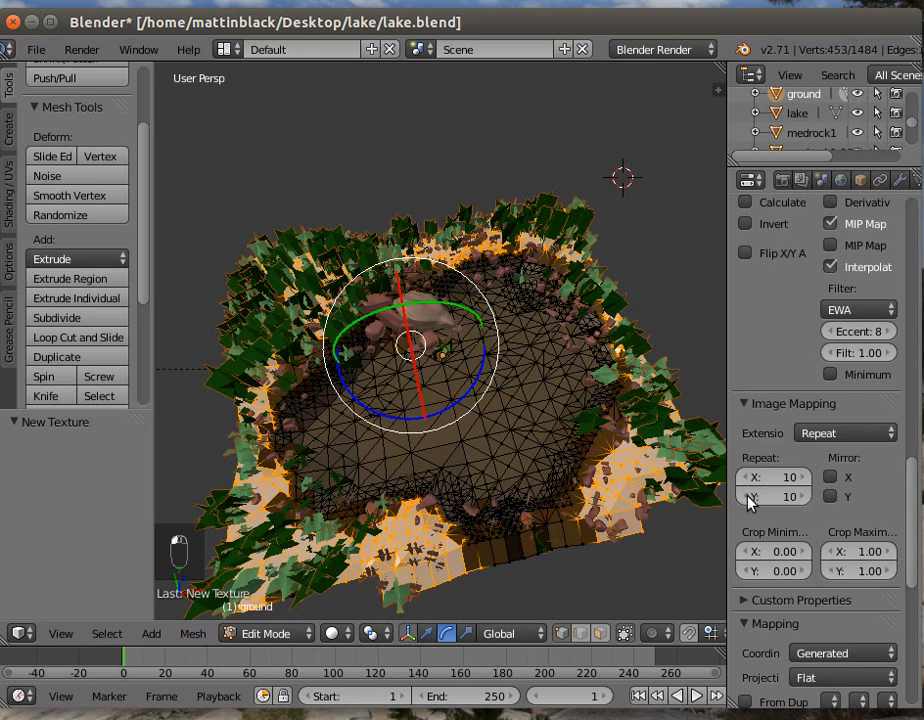
Step: Enable the leafy ground texture's normal influence and set it to 0.592
drag(916, 481, 912, 249)
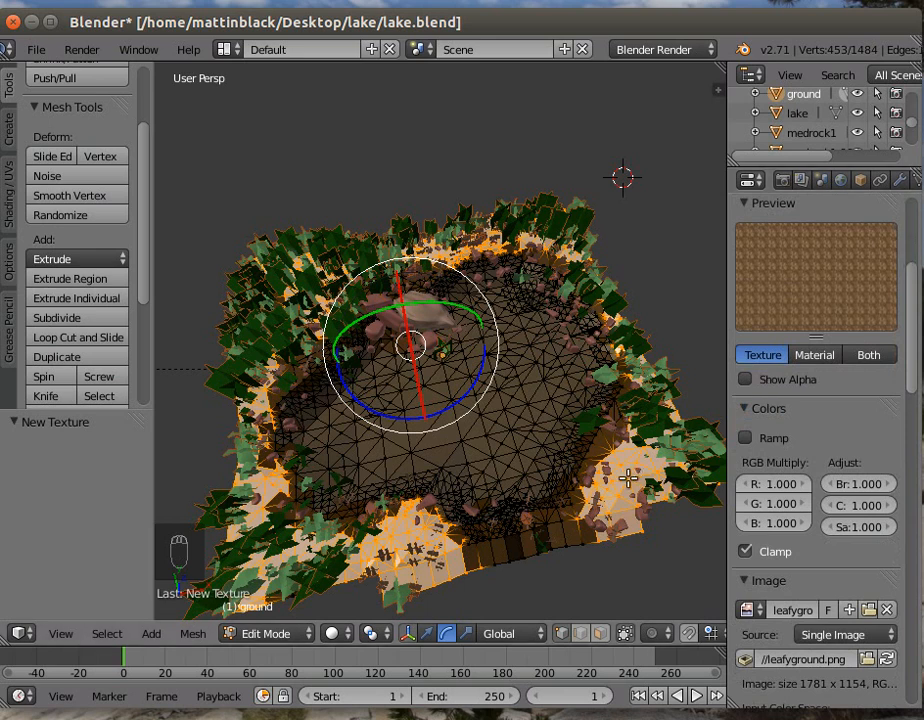
drag(912, 350, 873, 712)
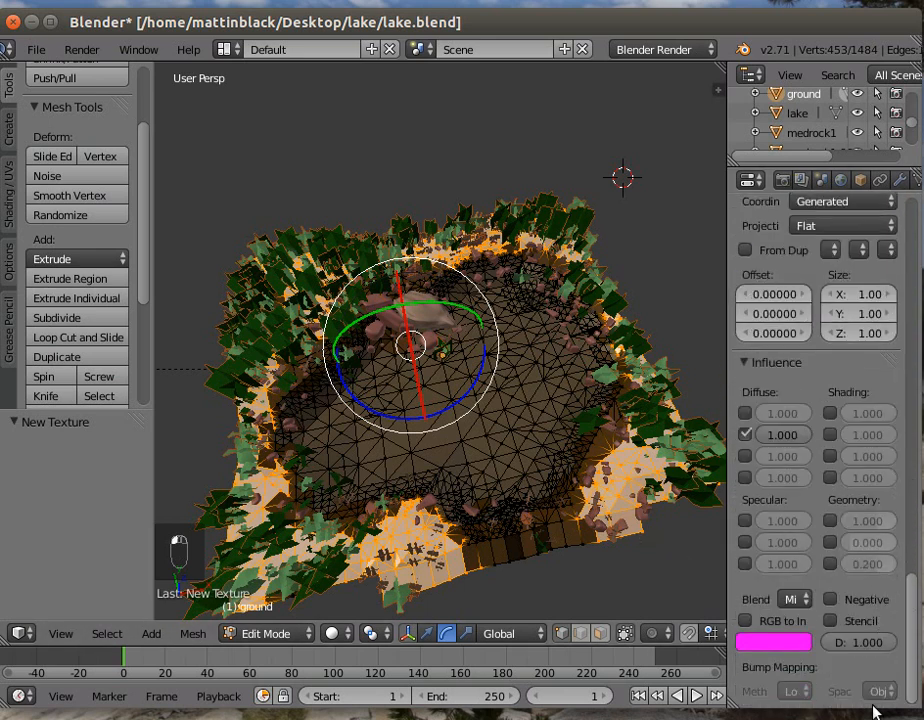
click(830, 520)
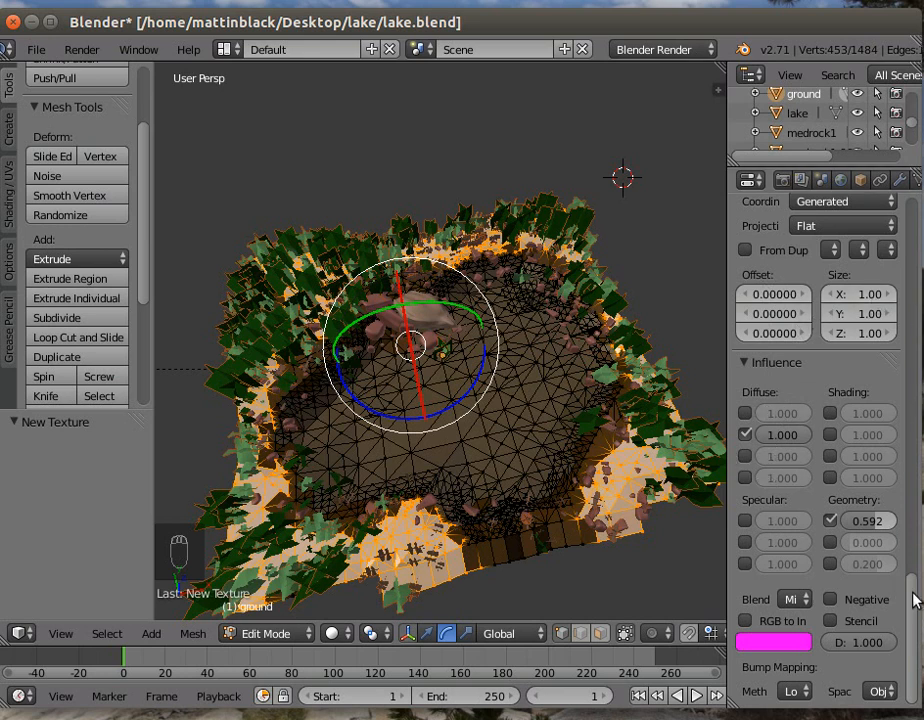
Step: Change Material.003's diffuse color to a light orange and show its preview on a flat plane
drag(914, 598, 913, 225)
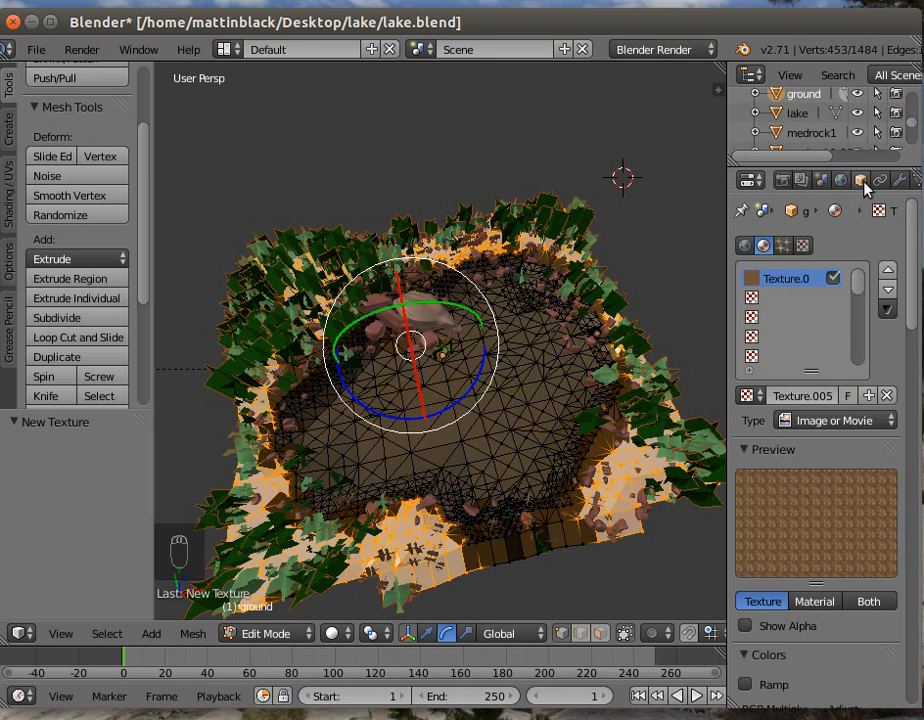
scroll(886, 188, down, 2)
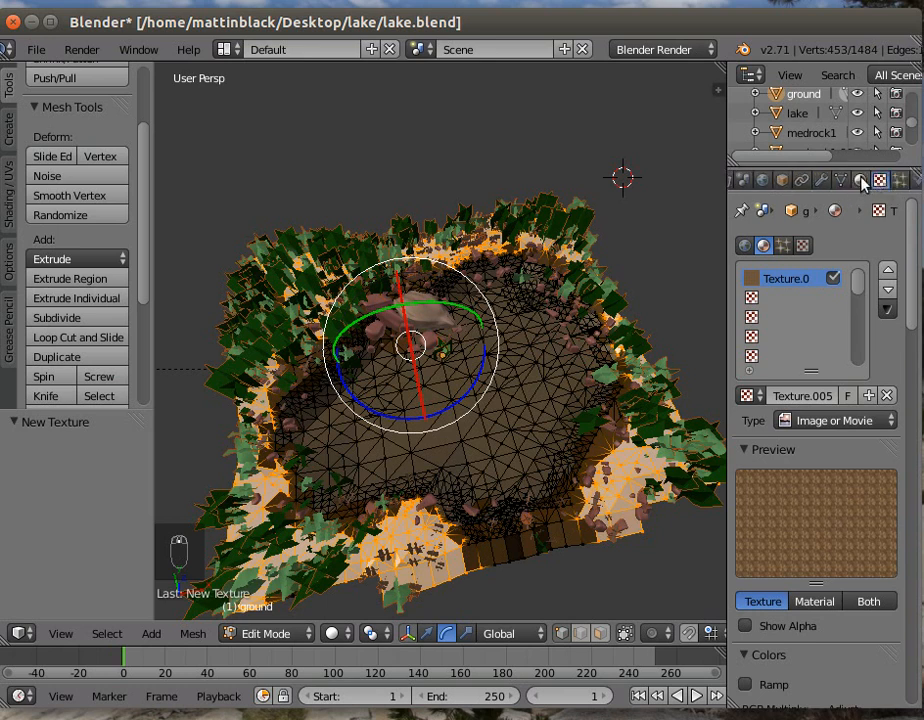
click(860, 179)
click(773, 596)
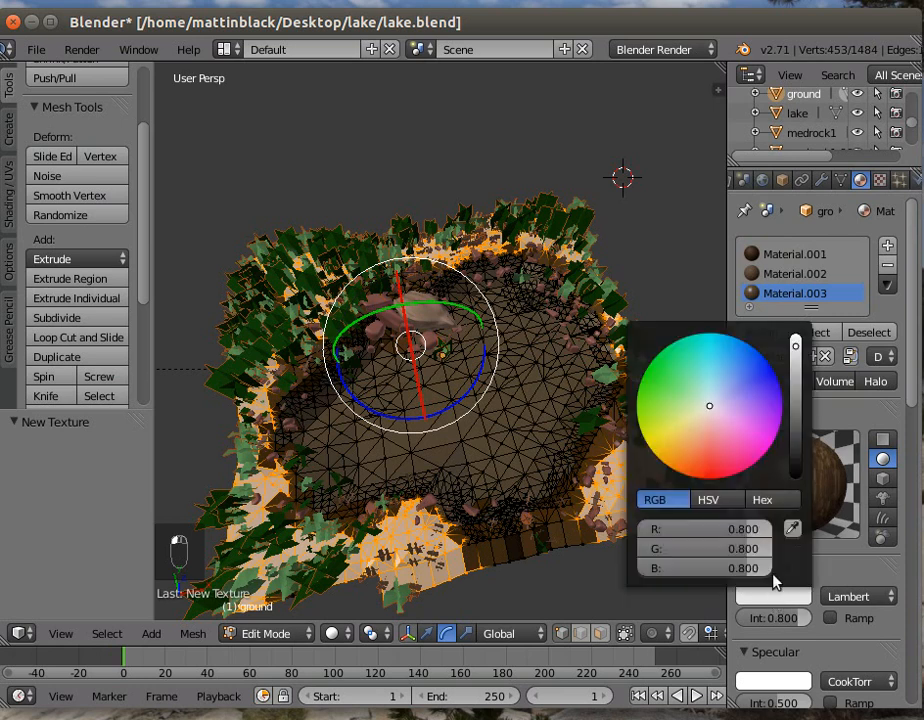
click(696, 437)
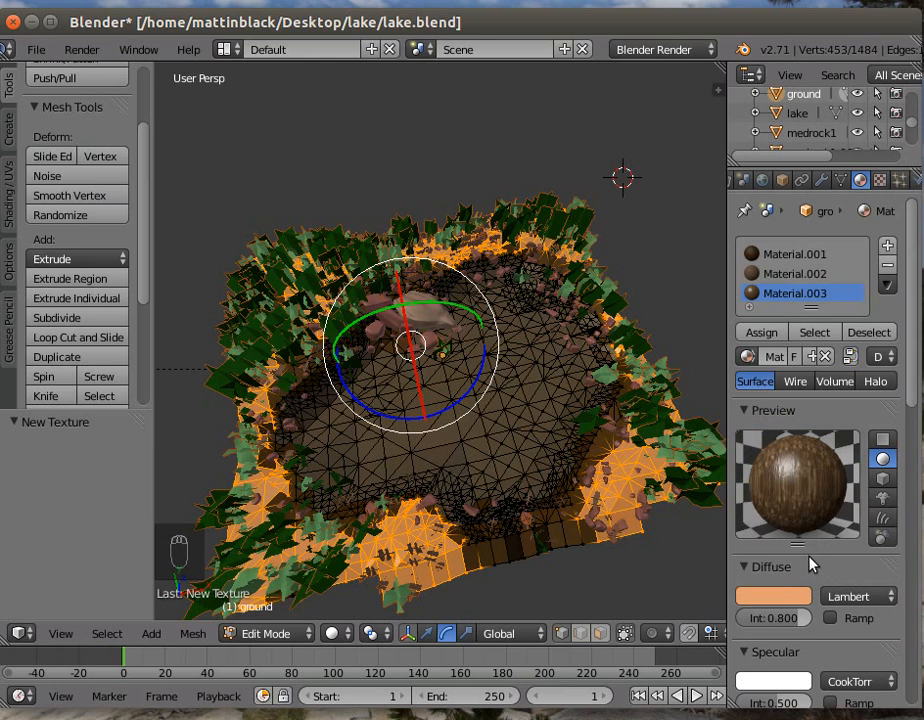
click(882, 440)
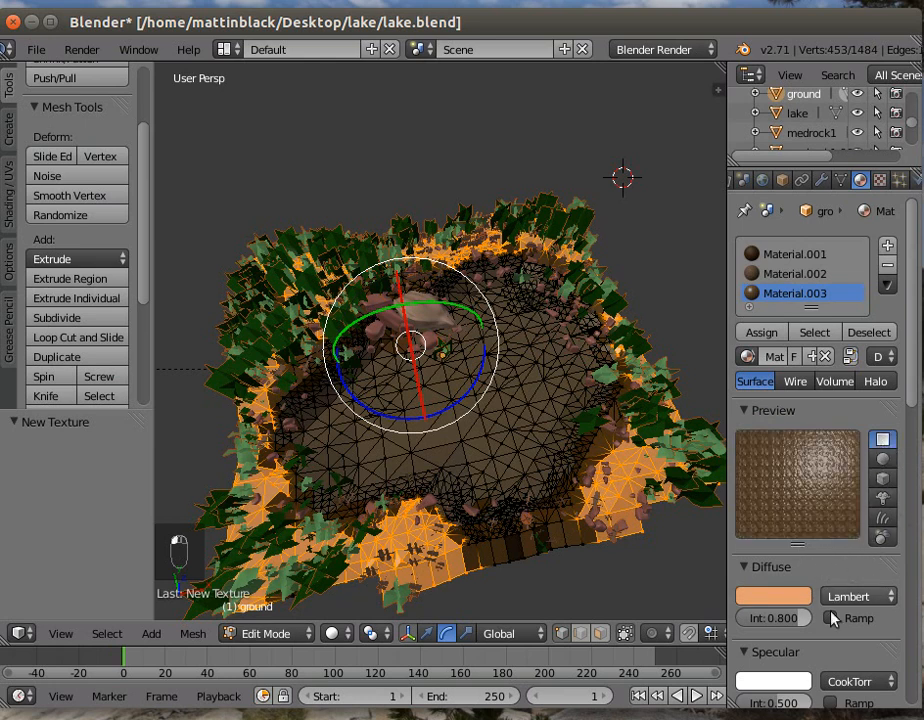
Step: Set Material.003's specular intensity to 0.109, its hardness to 13 and its specular color to a light peach
scroll(835, 588, down, 2)
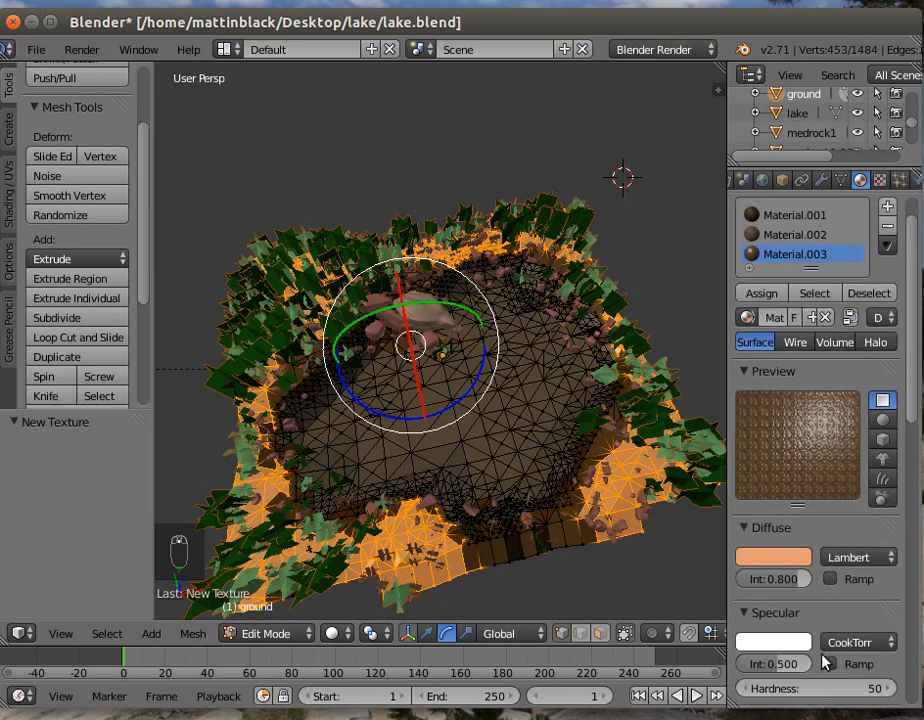
drag(765, 663, 680, 663)
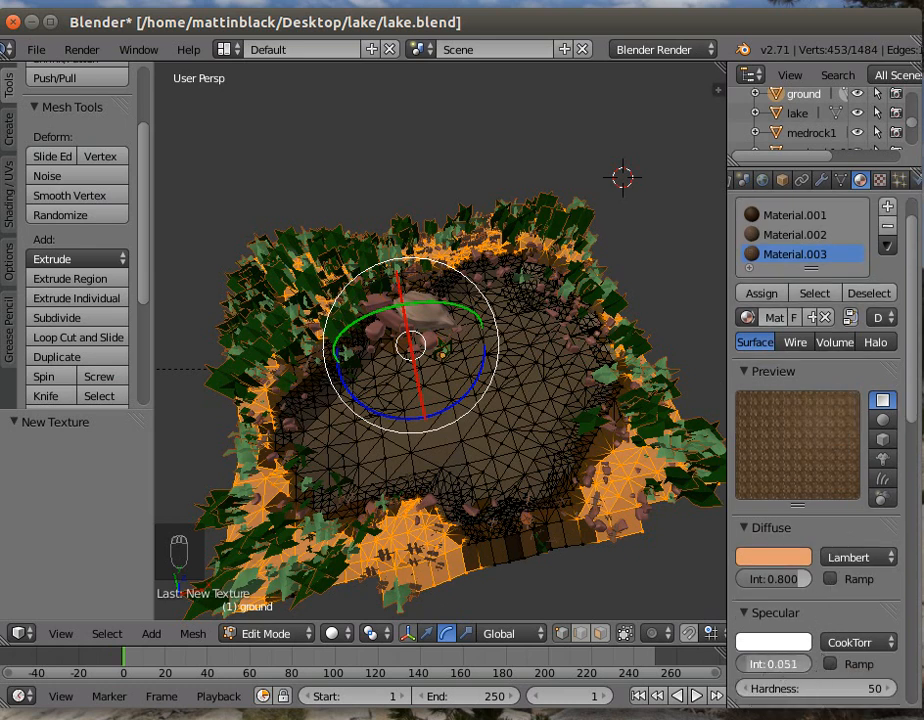
drag(750, 688, 770, 688)
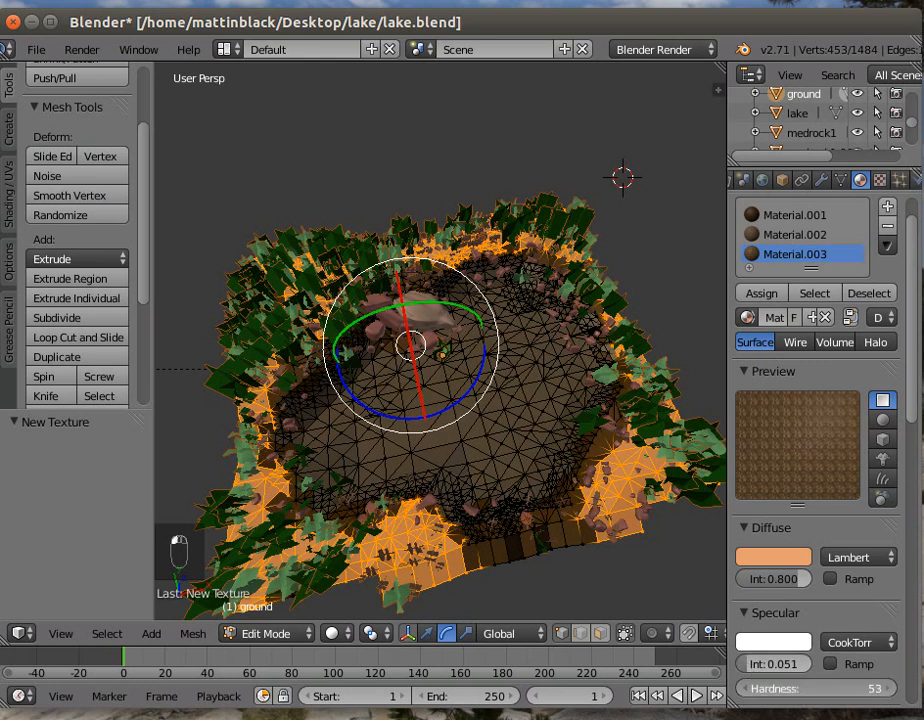
drag(770, 688, 745, 688)
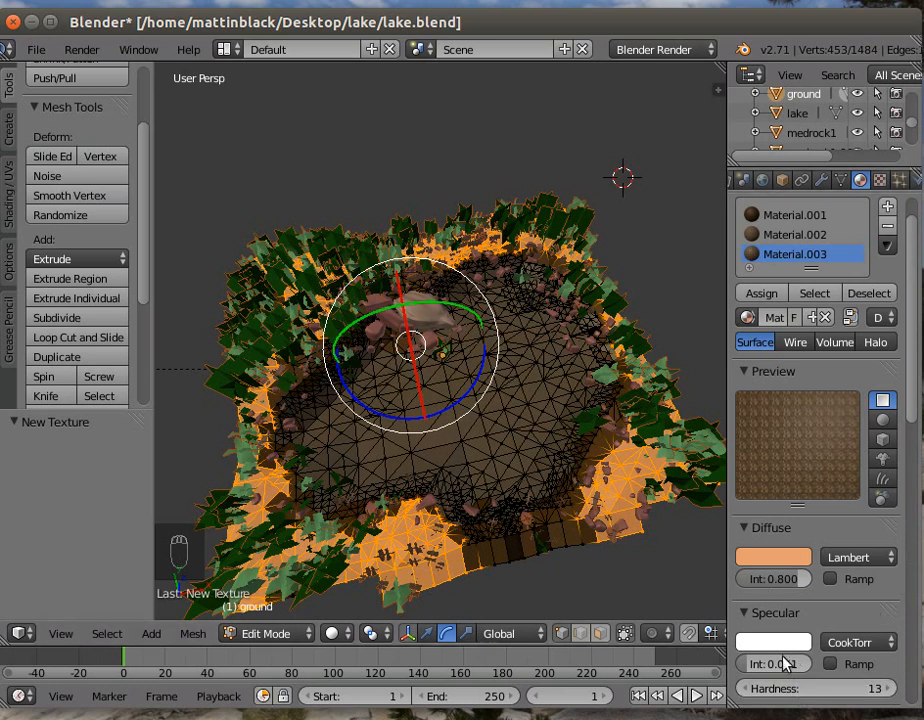
drag(746, 663, 746, 663)
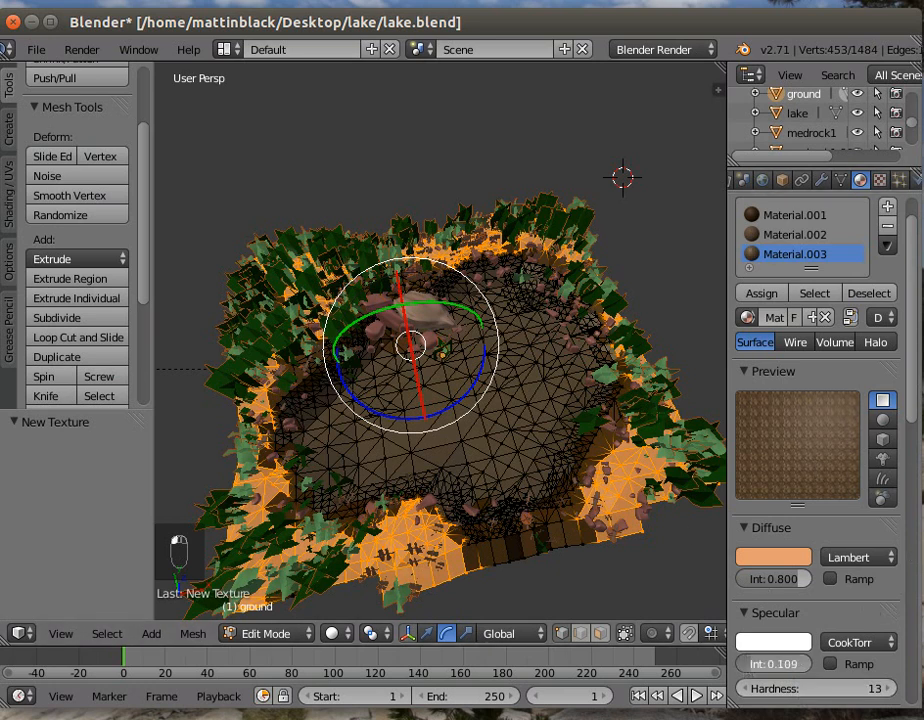
click(761, 645)
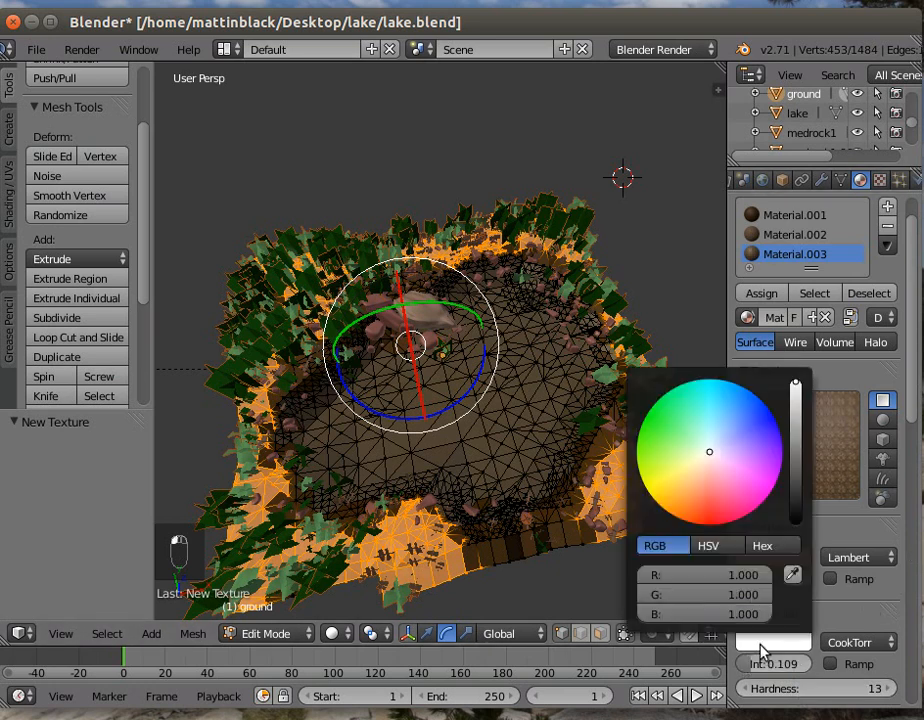
click(699, 478)
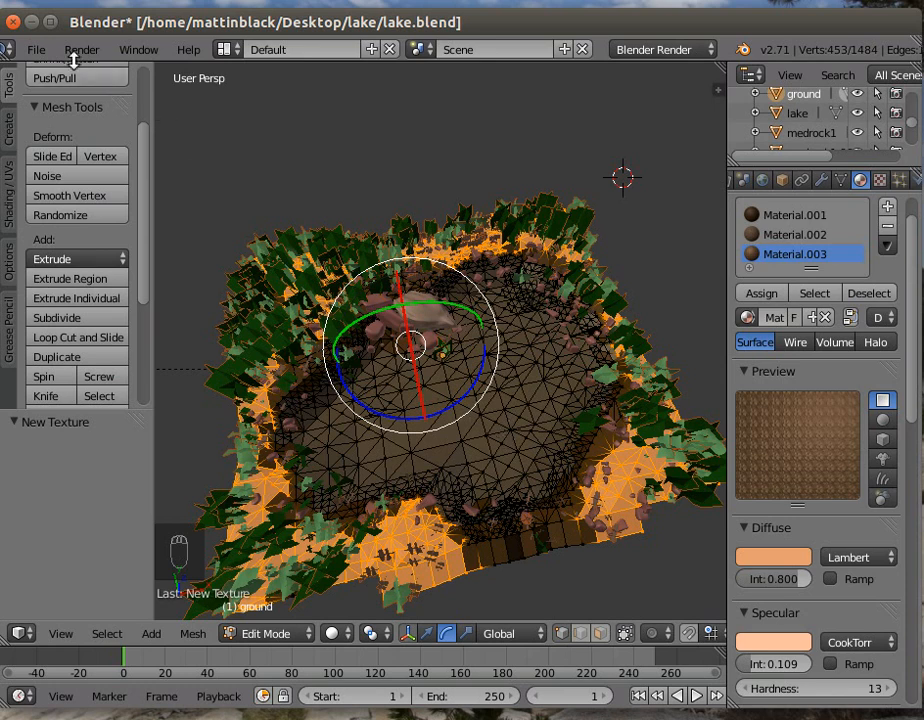
Step: Switch to the camera view, render a still image of the scene, and return from the render result to the 3D view
click(66, 636)
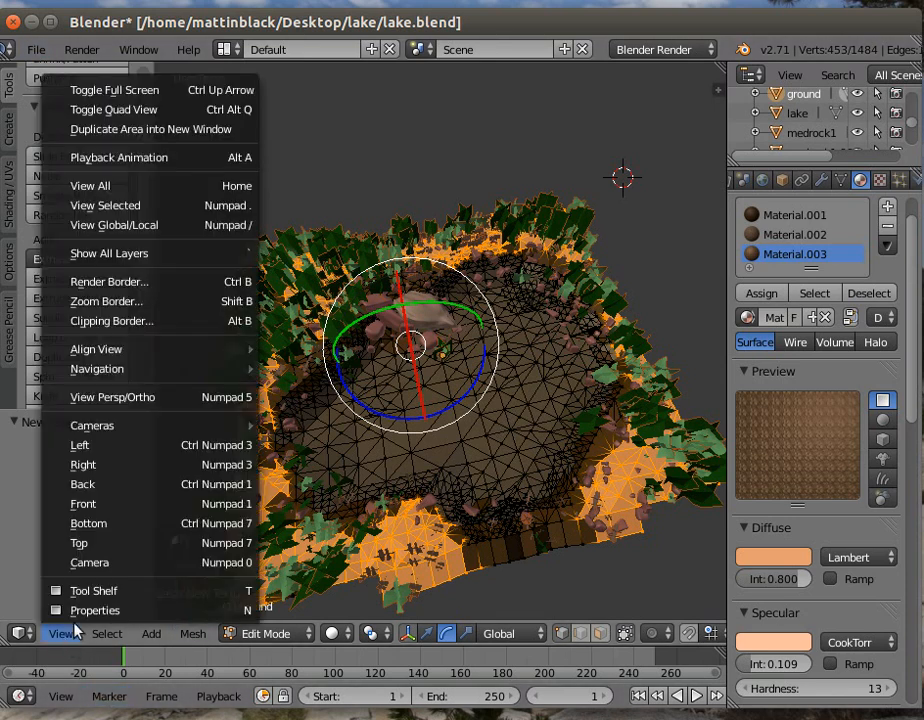
click(103, 559)
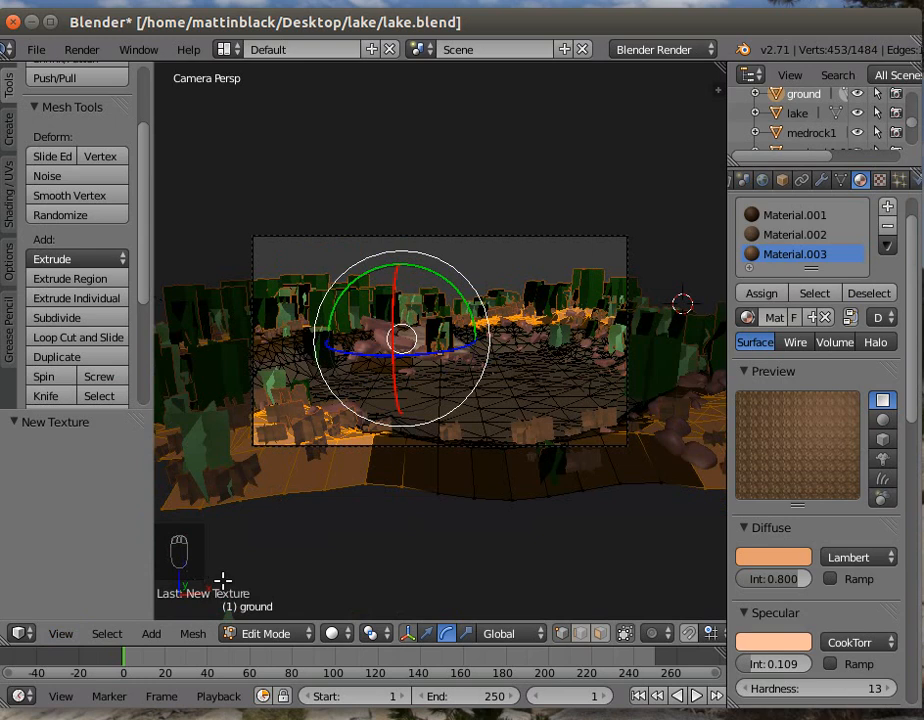
click(86, 52)
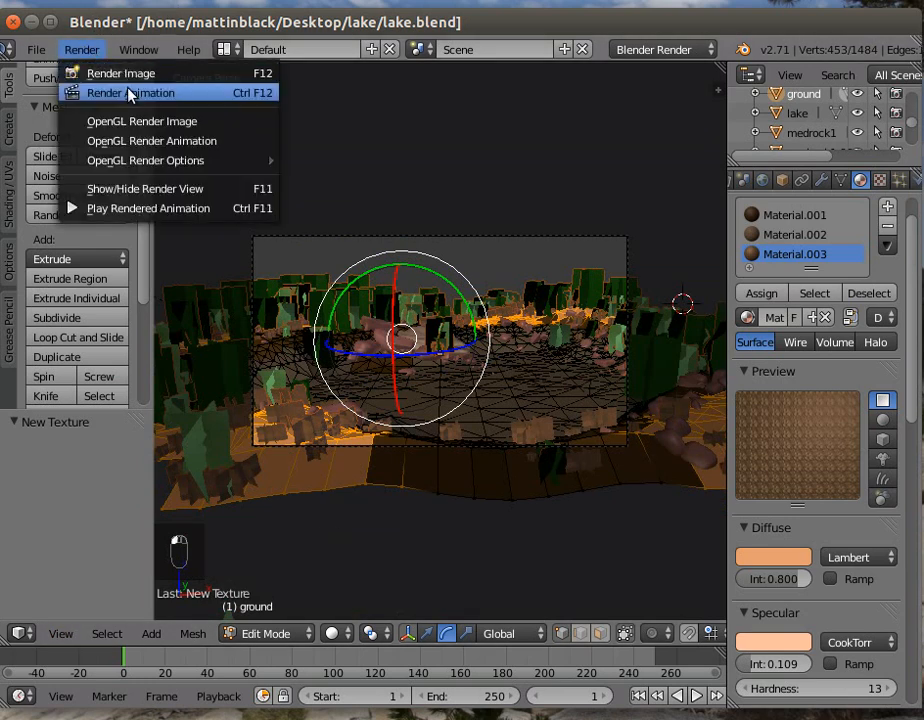
click(126, 72)
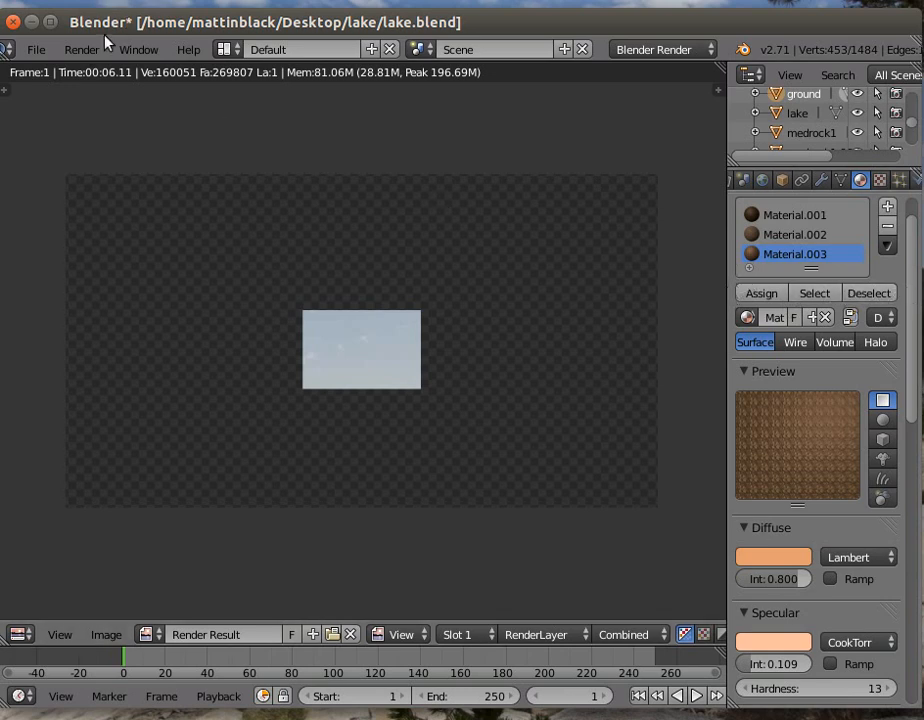
click(84, 51)
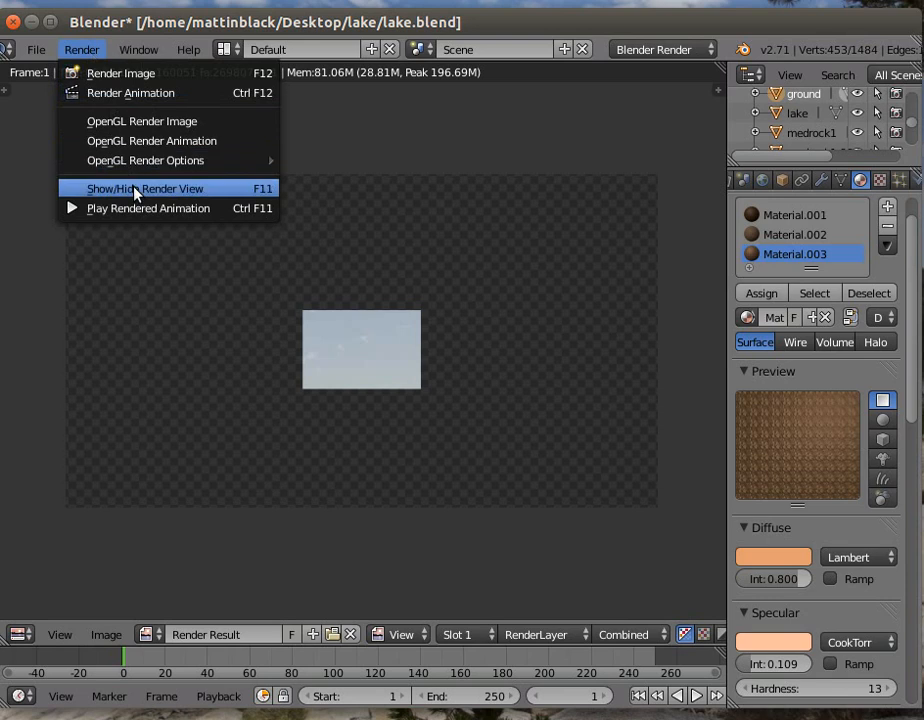
click(135, 190)
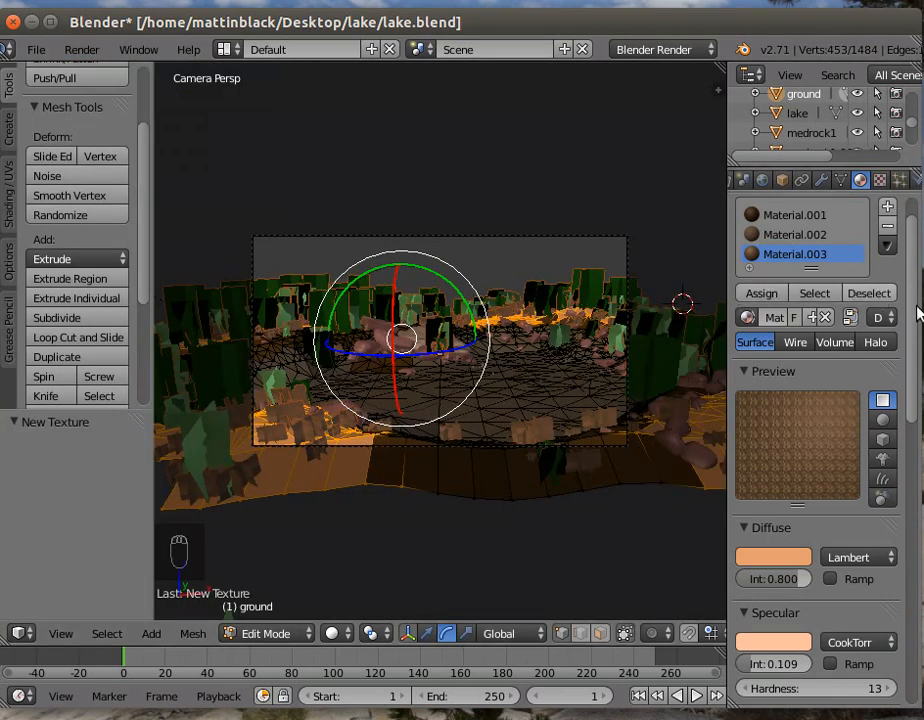
Step: Assign Material.003 to the ground's selected bank faces and make the lake object the active selection instead of the ground
click(760, 293)
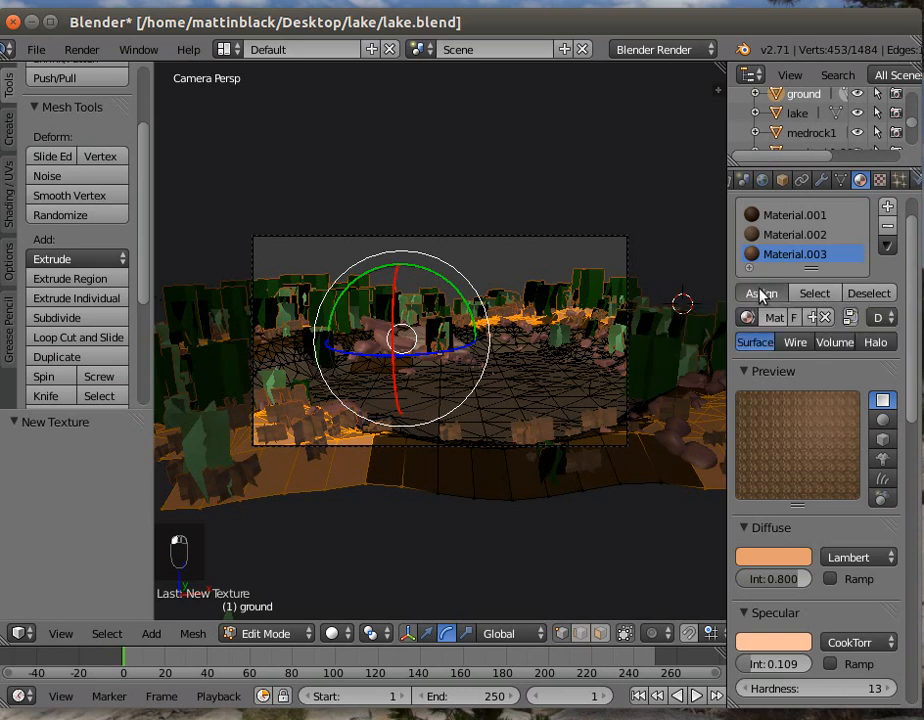
click(760, 293)
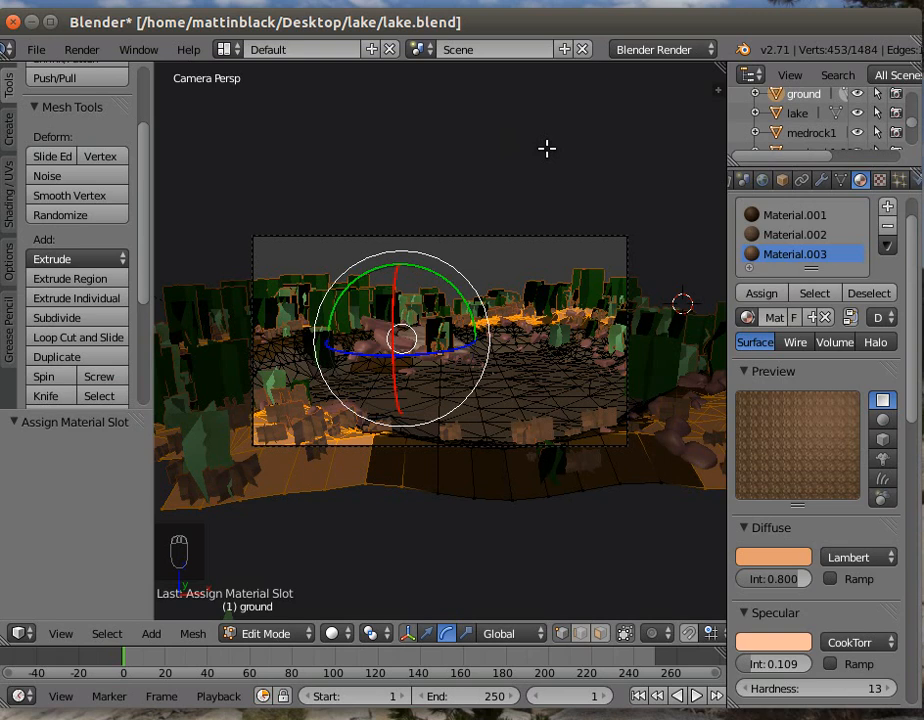
double_click(801, 113)
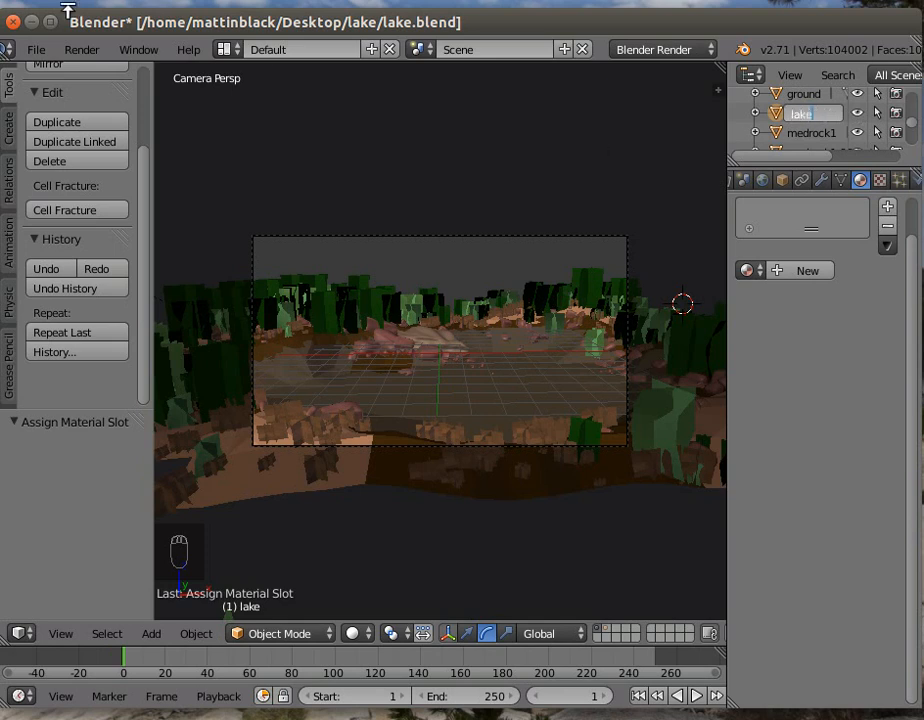
Step: Render a still image of the lake scene from the camera to check the ground materials
click(78, 50)
click(78, 50)
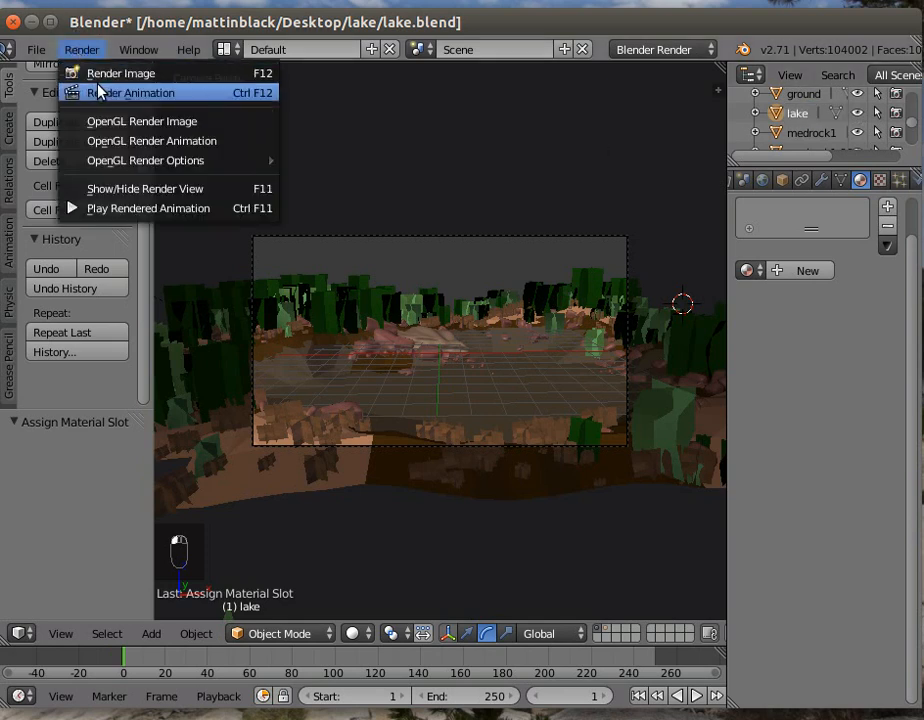
click(86, 72)
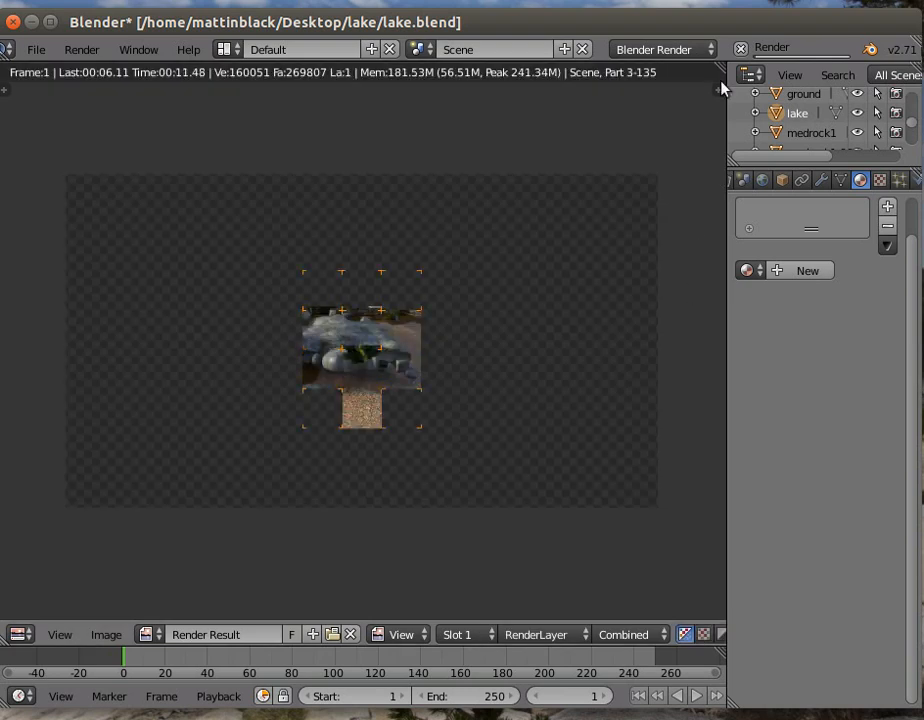
click(754, 2)
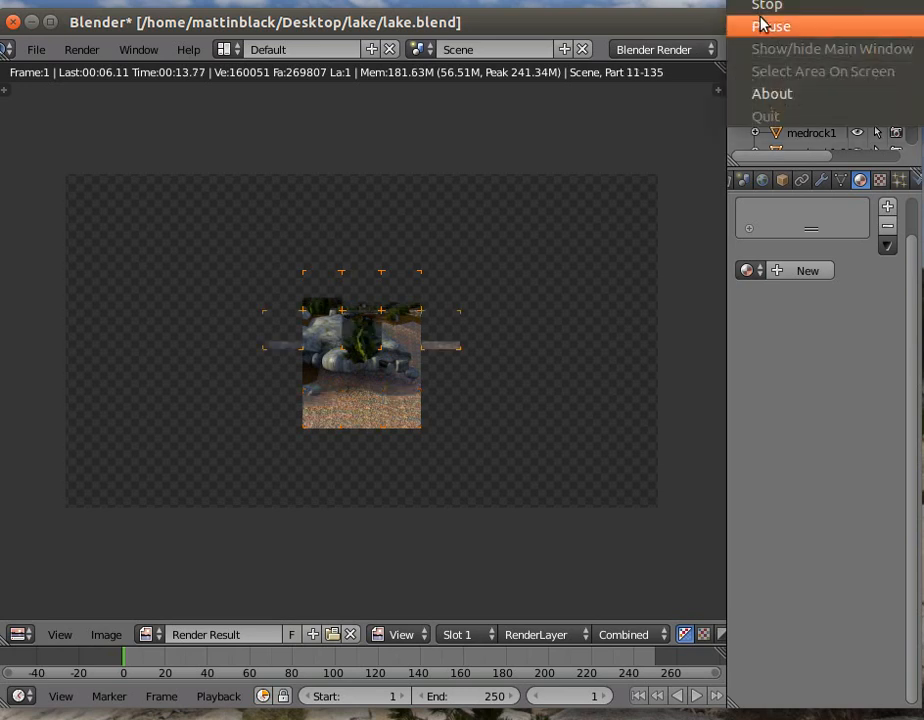
click(763, 25)
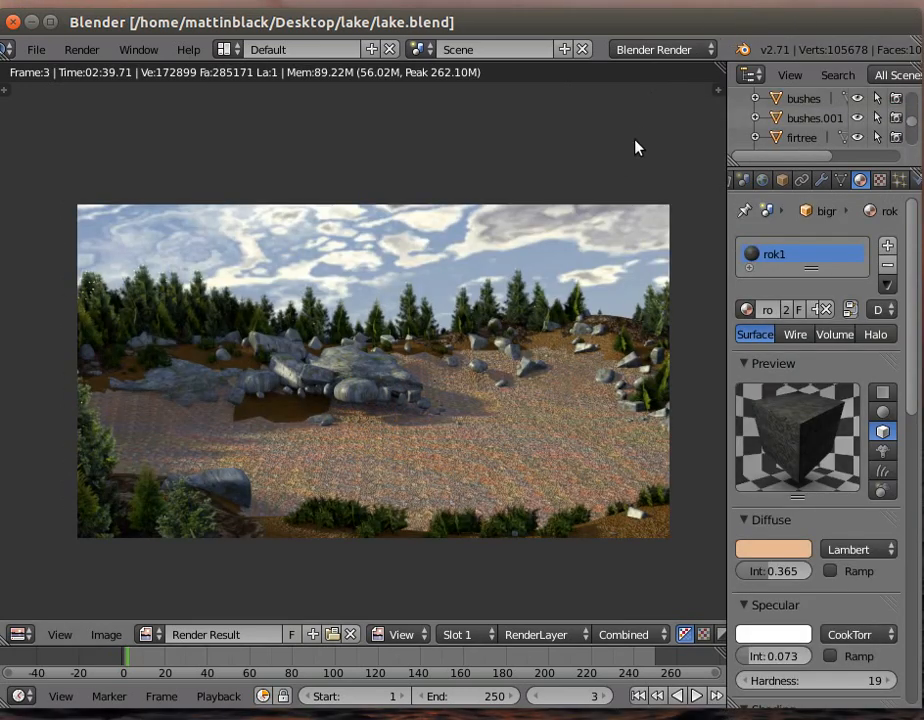